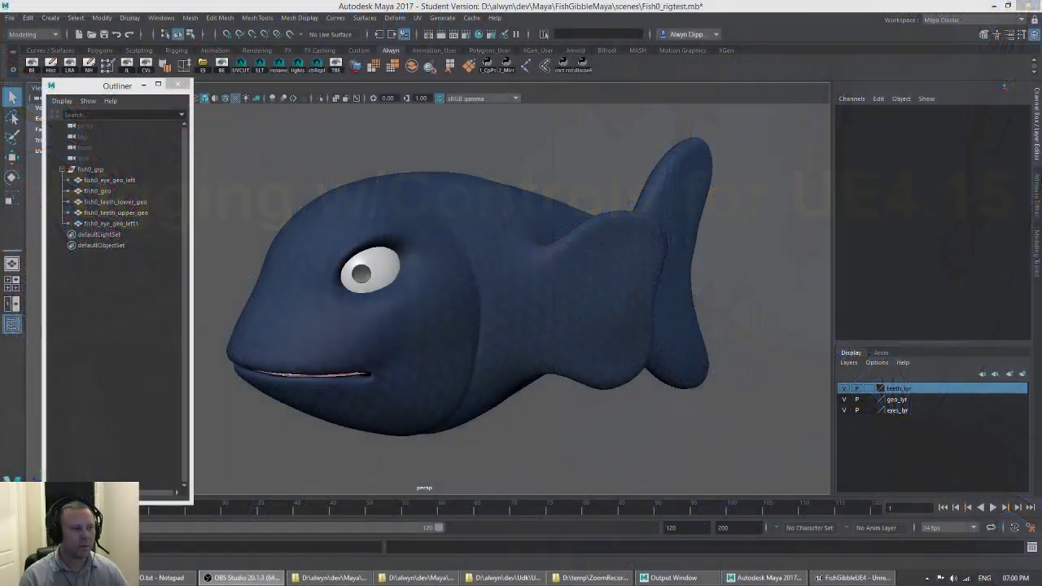
pyautogui.moveTo(432, 341)
pyautogui.keyDown('alt'); pyautogui.mouseDown()
pyautogui.moveTo(507, 347)
pyautogui.moveTo(393, 345)
pyautogui.moveTo(484, 349)
pyautogui.moveTo(440, 328)
pyautogui.moveTo(486, 314)
pyautogui.moveTo(522, 346)
pyautogui.moveTo(435, 348)
pyautogui.mouseUp(); pyautogui.keyUp('alt')
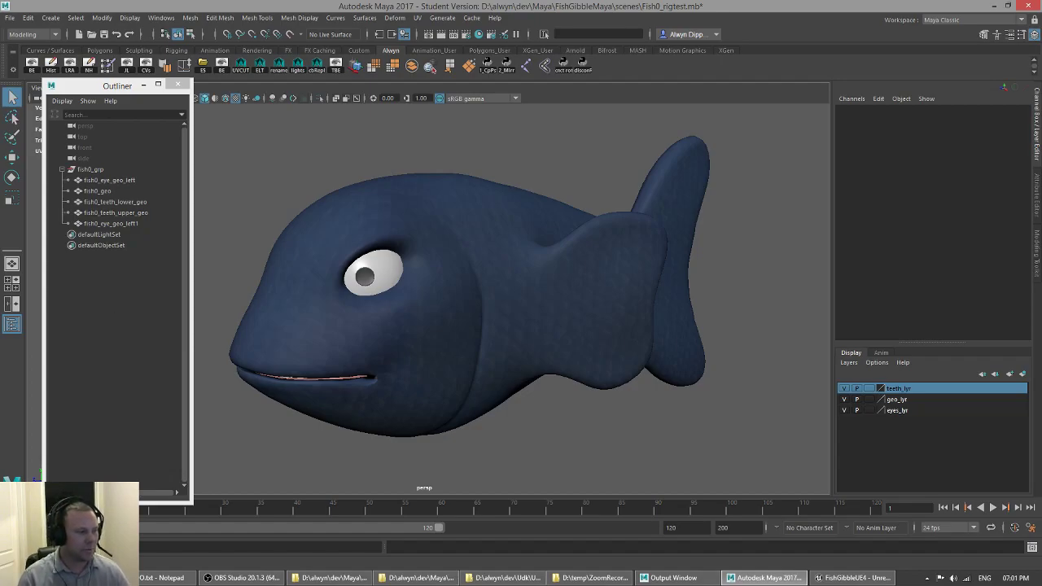
pyautogui.moveTo(418, 282)
pyautogui.keyDown('alt'); pyautogui.mouseDown()
pyautogui.moveTo(488, 285)
pyautogui.moveTo(419, 283)
pyautogui.moveTo(405, 252)
pyautogui.moveTo(410, 280)
pyautogui.moveTo(396, 284)
pyautogui.moveTo(421, 292)
pyautogui.mouseUp(); pyautogui.keyUp('alt')
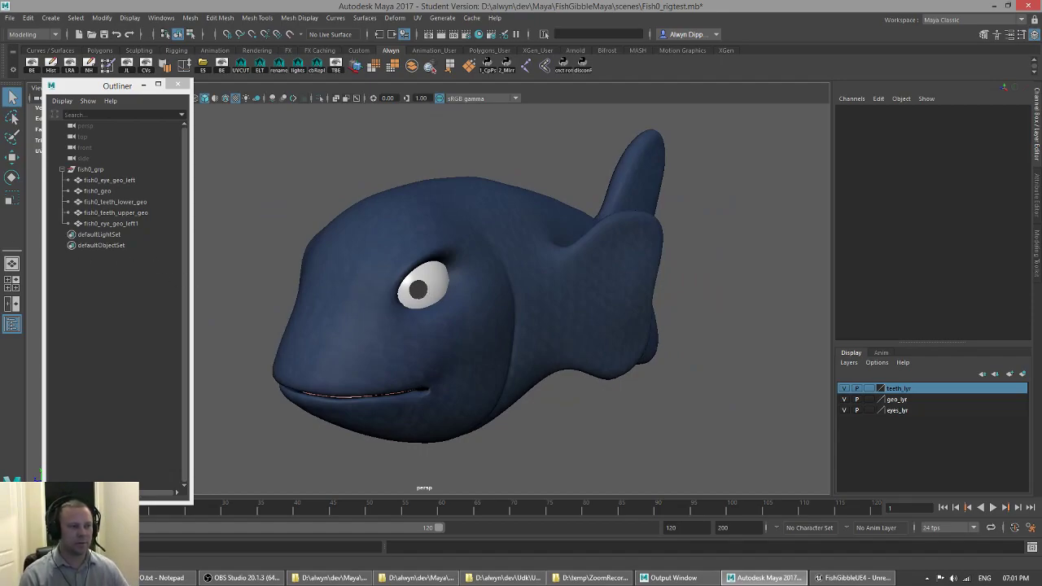
pyautogui.keyDown('alt'); pyautogui.moveTo(266, 323); pyautogui.dragTo(343, 329); pyautogui.keyUp('alt')
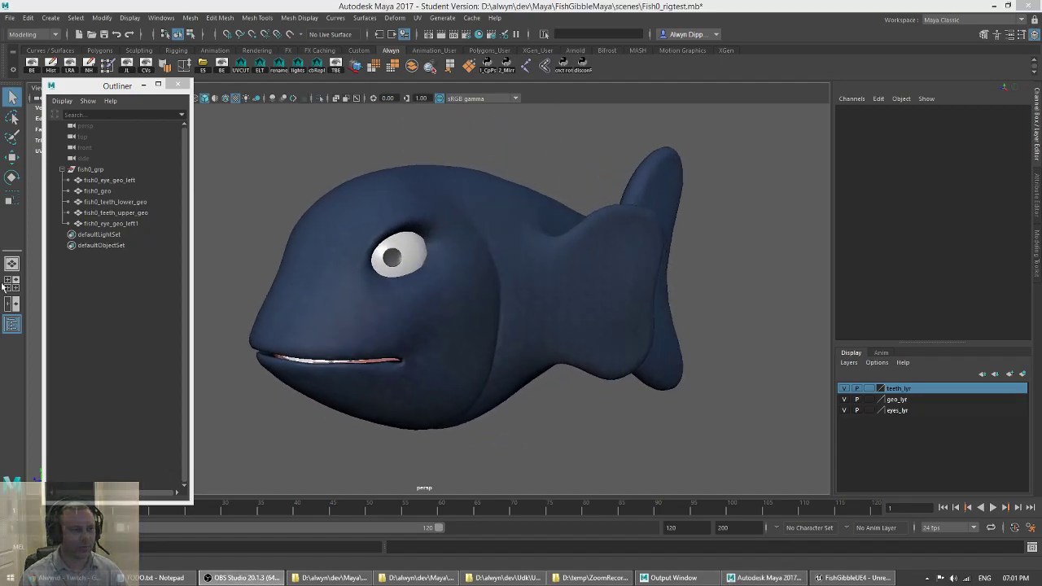
pyautogui.moveTo(415, 321)
pyautogui.keyDown('alt'); pyautogui.mouseDown()
pyautogui.moveTo(449, 333)
pyautogui.moveTo(411, 324)
pyautogui.mouseUp(); pyautogui.keyUp('alt')
pyautogui.scroll(-3, 432, 327)
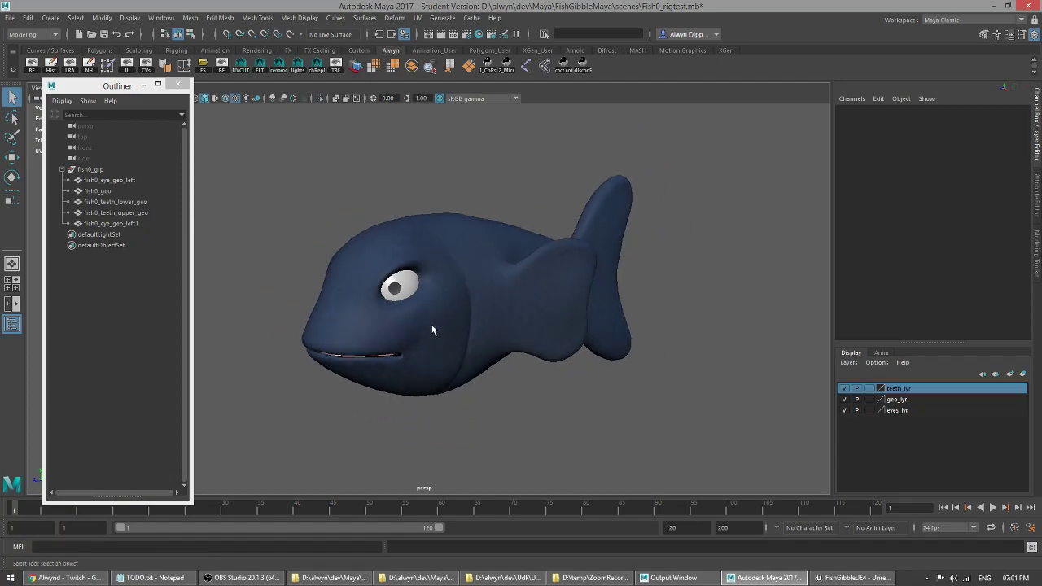
pyautogui.keyDown('alt'); pyautogui.moveTo(446, 329); pyautogui.dragTo(466, 338, button='middle'); pyautogui.keyUp('alt')
pyautogui.scroll(1, 469, 335)
pyautogui.moveTo(470, 342)
pyautogui.keyDown('alt'); pyautogui.mouseDown()
pyautogui.moveTo(505, 340)
pyautogui.moveTo(452, 336)
pyautogui.mouseUp(); pyautogui.keyUp('alt')
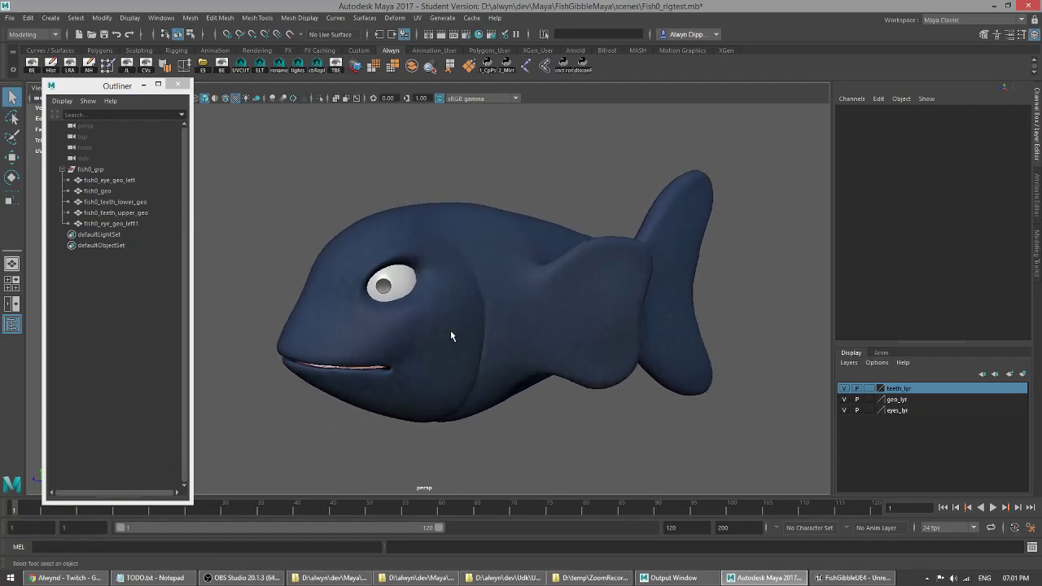
# - Display the fish in smooth shading without textures, using the default material on all meshes
pyautogui.press('5')
pyautogui.keyDown('alt'); pyautogui.moveTo(448, 331); pyautogui.dragTo(428, 315); pyautogui.keyUp('alt')
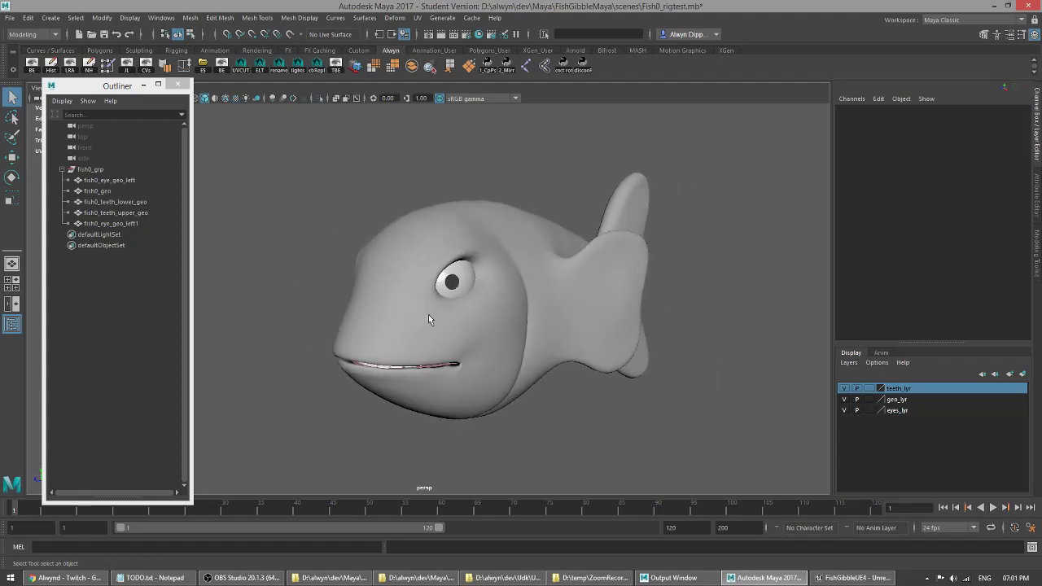
pyautogui.click(215, 98)
pyautogui.keyDown('alt'); pyautogui.moveTo(255, 210); pyautogui.dragTo(501, 287); pyautogui.keyUp('alt')
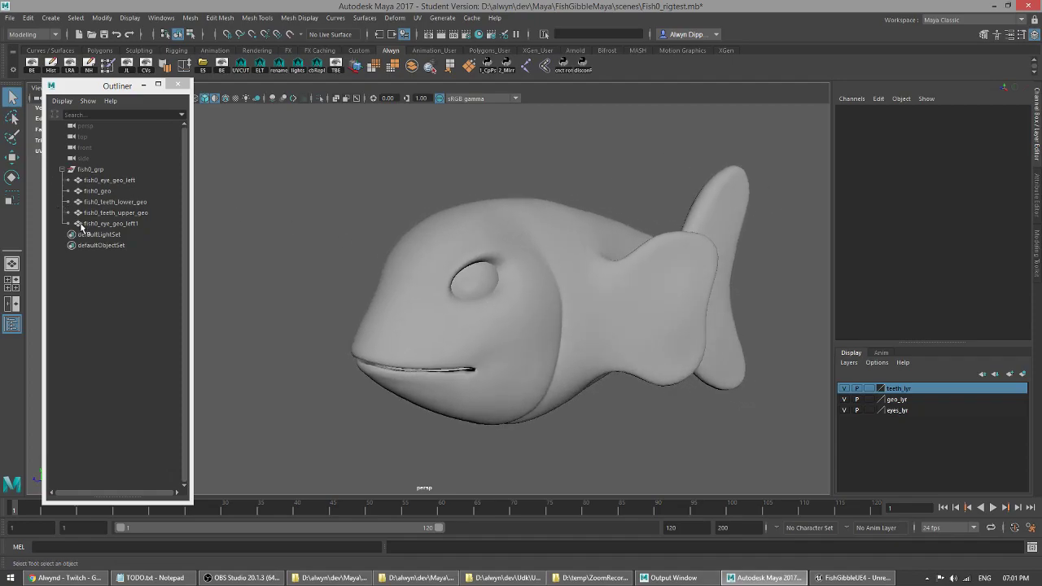
# - Rename the duplicate eye mesh fish0_eye_geo_left1 as fish0_eye_geo_right
pyautogui.doubleClick(112, 223)
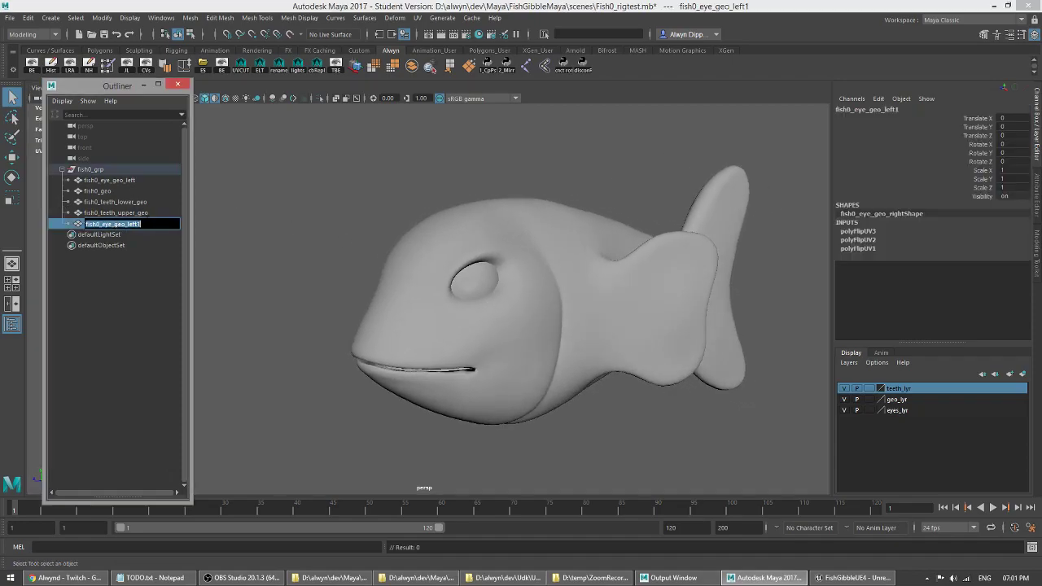
pyautogui.click(142, 224)
pyautogui.press('BackSpace')
pyautogui.press('BackSpace')
pyautogui.press('BackSpace')
pyautogui.write('right')
pyautogui.press('Return')
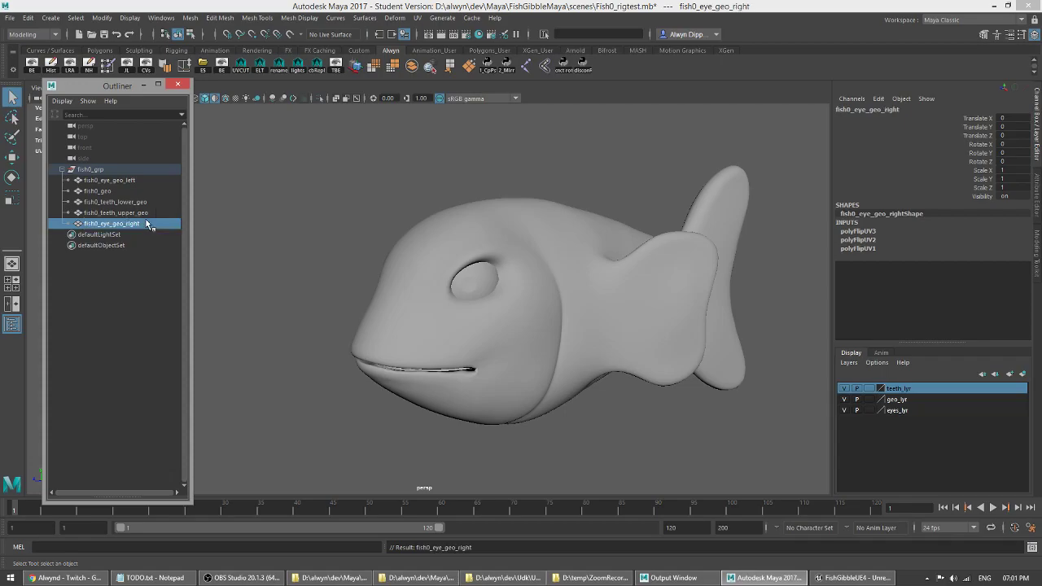
# - Group the left and right eye meshes and name the group fish0_eye_grp
pyautogui.keyDown('ctrl'); pyautogui.click(134, 179); pyautogui.keyUp('ctrl')
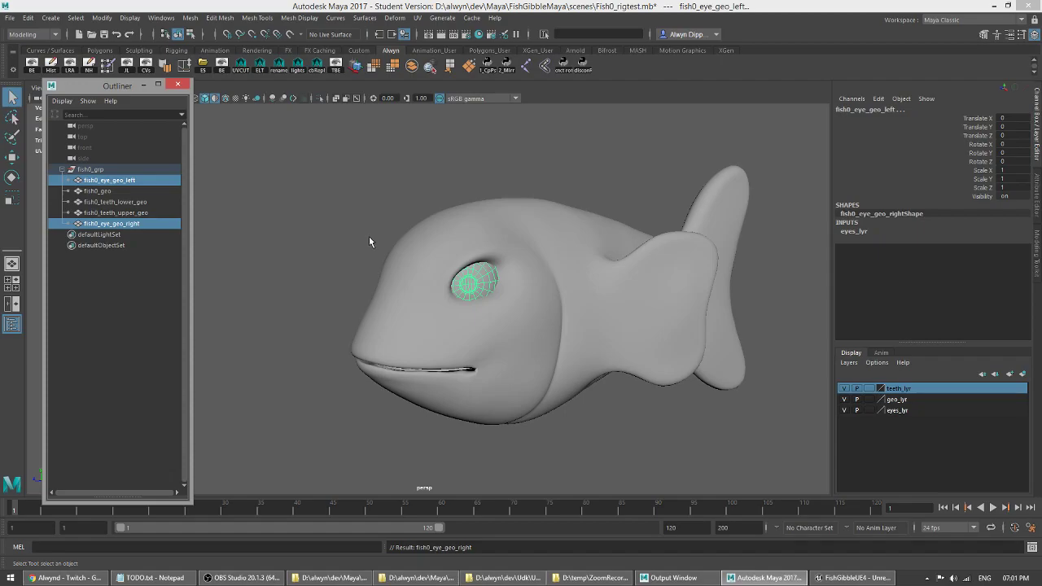
pyautogui.hotkey('ctrl', 'g')
pyautogui.doubleClick(121, 213)
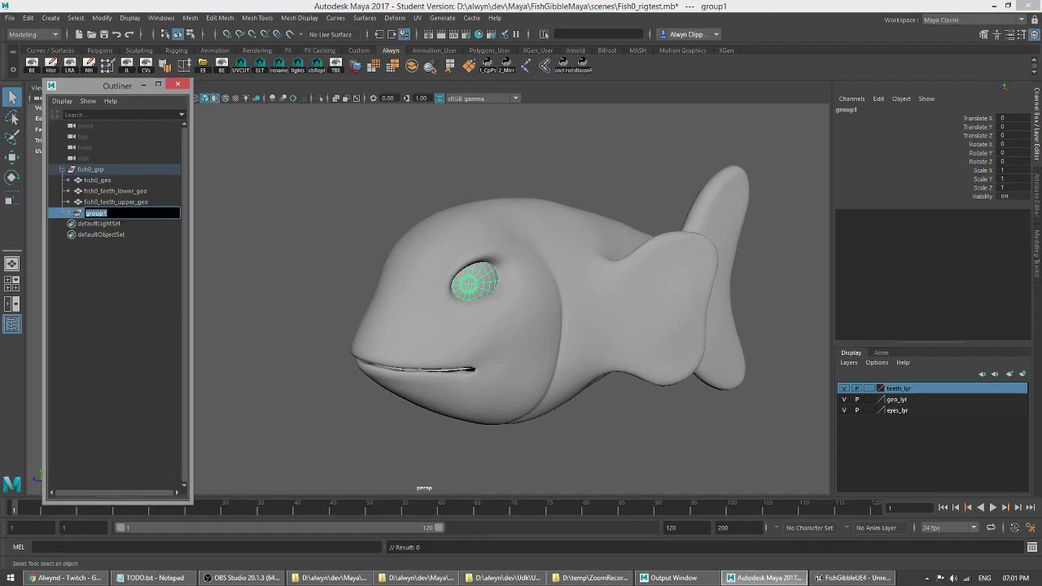
pyautogui.write('grp')
pyautogui.write('_')
pyautogui.press('BackSpace')
pyautogui.press('BackSpace')
pyautogui.press('BackSpace')
pyautogui.press('BackSpace')
pyautogui.write('fish0')
pyautogui.write('_eye_grp')
pyautogui.press('Return')
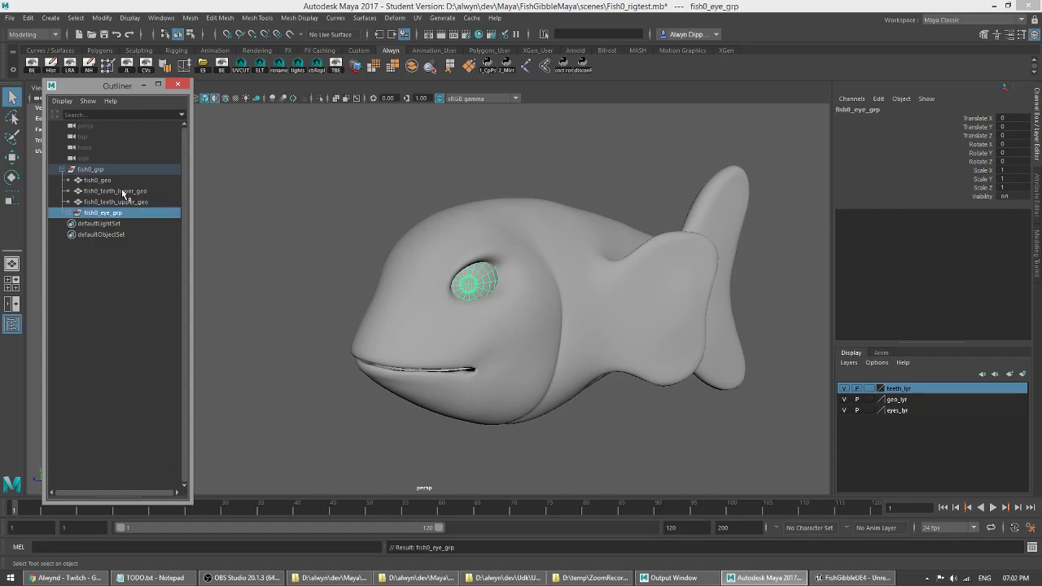
# - Hide the geo_lyr layer, then group the lower and upper teeth meshes under the name fish0_teeth_grp
pyautogui.click(123, 194)
pyautogui.keyDown('ctrl'); pyautogui.click(130, 203); pyautogui.keyUp('ctrl')
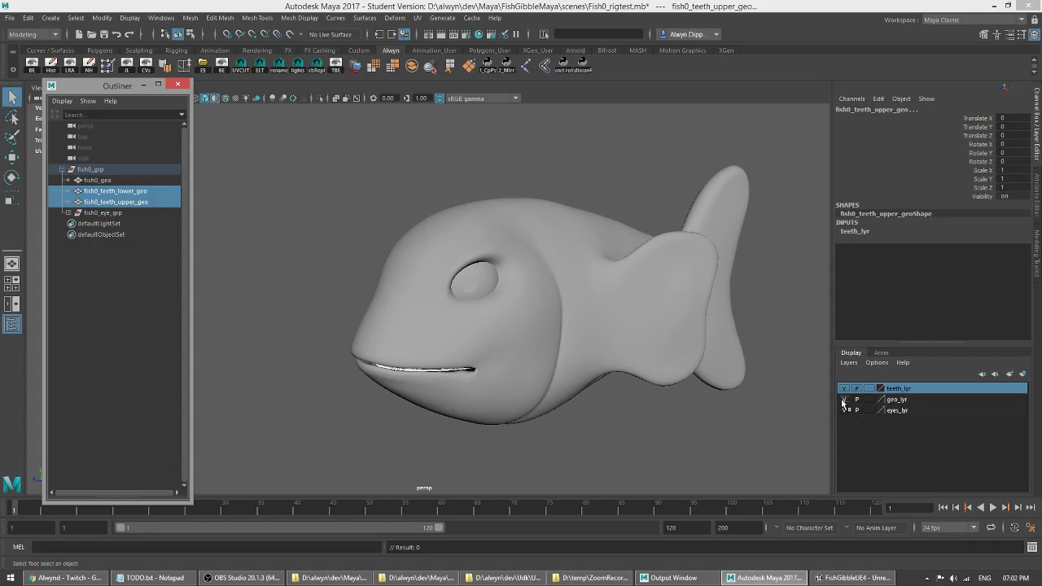
pyautogui.click(844, 399)
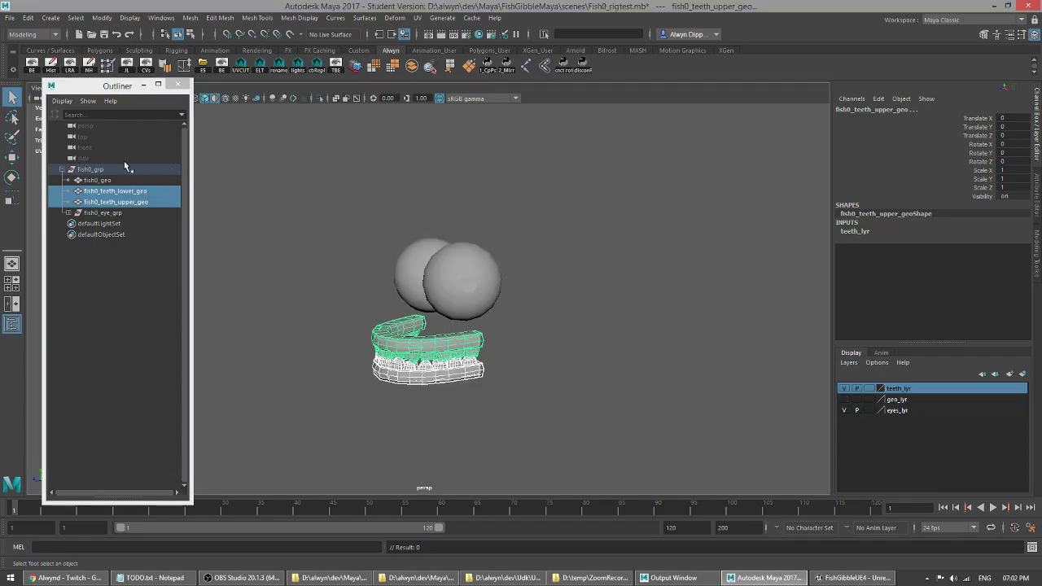
pyautogui.click(127, 87)
pyautogui.hotkey('ctrl', 'g')
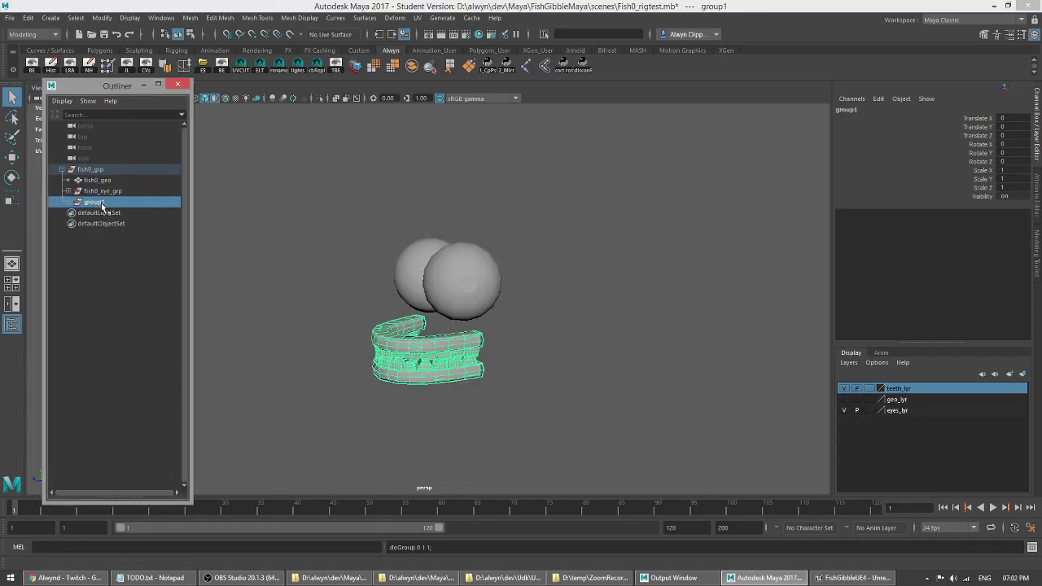
pyautogui.doubleClick(95, 202)
pyautogui.write('fish')
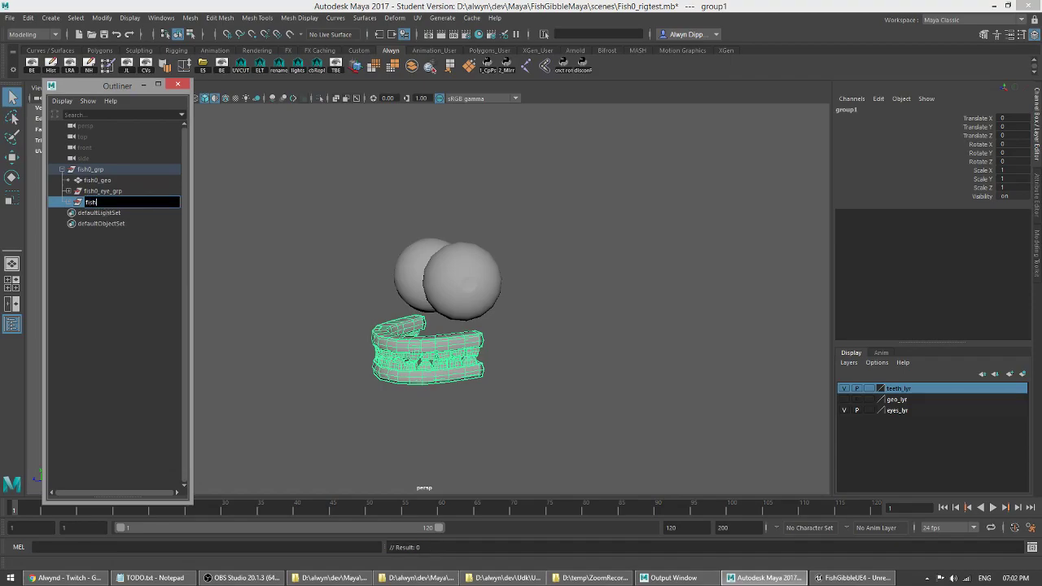
pyautogui.write('0_teeth_grp')
pyautogui.press('Return')
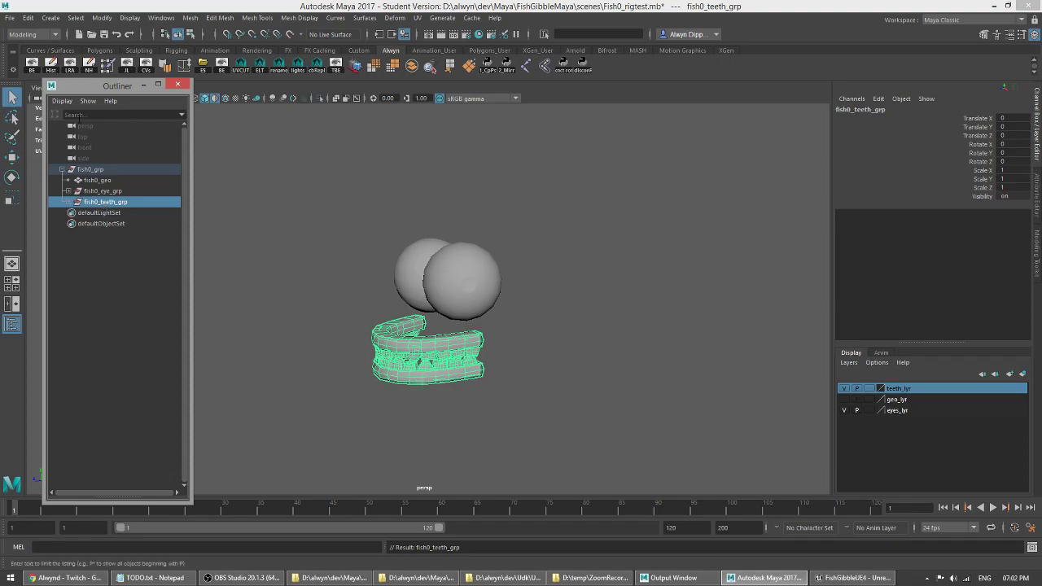
pyautogui.click(558, 328)
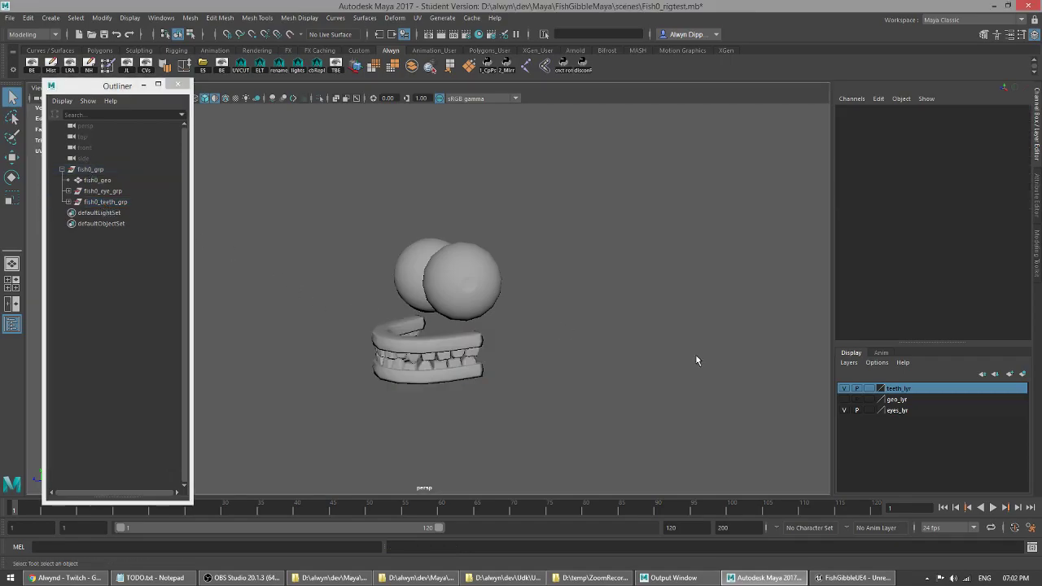
# - Show the geo_lyr layer again and turn off the default material display in the viewport
pyautogui.click(844, 398)
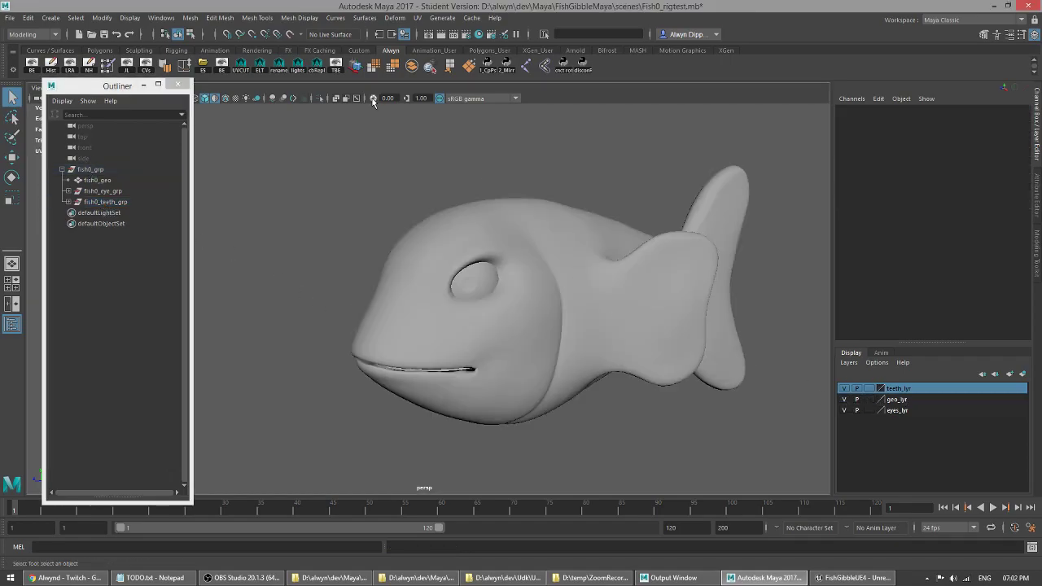
pyautogui.click(215, 99)
pyautogui.keyDown('alt'); pyautogui.moveTo(431, 299); pyautogui.dragTo(407, 305); pyautogui.keyUp('alt')
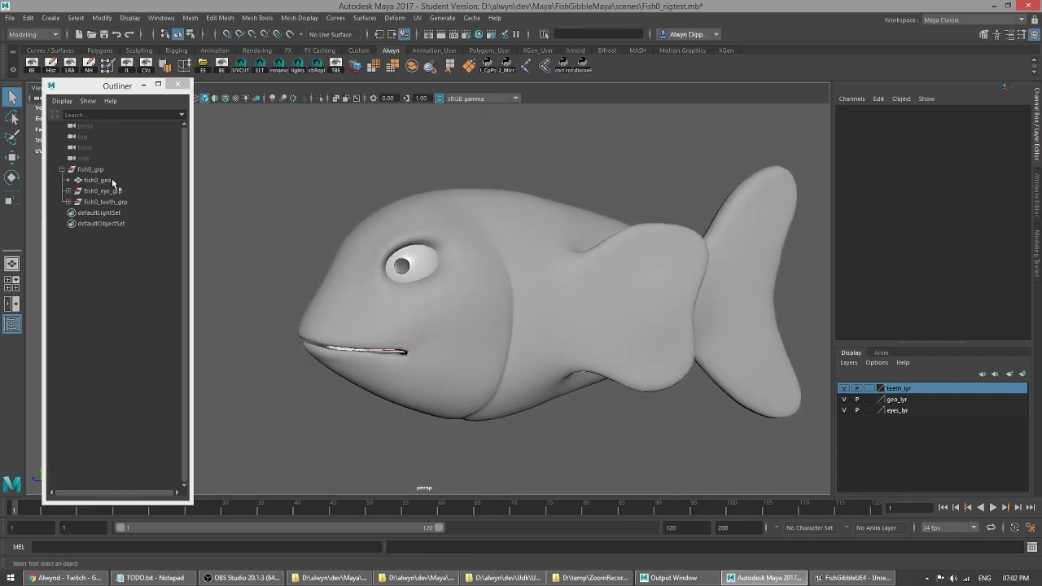
# - Expand the full fish0_grp hierarchy to review the eye and teeth groups against the model, and collapse it again
pyautogui.click(61, 170)
pyautogui.click(61, 169)
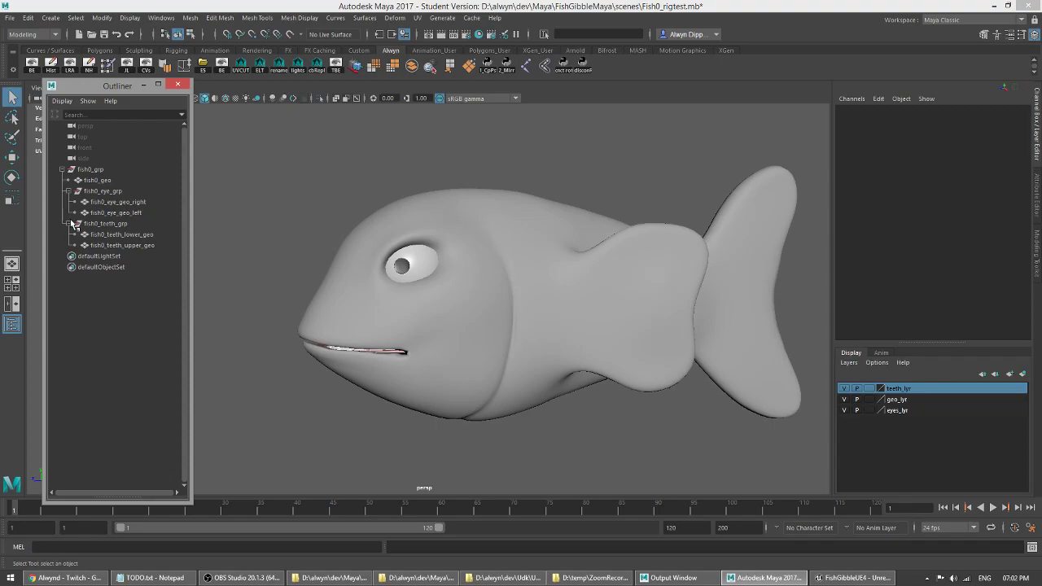
pyautogui.keyDown('alt'); pyautogui.moveTo(464, 281); pyautogui.dragTo(474, 301); pyautogui.keyUp('alt')
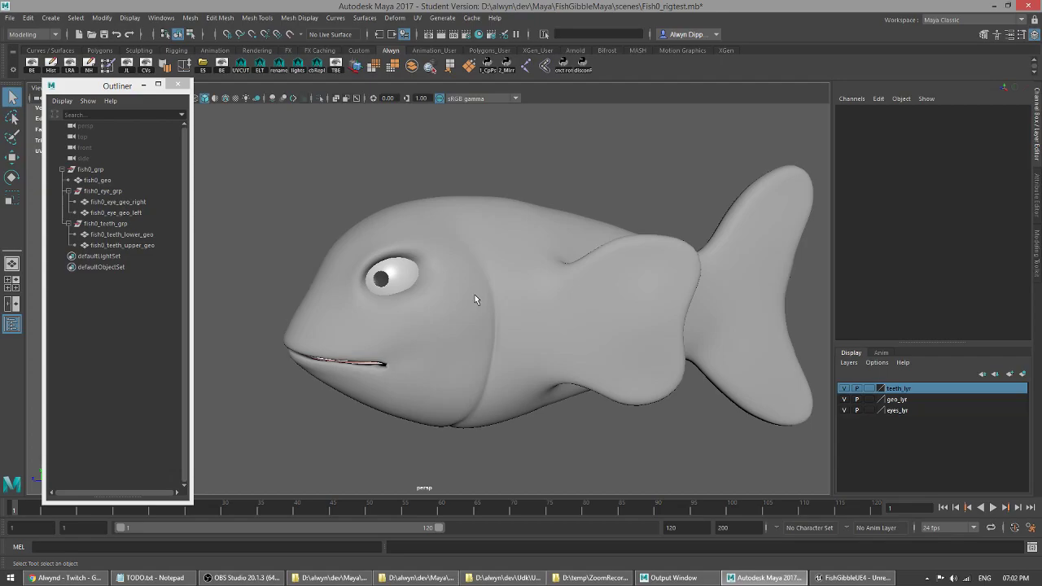
pyautogui.click(531, 303)
pyautogui.press('f')
pyautogui.click(639, 311)
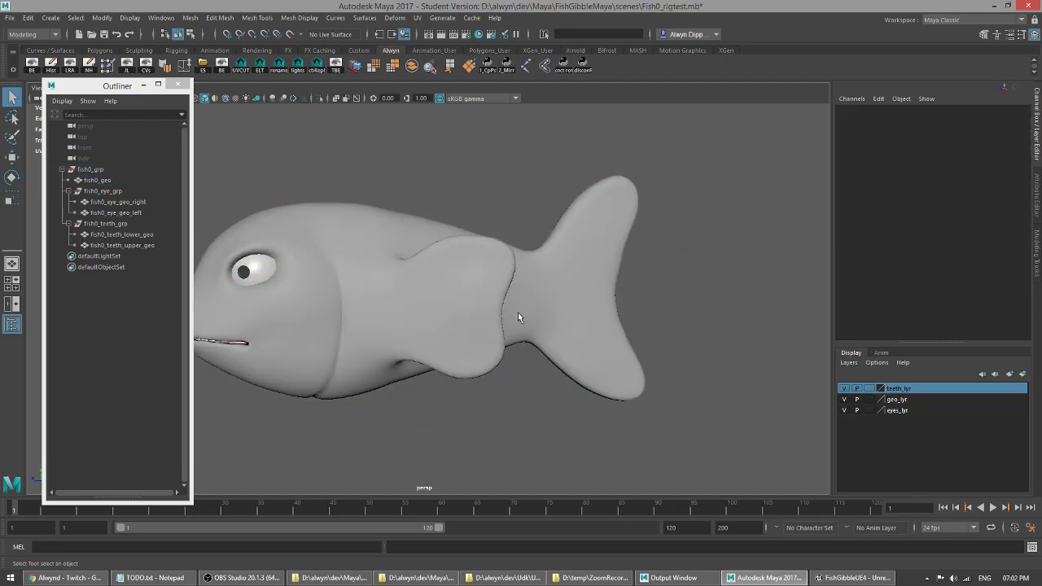
pyautogui.keyDown('alt'); pyautogui.moveTo(442, 311); pyautogui.dragTo(513, 312, button='middle'); pyautogui.keyUp('alt')
pyautogui.keyDown('alt'); pyautogui.moveTo(543, 314); pyautogui.dragTo(407, 302); pyautogui.keyUp('alt')
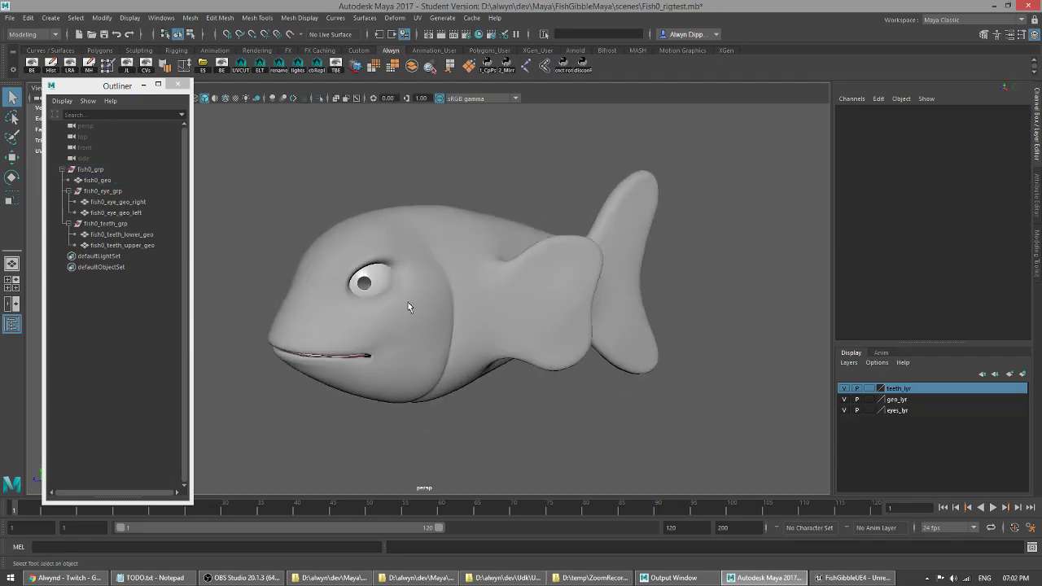
pyautogui.click(62, 169)
pyautogui.keyDown('alt'); pyautogui.moveTo(323, 271); pyautogui.dragTo(358, 281); pyautogui.keyUp('alt')
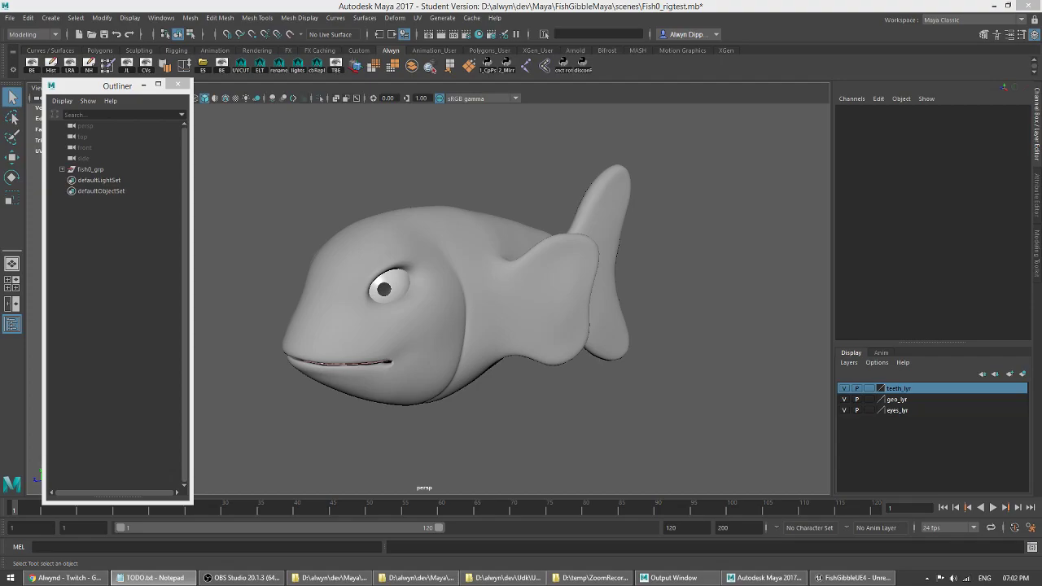
pyautogui.keyDown('alt'); pyautogui.moveTo(443, 275); pyautogui.dragTo(418, 292); pyautogui.keyUp('alt')
pyautogui.keyDown('alt'); pyautogui.moveTo(645, 262); pyautogui.dragTo(421, 273); pyautogui.keyUp('alt')
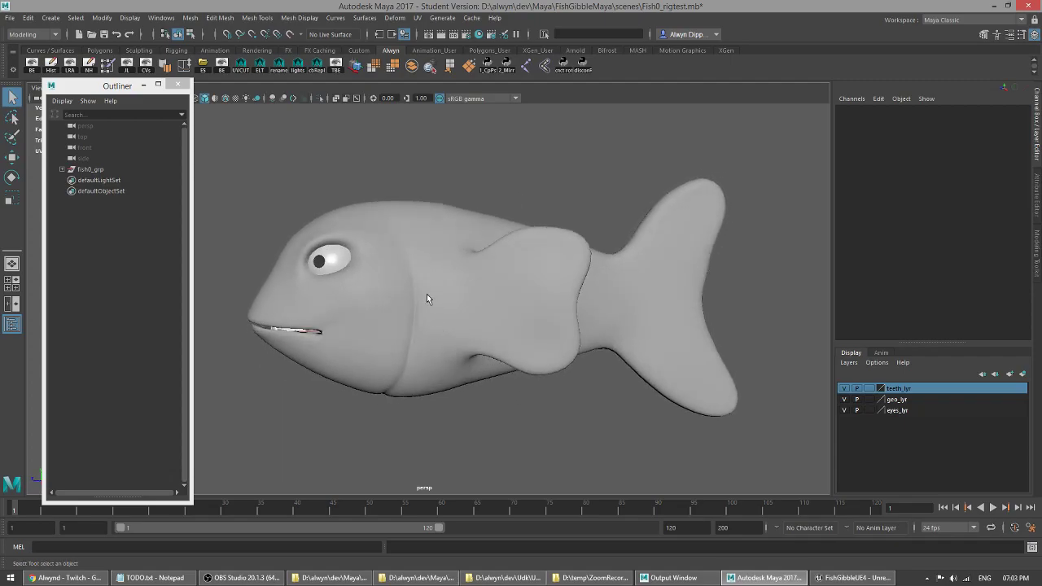
pyautogui.keyDown('alt'); pyautogui.moveTo(430, 321); pyautogui.dragTo(427, 307); pyautogui.keyUp('alt')
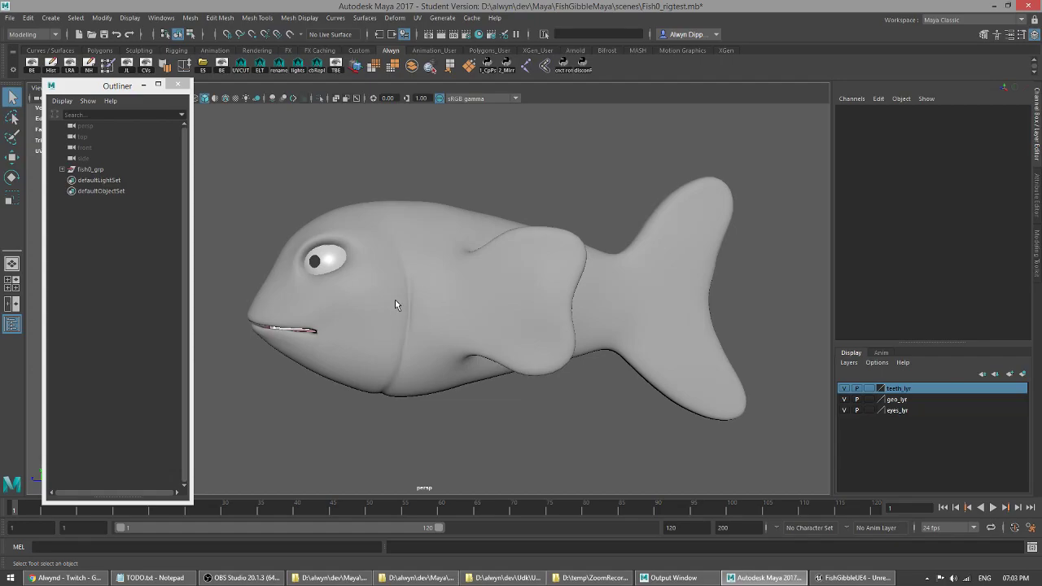
pyautogui.keyDown('alt'); pyautogui.moveTo(341, 303); pyautogui.dragTo(467, 328); pyautogui.keyUp('alt')
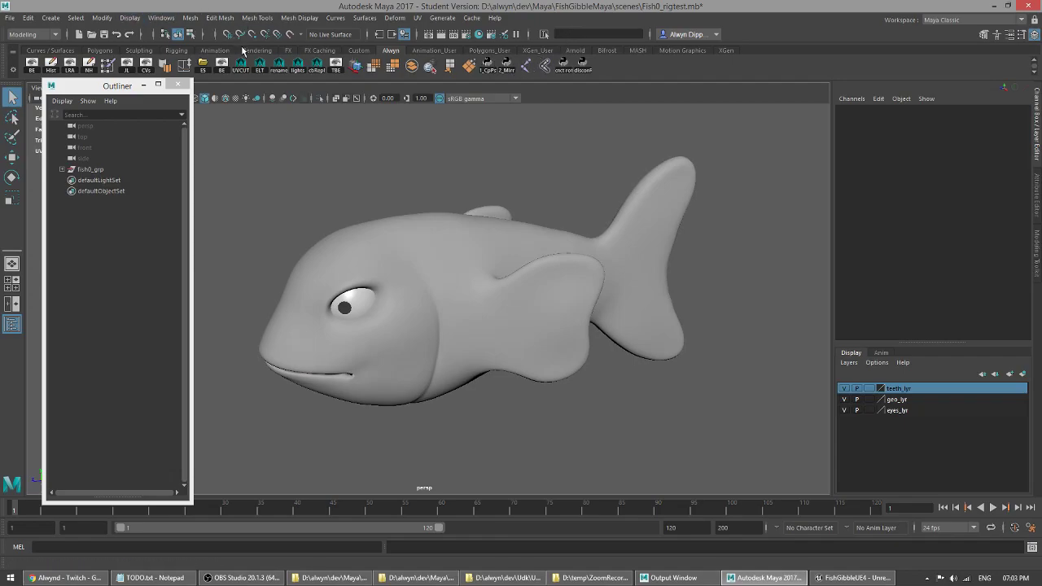
# - Switch to the Rigging menu set and activate the Create Joints tool, reviewing its settings without changing them
pyautogui.press('F3')
pyautogui.click(204, 19)
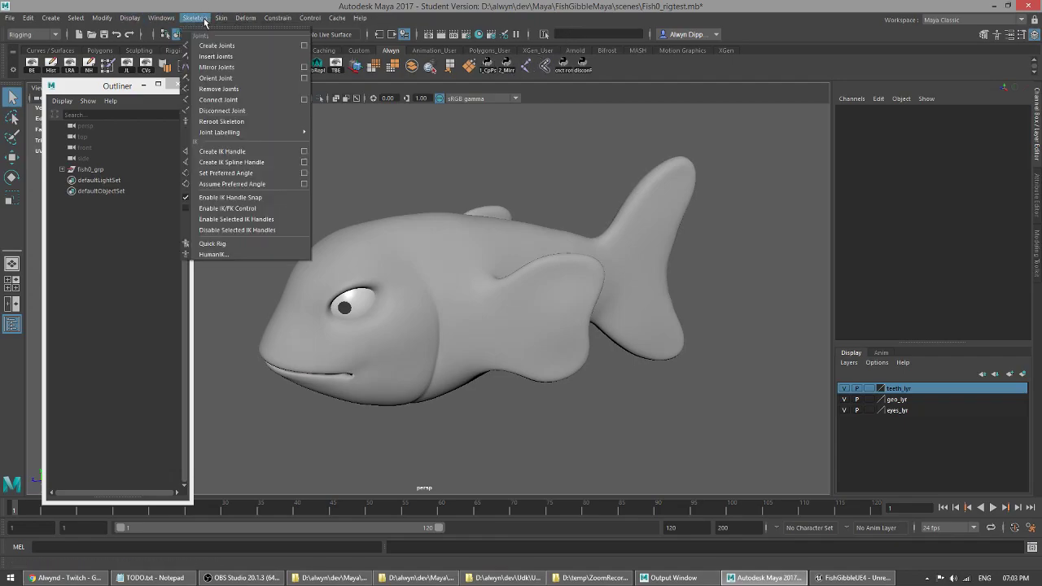
pyautogui.click(306, 46)
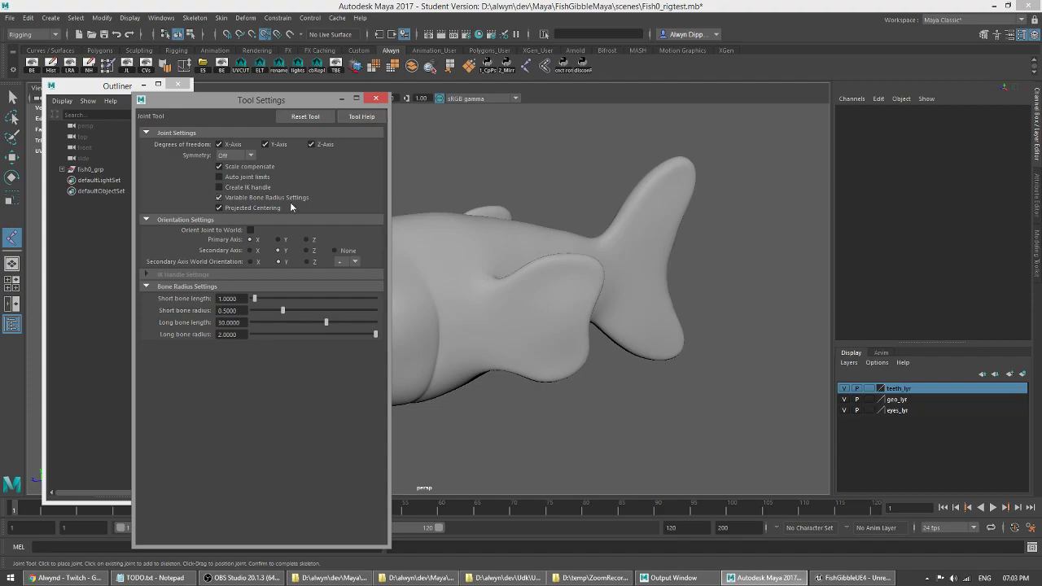
pyautogui.click(377, 99)
# - Frame the fish in the orthographic top and side views to examine its body layout, ending in the top view
pyautogui.keyDown('alt'); pyautogui.moveTo(395, 239); pyautogui.dragTo(442, 245); pyautogui.keyUp('alt')
pyautogui.press('space')
pyautogui.press('space')
pyautogui.press('f')
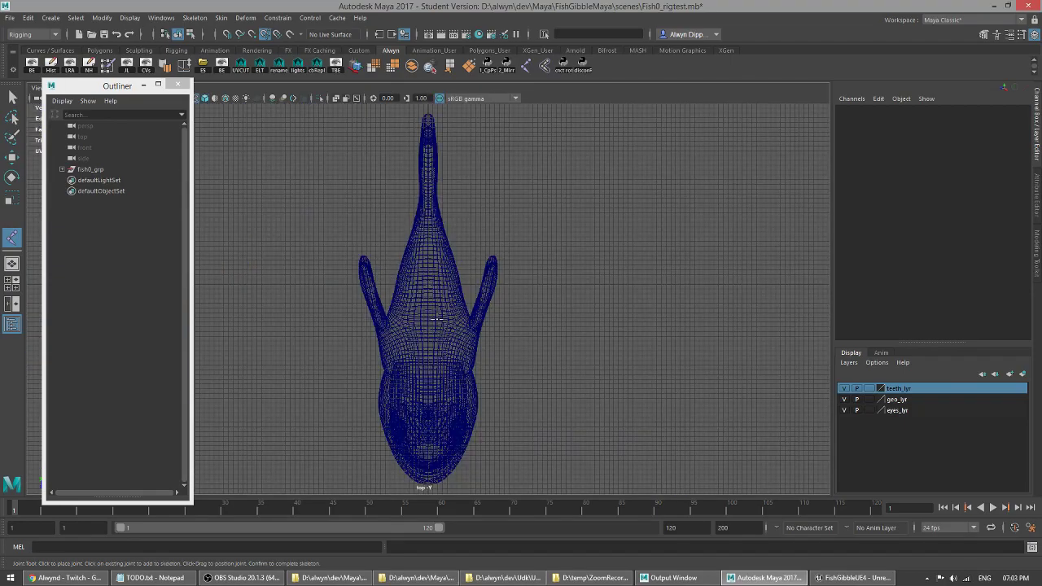
pyautogui.press('space')
pyautogui.press('space')
pyautogui.press('f')
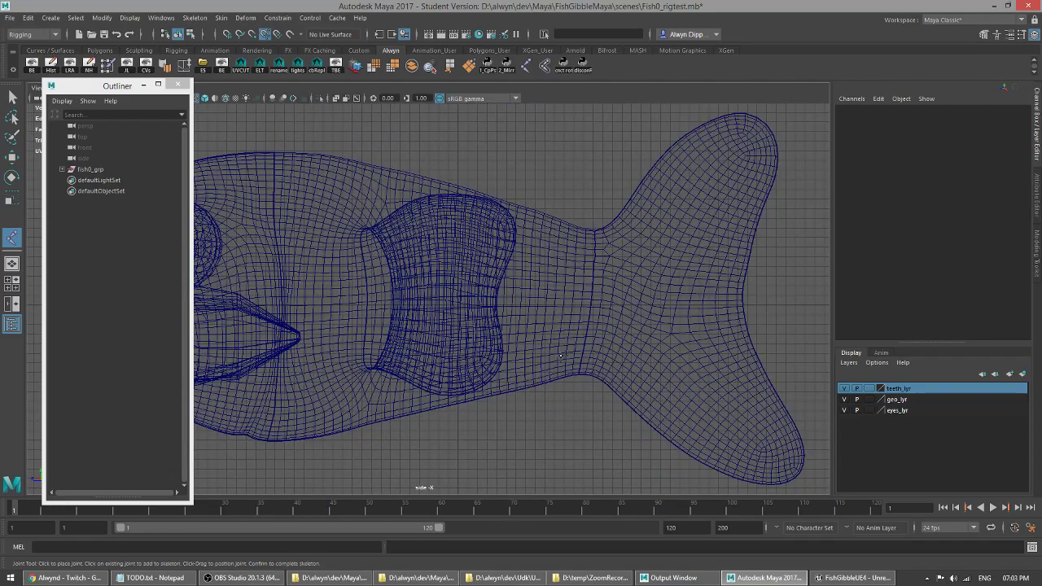
pyautogui.scroll(-5, 356, 308)
pyautogui.keyDown('alt'); pyautogui.moveTo(357, 308); pyautogui.dragTo(483, 317, button='middle'); pyautogui.keyUp('alt')
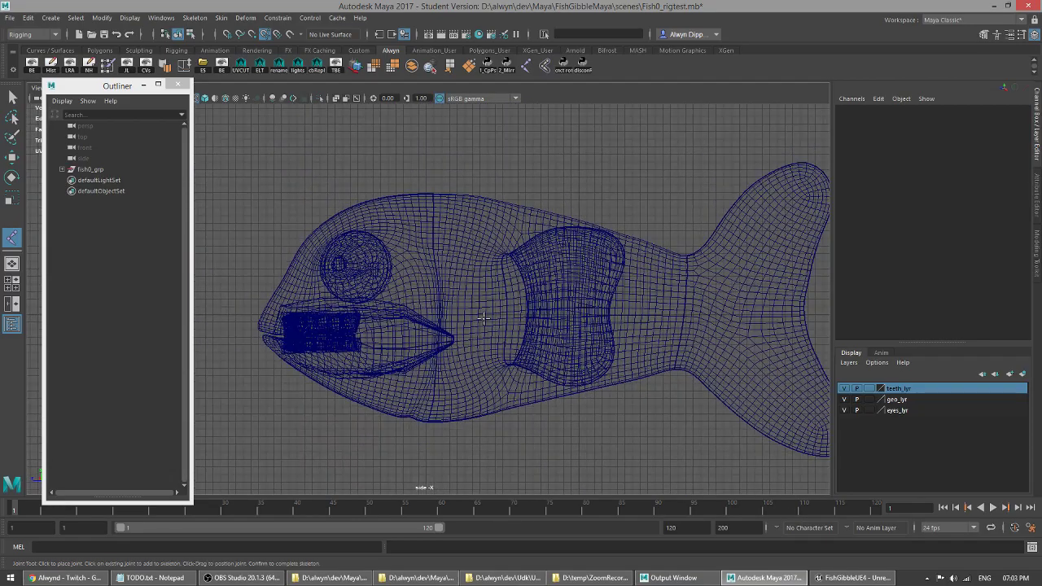
pyautogui.press('space')
pyautogui.press('space')
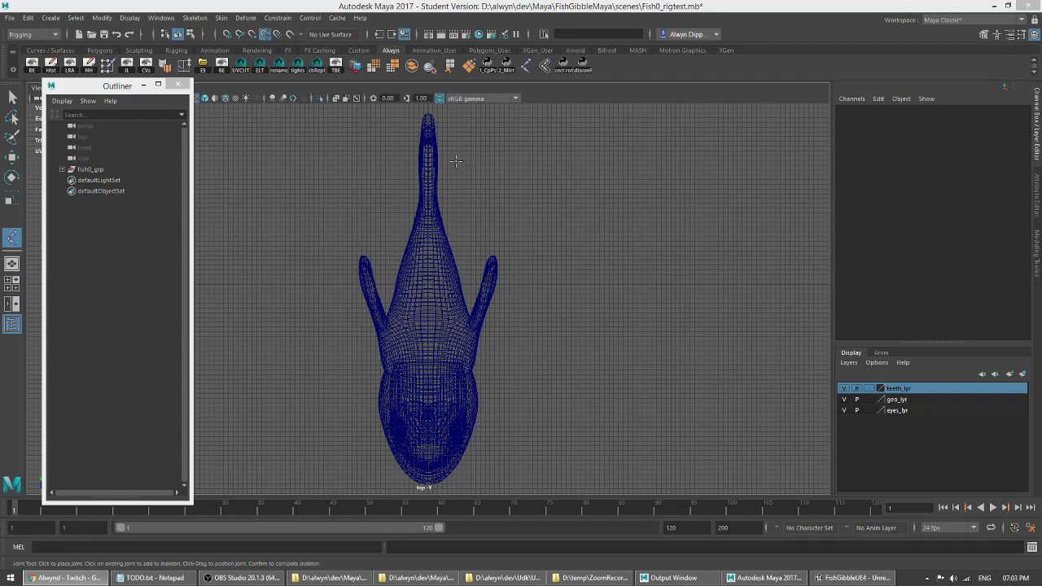
pyautogui.click(456, 5)
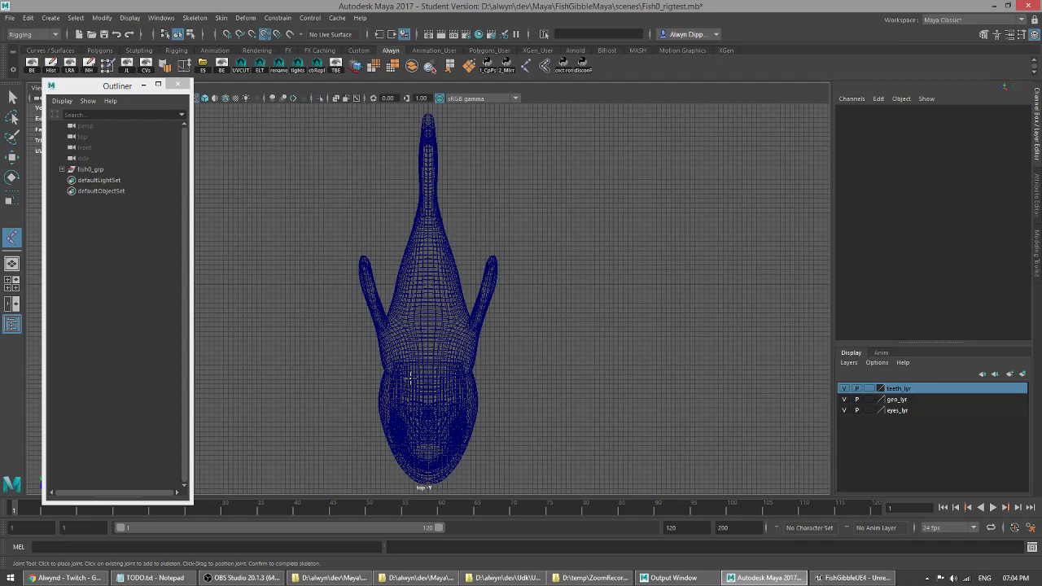
# - Place four grid-snapped joints along the body centreline in the top view, starting at Z 16 and spaced 8, 11 and 12 units towards the tail
pyautogui.press('x')
pyautogui.click(428, 359)
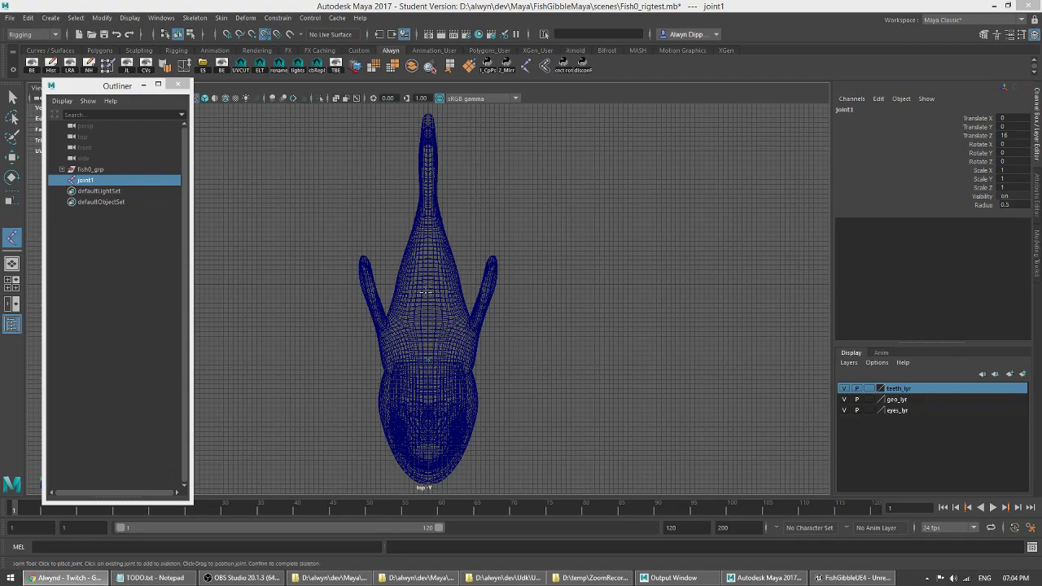
pyautogui.click(529, 4)
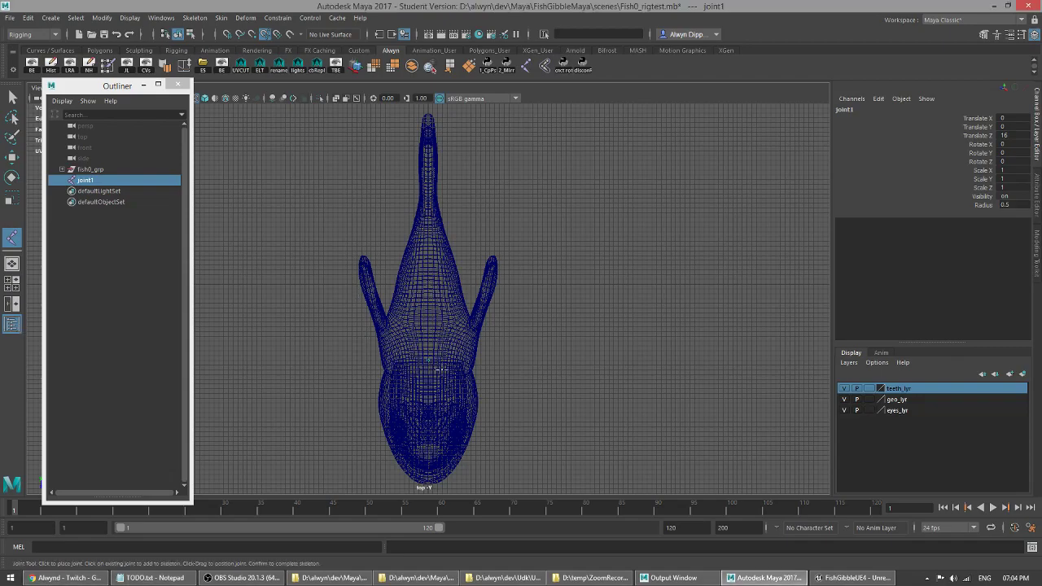
pyautogui.scroll(2, 427, 314)
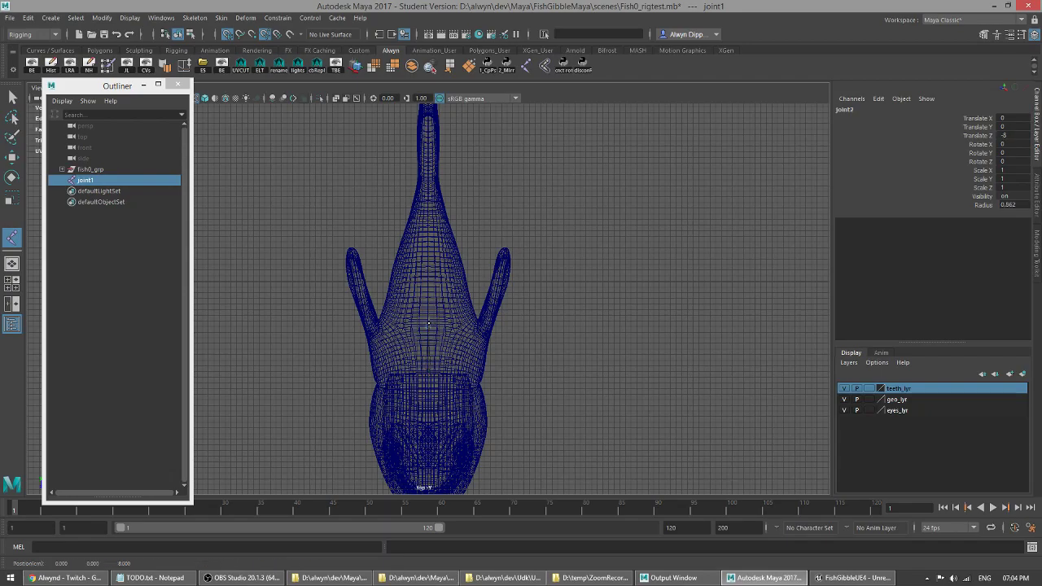
pyautogui.click(429, 324)
pyautogui.click(427, 264)
pyautogui.press('x')
pyautogui.click(427, 196)
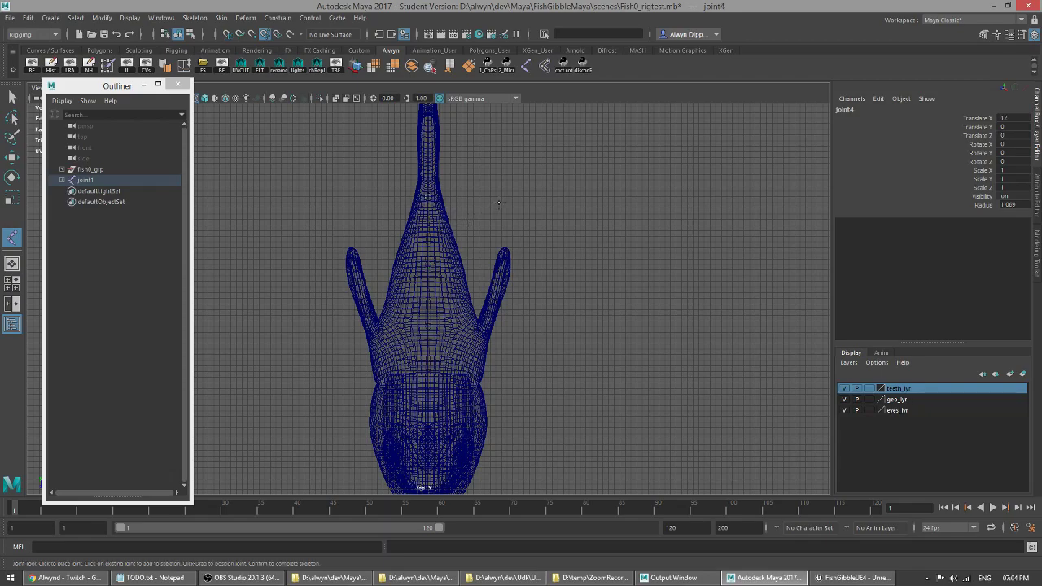
# - Add a fifth grid-snapped joint in the tail fin, 10 units past the fourth, complete the chain and check it in the perspective view
pyautogui.keyDown('alt'); pyautogui.moveTo(499, 199); pyautogui.dragTo(502, 258, button='middle'); pyautogui.keyUp('alt')
pyautogui.press('x')
pyautogui.click(431, 252)
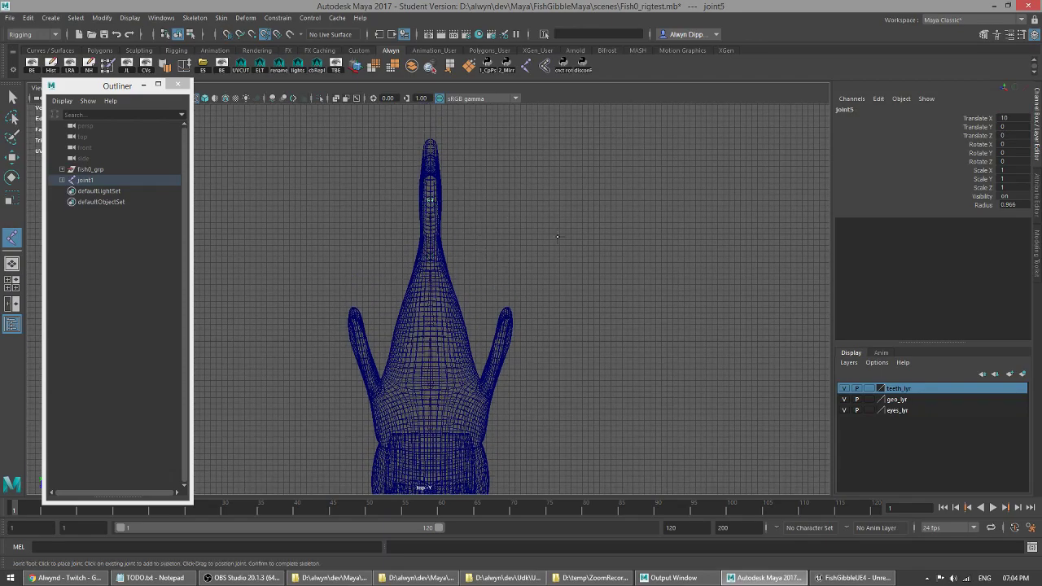
pyautogui.press('space')
pyautogui.press('space')
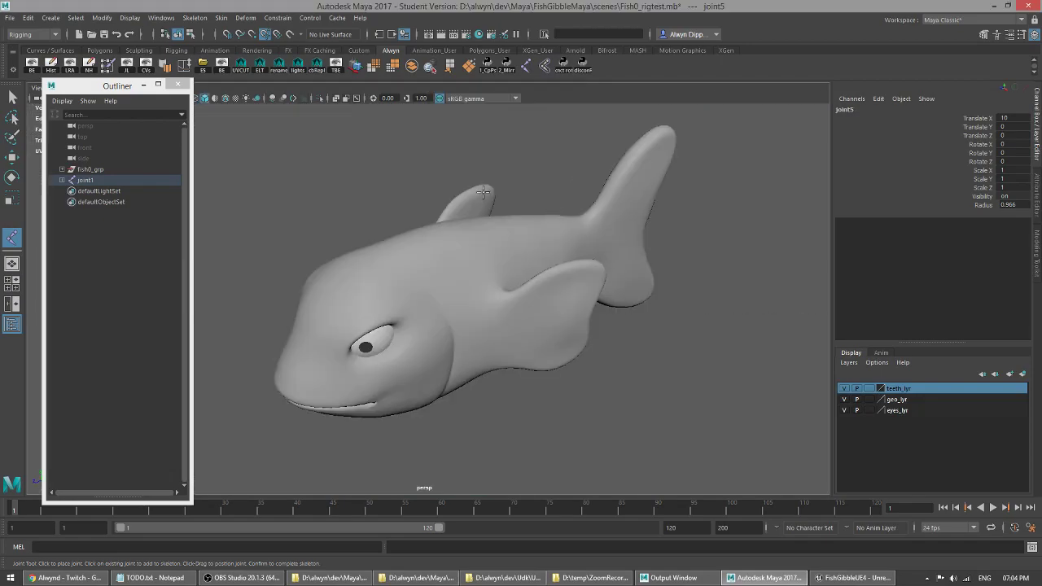
pyautogui.press('Return')
pyautogui.keyDown('alt'); pyautogui.moveTo(431, 250); pyautogui.dragTo(383, 230); pyautogui.keyUp('alt')
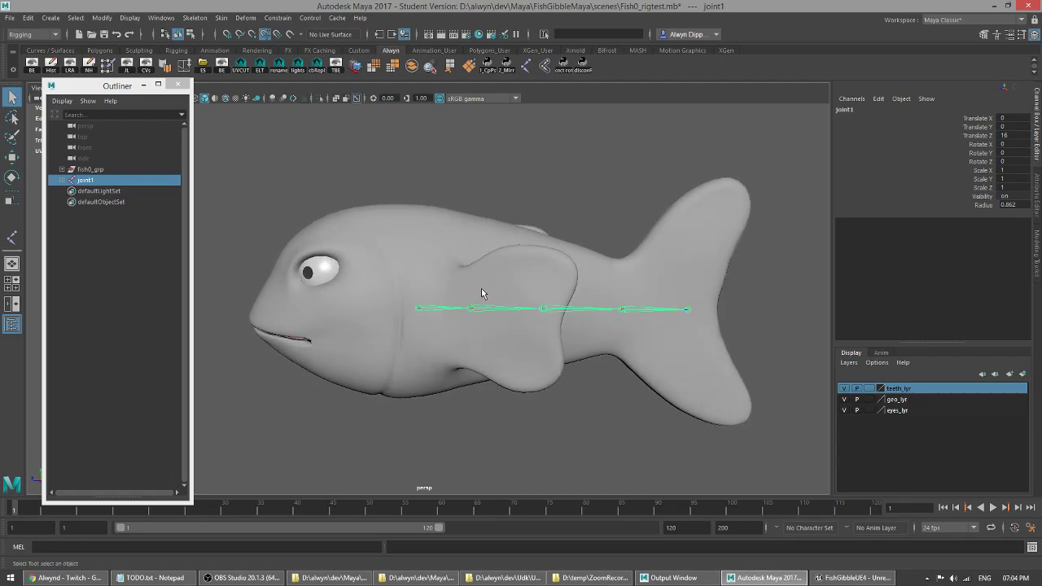
pyautogui.keyDown('alt'); pyautogui.moveTo(478, 283); pyautogui.dragTo(447, 279); pyautogui.keyUp('alt')
pyautogui.keyDown('alt'); pyautogui.moveTo(378, 275); pyautogui.dragTo(463, 308); pyautogui.keyUp('alt')
# - Expand the whole joint hierarchy and rename the root joint as m_spine_01_jnt
pyautogui.keyDown('shift'); pyautogui.click(62, 180); pyautogui.keyUp('shift')
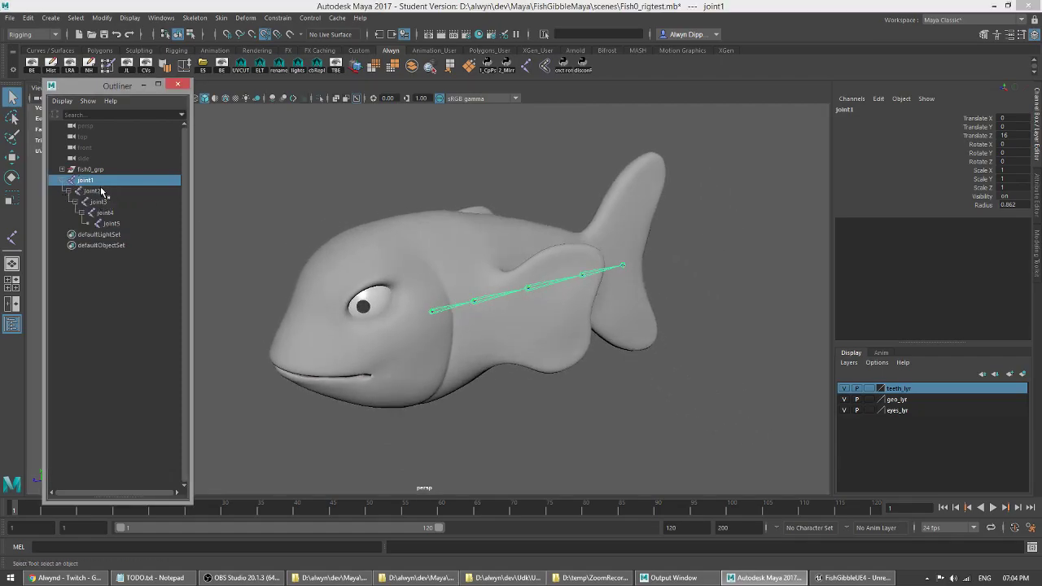
pyautogui.doubleClick(95, 182)
pyautogui.write('m')
pyautogui.press('Menu')
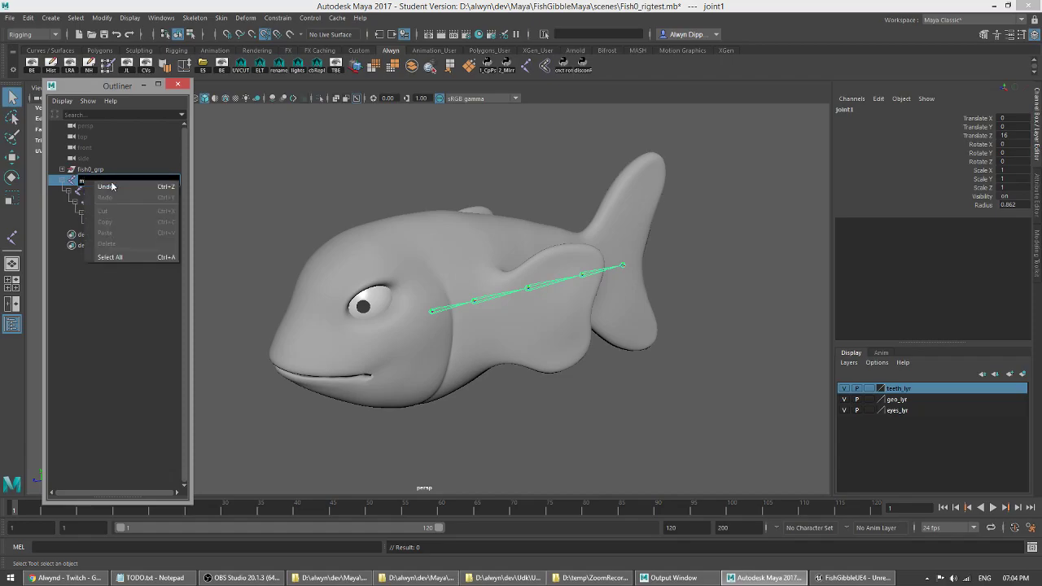
pyautogui.press('Escape')
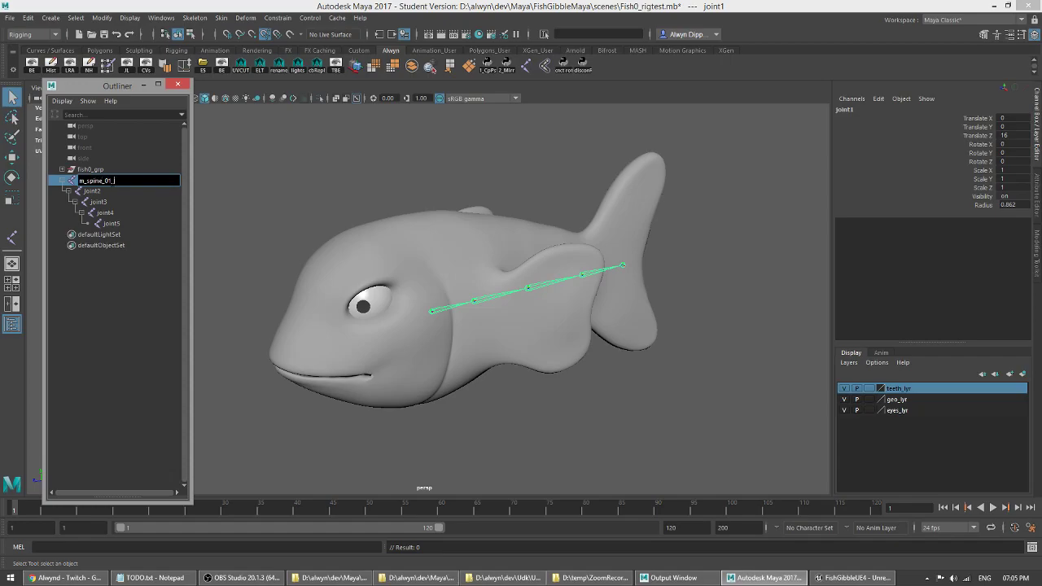
pyautogui.press('Return')
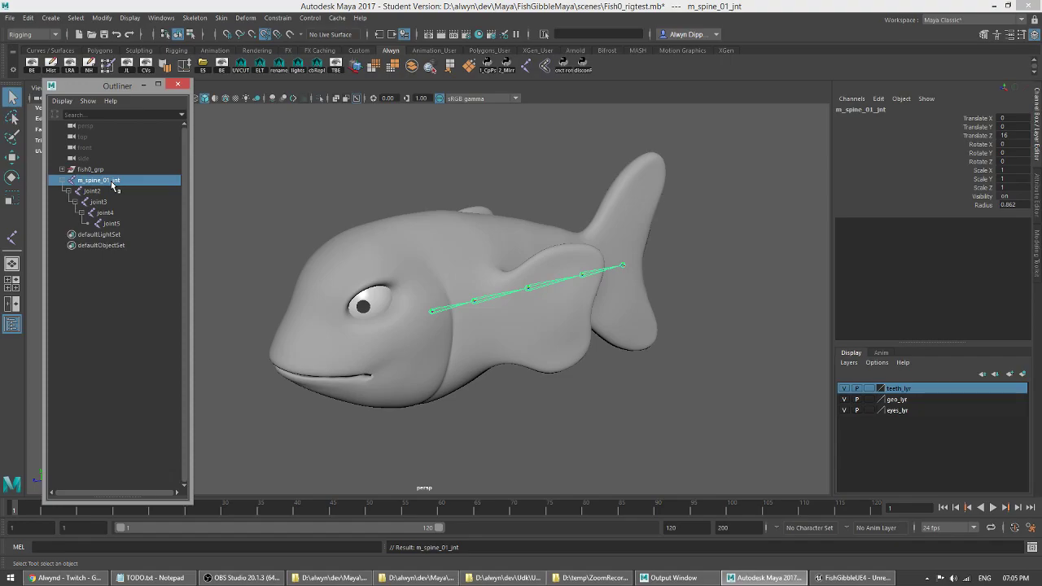
# - Rename the second and third joints of the chain as m_spine_02_jnt and m_spine_03_jnt
pyautogui.doubleClick(110, 194)
pyautogui.write('m_spine_01_jnt')
pyautogui.press('BackSpace')
pyautogui.write('2')
pyautogui.press('Return')
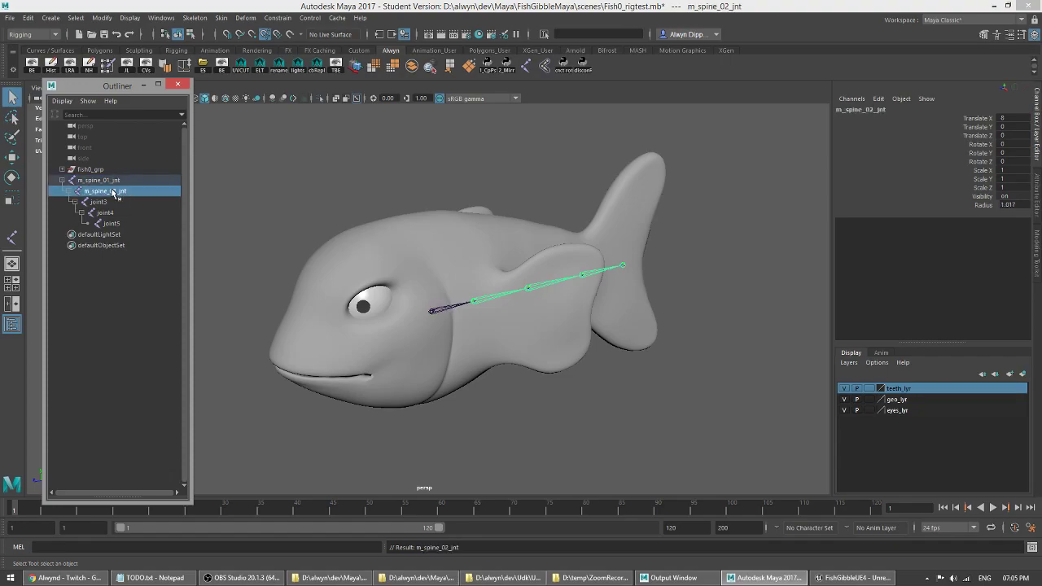
pyautogui.doubleClick(122, 202)
pyautogui.write('m_spine_01_jnt')
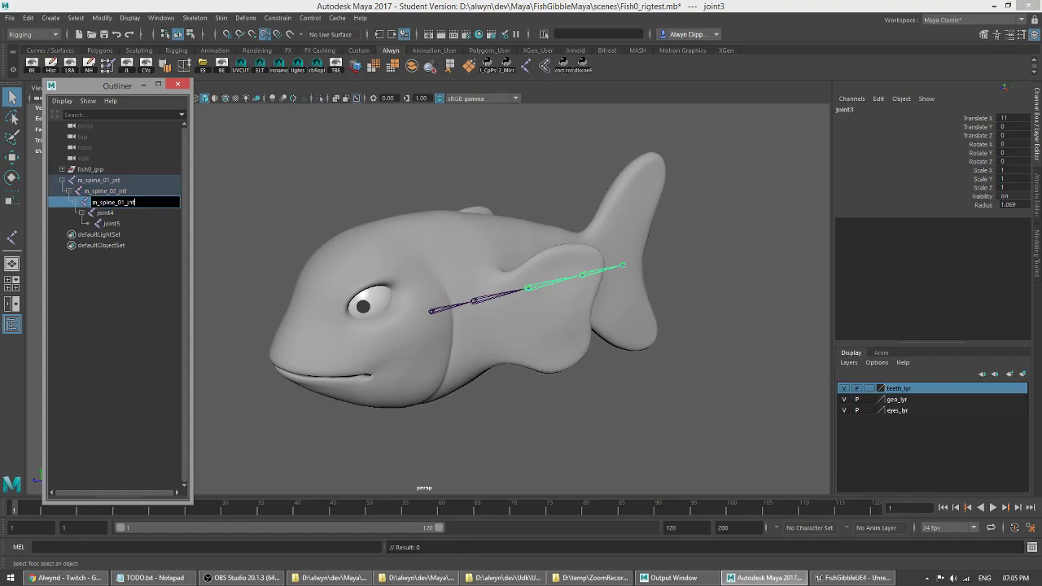
pyautogui.write('3')
pyautogui.press('Return')
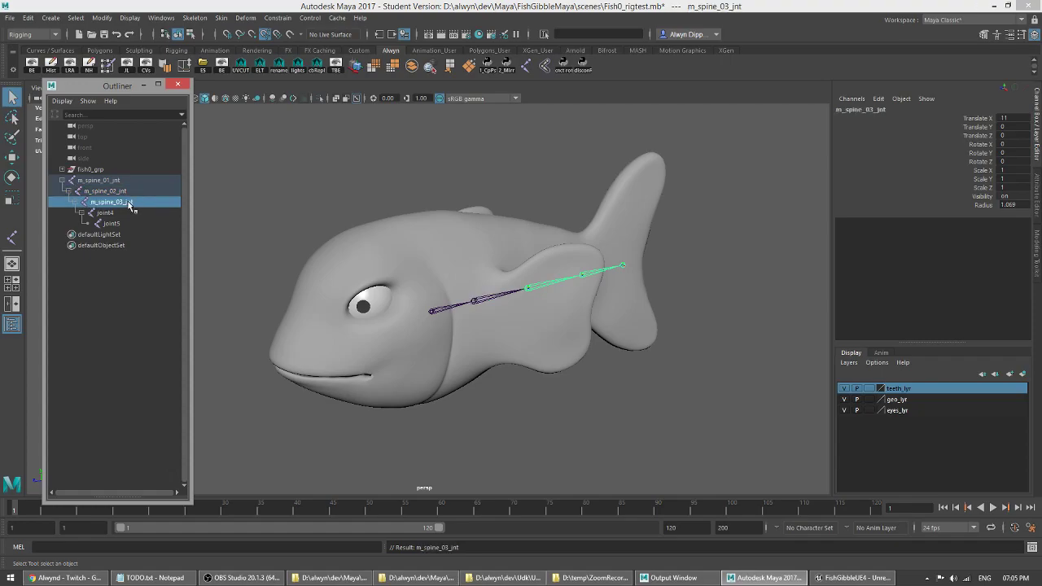
# - Rename the fourth joint of the chain as m_tail_01_jnt
pyautogui.doubleClick(122, 212)
pyautogui.write('m_spine_01_jnt')
pyautogui.press('Left')
pyautogui.press('BackSpace')
pyautogui.press('BackSpace')
pyautogui.press('BackSpace')
pyautogui.press('BackSpace')
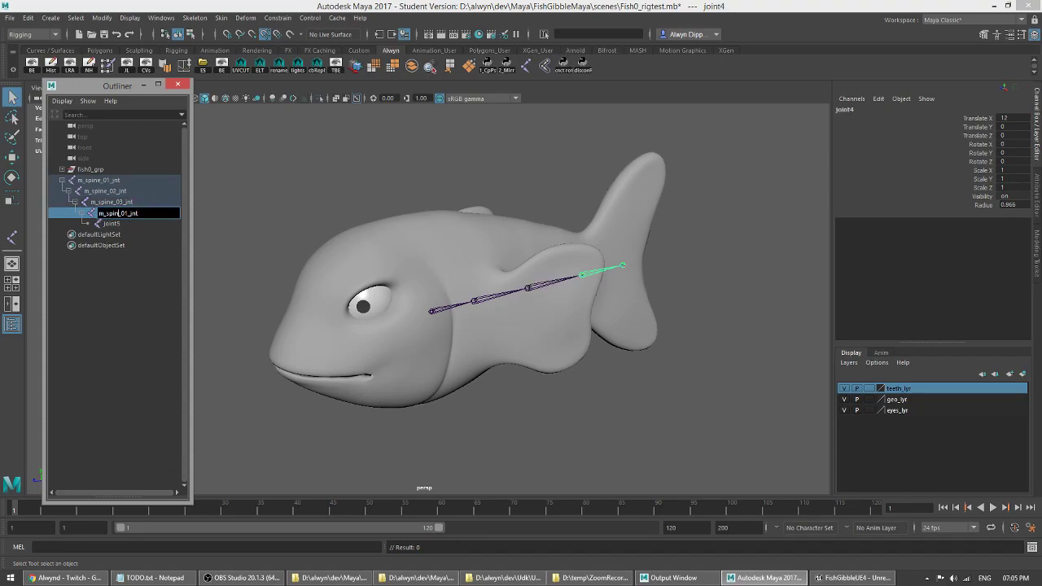
pyautogui.press('BackSpace')
pyautogui.write('tail')
pyautogui.press('Return')
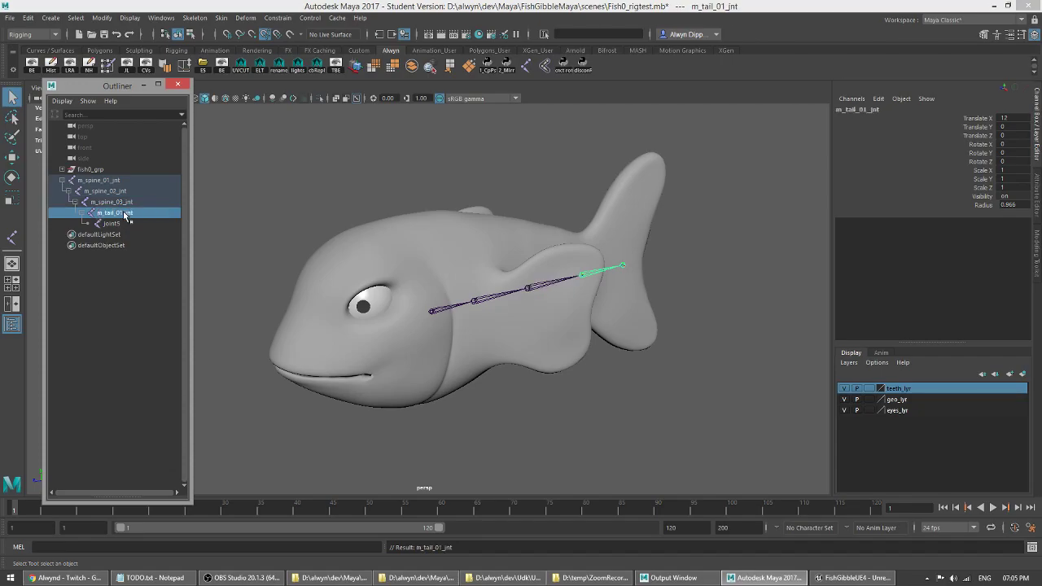
# - Rename the last joint of the chain as m_tail_02_jnt
pyautogui.doubleClick(112, 223)
pyautogui.write('m_spine_01_jnt')
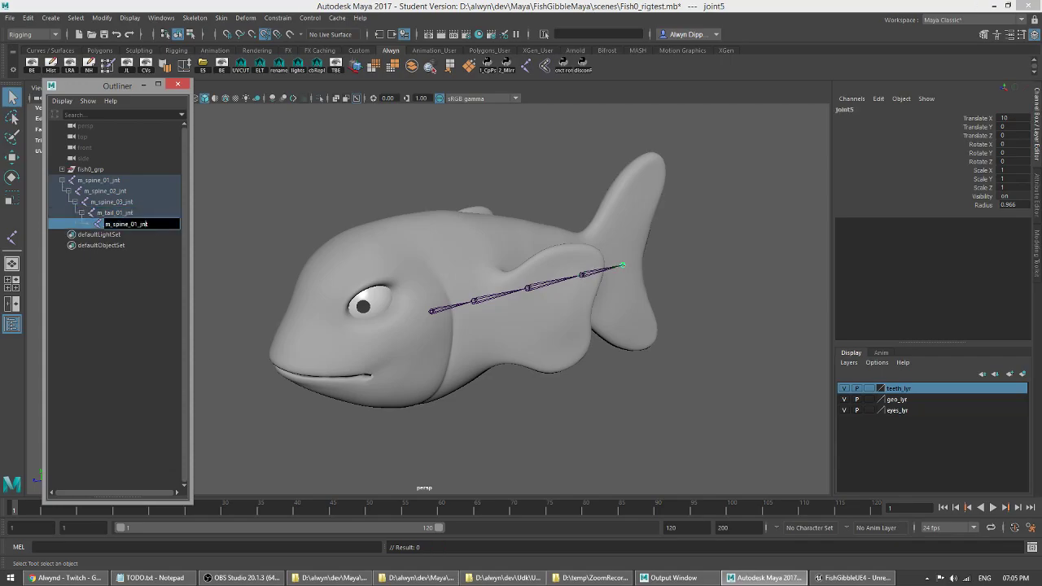
pyautogui.press('BackSpace')
pyautogui.press('BackSpace')
pyautogui.press('BackSpace')
pyautogui.press('BackSpace')
pyautogui.press('BackSpace')
pyautogui.write('tail')
pyautogui.press('BackSpace')
pyautogui.write('2')
pyautogui.press('Return')
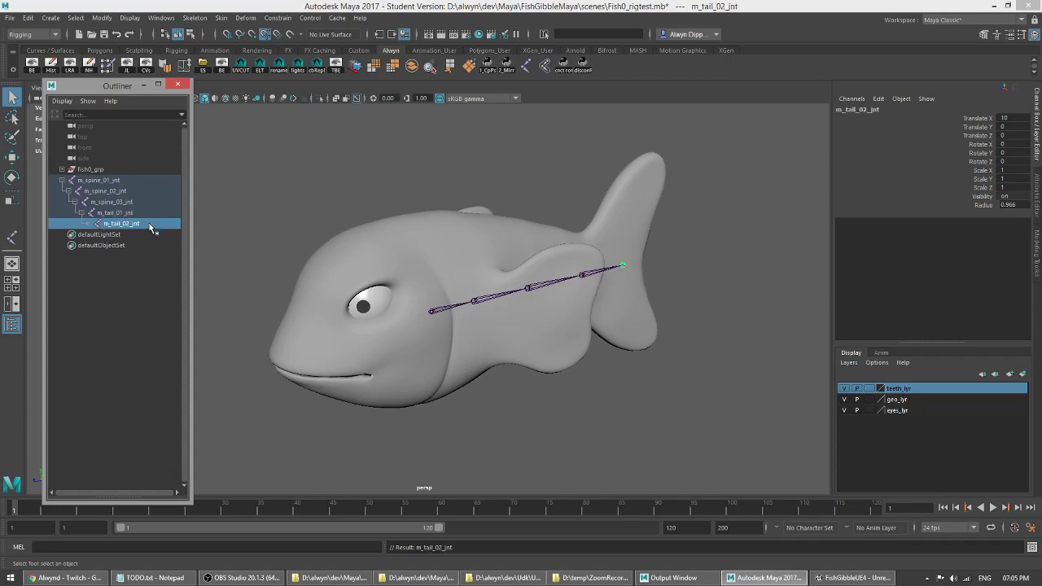
# - Move the m_spine_01_jnt root joint up to about Y 1.16 so the whole chain rises inside the fish's body
pyautogui.keyDown('alt'); pyautogui.moveTo(537, 360); pyautogui.dragTo(510, 352); pyautogui.keyUp('alt')
pyautogui.click(653, 410)
pyautogui.keyDown('alt'); pyautogui.moveTo(469, 314); pyautogui.dragTo(436, 318); pyautogui.keyUp('alt')
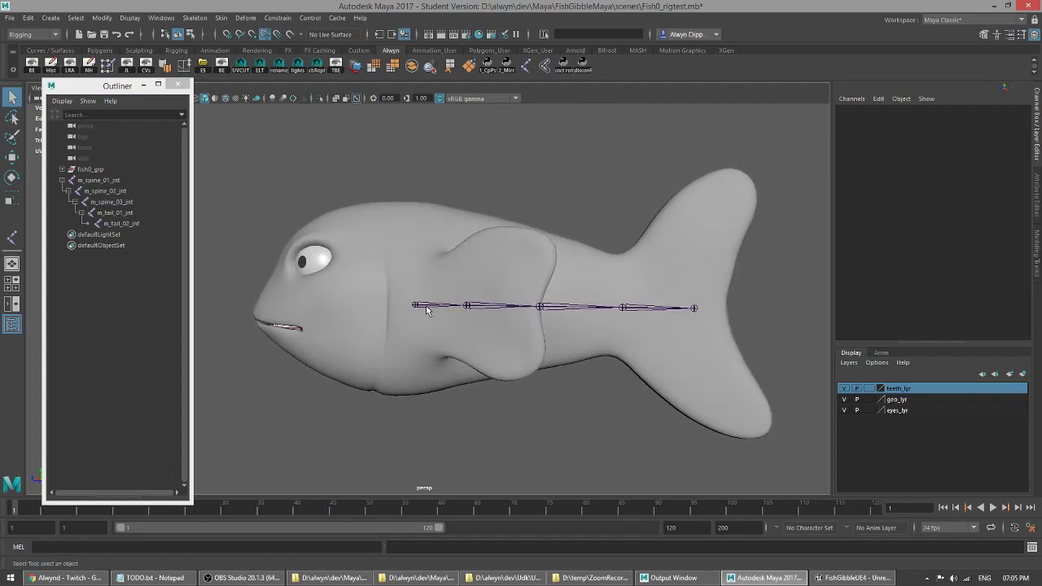
pyautogui.click(425, 306)
pyautogui.press('w')
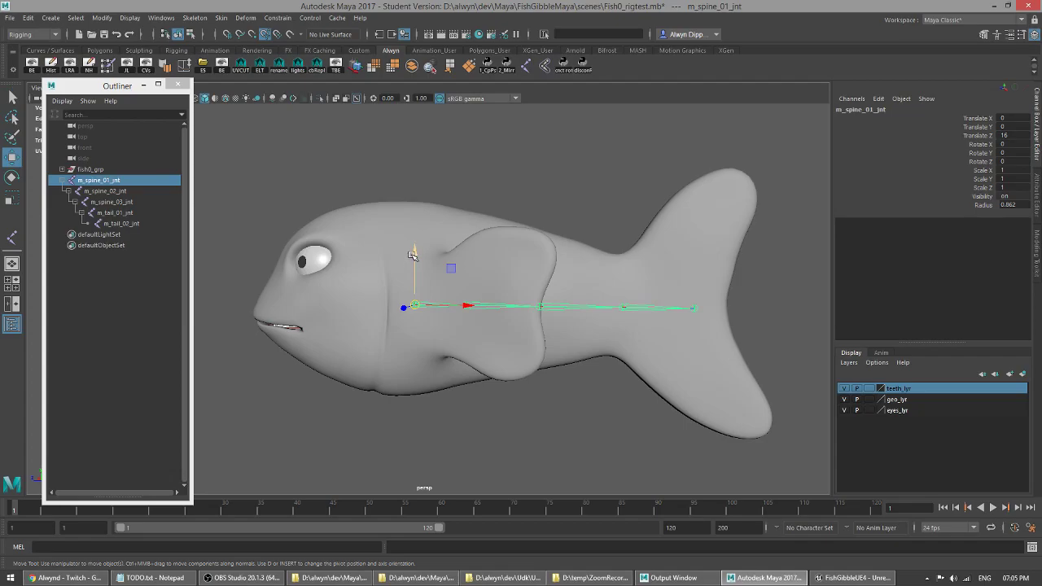
pyautogui.moveTo(413, 256); pyautogui.dragTo(387, 318)
pyautogui.press('q')
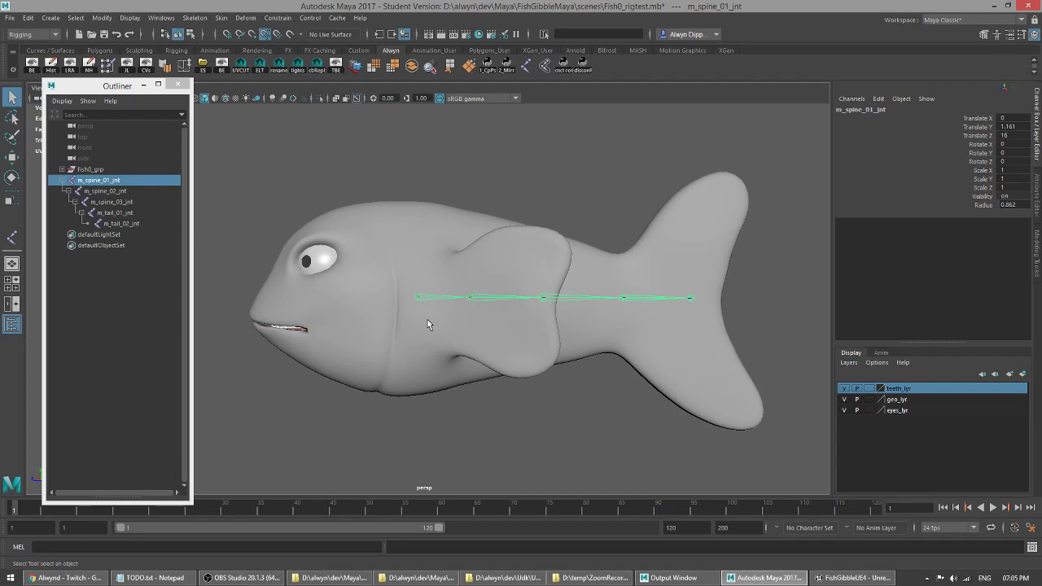
pyautogui.moveTo(416, 317)
pyautogui.keyDown('alt'); pyautogui.mouseDown()
pyautogui.moveTo(489, 365)
pyautogui.moveTo(433, 329)
pyautogui.mouseUp(); pyautogui.keyUp('alt')
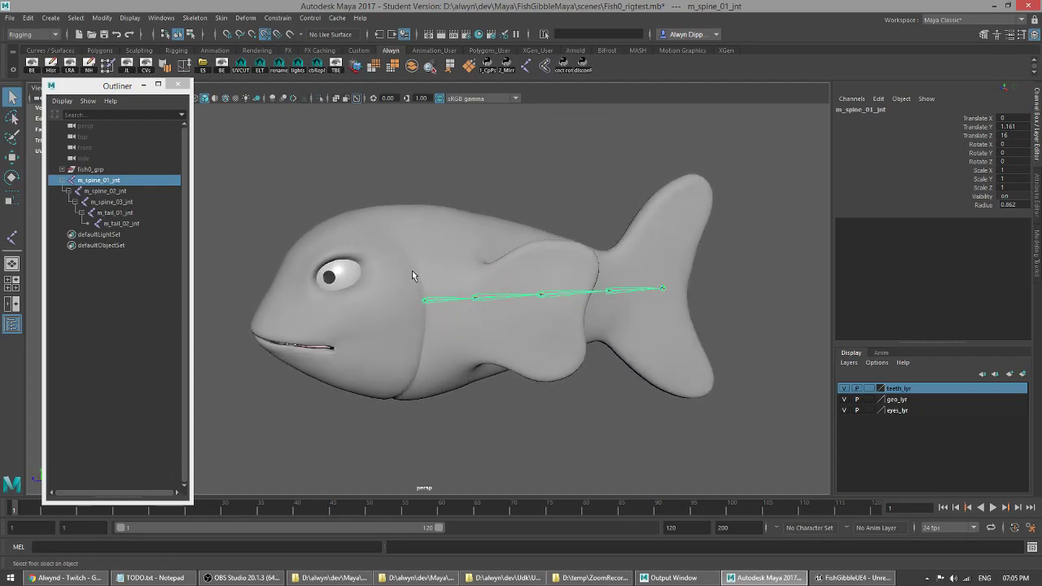
pyautogui.keyDown('alt'); pyautogui.moveTo(355, 329); pyautogui.dragTo(562, 302); pyautogui.keyUp('alt')
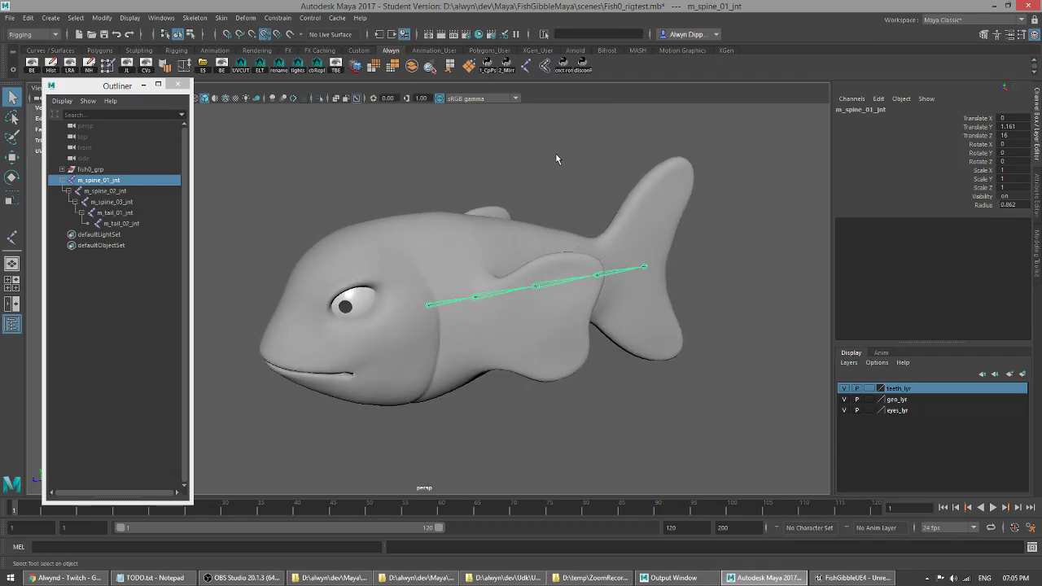
# - Deselect the joint chain and save the scene, accepting the student version notice
pyautogui.click(522, 186)
pyautogui.hotkey('ctrl', 's')
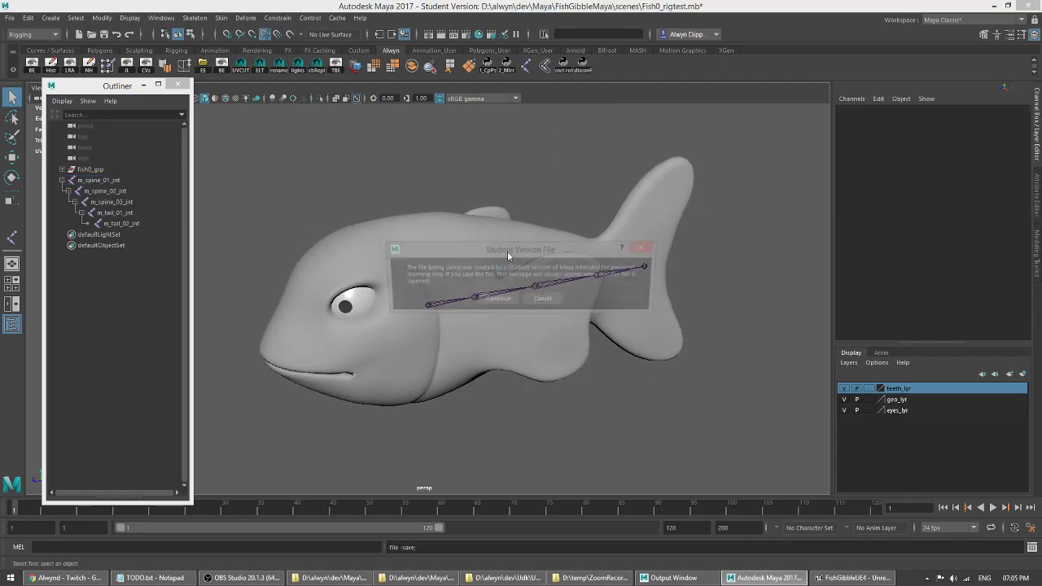
pyautogui.click(496, 297)
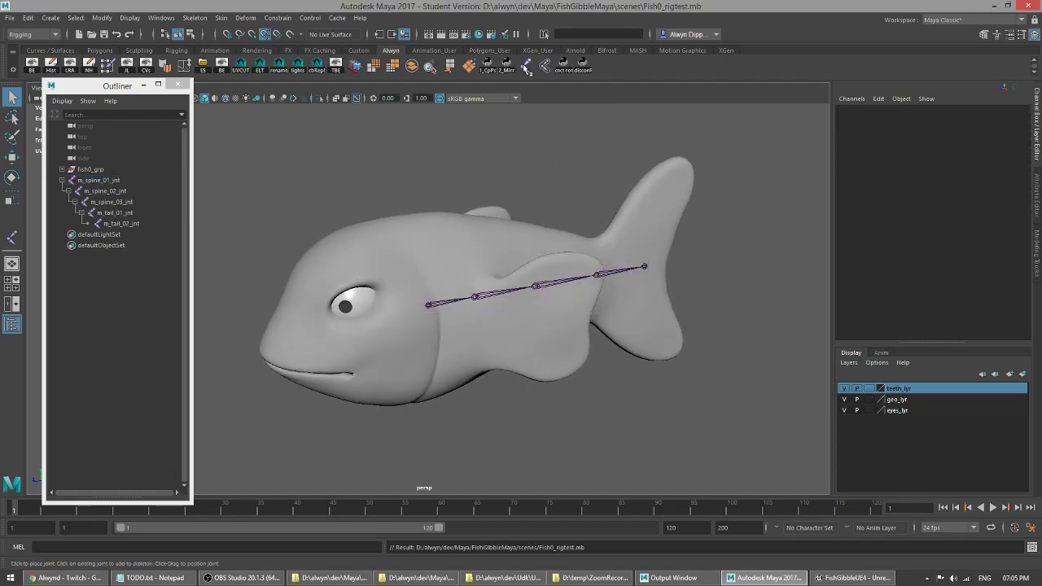
# - Create a separate grid-snapped joint on the centreline at Z 19 behind the head, and check it from the side in perspective
pyautogui.click(526, 65)
pyautogui.press('space')
pyautogui.press('space')
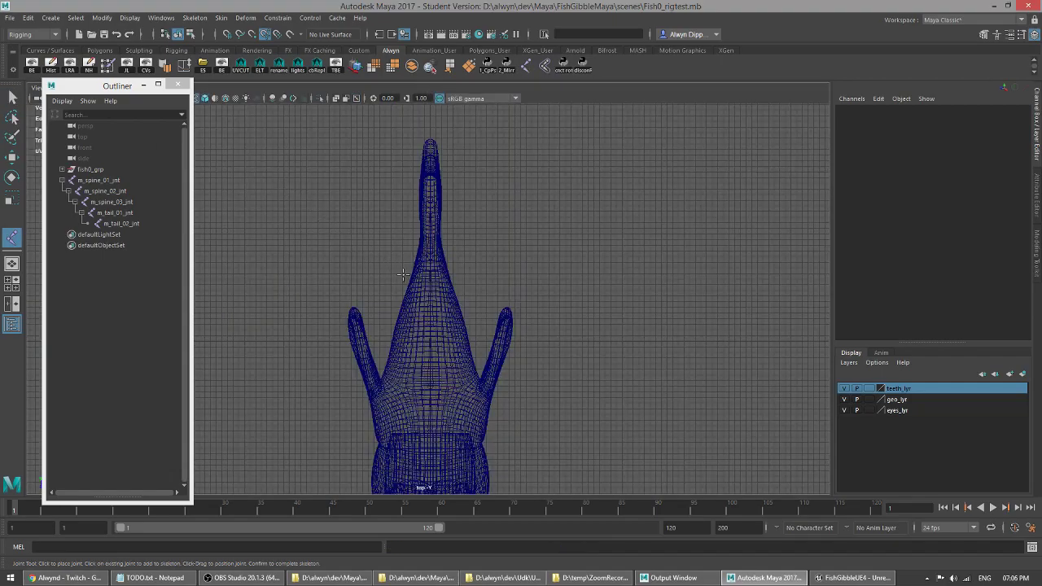
pyautogui.press('a')
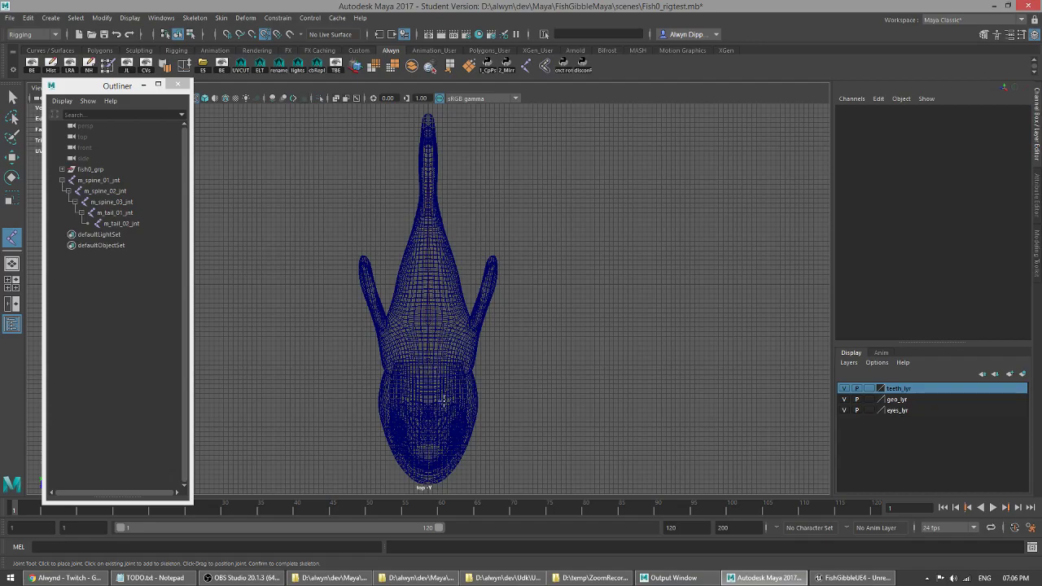
pyautogui.scroll(5, 444, 400)
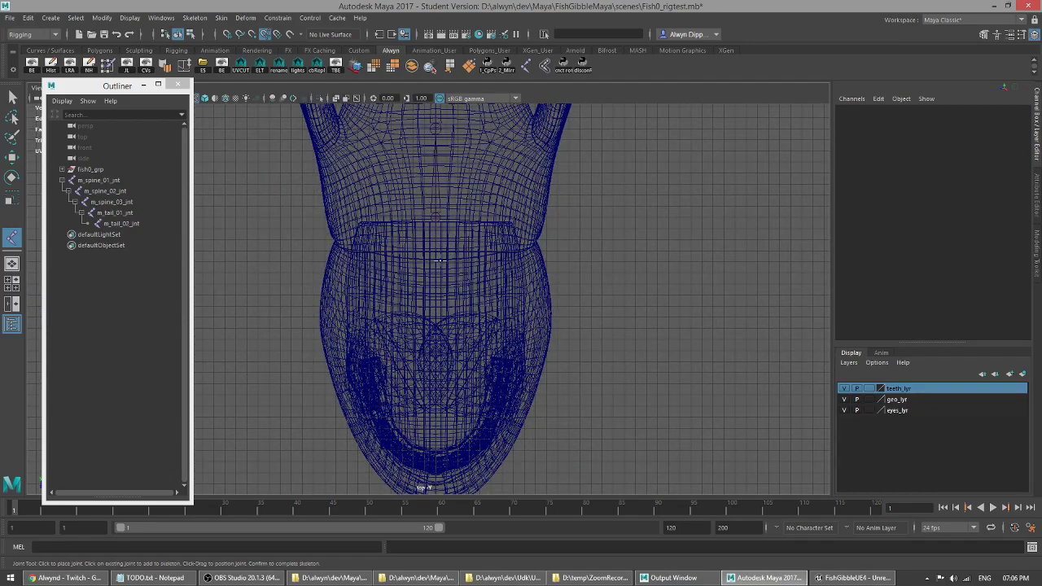
pyautogui.press('x')
pyautogui.click(435, 251)
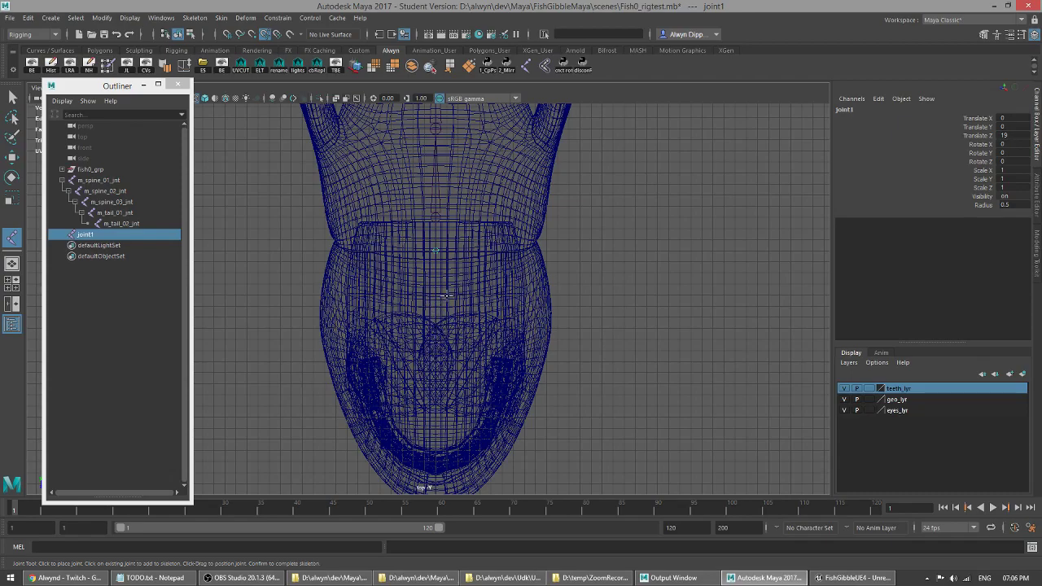
pyautogui.press('q')
pyautogui.press('space')
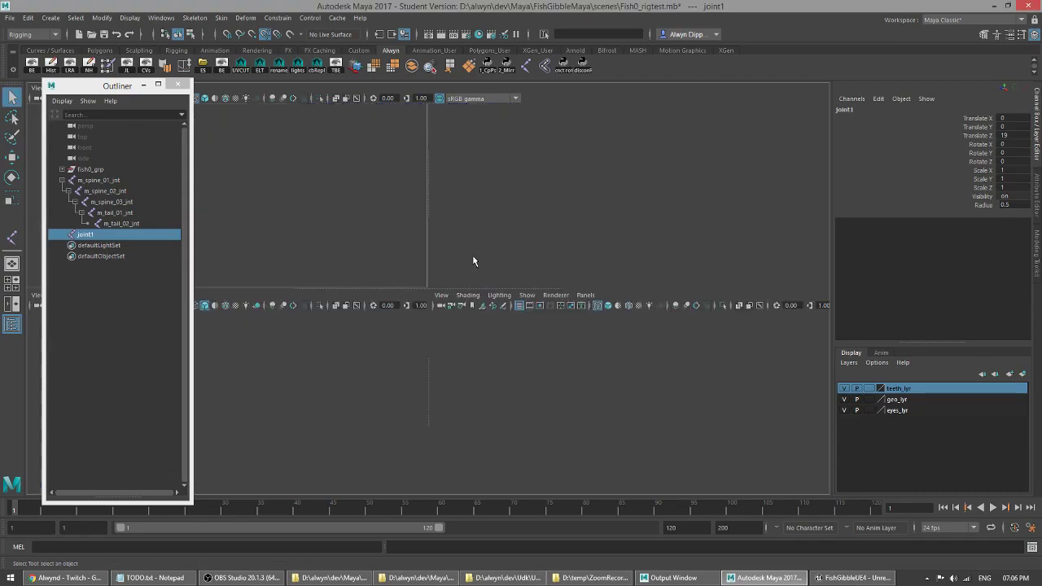
pyautogui.press('space')
pyautogui.keyDown('alt'); pyautogui.moveTo(570, 236); pyautogui.dragTo(429, 284); pyautogui.keyUp('alt')
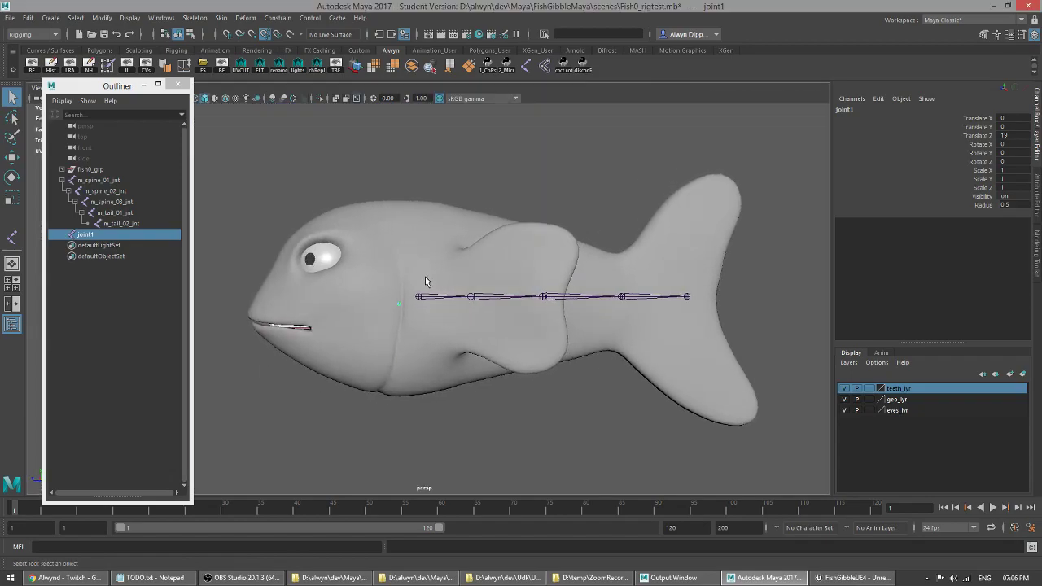
# - Rename the new single joint as m_head_01_jnt and check its placement relative to the spine chain
pyautogui.doubleClick(113, 235)
pyautogui.write('m_head_0')
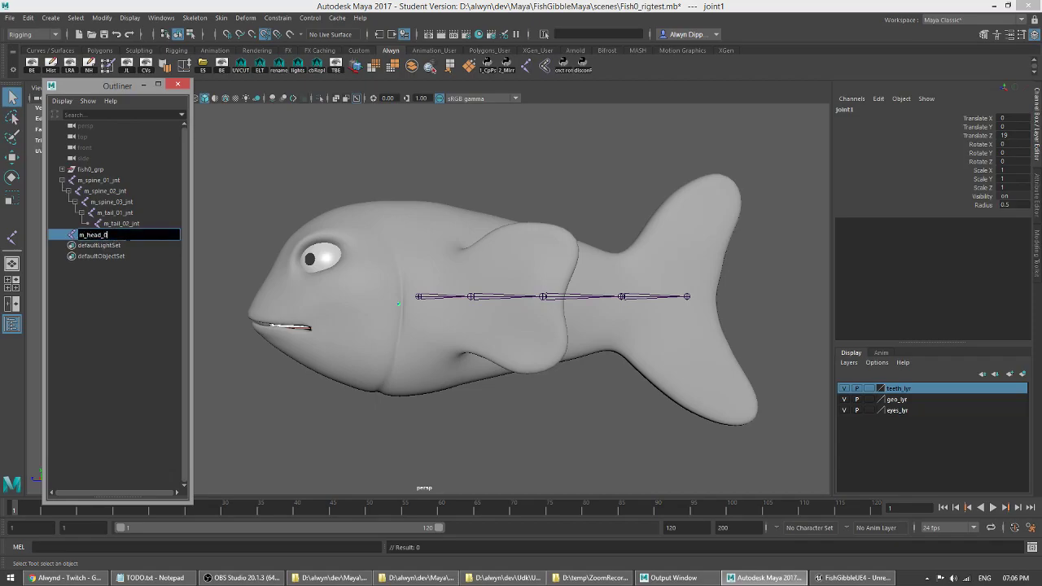
pyautogui.write('1_jnt')
pyautogui.press('Return')
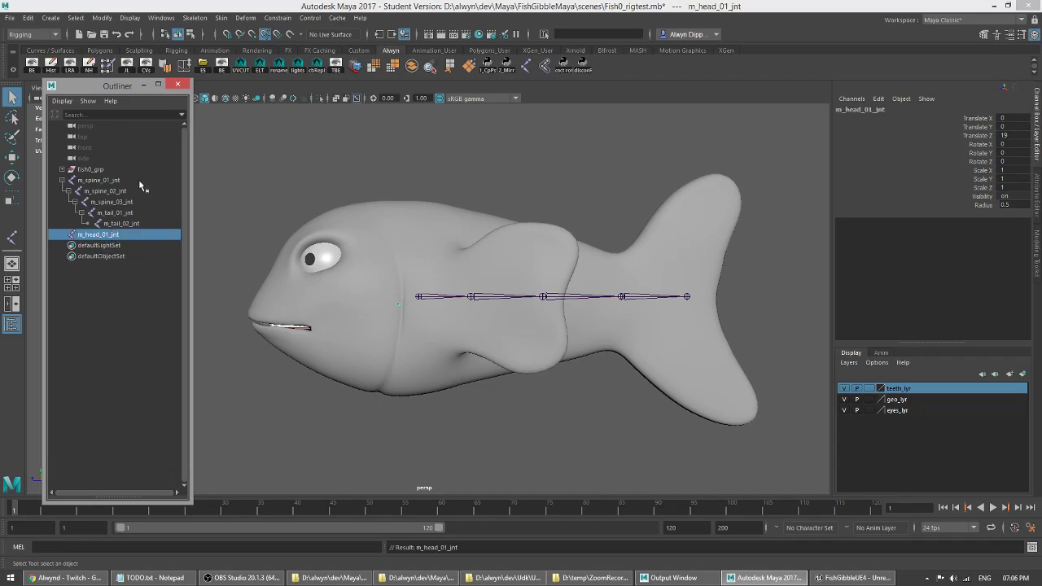
pyautogui.keyDown('alt'); pyautogui.moveTo(323, 284); pyautogui.dragTo(398, 293); pyautogui.keyUp('alt')
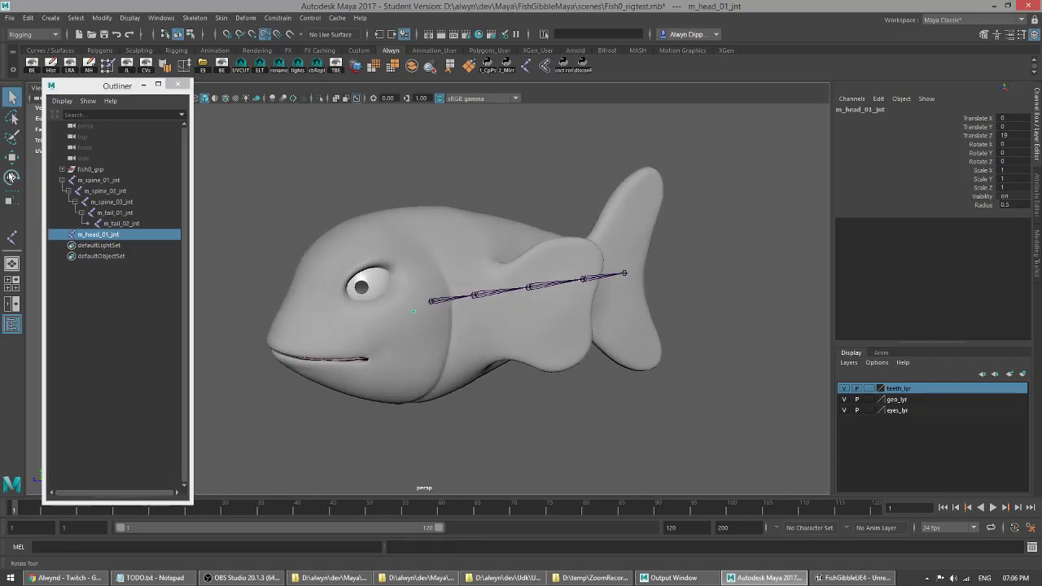
pyautogui.keyDown('alt'); pyautogui.moveTo(542, 284); pyautogui.dragTo(339, 303); pyautogui.keyUp('alt')
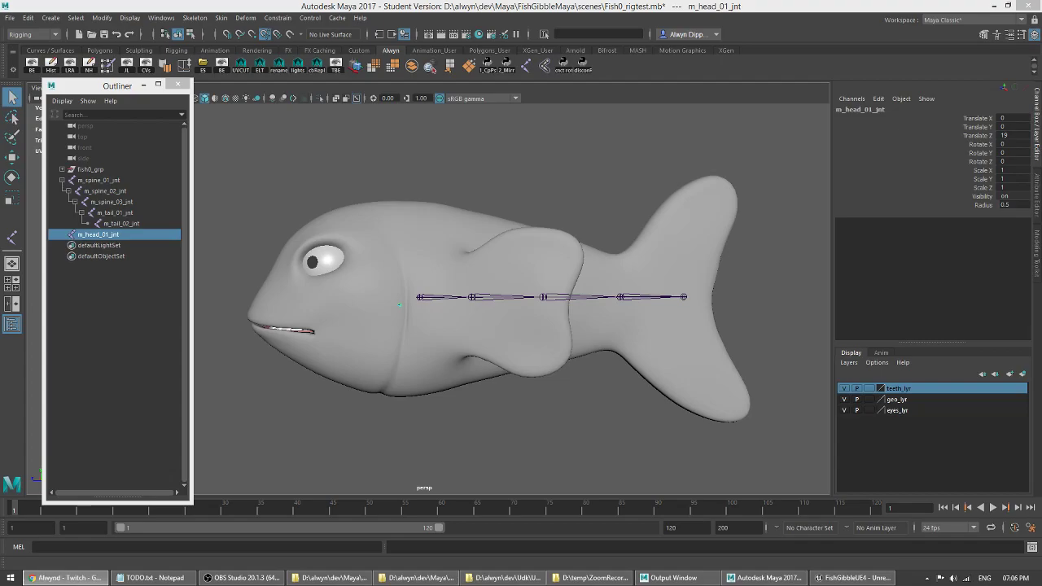
# - Draw a two-joint lower jaw chain in the side view, from about Y -9.77, Z 21.2 forward to below the teeth
pyautogui.click(402, 4)
pyautogui.keyDown('alt'); pyautogui.moveTo(347, 350); pyautogui.dragTo(392, 346); pyautogui.keyUp('alt')
pyautogui.press('space')
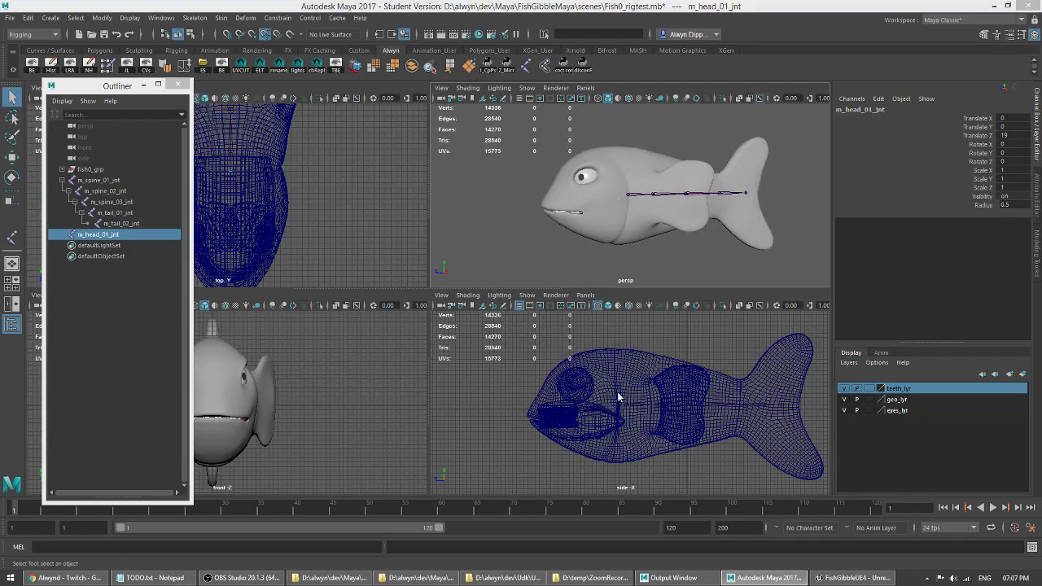
pyautogui.press('space')
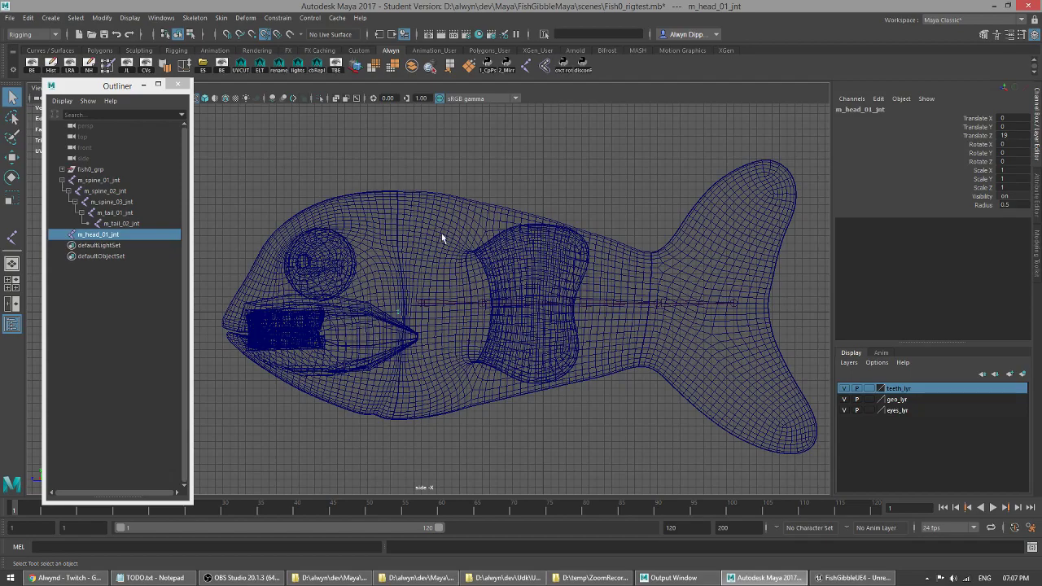
pyautogui.click(525, 65)
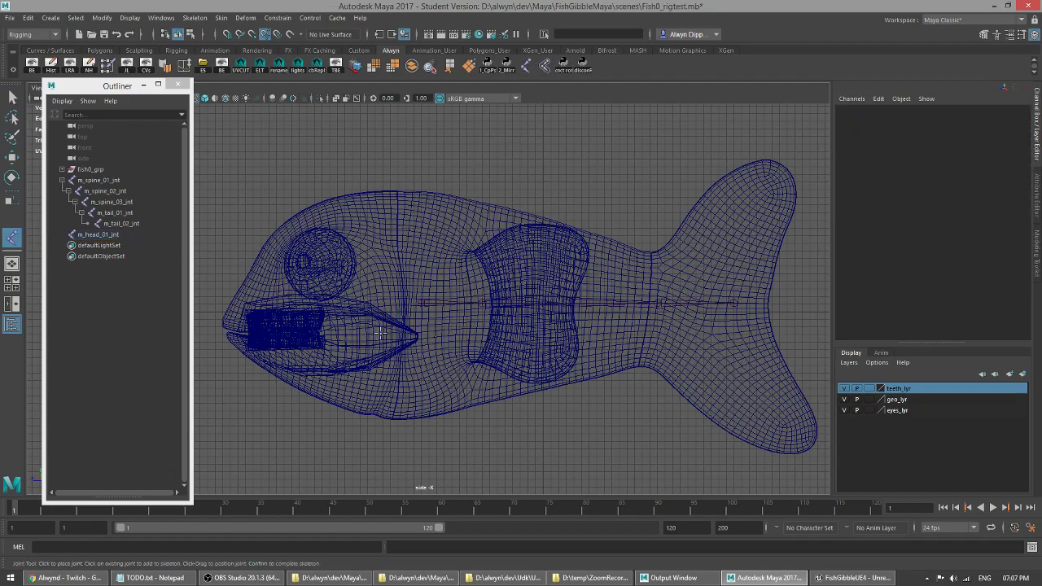
pyautogui.click(381, 385)
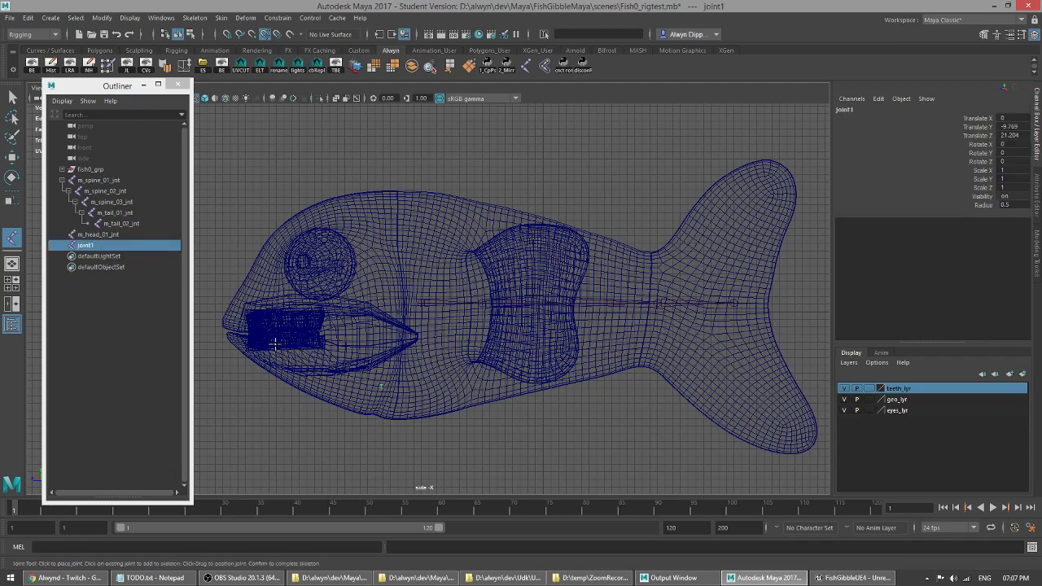
pyautogui.click(339, 349)
pyautogui.press('Return')
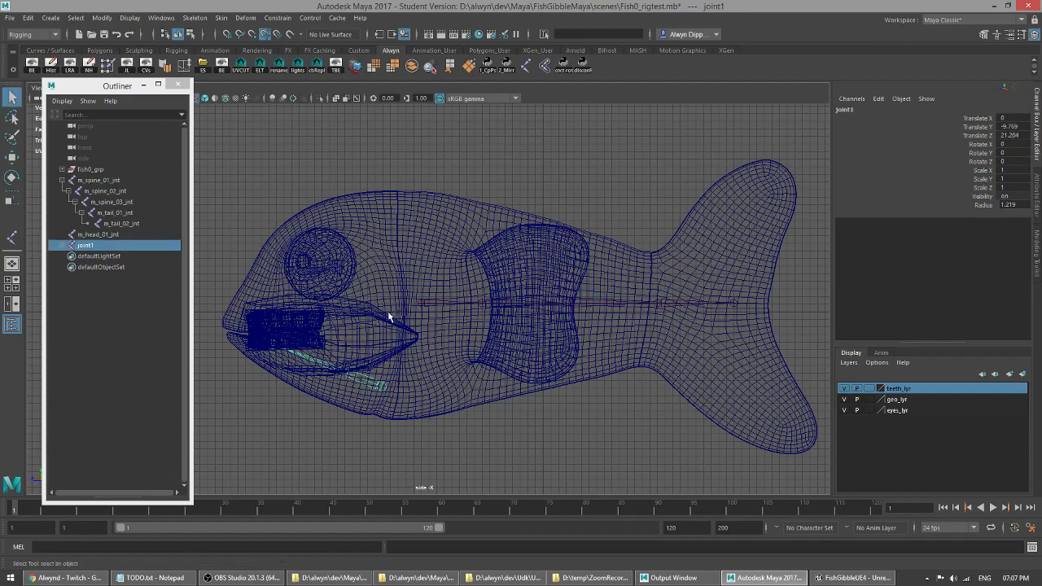
# - Draw a separate two-joint upper jaw chain in the side view, from about Y -0.95, Z 21.6 forward to the upper teeth
pyautogui.click(526, 64)
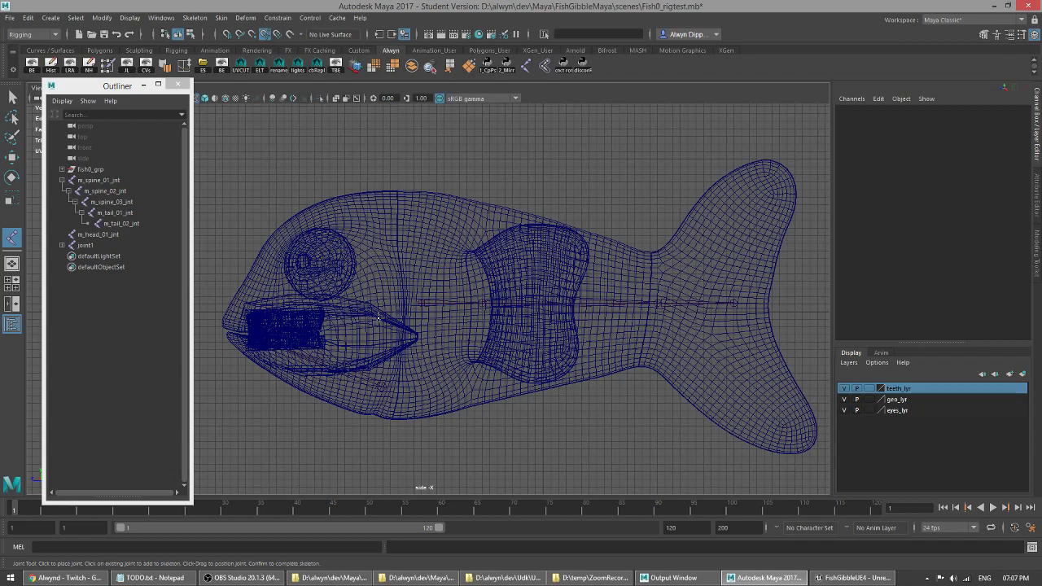
pyautogui.click(378, 316)
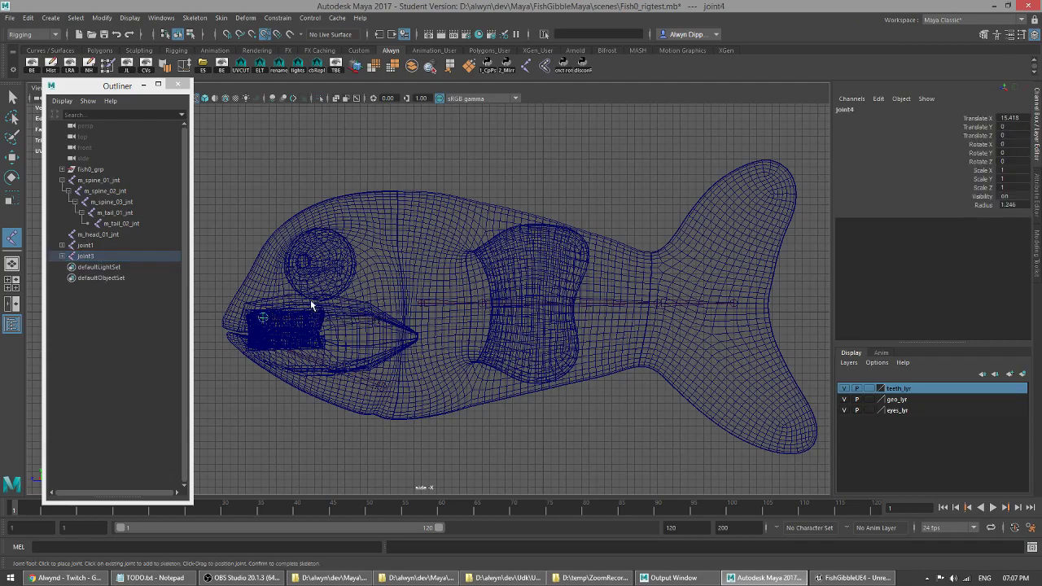
pyautogui.press('q')
# - Grid-snap both upper jaw joints onto the centreline in the top view, placing the root at Z 22 and the tip at Z 37
pyautogui.press('space')
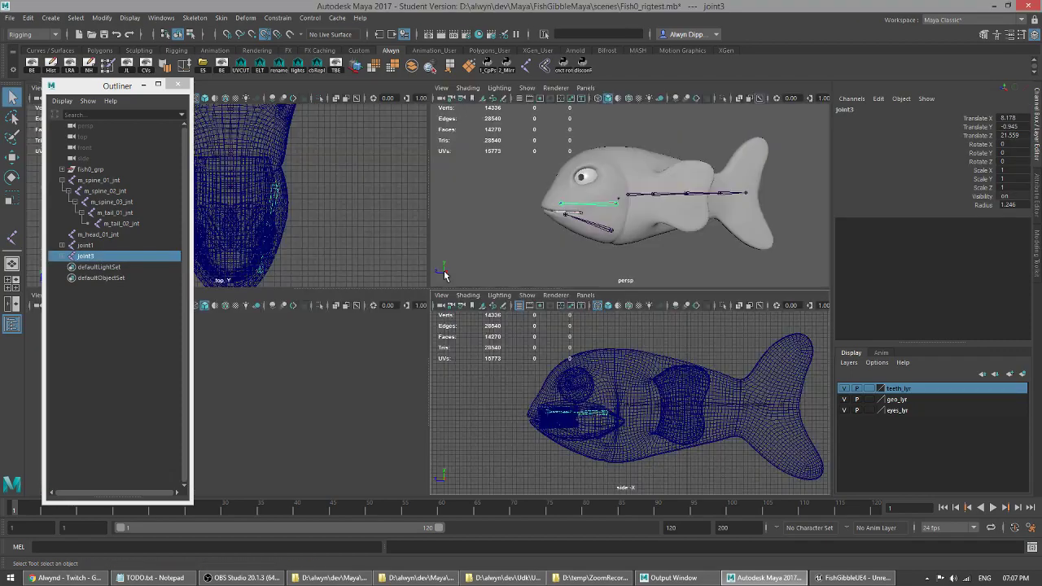
pyautogui.press('space')
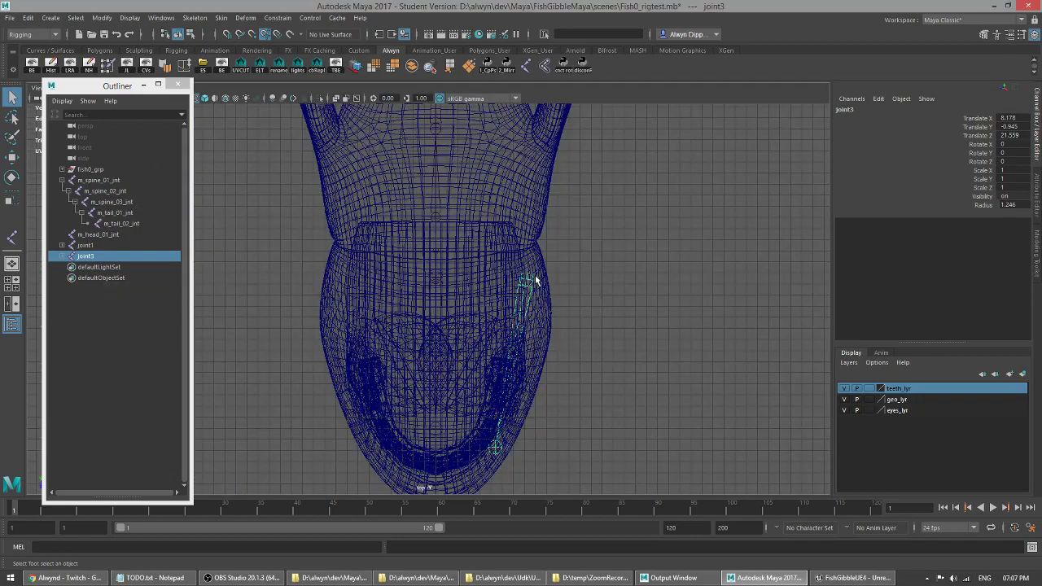
pyautogui.press('w')
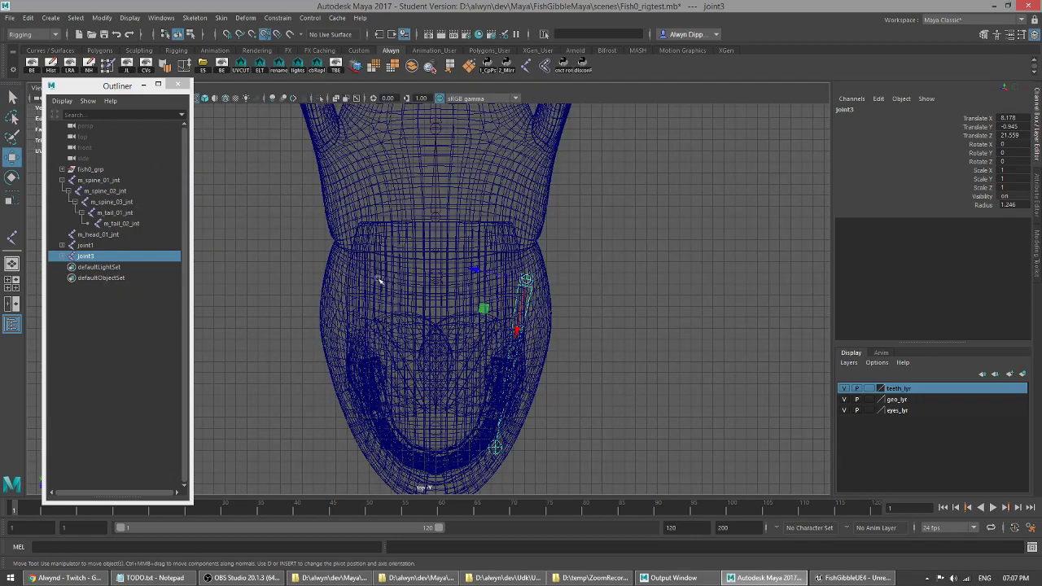
pyautogui.press('x')
pyautogui.moveTo(525, 281); pyautogui.dragTo(437, 285)
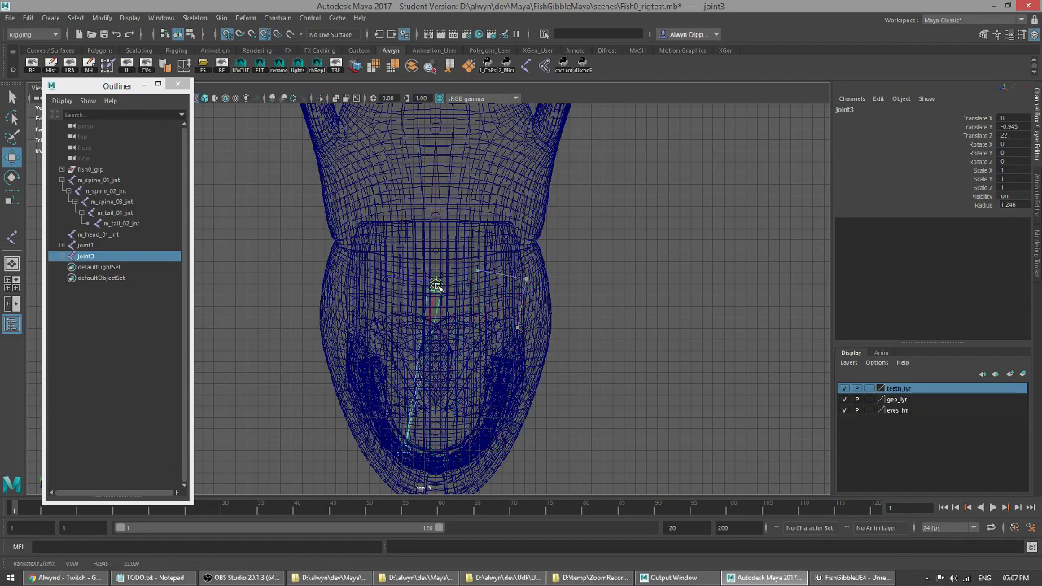
pyautogui.click(406, 453)
pyautogui.press('x')
pyautogui.moveTo(446, 453)
pyautogui.mouseDown()
pyautogui.moveTo(403, 454)
pyautogui.moveTo(436, 453)
pyautogui.mouseUp()
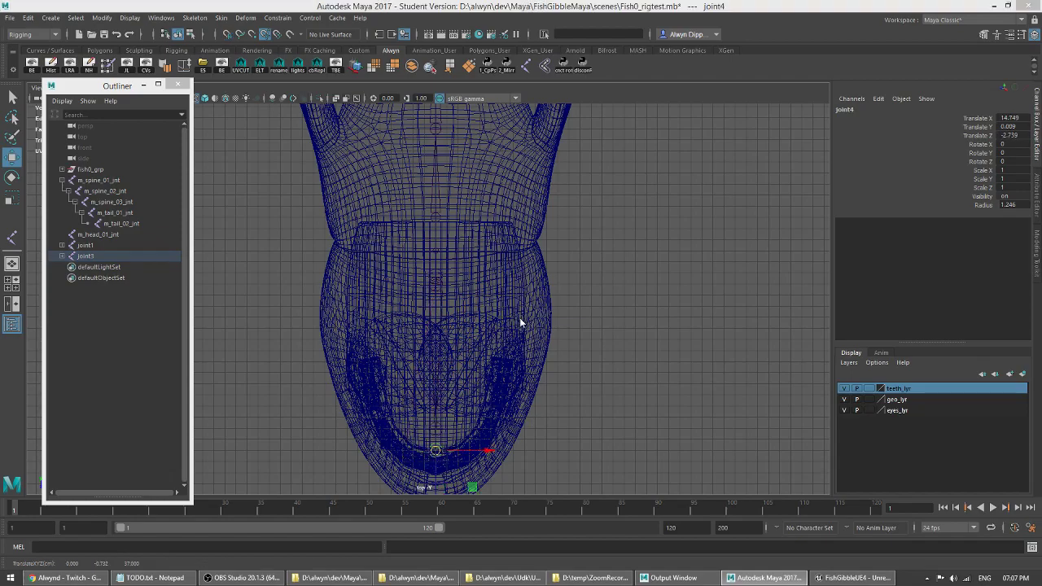
# - Check from the top that the lower and upper jaw chains both lie on the fish's centreline
pyautogui.press('space')
pyautogui.click(602, 224)
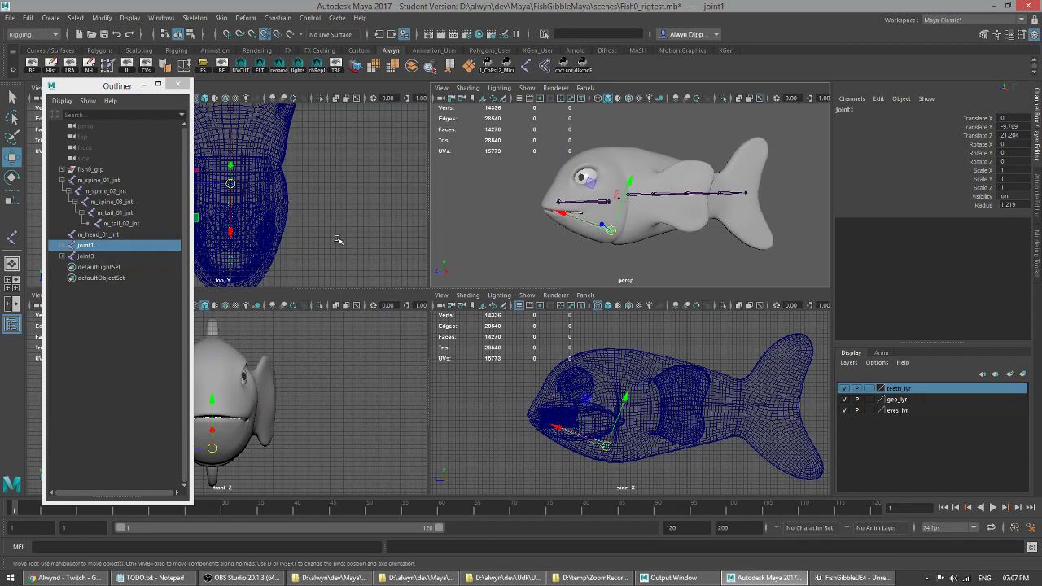
pyautogui.press('space')
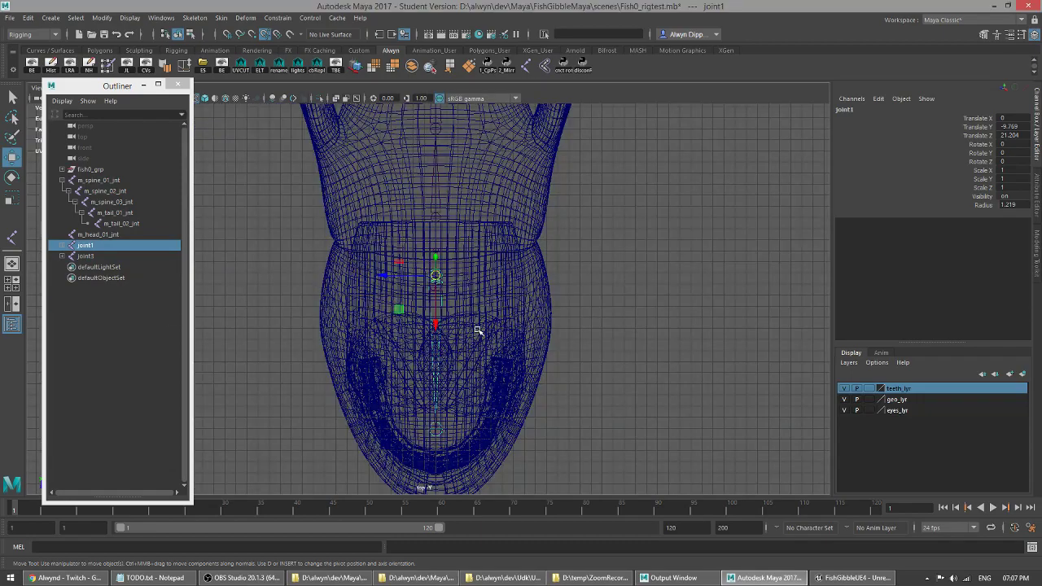
pyautogui.press('space')
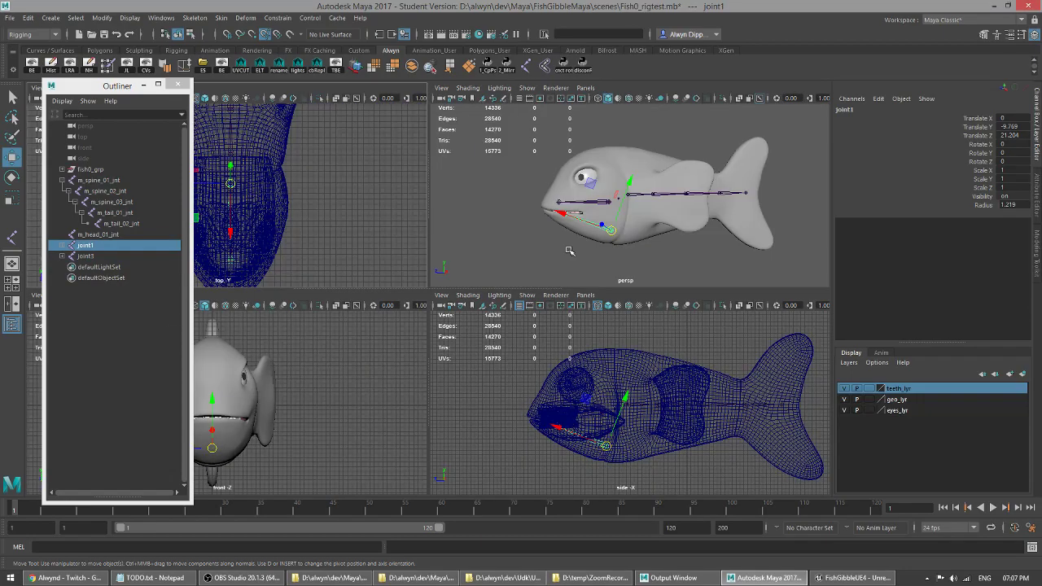
pyautogui.click(600, 201)
pyautogui.press('space')
pyautogui.press('space')
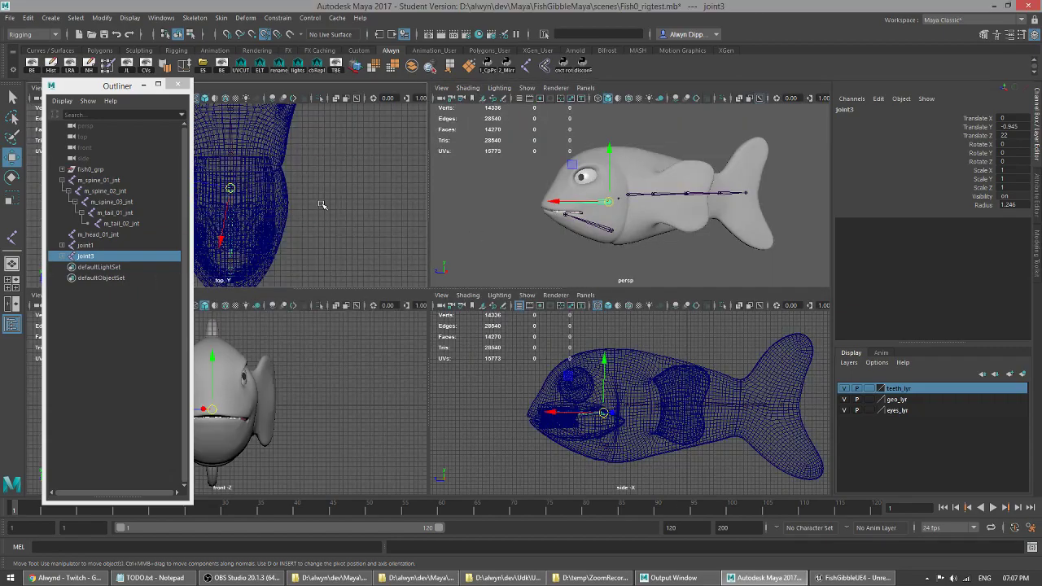
pyautogui.press('space')
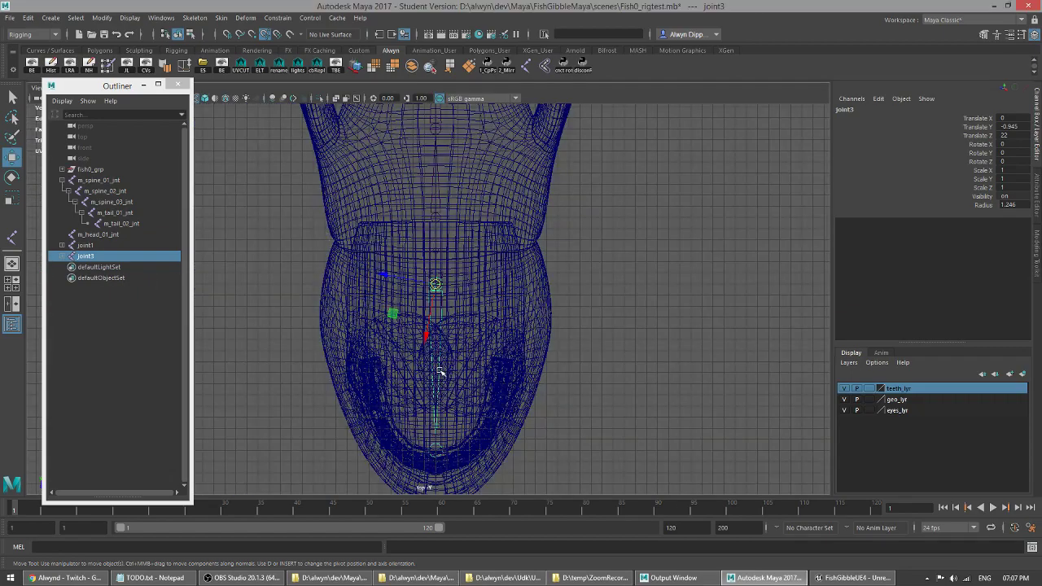
# - Hide the geo_lyr, eyes_lyr and teeth_lyr display layers to isolate the joints
pyautogui.press('q')
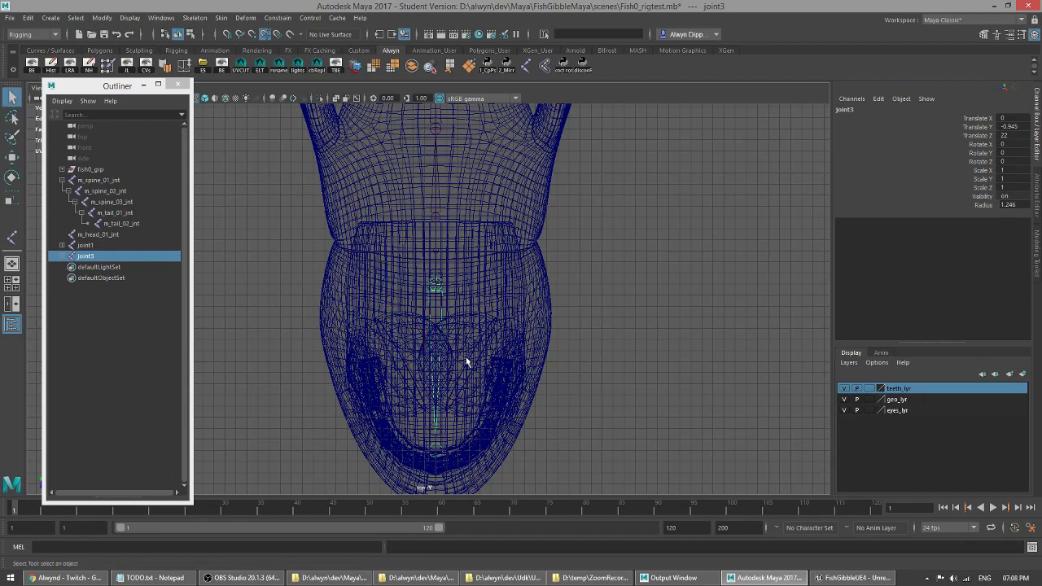
pyautogui.click(844, 400)
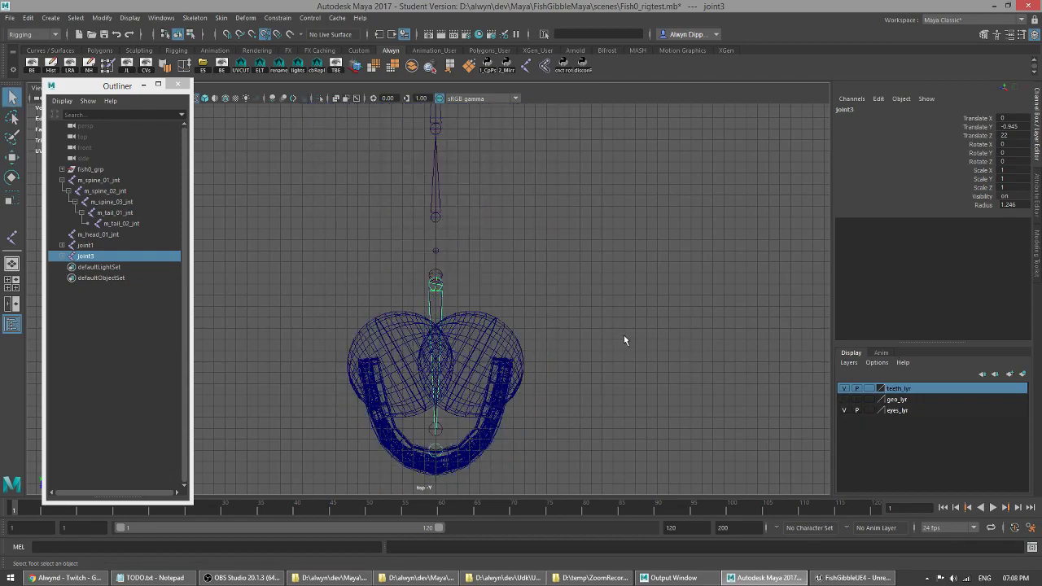
pyautogui.click(599, 305)
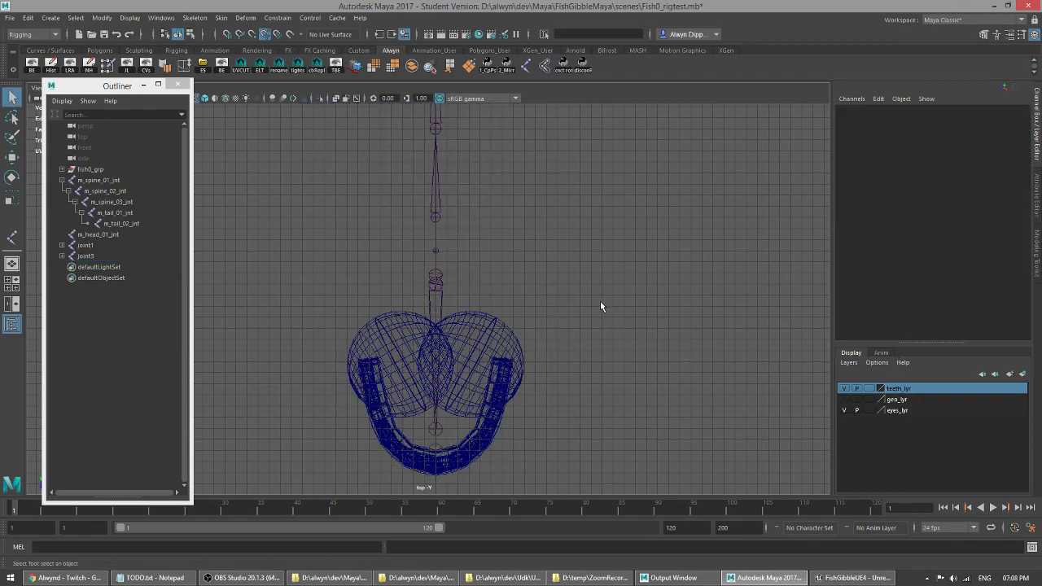
pyautogui.click(844, 410)
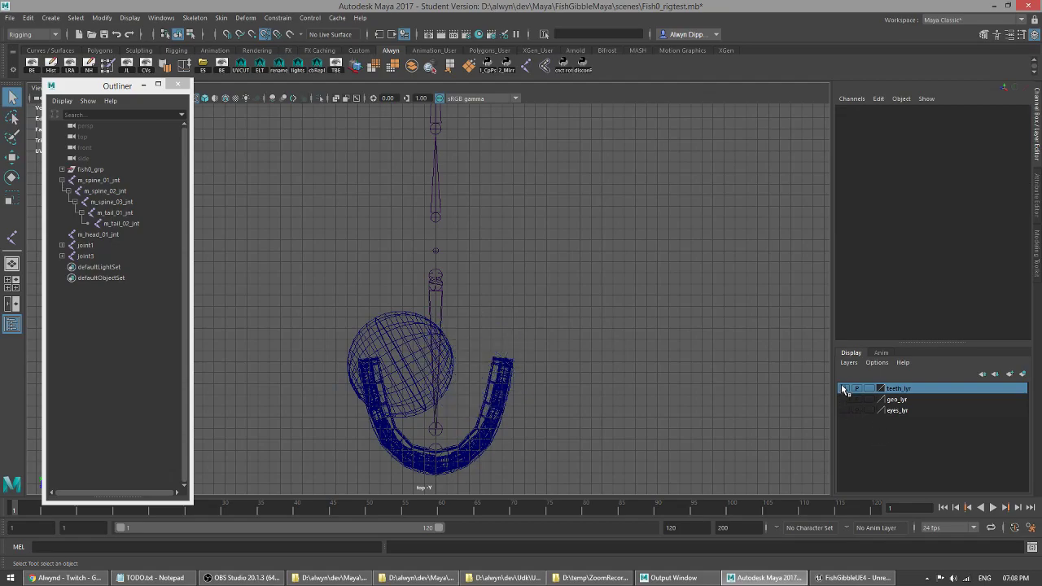
pyautogui.click(845, 388)
# - Add the fish0_eye_geo_right mesh to the eyes_lyr display layer and clear the selection
pyautogui.click(402, 358)
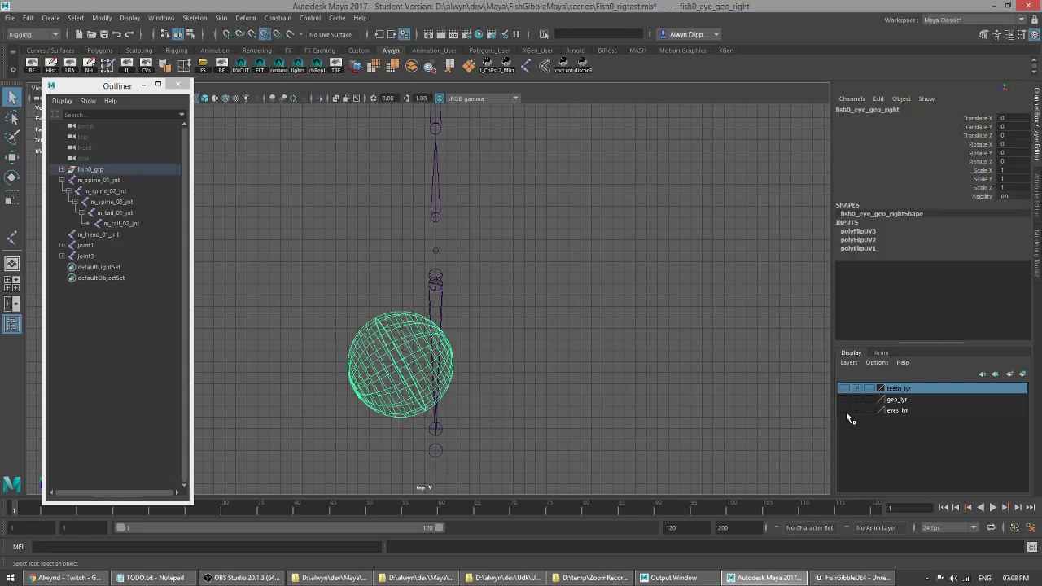
pyautogui.click(905, 412)
pyautogui.rightClick(918, 413)
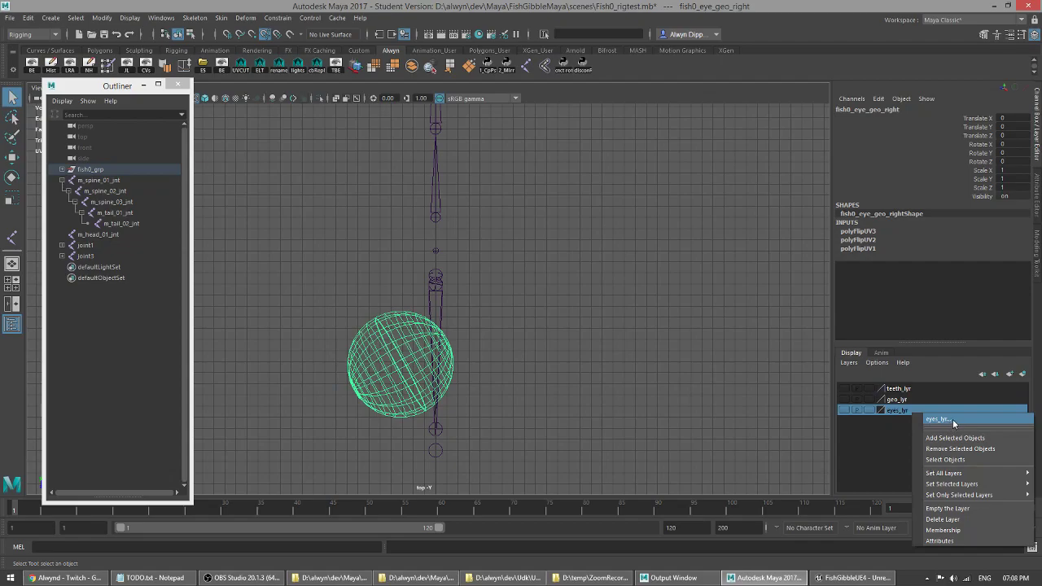
pyautogui.click(954, 438)
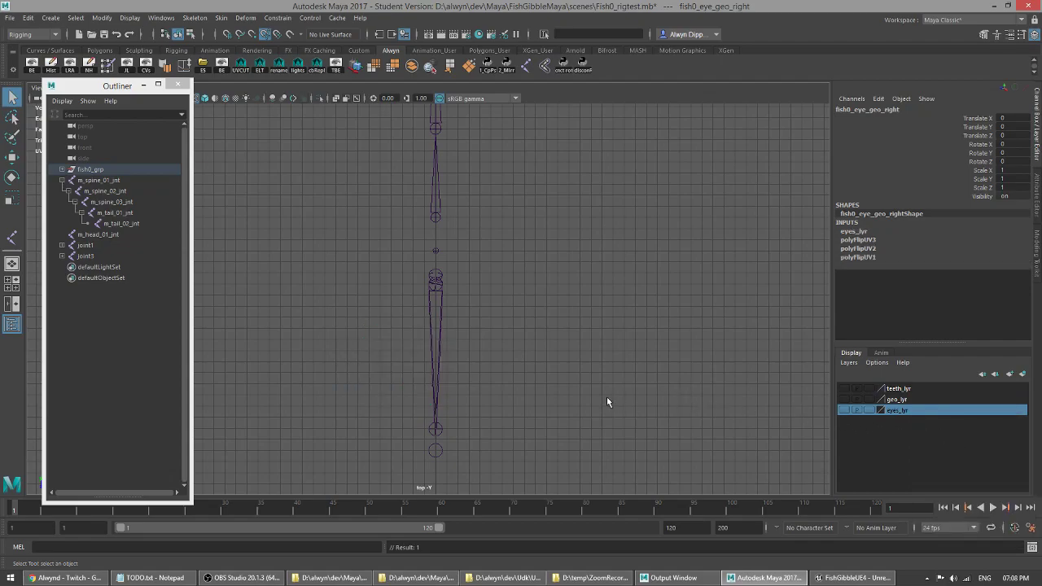
pyautogui.click(497, 357)
# - Select the lower jaw's root joint, show the geometry, teeth and eyes layers again, and maximise the perspective view
pyautogui.scroll(2, 489, 304)
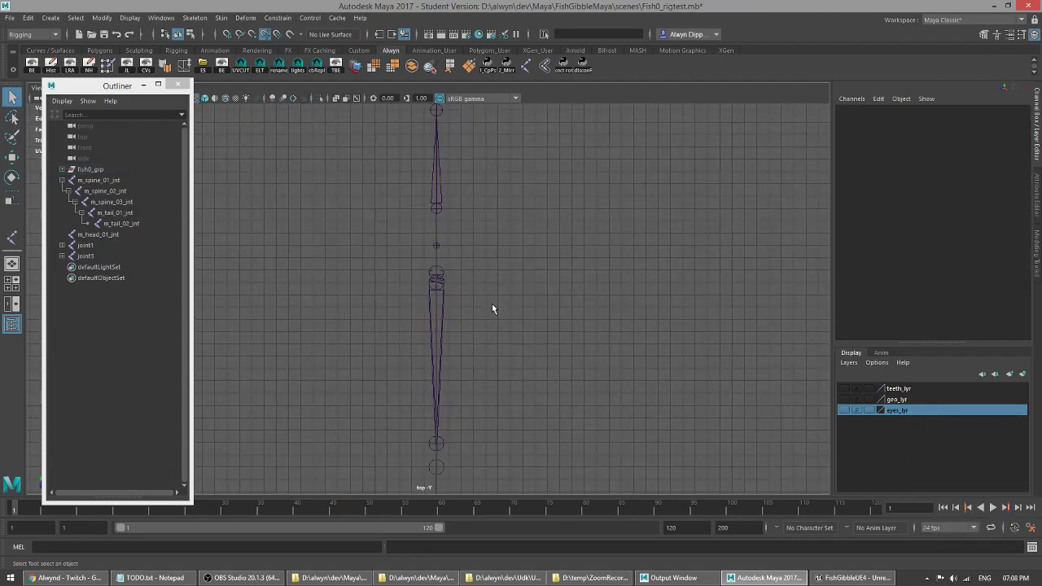
pyautogui.click(86, 245)
pyautogui.press('space')
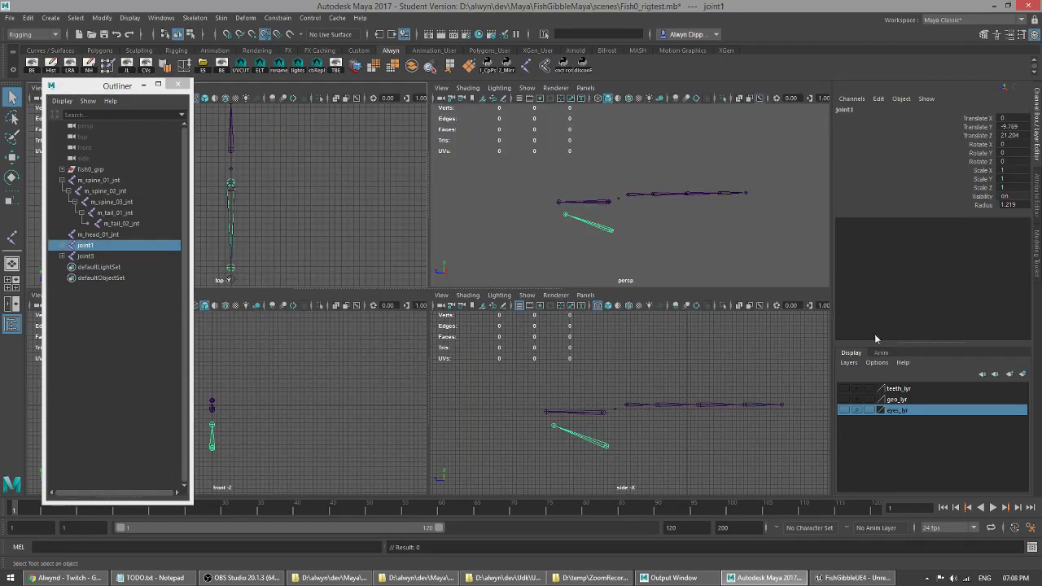
pyautogui.click(845, 398)
pyautogui.click(844, 388)
pyautogui.click(844, 409)
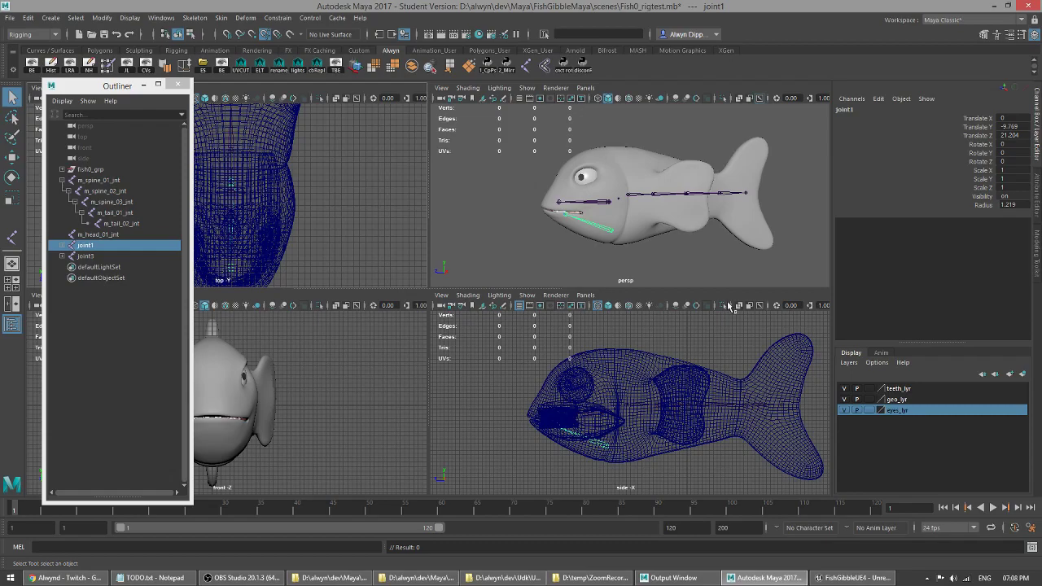
pyautogui.press('space')
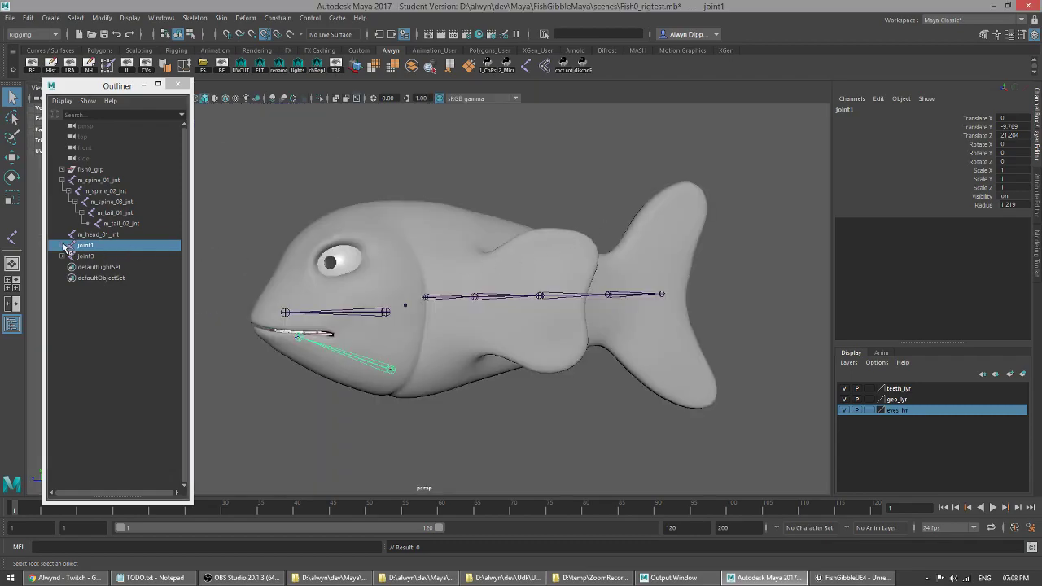
# - Expand the lower jaw chain and rename its root joint as m_jaw_lower_01_jnt, copying the name for reuse
pyautogui.click(61, 245)
pyautogui.doubleClick(101, 243)
pyautogui.write('m_jaw_lower_01')
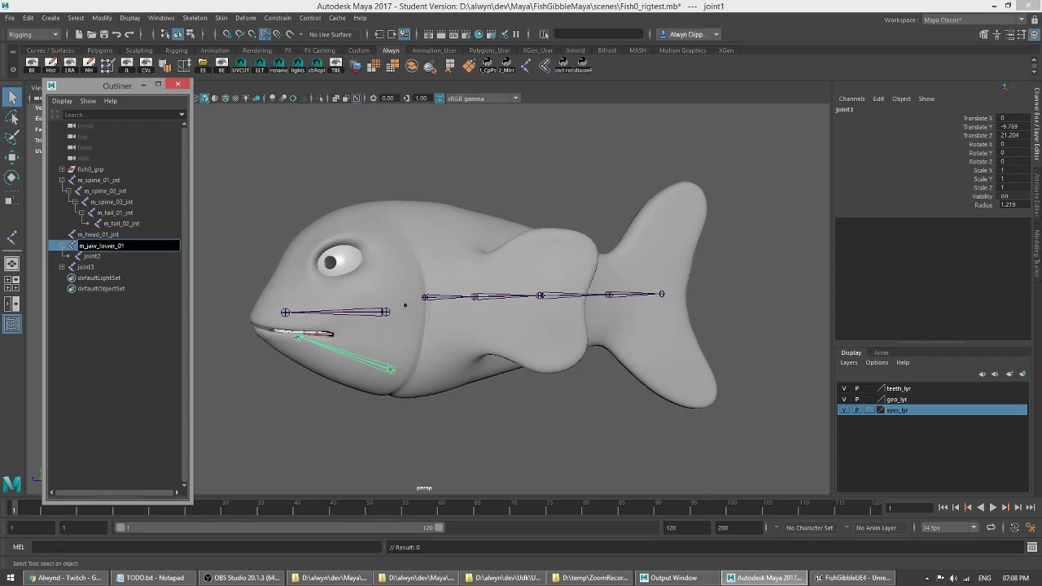
pyautogui.hotkey('ctrl', 'a')
pyautogui.hotkey('ctrl', 'c')
pyautogui.press('Return')
# - Rename the lower jaw's child joint as m_jaw_lower_02_jnt
pyautogui.click(110, 257)
pyautogui.doubleClick(111, 257)
pyautogui.hotkey('ctrl', 'v')
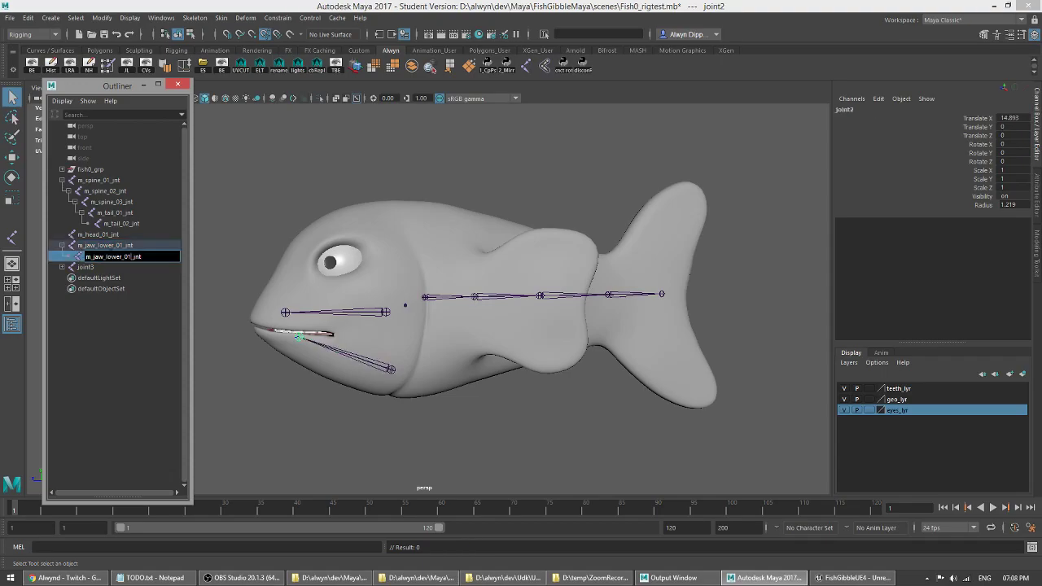
pyautogui.press('BackSpace')
pyautogui.write('2')
pyautogui.press('Return')
# - Expand the upper jaw chain and rename its root joint as m_jaw_upper_01_jnt, reusing the copied name
pyautogui.click(63, 267)
pyautogui.doubleClick(85, 267)
pyautogui.hotkey('ctrl', 'v')
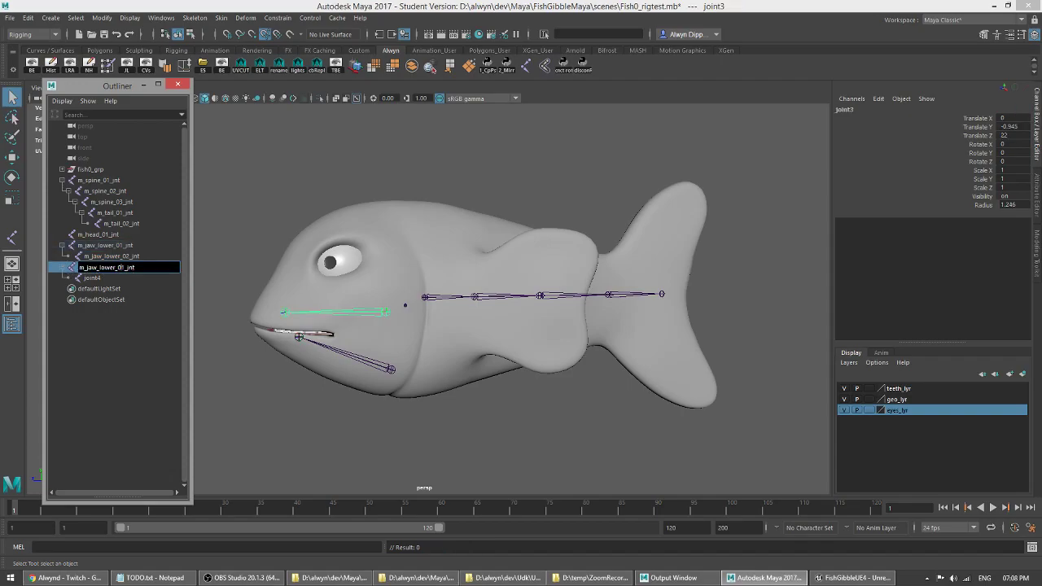
pyautogui.press('BackSpace')
pyautogui.press('BackSpace')
pyautogui.press('BackSpace')
pyautogui.press('BackSpace')
pyautogui.press('BackSpace')
pyautogui.write('upper')
pyautogui.press('Return')
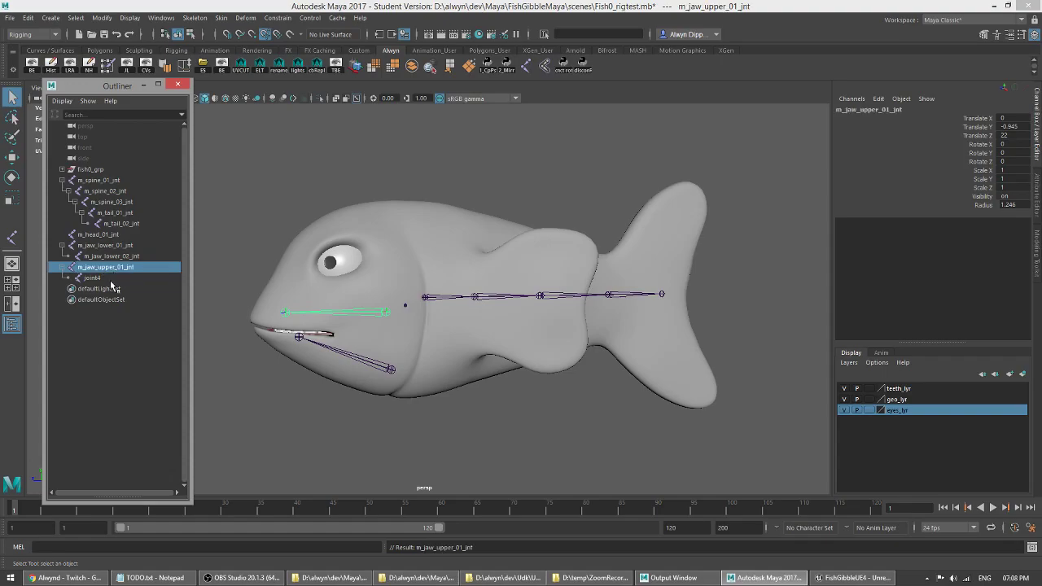
# - Rename the upper jaw's child joint as m_jaw_upper_02_jnt and check the jaw chains in perspective
pyautogui.doubleClick(93, 278)
pyautogui.hotkey('ctrl', 'v')
pyautogui.press('BackSpace')
pyautogui.press('BackSpace')
pyautogui.press('BackSpace')
pyautogui.press('BackSpace')
pyautogui.press('BackSpace')
pyautogui.write('upper')
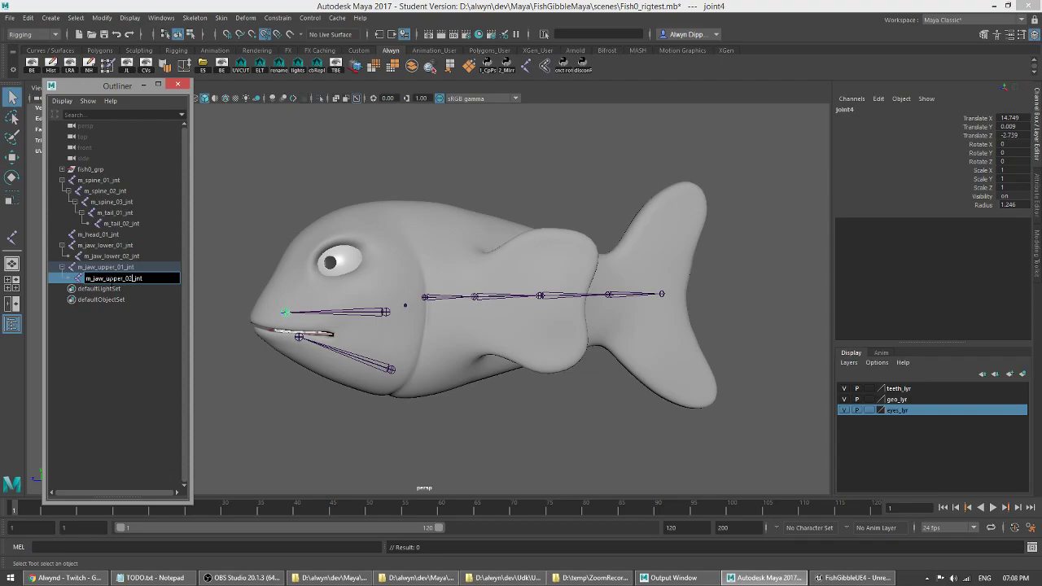
pyautogui.press('Return')
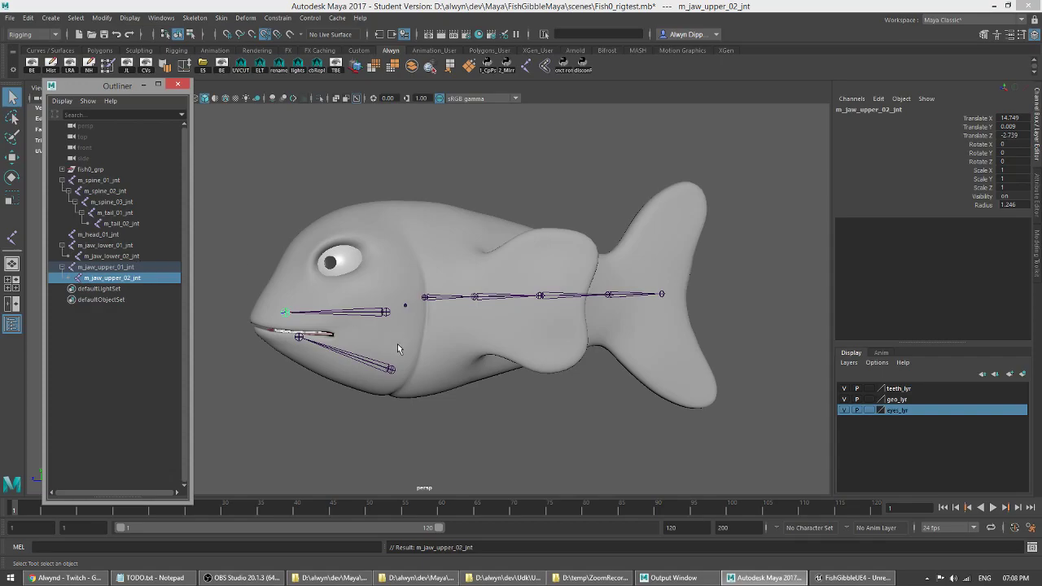
pyautogui.keyDown('alt'); pyautogui.moveTo(466, 317); pyautogui.dragTo(349, 309); pyautogui.keyUp('alt')
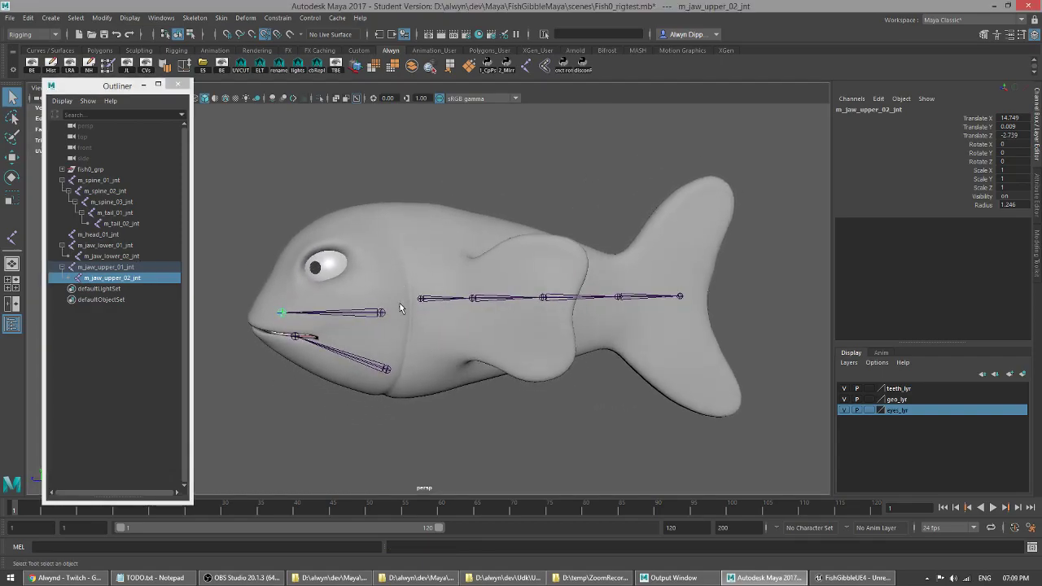
# - Parent m_jaw_lower_01_jnt and m_jaw_upper_01_jnt under m_head_01_jnt and expand the head hierarchy
pyautogui.click(104, 245)
pyautogui.keyDown('ctrl'); pyautogui.click(110, 267); pyautogui.keyUp('ctrl')
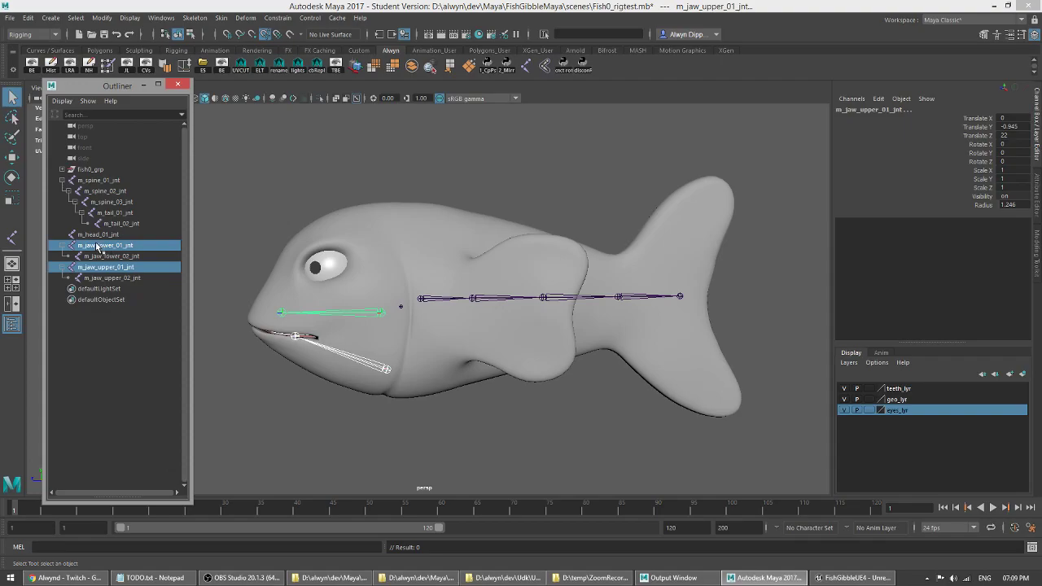
pyautogui.moveTo(104, 247); pyautogui.dragTo(98, 235, button='middle')
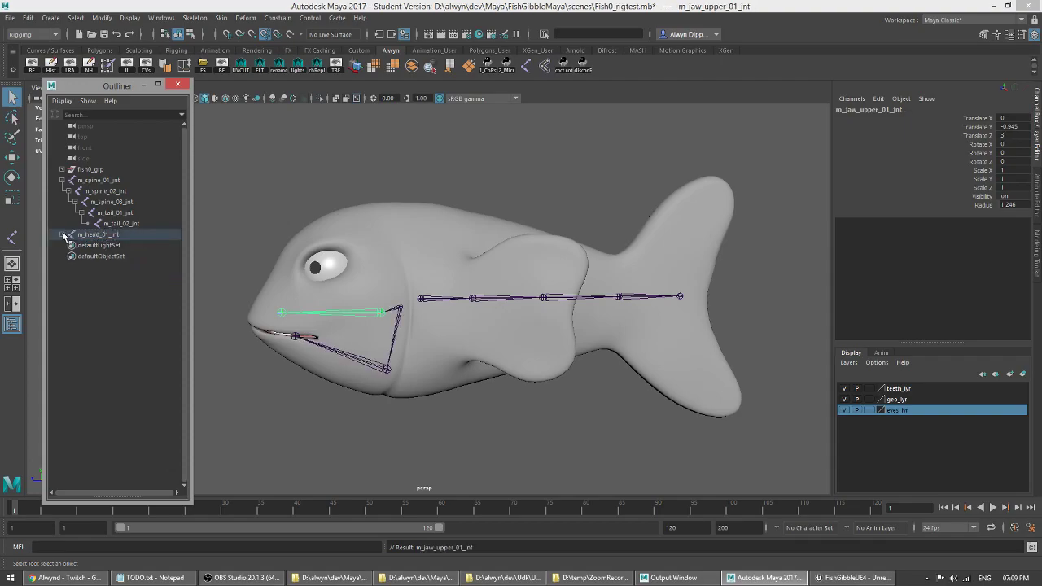
pyautogui.click(62, 235)
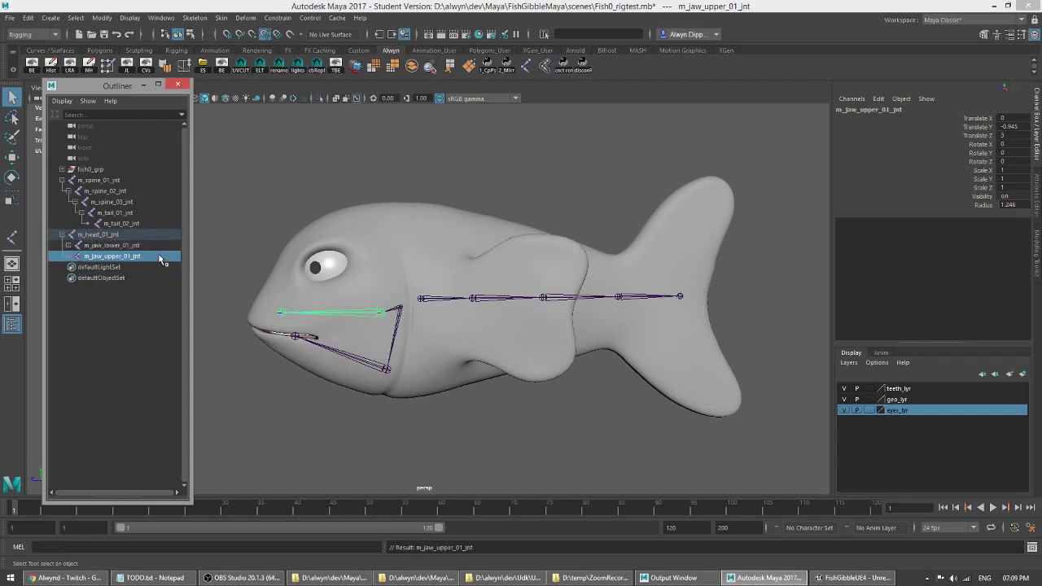
# - Try rotating m_head_01_jnt to test the parented jaw joints
pyautogui.click(114, 235)
pyautogui.press('e')
pyautogui.moveTo(414, 310); pyautogui.dragTo(429, 314)
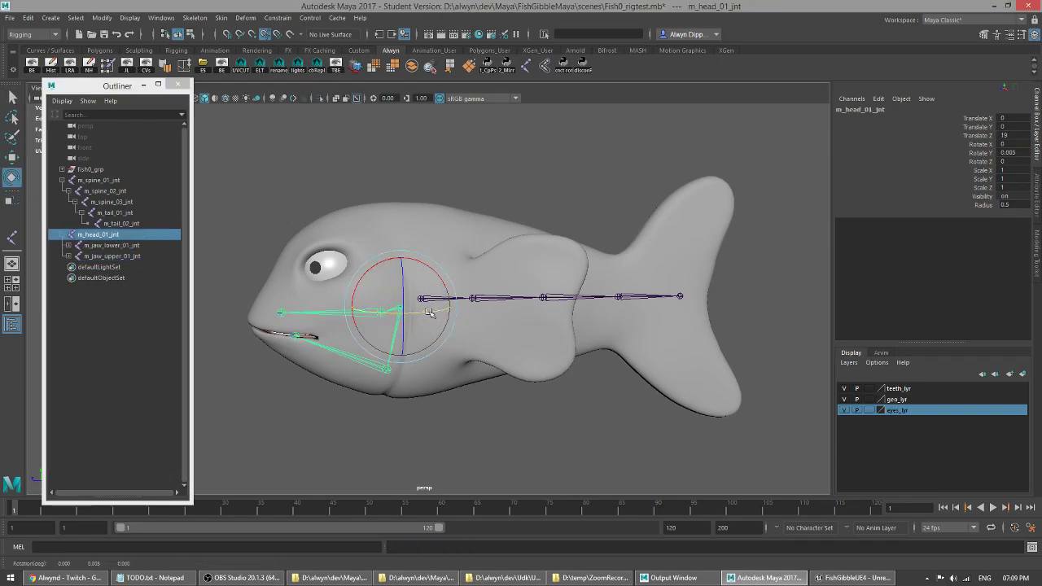
pyautogui.press('q')
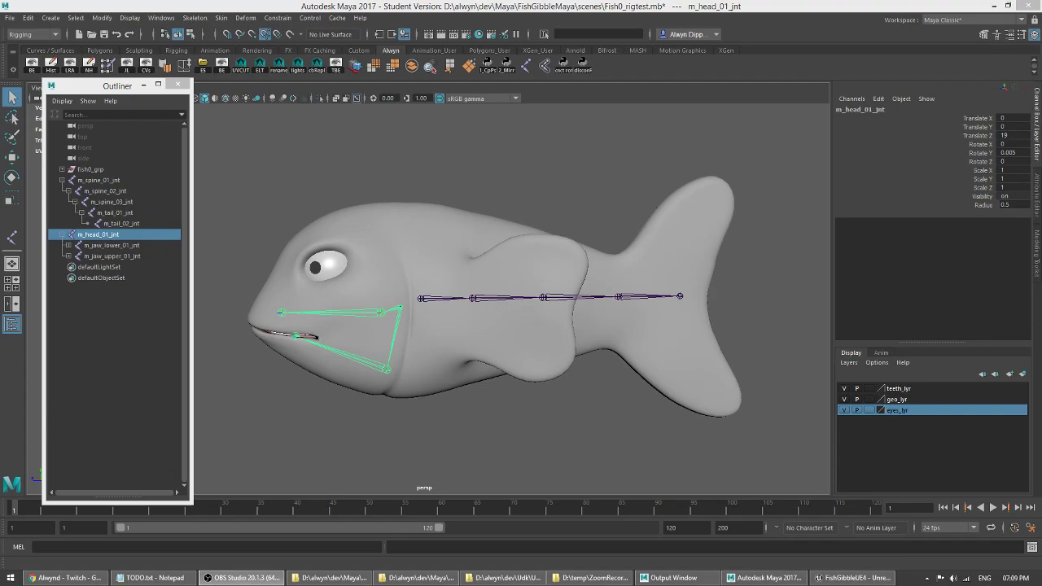
# - Save the scene under its current name, accepting the student version notice
pyautogui.keyDown('alt'); pyautogui.moveTo(311, 290); pyautogui.dragTo(398, 335); pyautogui.keyUp('alt')
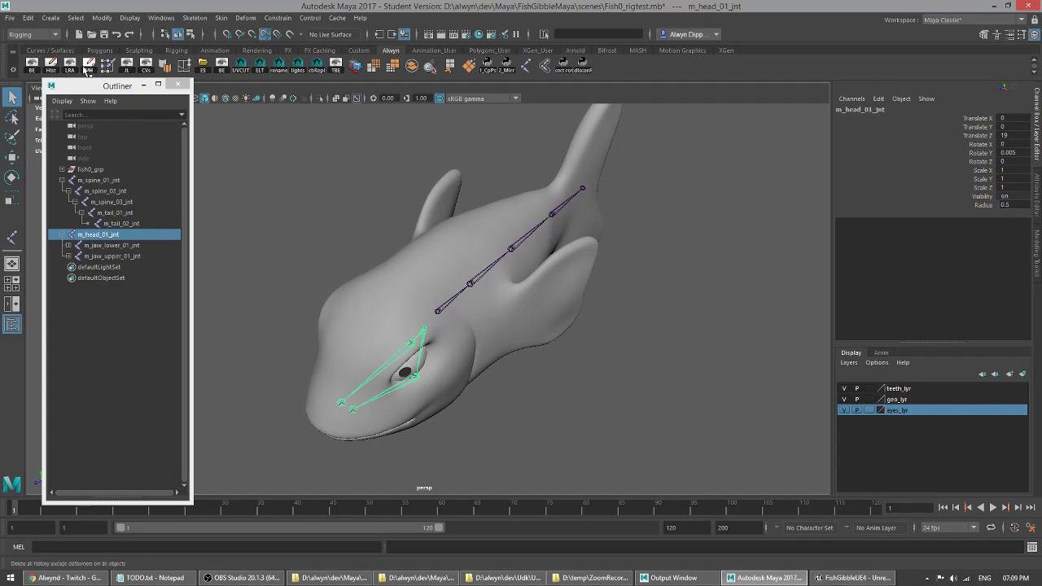
pyautogui.hotkey('ctrl', 's')
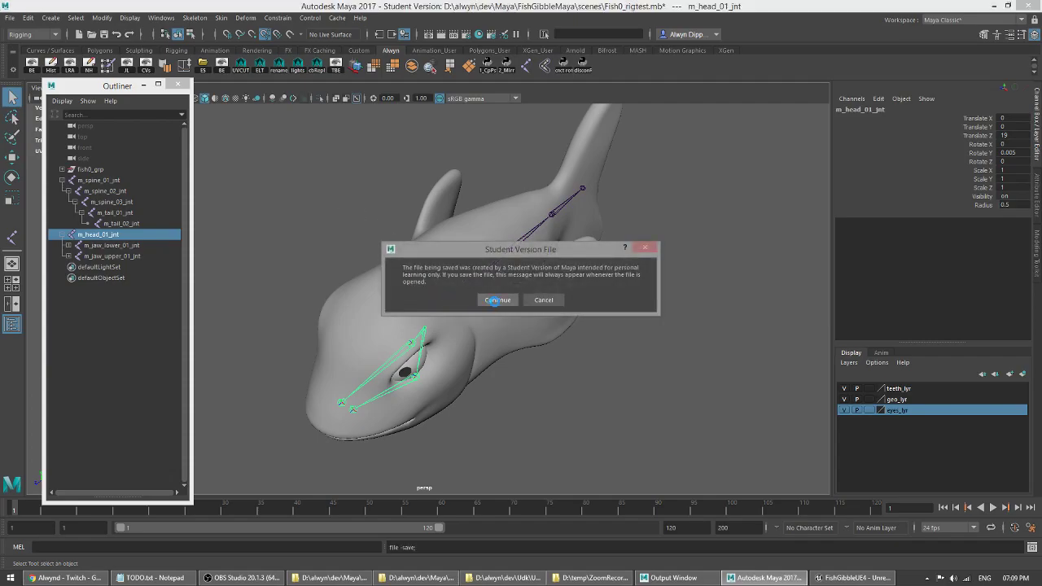
pyautogui.click(497, 300)
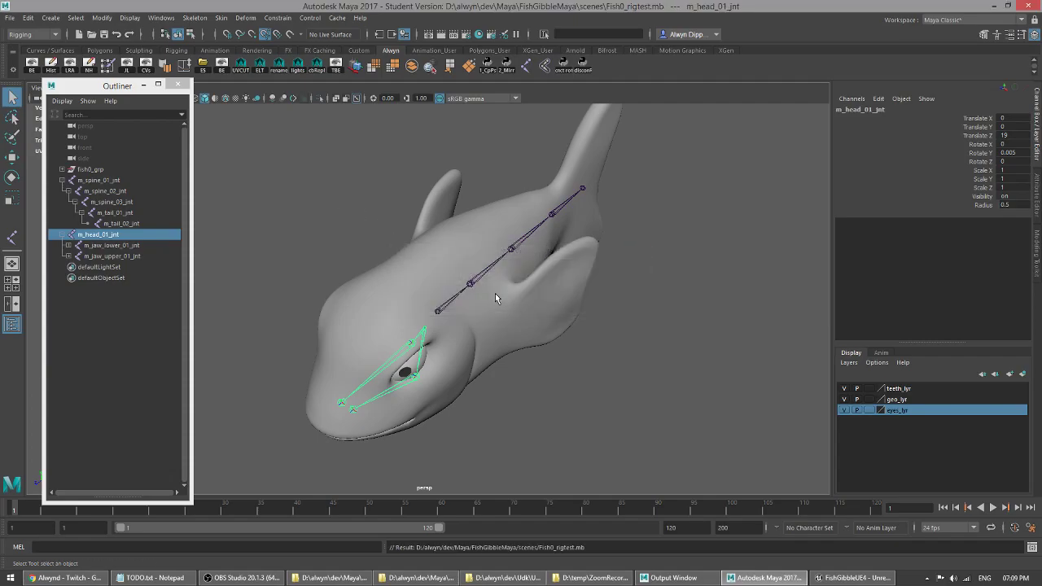
# - Reset m_head_01_jnt's Rotate Y to 0
pyautogui.keyDown('alt'); pyautogui.moveTo(529, 309); pyautogui.dragTo(486, 294); pyautogui.keyUp('alt')
pyautogui.click(1017, 154)
pyautogui.write('0')
pyautogui.press('Return')
pyautogui.keyDown('alt'); pyautogui.moveTo(429, 236); pyautogui.dragTo(444, 237); pyautogui.keyUp('alt')
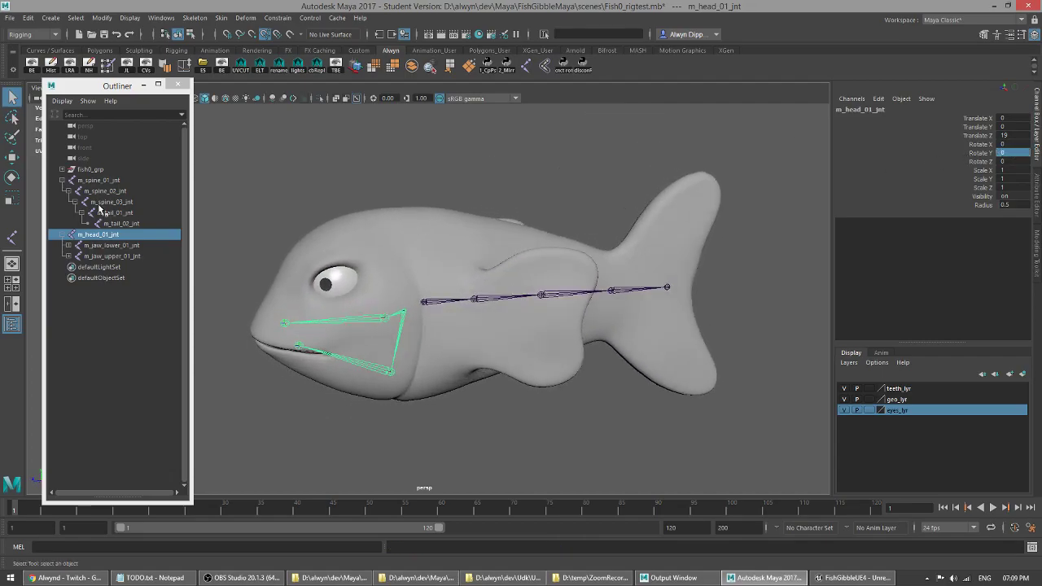
# - Check the rotation values of the jaw root, spine and tail joints one by one
pyautogui.click(123, 245)
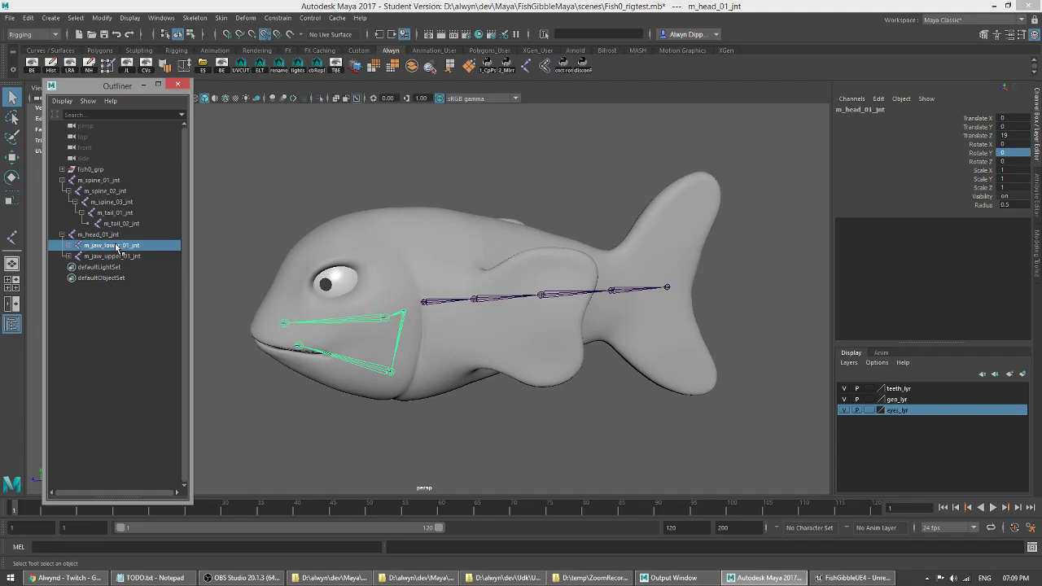
pyautogui.click(159, 256)
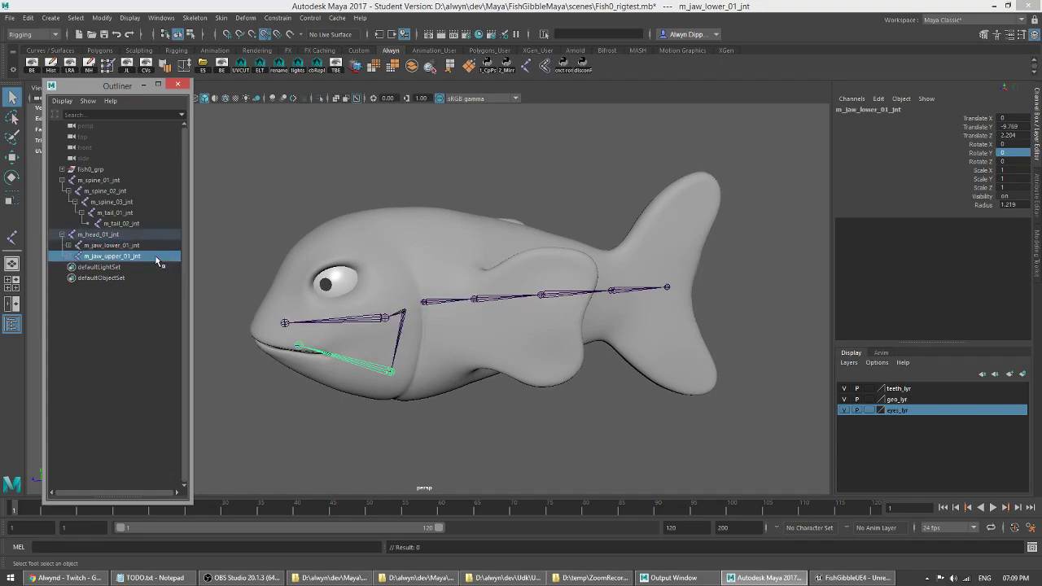
pyautogui.click(118, 180)
pyautogui.click(133, 191)
pyautogui.click(146, 202)
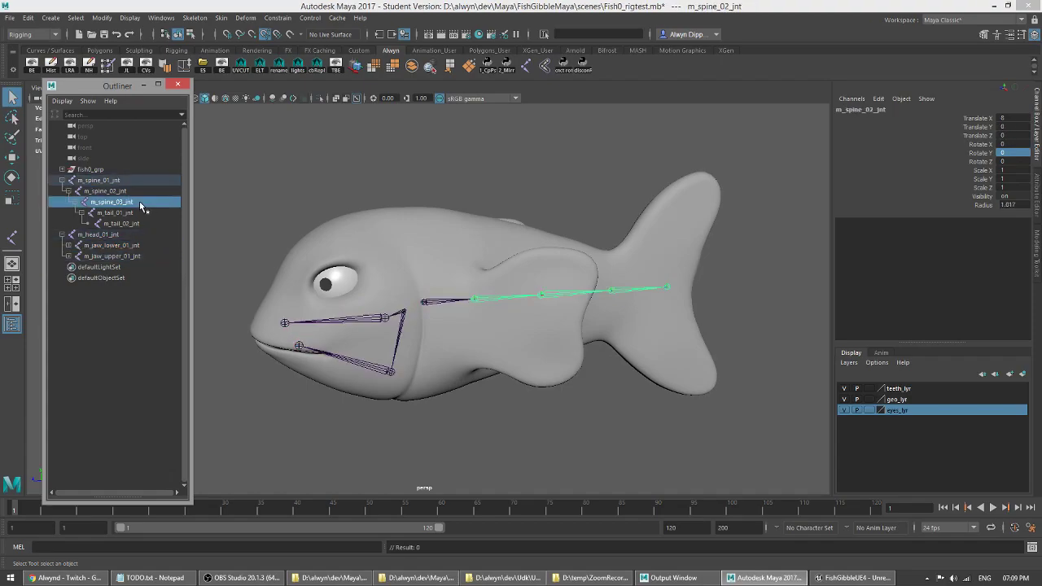
pyautogui.click(144, 213)
pyautogui.click(146, 223)
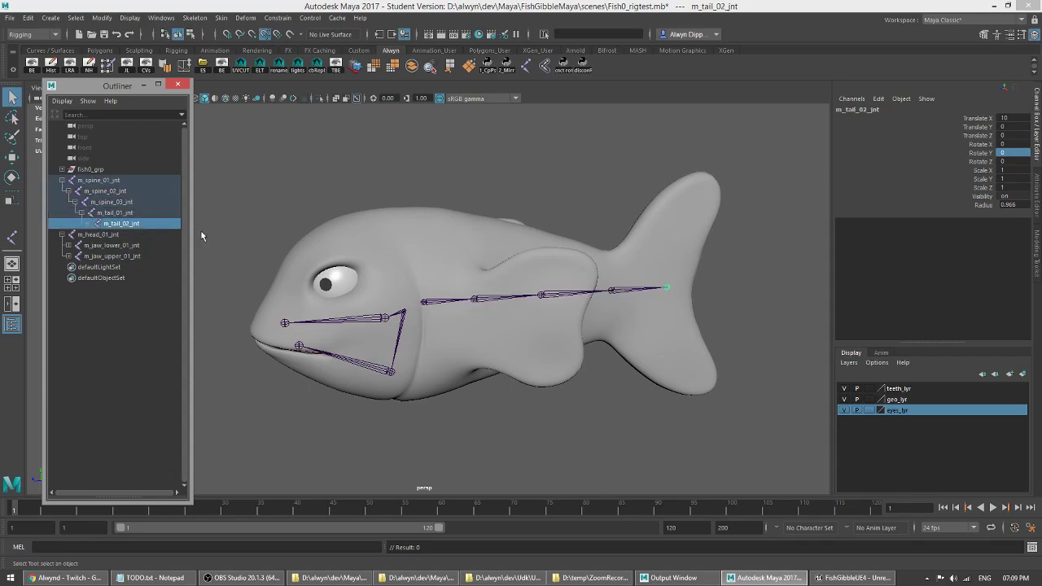
# - Hide the geo_lyr layer and place a new single joint inside the left eyeball in the top view
pyautogui.keyDown('alt'); pyautogui.moveTo(425, 437); pyautogui.dragTo(416, 342); pyautogui.keyUp('alt')
pyautogui.press('space')
pyautogui.press('space')
pyautogui.keyDown('alt'); pyautogui.moveTo(461, 415); pyautogui.dragTo(439, 331, button='middle'); pyautogui.keyUp('alt')
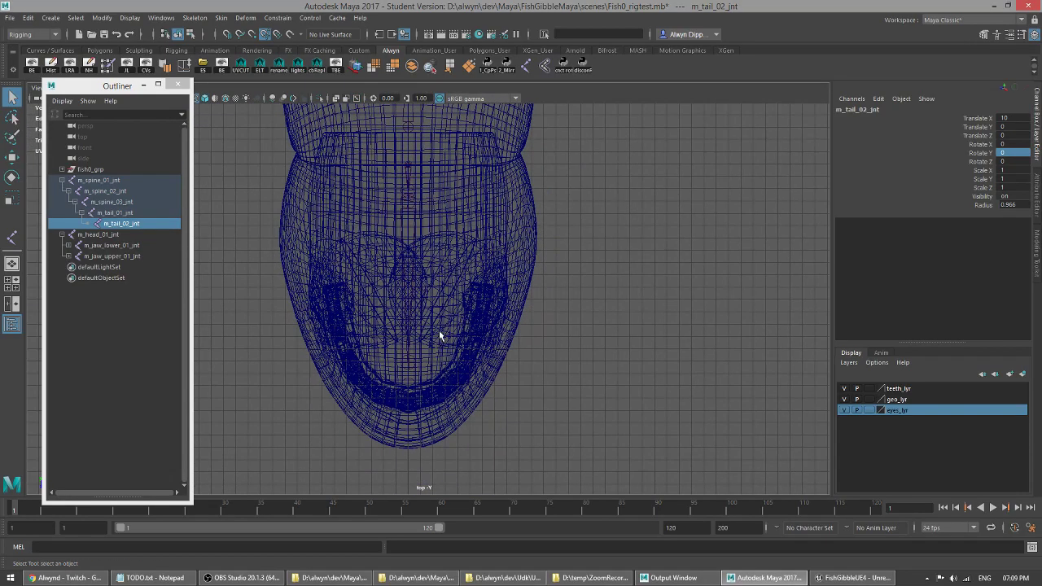
pyautogui.click(527, 66)
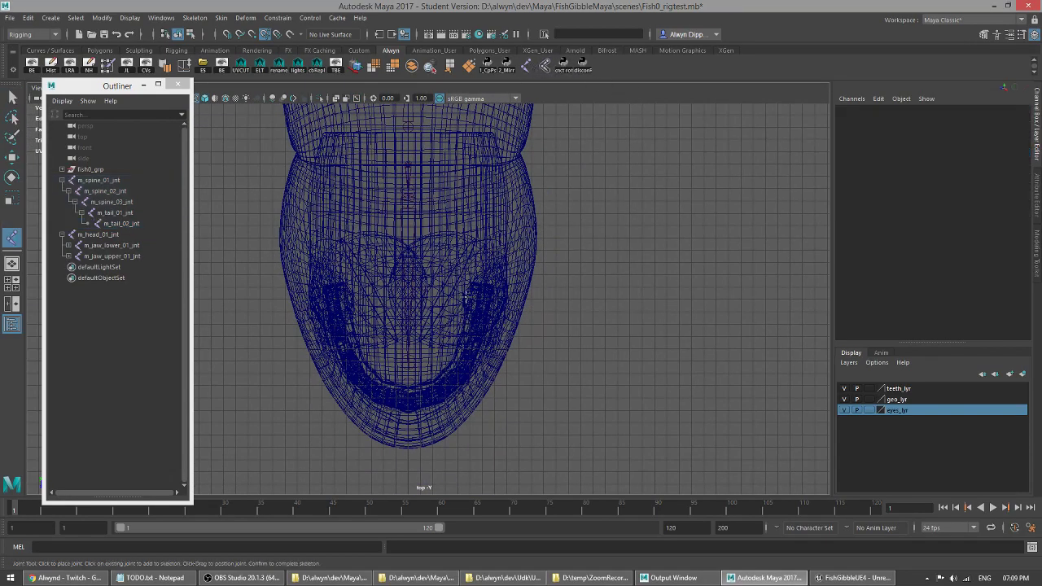
pyautogui.click(844, 399)
pyautogui.click(448, 295)
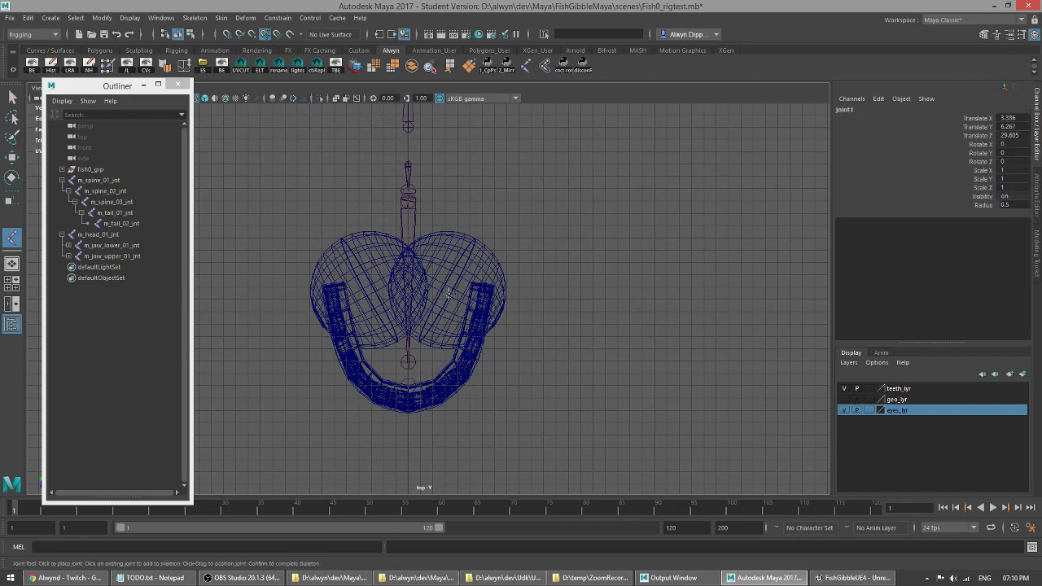
# - Move the new eye joint to the eyeball's centre, at about Y 6.23 and Z 29.253, checking it in side view
pyautogui.press('w')
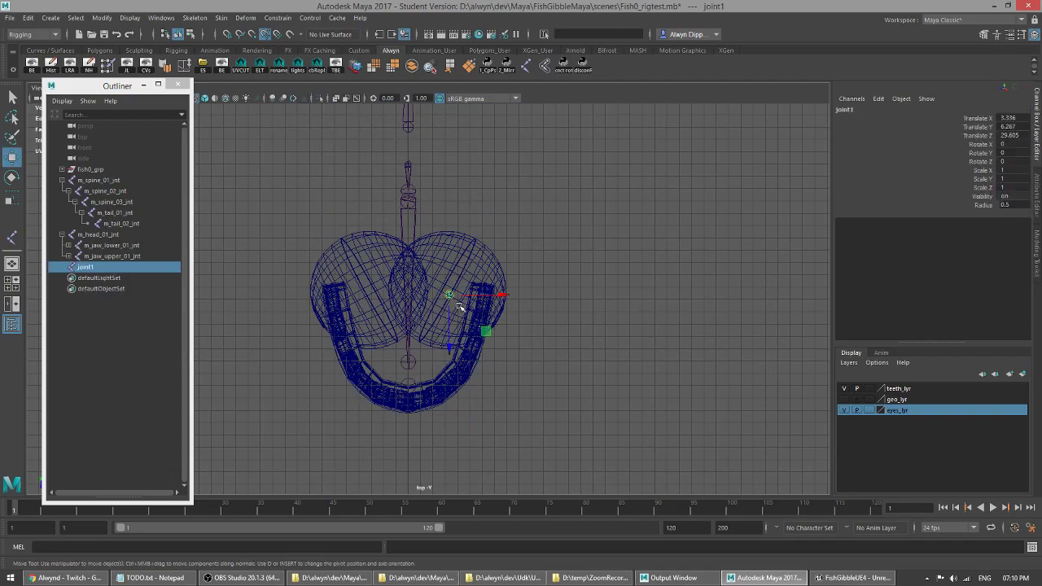
pyautogui.moveTo(486, 331); pyautogui.dragTo(451, 293)
pyautogui.press('space')
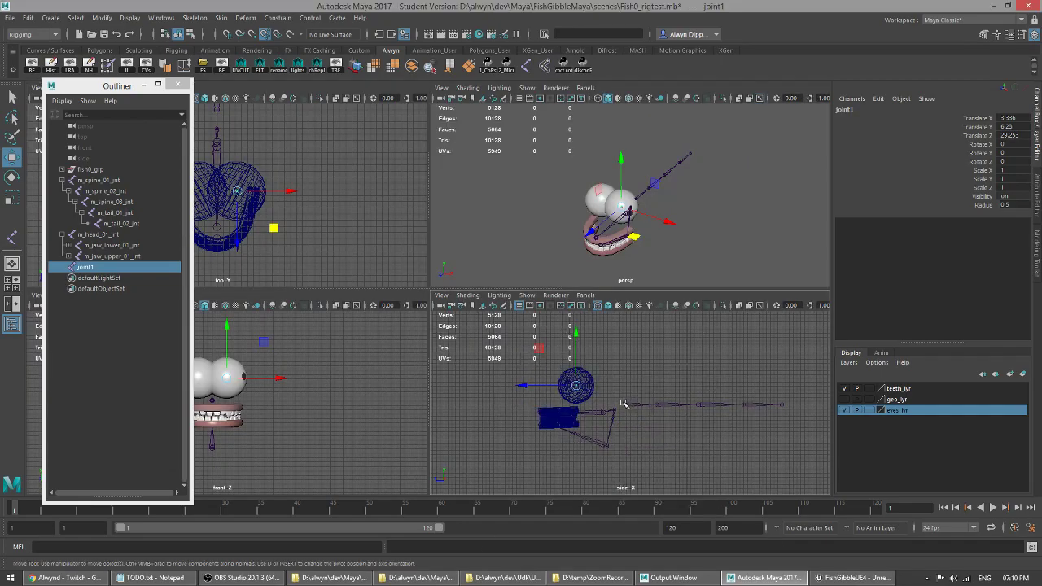
pyautogui.press('space')
pyautogui.scroll(5, 438, 315)
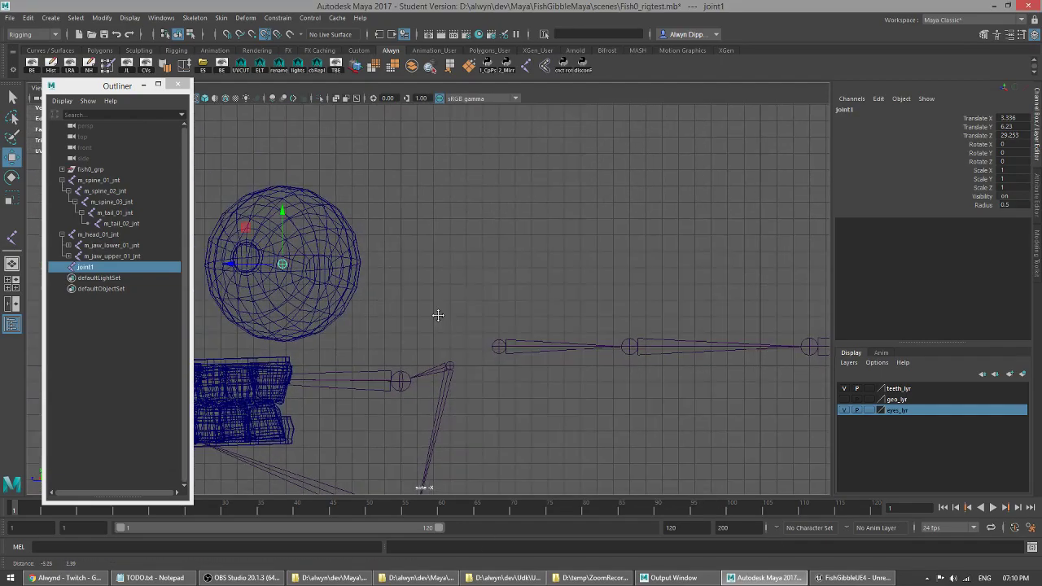
pyautogui.keyDown('alt'); pyautogui.moveTo(438, 315); pyautogui.dragTo(600, 372, button='middle'); pyautogui.keyUp('alt')
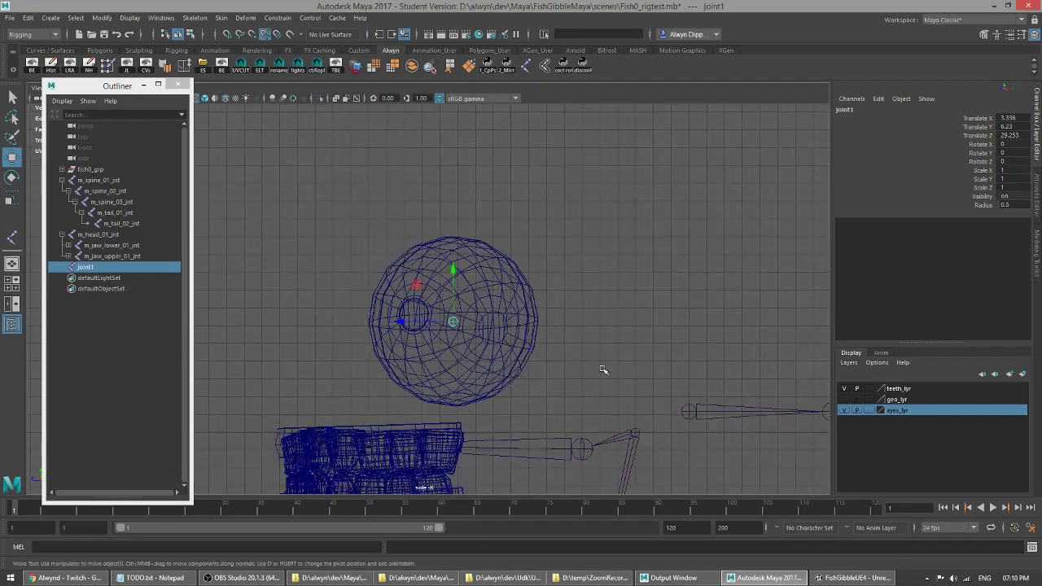
pyautogui.scroll(4, 598, 368)
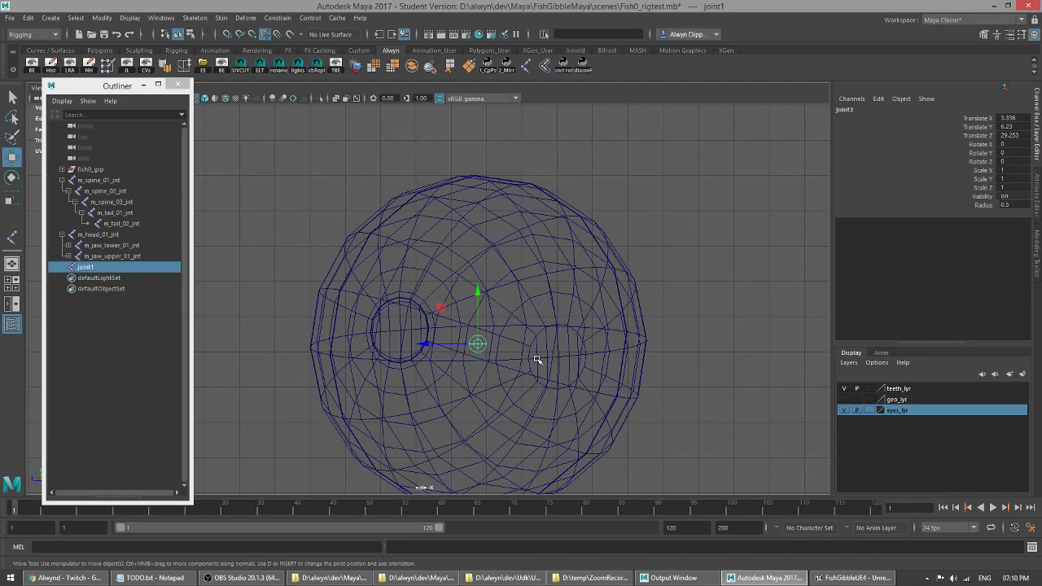
pyautogui.scroll(-2, 574, 342)
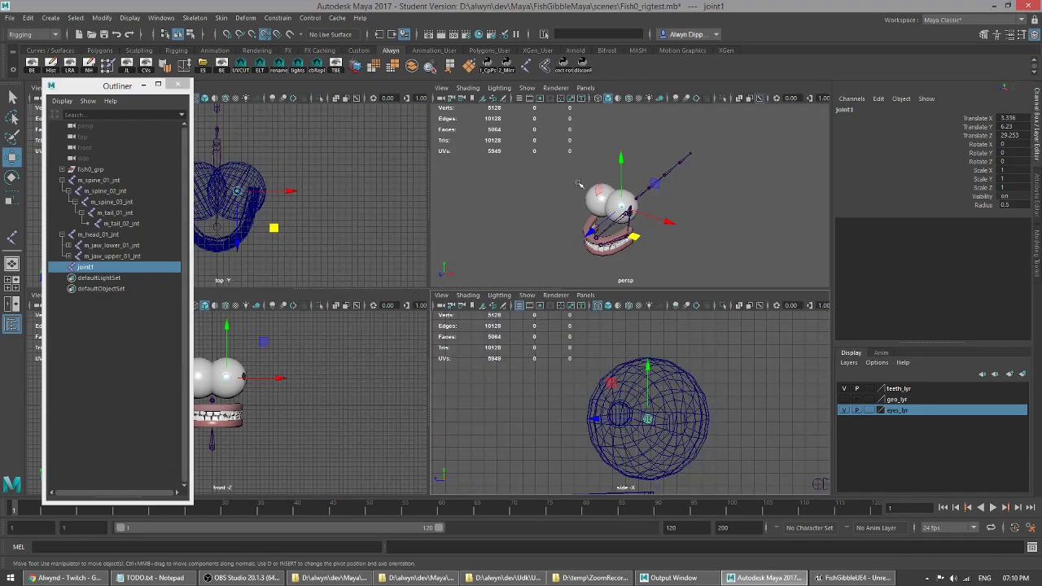
# - Examine the eye joint's placement relative to the eyeballs, teeth and jaw joints from several angles in perspective
pyautogui.press('space')
pyautogui.keyDown('alt'); pyautogui.moveTo(542, 252); pyautogui.dragTo(512, 210); pyautogui.keyUp('alt')
pyautogui.keyDown('alt'); pyautogui.moveTo(455, 300); pyautogui.dragTo(453, 317); pyautogui.keyUp('alt')
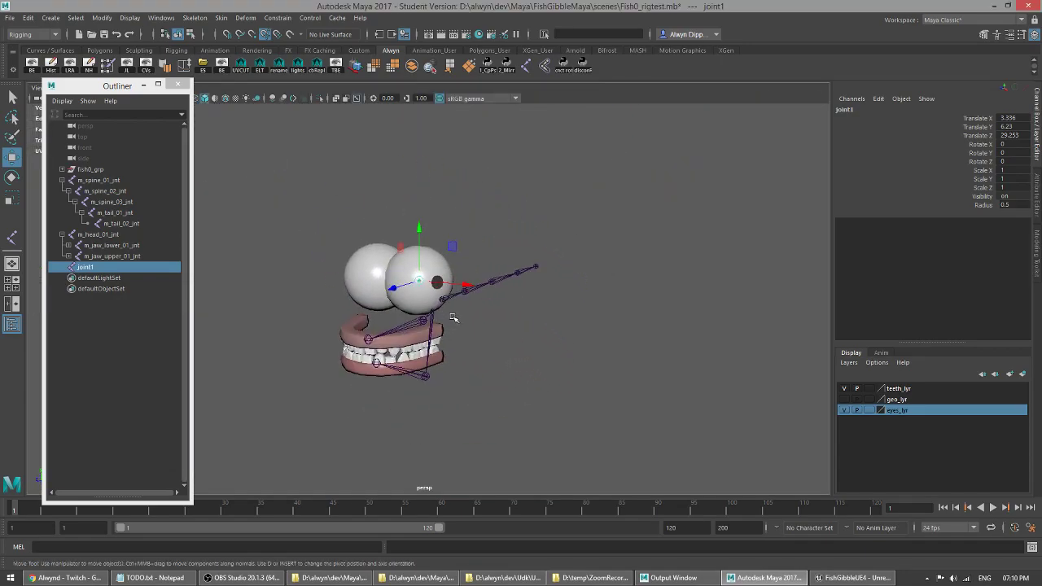
pyautogui.press('f')
pyautogui.keyDown('alt'); pyautogui.moveTo(563, 333); pyautogui.dragTo(618, 326); pyautogui.keyUp('alt')
pyautogui.press('f')
pyautogui.press('space')
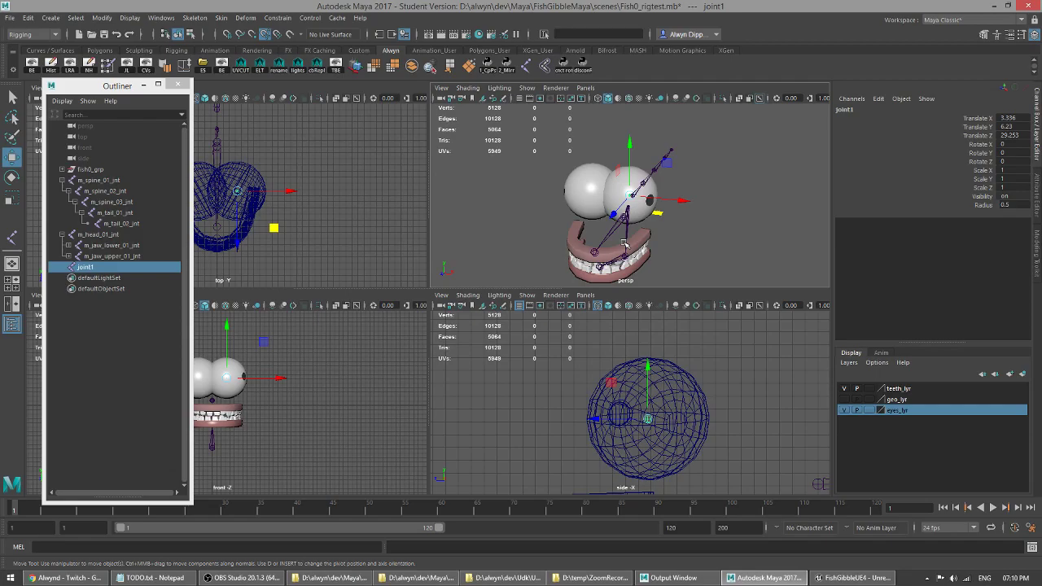
pyautogui.press('q')
pyautogui.press('space')
pyautogui.keyDown('alt'); pyautogui.moveTo(545, 287); pyautogui.dragTo(453, 309); pyautogui.keyUp('alt')
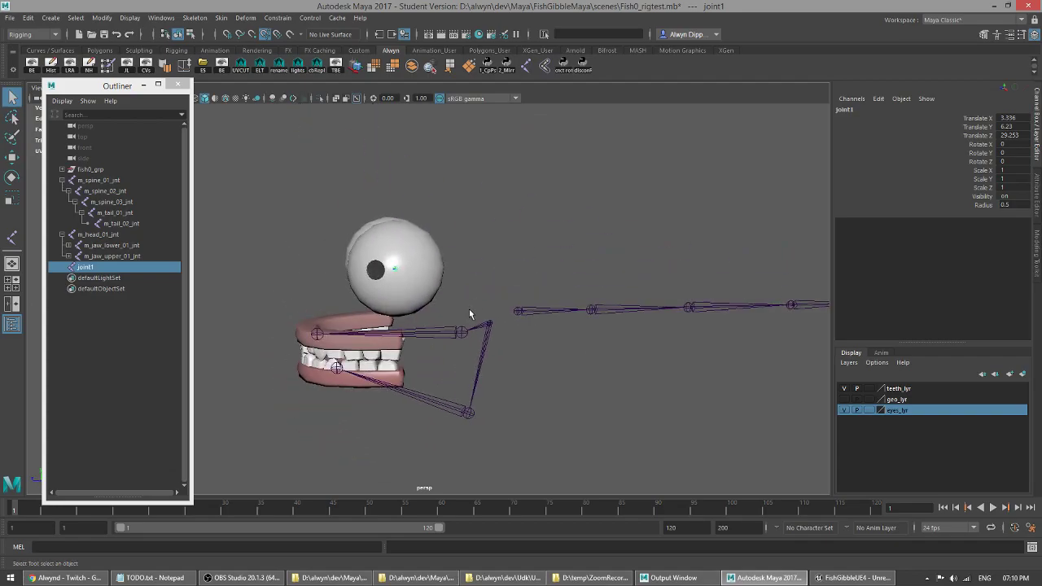
pyautogui.moveTo(469, 310)
pyautogui.keyDown('alt'); pyautogui.mouseDown()
pyautogui.moveTo(551, 337)
pyautogui.moveTo(482, 318)
pyautogui.mouseUp(); pyautogui.keyUp('alt')
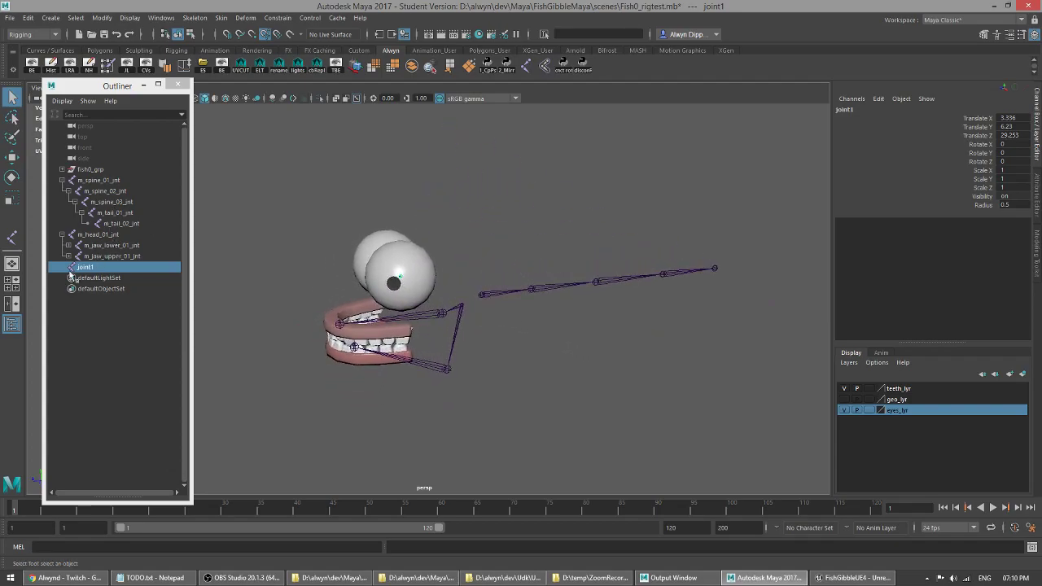
pyautogui.moveTo(432, 306)
pyautogui.keyDown('alt'); pyautogui.mouseDown()
pyautogui.moveTo(533, 323)
pyautogui.moveTo(579, 314)
pyautogui.moveTo(462, 300)
pyautogui.moveTo(481, 331)
pyautogui.moveTo(382, 326)
pyautogui.moveTo(440, 321)
pyautogui.moveTo(415, 314)
pyautogui.mouseUp(); pyautogui.keyUp('alt')
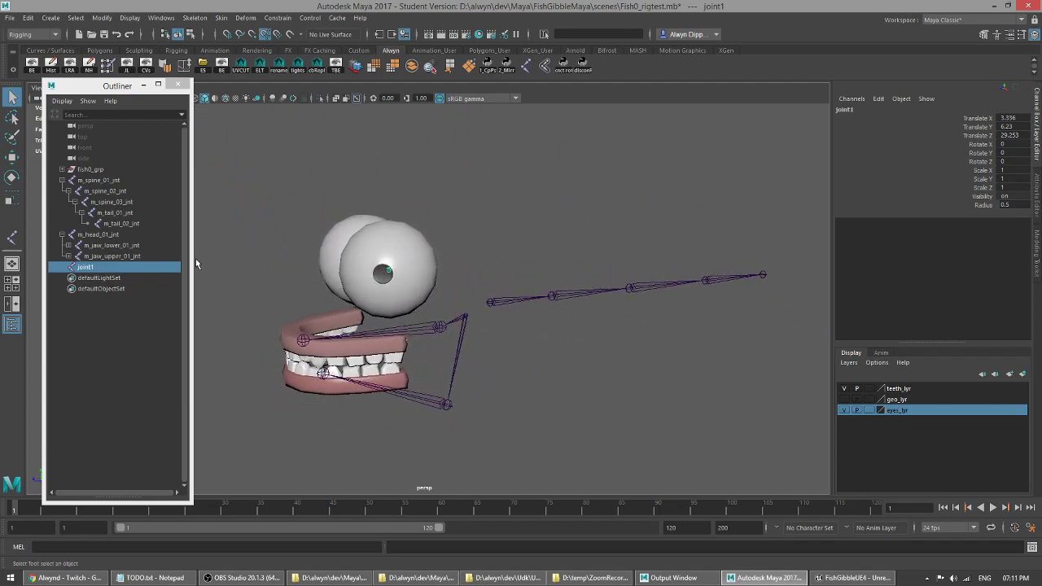
# - Rename the new eye joint as l_eye_01_jnt
pyautogui.click(99, 269)
pyautogui.doubleClick(100, 268)
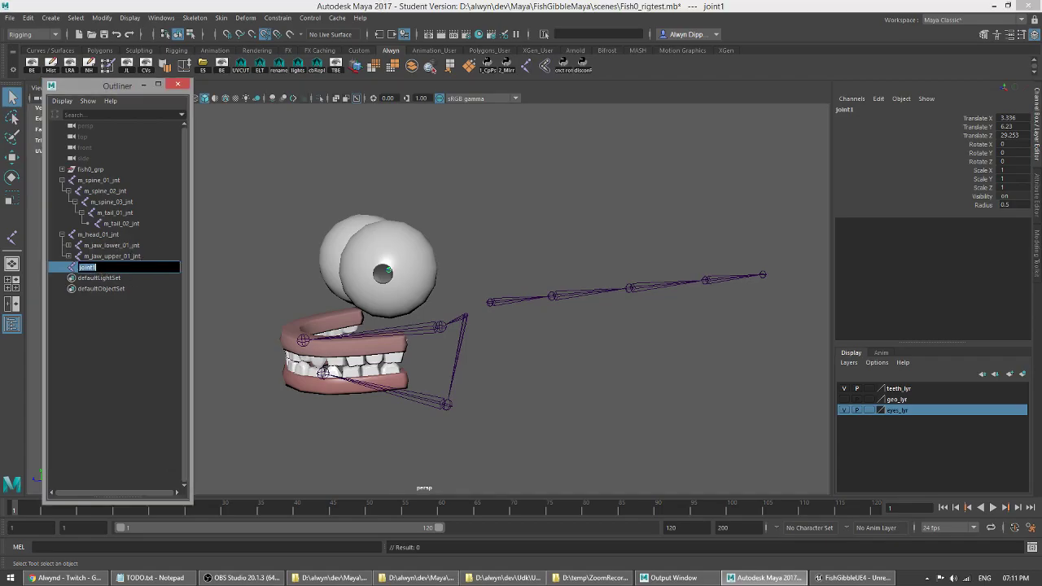
pyautogui.press('BackSpace')
pyautogui.write('l_eye_01_jnt')
pyautogui.press('Return')
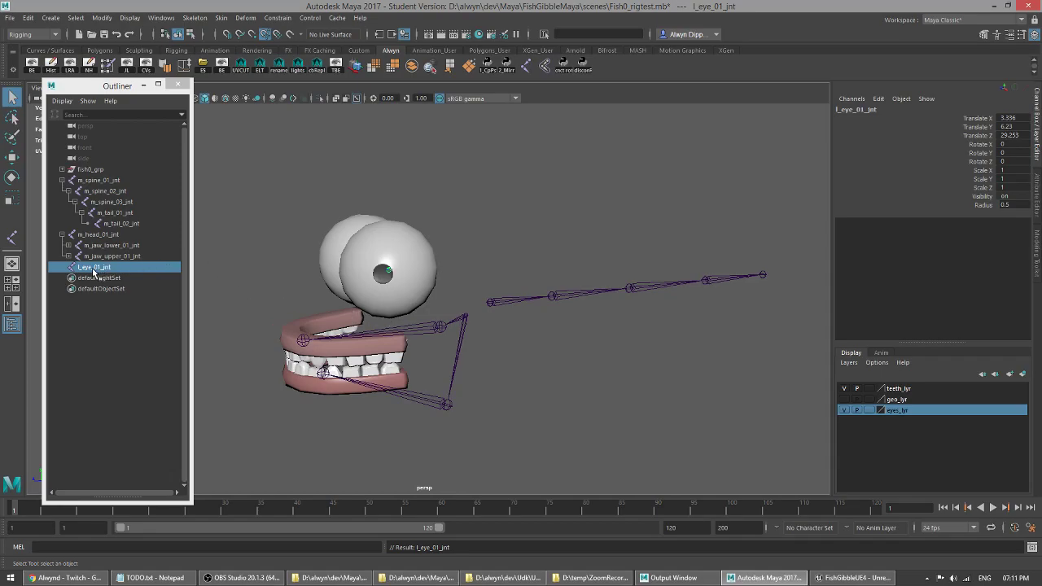
# - Parent l_eye_01_jnt under m_head_01_jnt and clear the selection
pyautogui.moveTo(94, 270); pyautogui.dragTo(93, 235, button='middle')
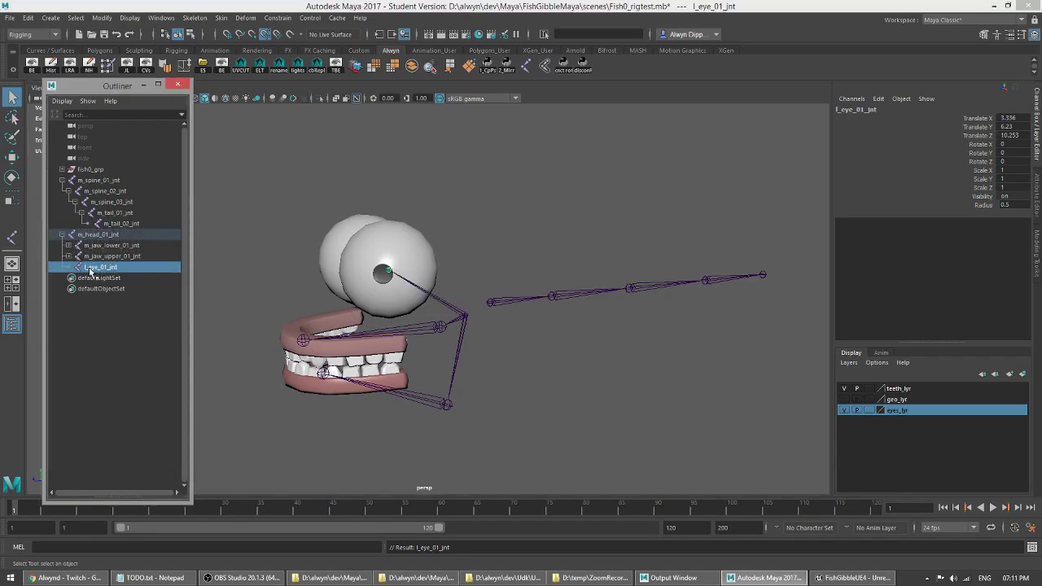
pyautogui.moveTo(426, 354)
pyautogui.keyDown('alt'); pyautogui.mouseDown()
pyautogui.moveTo(442, 360)
pyautogui.moveTo(414, 363)
pyautogui.mouseUp(); pyautogui.keyUp('alt')
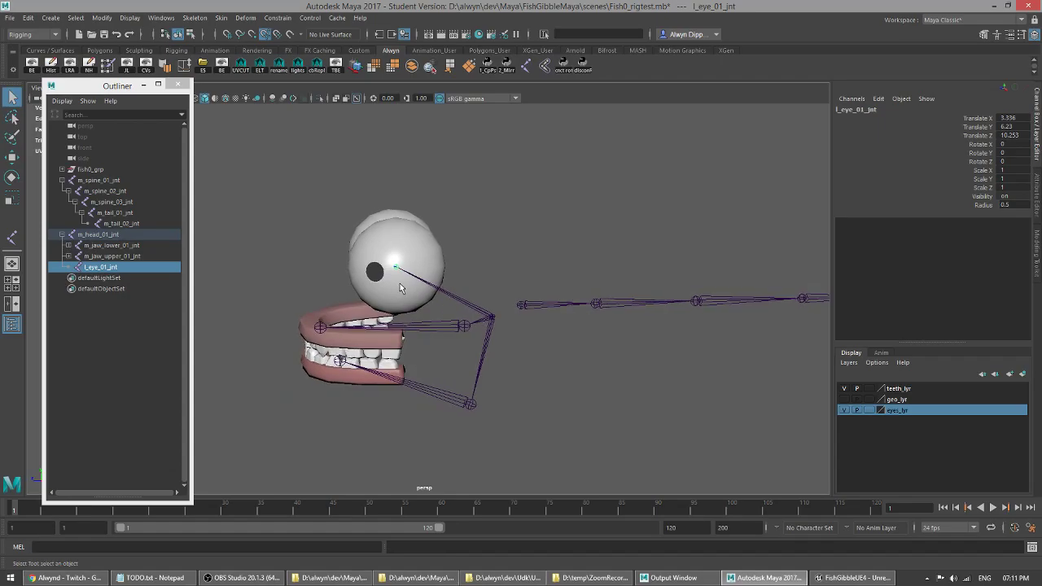
pyautogui.press('w')
pyautogui.press('q')
pyautogui.click(479, 275)
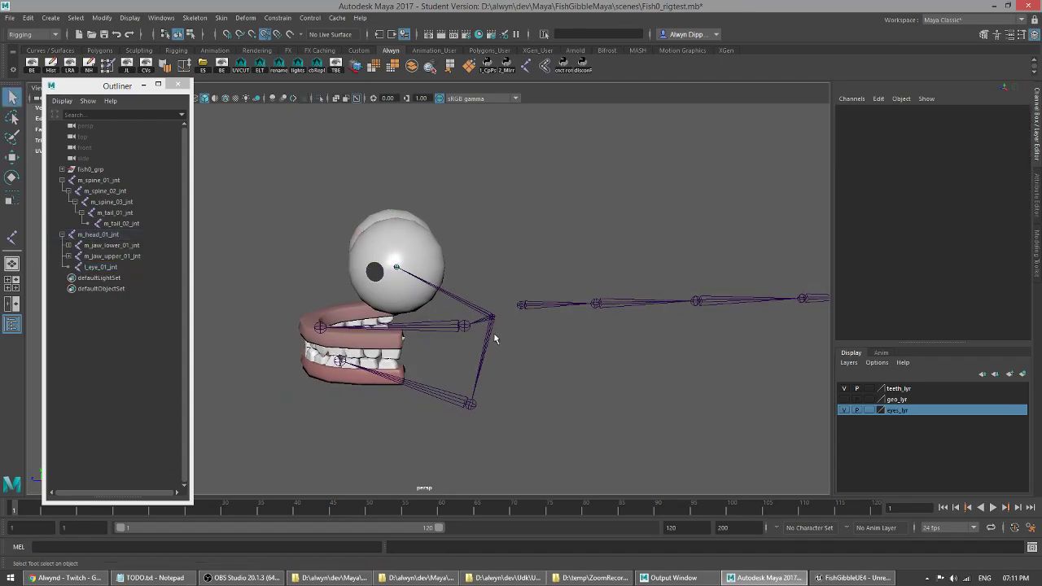
pyautogui.keyDown('alt'); pyautogui.moveTo(491, 335); pyautogui.dragTo(424, 328, button='middle'); pyautogui.keyUp('alt')
pyautogui.scroll(-1, 425, 328)
pyautogui.moveTo(424, 328)
pyautogui.keyDown('alt'); pyautogui.mouseDown()
pyautogui.moveTo(516, 350)
pyautogui.moveTo(487, 342)
pyautogui.moveTo(561, 346)
pyautogui.moveTo(542, 367)
pyautogui.moveTo(546, 349)
pyautogui.moveTo(407, 329)
pyautogui.moveTo(427, 334)
pyautogui.mouseUp(); pyautogui.keyUp('alt')
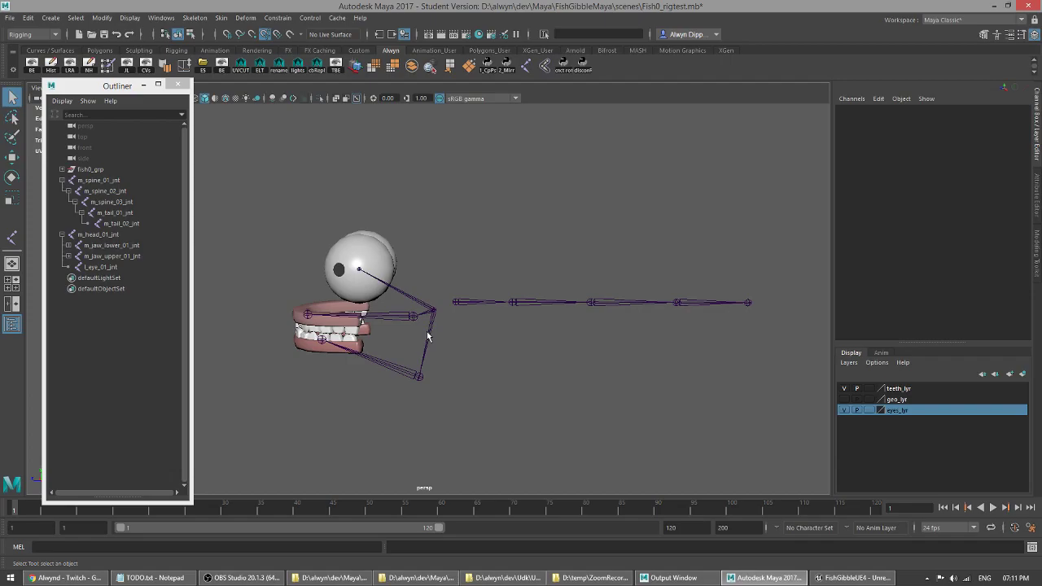
# - Show the geo_lyr layer again and save the scene as an incremental version
pyautogui.click(844, 399)
pyautogui.keyDown('alt'); pyautogui.moveTo(534, 359); pyautogui.dragTo(505, 331); pyautogui.keyUp('alt')
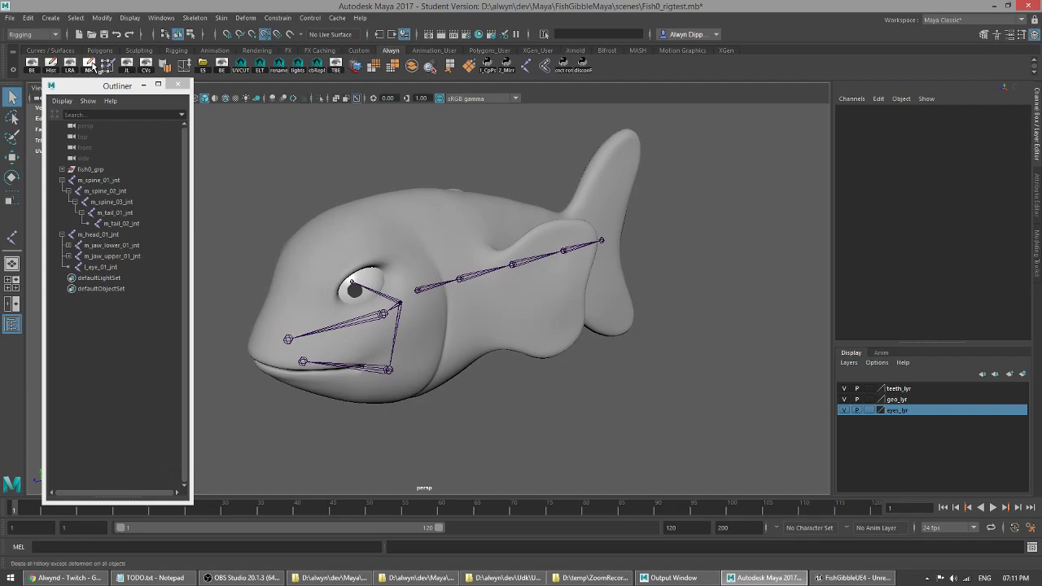
pyautogui.hotkey('ctrl', 'alt', 's')
pyautogui.press('Return')
pyautogui.keyDown('alt'); pyautogui.moveTo(405, 304); pyautogui.dragTo(376, 298); pyautogui.keyUp('alt')
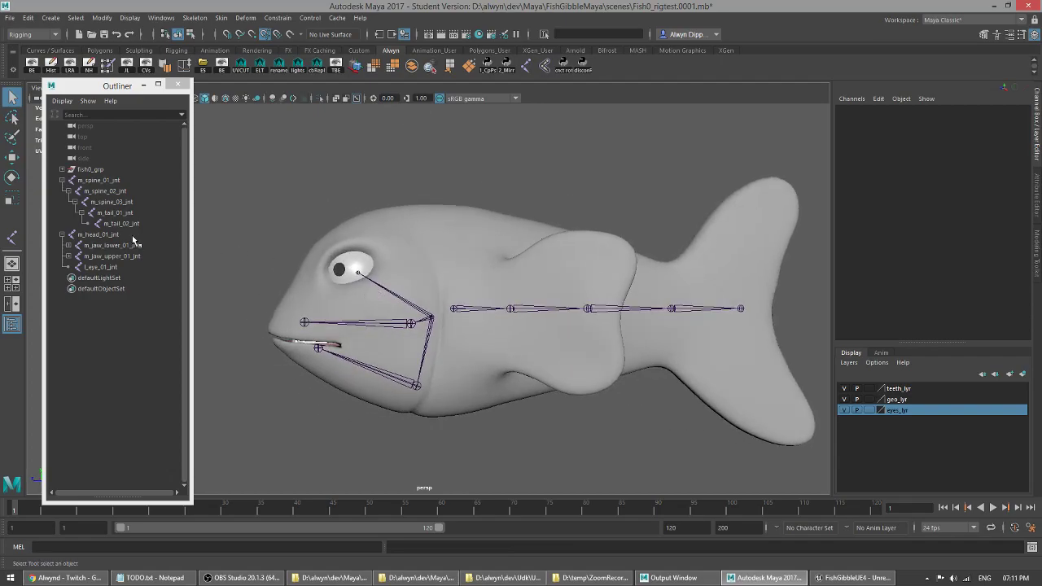
# - Draw a three-joint chain through the fish's left side fin in the top view, from the fin base to its tip
pyautogui.click(101, 181)
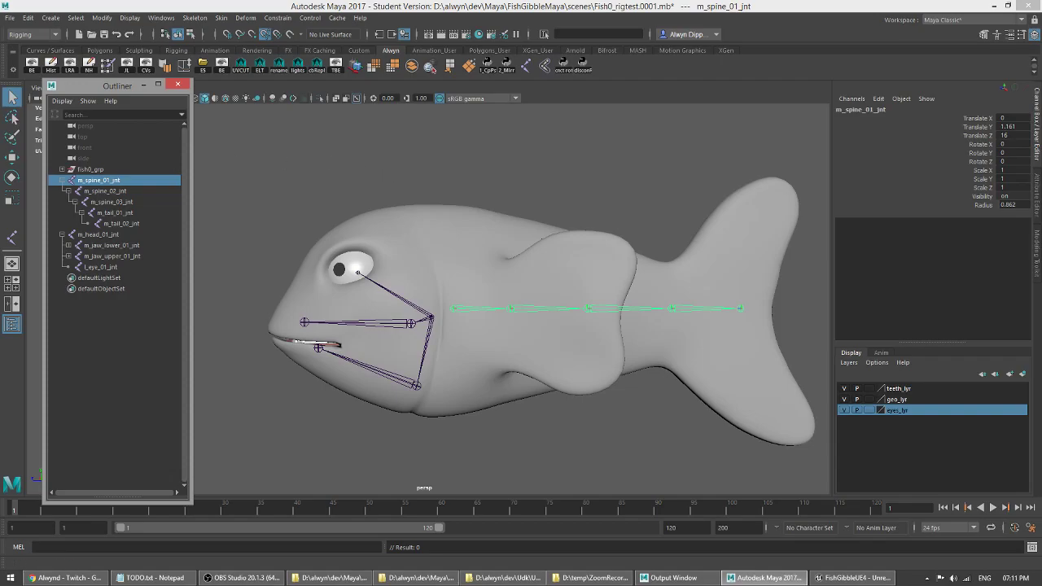
pyautogui.moveTo(410, 333)
pyautogui.keyDown('alt'); pyautogui.mouseDown()
pyautogui.moveTo(484, 355)
pyautogui.moveTo(405, 336)
pyautogui.mouseUp(); pyautogui.keyUp('alt')
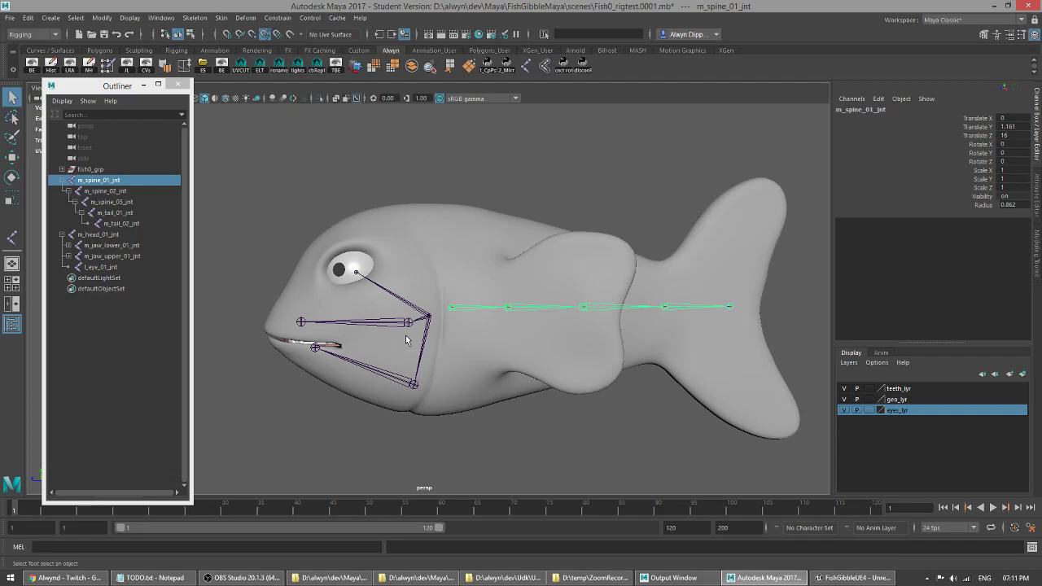
pyautogui.keyDown('alt'); pyautogui.moveTo(513, 340); pyautogui.dragTo(399, 289); pyautogui.keyUp('alt')
pyautogui.keyDown('alt'); pyautogui.moveTo(418, 330); pyautogui.dragTo(523, 391); pyautogui.keyUp('alt')
pyautogui.press('space')
pyautogui.press('space')
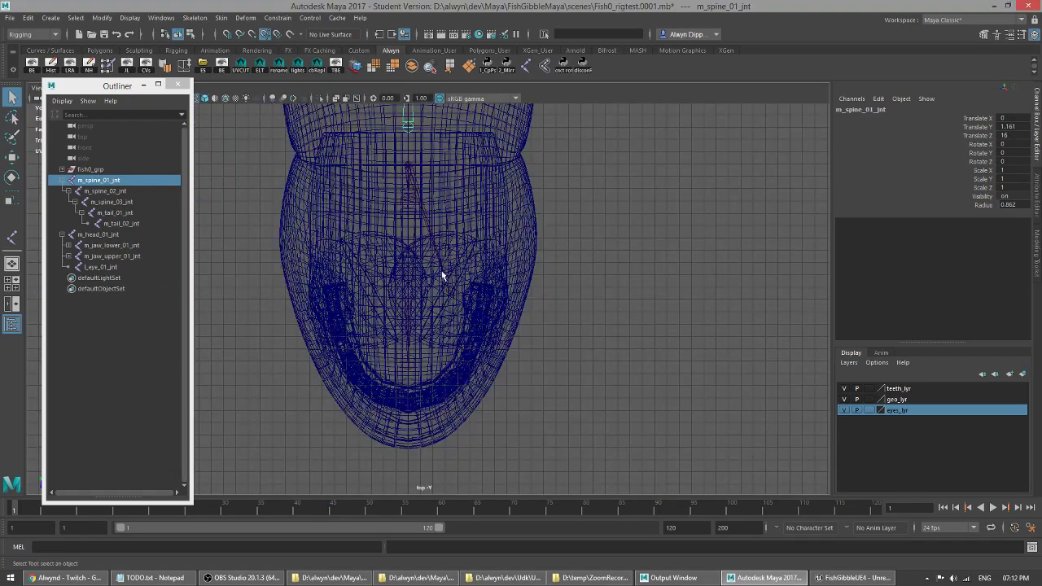
pyautogui.press('f')
pyautogui.click(616, 315)
pyautogui.keyDown('alt'); pyautogui.moveTo(608, 401); pyautogui.dragTo(579, 287, button='middle'); pyautogui.keyUp('alt')
pyautogui.click(526, 65)
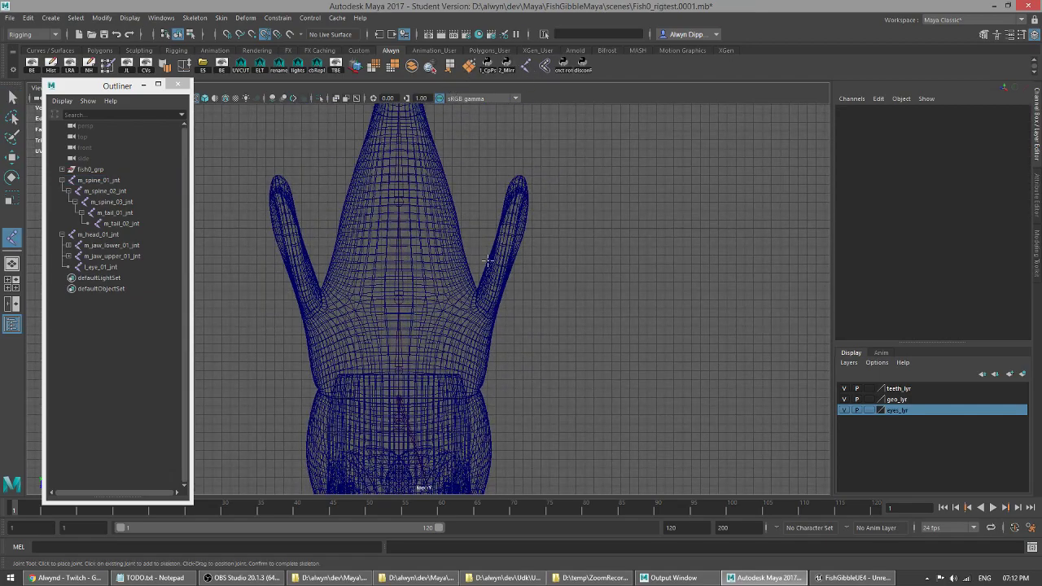
pyautogui.click(473, 321)
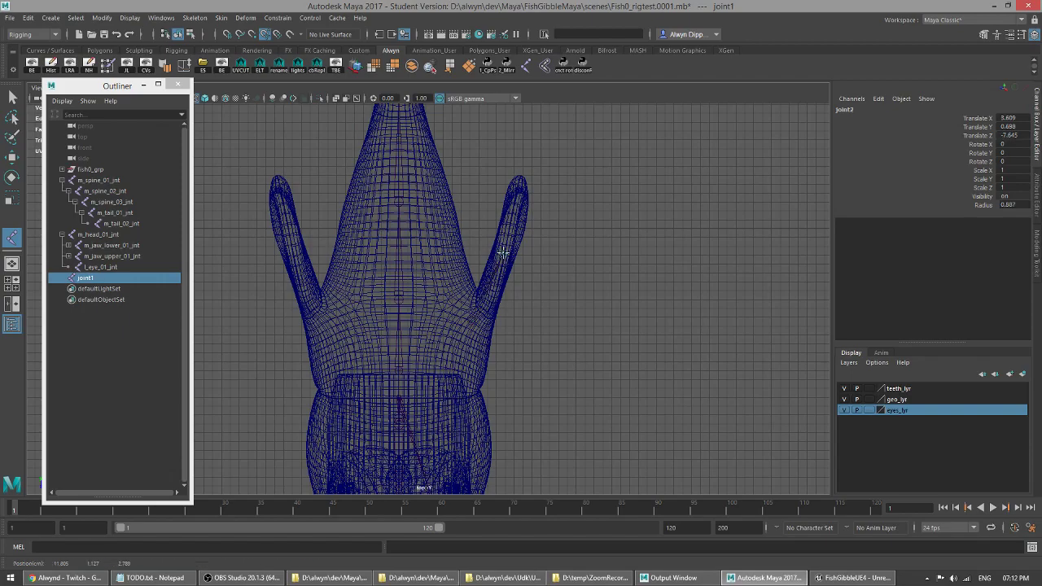
pyautogui.click(503, 253)
pyautogui.press('q')
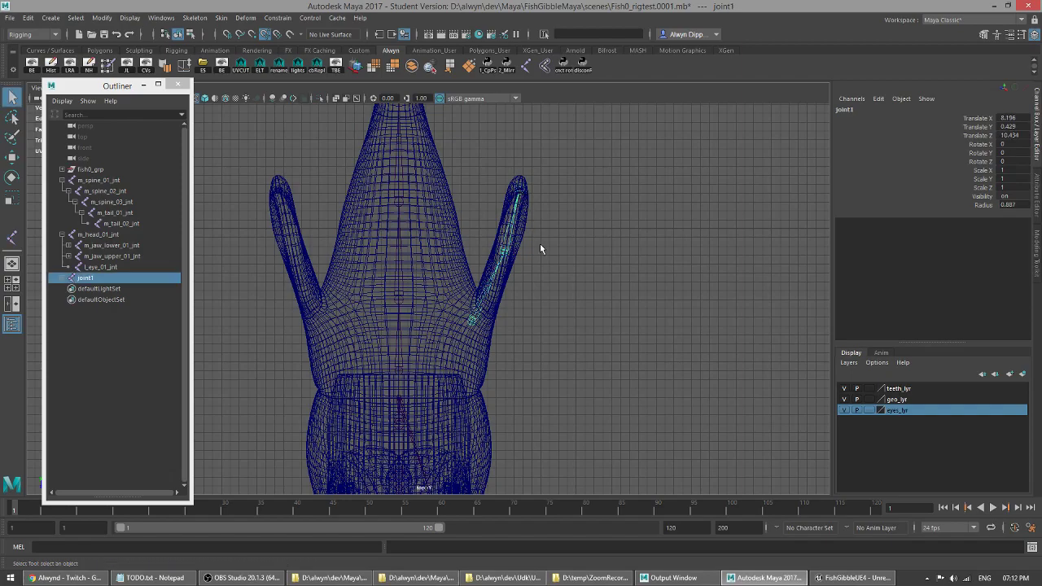
# - Raise the fin chain's root joint in the perspective view to a Translate Y of about 1.384
pyautogui.press('space')
pyautogui.press('space')
pyautogui.keyDown('alt'); pyautogui.moveTo(614, 220); pyautogui.dragTo(600, 262); pyautogui.keyUp('alt')
pyautogui.click(598, 309)
pyautogui.press('w')
pyautogui.keyDown('alt'); pyautogui.moveTo(529, 307); pyautogui.dragTo(484, 306); pyautogui.keyUp('alt')
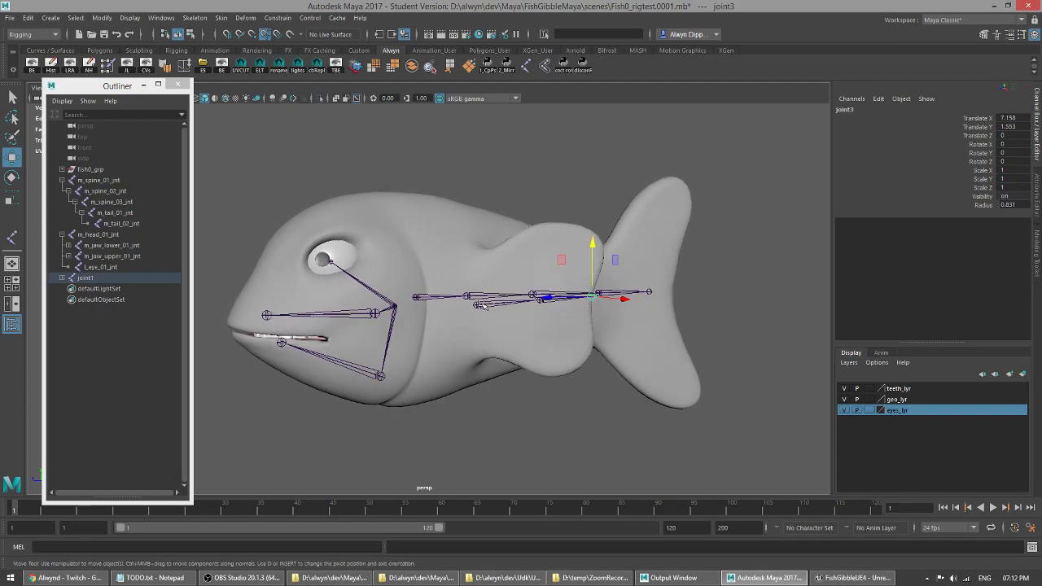
pyautogui.click(476, 304)
pyautogui.moveTo(473, 255); pyautogui.dragTo(511, 319)
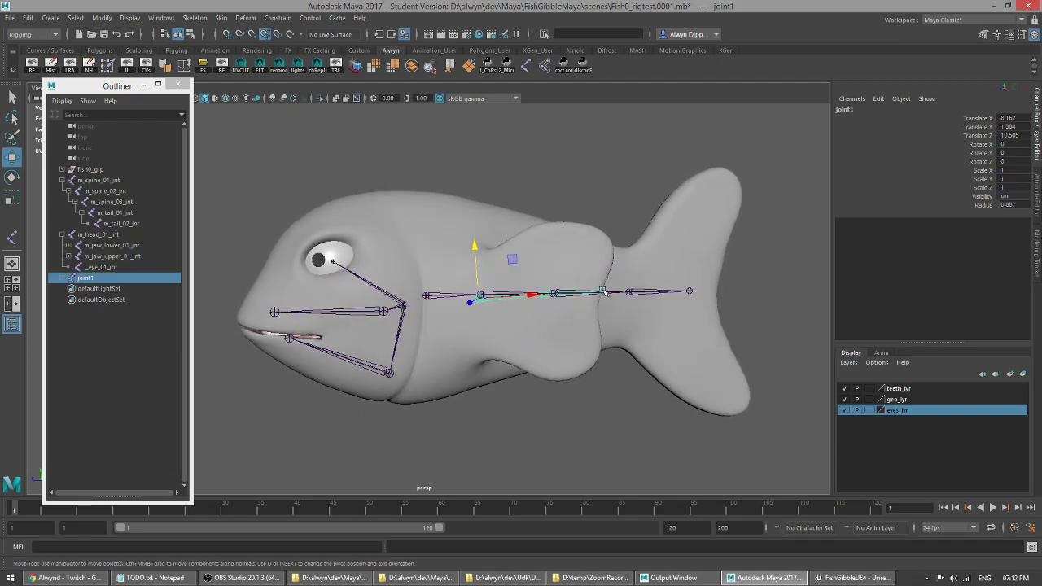
pyautogui.click(602, 291)
pyautogui.moveTo(602, 238); pyautogui.dragTo(539, 297)
pyautogui.click(480, 295)
pyautogui.click(544, 293)
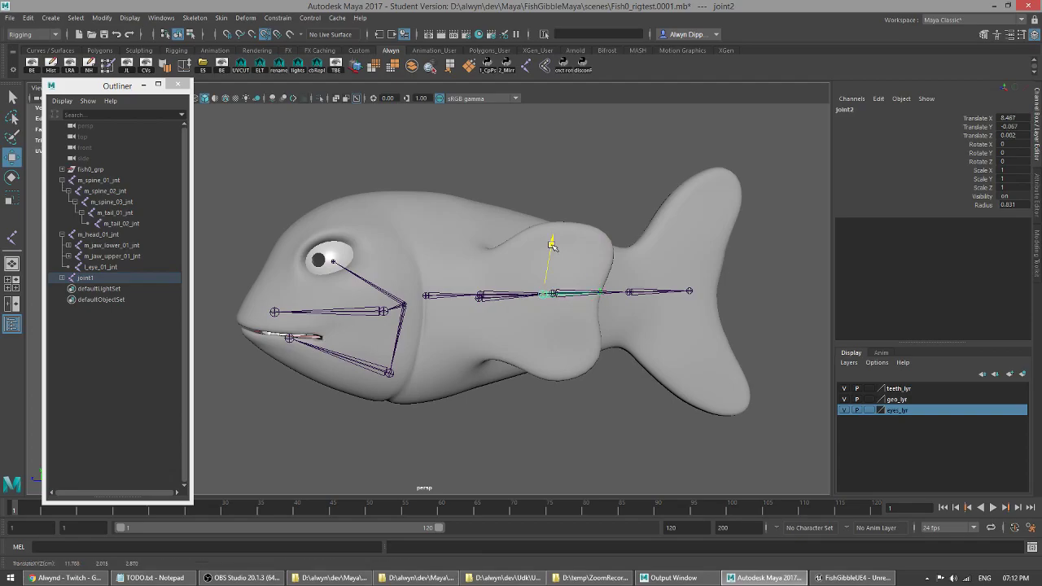
pyautogui.moveTo(552, 246); pyautogui.dragTo(553, 253)
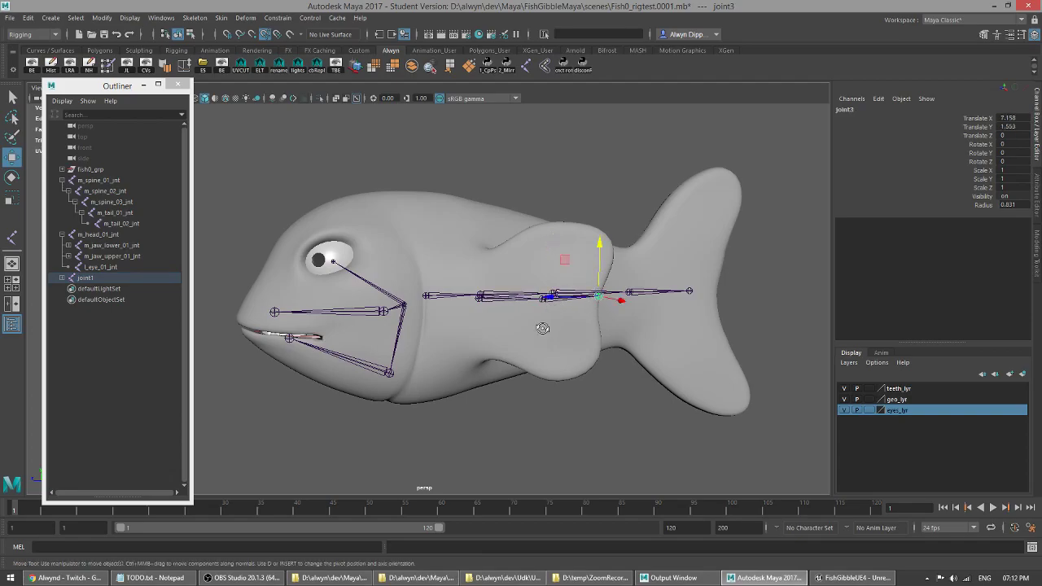
pyautogui.hotkey('ctrl', 'z')
pyautogui.hotkey('ctrl', 'z')
pyautogui.hotkey('ctrl', 'z')
pyautogui.hotkey('ctrl', 'z')
pyautogui.hotkey('ctrl', 'z')
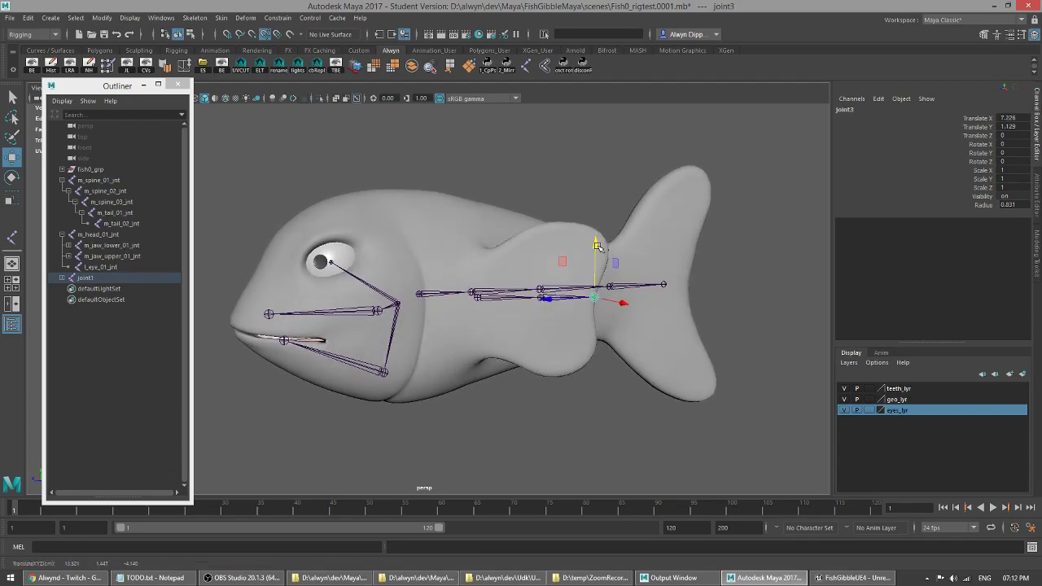
# - Adjust the heights of the fin chain's tip and middle joints so the chain runs nearly level through the fin
pyautogui.click(531, 297)
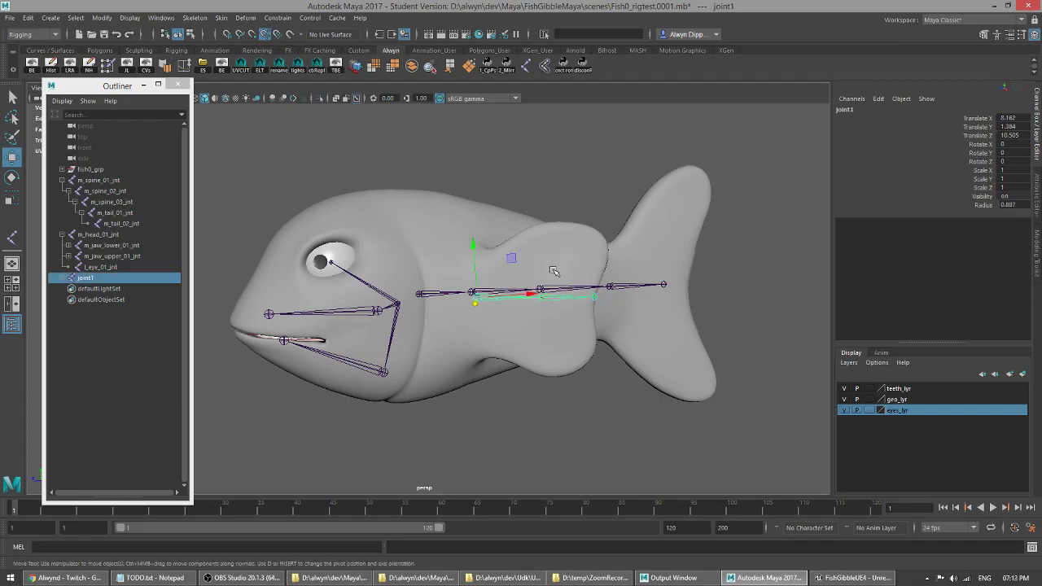
pyautogui.keyDown('alt'); pyautogui.moveTo(530, 336); pyautogui.dragTo(534, 332); pyautogui.keyUp('alt')
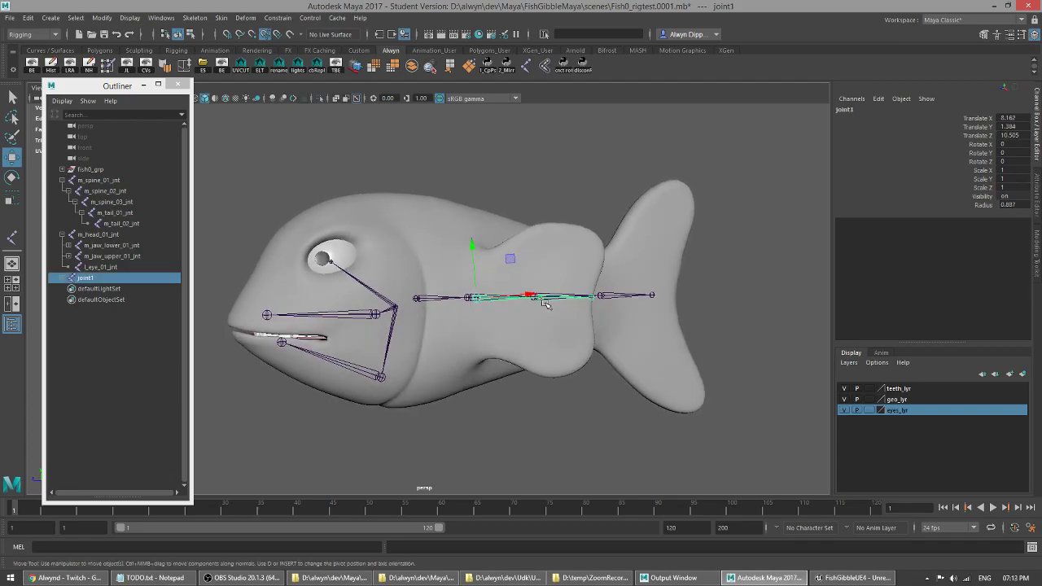
pyautogui.click(540, 298)
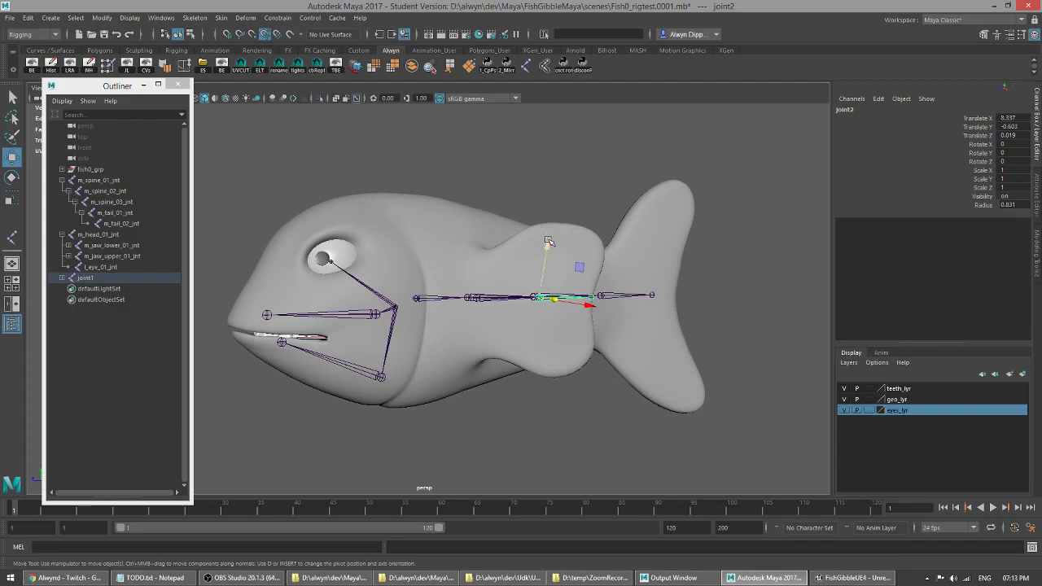
pyautogui.moveTo(547, 242); pyautogui.dragTo(547, 241)
pyautogui.keyDown('alt'); pyautogui.moveTo(481, 297); pyautogui.dragTo(571, 384); pyautogui.keyUp('alt')
# - Set the geo_lyr layer to Reference so the fish mesh cannot be selected
pyautogui.click(565, 290)
pyautogui.moveTo(565, 291)
pyautogui.keyDown('alt'); pyautogui.mouseDown()
pyautogui.moveTo(530, 302)
pyautogui.moveTo(474, 263)
pyautogui.moveTo(549, 303)
pyautogui.mouseUp(); pyautogui.keyUp('alt')
pyautogui.click(474, 263)
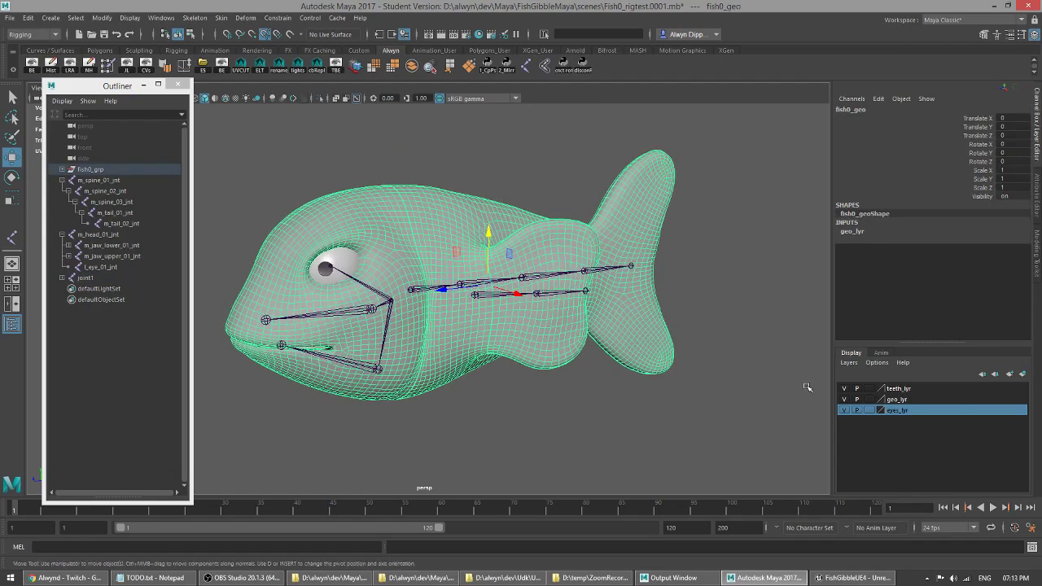
pyautogui.click(869, 399)
pyautogui.click(868, 399)
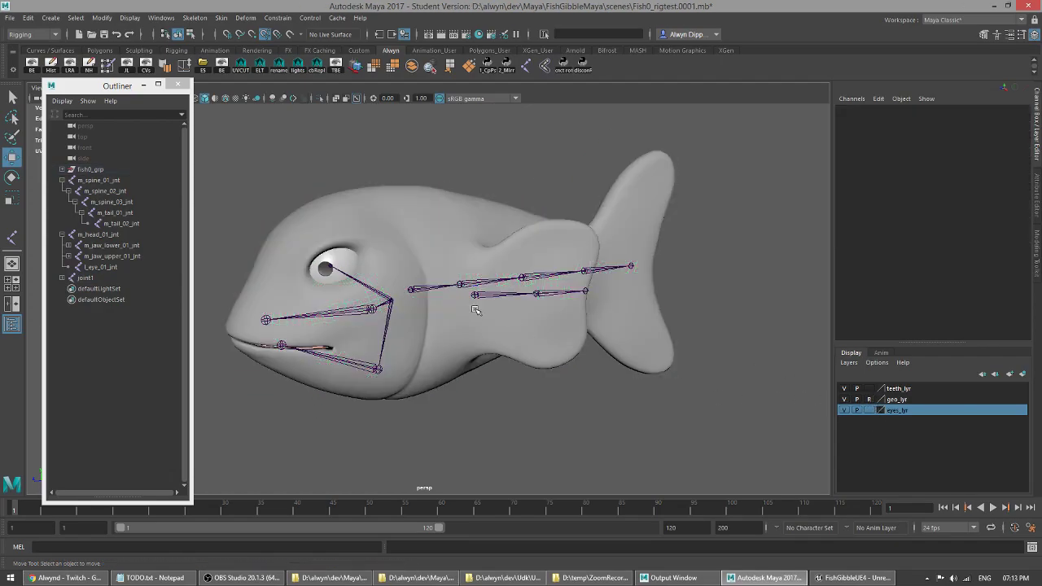
# - Examine the fin joint chain's placement inside the fin from several angles, selecting its root and middle joints
pyautogui.keyDown('alt'); pyautogui.moveTo(474, 308); pyautogui.dragTo(500, 319); pyautogui.keyUp('alt')
pyautogui.click(489, 281)
pyautogui.press('q')
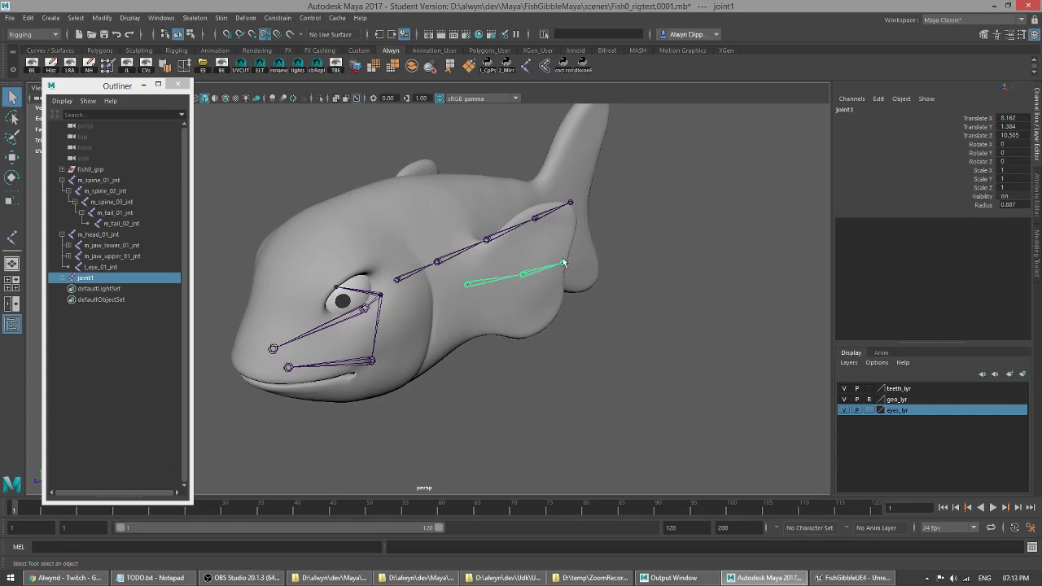
pyautogui.click(530, 271)
pyautogui.keyDown('alt'); pyautogui.moveTo(577, 277); pyautogui.dragTo(563, 289); pyautogui.keyUp('alt')
pyautogui.keyDown('alt'); pyautogui.moveTo(489, 281); pyautogui.dragTo(524, 352); pyautogui.keyUp('alt')
pyautogui.click(499, 286)
pyautogui.click(533, 277)
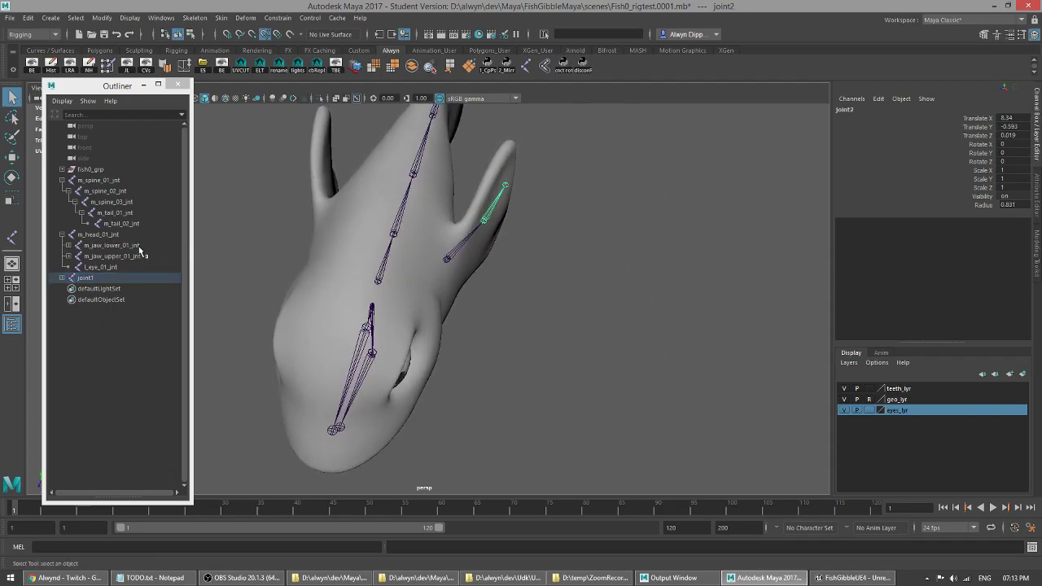
# - Expand the fin joint hierarchy, rename its root joint as l_arm_upper_01_jnt and copy that name
pyautogui.click(62, 278)
pyautogui.click(105, 281)
pyautogui.doubleClick(108, 280)
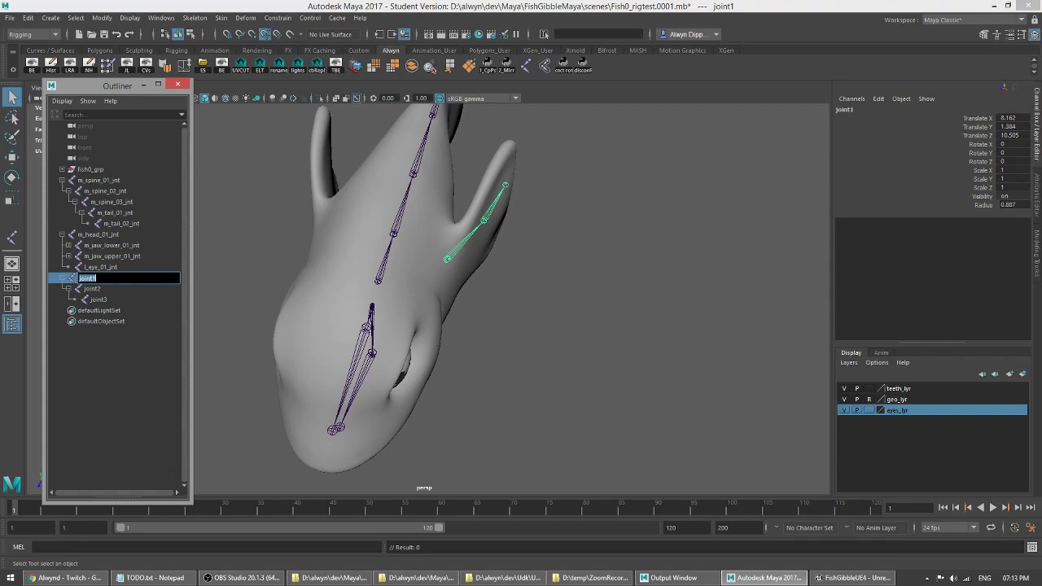
pyautogui.press('BackSpace')
pyautogui.hotkey('ctrl', 'a')
pyautogui.hotkey('ctrl', 'c')
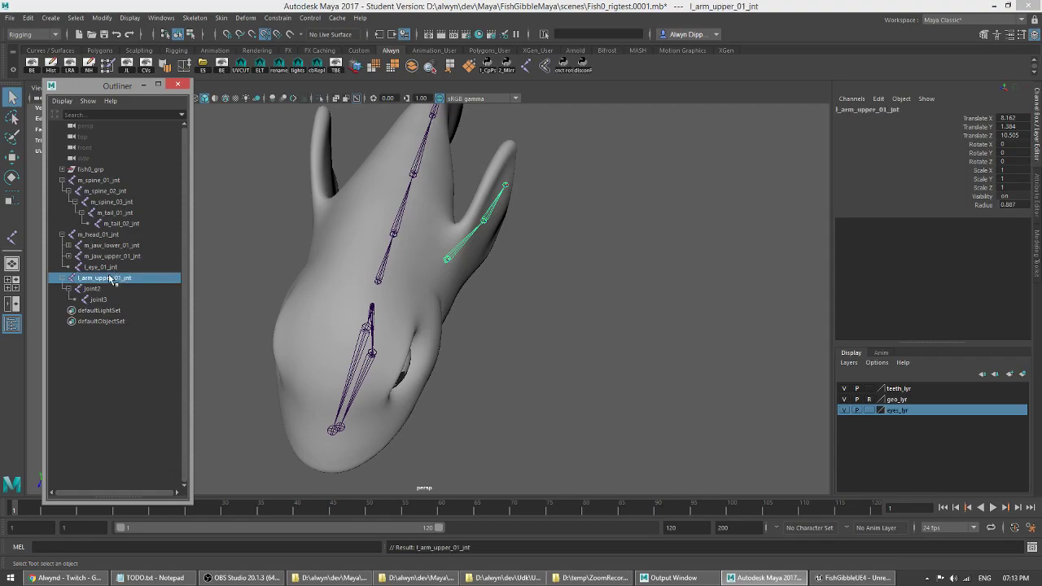
# - Rename the middle fin joint from the copied name, first as l_arm_upper_02_jnt and finally as l_arm_lower_02_jnt
pyautogui.doubleClick(118, 289)
pyautogui.hotkey('ctrl', 'v')
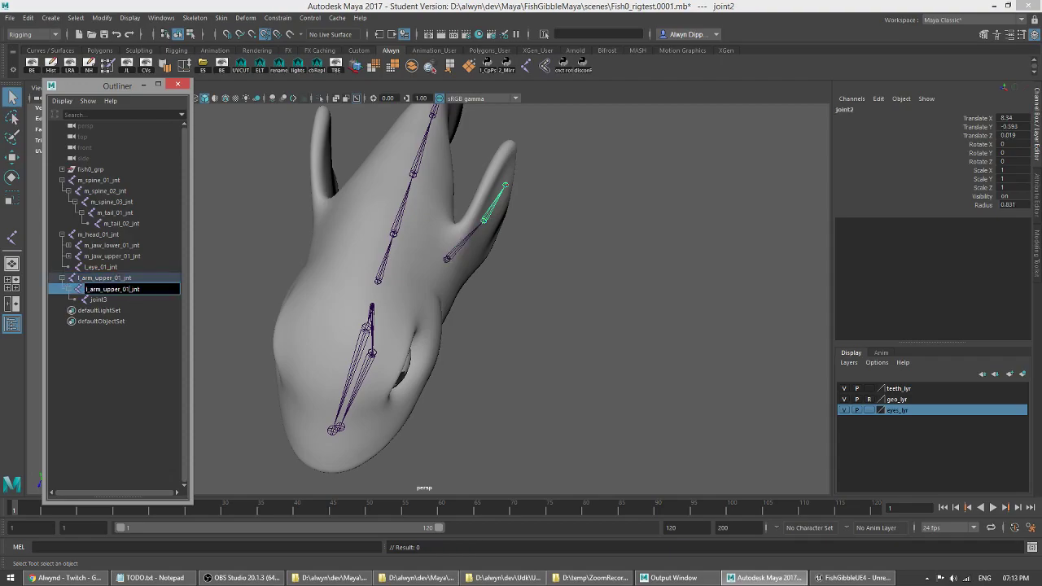
pyautogui.press('Return')
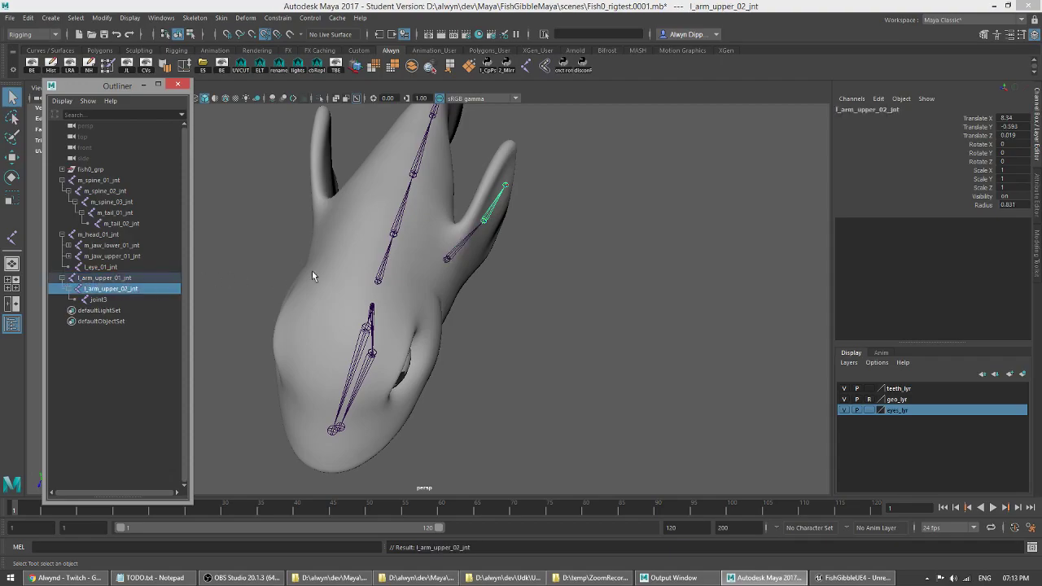
pyautogui.doubleClick(138, 287)
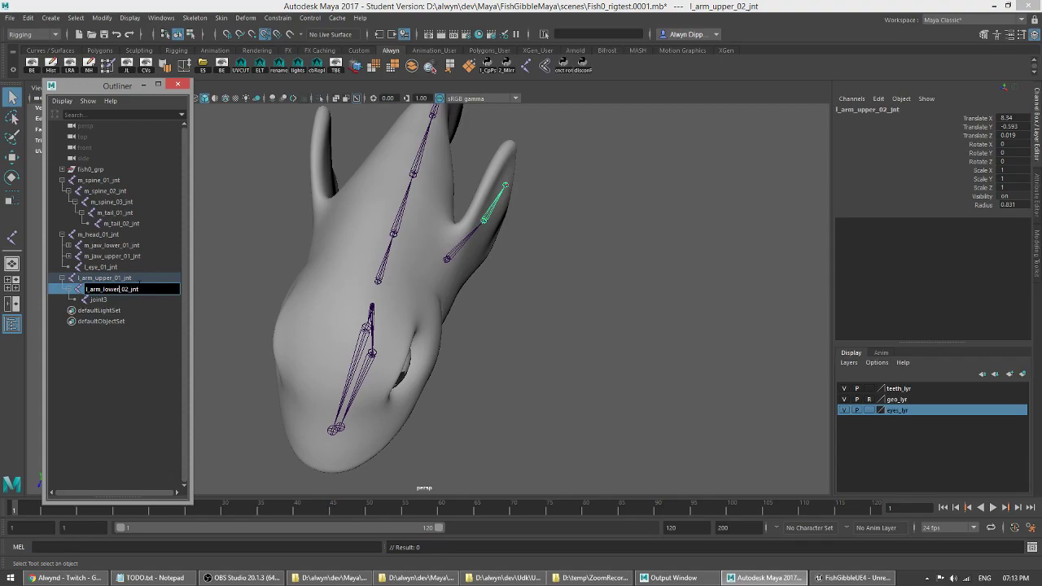
pyautogui.write('lower')
pyautogui.press('Return')
# - Rename the fin's tip joint as l_arm_upper_02_jnt and the middle joint as l_arm_lower_01_jnt
pyautogui.doubleClick(150, 298)
pyautogui.hotkey('ctrl', 'v')
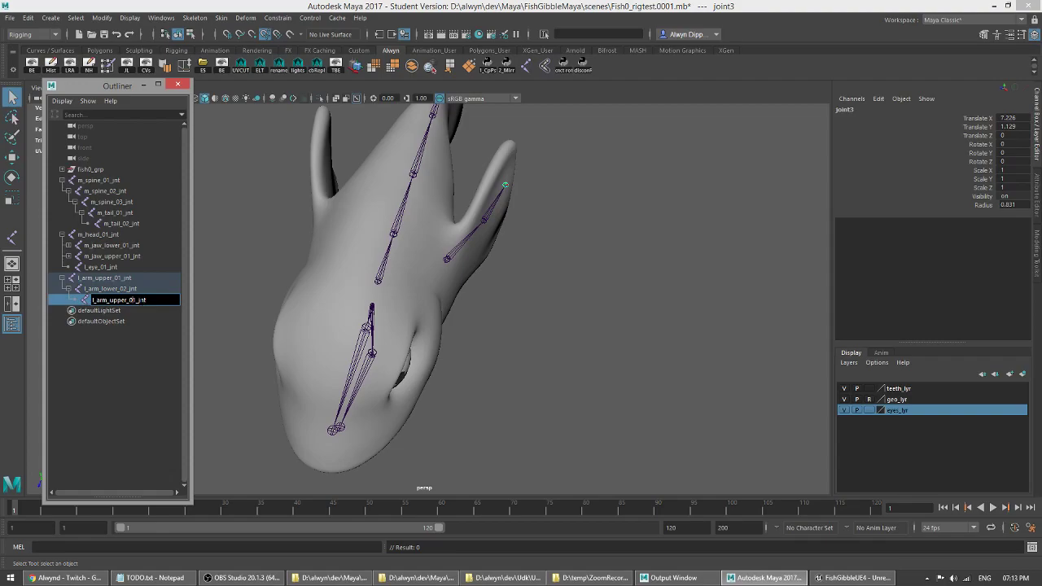
pyautogui.write('2')
pyautogui.press('Return')
pyautogui.doubleClick(140, 290)
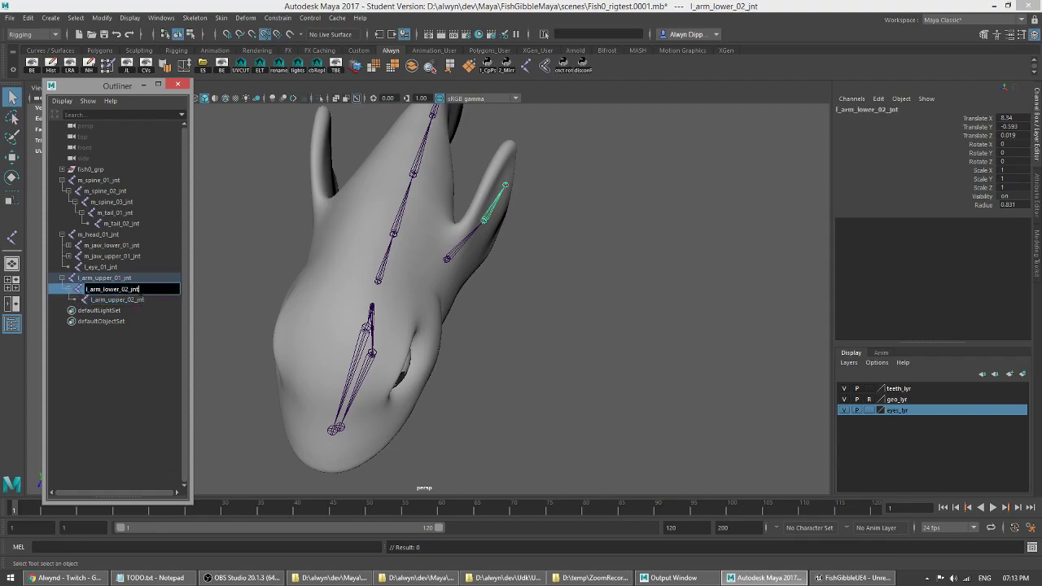
pyautogui.press('Return')
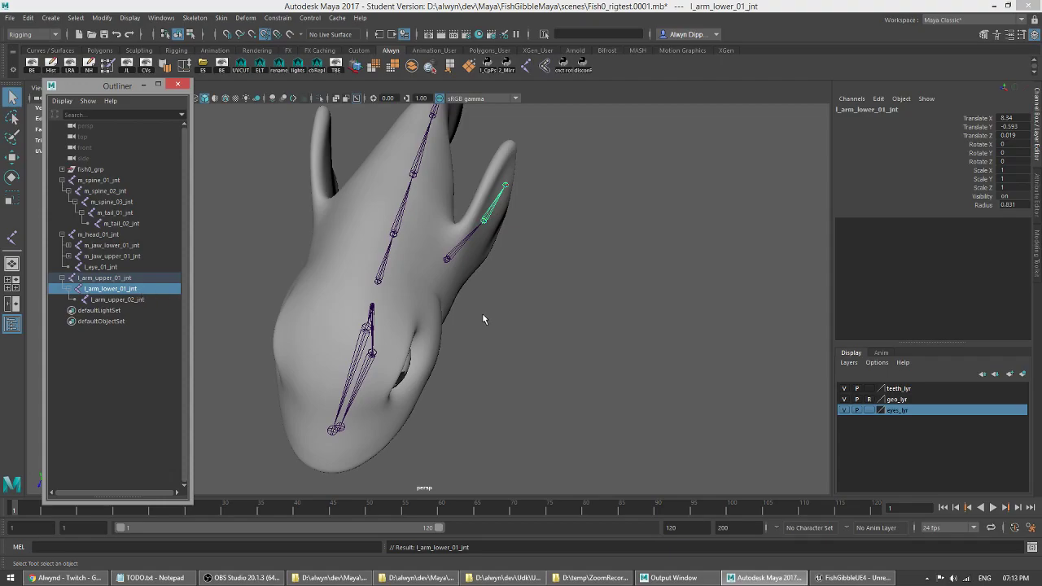
# - Clear the selection and review the spine, head and fin joint chains in the model and in the joint hierarchy
pyautogui.keyDown('alt'); pyautogui.moveTo(508, 303); pyautogui.dragTo(398, 247); pyautogui.keyUp('alt')
pyautogui.click(520, 337)
pyautogui.keyDown('alt'); pyautogui.moveTo(549, 333); pyautogui.dragTo(487, 288); pyautogui.keyUp('alt')
pyautogui.keyDown('alt'); pyautogui.moveTo(420, 333); pyautogui.dragTo(466, 389); pyautogui.keyUp('alt')
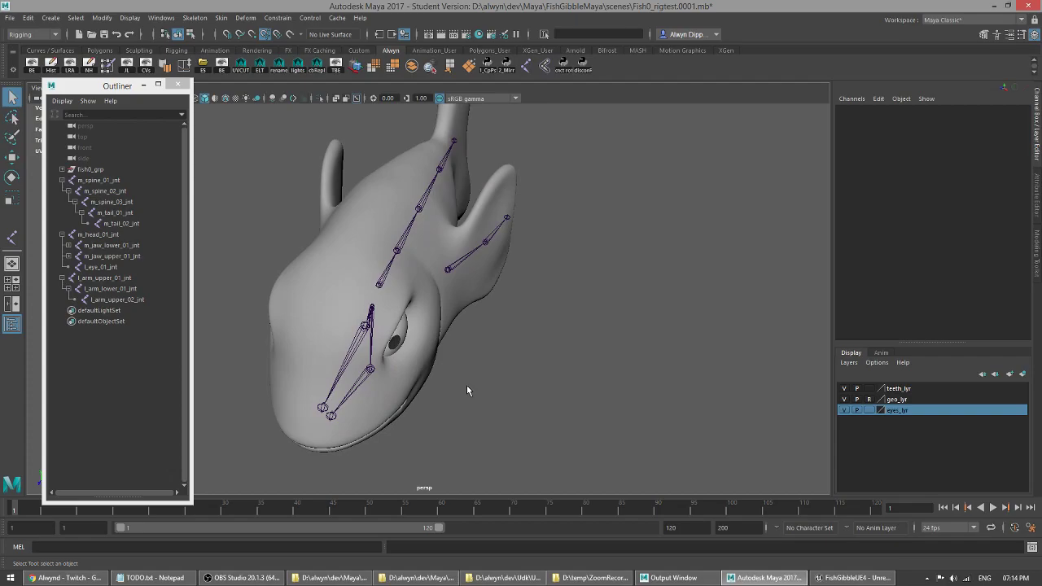
pyautogui.keyDown('alt'); pyautogui.moveTo(498, 370); pyautogui.dragTo(475, 346); pyautogui.keyUp('alt')
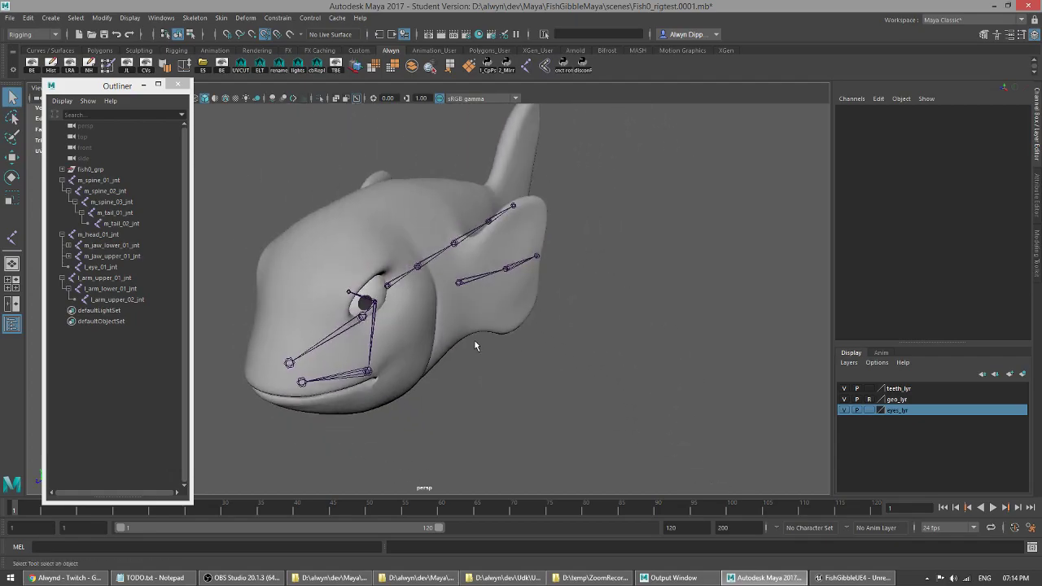
pyautogui.keyDown('alt'); pyautogui.moveTo(731, 398); pyautogui.dragTo(497, 376); pyautogui.keyUp('alt')
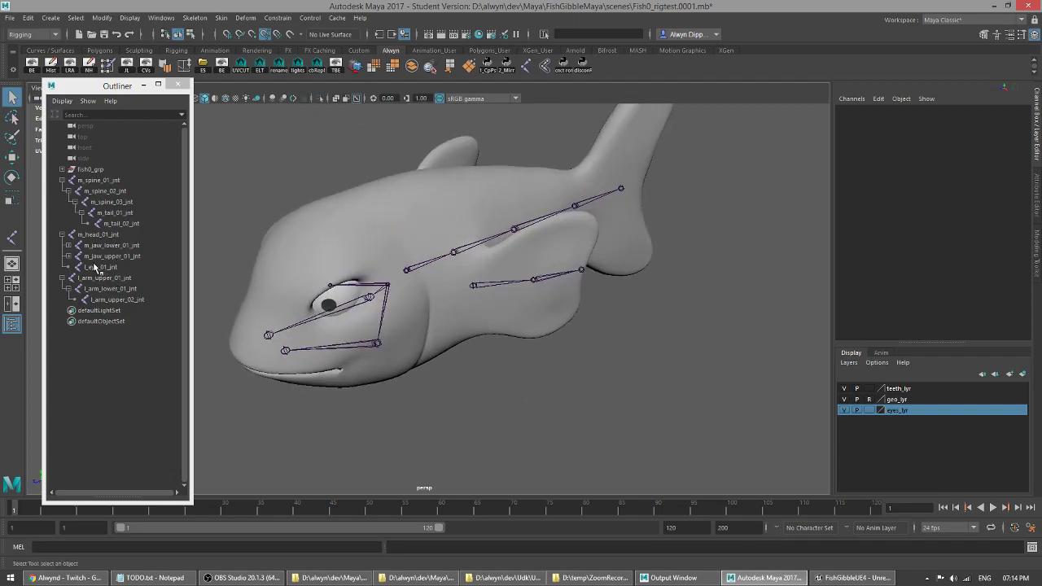
pyautogui.click(62, 279)
pyautogui.click(62, 234)
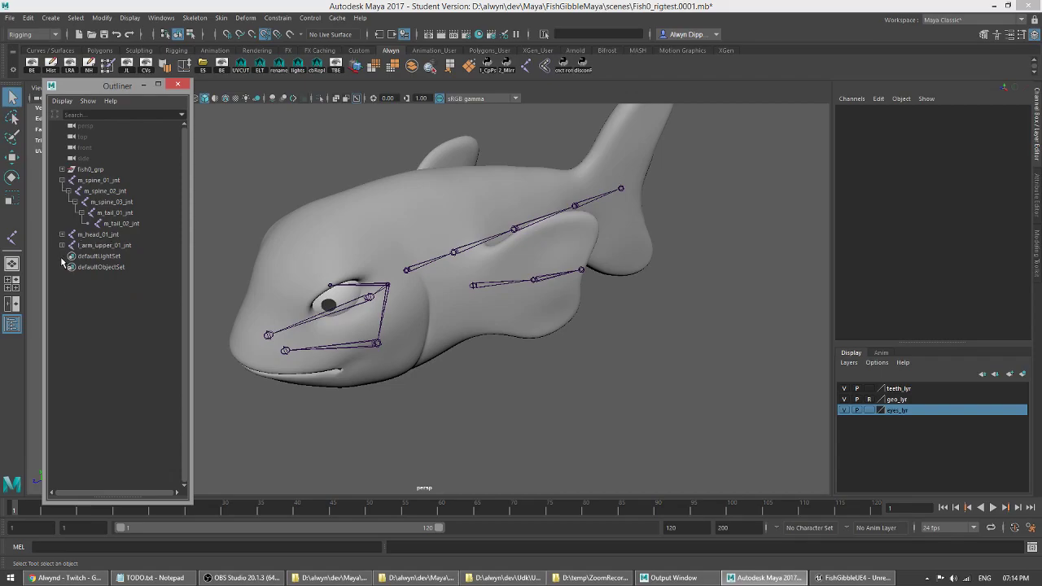
pyautogui.click(62, 234)
pyautogui.click(62, 277)
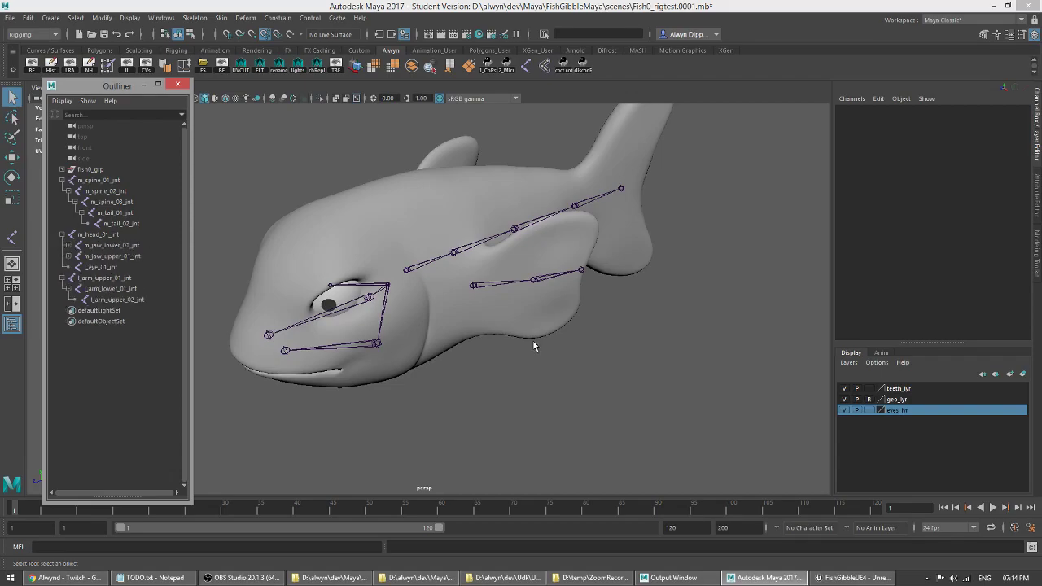
# - Parent m_head_01_jnt under m_spine_01_jnt and activate the Move tool on the head joint
pyautogui.click(93, 235)
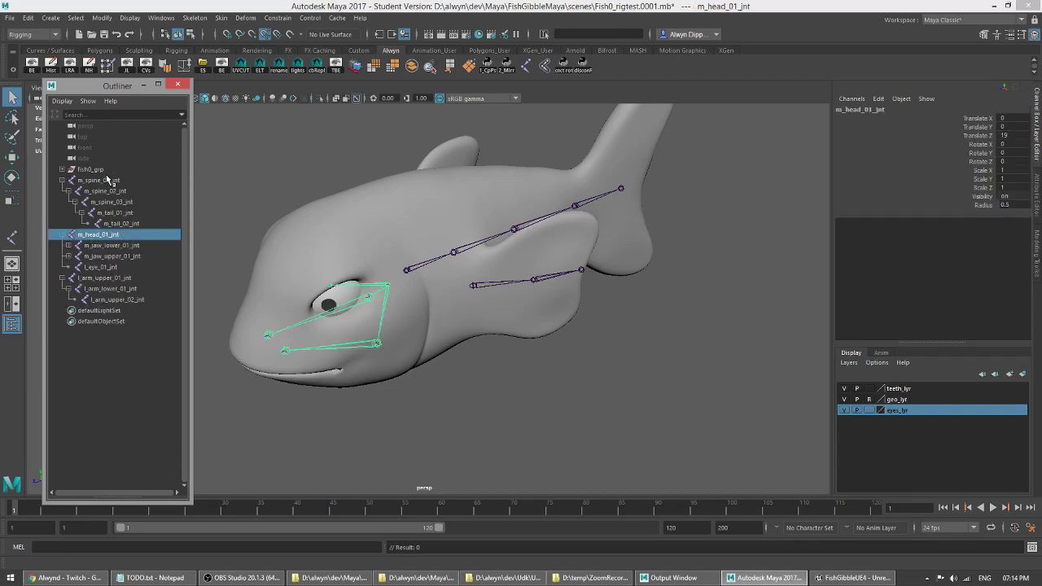
pyautogui.moveTo(106, 238); pyautogui.dragTo(107, 180)
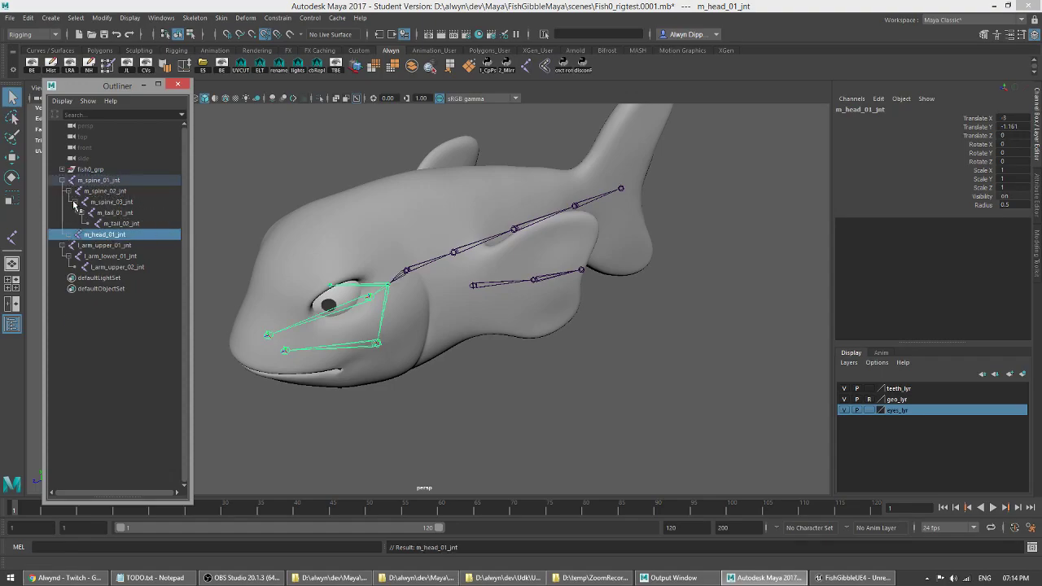
pyautogui.keyDown('alt'); pyautogui.moveTo(280, 293); pyautogui.dragTo(397, 318); pyautogui.keyUp('alt')
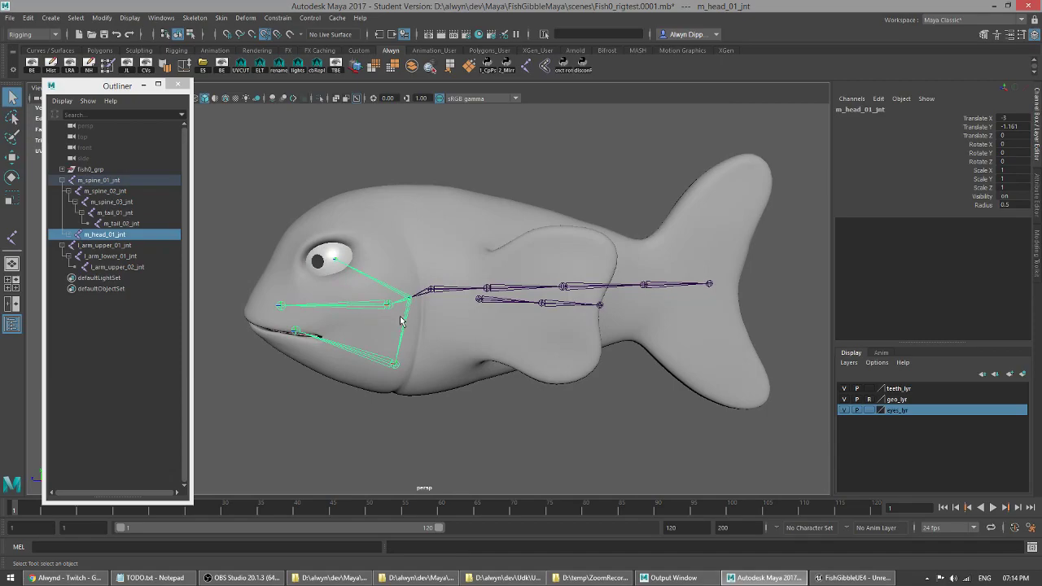
pyautogui.click(477, 135)
pyautogui.click(397, 305)
pyautogui.press('w')
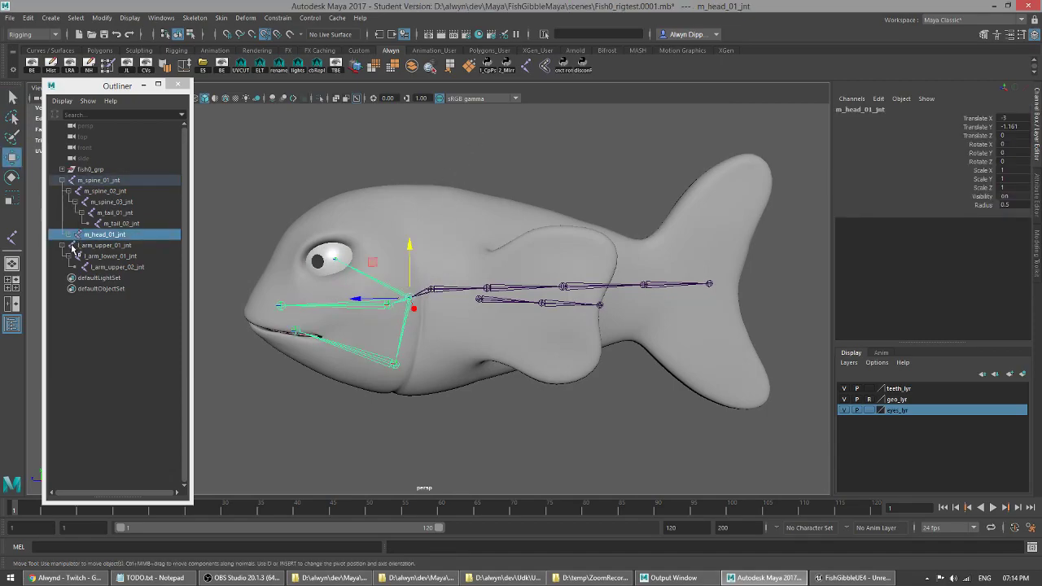
# - Parent the fin chain's root l_arm_upper_01_jnt under m_spine_01_jnt
pyautogui.click(121, 245)
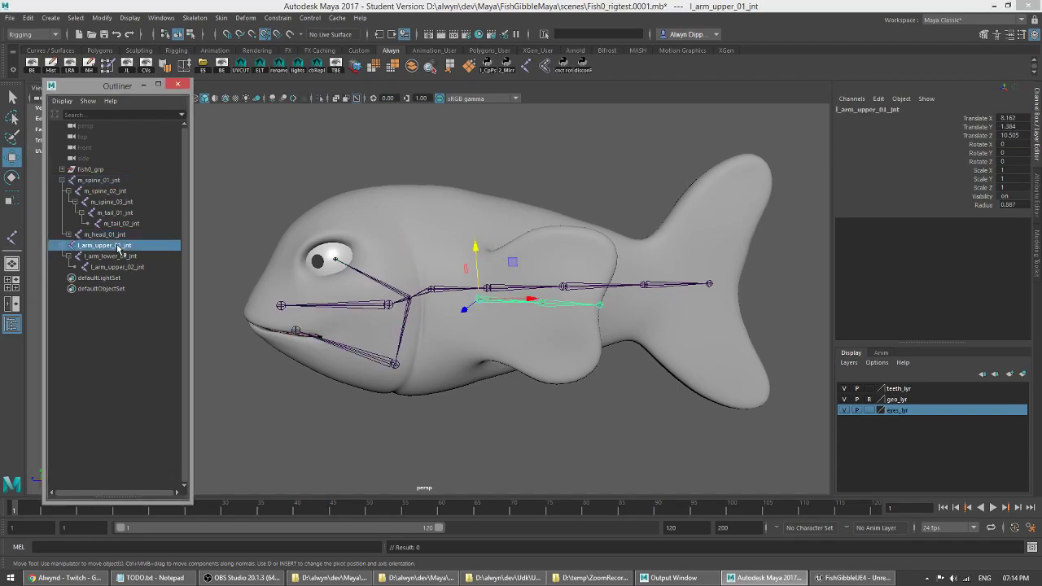
pyautogui.keyDown('alt'); pyautogui.moveTo(380, 315); pyautogui.dragTo(395, 361); pyautogui.keyUp('alt')
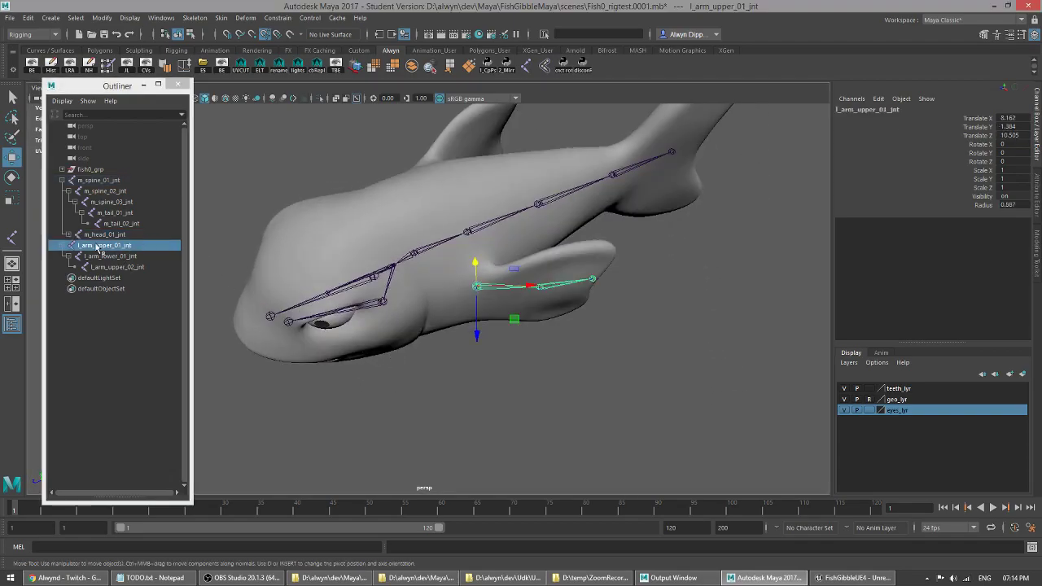
pyautogui.moveTo(105, 249); pyautogui.dragTo(104, 183, button='middle')
# - Test the head hierarchy by rotating m_head_01_jnt, and undo the rotation
pyautogui.moveTo(401, 310)
pyautogui.keyDown('alt'); pyautogui.mouseDown()
pyautogui.moveTo(399, 281)
pyautogui.moveTo(385, 314)
pyautogui.moveTo(396, 311)
pyautogui.mouseUp(); pyautogui.keyUp('alt')
pyautogui.click(382, 279)
pyautogui.press('e')
pyautogui.hotkey('ctrl', 'z')
pyautogui.keyDown('alt'); pyautogui.moveTo(497, 355); pyautogui.dragTo(476, 326); pyautogui.keyUp('alt')
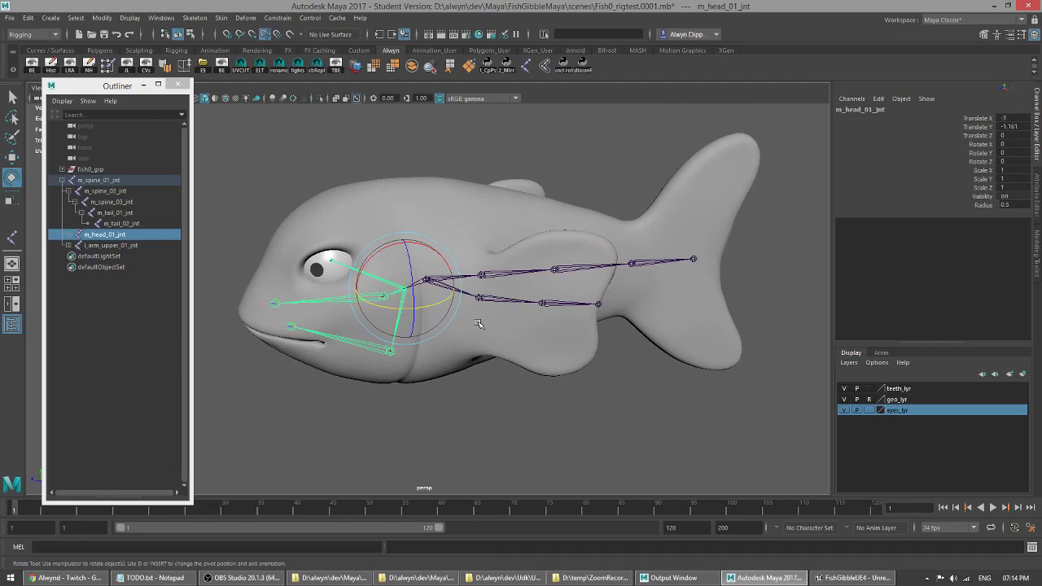
pyautogui.moveTo(466, 391)
pyautogui.keyDown('alt'); pyautogui.mouseDown()
pyautogui.moveTo(486, 402)
pyautogui.moveTo(490, 425)
pyautogui.moveTo(476, 402)
pyautogui.mouseUp(); pyautogui.keyUp('alt')
# - Test the whole skeleton by rotating the root joint m_spine_01_jnt, undo the rotation and return to the Move tool
pyautogui.press('q')
pyautogui.keyDown('alt'); pyautogui.moveTo(467, 349); pyautogui.dragTo(421, 225); pyautogui.keyUp('alt')
pyautogui.click(433, 251)
pyautogui.keyDown('alt'); pyautogui.moveTo(437, 325); pyautogui.dragTo(419, 302); pyautogui.keyUp('alt')
pyautogui.press('e')
pyautogui.moveTo(447, 237); pyautogui.dragTo(439, 236)
pyautogui.hotkey('ctrl', 'z')
pyautogui.keyDown('alt'); pyautogui.moveTo(486, 323); pyautogui.dragTo(453, 337); pyautogui.keyUp('alt')
pyautogui.press('w')
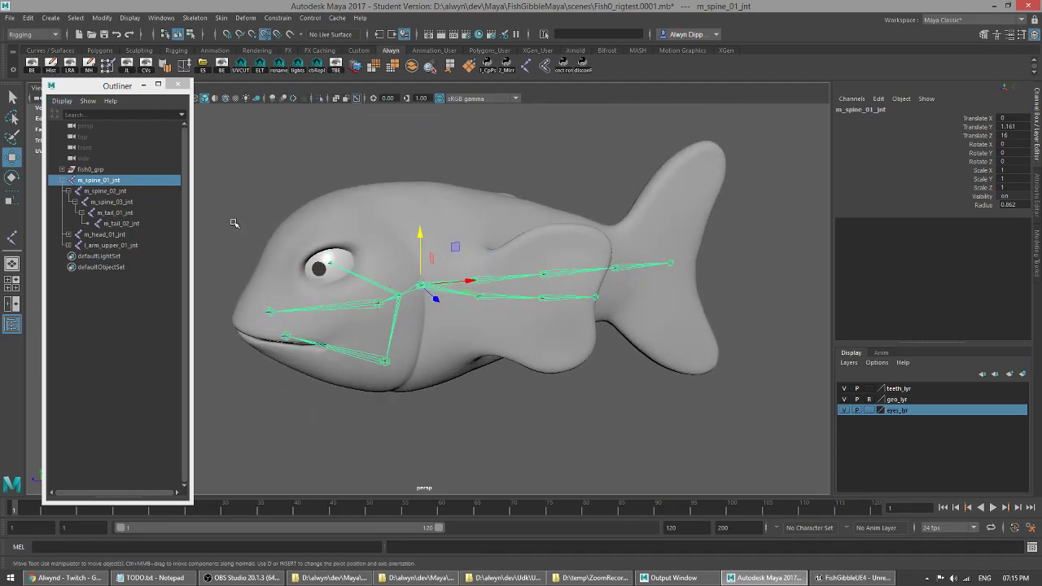
# - Select all joints to check the skeleton, clear the selection and save the scene
pyautogui.click(323, 255)
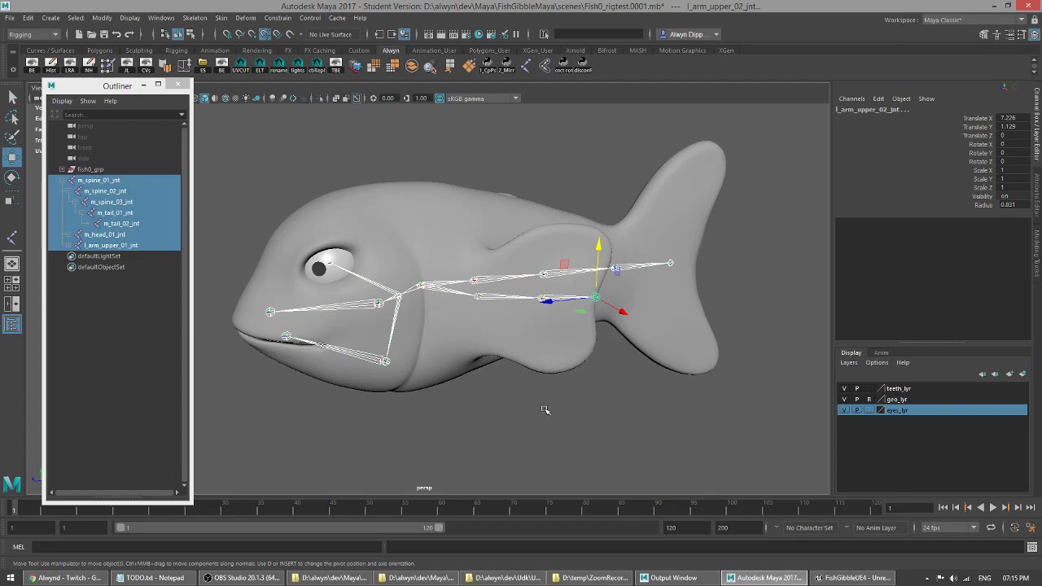
pyautogui.click(489, 391)
pyautogui.keyDown('alt'); pyautogui.moveTo(489, 392); pyautogui.dragTo(433, 333); pyautogui.keyUp('alt')
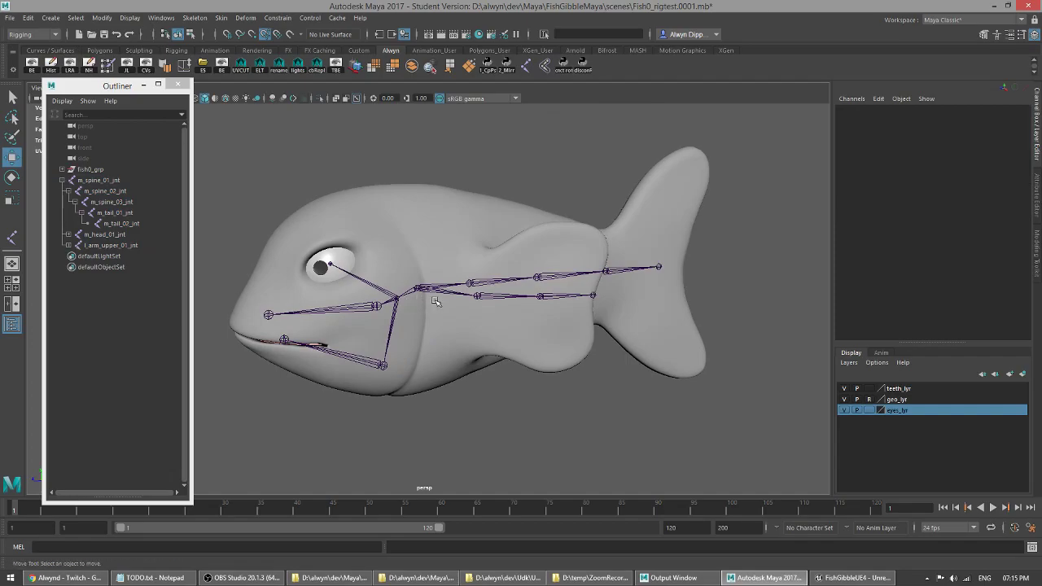
pyautogui.hotkey('ctrl', 's')
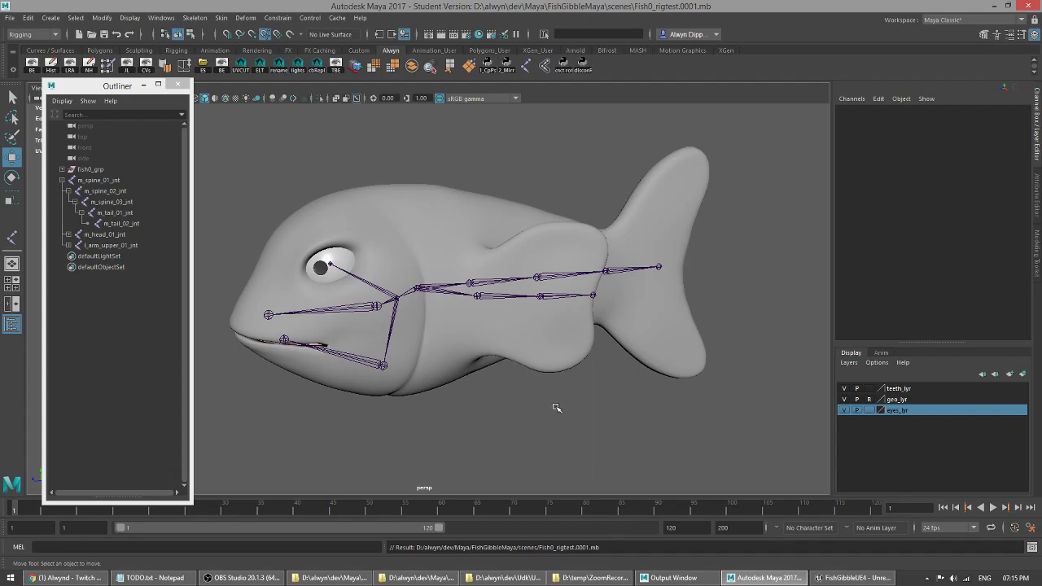
# - Hide the geo_lyr, teeth_lyr and eyes_lyr display layers so that only the skeleton is shown
pyautogui.keyDown('alt'); pyautogui.moveTo(561, 398); pyautogui.dragTo(488, 376); pyautogui.keyUp('alt')
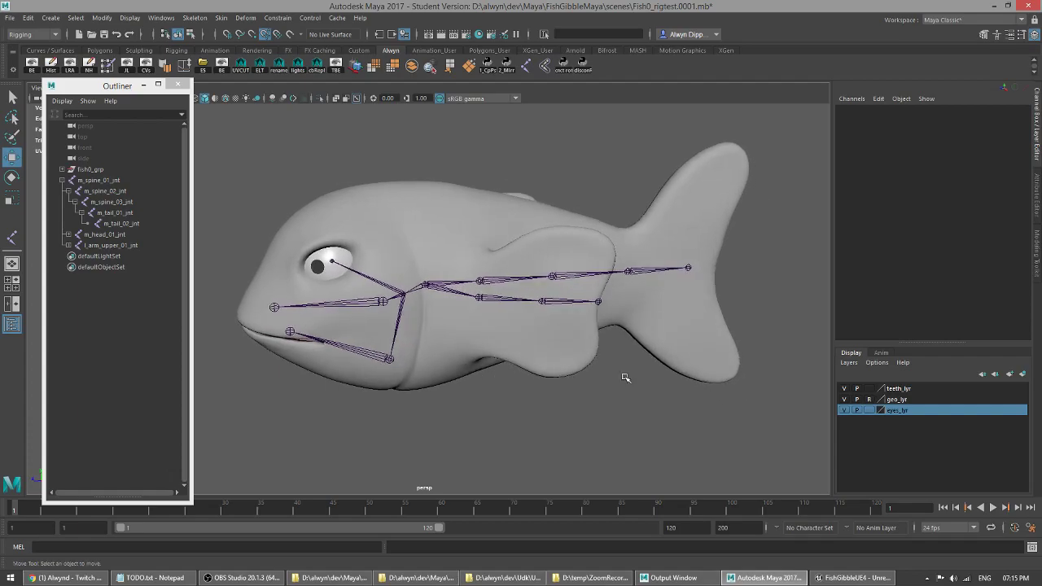
pyautogui.click(844, 399)
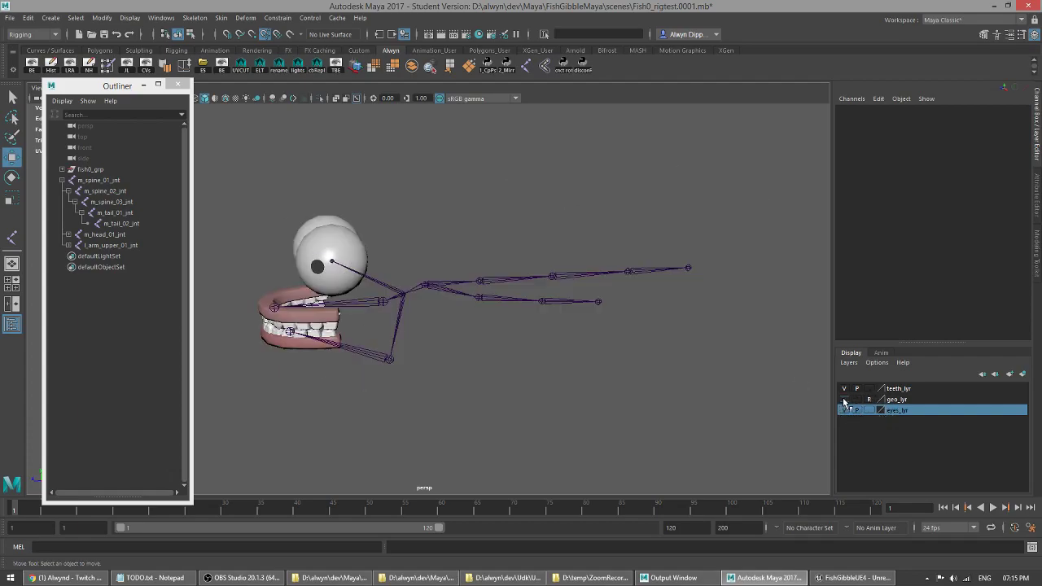
pyautogui.moveTo(414, 367)
pyautogui.keyDown('alt'); pyautogui.mouseDown()
pyautogui.moveTo(530, 369)
pyautogui.moveTo(557, 334)
pyautogui.moveTo(455, 293)
pyautogui.moveTo(414, 356)
pyautogui.mouseUp(); pyautogui.keyUp('alt')
pyautogui.click(845, 388)
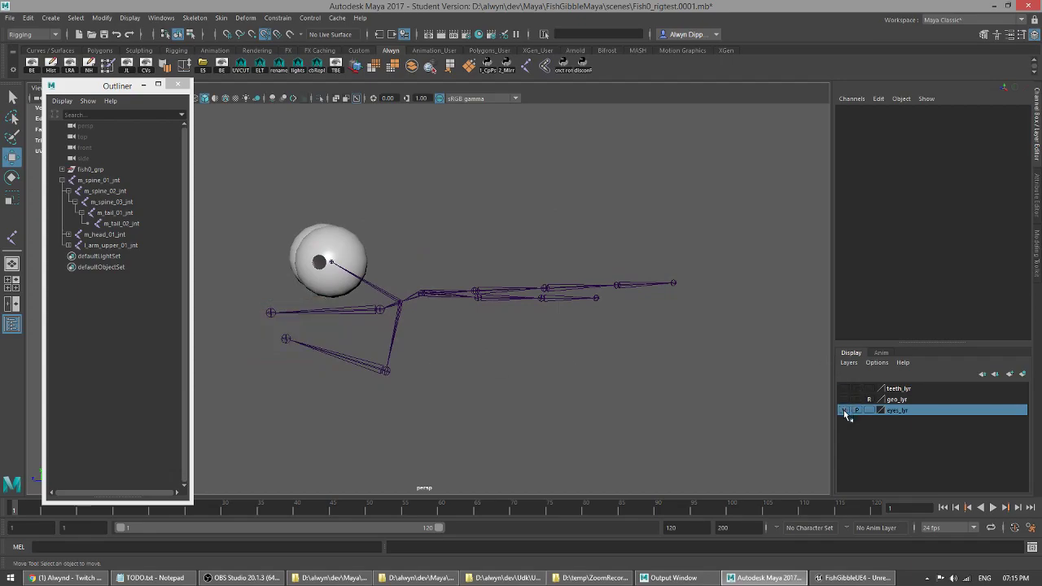
pyautogui.click(843, 409)
pyautogui.moveTo(464, 355)
pyautogui.keyDown('alt'); pyautogui.mouseDown()
pyautogui.moveTo(544, 364)
pyautogui.moveTo(459, 379)
pyautogui.moveTo(452, 348)
pyautogui.mouseUp(); pyautogui.keyUp('alt')
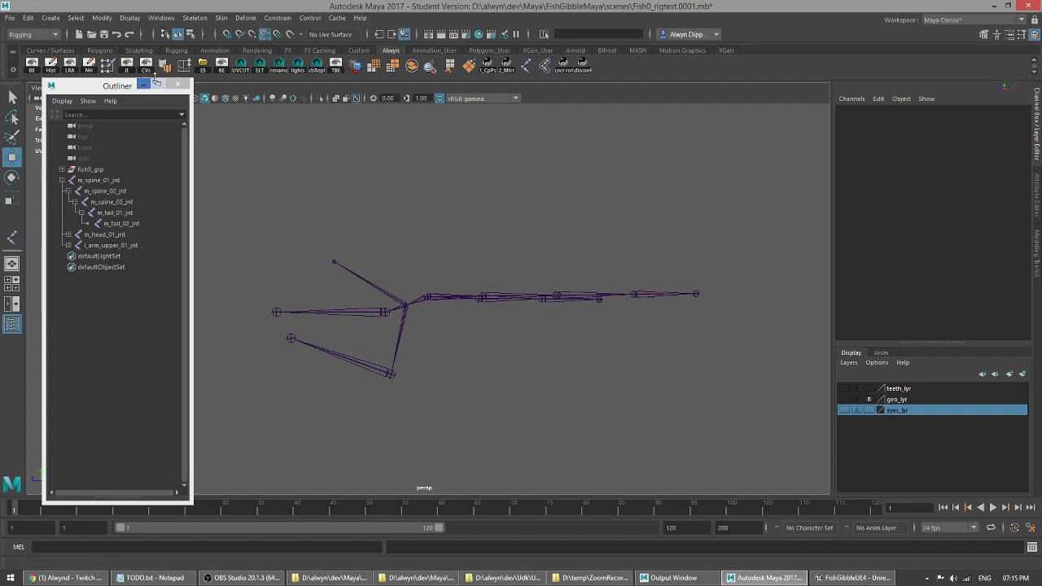
# - Move the Outliner clear of the viewport's display controls and show the grid beneath the skeleton
pyautogui.moveTo(131, 81); pyautogui.dragTo(131, 113)
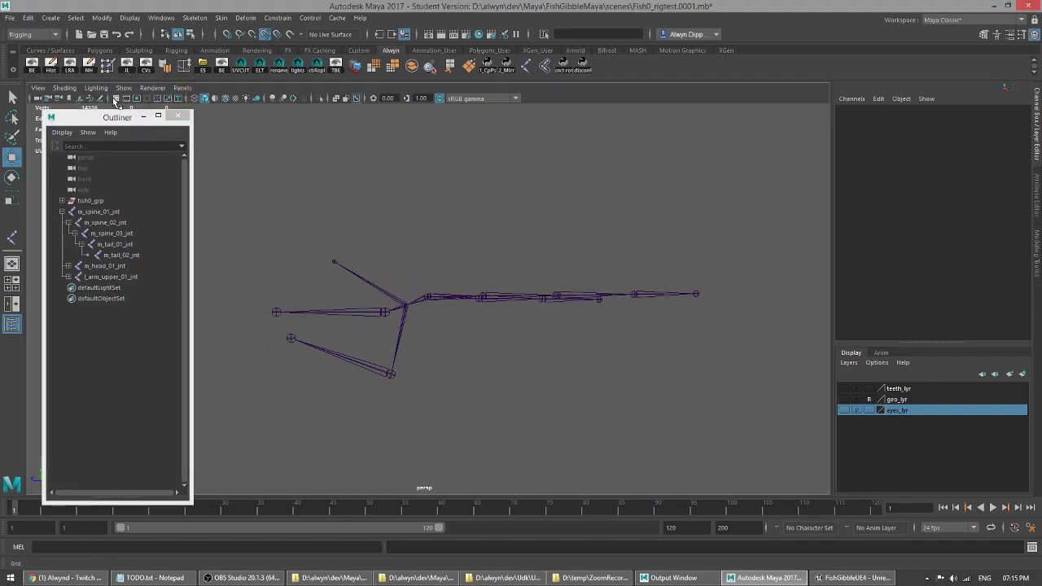
pyautogui.moveTo(406, 386)
pyautogui.keyDown('alt'); pyautogui.mouseDown()
pyautogui.moveTo(460, 407)
pyautogui.moveTo(398, 385)
pyautogui.moveTo(421, 395)
pyautogui.mouseUp(); pyautogui.keyUp('alt')
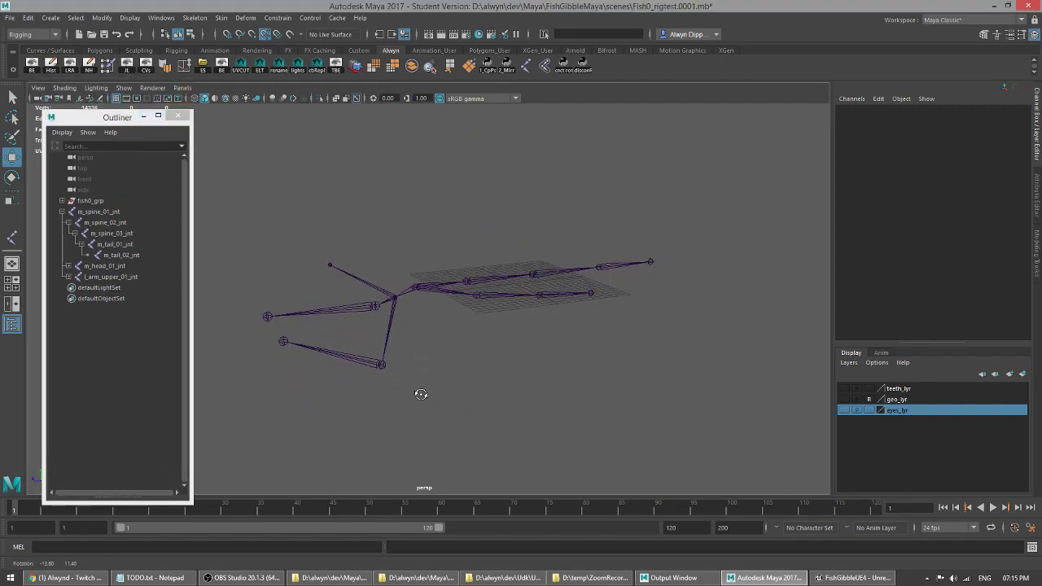
pyautogui.keyDown('alt'); pyautogui.moveTo(446, 355); pyautogui.dragTo(476, 373); pyautogui.keyUp('alt')
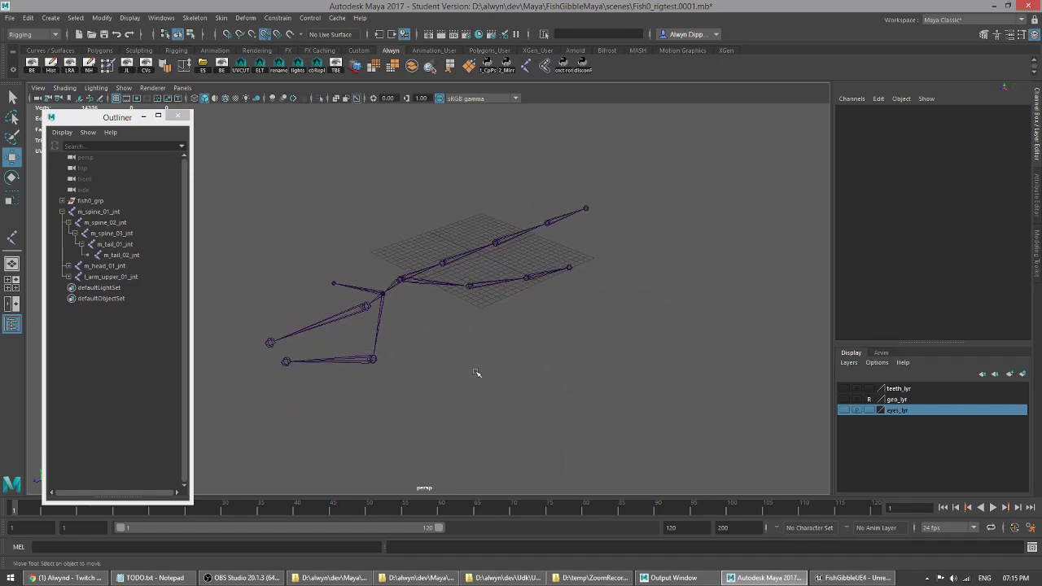
# - Select all joints and orient them with Orient Joint to World off, primary axis X, secondary axis Y and secondary world orientation X
pyautogui.click(419, 281)
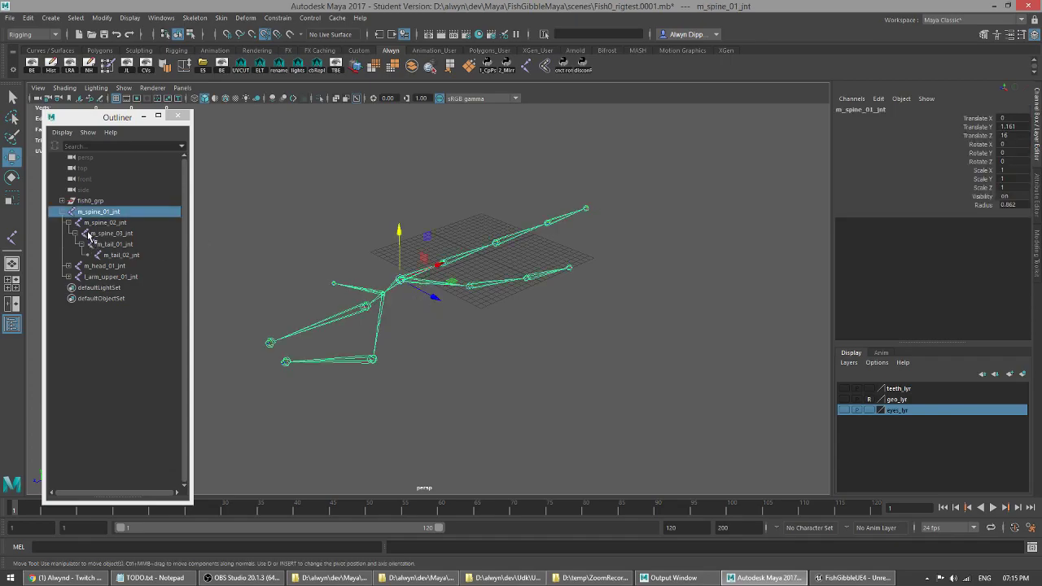
pyautogui.hotkey('ctrl', 'shift', 'a')
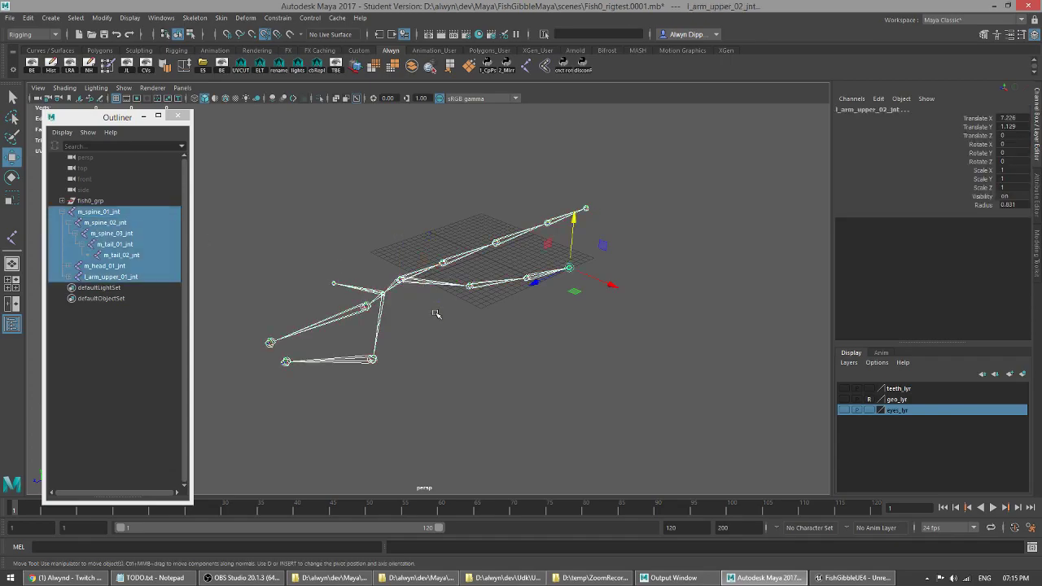
pyautogui.keyDown('alt'); pyautogui.moveTo(453, 343); pyautogui.dragTo(386, 219); pyautogui.keyUp('alt')
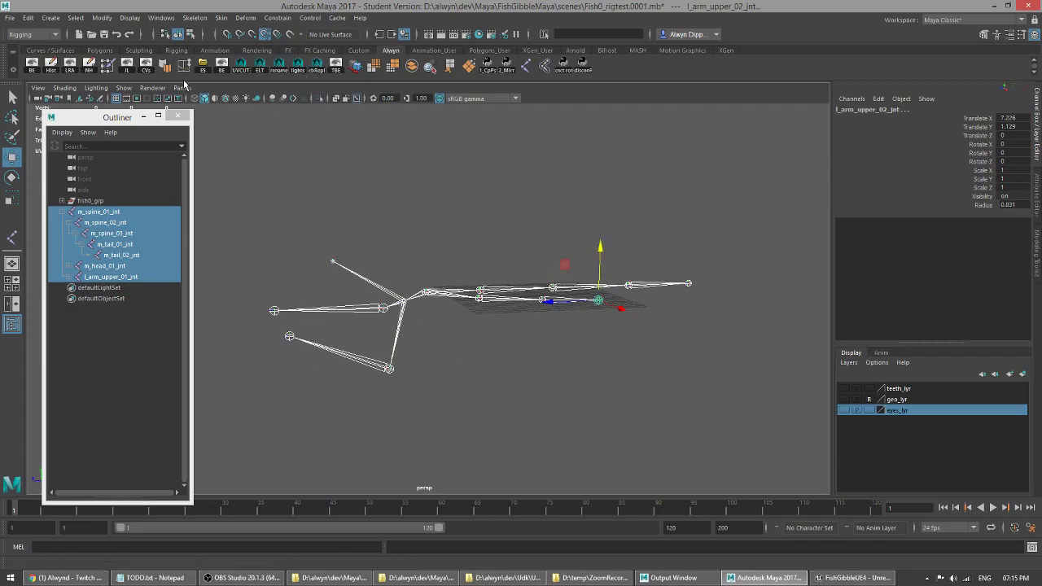
pyautogui.click(196, 18)
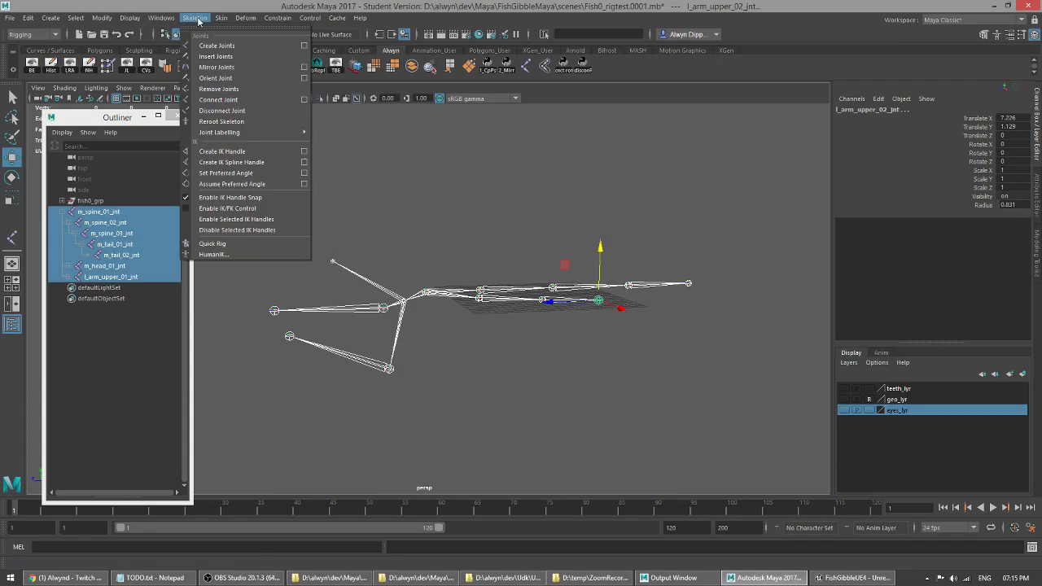
pyautogui.click(304, 77)
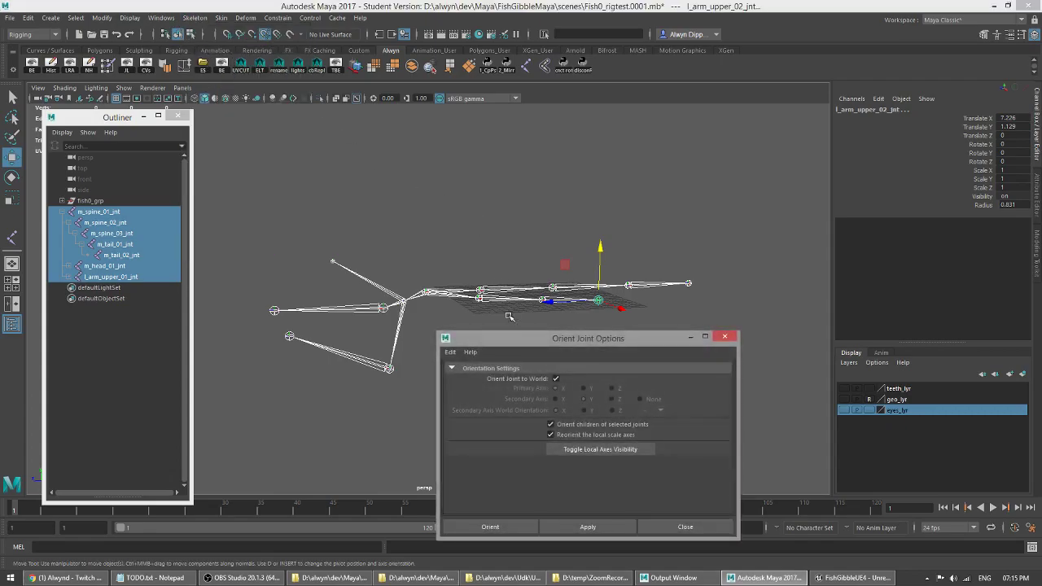
pyautogui.click(556, 379)
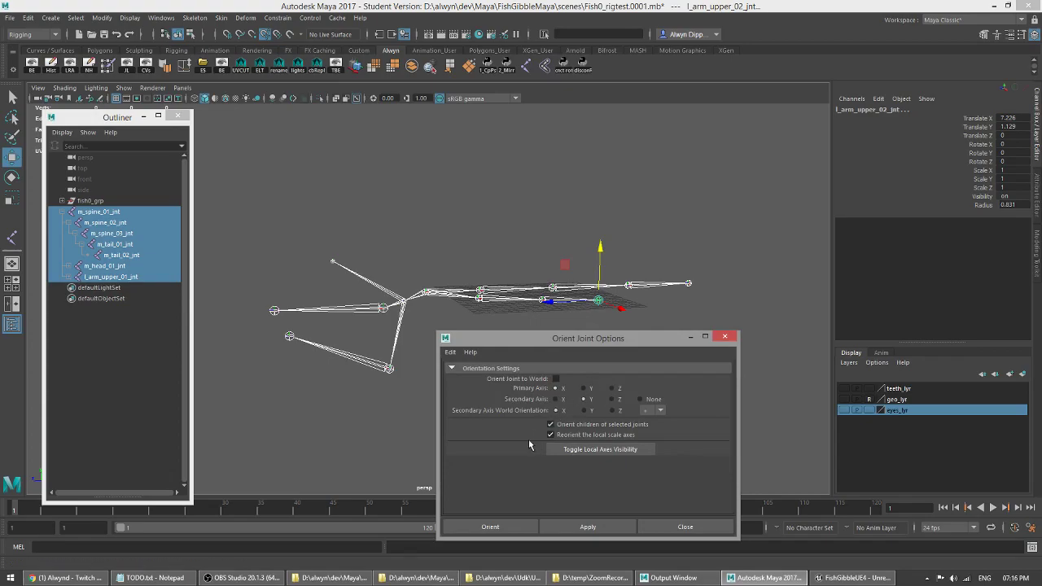
pyautogui.click(590, 526)
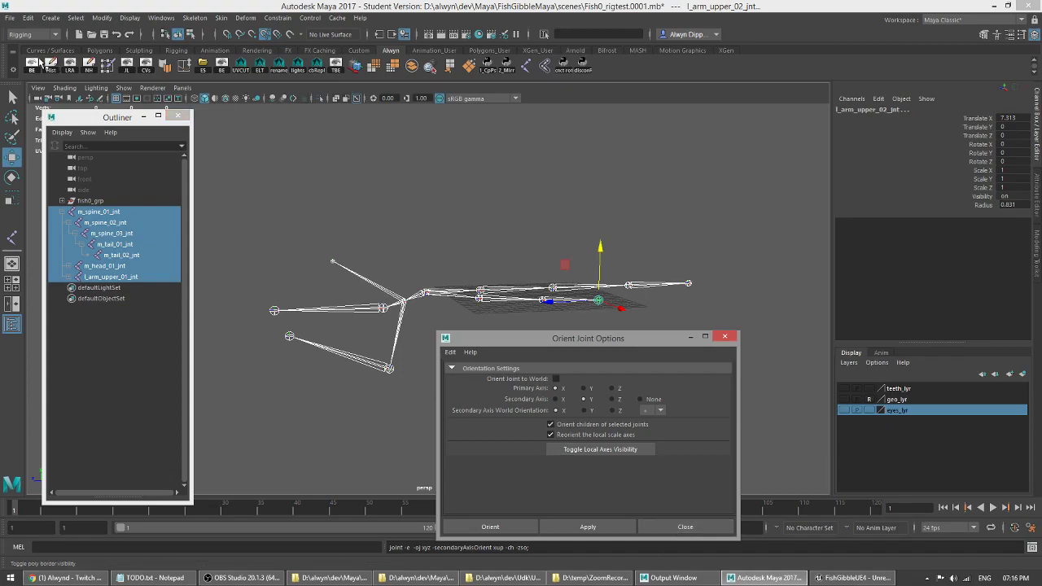
# - Display the local rotation axes on all selected joints and move the Orient Joint Options window clear of the skeleton
pyautogui.click(67, 67)
pyautogui.click(71, 70)
pyautogui.moveTo(602, 339); pyautogui.dragTo(602, 380)
pyautogui.keyDown('alt'); pyautogui.moveTo(470, 310); pyautogui.dragTo(651, 314); pyautogui.keyUp('alt')
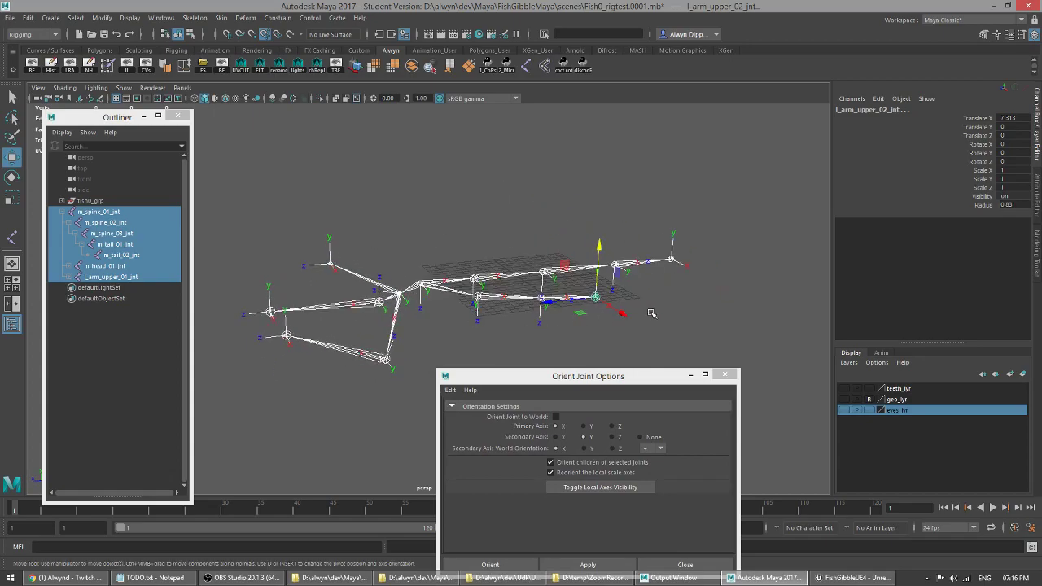
# - Orient the tail's end joint m_tail_02_jnt with Orient Joint to World enabled
pyautogui.click(672, 257)
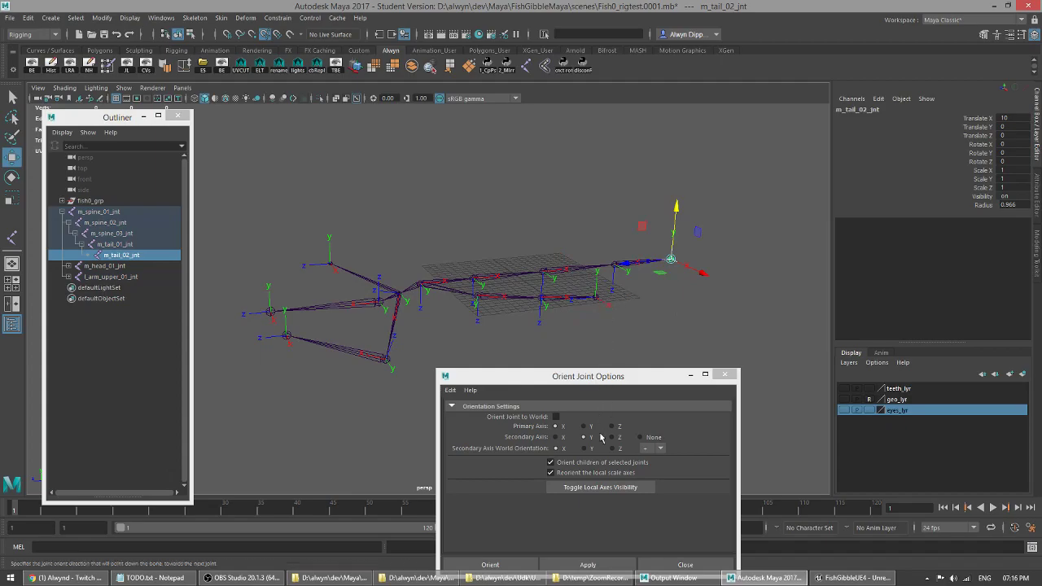
pyautogui.click(556, 416)
pyautogui.moveTo(610, 376); pyautogui.dragTo(609, 344)
pyautogui.click(588, 531)
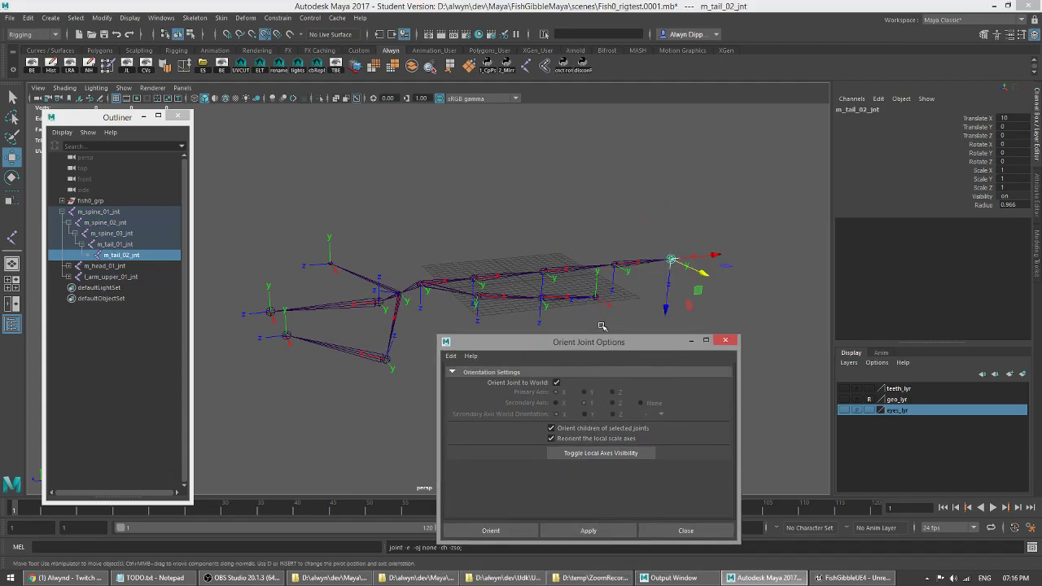
# - Apply Orient Joint to World to l_arm_upper_02_jnt, l_eye_01_jnt, the upper jaw's tip joint and m_jaw_lower_02_jnt, and clear the selection
pyautogui.click(596, 296)
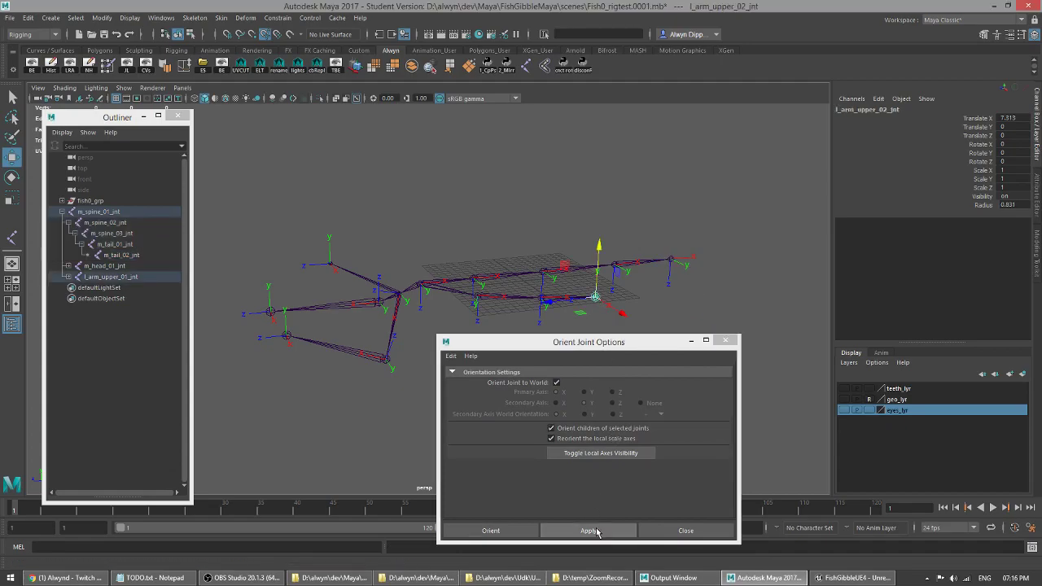
pyautogui.click(596, 530)
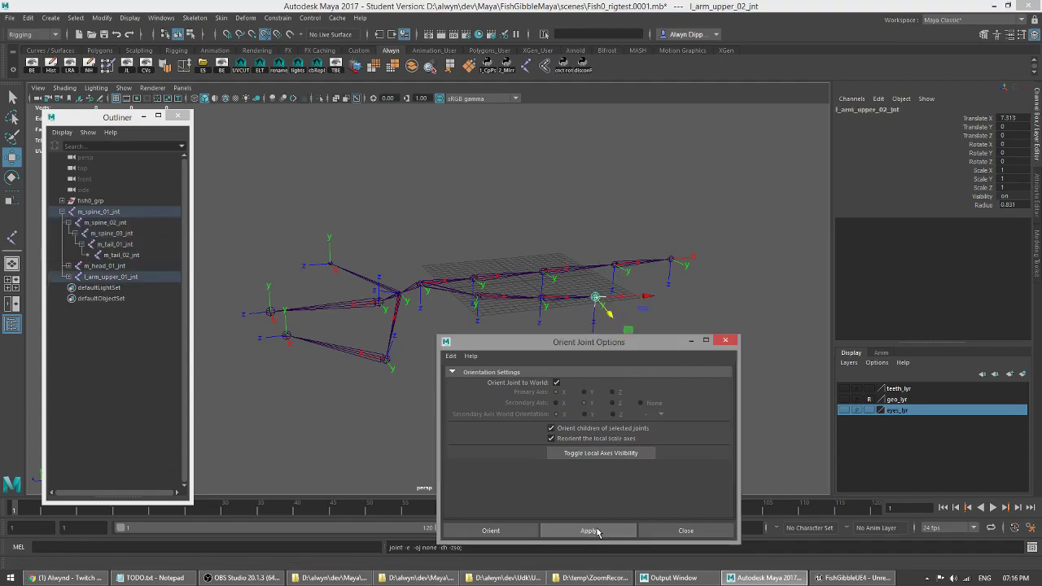
pyautogui.click(329, 267)
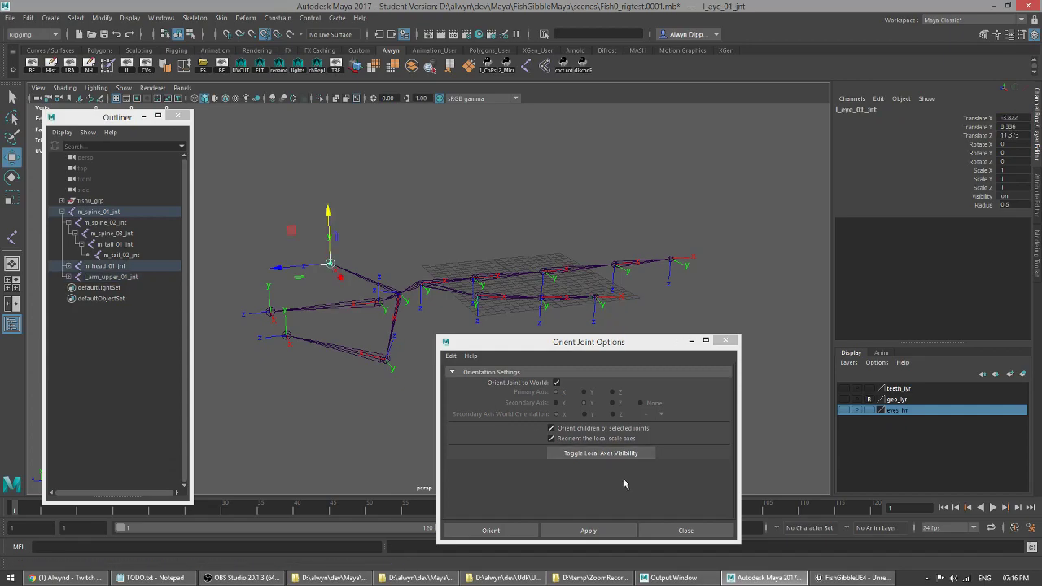
pyautogui.click(606, 531)
pyautogui.click(270, 312)
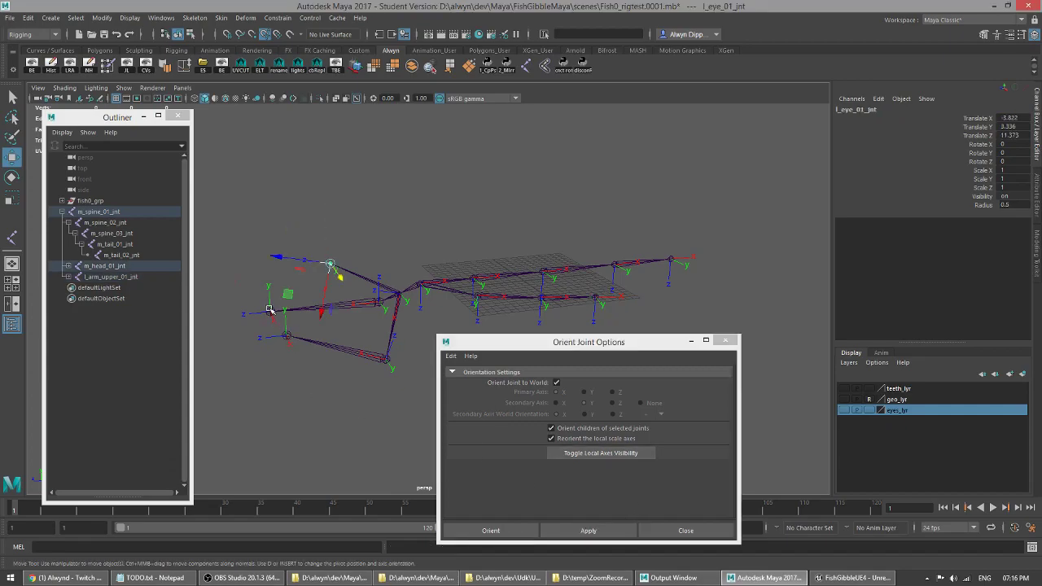
pyautogui.click(607, 531)
pyautogui.click(286, 335)
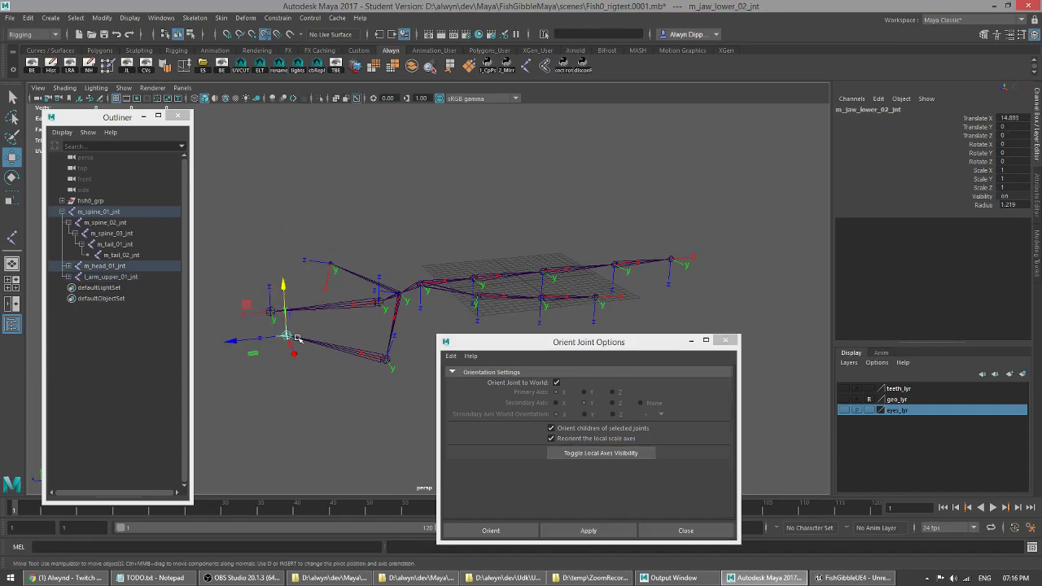
pyautogui.click(589, 531)
pyautogui.keyDown('alt'); pyautogui.moveTo(433, 273); pyautogui.dragTo(438, 261); pyautogui.keyUp('alt')
pyautogui.keyDown('alt'); pyautogui.moveTo(360, 320); pyautogui.dragTo(364, 309); pyautogui.keyUp('alt')
pyautogui.click(367, 247)
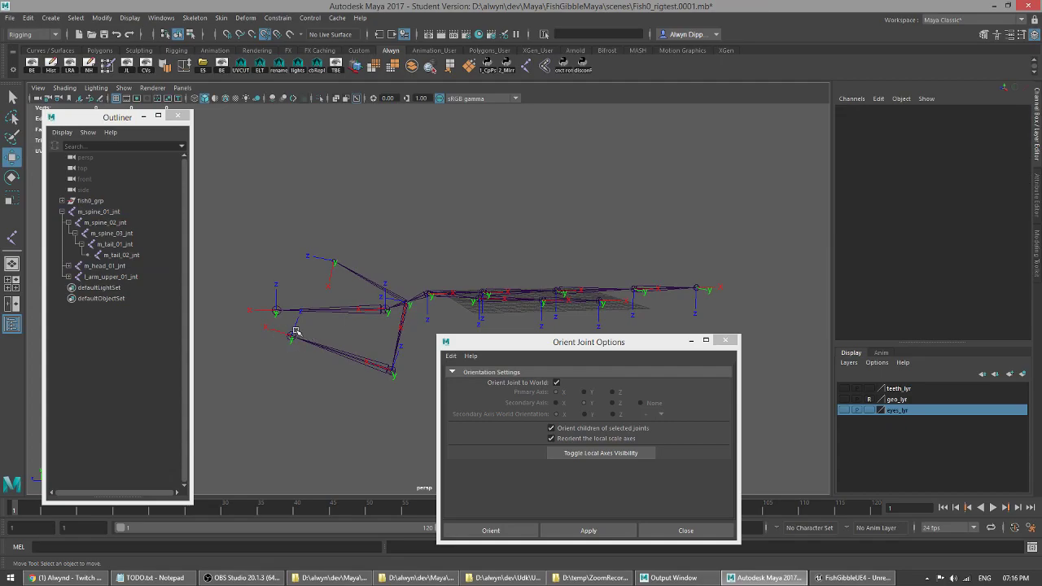
# - Apply Orient Joint to World to m_head_01_jnt and all its child joints
pyautogui.click(405, 302)
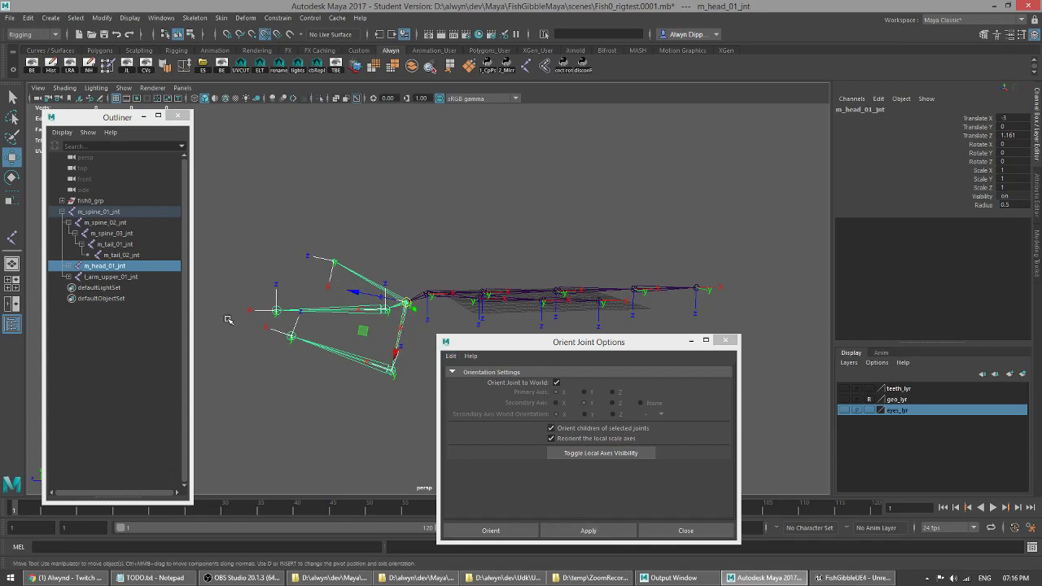
pyautogui.click(68, 222)
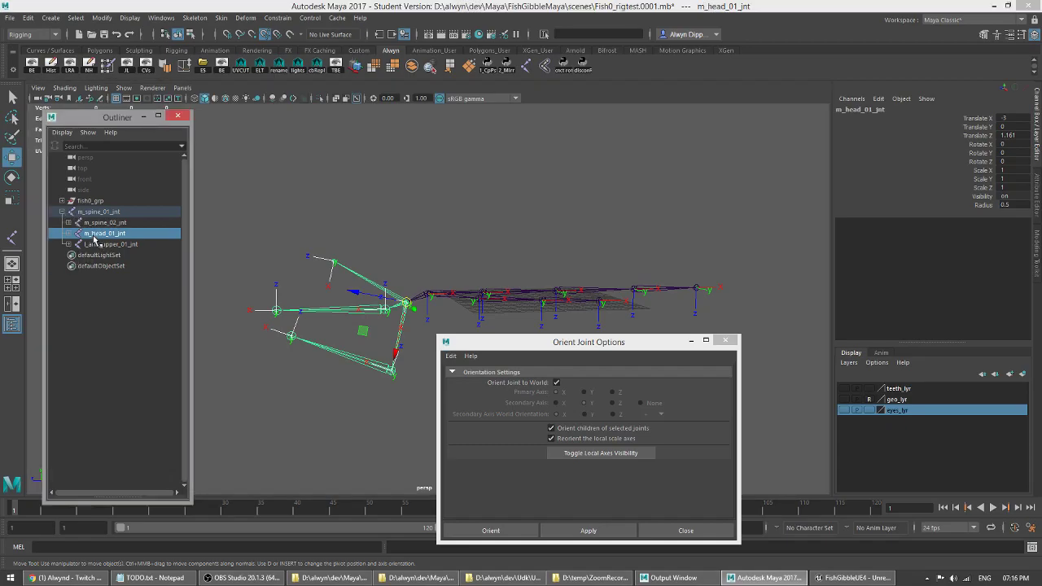
pyautogui.click(588, 531)
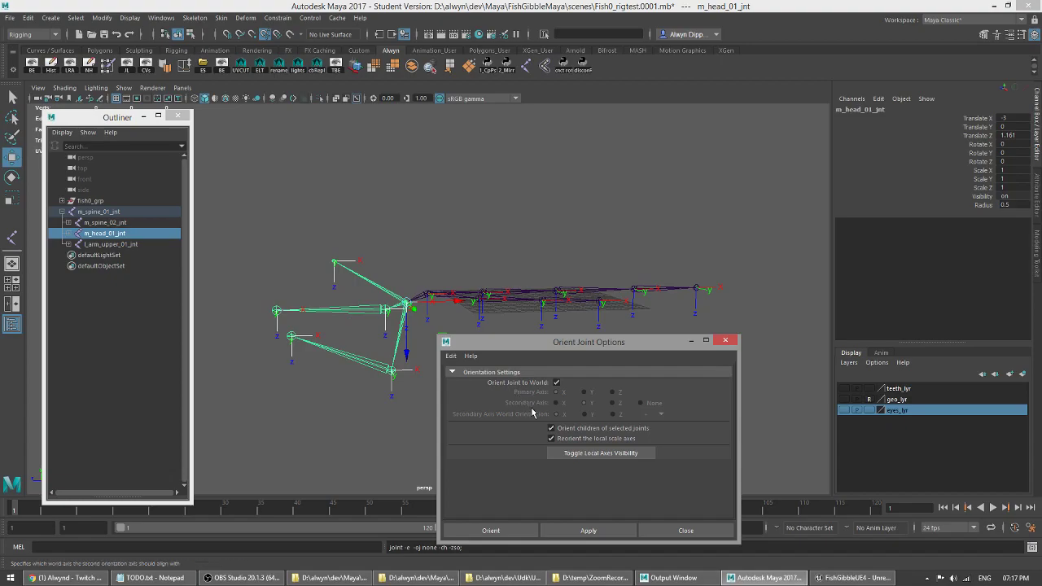
# - Apply Orient Joint to World to the fin chain from l_arm_upper_01_jnt, including its child joints
pyautogui.keyDown('alt'); pyautogui.moveTo(498, 319); pyautogui.dragTo(458, 273); pyautogui.keyUp('alt')
pyautogui.click(452, 270)
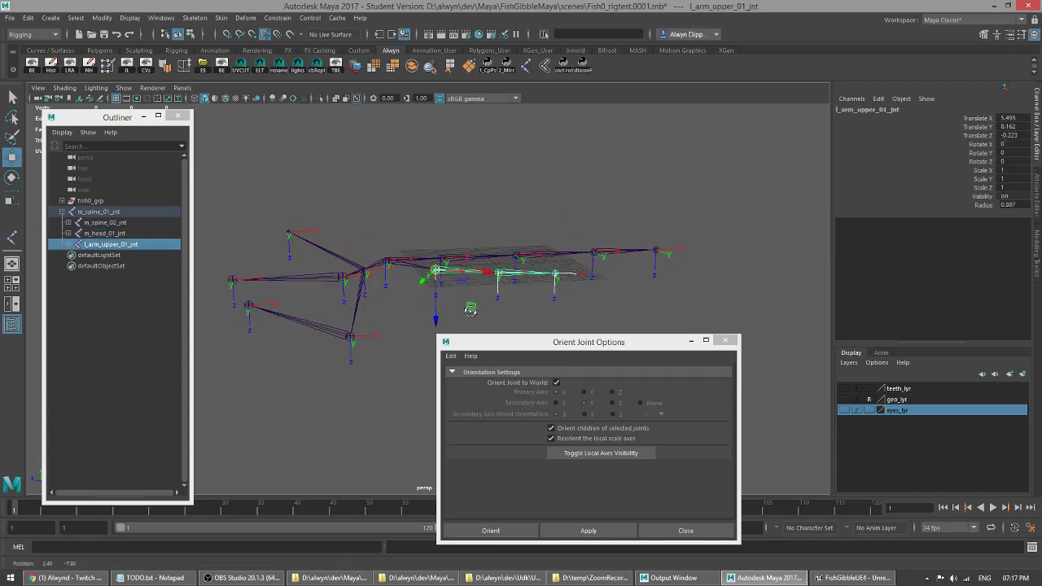
pyautogui.click(587, 530)
pyautogui.keyDown('alt'); pyautogui.moveTo(458, 391); pyautogui.dragTo(427, 383); pyautogui.keyUp('alt')
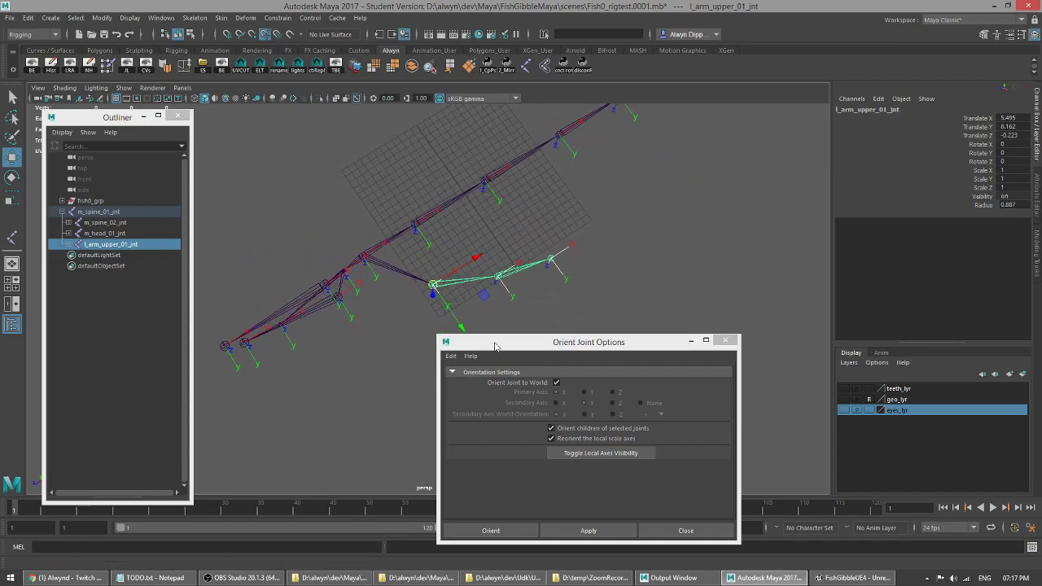
# - Reorient the fin chain from l_arm_upper_01_jnt with Orient Joint to World off, primary axis X and secondary axis Y, then clear the selection
pyautogui.click(556, 382)
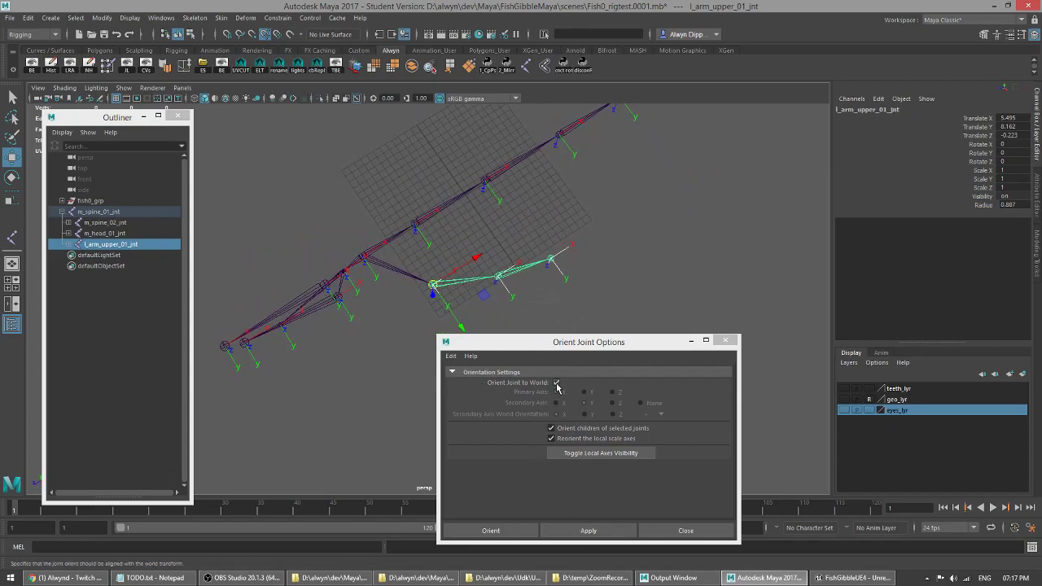
pyautogui.click(587, 530)
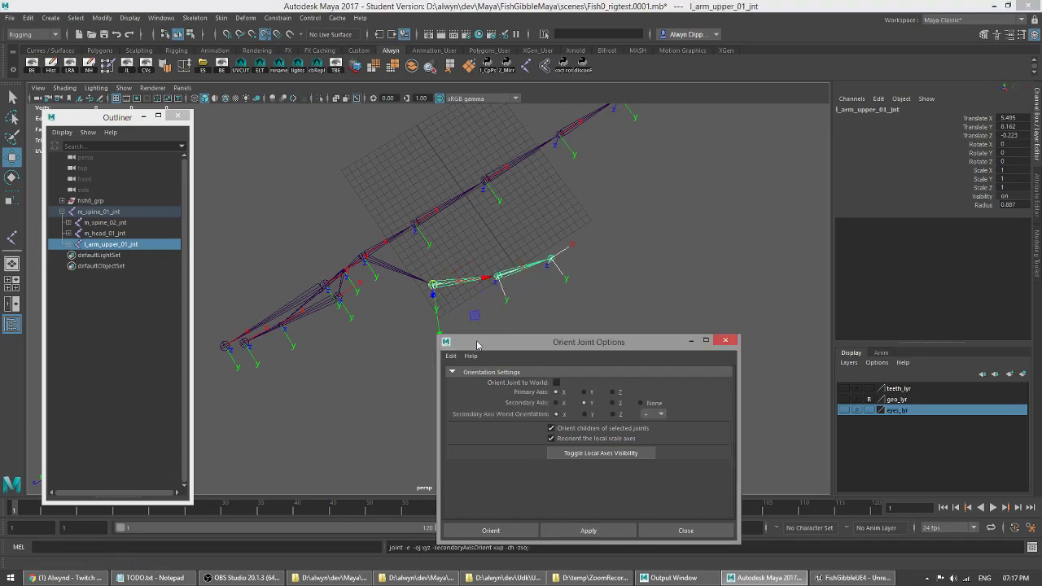
pyautogui.click(621, 301)
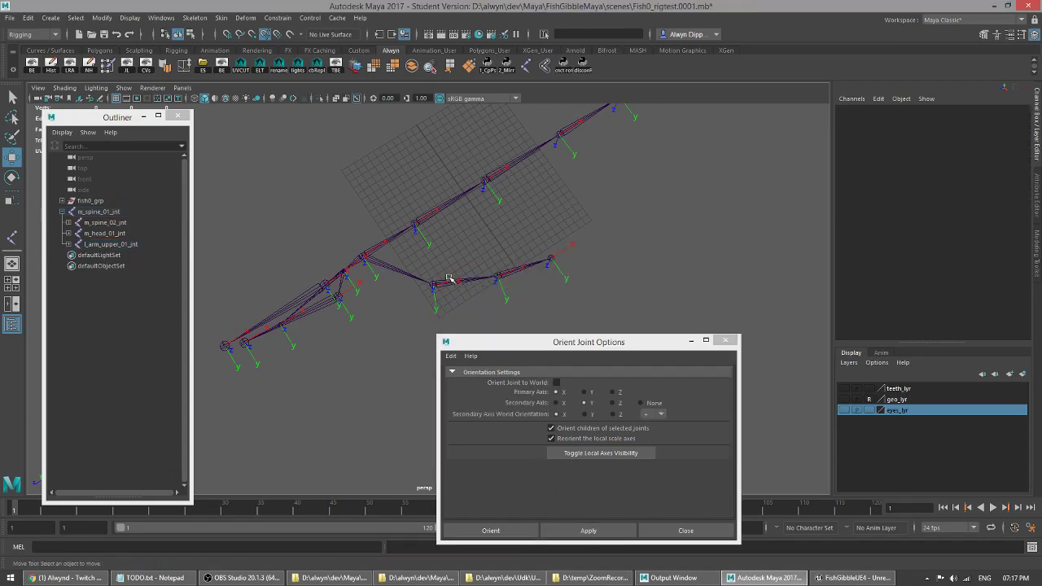
# - Re-enable Orient Joint to World and close the Orient Joint options
pyautogui.keyDown('alt'); pyautogui.moveTo(464, 289); pyautogui.dragTo(483, 251); pyautogui.keyUp('alt')
pyautogui.click(556, 382)
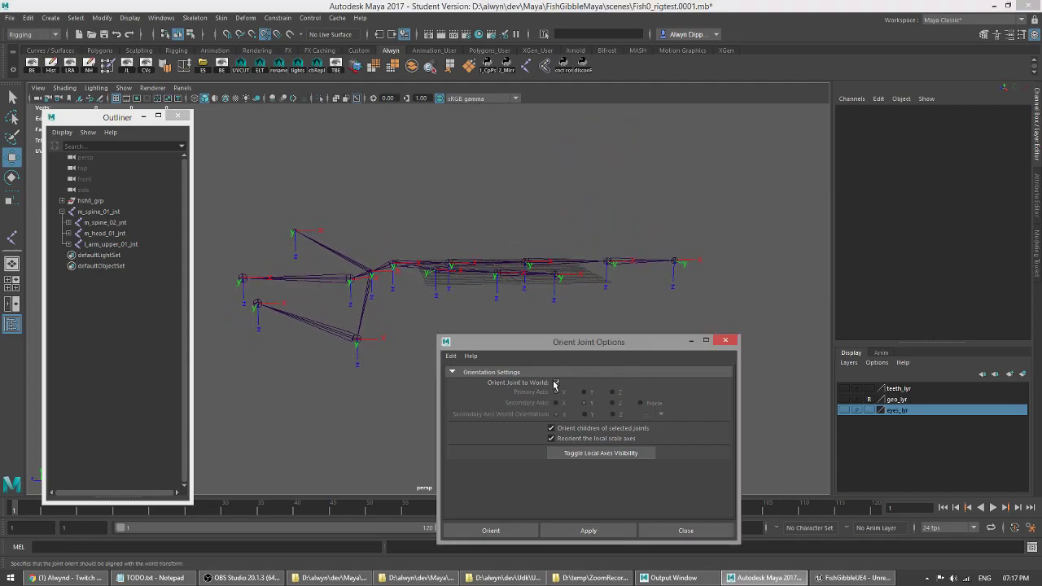
pyautogui.keyDown('alt'); pyautogui.moveTo(604, 305); pyautogui.dragTo(612, 317); pyautogui.keyUp('alt')
pyautogui.click(687, 530)
pyautogui.keyDown('alt'); pyautogui.moveTo(562, 460); pyautogui.dragTo(453, 347); pyautogui.keyUp('alt')
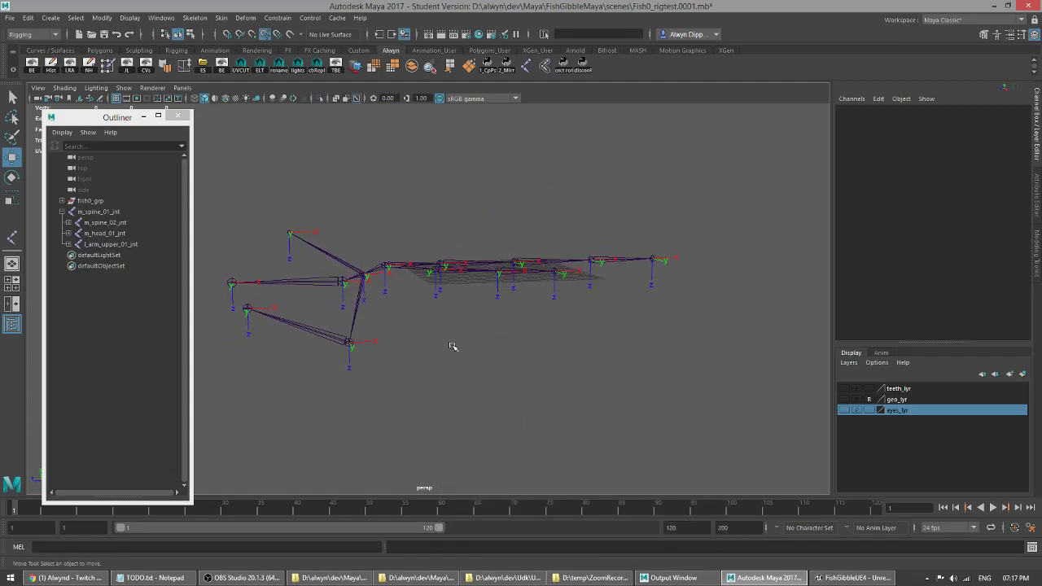
# - Select the lower jaw joint m_jaw_lower_01_jnt with the Rotate tool and inspect its rotation axes
pyautogui.click(454, 267)
pyautogui.press('e')
pyautogui.moveTo(519, 362)
pyautogui.keyDown('alt'); pyautogui.mouseDown()
pyautogui.moveTo(560, 366)
pyautogui.moveTo(519, 358)
pyautogui.mouseUp(); pyautogui.keyUp('alt')
pyautogui.click(342, 342)
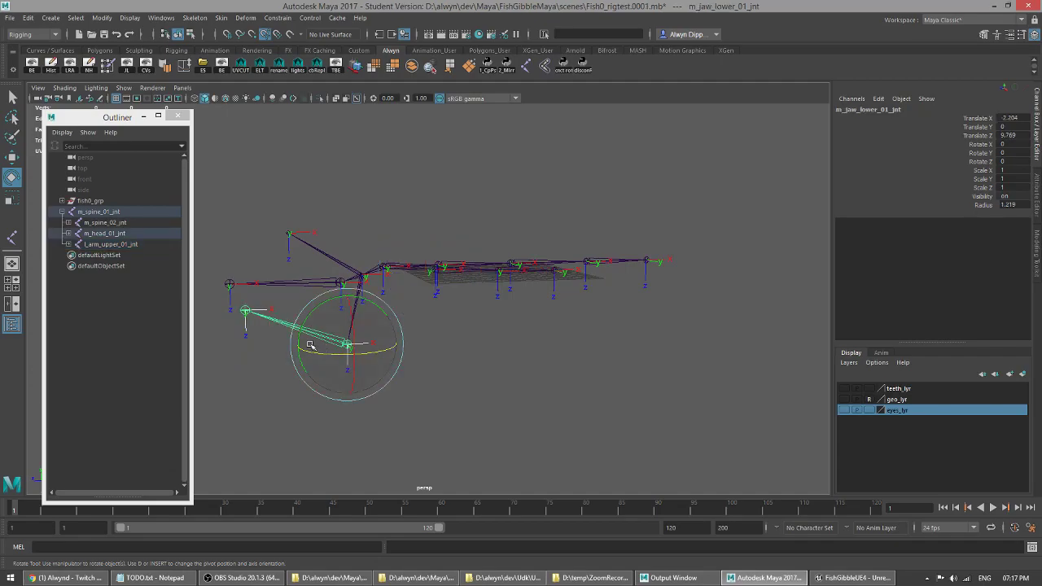
pyautogui.keyDown('alt'); pyautogui.moveTo(539, 356); pyautogui.dragTo(538, 355); pyautogui.keyUp('alt')
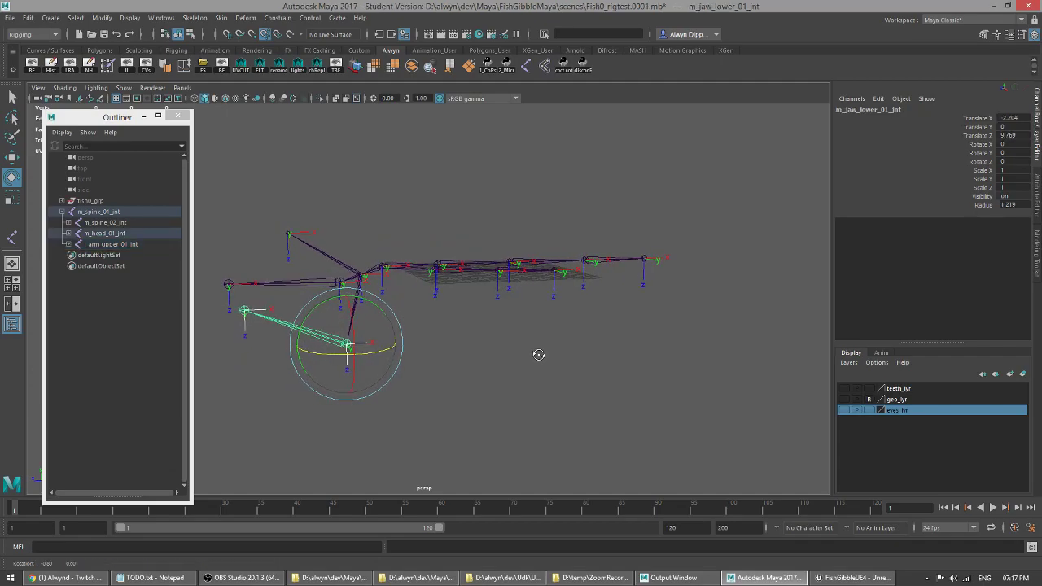
# - Expand the m_head_01_jnt hierarchy, test-rotate the head joint with its children, and undo the rotations
pyautogui.click(68, 233)
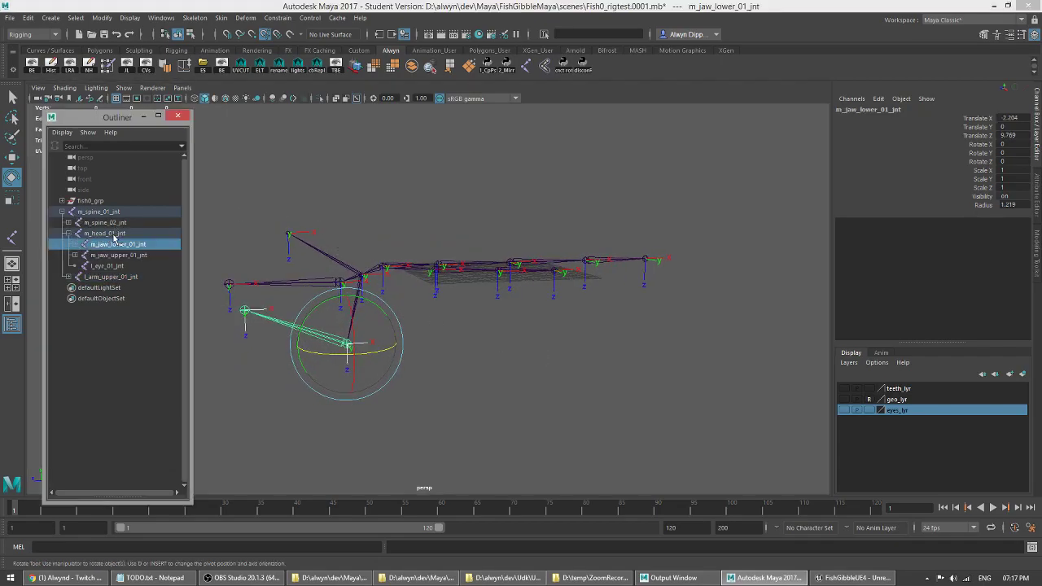
pyautogui.click(104, 234)
pyautogui.moveTo(396, 283); pyautogui.dragTo(370, 293)
pyautogui.hotkey('ctrl', 'z')
pyautogui.hotkey('ctrl', 'z')
pyautogui.hotkey('ctrl', 'z')
pyautogui.hotkey('ctrl', 'z')
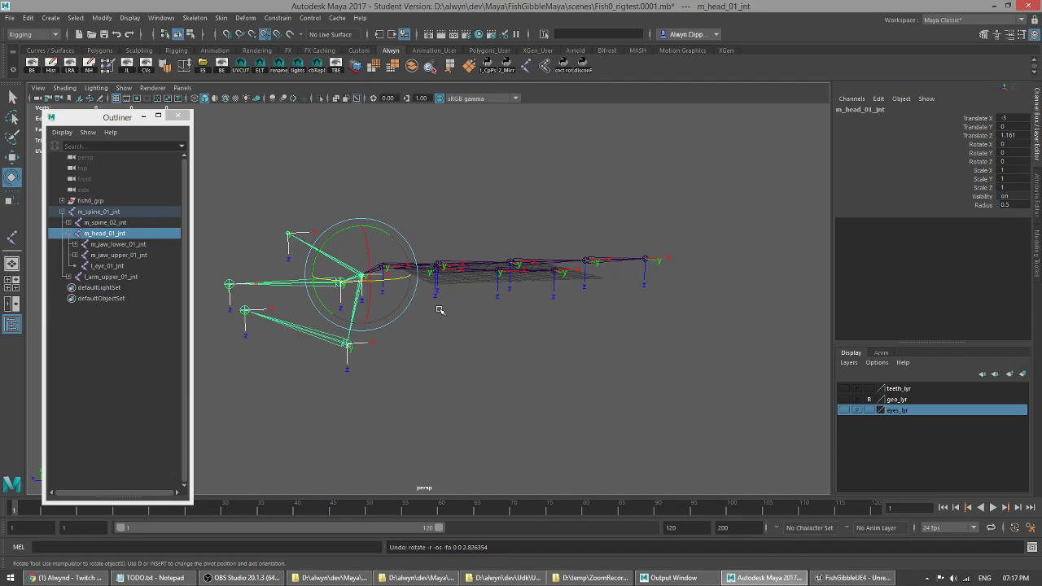
# - Examine the local axes of l_eye_01_jnt and of the spine, jaw and fin joints from several angles
pyautogui.click(383, 266)
pyautogui.click(350, 250)
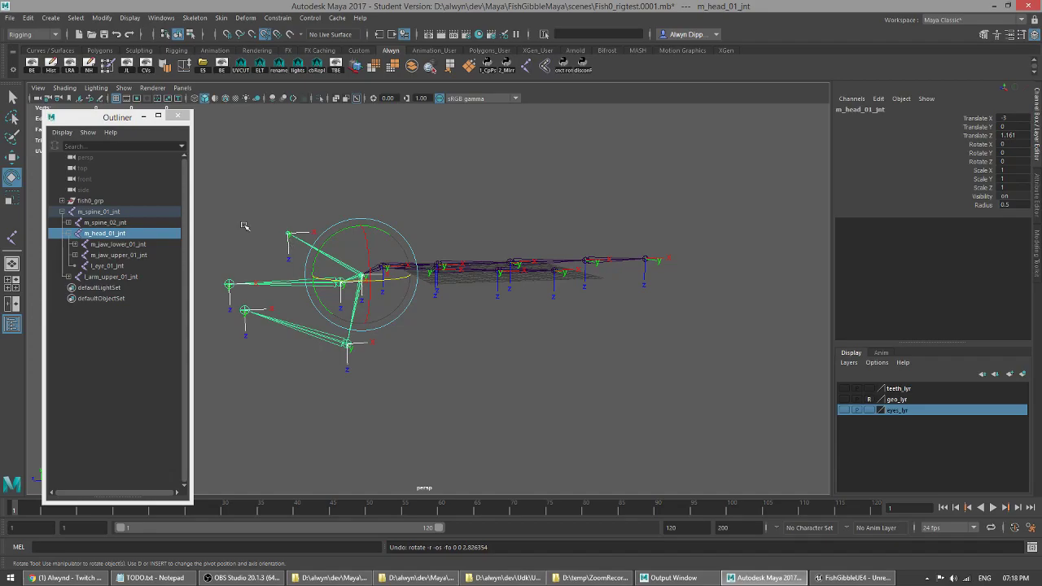
pyautogui.click(287, 233)
pyautogui.moveTo(495, 377)
pyautogui.keyDown('alt'); pyautogui.mouseDown()
pyautogui.moveTo(600, 399)
pyautogui.moveTo(488, 380)
pyautogui.mouseUp(); pyautogui.keyUp('alt')
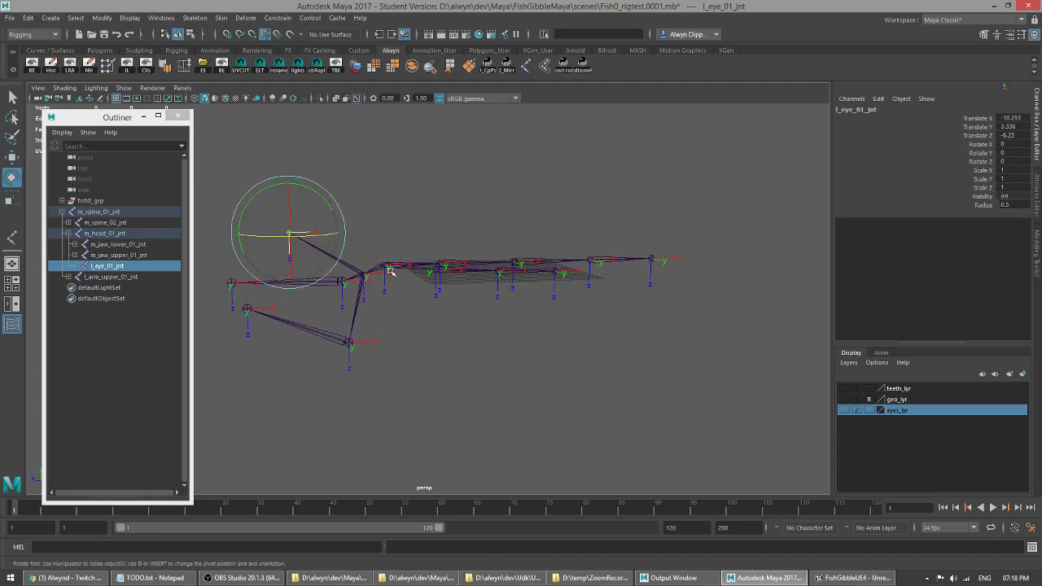
pyautogui.click(491, 361)
pyautogui.keyDown('alt'); pyautogui.moveTo(490, 361); pyautogui.dragTo(473, 334); pyautogui.keyUp('alt')
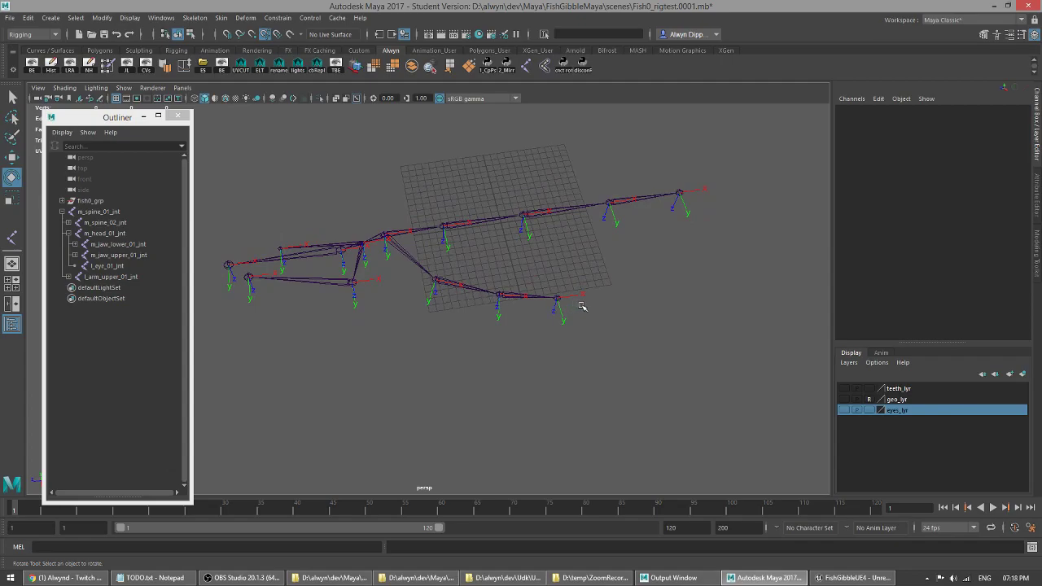
pyautogui.keyDown('alt'); pyautogui.moveTo(431, 340); pyautogui.dragTo(444, 285); pyautogui.keyUp('alt')
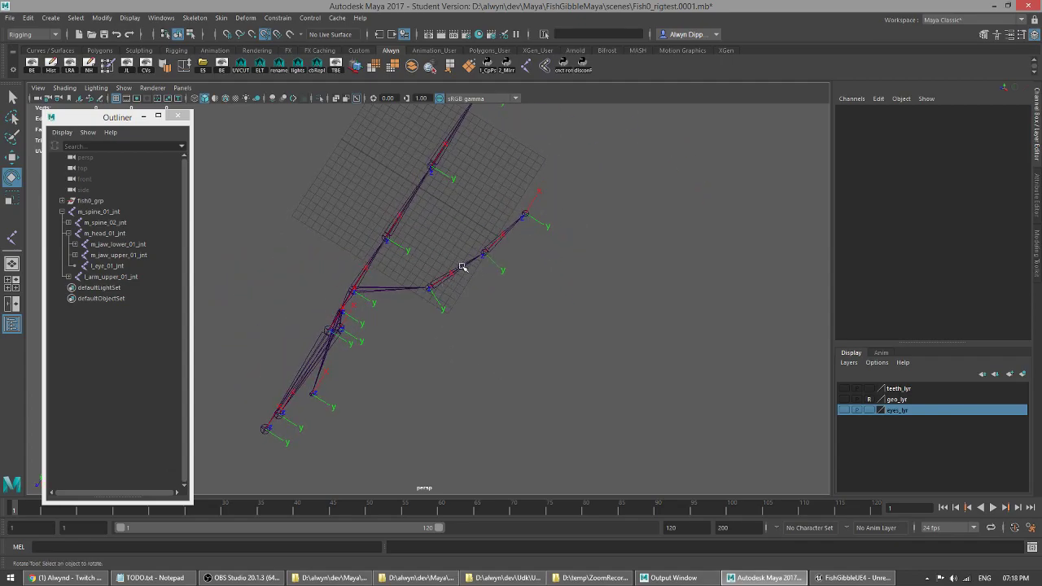
pyautogui.moveTo(518, 367)
pyautogui.keyDown('alt'); pyautogui.mouseDown()
pyautogui.moveTo(484, 302)
pyautogui.moveTo(446, 321)
pyautogui.moveTo(479, 298)
pyautogui.moveTo(458, 318)
pyautogui.moveTo(461, 337)
pyautogui.moveTo(472, 340)
pyautogui.moveTo(456, 310)
pyautogui.moveTo(538, 362)
pyautogui.mouseUp(); pyautogui.keyUp('alt')
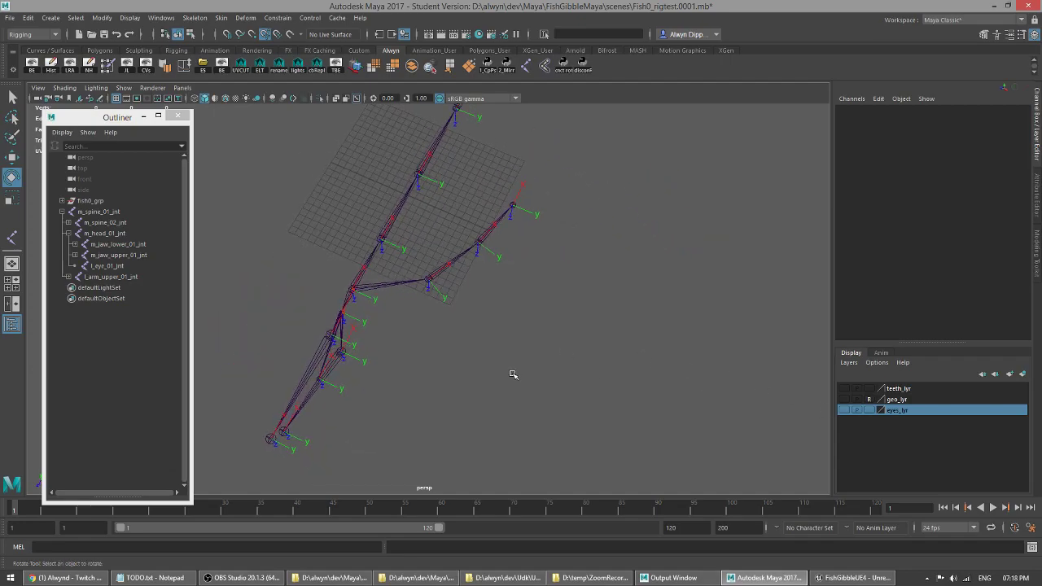
# - Show the eyes_lyr, geo_lyr and teeth_lyr display layers and save the scene
pyautogui.click(844, 410)
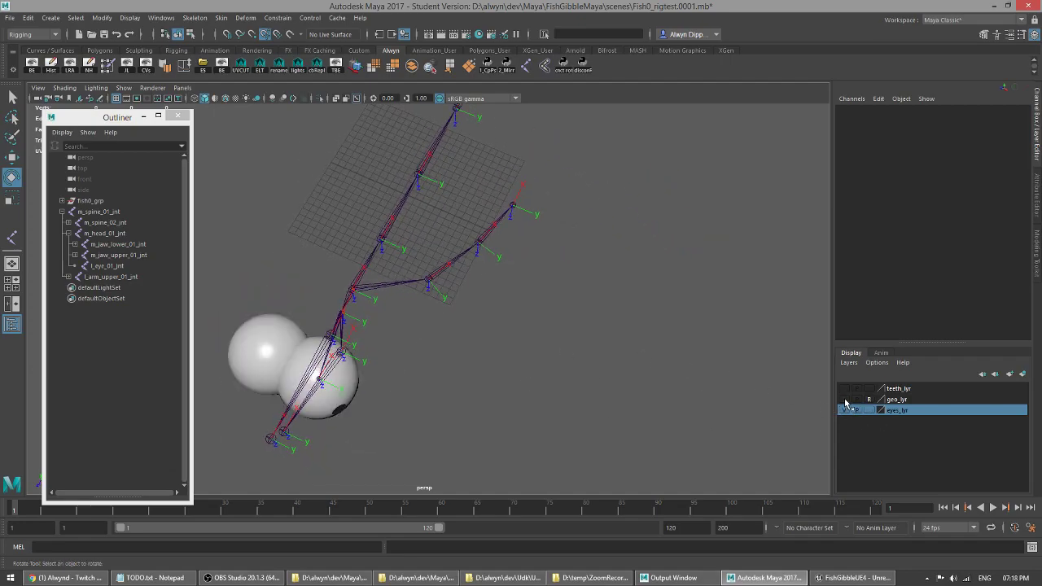
pyautogui.click(845, 399)
pyautogui.click(844, 388)
pyautogui.keyDown('alt'); pyautogui.moveTo(554, 391); pyautogui.dragTo(456, 346); pyautogui.keyUp('alt')
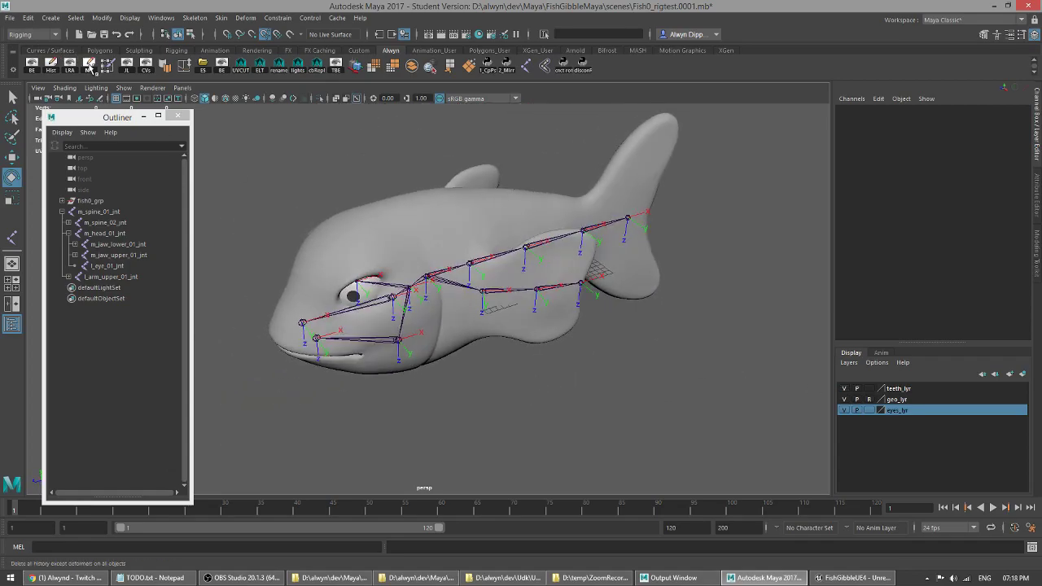
pyautogui.hotkey('ctrl', 's')
# - Mirror the fin chain from l_arm_upper_01_jnt across YZ with the Behavior function, replacing l_ with r_ in the names
pyautogui.keyDown('alt'); pyautogui.moveTo(540, 385); pyautogui.dragTo(635, 414); pyautogui.keyUp('alt')
pyautogui.keyDown('alt'); pyautogui.moveTo(550, 267); pyautogui.dragTo(578, 328); pyautogui.keyUp('alt')
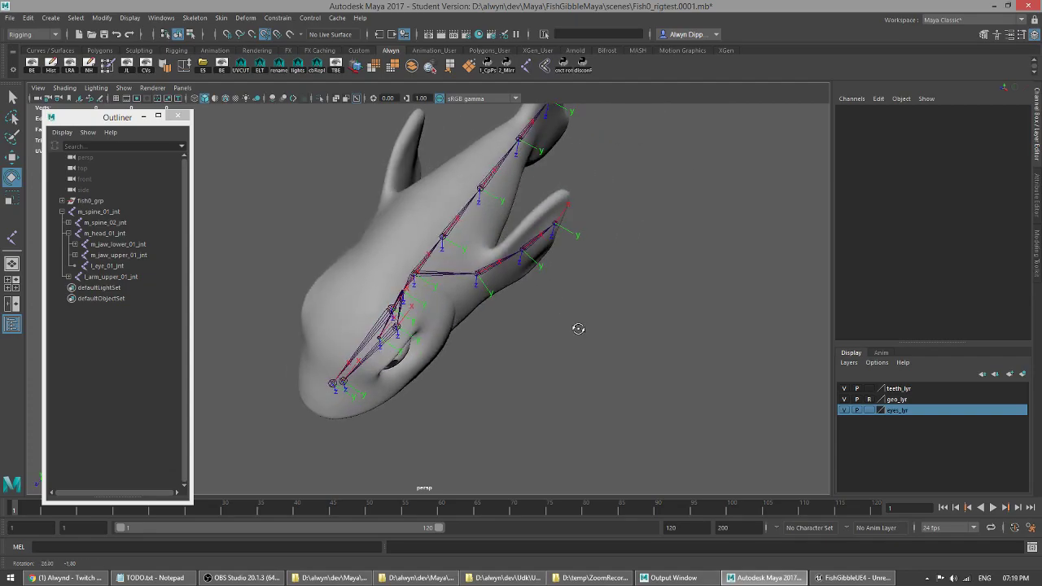
pyautogui.click(455, 277)
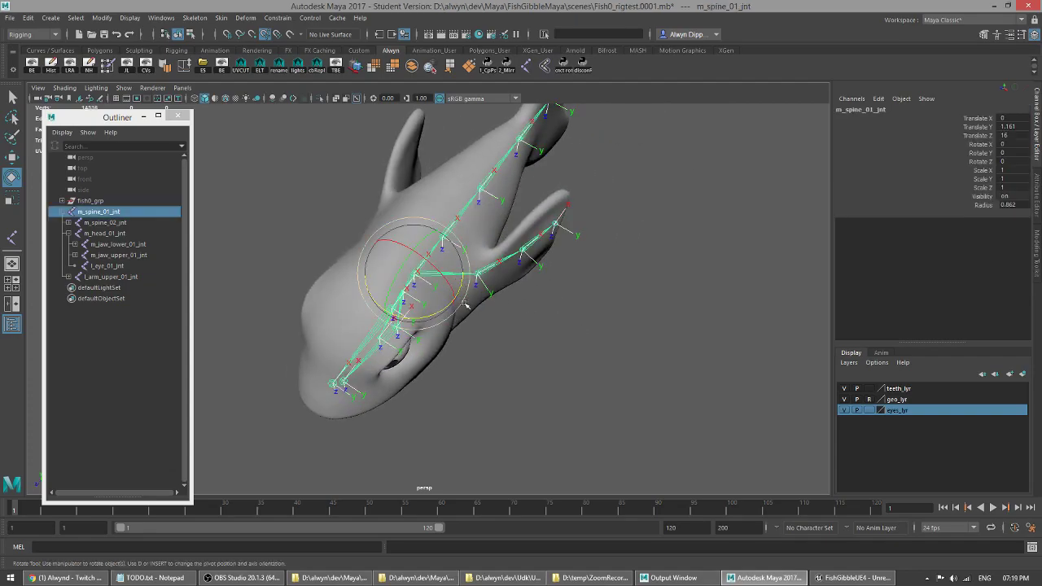
pyautogui.press('q')
pyautogui.click(481, 274)
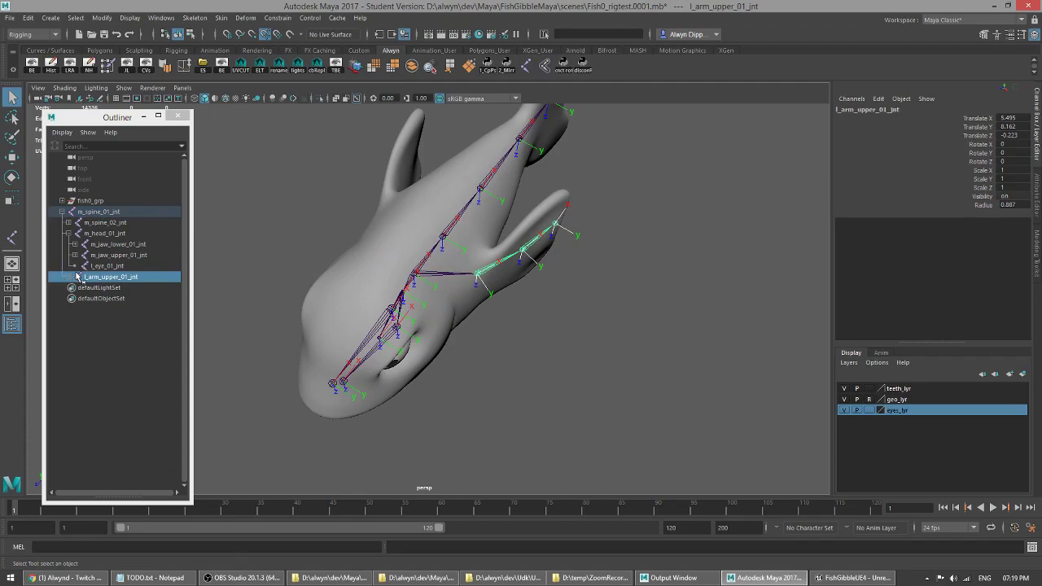
pyautogui.click(196, 17)
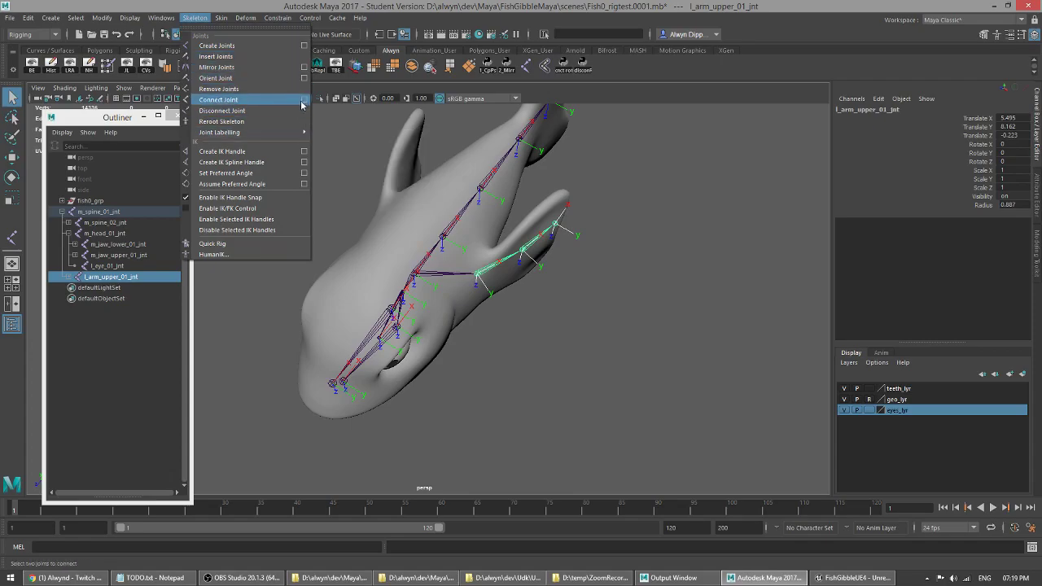
pyautogui.click(304, 69)
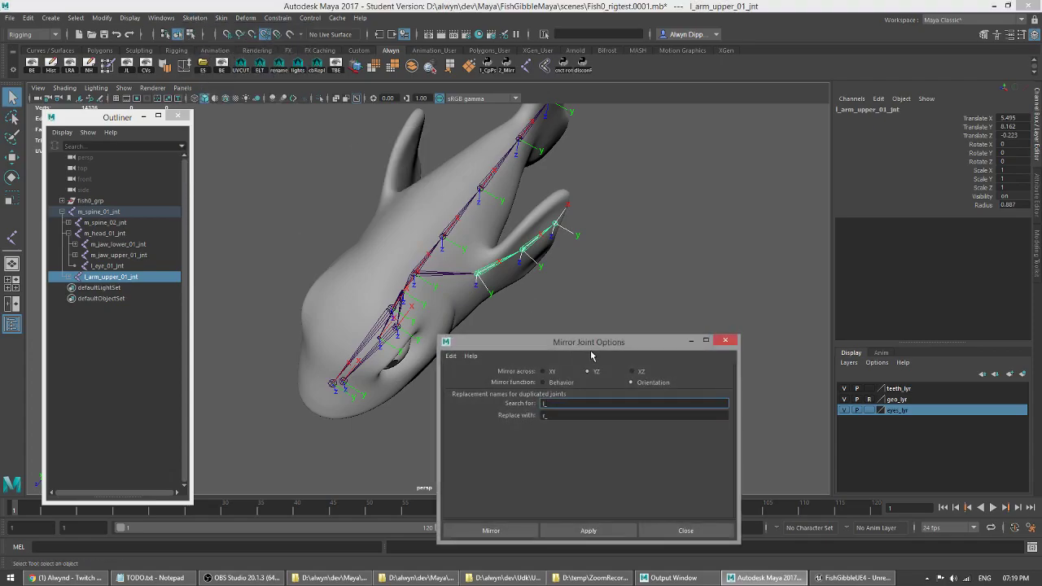
pyautogui.moveTo(590, 343); pyautogui.dragTo(674, 284)
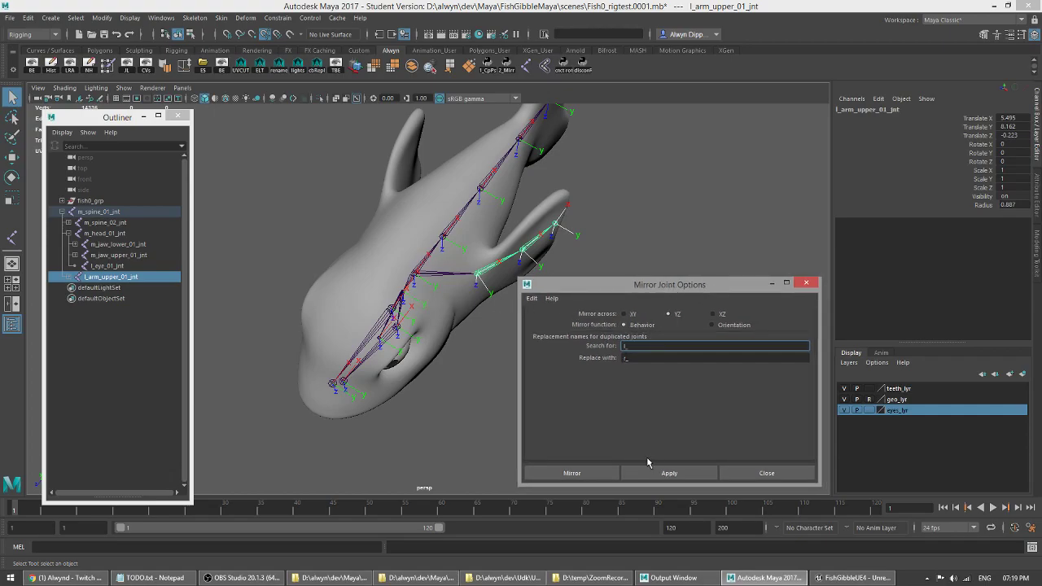
pyautogui.click(668, 473)
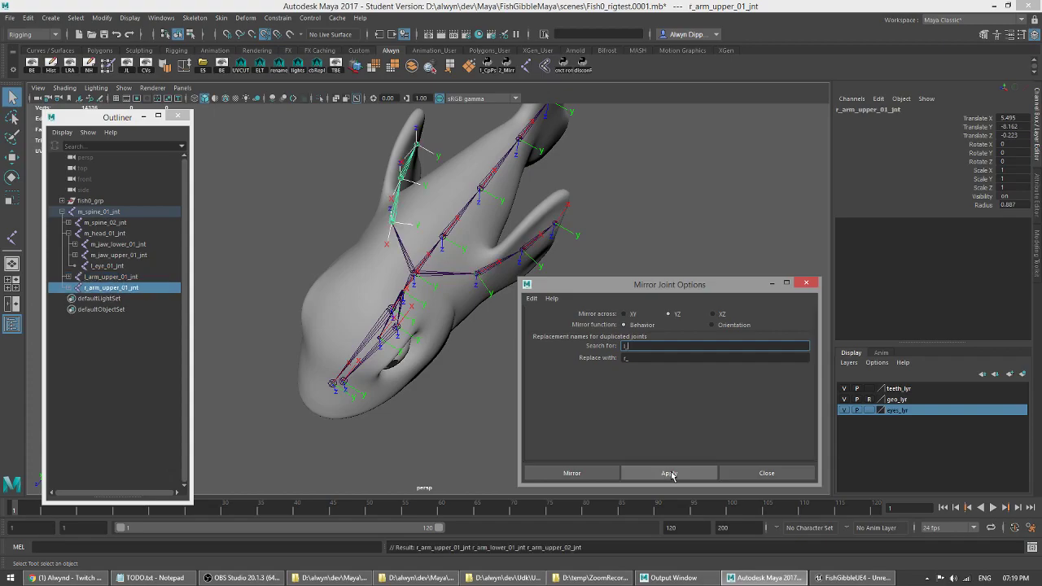
# - Select l_arm_upper_01_jnt and r_arm_upper_01_jnt together and test-rotate both fin chains
pyautogui.keyDown('alt'); pyautogui.moveTo(381, 429); pyautogui.dragTo(466, 328); pyautogui.keyUp('alt')
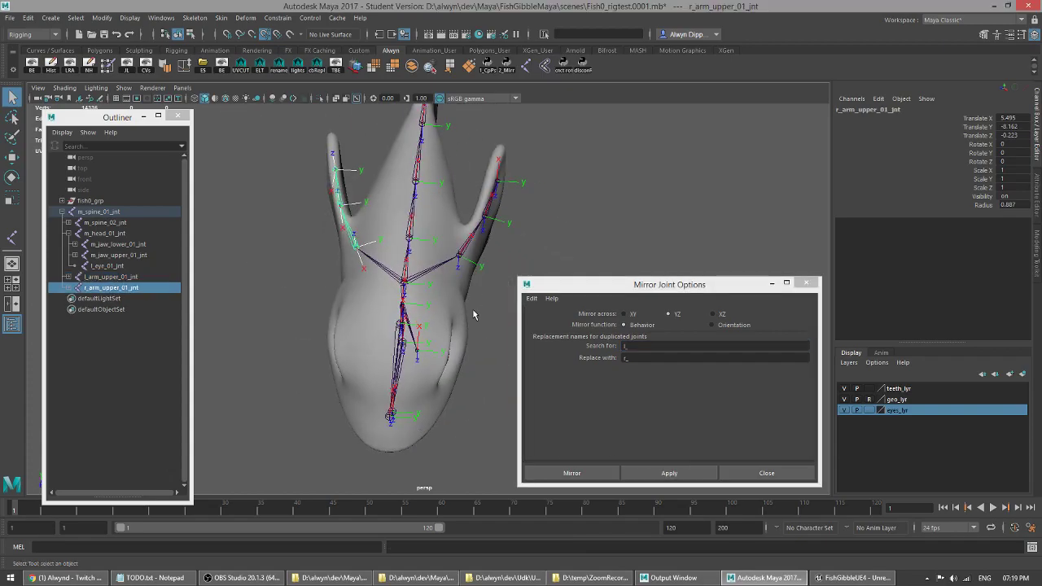
pyautogui.keyDown('shift'); pyautogui.click(465, 242); pyautogui.keyUp('shift')
pyautogui.press('e')
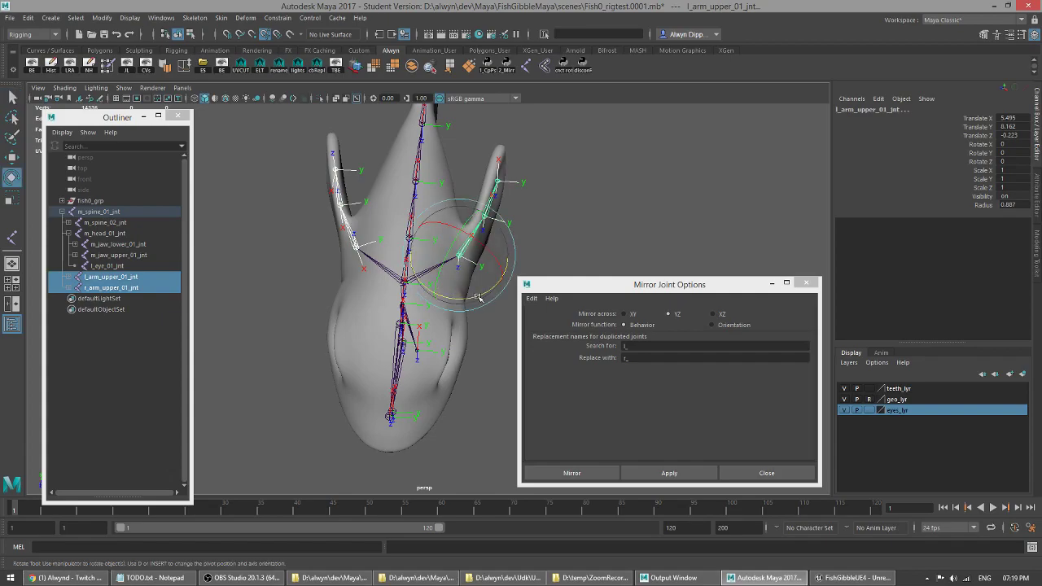
pyautogui.press('Down')
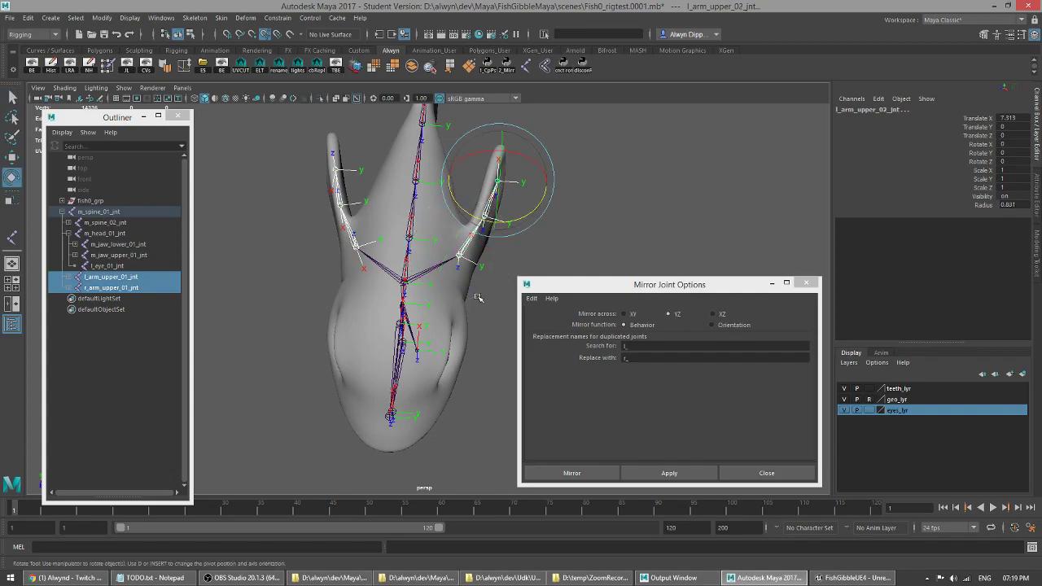
pyautogui.click(467, 244)
pyautogui.keyDown('shift'); pyautogui.click(350, 233); pyautogui.keyUp('shift')
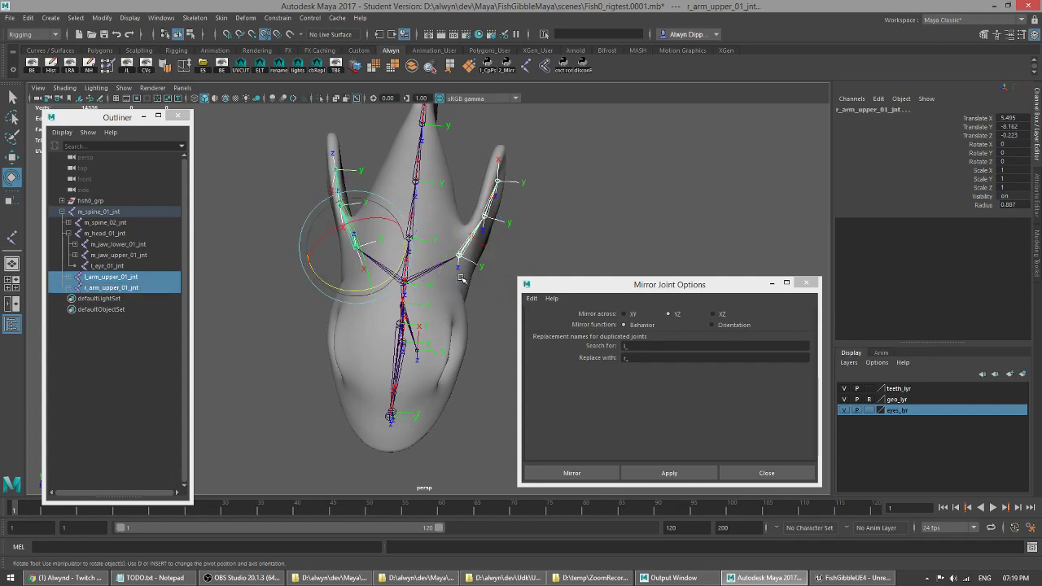
pyautogui.moveTo(393, 276); pyautogui.dragTo(339, 274)
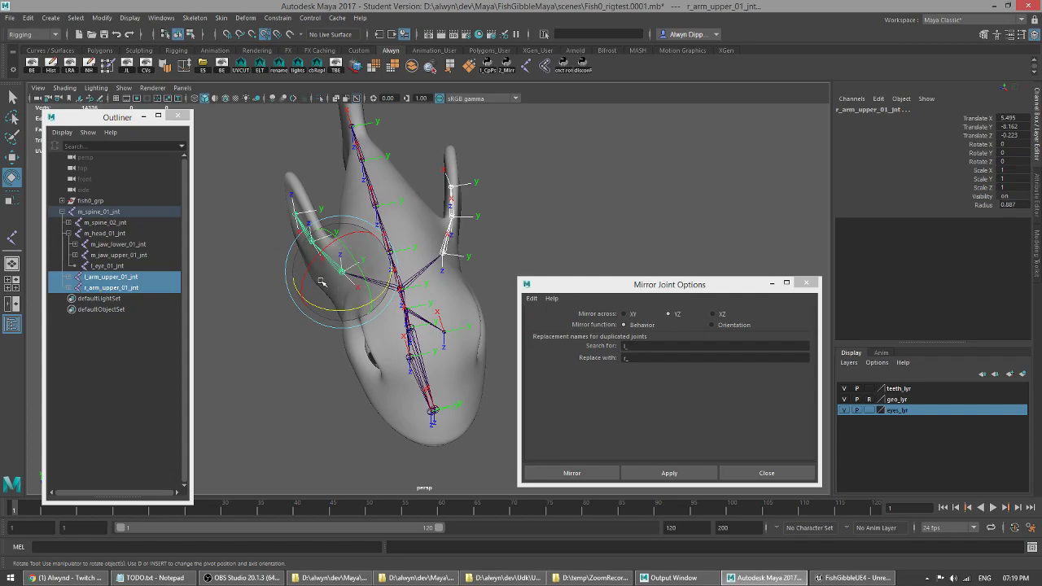
pyautogui.moveTo(355, 309); pyautogui.dragTo(401, 334)
pyautogui.moveTo(353, 291)
pyautogui.mouseDown()
pyautogui.moveTo(319, 288)
pyautogui.moveTo(377, 288)
pyautogui.moveTo(356, 291)
pyautogui.mouseUp()
# - Undo the test rotations and the Behavior-mirrored fin chain
pyautogui.hotkey('ctrl', 'z')
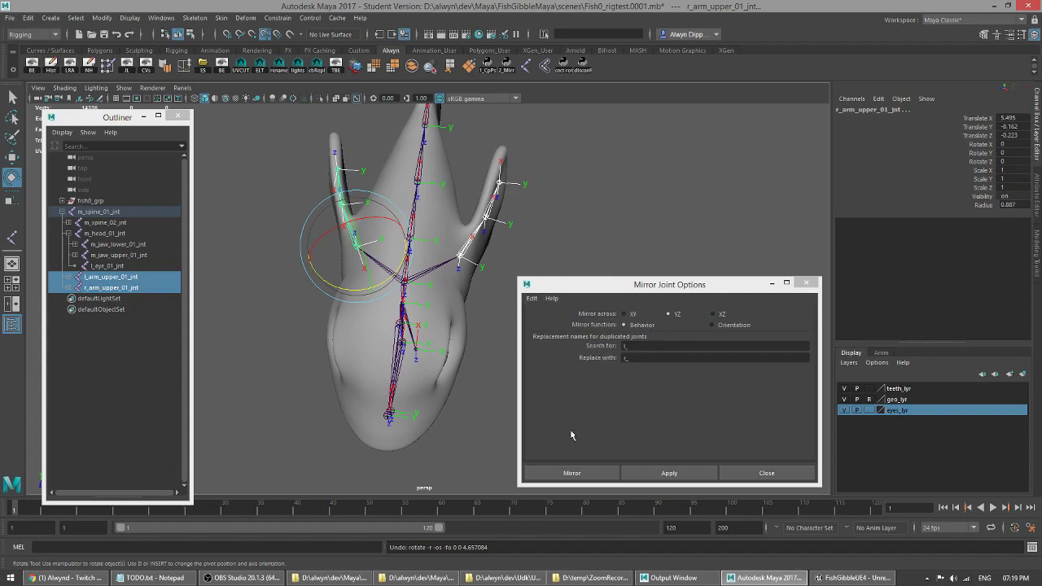
pyautogui.hotkey('ctrl', 'z')
pyautogui.hotkey('ctrl', 'z')
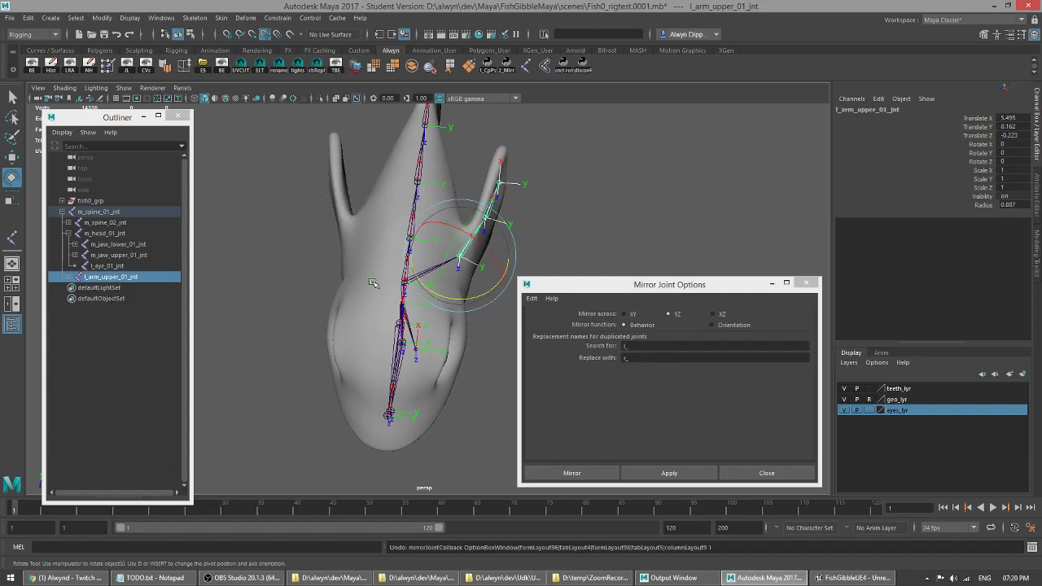
# - Mirror the fin chain from l_arm_upper_01_jnt across YZ with the Orientation function, replacing l_ with r_ in the names
pyautogui.click(728, 326)
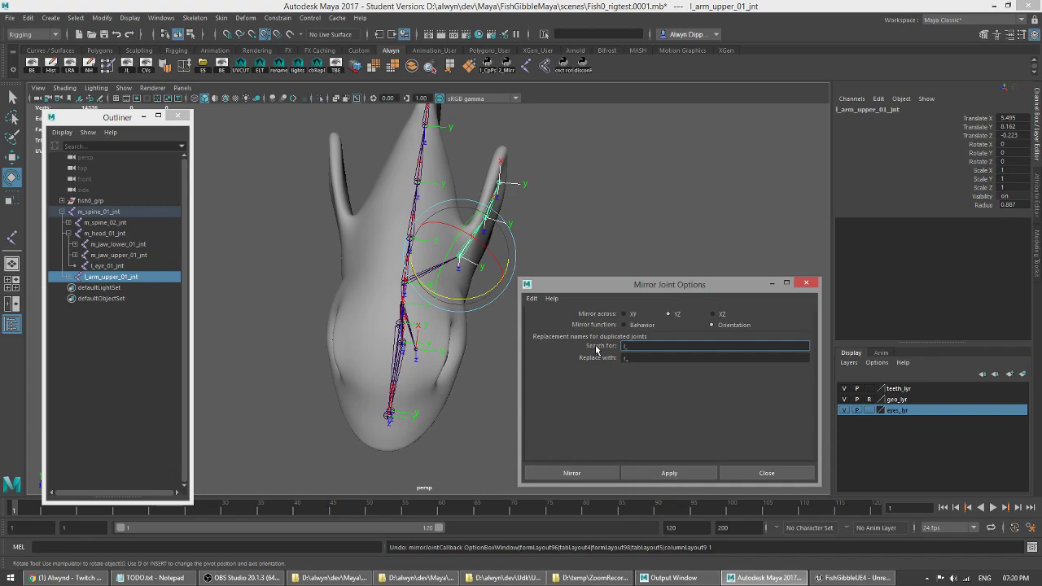
pyautogui.click(571, 473)
pyautogui.keyDown('alt'); pyautogui.moveTo(539, 376); pyautogui.dragTo(436, 364); pyautogui.keyUp('alt')
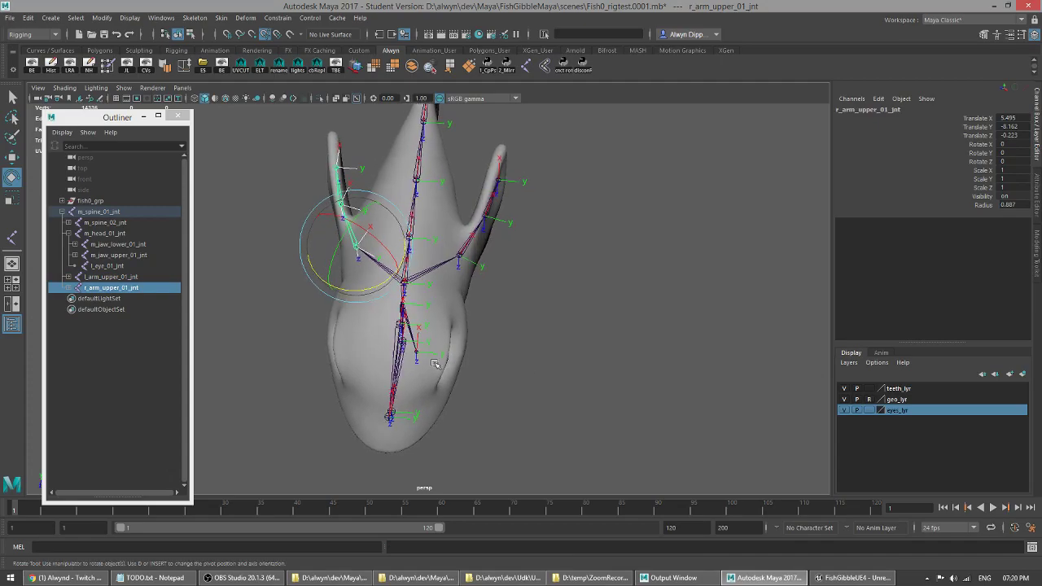
# - Select l_arm_upper_01_jnt and r_arm_upper_01_jnt together, test-rotate the Orientation-mirrored fin chains and undo the rotation
pyautogui.click(70, 289)
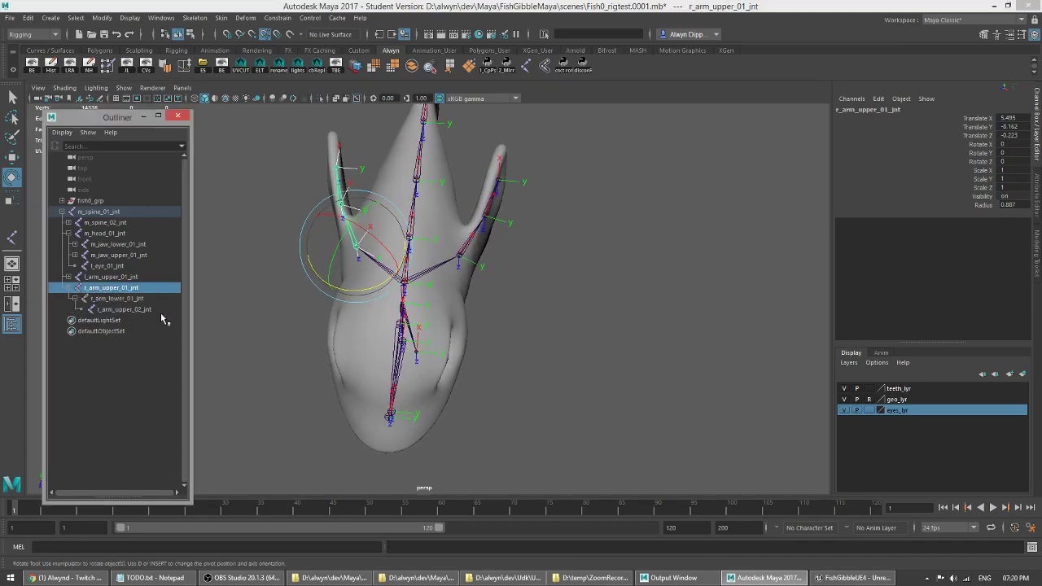
pyautogui.click(468, 244)
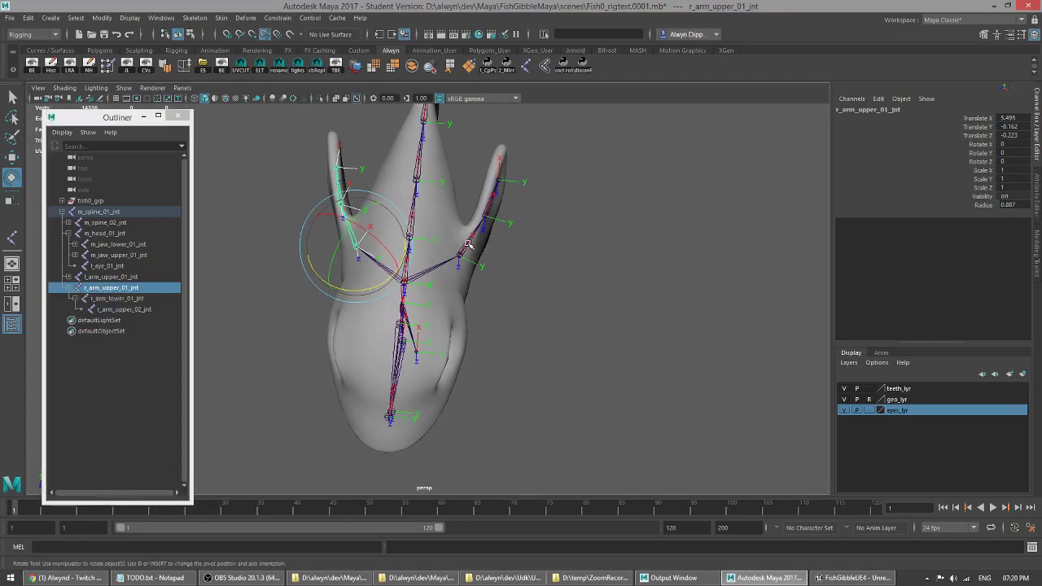
pyautogui.click(677, 334)
pyautogui.click(456, 250)
pyautogui.keyDown('shift'); pyautogui.click(354, 245); pyautogui.keyUp('shift')
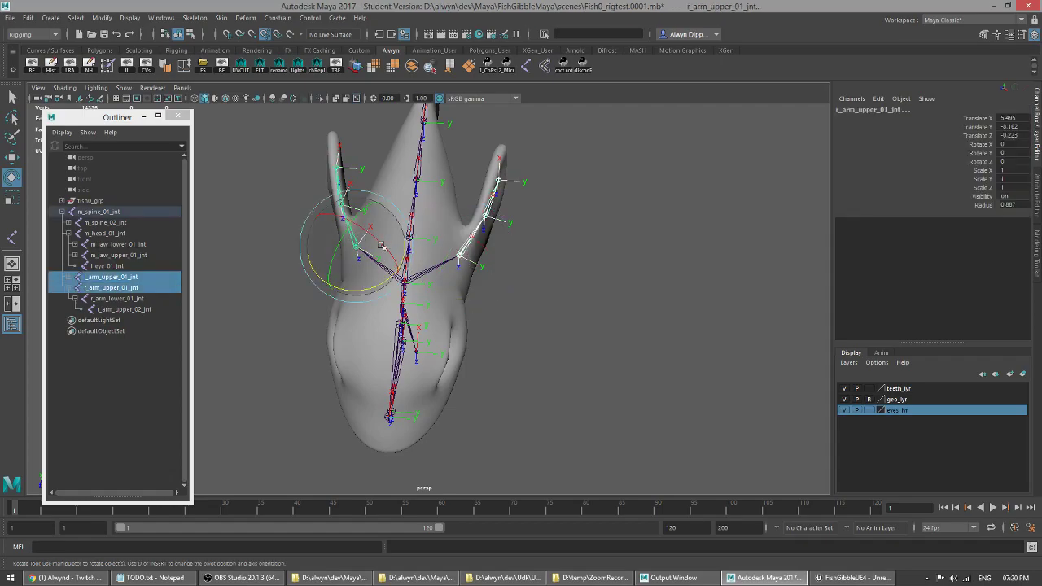
pyautogui.moveTo(375, 279); pyautogui.dragTo(599, 341)
pyautogui.hotkey('ctrl', 'z')
pyautogui.press('q')
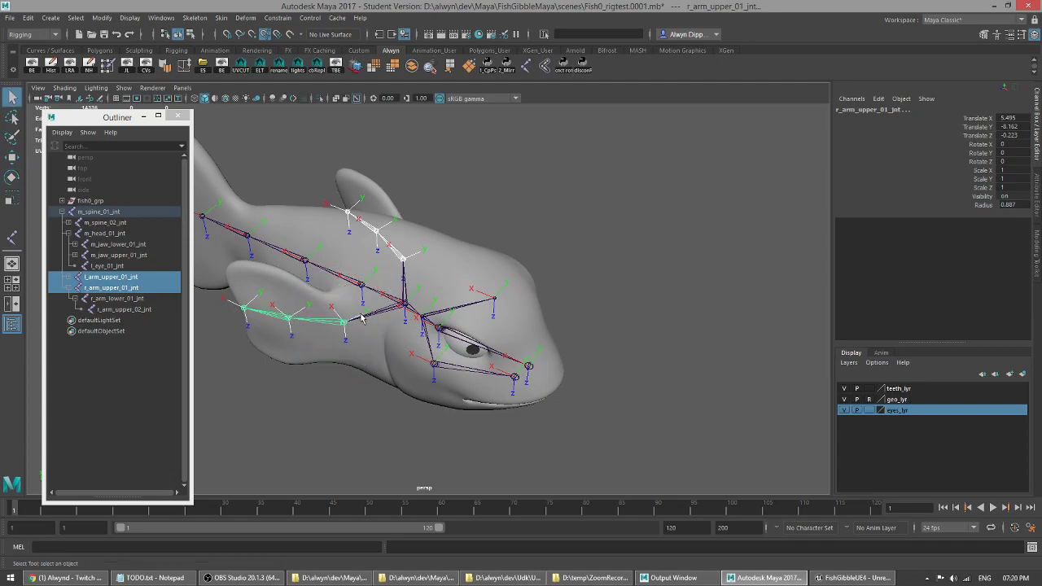
# - Orient both fin chains including children with primary axis X, secondary axis Y and secondary axis world orientation +X
pyautogui.keyDown('alt'); pyautogui.moveTo(411, 332); pyautogui.dragTo(366, 344); pyautogui.keyUp('alt')
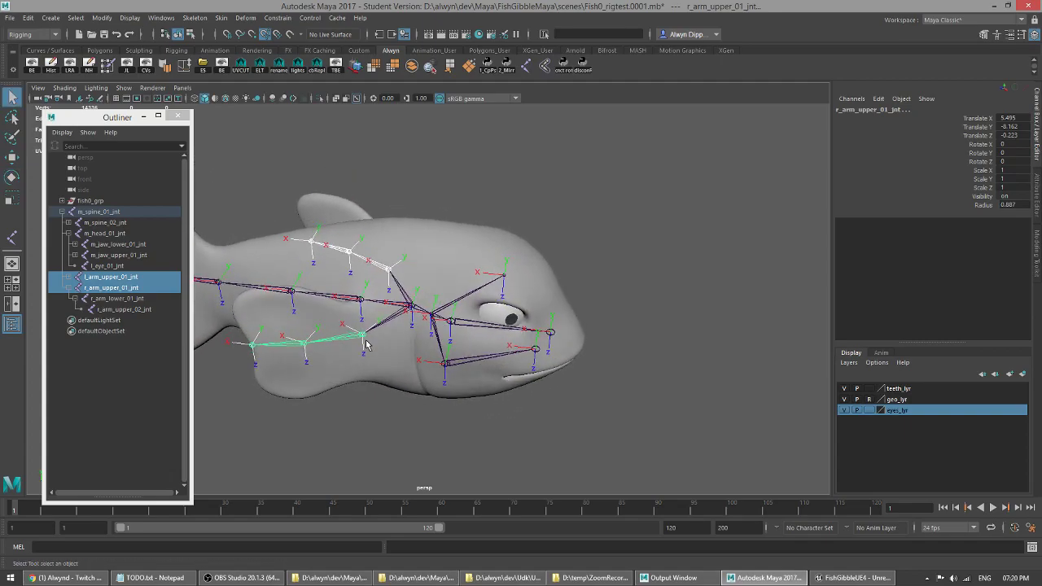
pyautogui.click(195, 17)
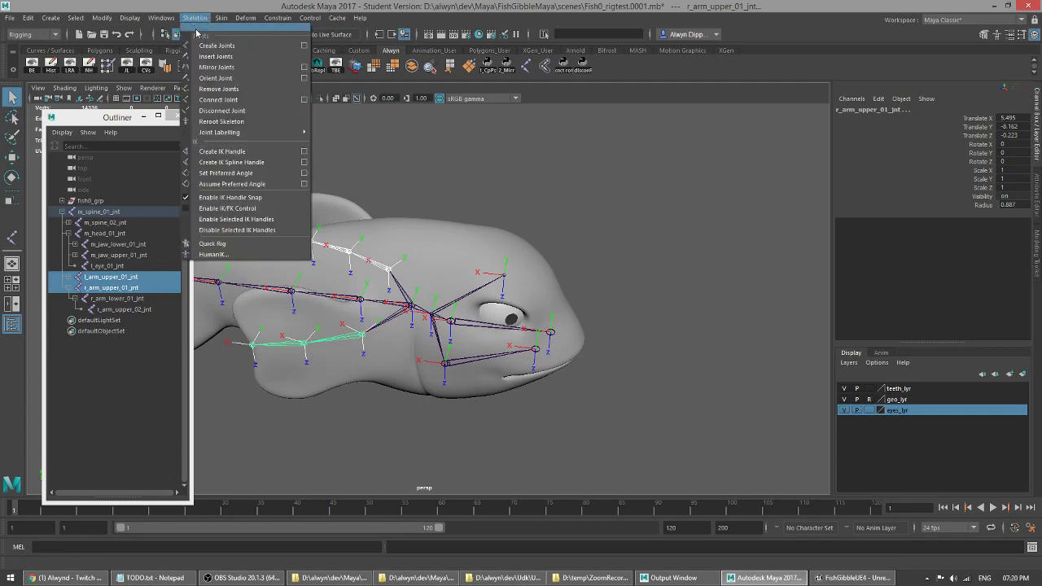
pyautogui.click(304, 77)
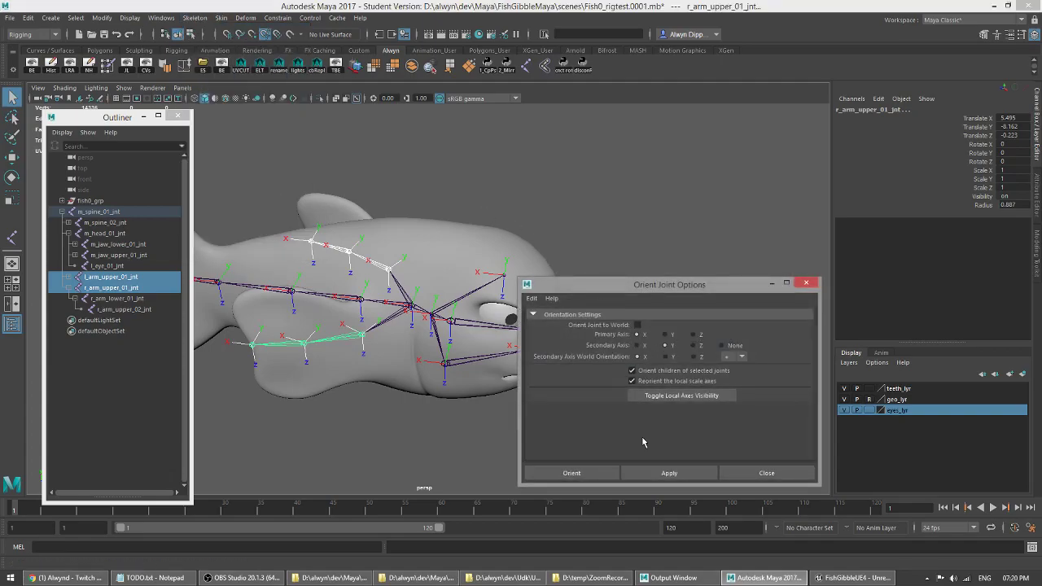
pyautogui.click(669, 473)
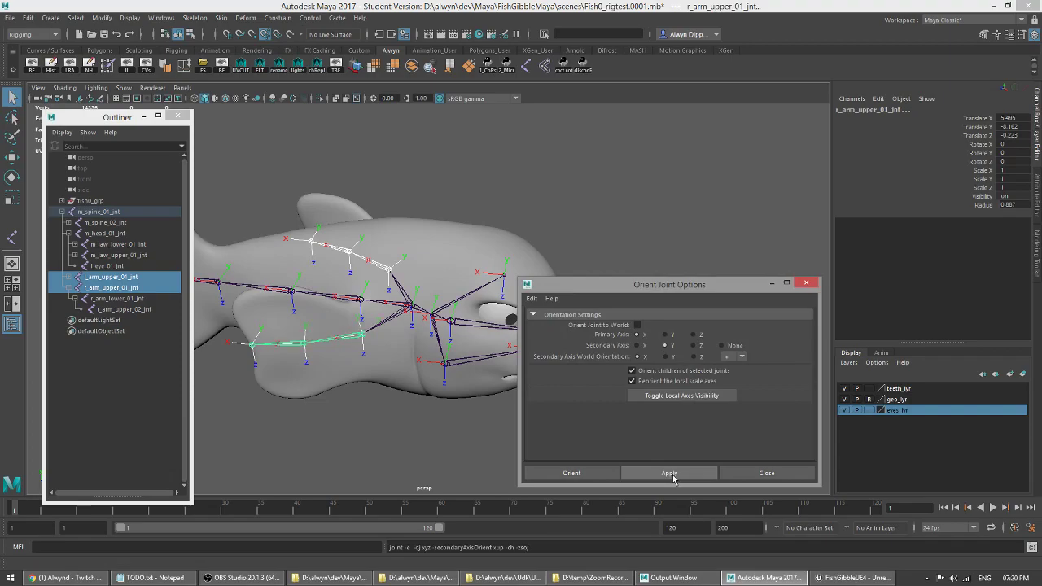
# - Orient the fin tip joint r_arm_upper_02_jnt to world
pyautogui.click(250, 347)
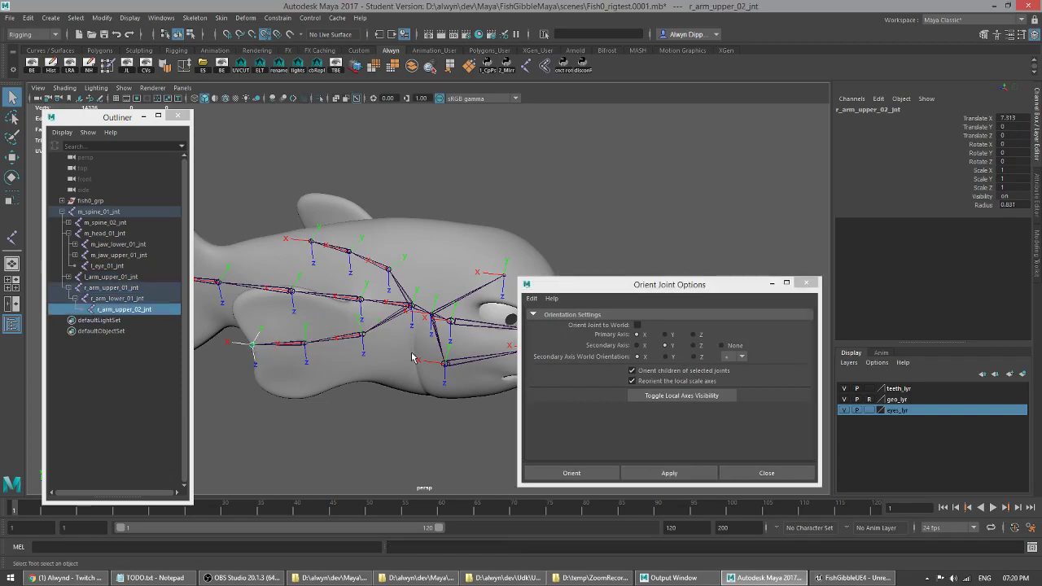
pyautogui.click(637, 326)
pyautogui.click(669, 473)
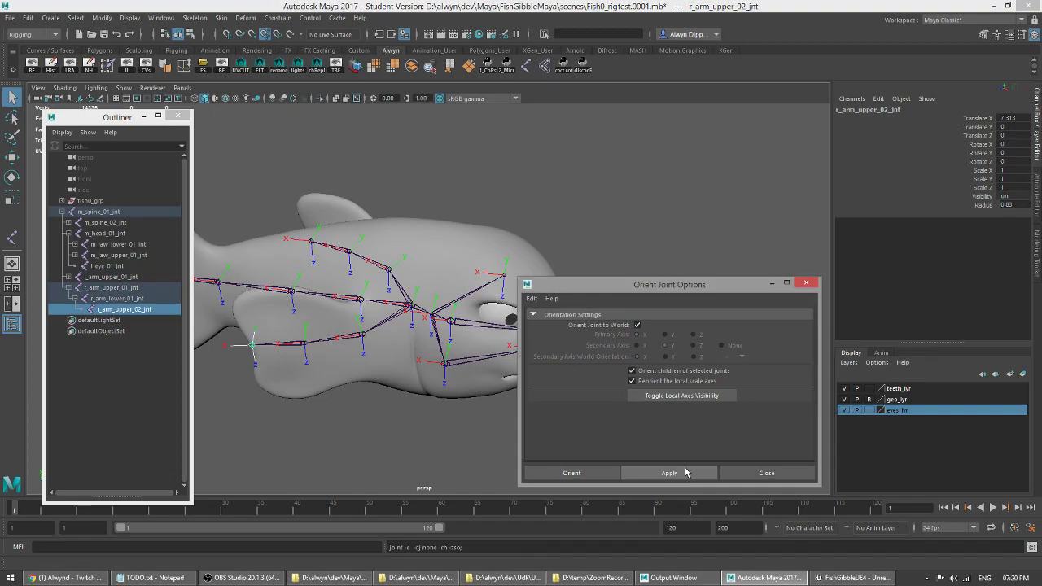
pyautogui.click(767, 473)
# - Test-rotate both reoriented fin chains together from their upper arm joints, and undo the rotation
pyautogui.keyDown('alt'); pyautogui.moveTo(600, 412); pyautogui.dragTo(489, 444); pyautogui.keyUp('alt')
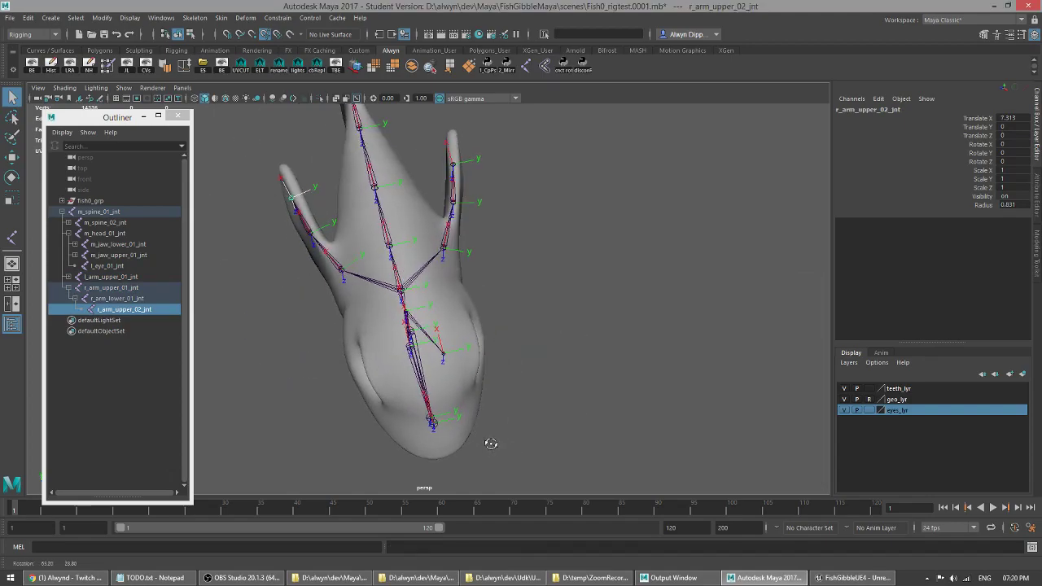
pyautogui.click(339, 261)
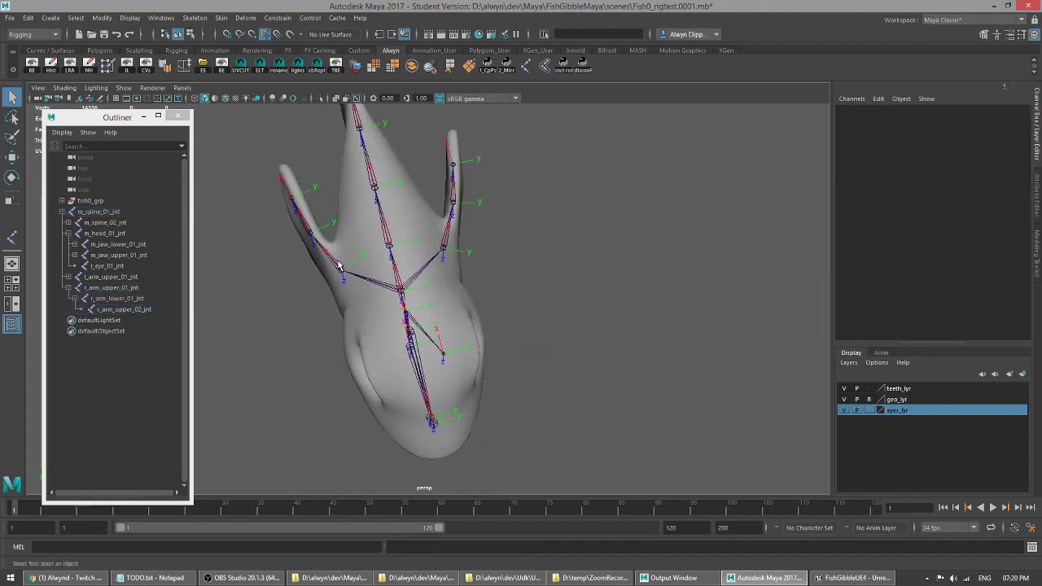
pyautogui.click(341, 267)
pyautogui.keyDown('shift'); pyautogui.click(446, 236); pyautogui.keyUp('shift')
pyautogui.press('e')
pyautogui.moveTo(460, 282)
pyautogui.mouseDown()
pyautogui.moveTo(487, 263)
pyautogui.moveTo(501, 270)
pyautogui.moveTo(446, 296)
pyautogui.moveTo(467, 291)
pyautogui.mouseUp()
pyautogui.hotkey('ctrl', 'z')
# - Select m_spine_01_jnt and examine the axis orientation of the whole skeleton from several angles
pyautogui.click(617, 348)
pyautogui.keyDown('alt'); pyautogui.moveTo(617, 348); pyautogui.dragTo(436, 321); pyautogui.keyUp('alt')
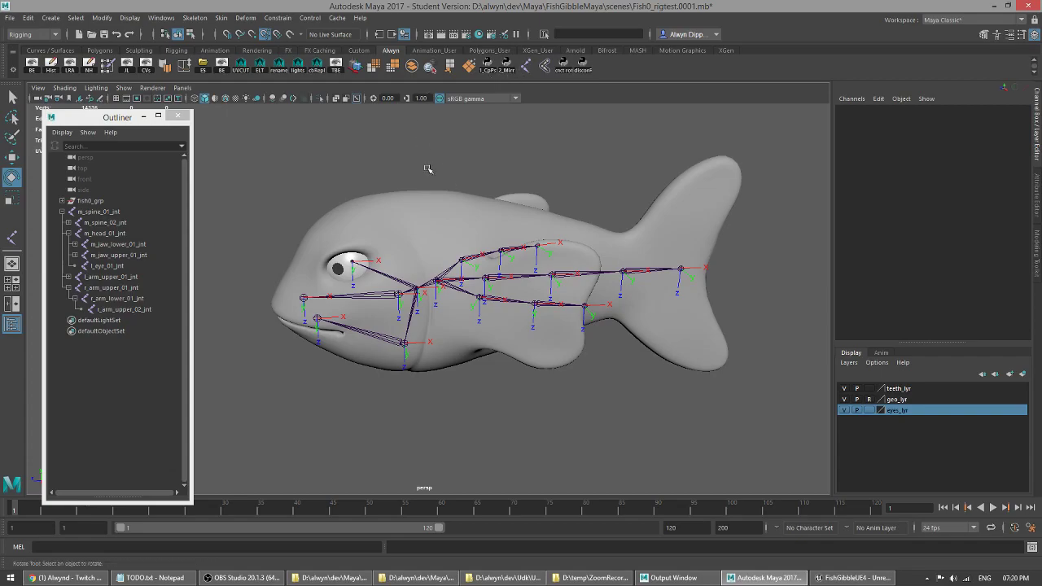
pyautogui.click(453, 278)
pyautogui.keyDown('alt'); pyautogui.moveTo(453, 278); pyautogui.dragTo(380, 283); pyautogui.keyUp('alt')
pyautogui.press('q')
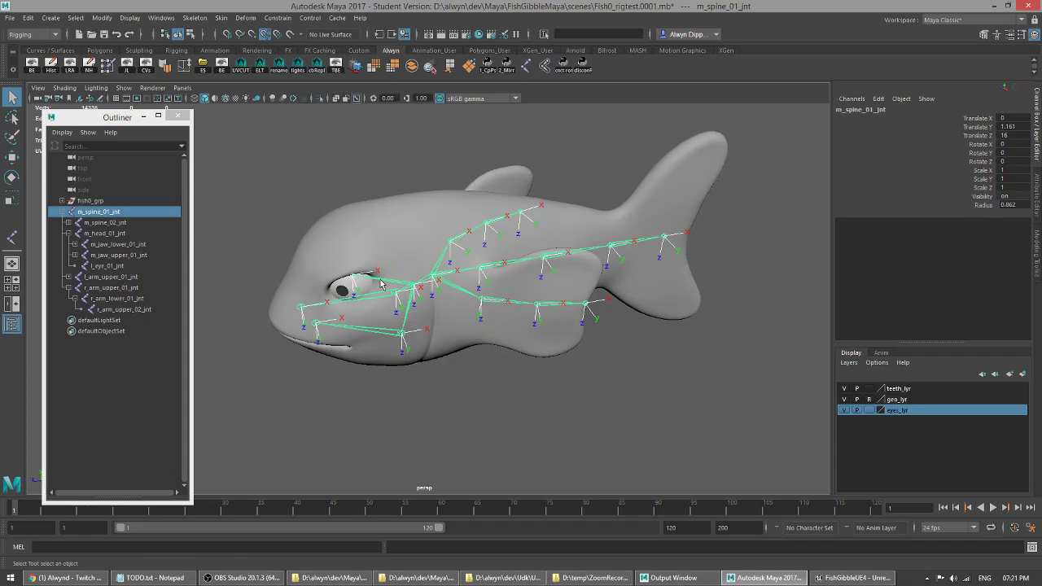
pyautogui.keyDown('alt'); pyautogui.moveTo(505, 404); pyautogui.dragTo(499, 375); pyautogui.keyUp('alt')
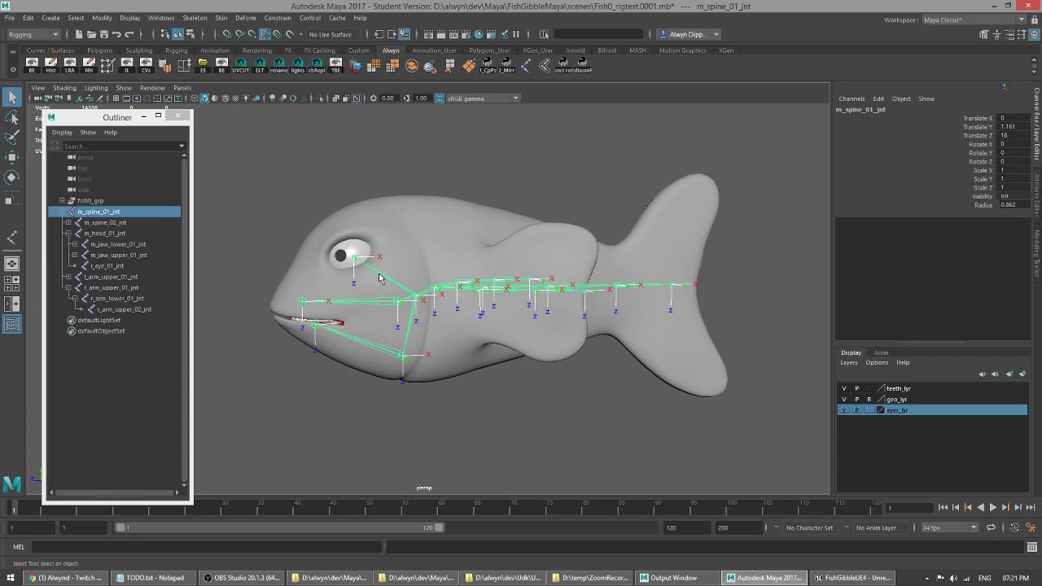
pyautogui.moveTo(477, 409)
pyautogui.keyDown('alt'); pyautogui.mouseDown()
pyautogui.moveTo(484, 430)
pyautogui.moveTo(579, 432)
pyautogui.moveTo(464, 423)
pyautogui.moveTo(478, 422)
pyautogui.mouseUp(); pyautogui.keyUp('alt')
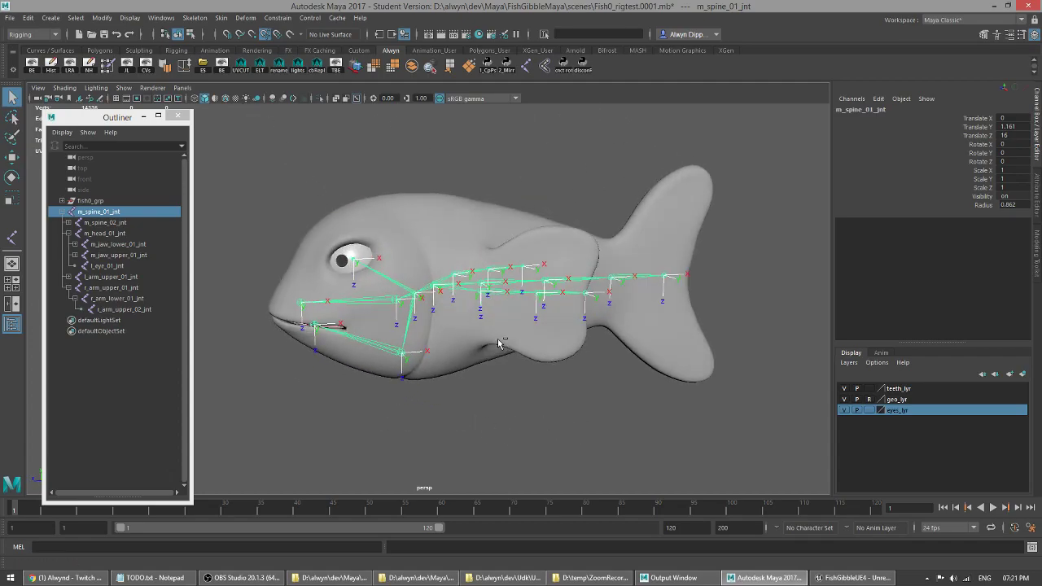
# - Mirror the eye joint l_eye_01_jnt to the opposite side of the head as r_eye_01_jnt
pyautogui.hotkey('ctrl', 'shift', 'h')
pyautogui.keyDown('alt'); pyautogui.moveTo(492, 394); pyautogui.dragTo(553, 415); pyautogui.keyUp('alt')
pyautogui.click(407, 367)
pyautogui.click(419, 364)
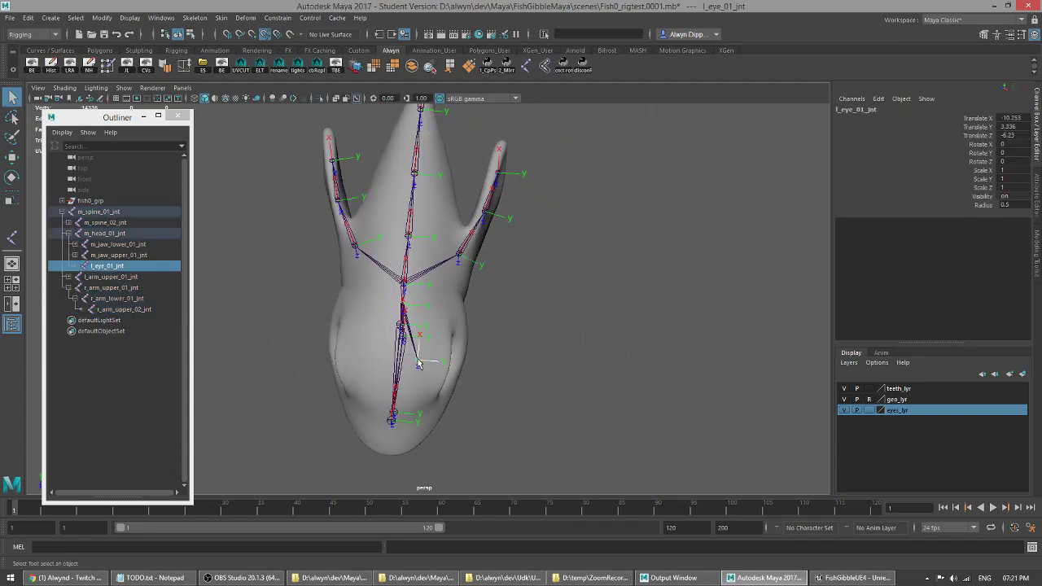
pyautogui.click(192, 18)
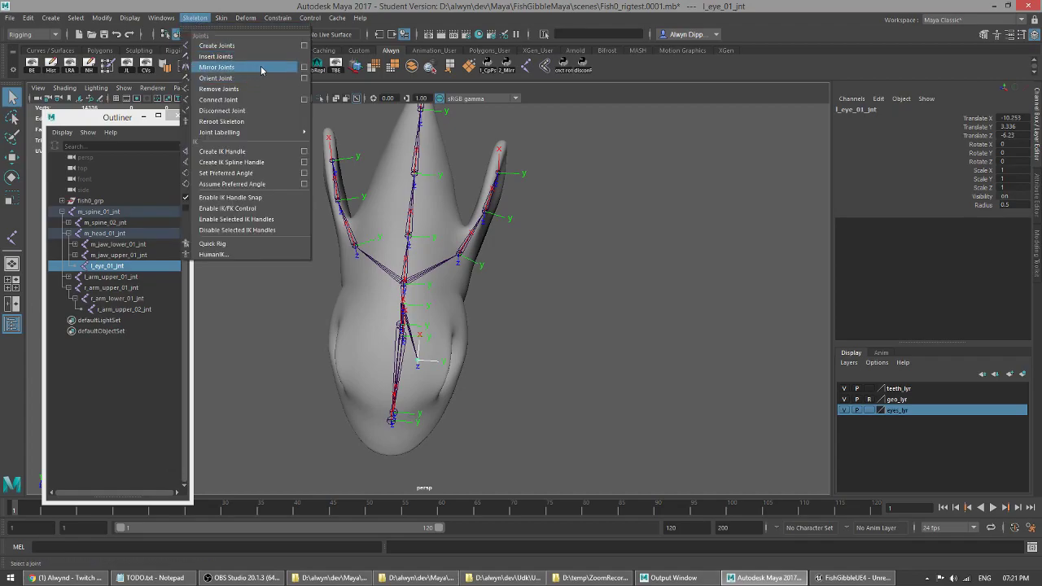
pyautogui.click(261, 67)
pyautogui.keyDown('alt'); pyautogui.moveTo(506, 356); pyautogui.dragTo(530, 314); pyautogui.keyUp('alt')
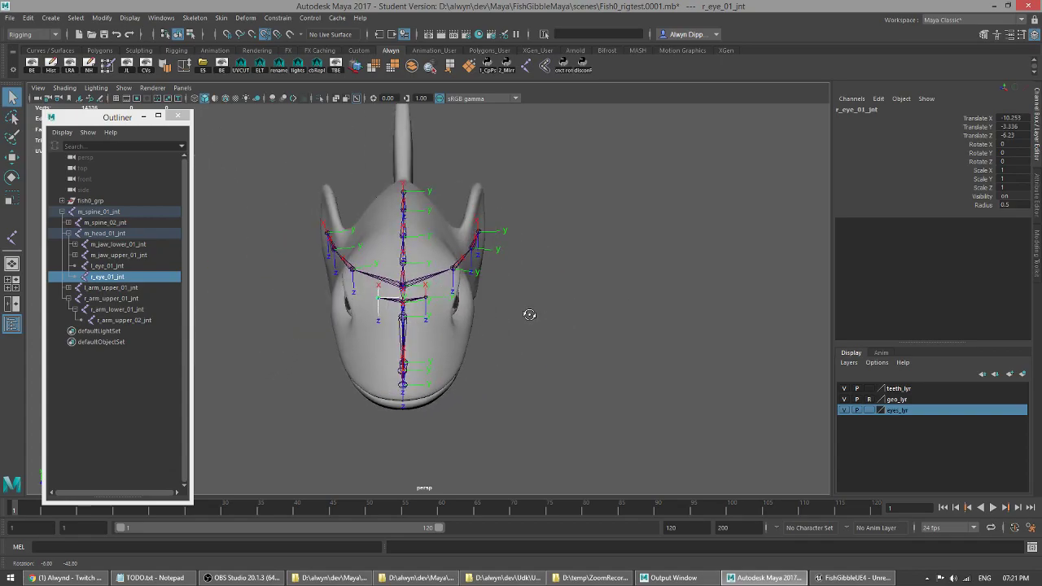
# - Orient the mirrored eye joint r_eye_01_jnt to world
pyautogui.click(194, 17)
pyautogui.click(303, 78)
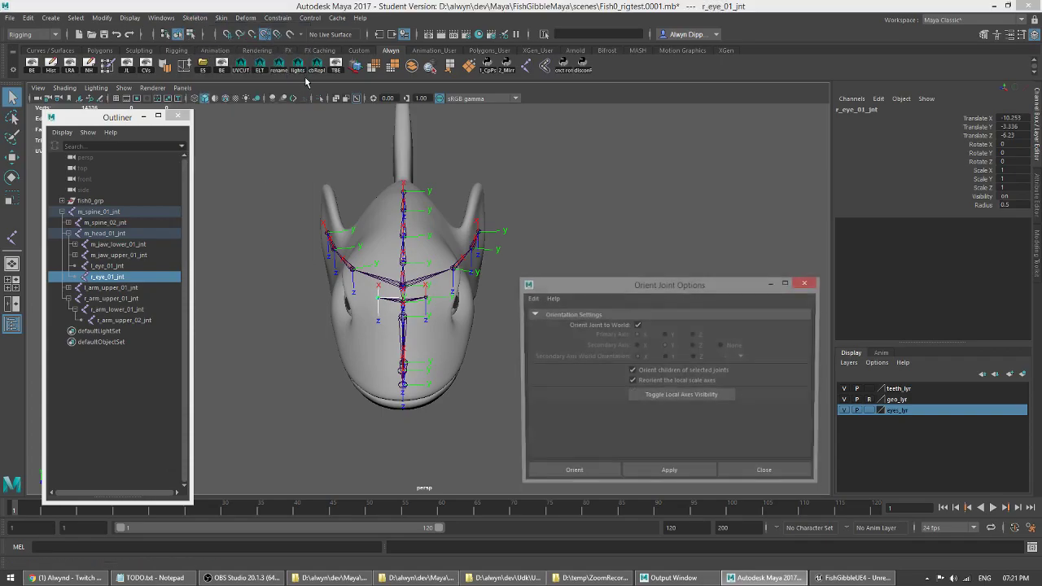
pyautogui.click(680, 479)
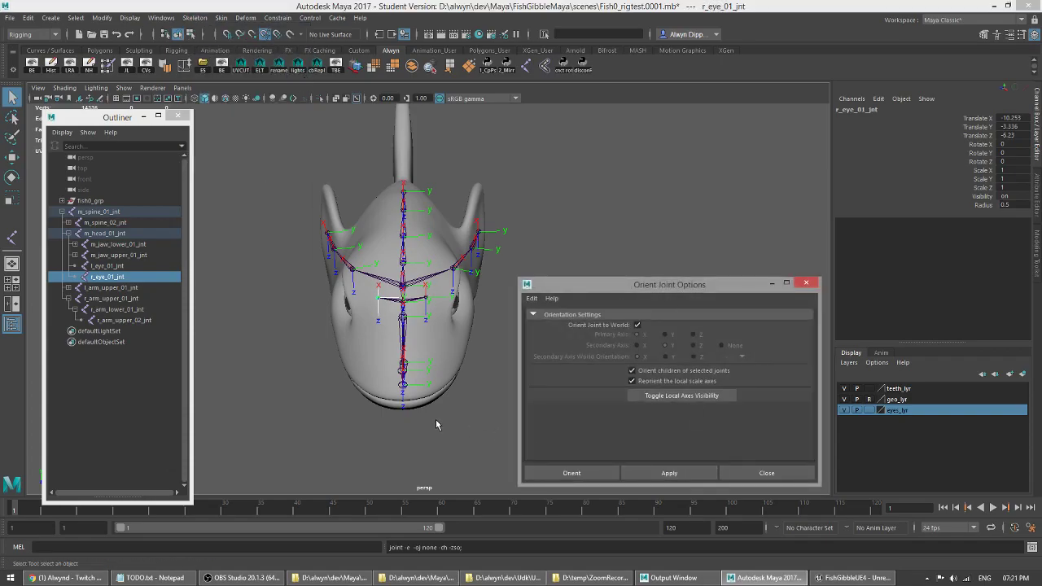
pyautogui.keyDown('alt'); pyautogui.moveTo(435, 420); pyautogui.dragTo(466, 423); pyautogui.keyUp('alt')
pyautogui.click(767, 473)
pyautogui.keyDown('alt'); pyautogui.moveTo(634, 418); pyautogui.dragTo(533, 416); pyautogui.keyUp('alt')
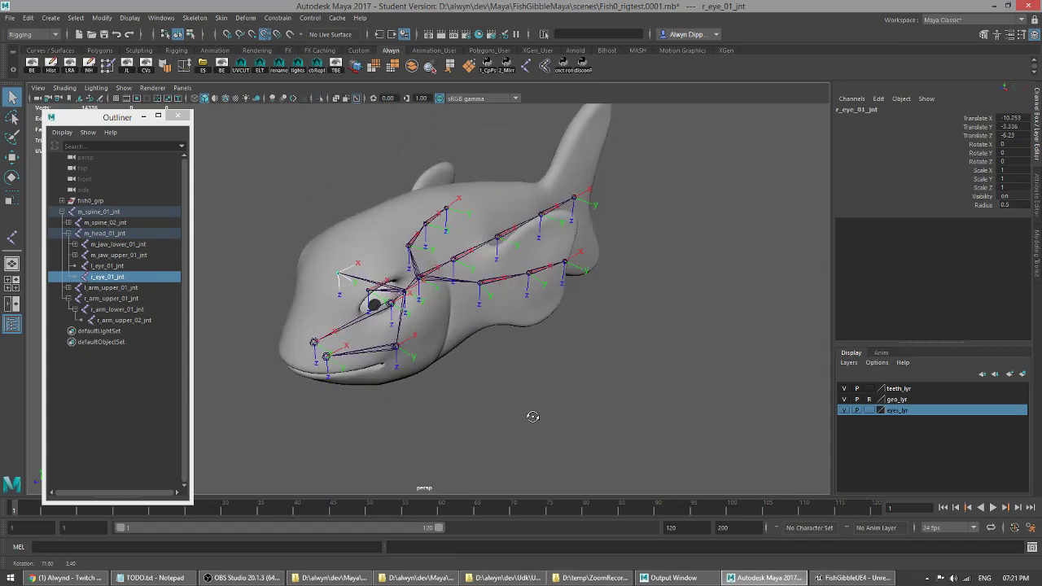
# - Select l_eye_01_jnt and r_eye_01_jnt together, test-rotate both eye joints and undo the rotation
pyautogui.scroll(4, 340, 301)
pyautogui.keyDown('alt'); pyautogui.moveTo(338, 303); pyautogui.dragTo(512, 355); pyautogui.keyUp('alt')
pyautogui.keyDown('shift'); pyautogui.click(340, 318); pyautogui.keyUp('shift')
pyautogui.press('e')
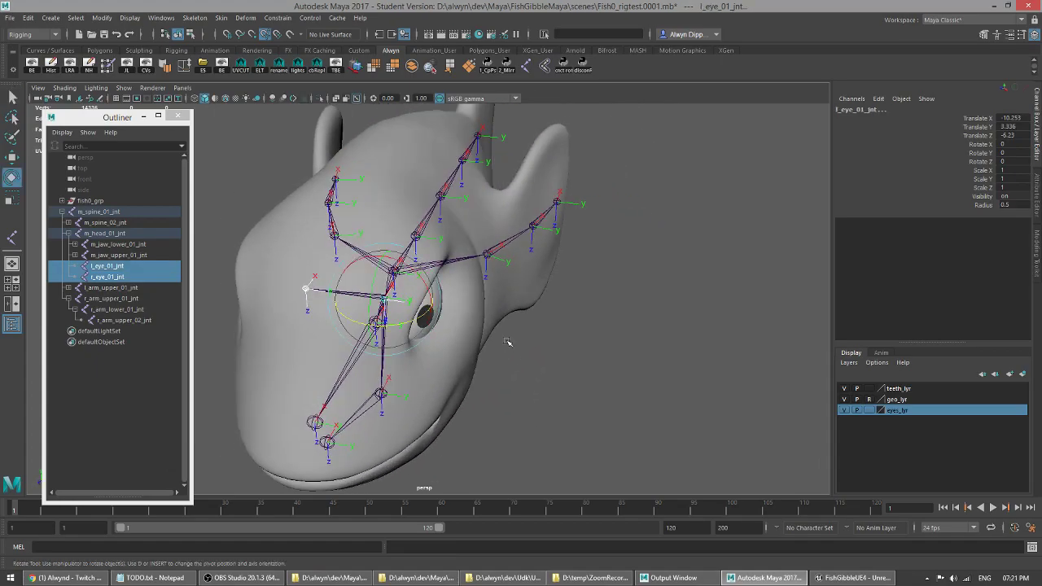
pyautogui.moveTo(394, 328)
pyautogui.mouseDown()
pyautogui.moveTo(420, 318)
pyautogui.moveTo(380, 319)
pyautogui.moveTo(411, 315)
pyautogui.moveTo(383, 318)
pyautogui.moveTo(395, 318)
pyautogui.mouseUp()
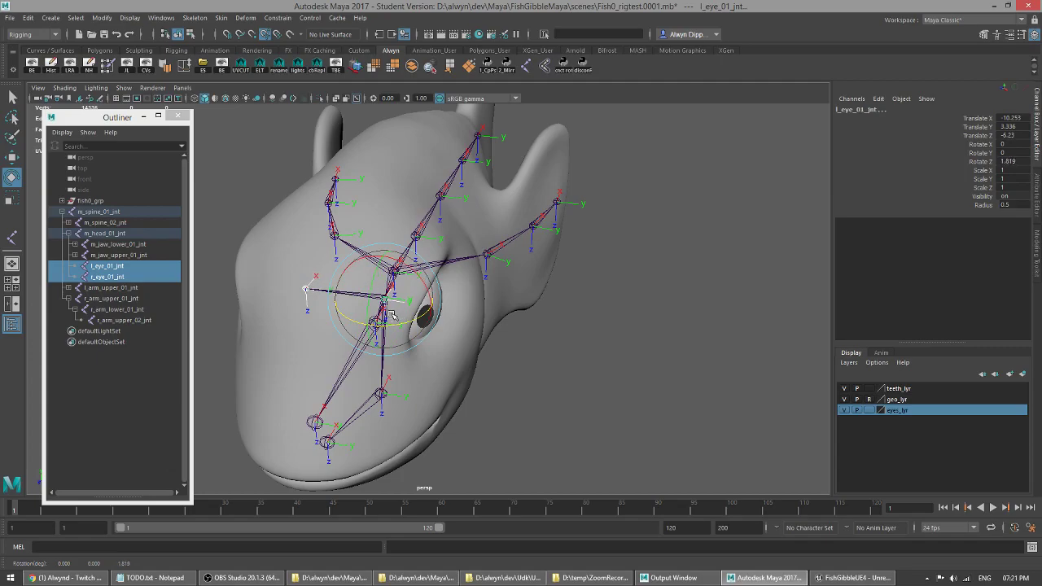
pyautogui.hotkey('ctrl', 'z')
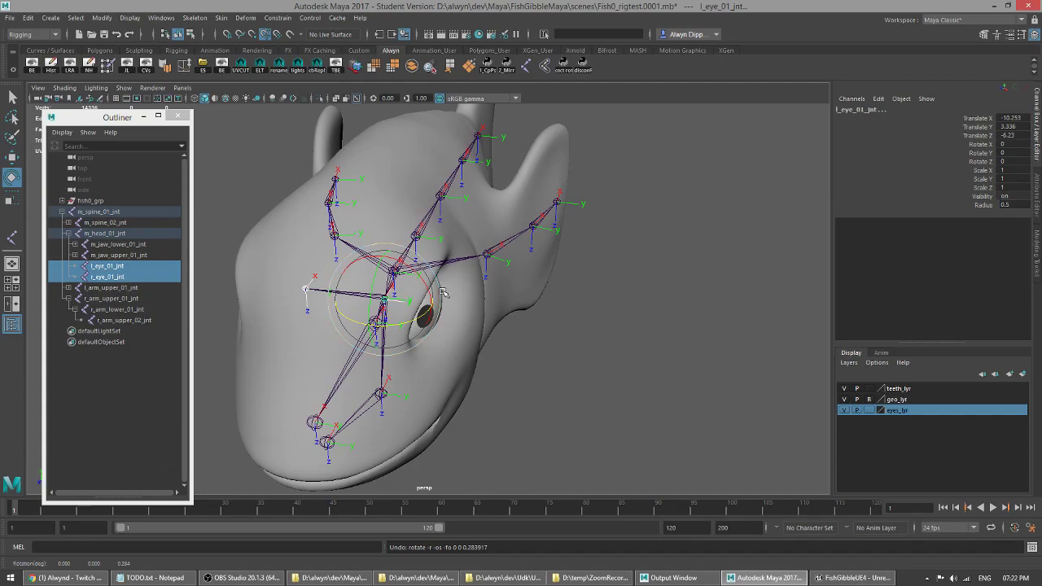
pyautogui.press('q')
# - Select the entire joint hierarchy under m_spine_01_jnt and hide the local rotation axes on all joints
pyautogui.keyDown('alt'); pyautogui.moveTo(511, 370); pyautogui.dragTo(455, 387); pyautogui.keyUp('alt')
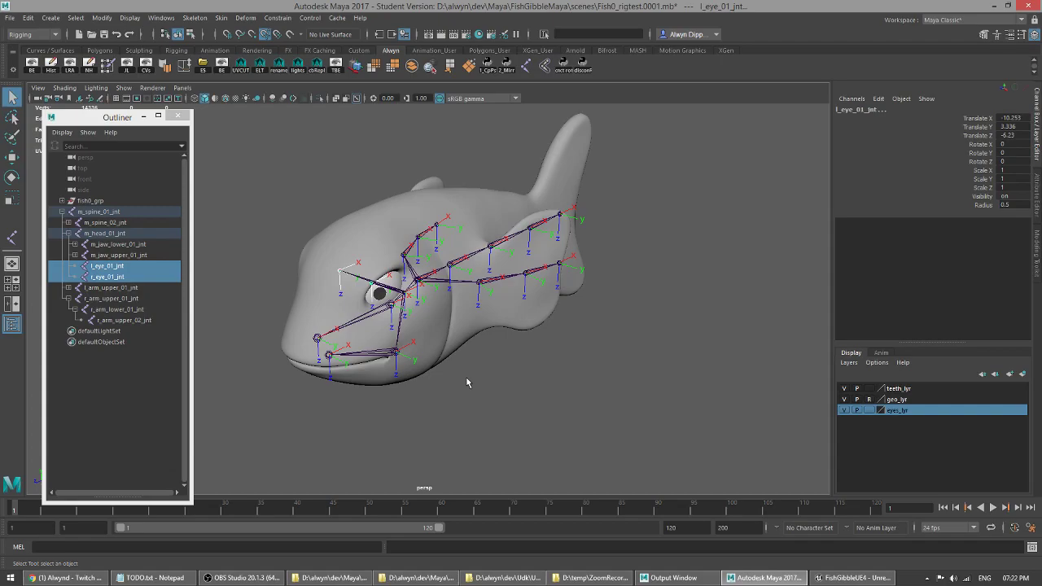
pyautogui.keyDown('alt'); pyautogui.moveTo(461, 393); pyautogui.dragTo(449, 256); pyautogui.keyUp('alt')
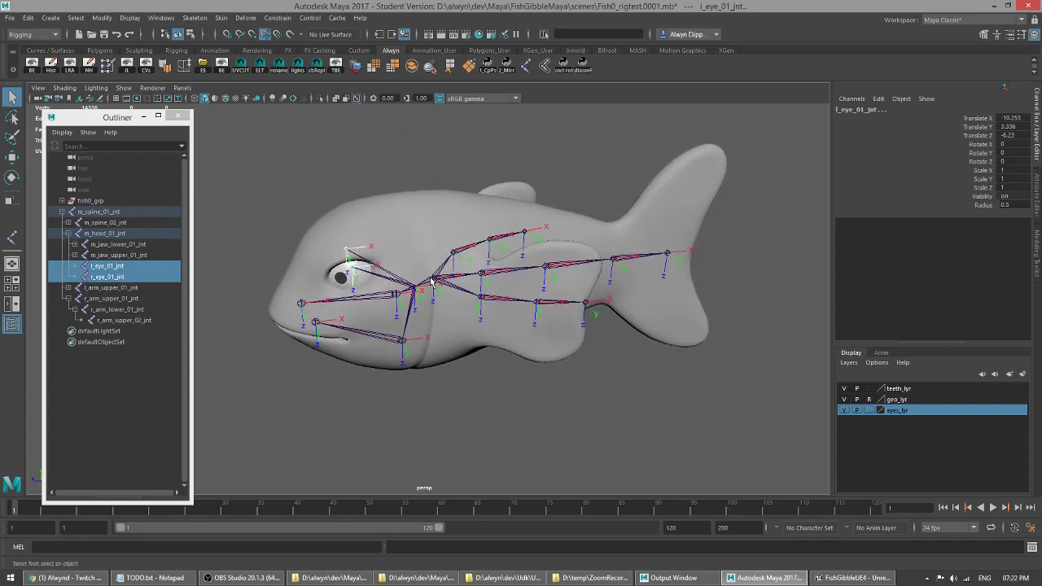
pyautogui.click(432, 280)
pyautogui.hotkey('ctrl', 'h')
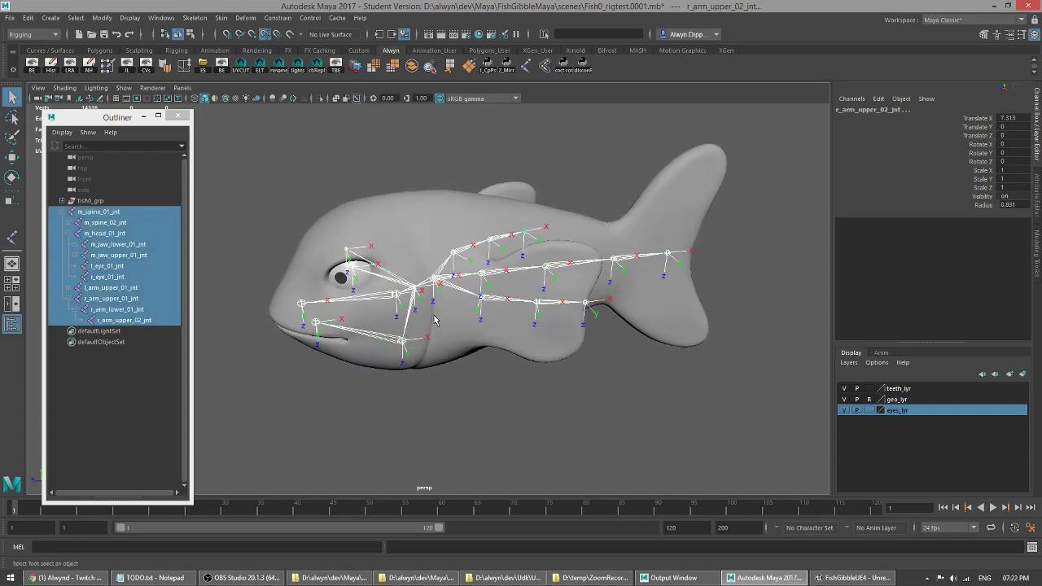
pyautogui.keyDown('alt'); pyautogui.moveTo(437, 303); pyautogui.dragTo(482, 368); pyautogui.keyUp('alt')
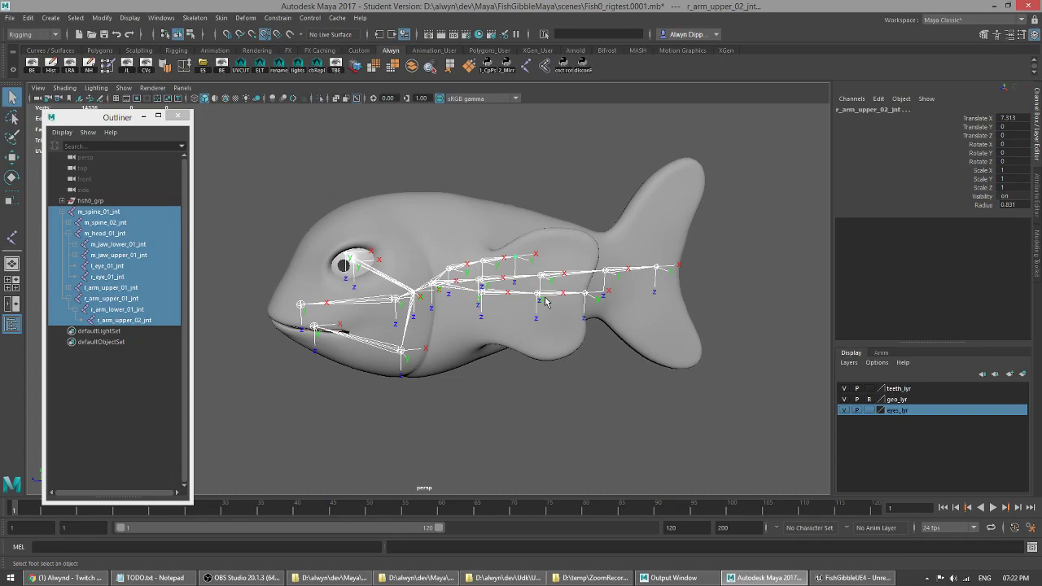
pyautogui.keyDown('alt'); pyautogui.moveTo(422, 354); pyautogui.dragTo(449, 366); pyautogui.keyUp('alt')
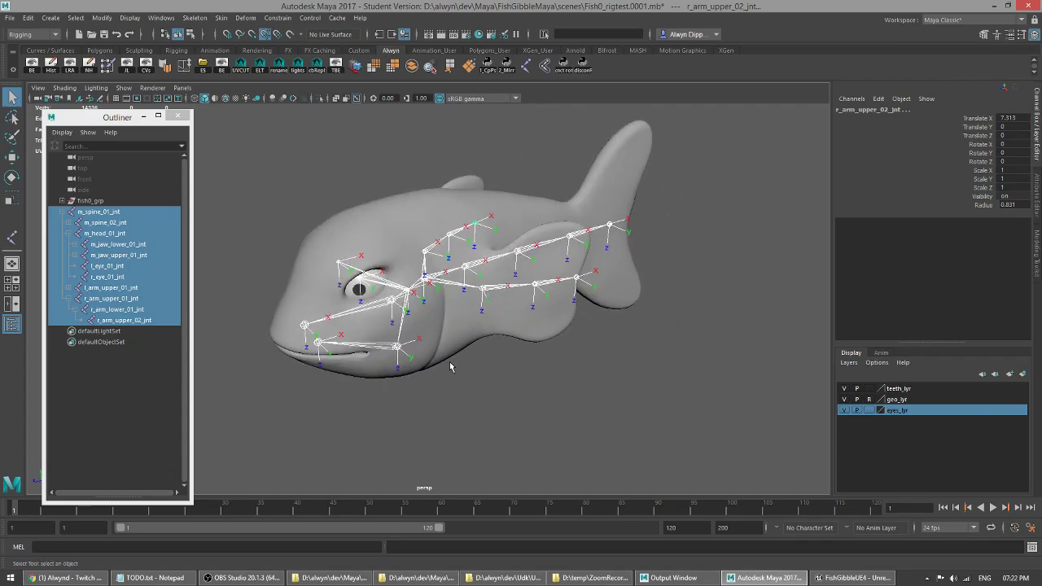
pyautogui.keyDown('alt'); pyautogui.moveTo(465, 345); pyautogui.dragTo(488, 355); pyautogui.keyUp('alt')
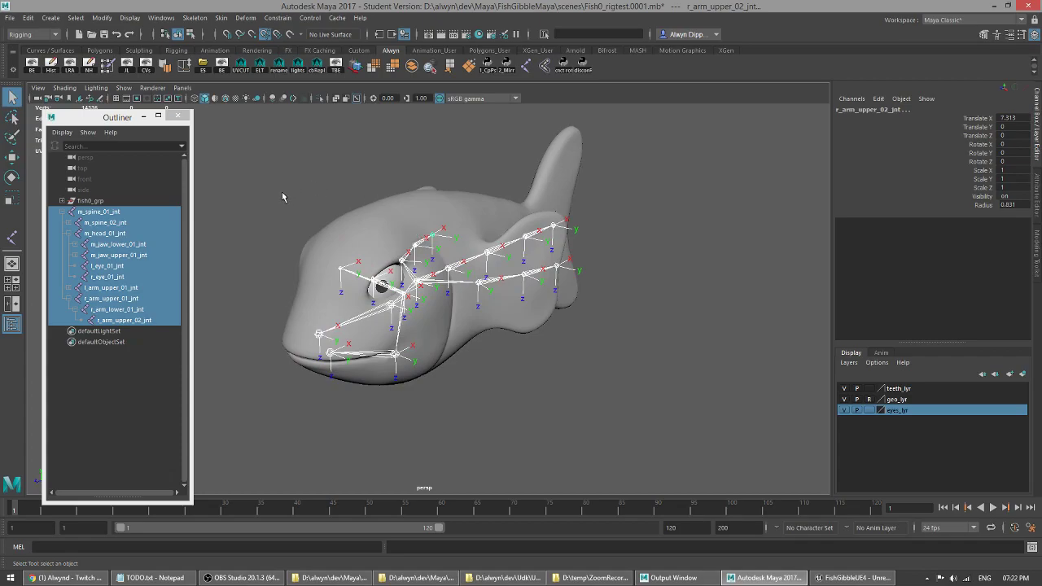
pyautogui.keyDown('alt'); pyautogui.moveTo(521, 356); pyautogui.dragTo(445, 362); pyautogui.keyUp('alt')
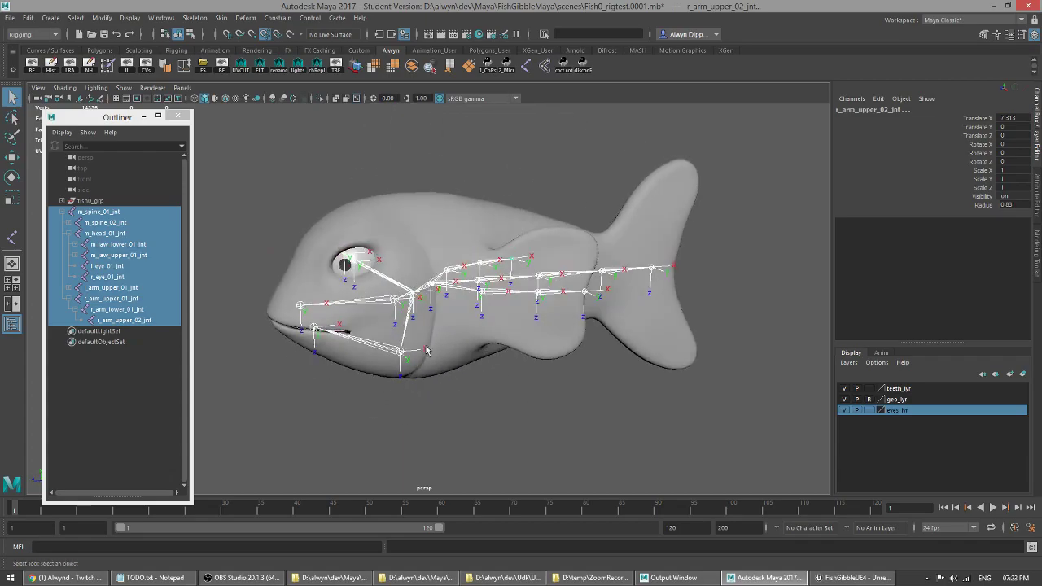
pyautogui.moveTo(506, 404)
pyautogui.keyDown('alt'); pyautogui.mouseDown()
pyautogui.moveTo(600, 418)
pyautogui.moveTo(600, 400)
pyautogui.moveTo(492, 399)
pyautogui.moveTo(500, 396)
pyautogui.moveTo(511, 401)
pyautogui.moveTo(497, 433)
pyautogui.moveTo(574, 422)
pyautogui.moveTo(500, 386)
pyautogui.mouseUp(); pyautogui.keyUp('alt')
pyautogui.click(70, 64)
pyautogui.click(517, 423)
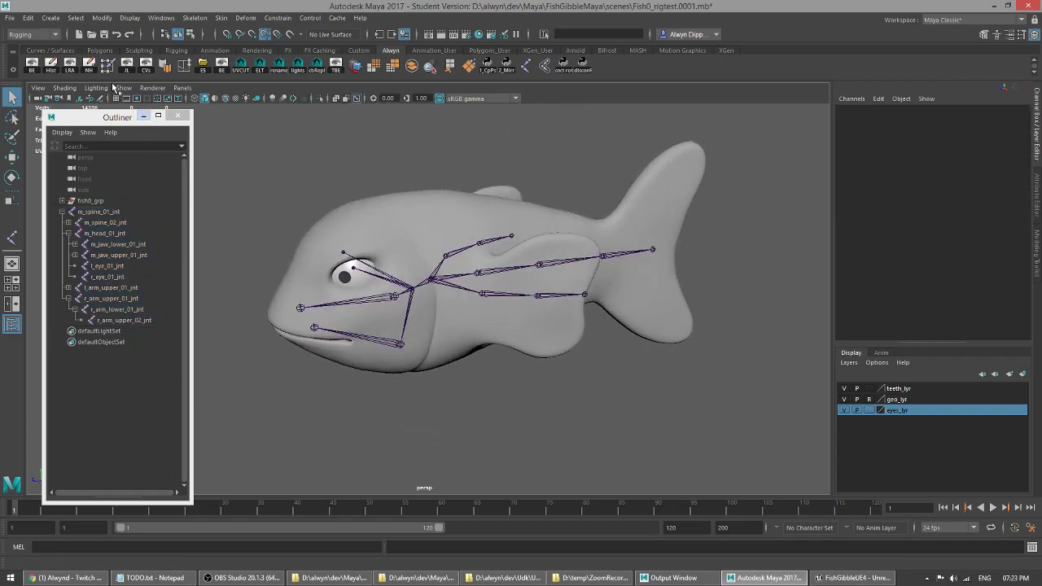
# - Save the scene incrementally as Fish0_rigtest.0002.mb
pyautogui.hotkey('ctrl', 'alt', 's')
pyautogui.press('Return')
# - Hide the geo_lyr display layer so only the skeleton, eyes and teeth are shown
pyautogui.keyDown('alt'); pyautogui.moveTo(514, 398); pyautogui.dragTo(551, 411); pyautogui.keyUp('alt')
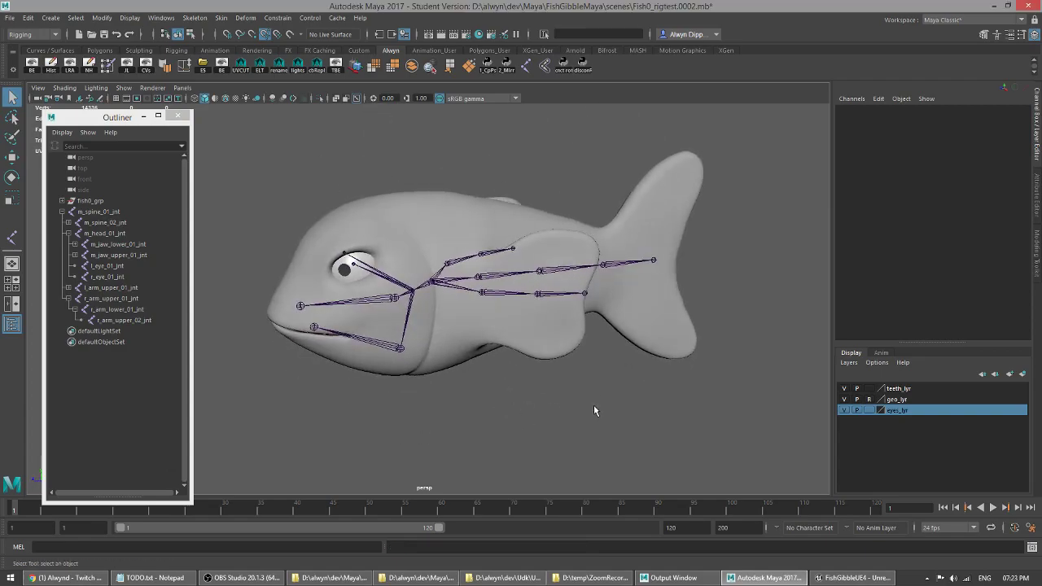
pyautogui.click(844, 399)
pyautogui.keyDown('alt'); pyautogui.moveTo(606, 400); pyautogui.dragTo(478, 420); pyautogui.keyUp('alt')
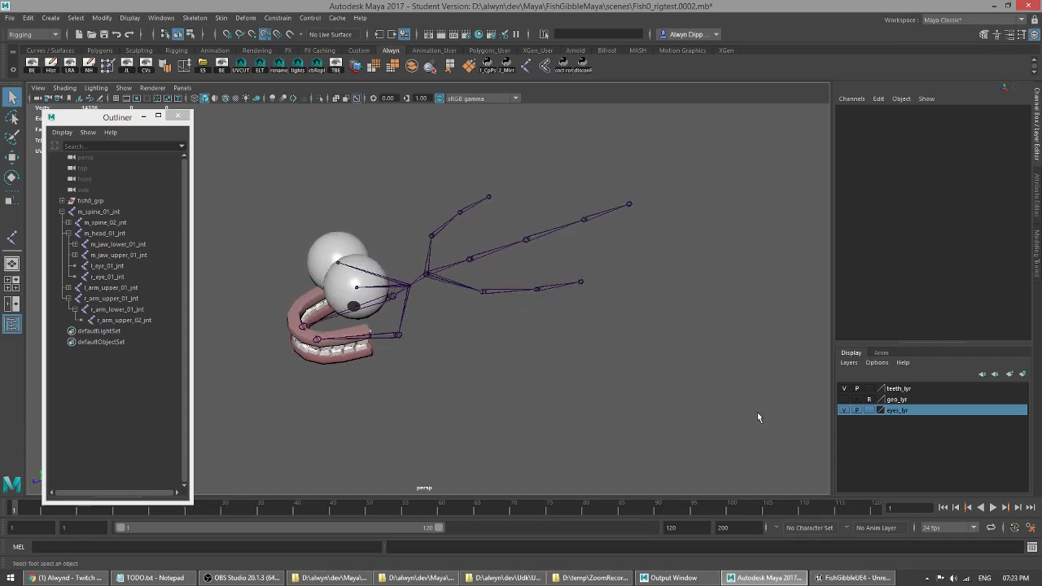
# - Show the geo_lyr display layer so the fish body is visible around the skeleton
pyautogui.click(845, 399)
pyautogui.keyDown('alt'); pyautogui.moveTo(571, 398); pyautogui.dragTo(542, 390); pyautogui.keyUp('alt')
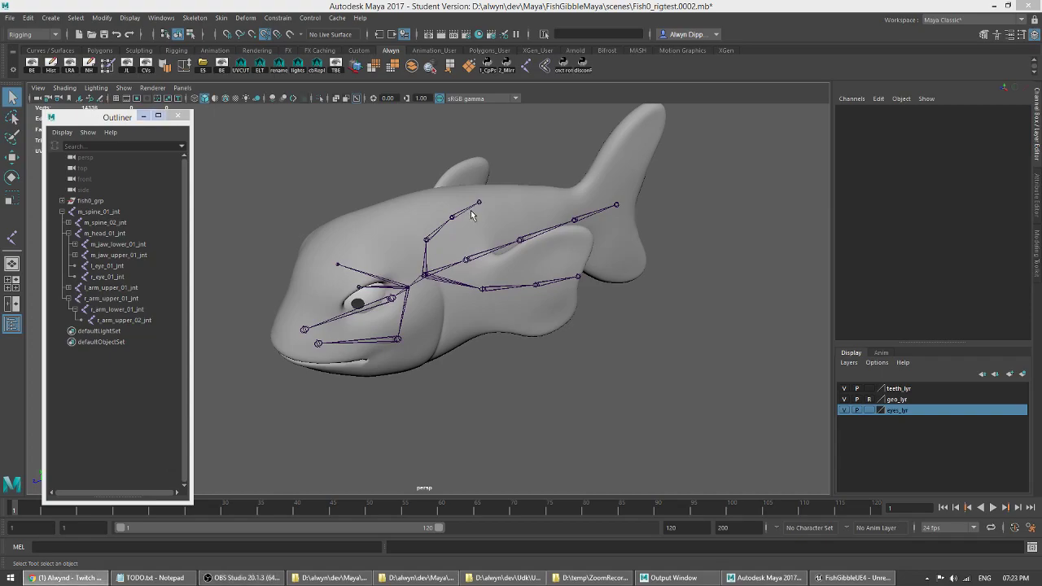
pyautogui.keyDown('alt'); pyautogui.moveTo(441, 306); pyautogui.dragTo(288, 257); pyautogui.keyUp('alt')
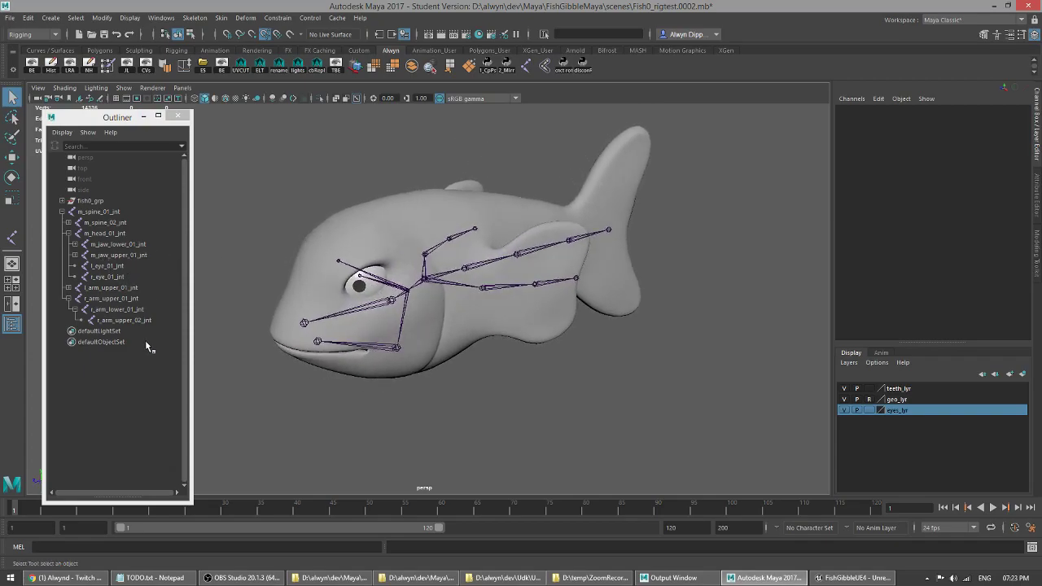
# - Select m_spine_01_jnt, test-rotate the whole skeleton and undo the rotation
pyautogui.click(103, 213)
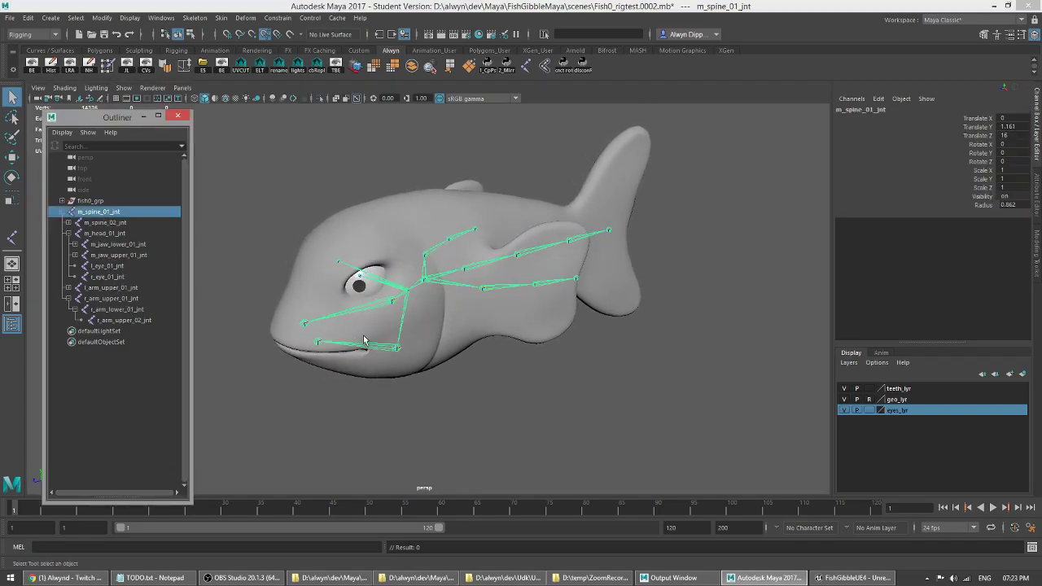
pyautogui.press('e')
pyautogui.moveTo(425, 249)
pyautogui.mouseDown()
pyautogui.moveTo(392, 249)
pyautogui.moveTo(405, 246)
pyautogui.mouseUp()
pyautogui.hotkey('ctrl', 'z')
pyautogui.keyDown('alt'); pyautogui.moveTo(528, 333); pyautogui.dragTo(475, 355); pyautogui.keyUp('alt')
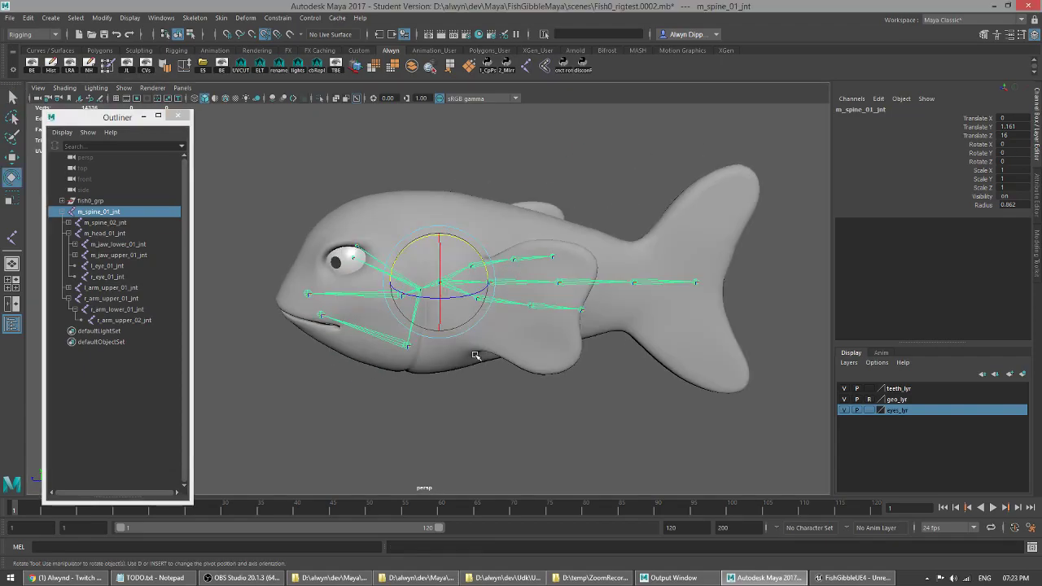
# - Select the spine joints behind the root together with m_tail_01_jnt, test-rotate them on two axes and undo the rotations
pyautogui.click(518, 284)
pyautogui.click(570, 282)
pyautogui.click(654, 283)
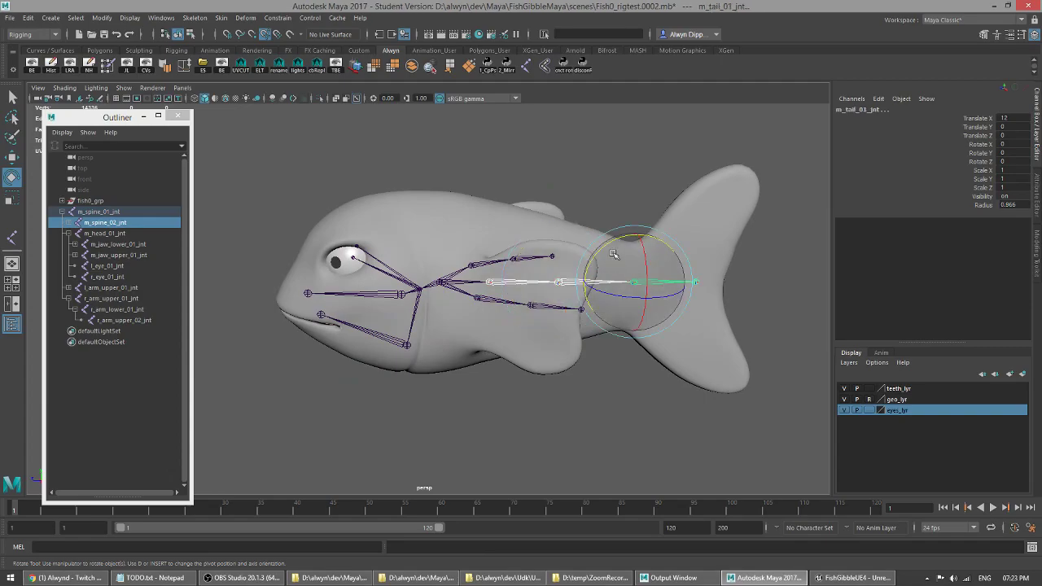
pyautogui.moveTo(619, 239); pyautogui.dragTo(645, 246)
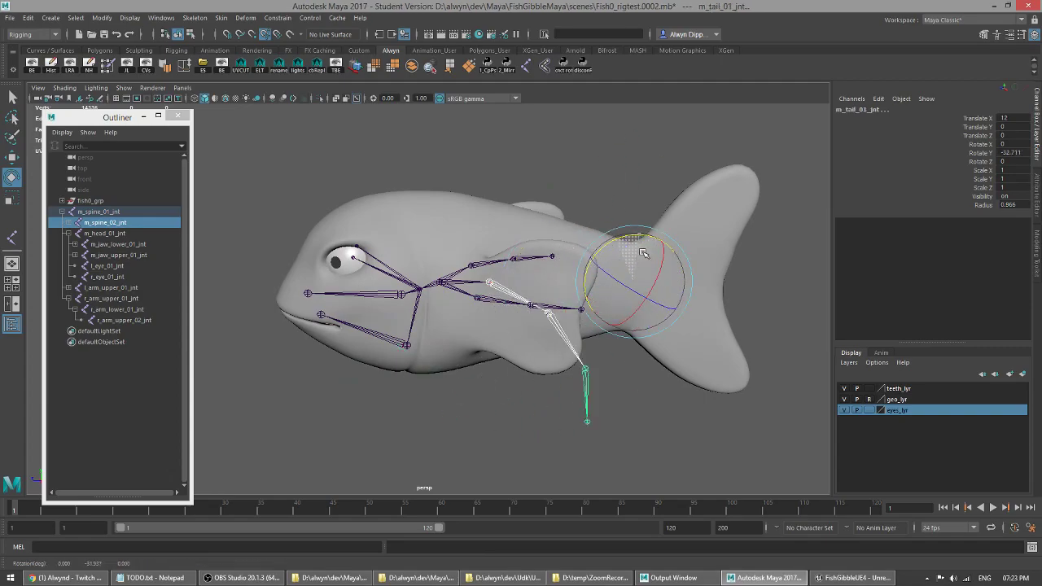
pyautogui.hotkey('ctrl', 'z')
pyautogui.moveTo(635, 296)
pyautogui.mouseDown()
pyautogui.moveTo(617, 296)
pyautogui.moveTo(677, 293)
pyautogui.moveTo(641, 297)
pyautogui.mouseUp()
pyautogui.hotkey('ctrl', 'z')
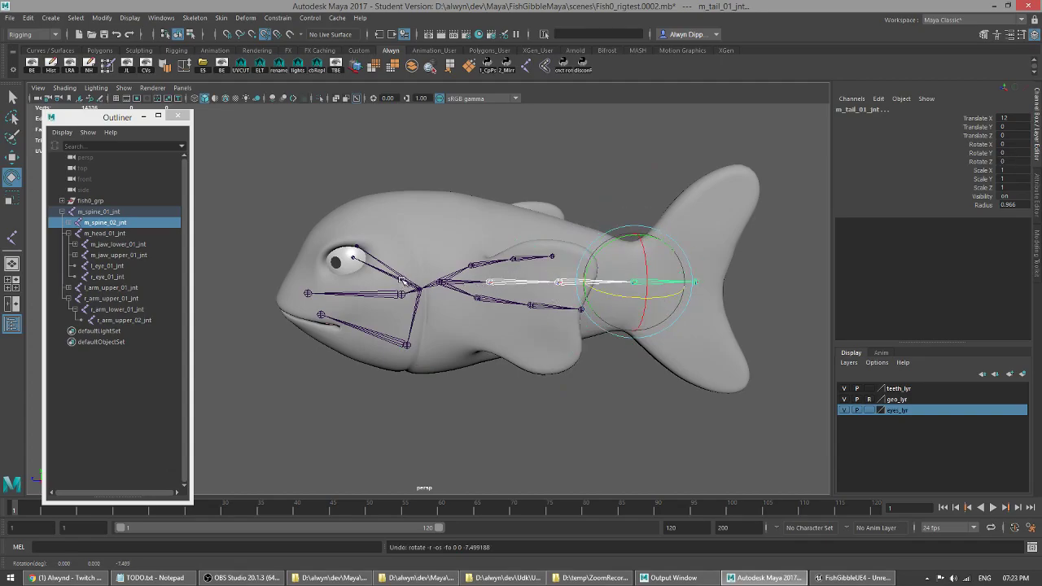
# - Test-rotate m_head_01_jnt and the upper and lower jaw joints, undoing each rotation
pyautogui.click(103, 234)
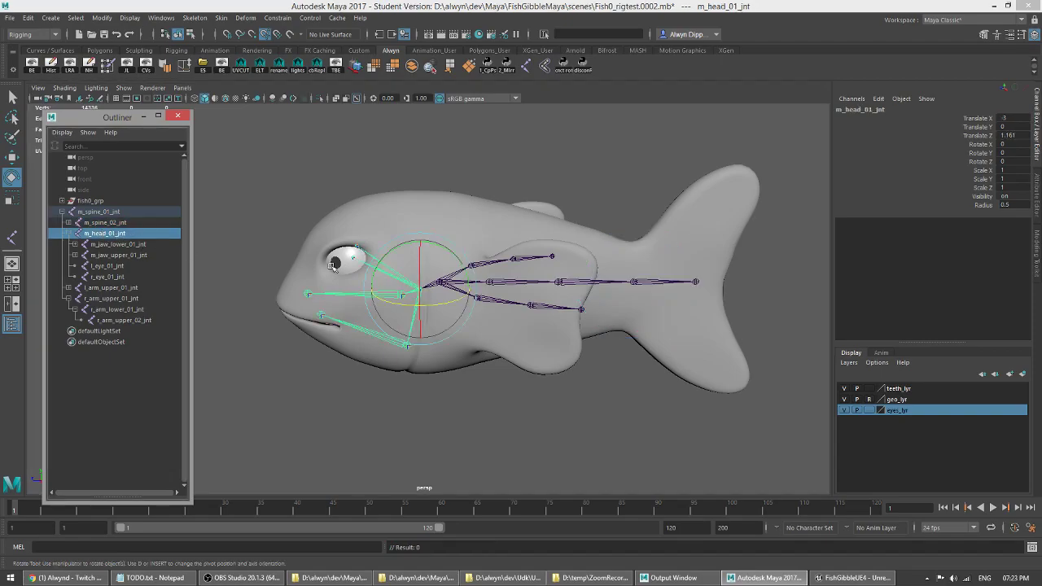
pyautogui.moveTo(438, 247); pyautogui.dragTo(329, 318)
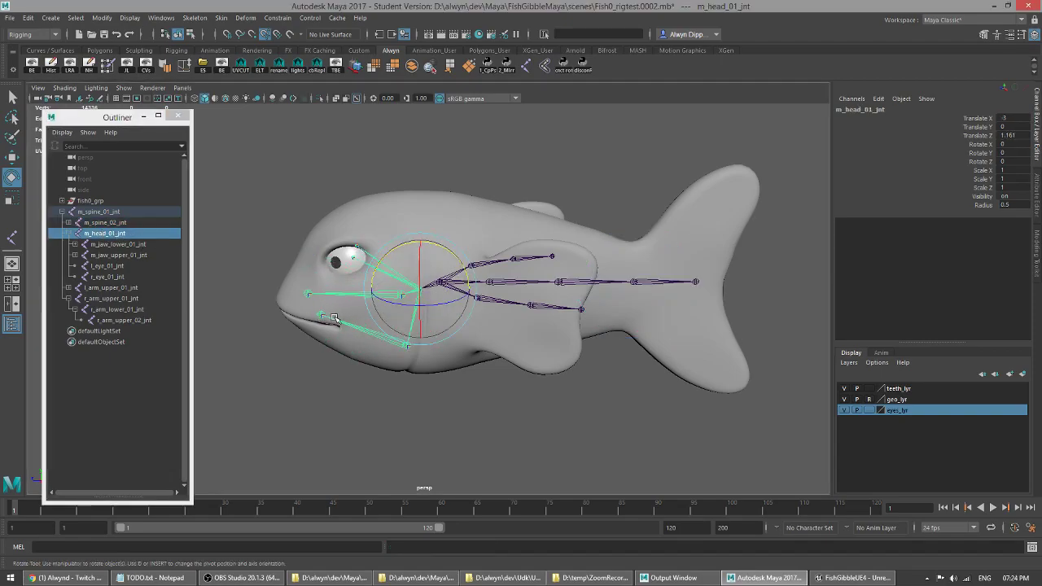
pyautogui.click(333, 319)
pyautogui.keyDown('shift'); pyautogui.click(345, 293); pyautogui.keyUp('shift')
pyautogui.moveTo(418, 256); pyautogui.dragTo(324, 339)
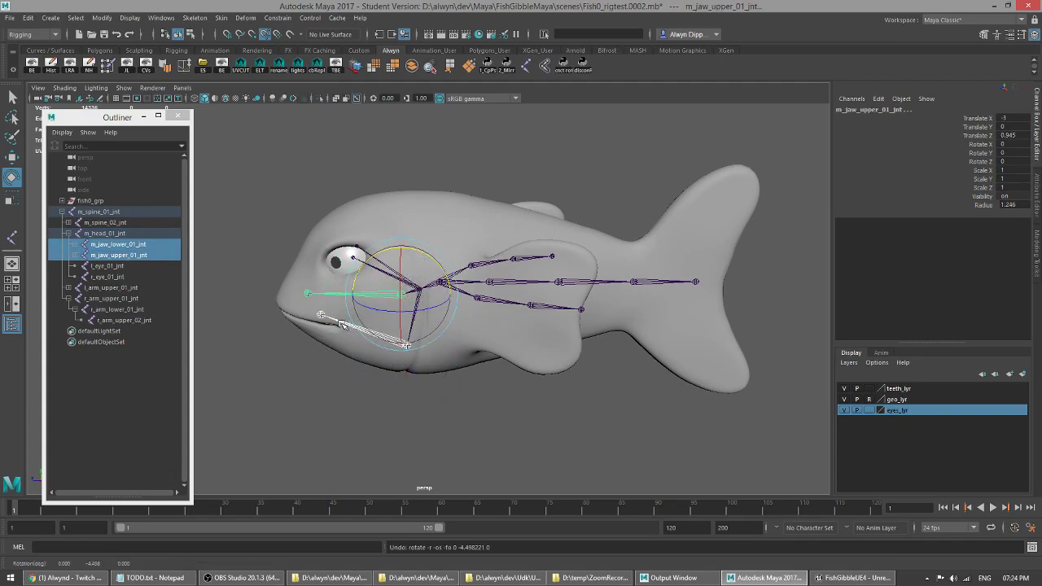
pyautogui.click(342, 324)
pyautogui.moveTo(419, 303); pyautogui.dragTo(403, 296)
pyautogui.hotkey('ctrl', 'z')
# - Examine the lower jaw joint's placement in the wireframe side view and return to the perspective view
pyautogui.keyDown('alt'); pyautogui.moveTo(514, 334); pyautogui.dragTo(521, 328); pyautogui.keyUp('alt')
pyautogui.press('space')
pyautogui.press('space')
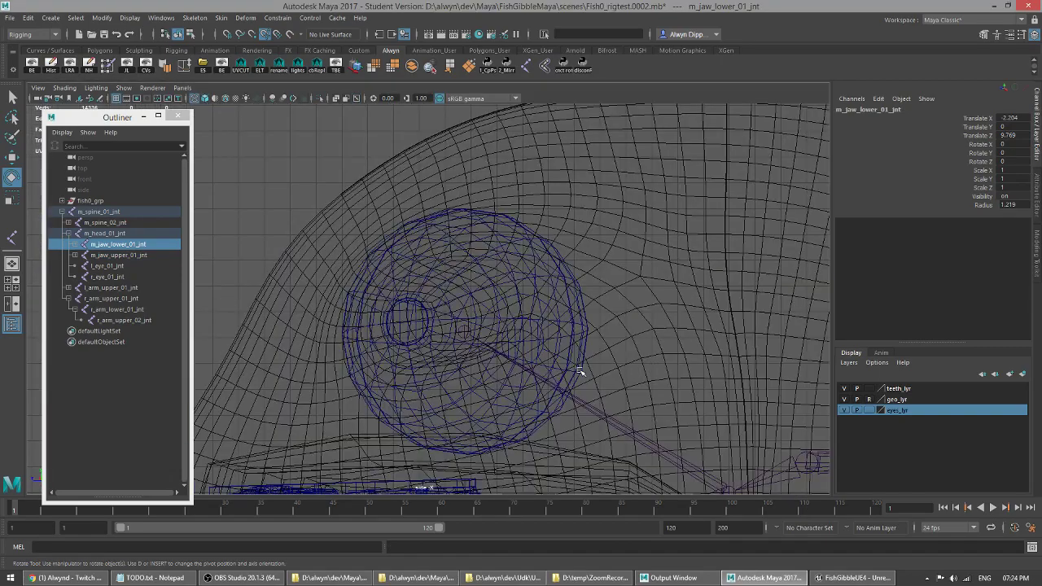
pyautogui.scroll(-10, 570, 368)
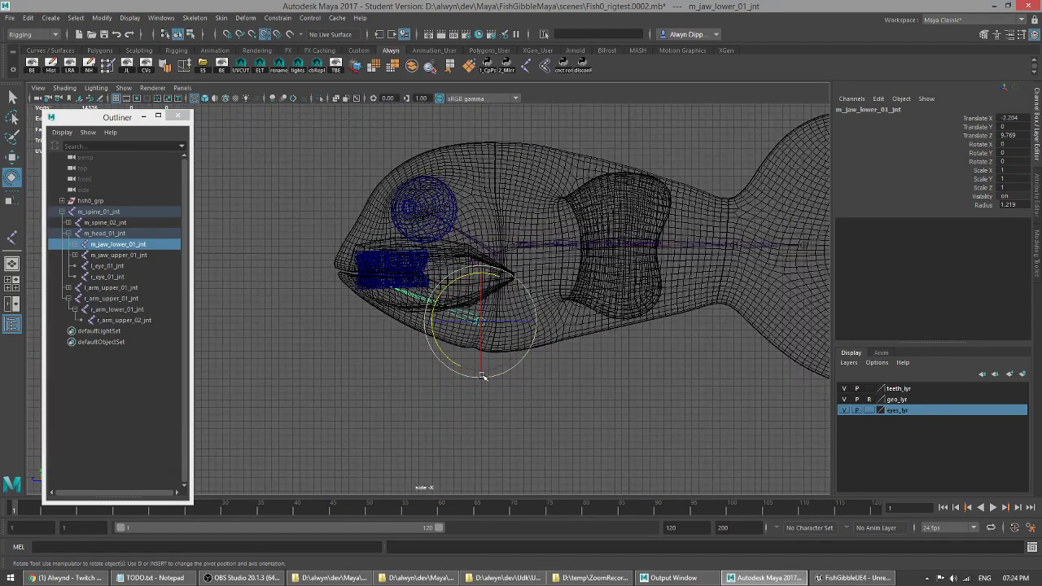
pyautogui.click(543, 387)
pyautogui.scroll(2, 573, 386)
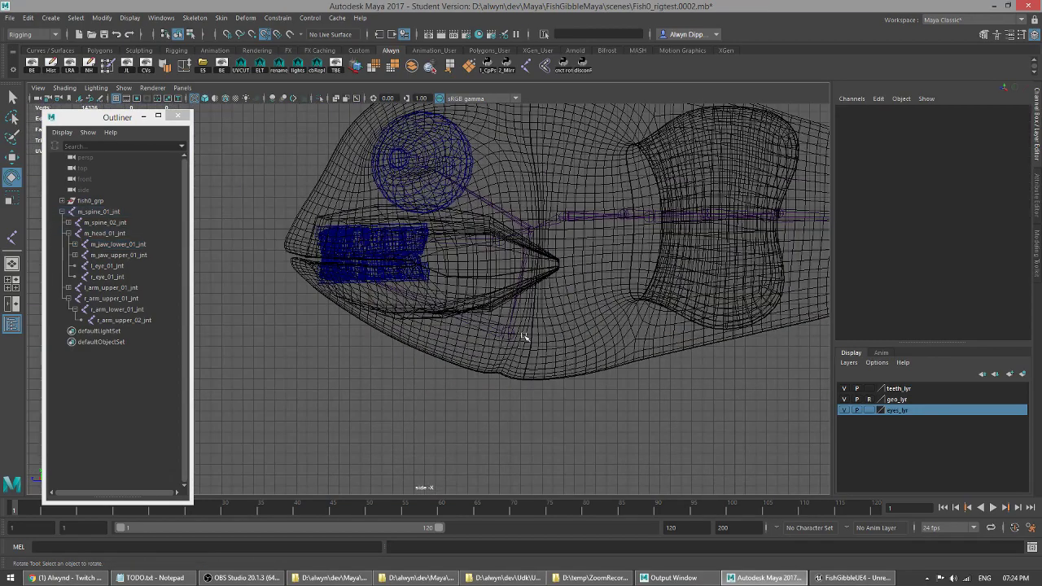
pyautogui.press('space')
pyautogui.press('space')
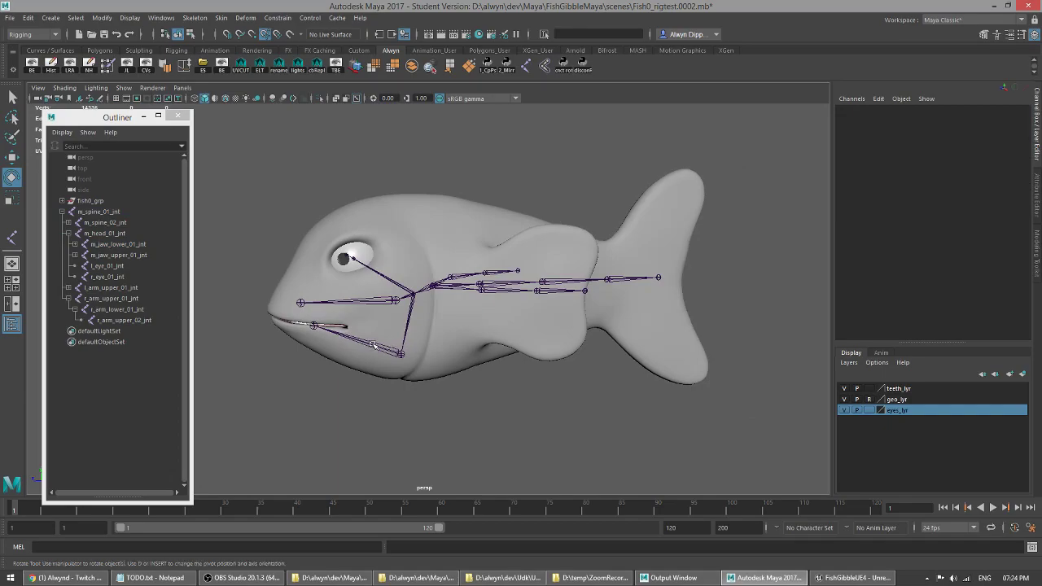
pyautogui.click(372, 344)
pyautogui.press('q')
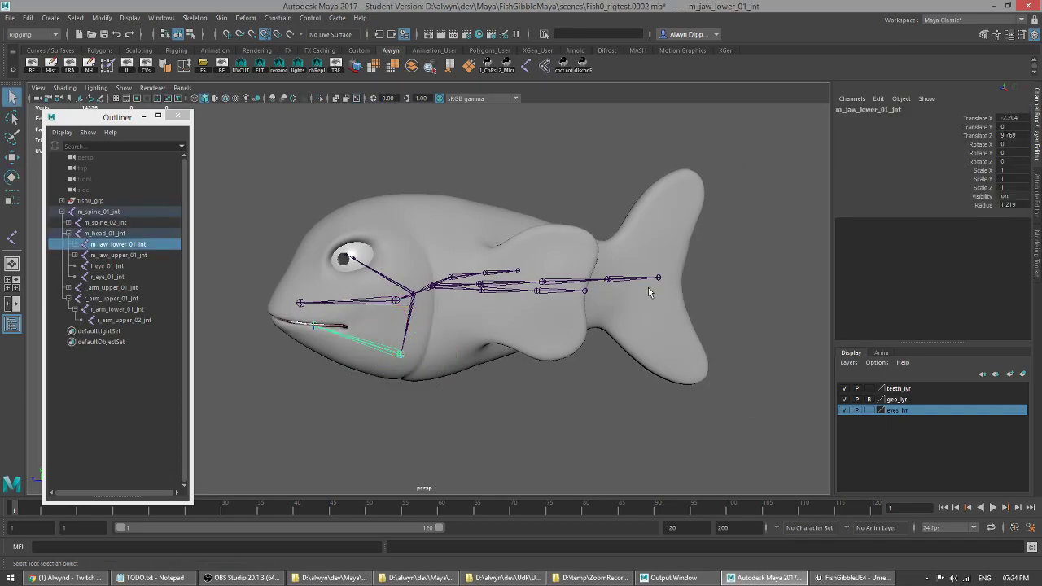
pyautogui.click(379, 303)
pyautogui.click(433, 290)
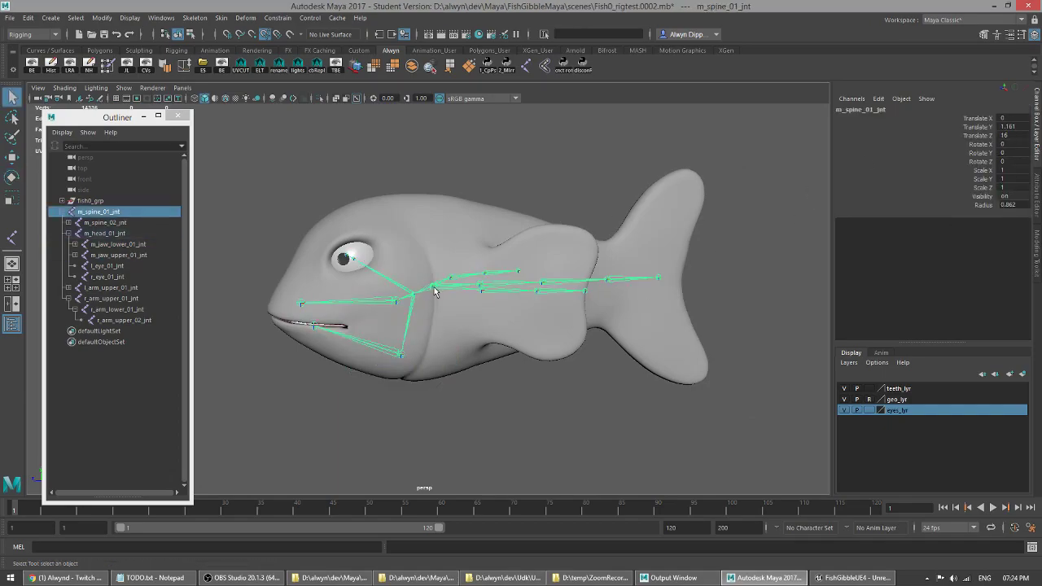
pyautogui.doubleClick(434, 290)
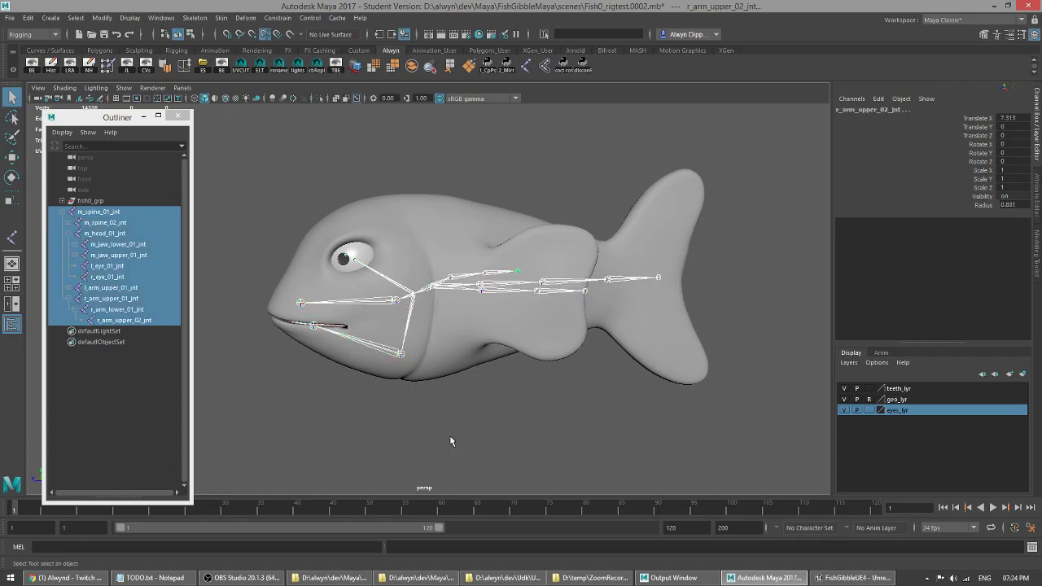
pyautogui.click(503, 319)
pyautogui.click(503, 295)
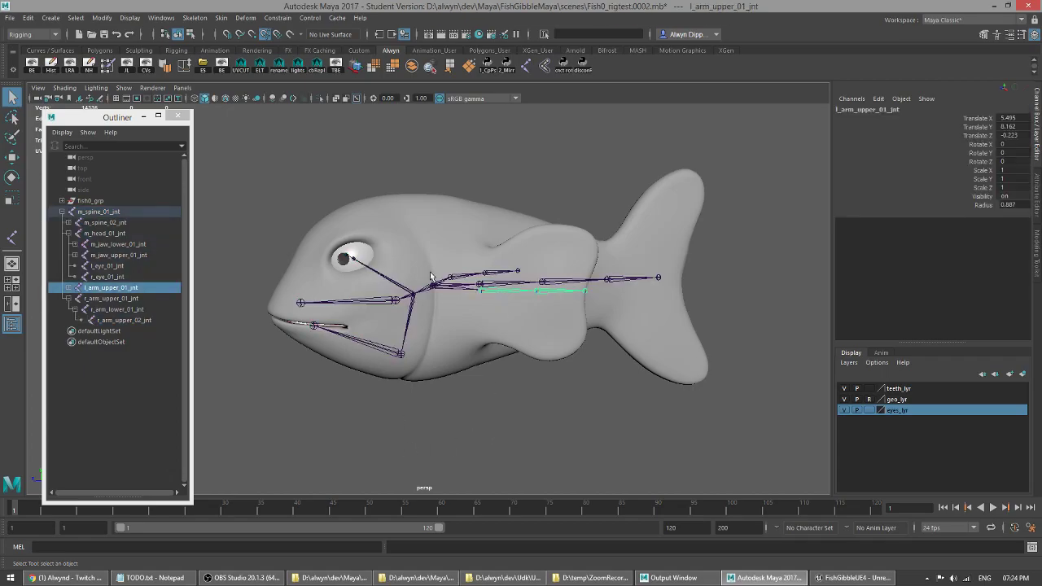
pyautogui.moveTo(486, 390)
pyautogui.keyDown('alt'); pyautogui.mouseDown()
pyautogui.moveTo(509, 400)
pyautogui.moveTo(491, 391)
pyautogui.mouseUp(); pyautogui.keyUp('alt')
pyautogui.click(509, 400)
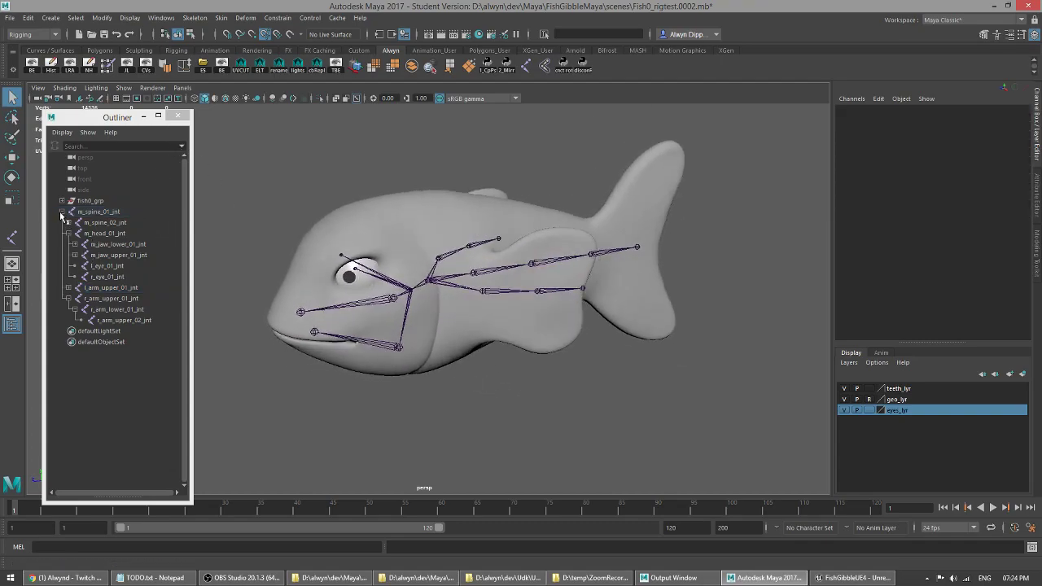
# - Create a NURBS torus and set its radius to 10
pyautogui.click(55, 19)
pyautogui.moveTo(105, 46)
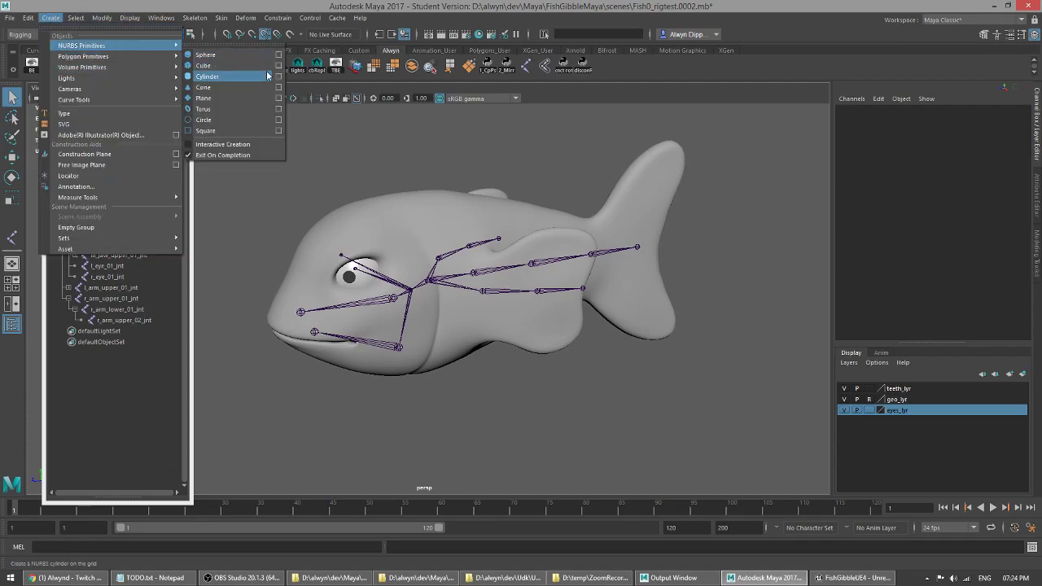
pyautogui.click(239, 109)
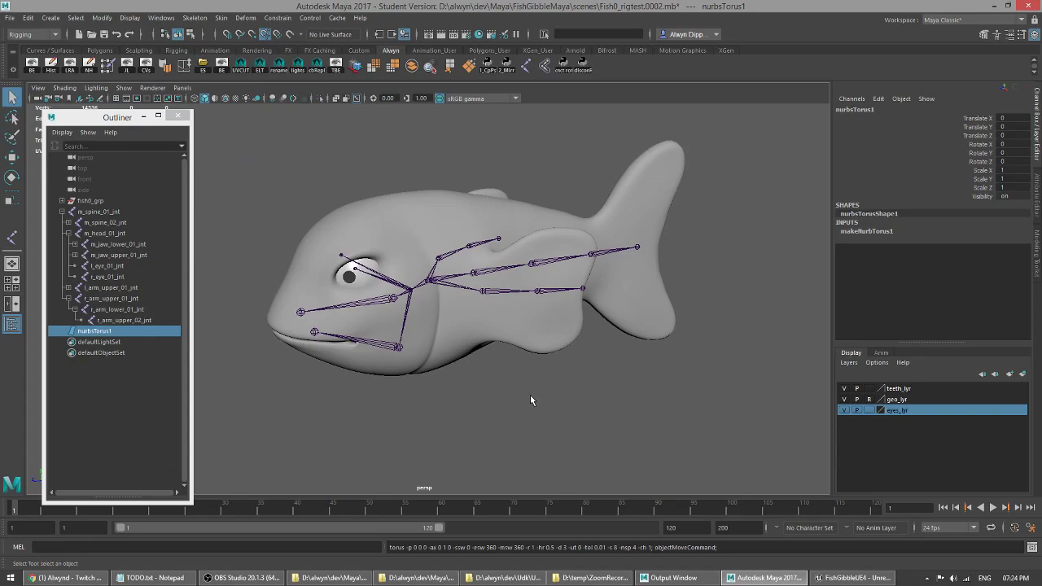
pyautogui.click(906, 230)
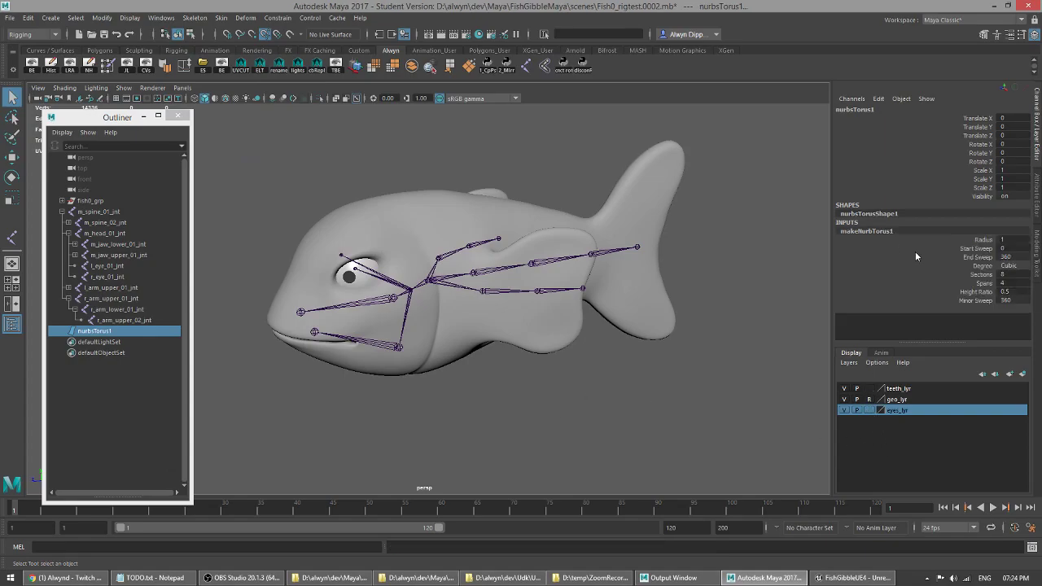
pyautogui.click(983, 240)
pyautogui.moveTo(620, 367); pyautogui.dragTo(666, 364, button='middle')
pyautogui.keyDown('alt'); pyautogui.moveTo(713, 365); pyautogui.dragTo(561, 362); pyautogui.keyUp('alt')
# - Rotate the torus to -90 degrees in X so it stands upright around the fish body
pyautogui.press('e')
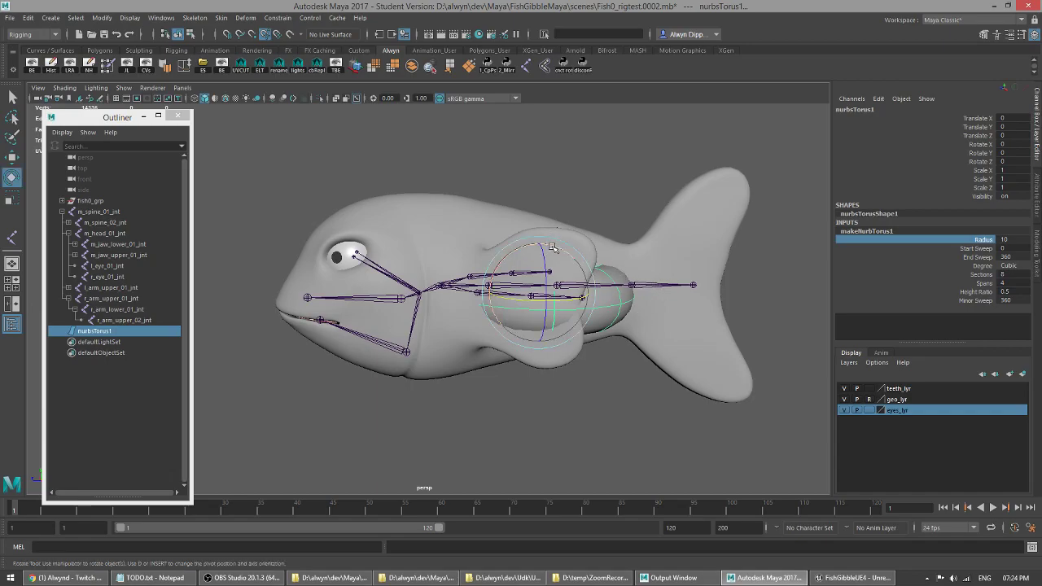
pyautogui.moveTo(553, 247); pyautogui.dragTo(618, 273)
pyautogui.press('q')
pyautogui.keyDown('alt'); pyautogui.moveTo(532, 312); pyautogui.dragTo(489, 330); pyautogui.keyUp('alt')
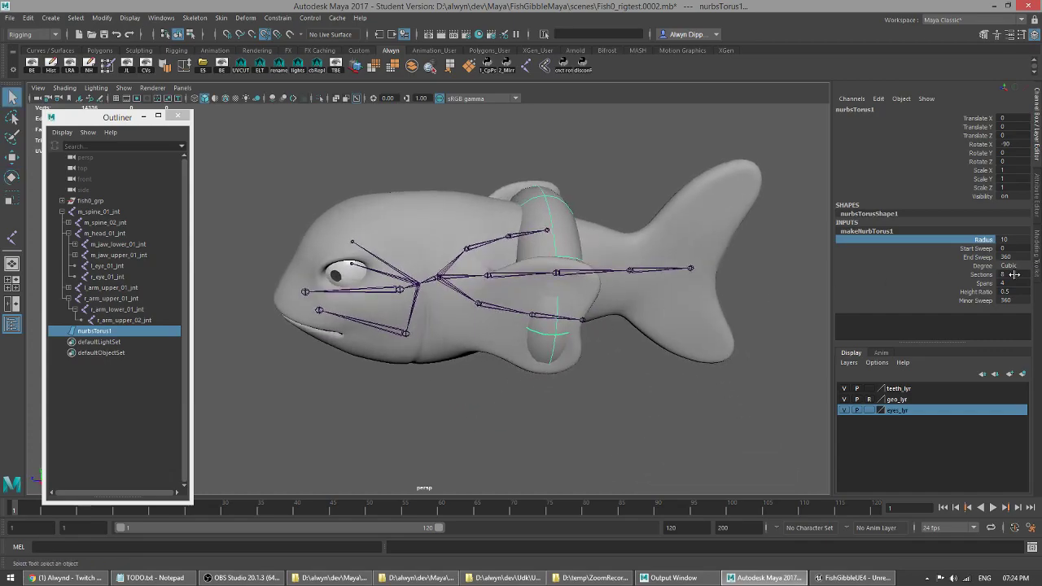
# - Set the torus's height ratio to 0.1 to make a thin ring
pyautogui.moveTo(749, 287)
pyautogui.mouseDown(button='middle')
pyautogui.moveTo(728, 290)
pyautogui.moveTo(746, 287)
pyautogui.mouseUp(button='middle')
pyautogui.keyDown('alt'); pyautogui.moveTo(775, 283); pyautogui.dragTo(730, 276); pyautogui.keyUp('alt')
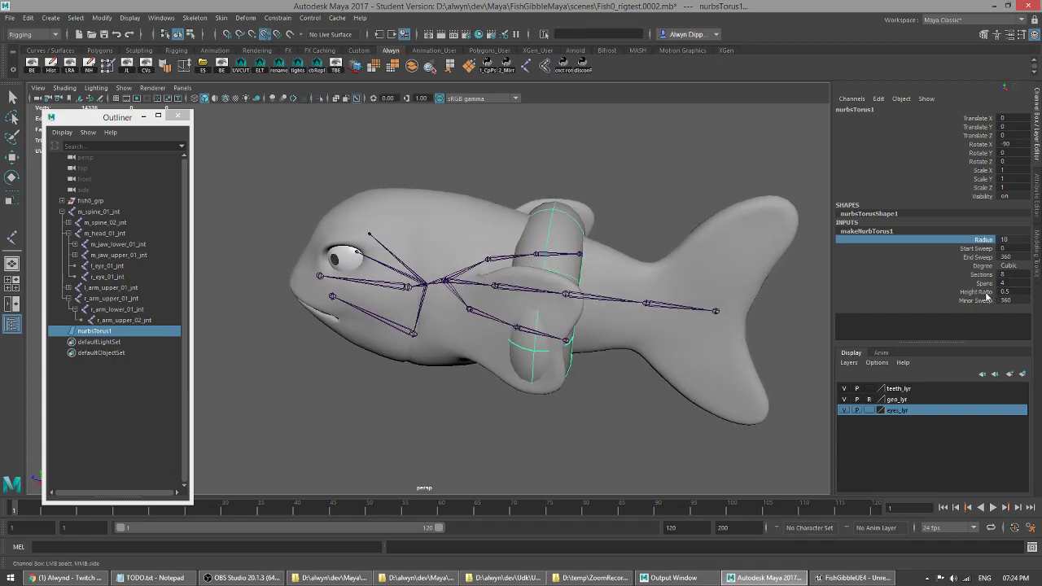
pyautogui.click(982, 292)
pyautogui.moveTo(730, 313)
pyautogui.mouseDown(button='middle')
pyautogui.moveTo(741, 311)
pyautogui.moveTo(722, 308)
pyautogui.mouseUp(button='middle')
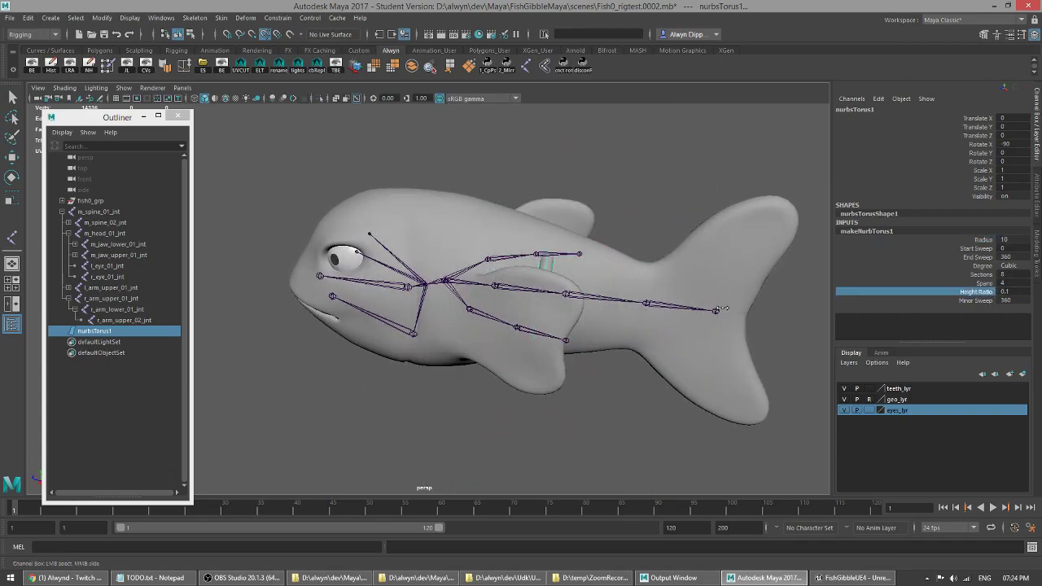
pyautogui.keyDown('alt'); pyautogui.moveTo(632, 307); pyautogui.dragTo(742, 298); pyautogui.keyUp('alt')
# - Move the torus ring back to the tail at Translate Z -20.41
pyautogui.press('q')
pyautogui.press('w')
pyautogui.moveTo(544, 293)
pyautogui.keyDown('alt'); pyautogui.mouseDown()
pyautogui.moveTo(578, 328)
pyautogui.moveTo(542, 298)
pyautogui.moveTo(455, 292)
pyautogui.moveTo(542, 304)
pyautogui.mouseUp(); pyautogui.keyUp('alt')
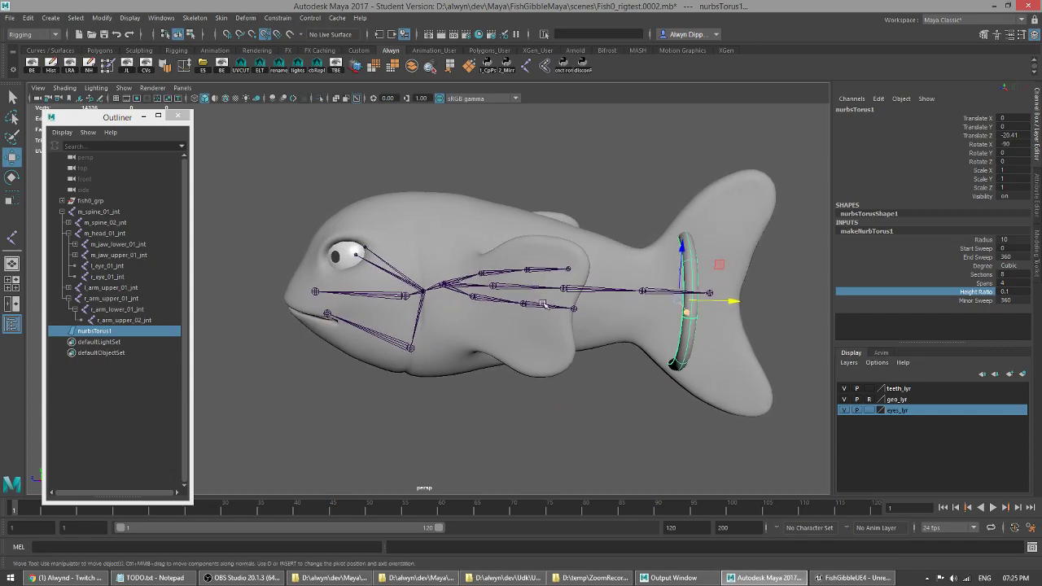
pyautogui.keyDown('alt'); pyautogui.moveTo(660, 303); pyautogui.dragTo(590, 281, button='middle'); pyautogui.keyUp('alt')
pyautogui.keyDown('alt'); pyautogui.moveTo(588, 281); pyautogui.dragTo(545, 292); pyautogui.keyUp('alt')
pyautogui.press('q')
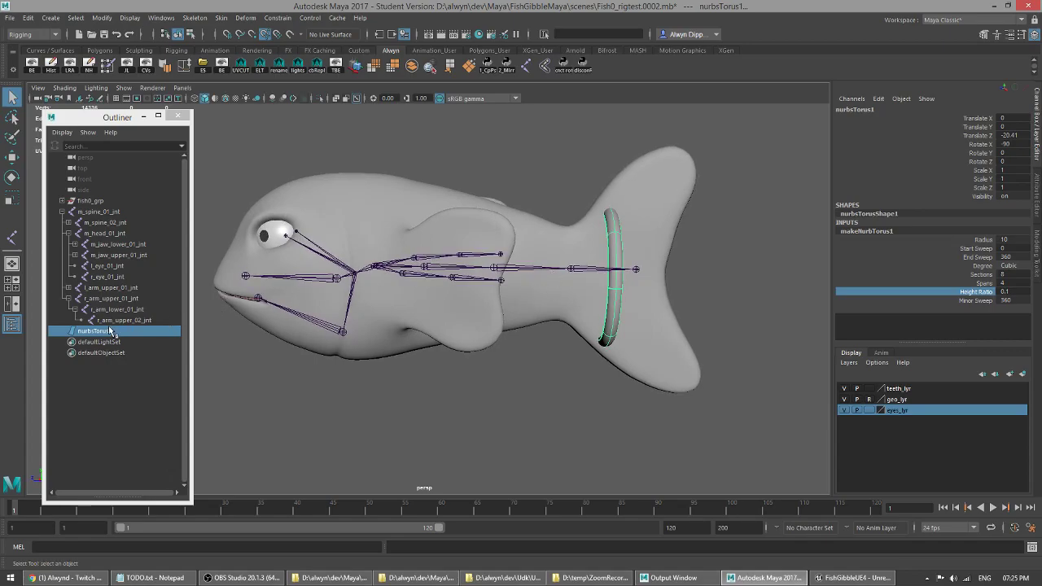
# - Rename the torus m_tail_01_ctl, reusing the name copied from m_tail_01_jnt
pyautogui.click(69, 222)
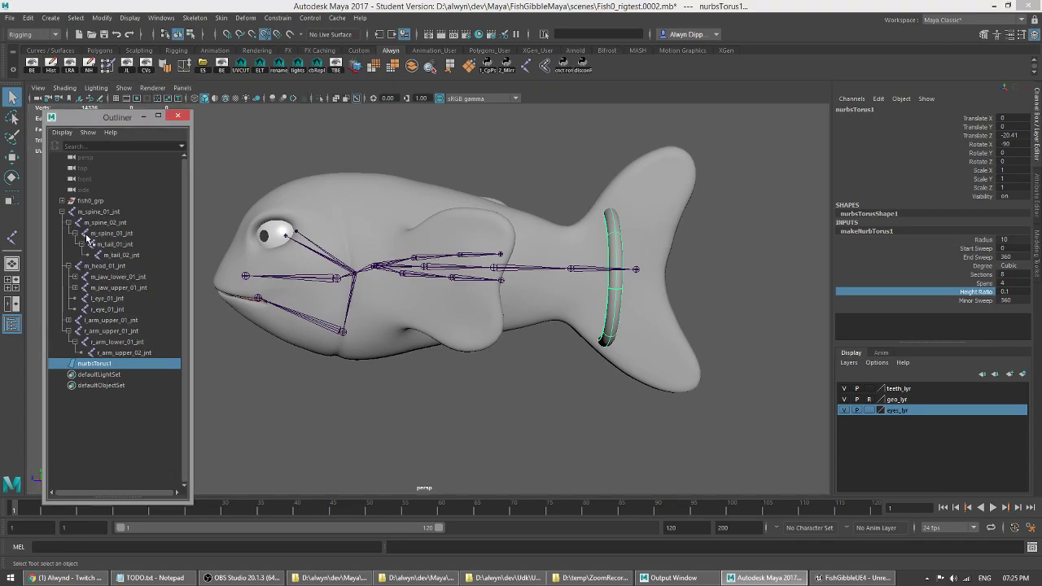
pyautogui.click(134, 245)
pyautogui.doubleClick(133, 245)
pyautogui.hotkey('ctrl', 'c')
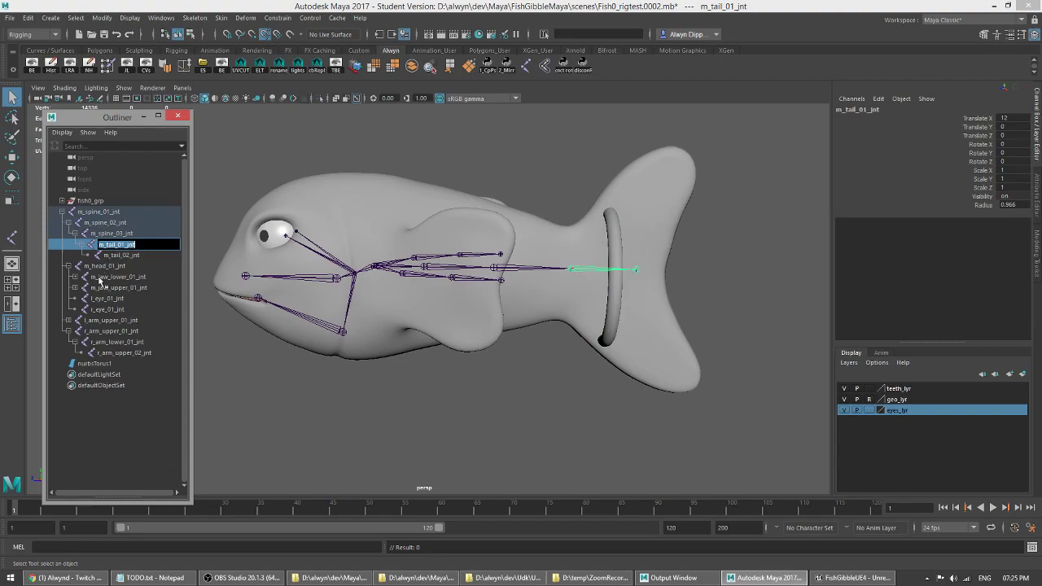
pyautogui.doubleClick(106, 364)
pyautogui.hotkey('ctrl', 'v')
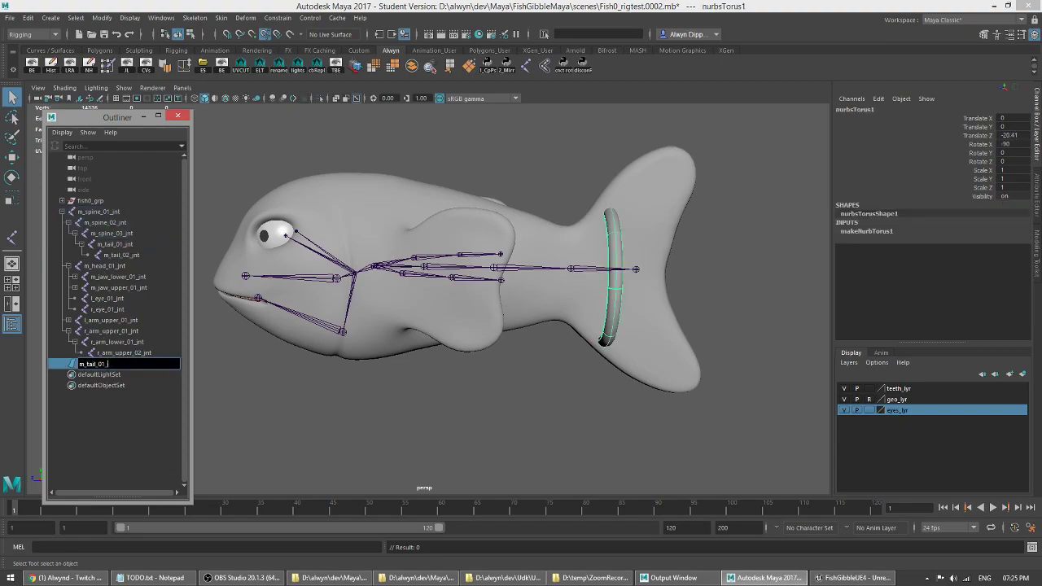
pyautogui.write('ctl')
pyautogui.press('Return')
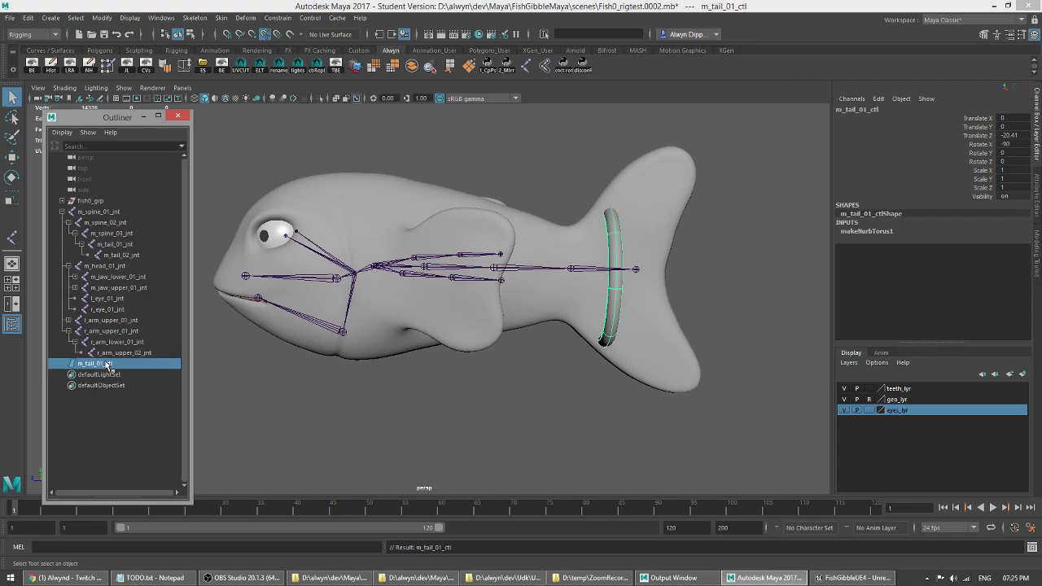
# - Group m_tail_01_ctl and name the group ctl_grp
pyautogui.hotkey('ctrl', 'g')
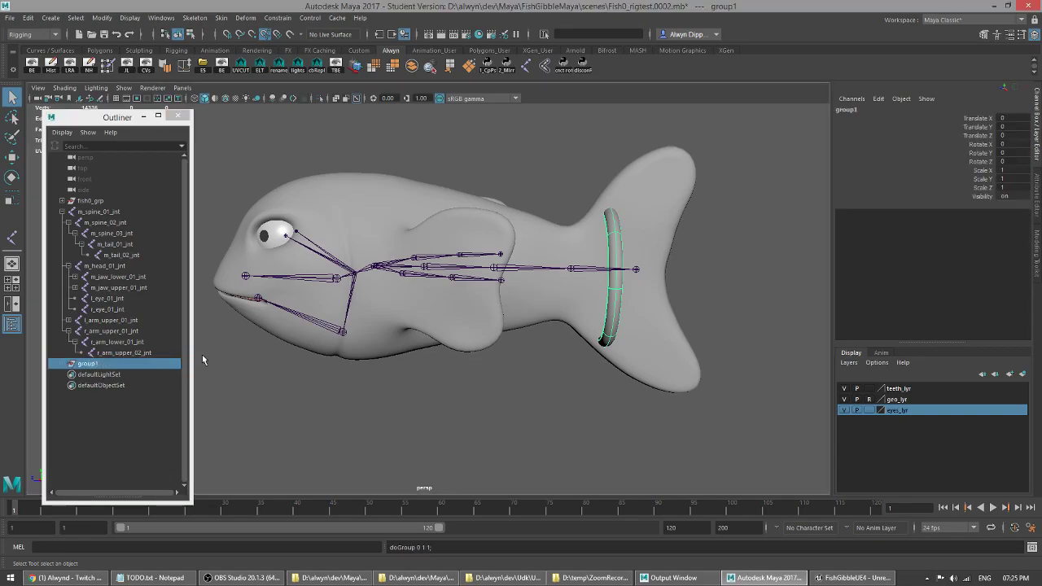
pyautogui.click(63, 363)
pyautogui.doubleClick(91, 364)
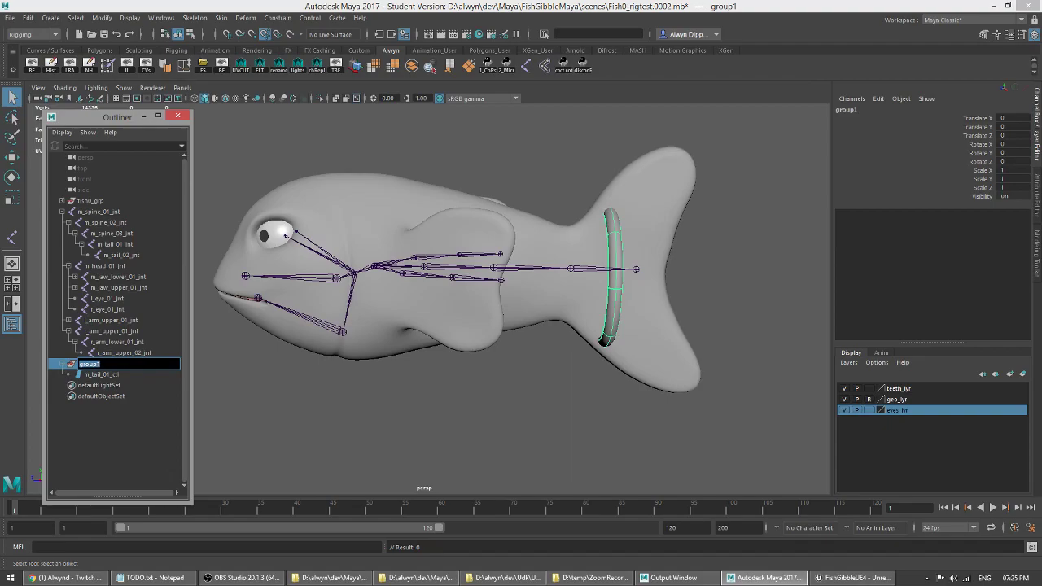
pyautogui.write('ctl_grp')
pyautogui.press('Return')
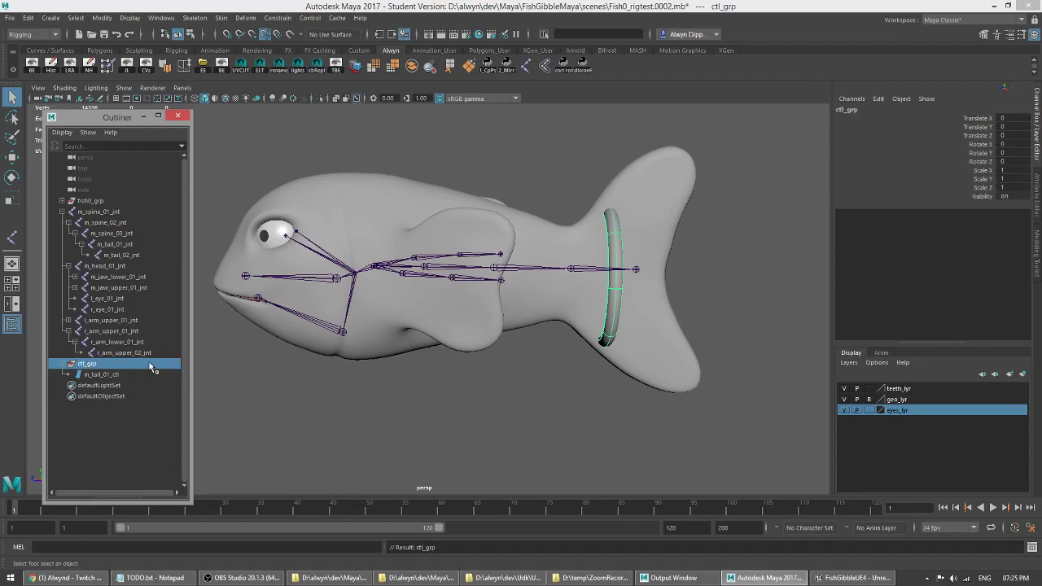
# - Create a display layer containing the selected ctl_grp and try to name it ctl_grp
pyautogui.click(1022, 374)
pyautogui.doubleClick(939, 388)
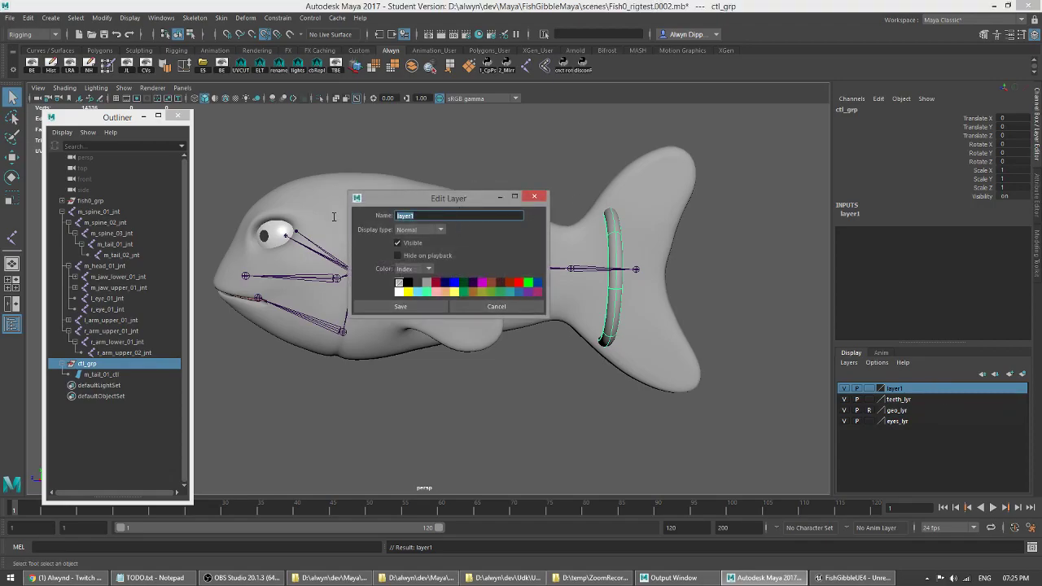
pyautogui.write('ctl_grp')
pyautogui.click(418, 306)
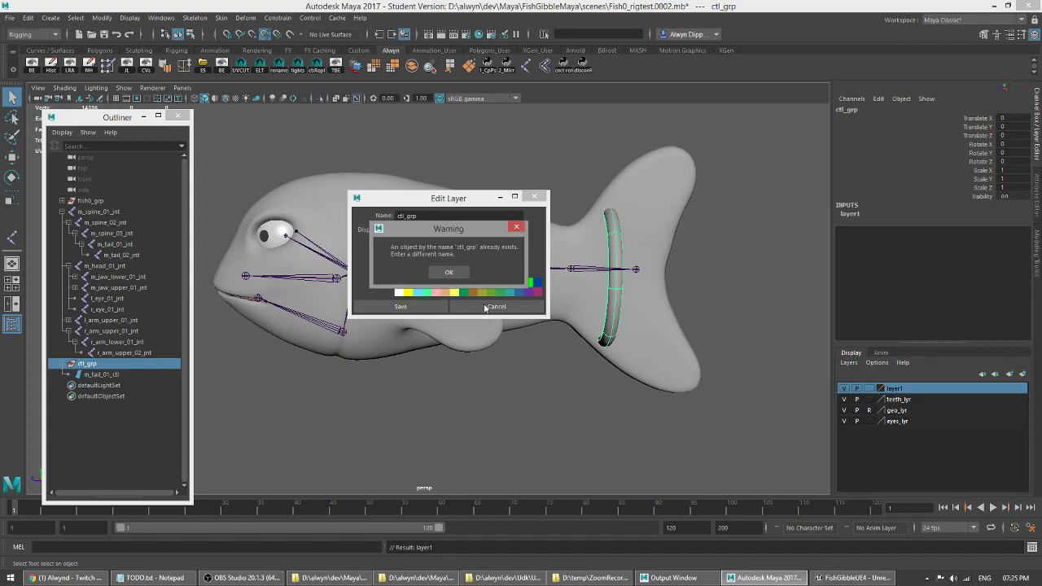
pyautogui.click(449, 273)
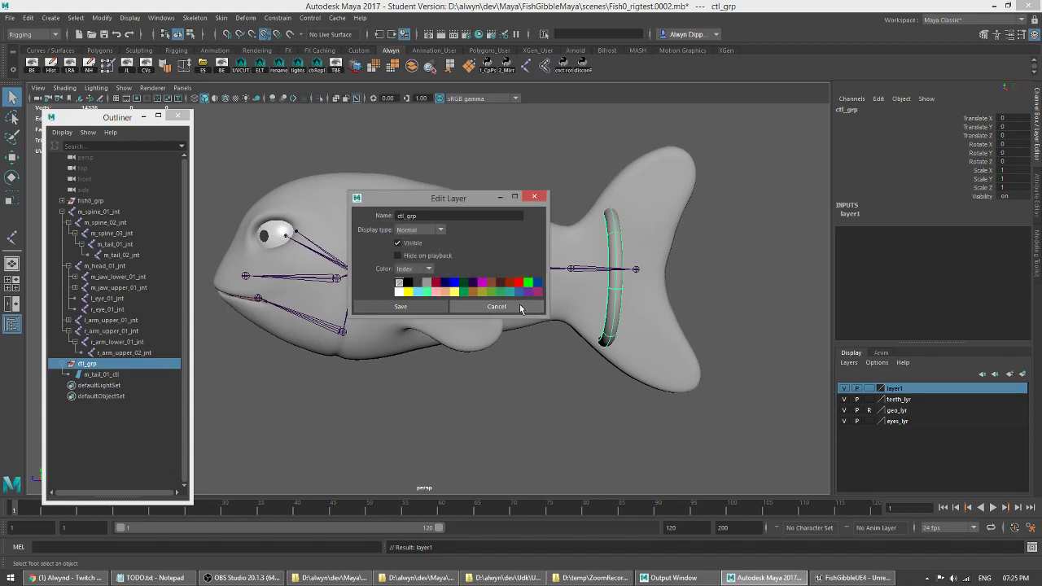
pyautogui.click(520, 305)
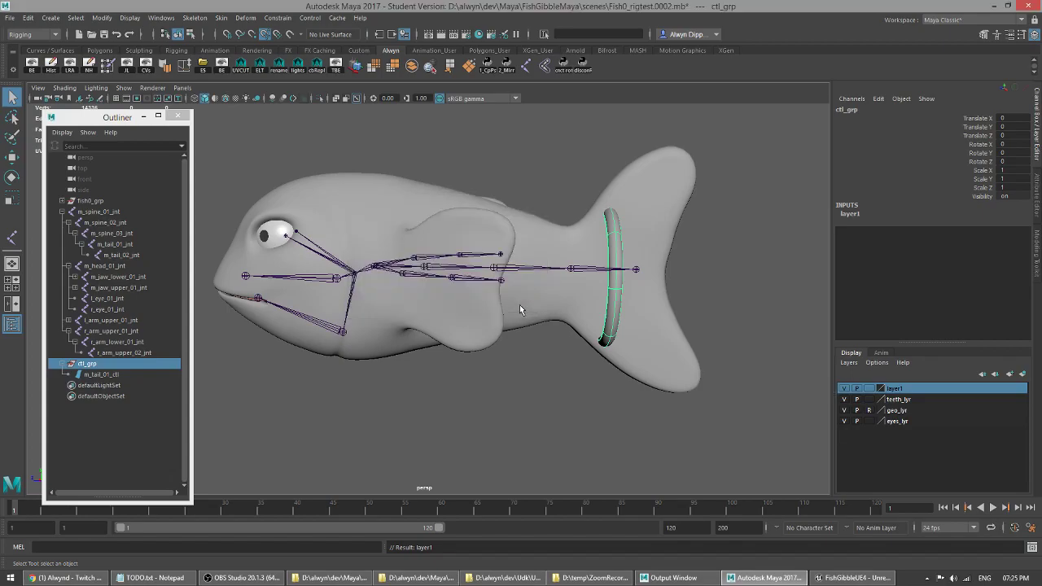
# - Open the new display layer's settings for editing
pyautogui.doubleClick(910, 388)
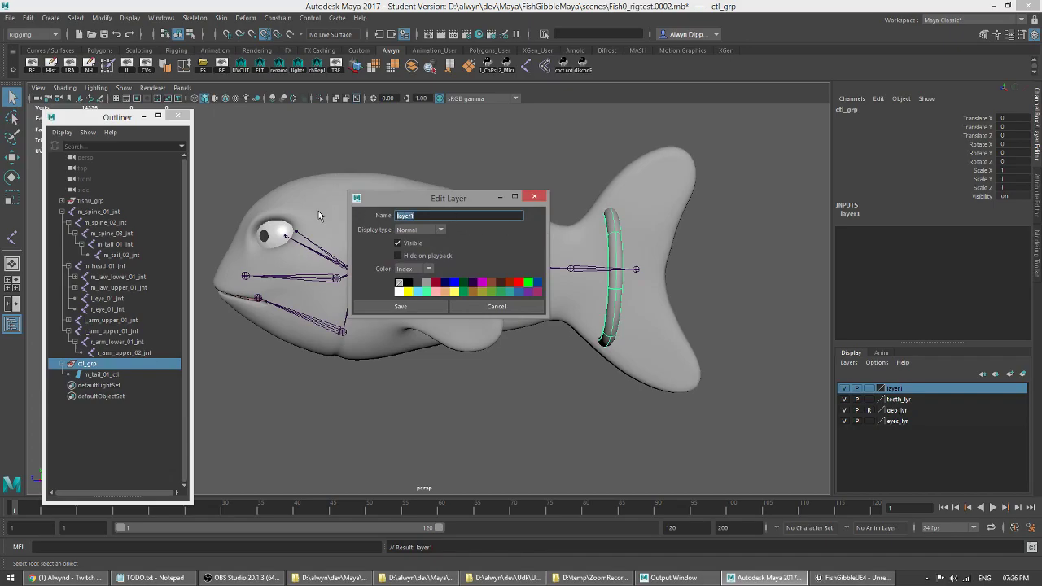
# - Name the new display layer ctl_lyr, save it, and toggle its visibility off and back on
pyautogui.write('ctl_lyr')
pyautogui.press('BackSpace')
pyautogui.press('BackSpace')
pyautogui.write('r')
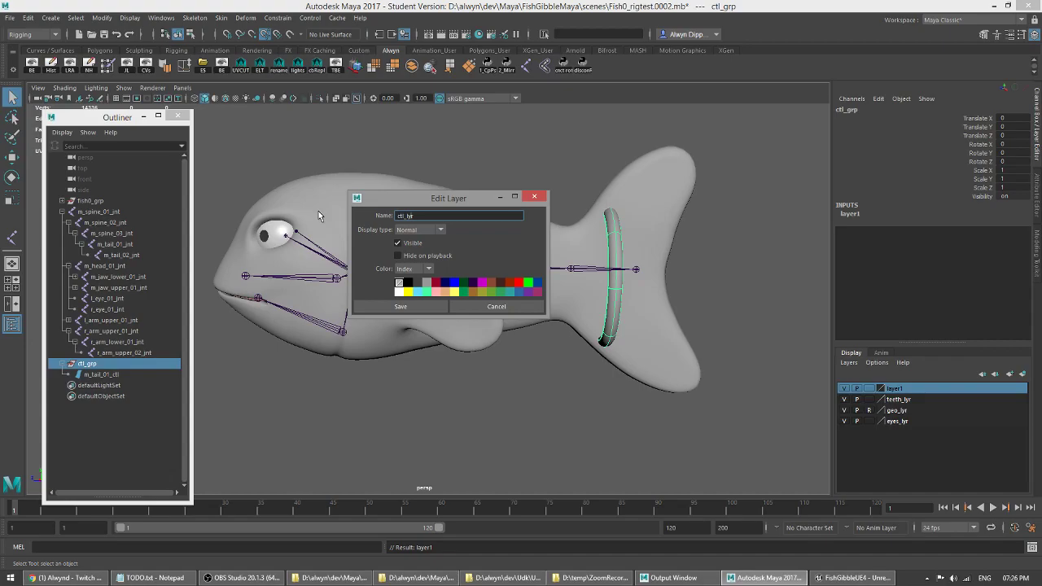
pyautogui.click(402, 306)
pyautogui.click(844, 389)
pyautogui.click(844, 389)
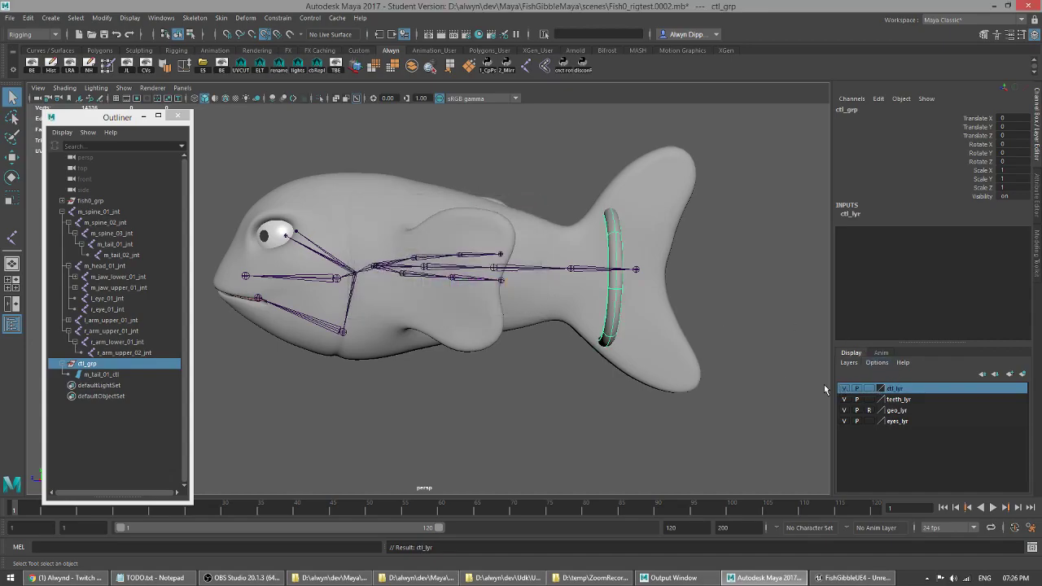
# - Examine how the move axes of the tail joint m_tail_01_jnt are oriented relative to the m_tail_01_ctl ring
pyautogui.keyDown('alt'); pyautogui.moveTo(615, 267); pyautogui.dragTo(553, 272, button='middle'); pyautogui.keyUp('alt')
pyautogui.click(553, 273)
pyautogui.keyDown('alt'); pyautogui.moveTo(553, 273); pyautogui.dragTo(412, 288); pyautogui.keyUp('alt')
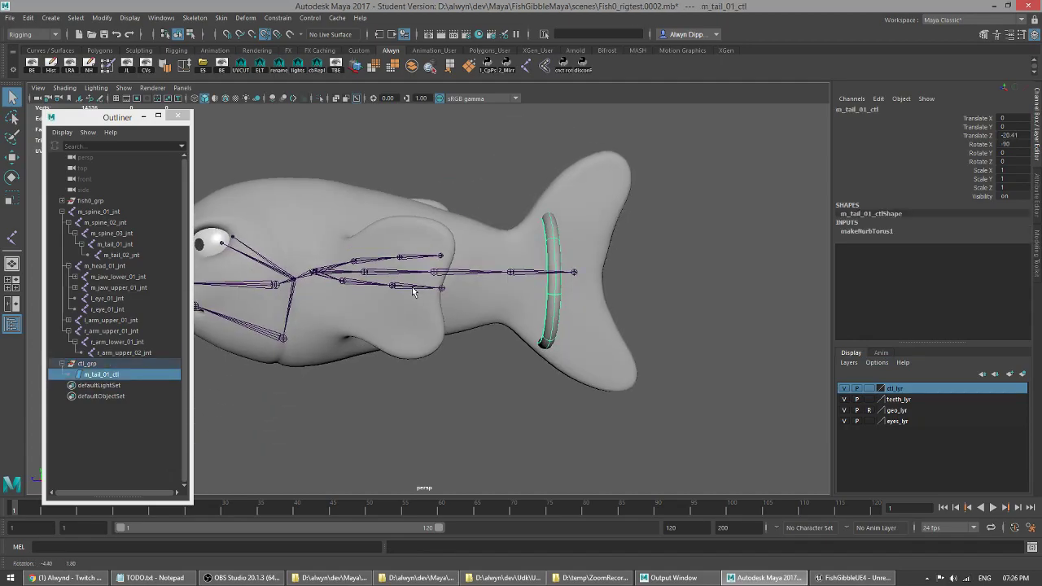
pyautogui.click(786, 272)
pyautogui.keyDown('alt'); pyautogui.moveTo(786, 272); pyautogui.dragTo(457, 274); pyautogui.keyUp('alt')
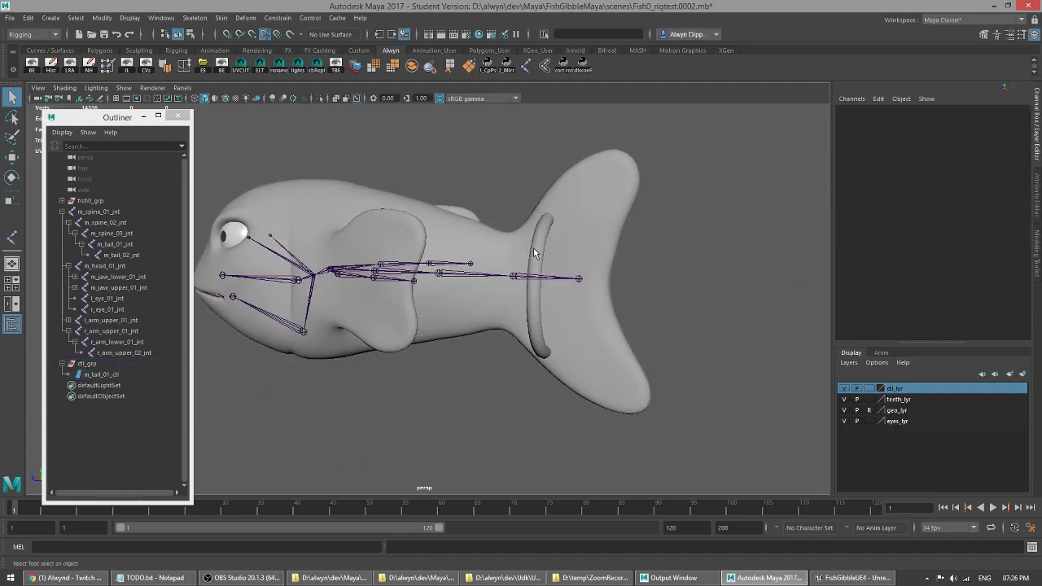
pyautogui.click(101, 374)
pyautogui.keyDown('alt'); pyautogui.moveTo(261, 293); pyautogui.dragTo(206, 256); pyautogui.keyUp('alt')
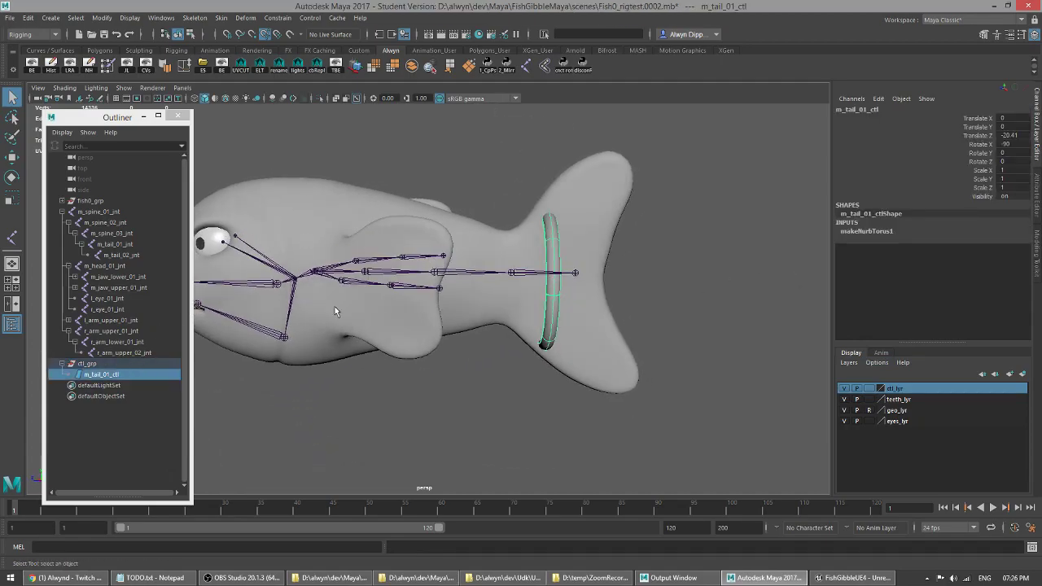
pyautogui.press('w')
pyautogui.keyDown('alt'); pyautogui.moveTo(421, 283); pyautogui.dragTo(775, 318); pyautogui.keyUp('alt')
pyautogui.click(509, 267)
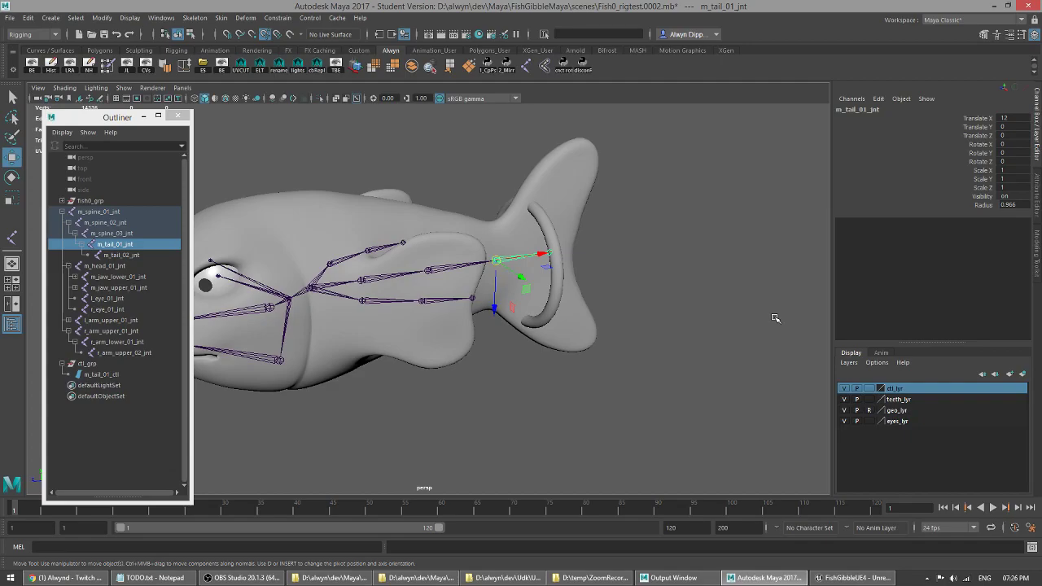
# - Center the pivot of ctl_grp on the tail control ring
pyautogui.click(120, 364)
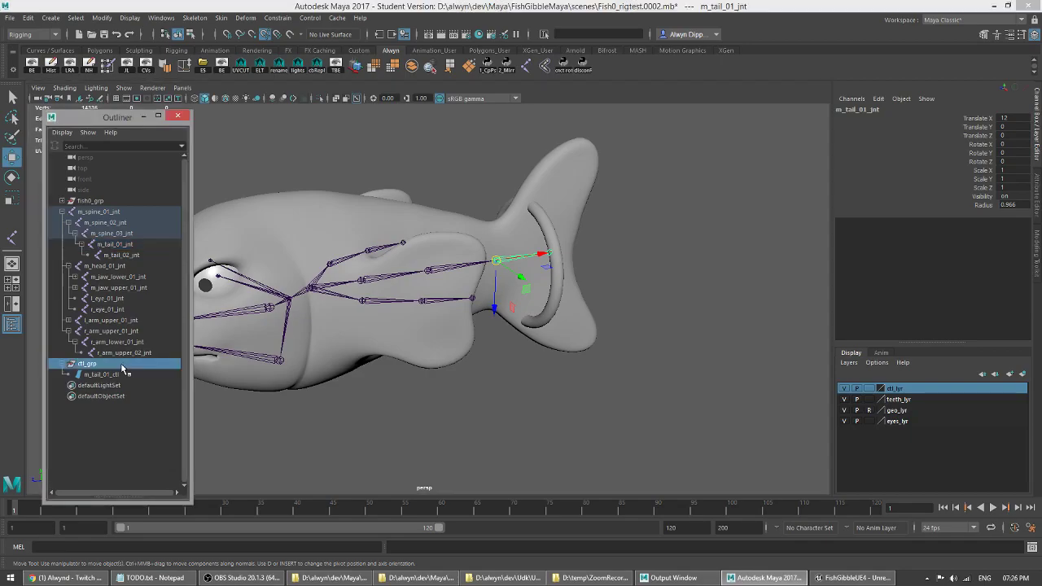
pyautogui.click(101, 17)
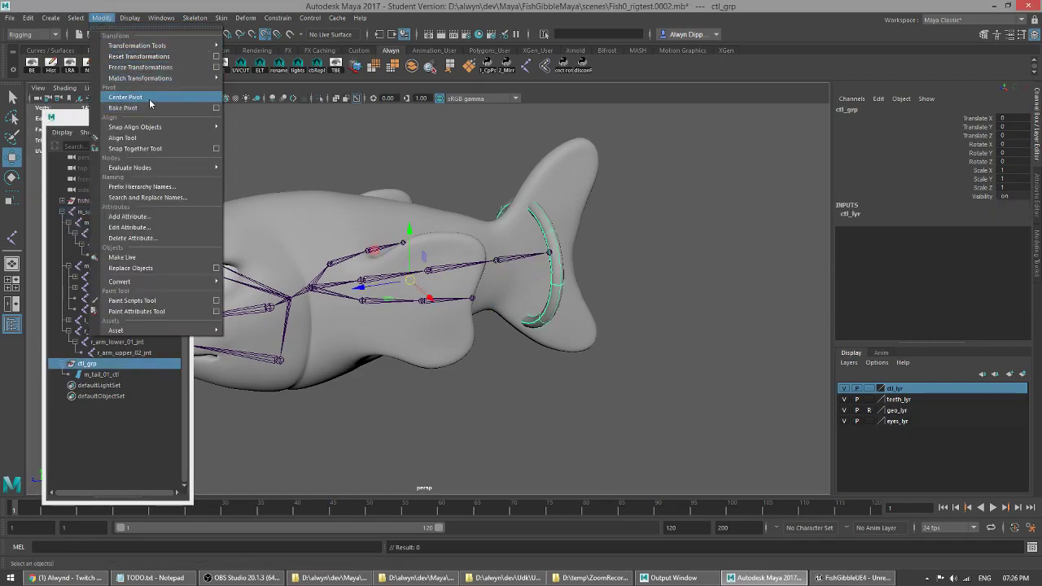
pyautogui.click(125, 96)
pyautogui.press('e')
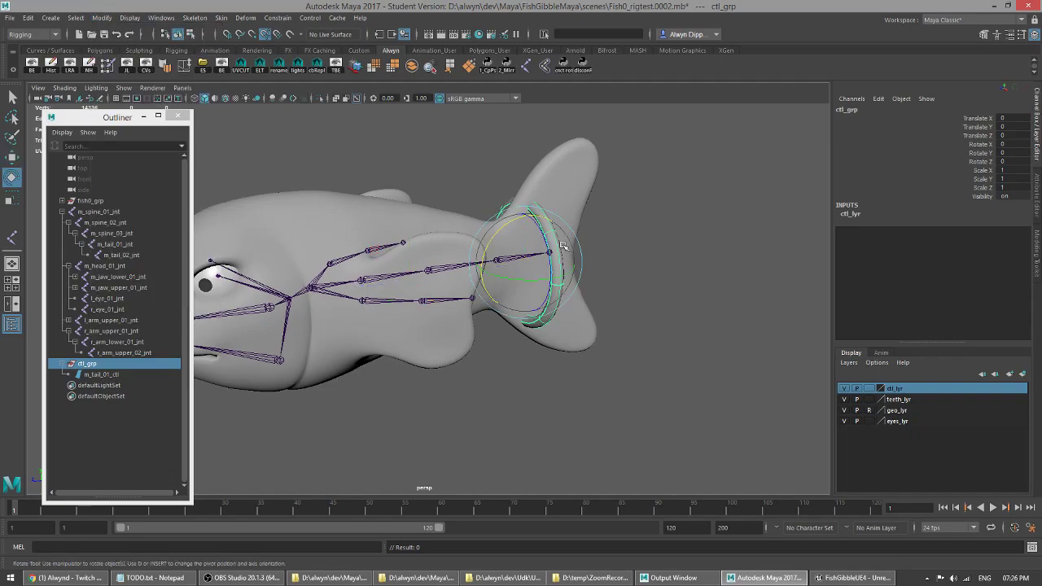
pyautogui.press('w')
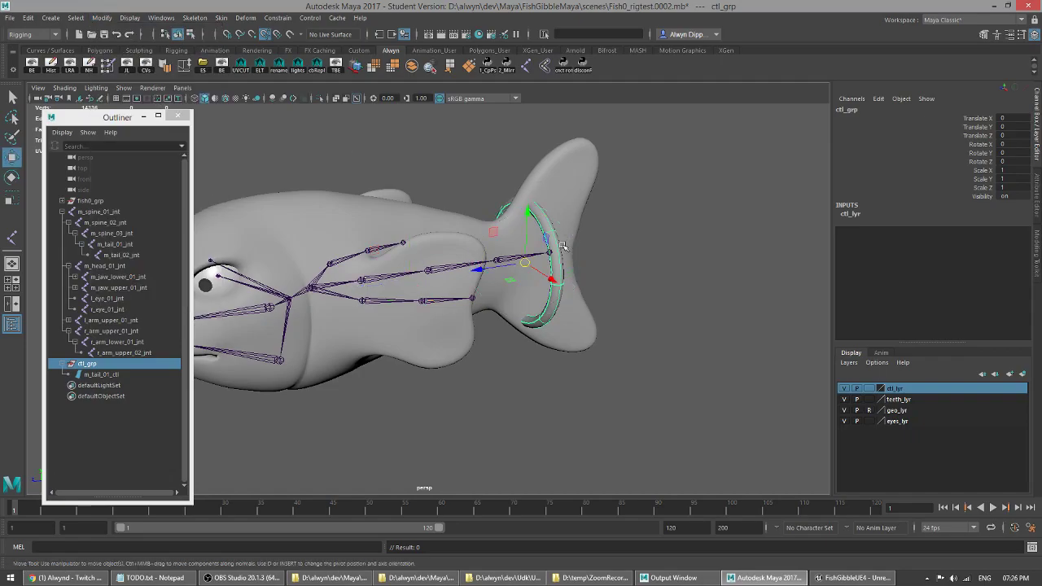
# - Try matching m_tail_01_ctl to the axes of m_spine_03_jnt by rotating it to Rotate X 180 and Rotate Y 90
pyautogui.click(453, 266)
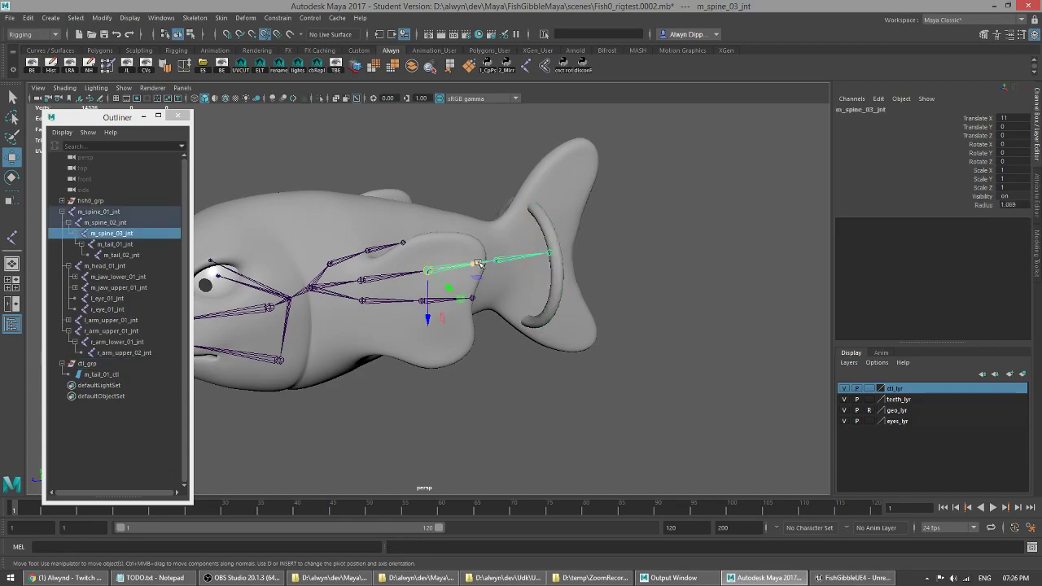
pyautogui.click(552, 237)
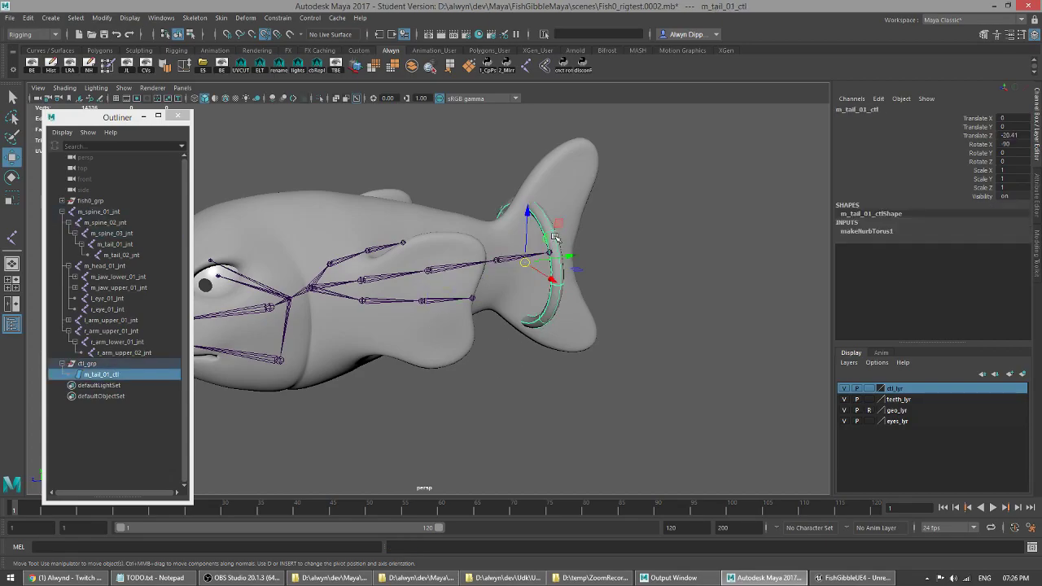
pyautogui.press('e')
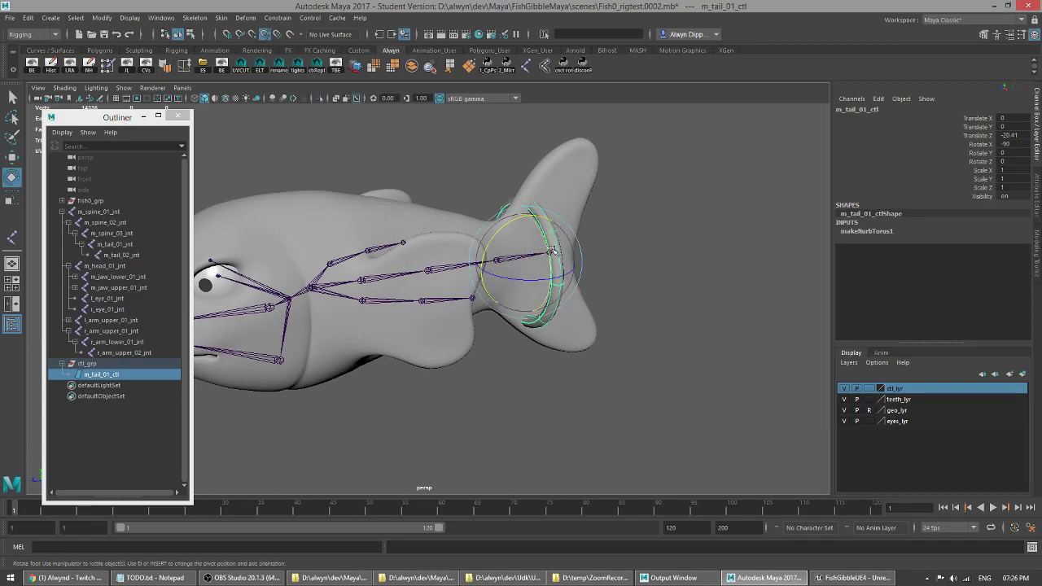
pyautogui.moveTo(522, 281); pyautogui.dragTo(582, 271)
pyautogui.press('w')
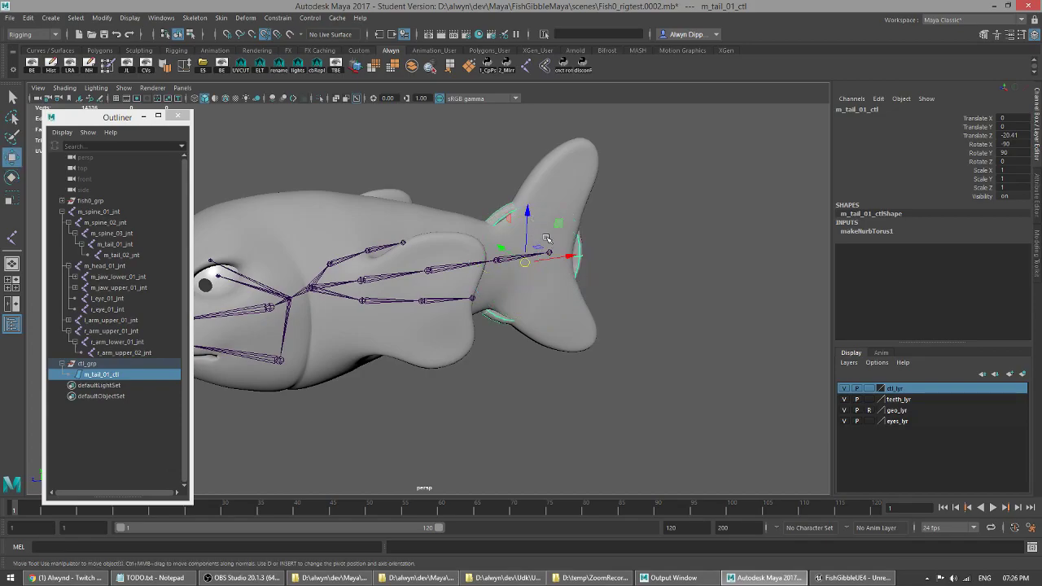
pyautogui.press('e')
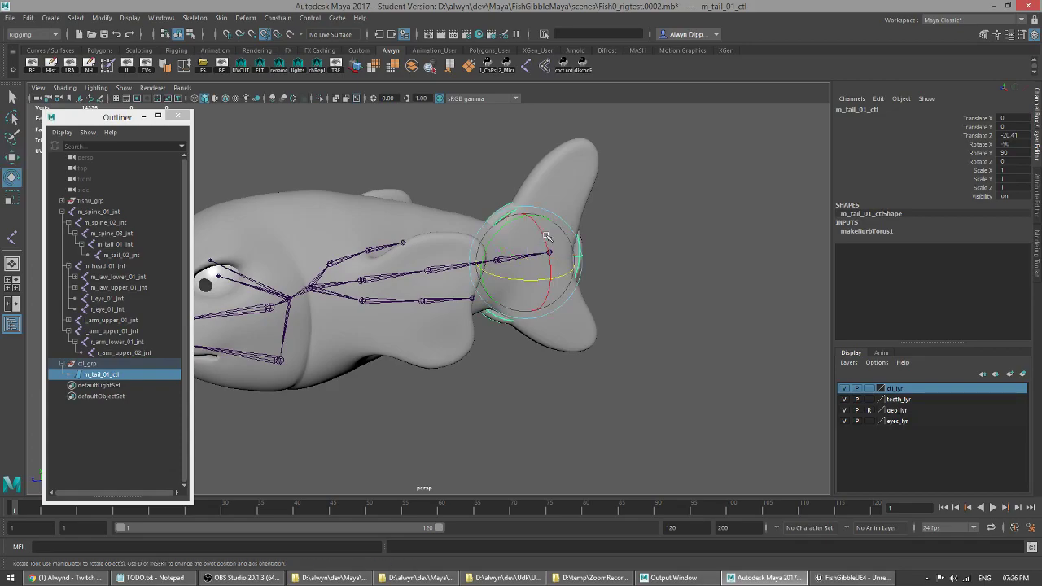
pyautogui.moveTo(546, 236); pyautogui.dragTo(566, 440)
pyautogui.press('w')
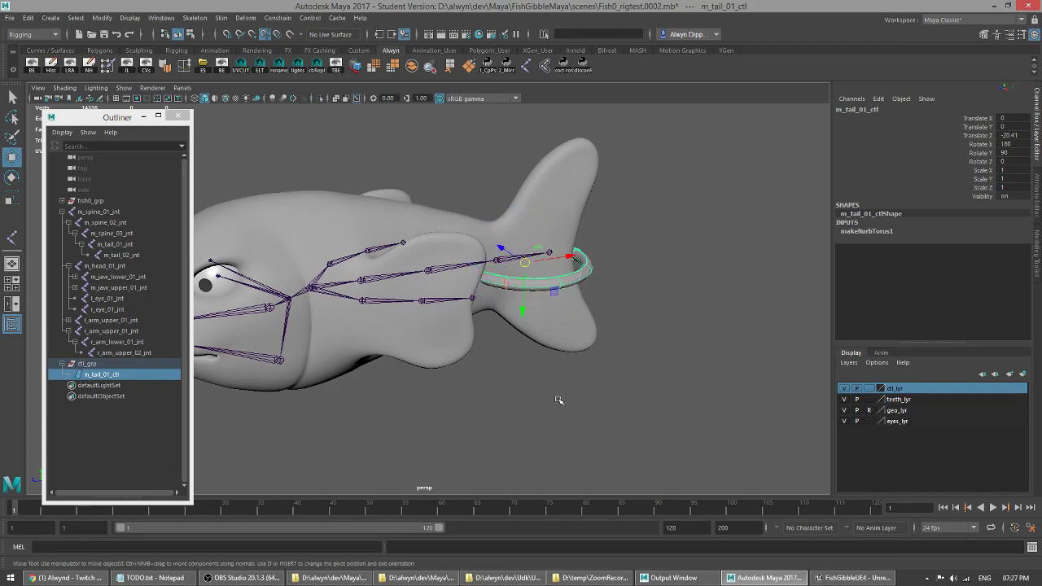
# - Compare the axis orientations of m_spine_03_jnt, m_tail_01_jnt, ctl_grp and m_tail_01_ctl
pyautogui.click(460, 267)
pyautogui.click(513, 263)
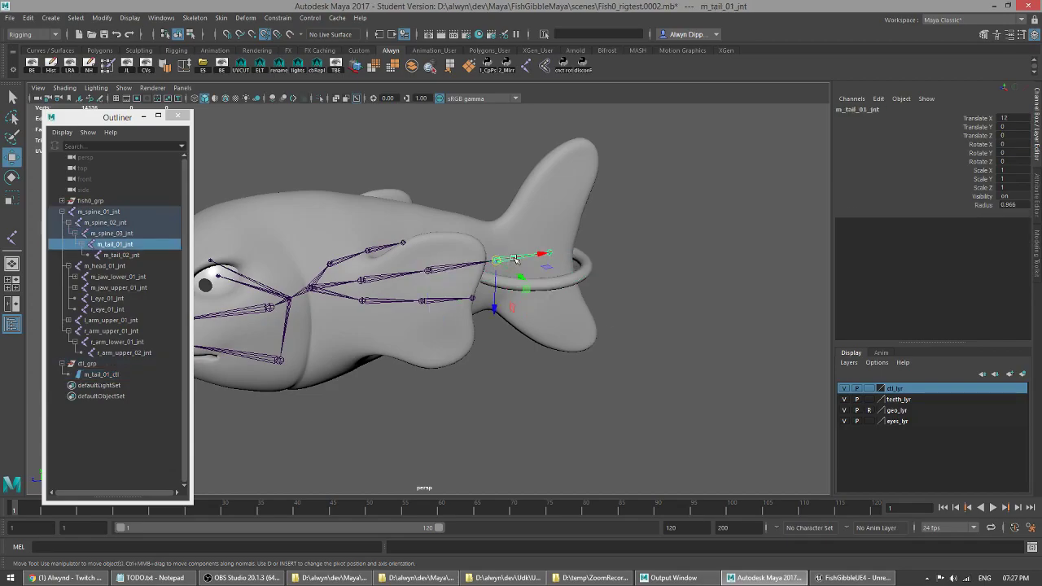
pyautogui.click(109, 363)
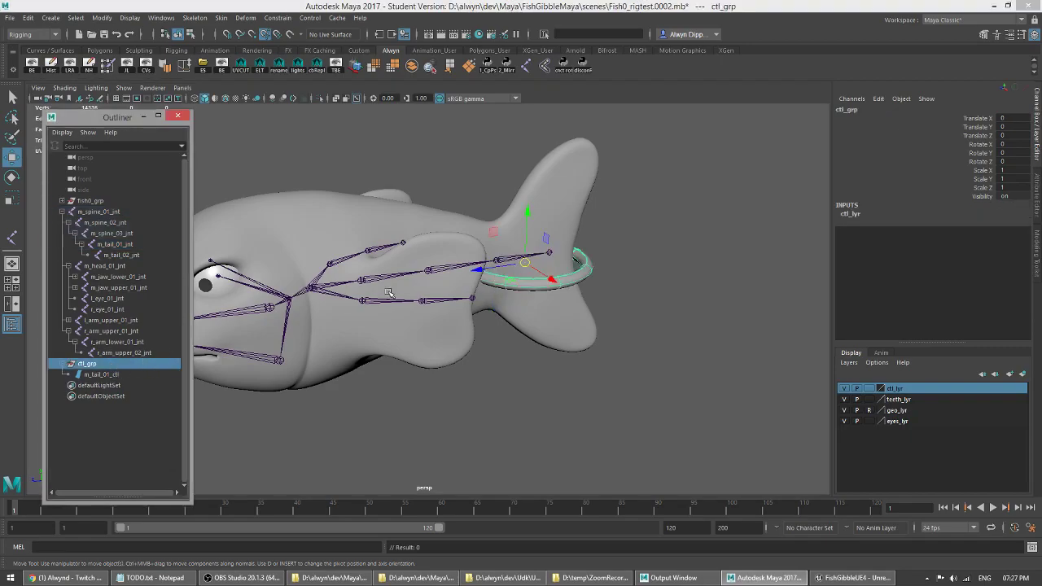
pyautogui.click(124, 374)
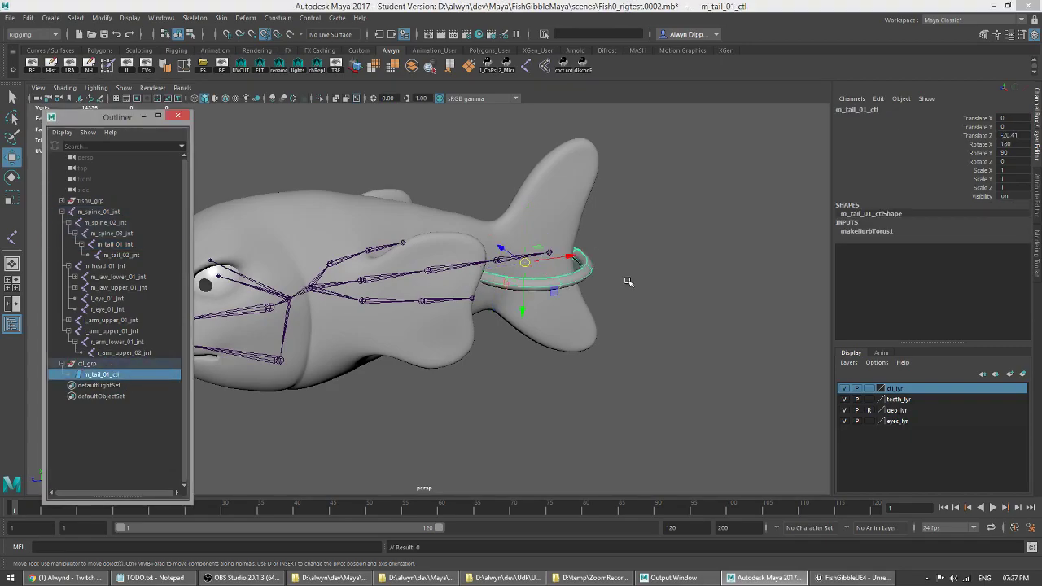
pyautogui.hotkey('ctrl', 'z')
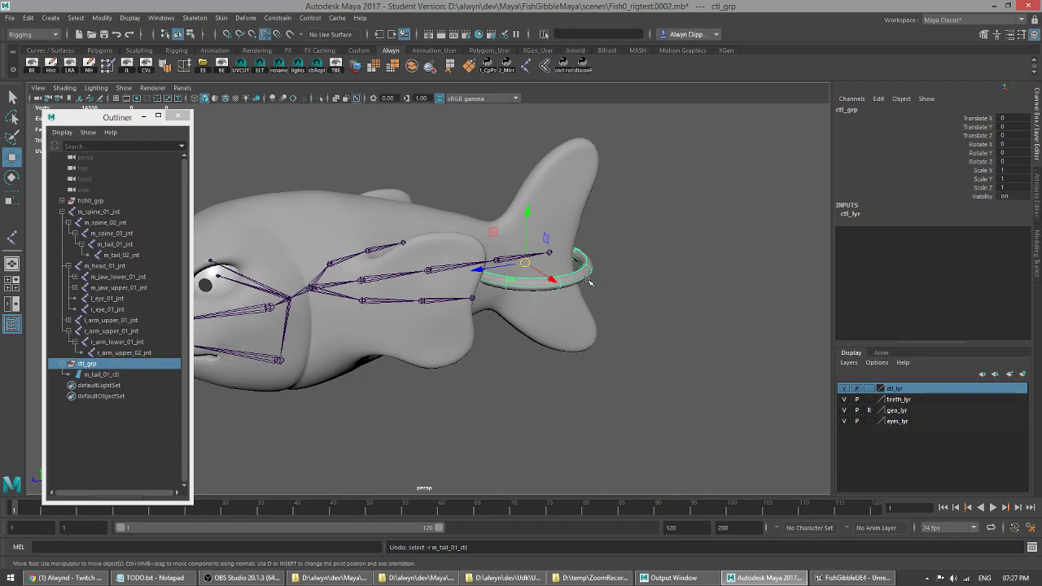
pyautogui.hotkey('ctrl', 'z')
pyautogui.hotkey('ctrl', 'z')
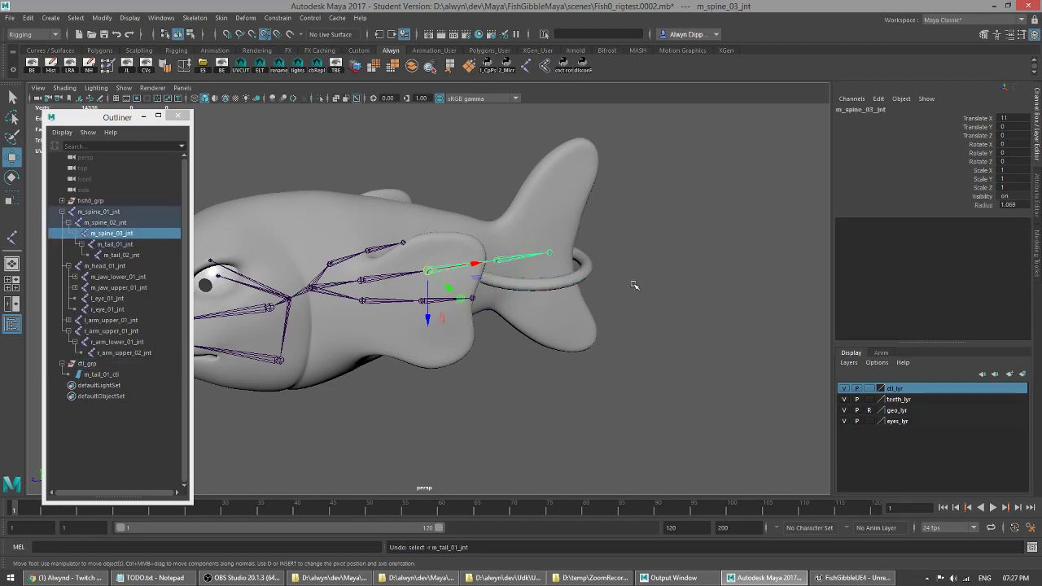
# - Set Rotate X and Rotate Y of m_tail_01_ctl to 0 so its axes align with ctl_grp
pyautogui.click(120, 374)
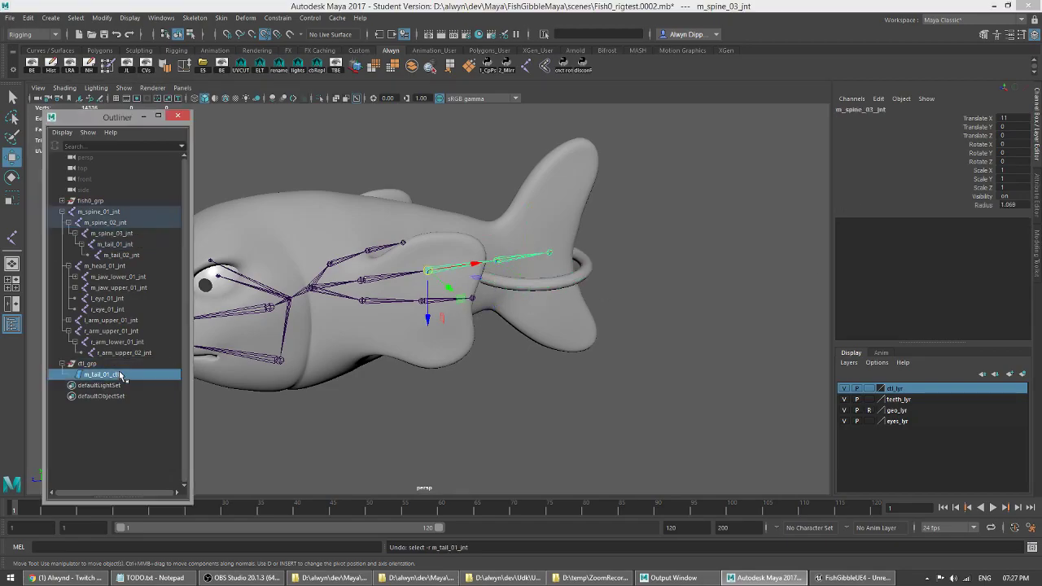
pyautogui.click(1004, 145)
pyautogui.write('0')
pyautogui.press('Return')
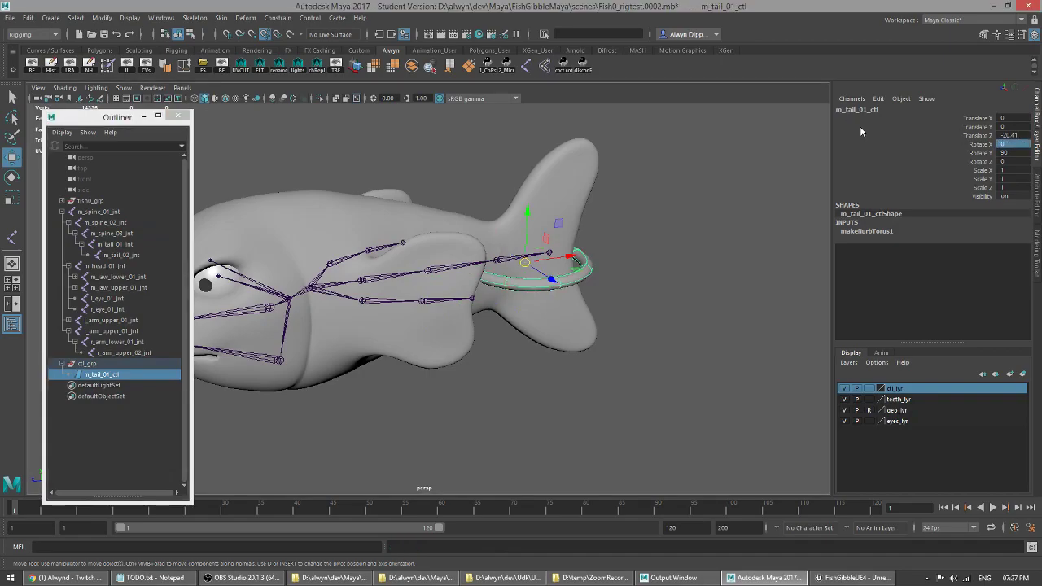
pyautogui.click(117, 363)
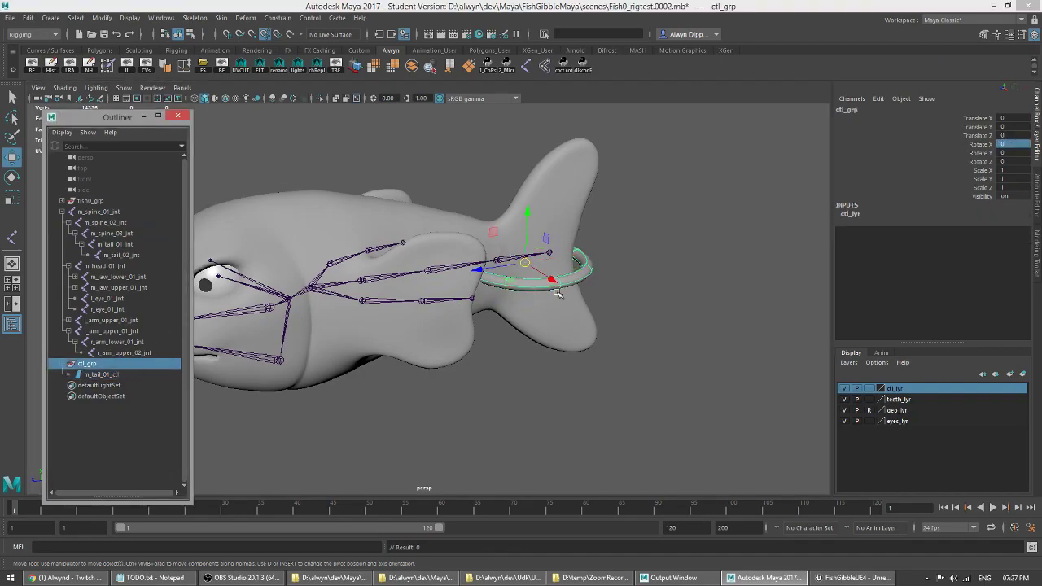
pyautogui.click(130, 375)
pyautogui.write('0')
pyautogui.press('Return')
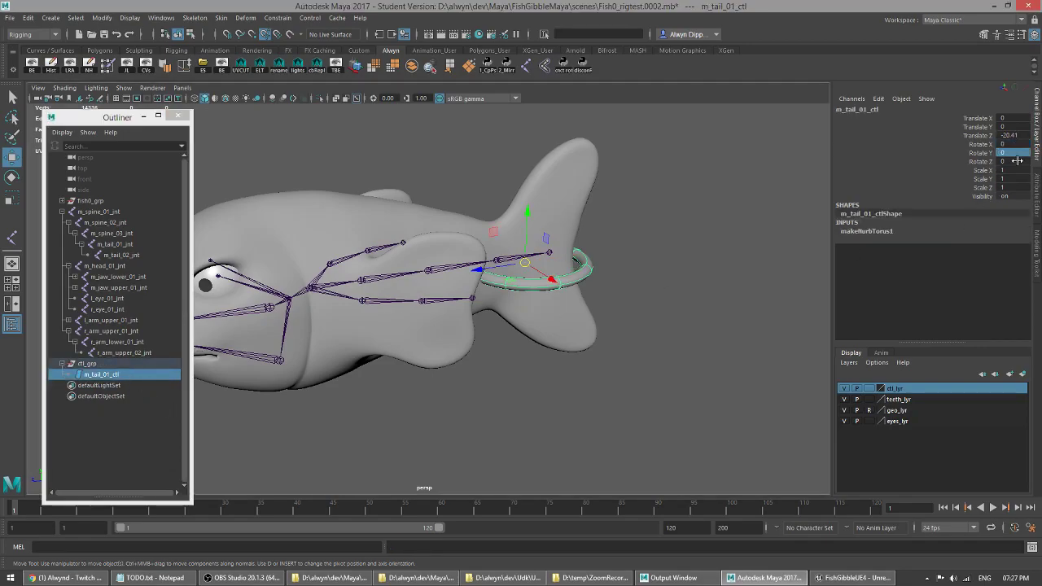
# - Rotate ctl_grp to Rotate X 90 and Rotate Y 90 to match the axes of m_spine_03_jnt, and check the control's orientation
pyautogui.click(138, 365)
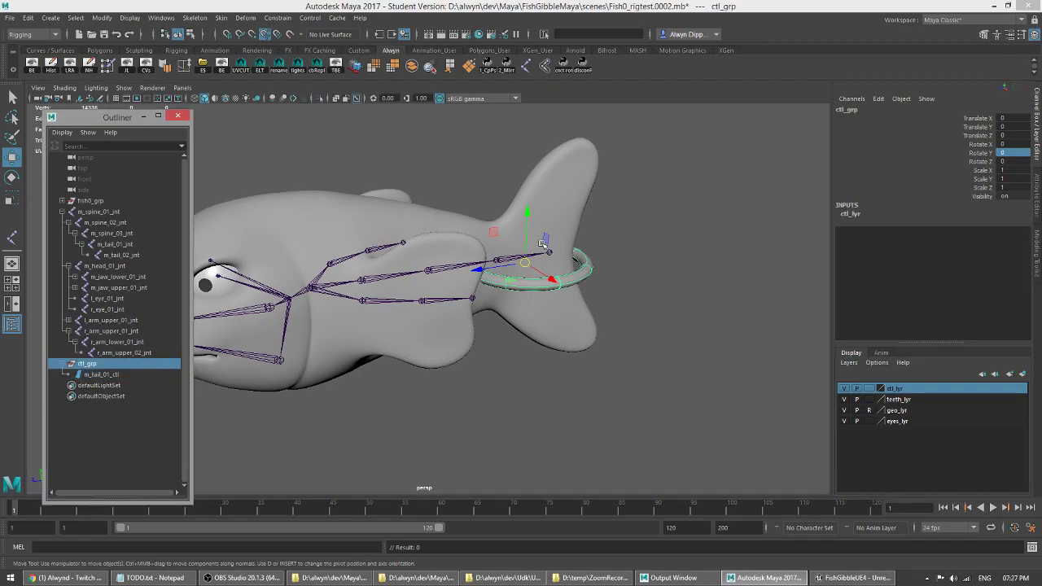
pyautogui.click(443, 269)
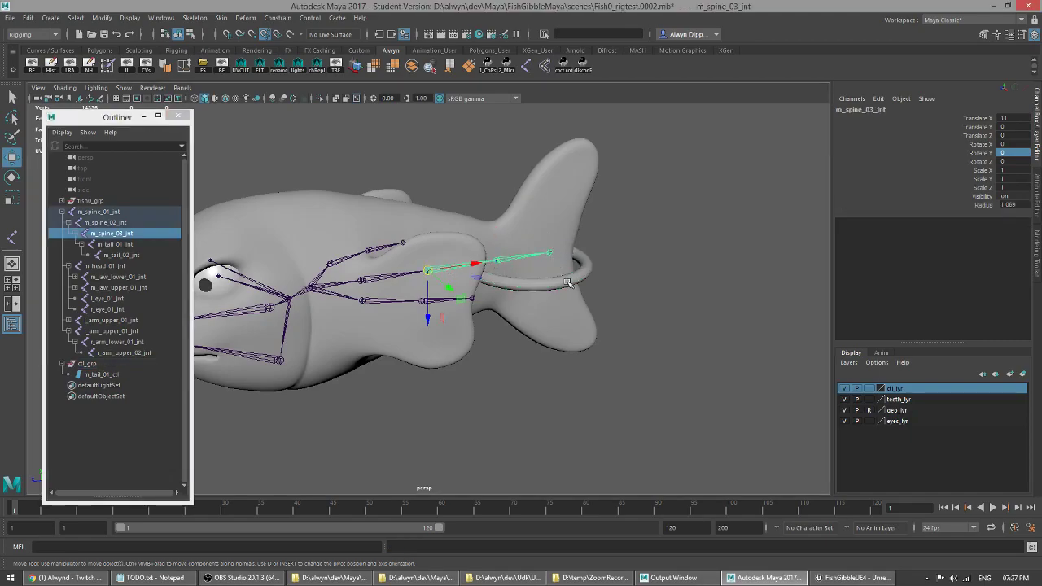
pyautogui.click(119, 364)
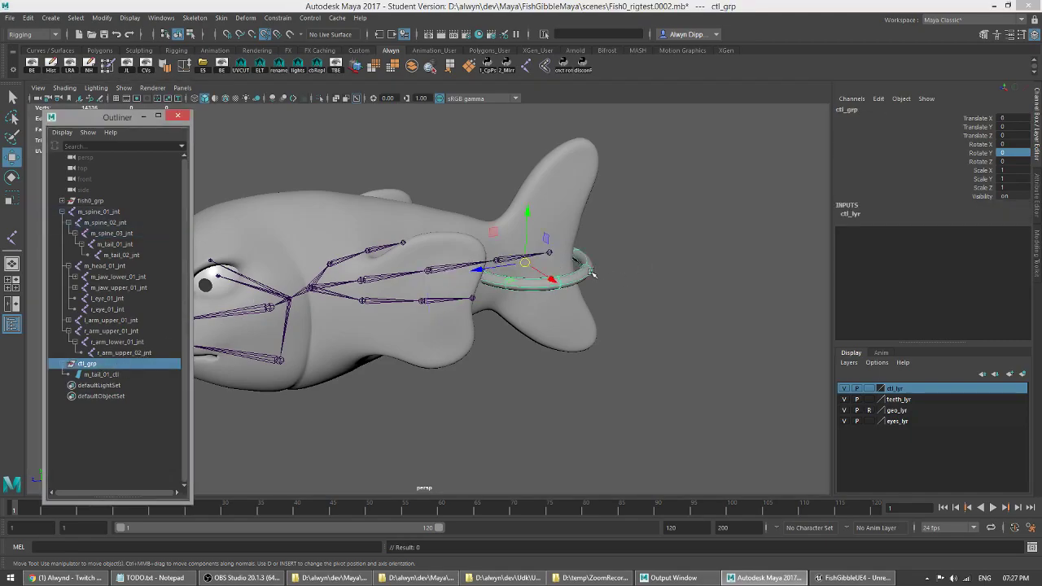
pyautogui.press('e')
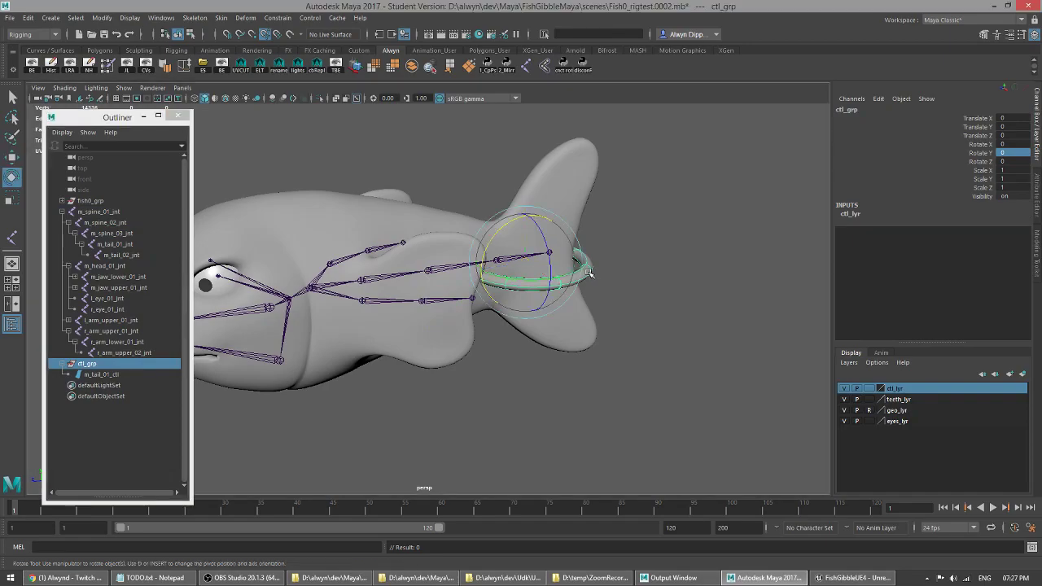
pyautogui.moveTo(528, 277); pyautogui.dragTo(602, 281)
pyautogui.press('w')
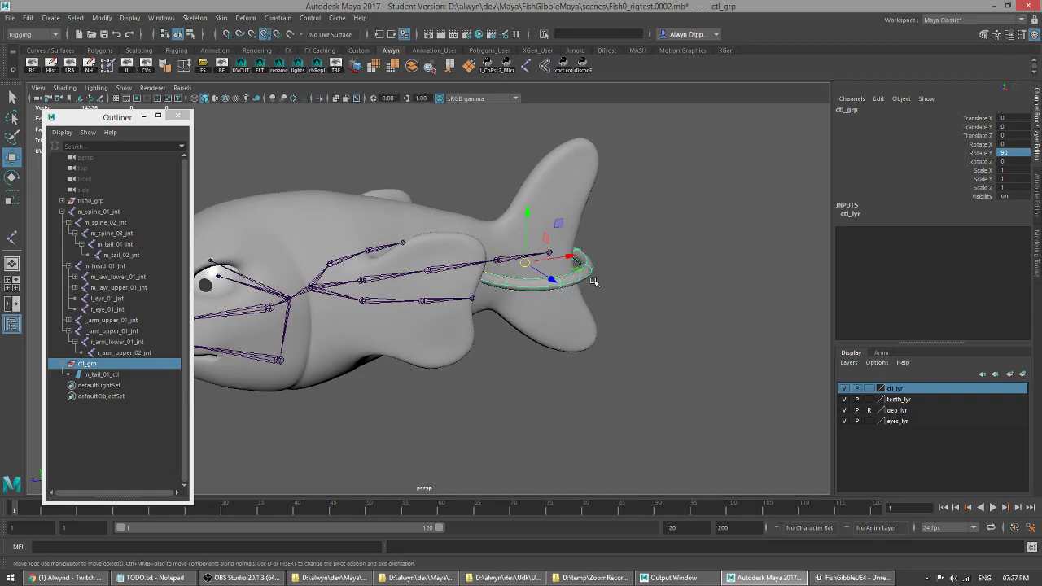
pyautogui.press('e')
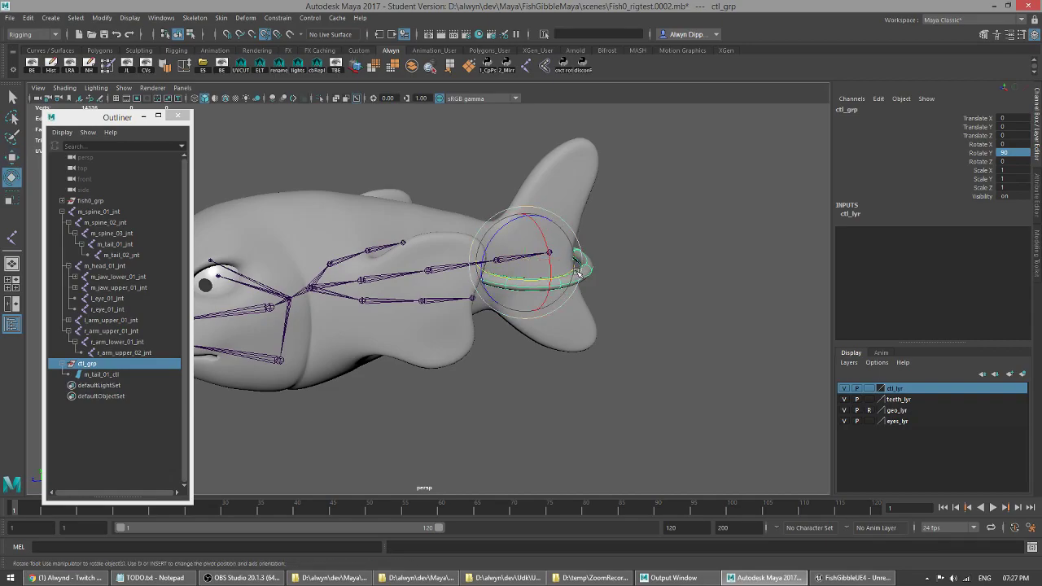
pyautogui.moveTo(544, 238); pyautogui.dragTo(550, 307)
pyautogui.press('w')
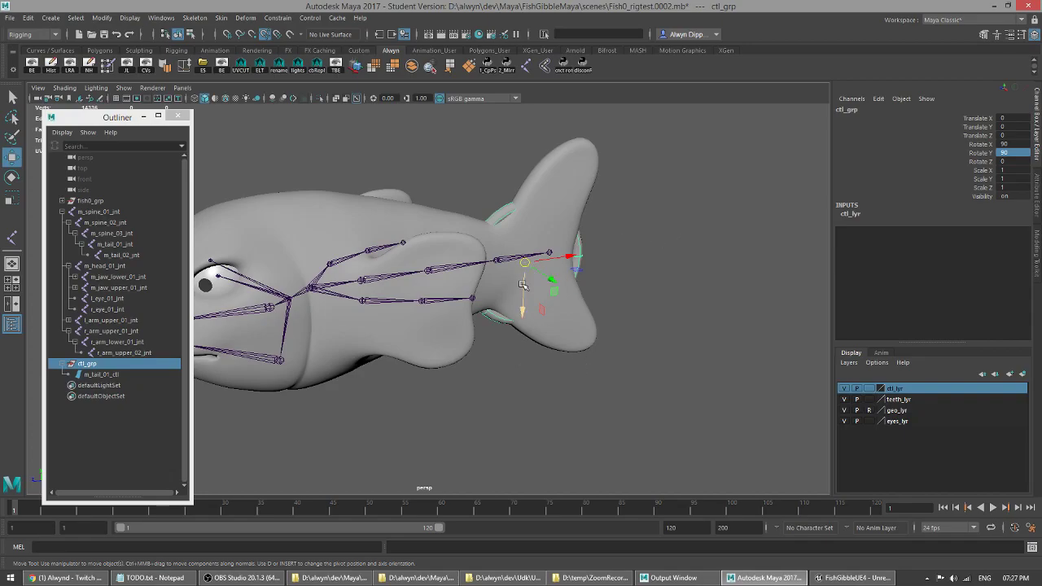
pyautogui.click(460, 265)
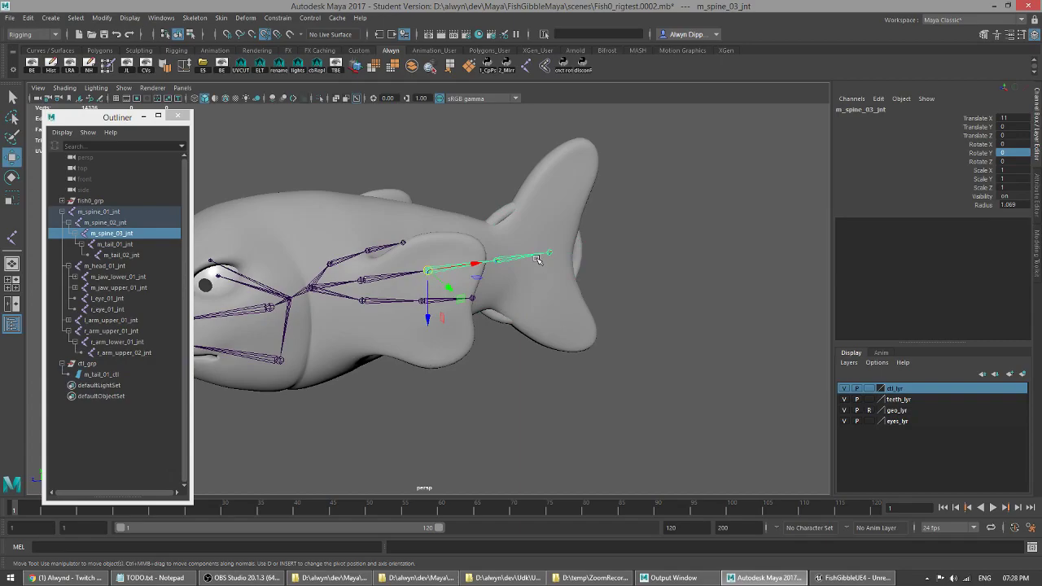
pyautogui.click(119, 363)
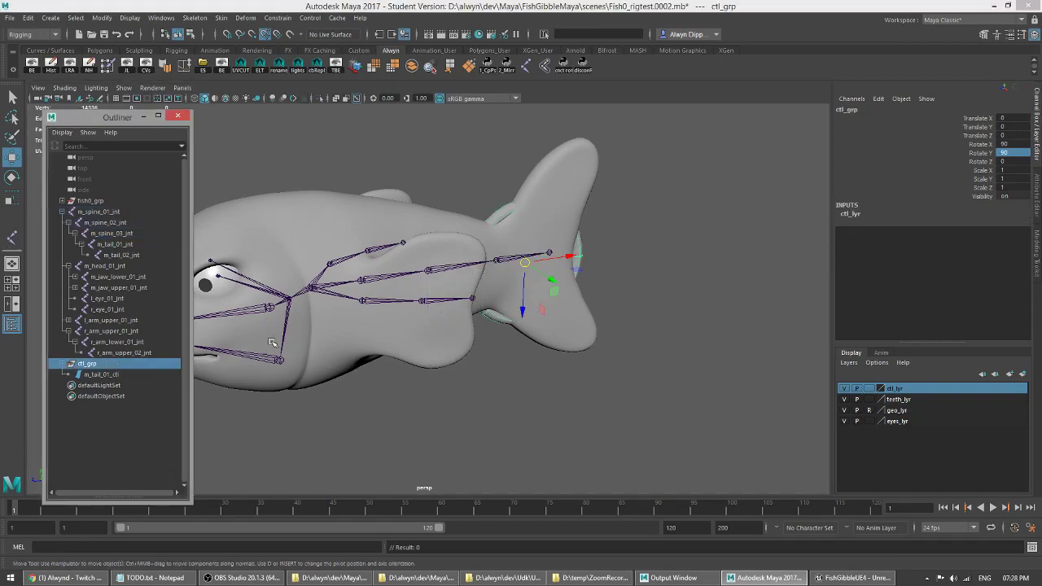
pyautogui.click(135, 374)
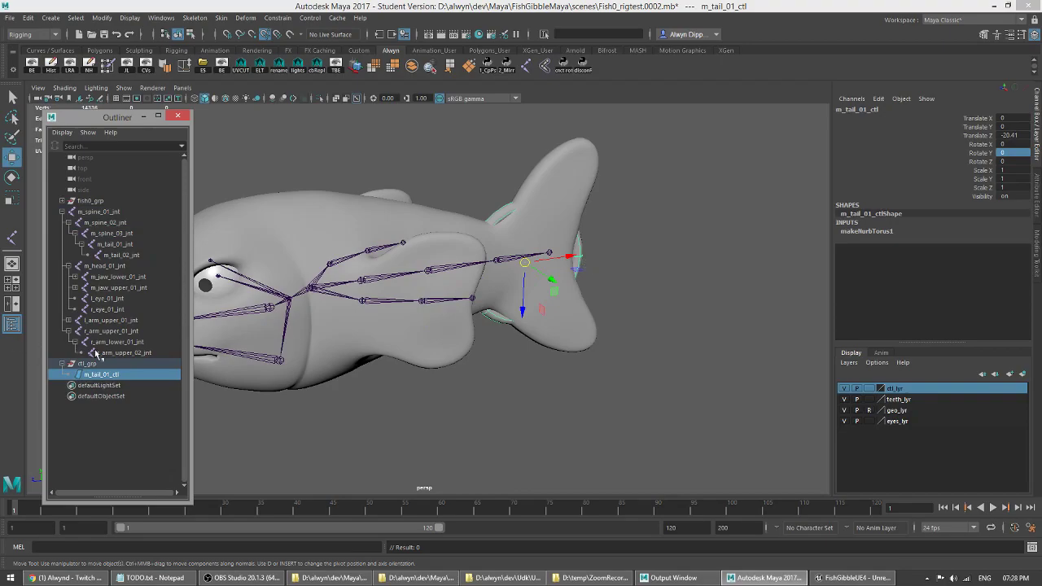
# - Rotate m_tail_01_ctl to Rotate Z 90 and freeze its rotation and scale so its axes realign with ctl_grp
pyautogui.press('e')
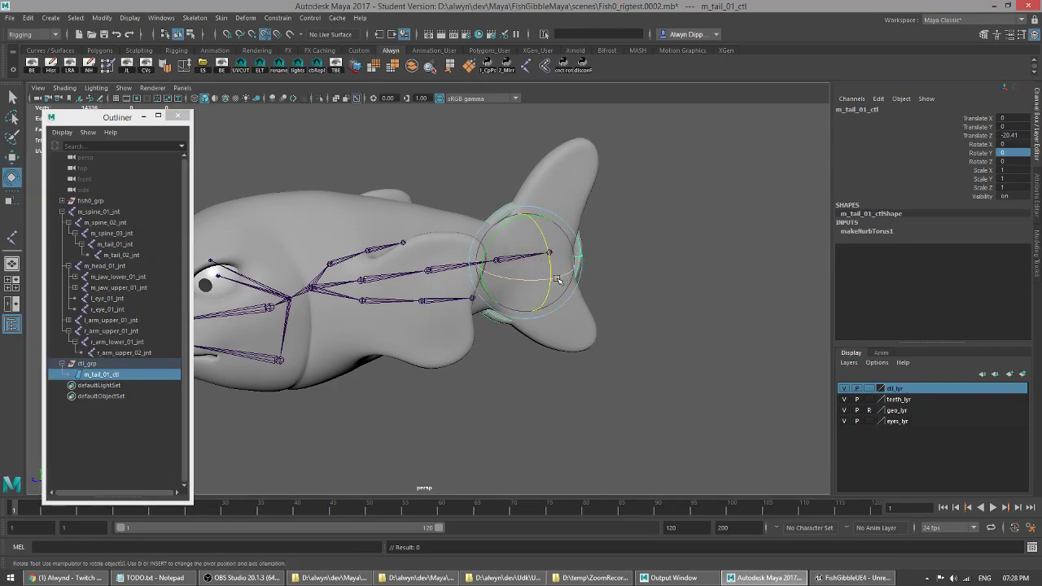
pyautogui.moveTo(546, 279); pyautogui.dragTo(470, 280)
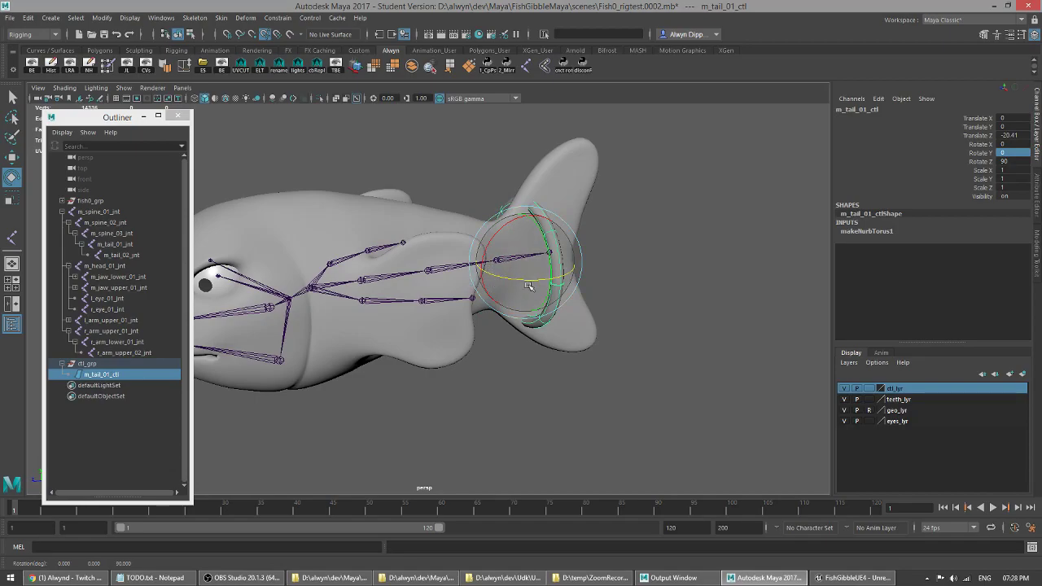
pyautogui.press('q')
pyautogui.keyDown('alt'); pyautogui.moveTo(522, 301); pyautogui.dragTo(449, 290); pyautogui.keyUp('alt')
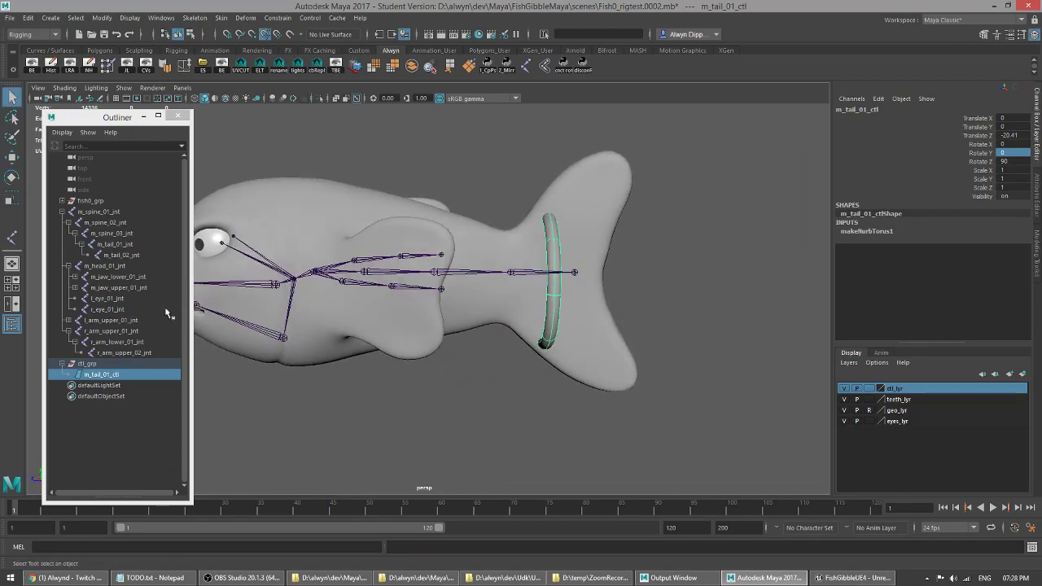
pyautogui.press('w')
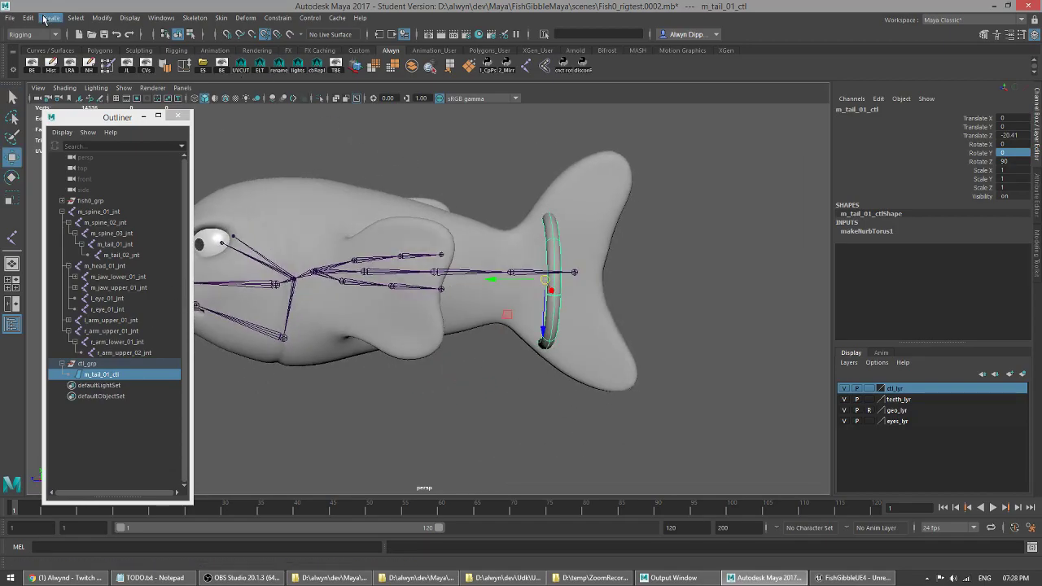
pyautogui.click(102, 18)
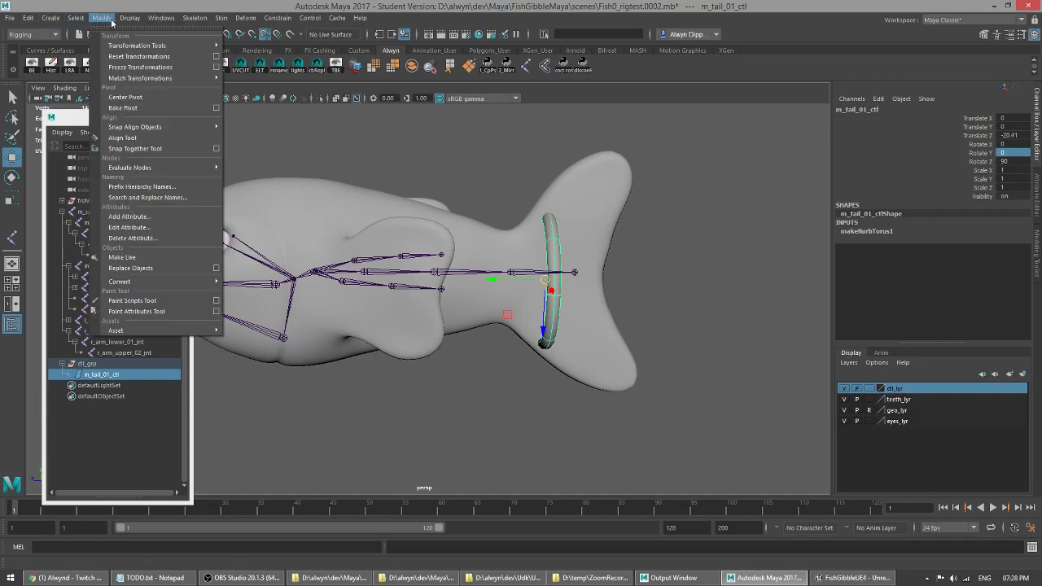
pyautogui.click(162, 68)
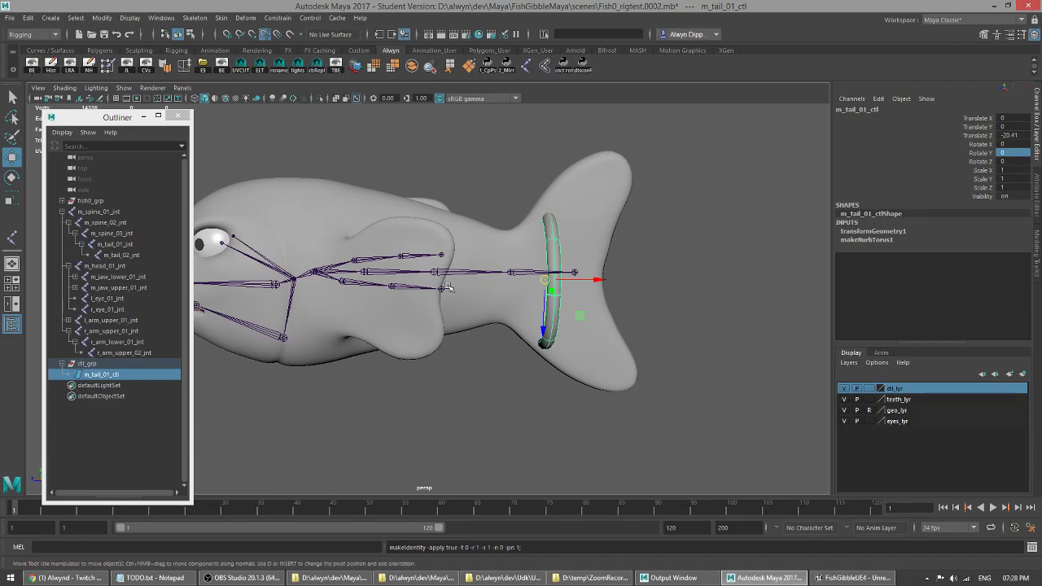
# - Compare the axis orientation of m_spine_03_jnt with that of m_tail_01_ctl
pyautogui.keyDown('alt'); pyautogui.moveTo(447, 287); pyautogui.dragTo(492, 321); pyautogui.keyUp('alt')
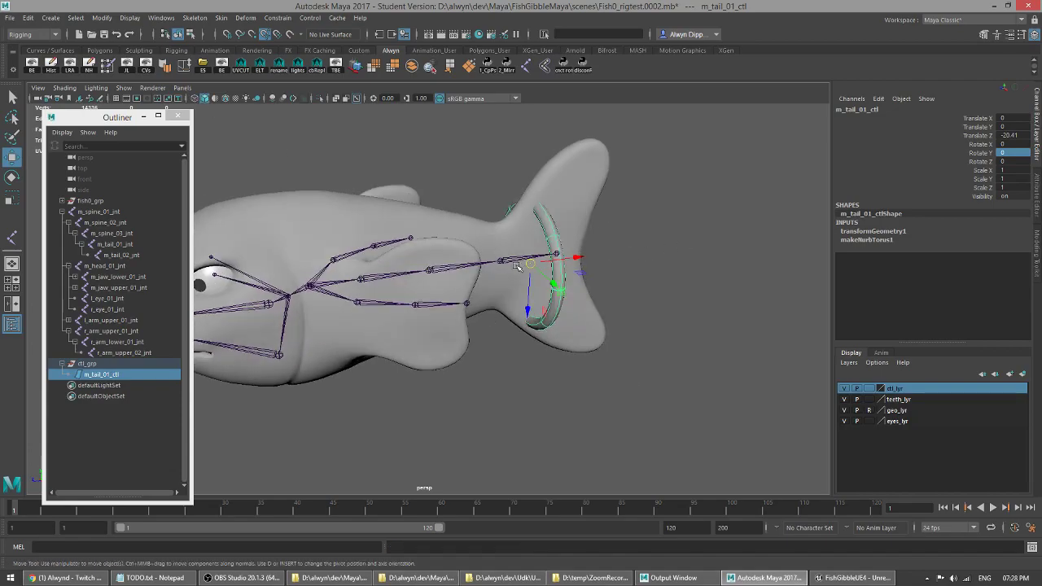
pyautogui.click(453, 266)
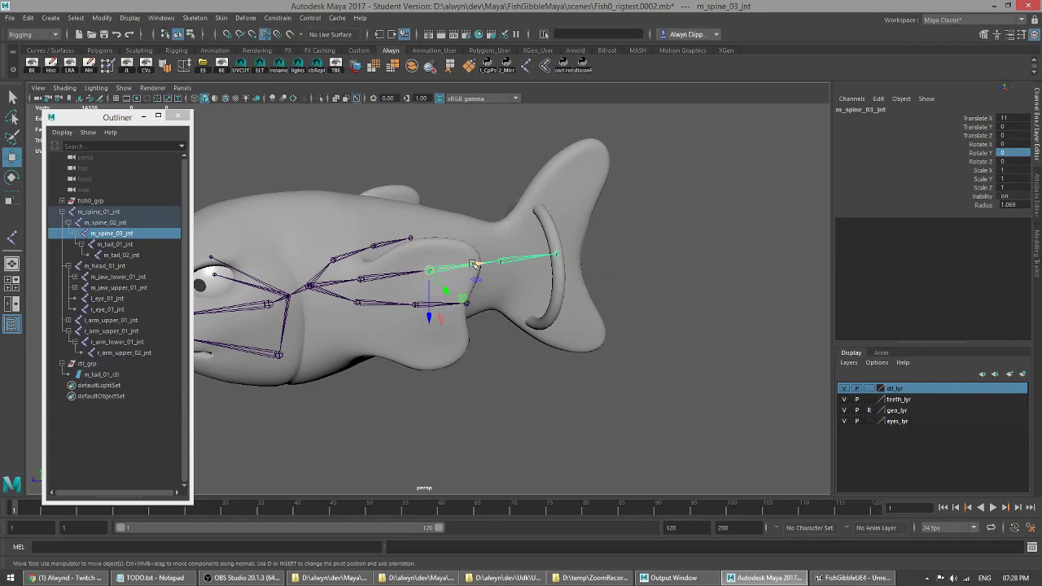
pyautogui.click(547, 226)
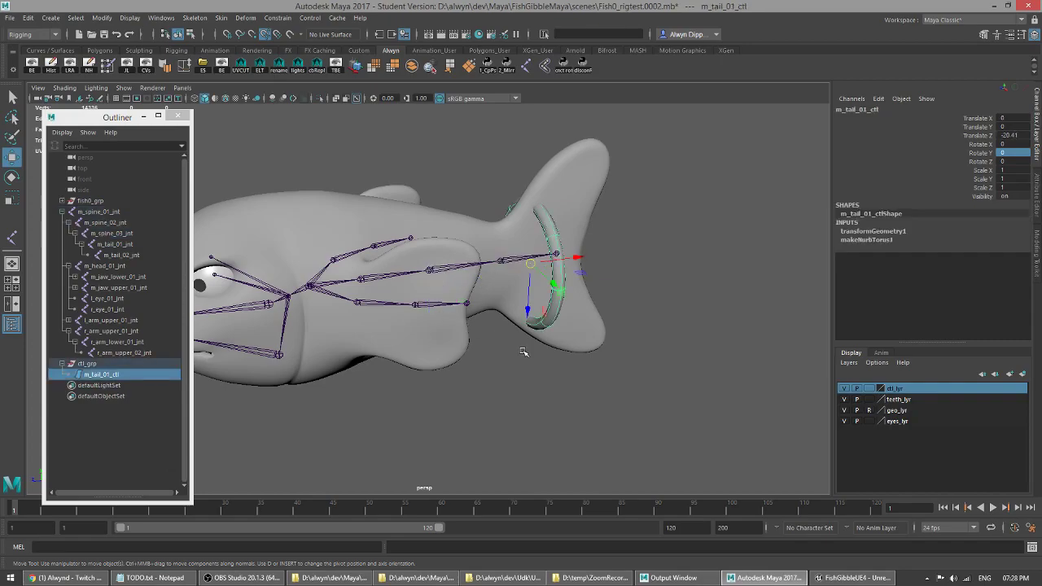
pyautogui.keyDown('alt'); pyautogui.moveTo(471, 316); pyautogui.dragTo(441, 325); pyautogui.keyUp('alt')
# - Create a new Lambert material in Hypershade and name it m_ctl_material
pyautogui.click(480, 34)
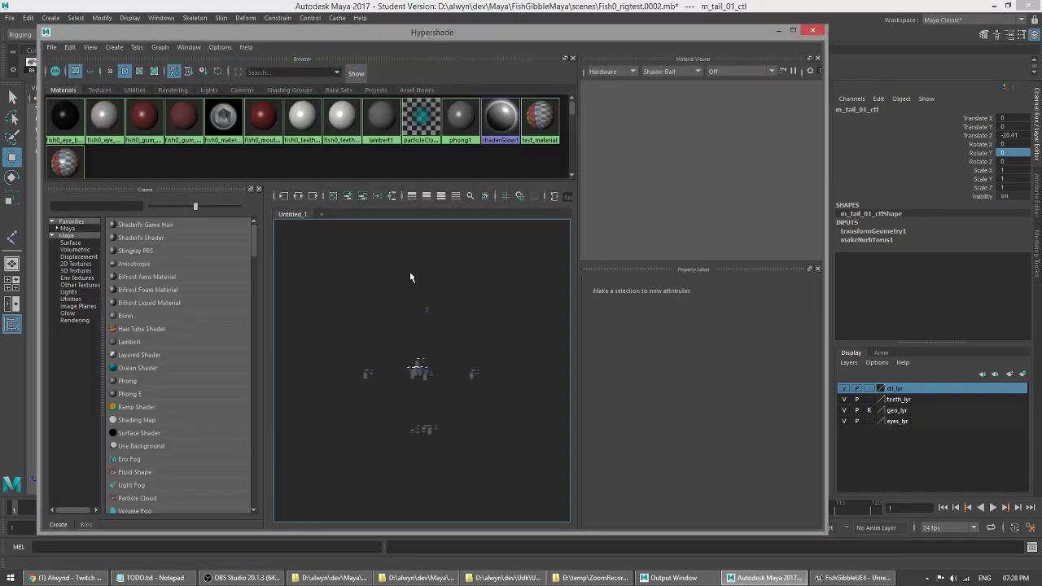
pyautogui.click(159, 388)
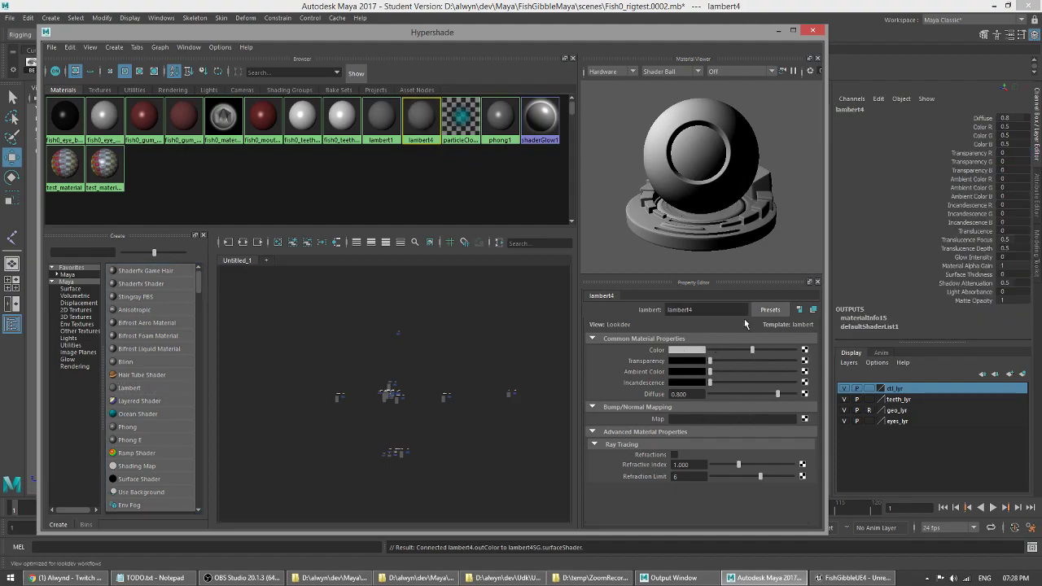
pyautogui.click(686, 351)
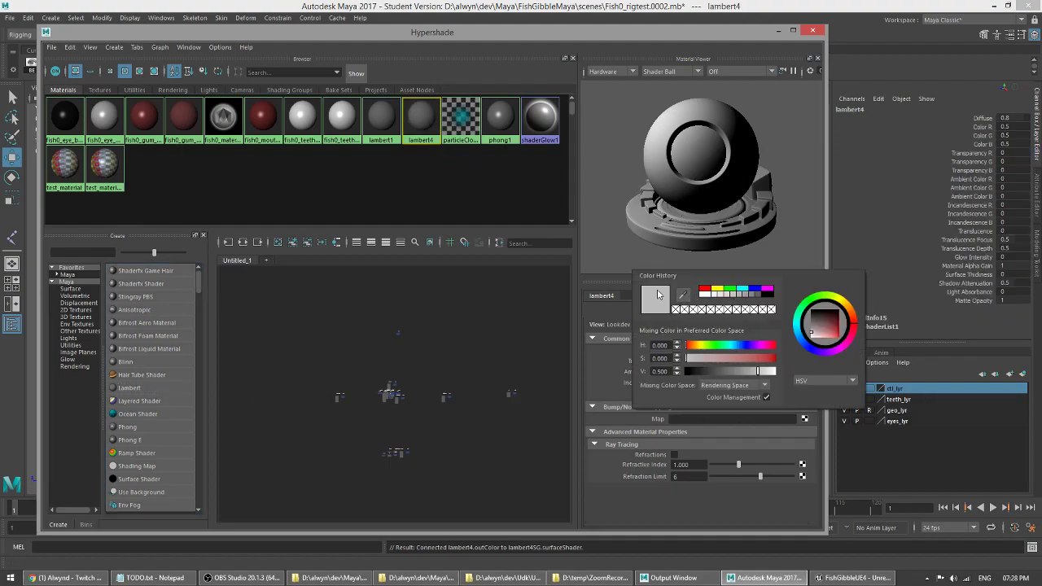
pyautogui.moveTo(701, 310); pyautogui.dragTo(599, 310)
pyautogui.write('m_')
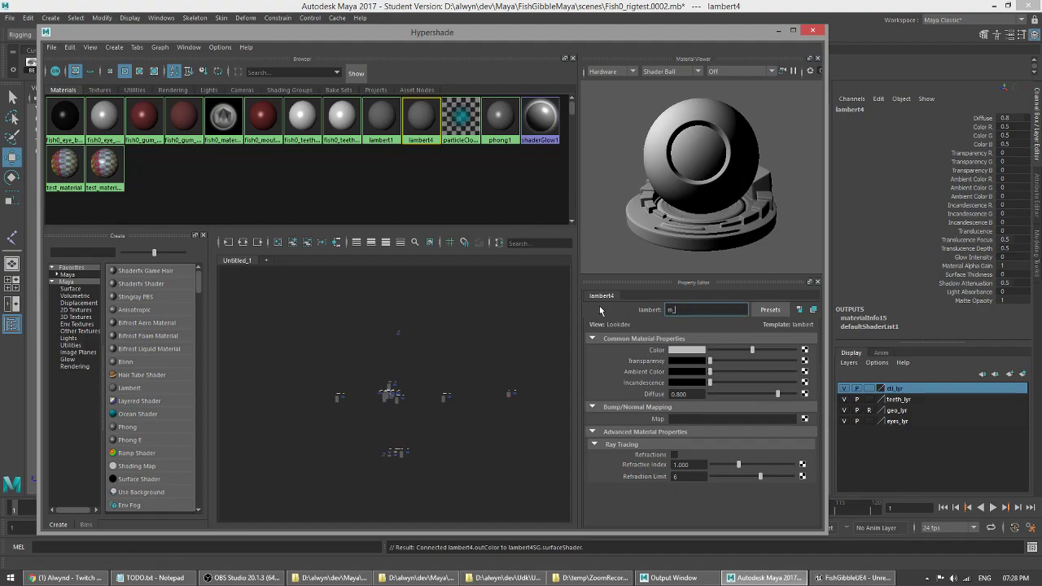
pyautogui.write('ctl_material')
pyautogui.press('Return')
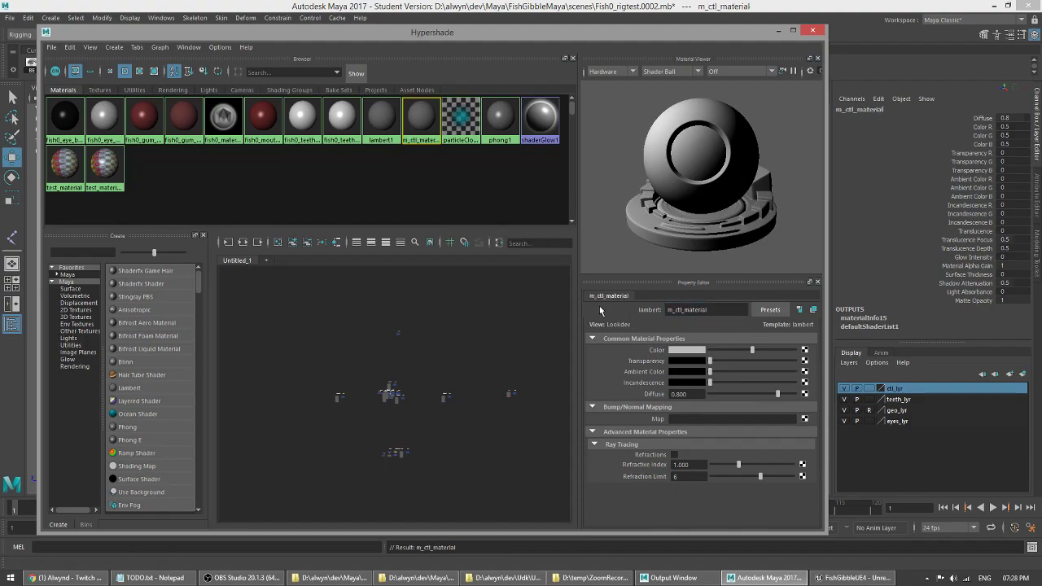
# - Set the color of m_ctl_material to yellow and assign it to the m_tail_01_ctl ring
pyautogui.click(693, 353)
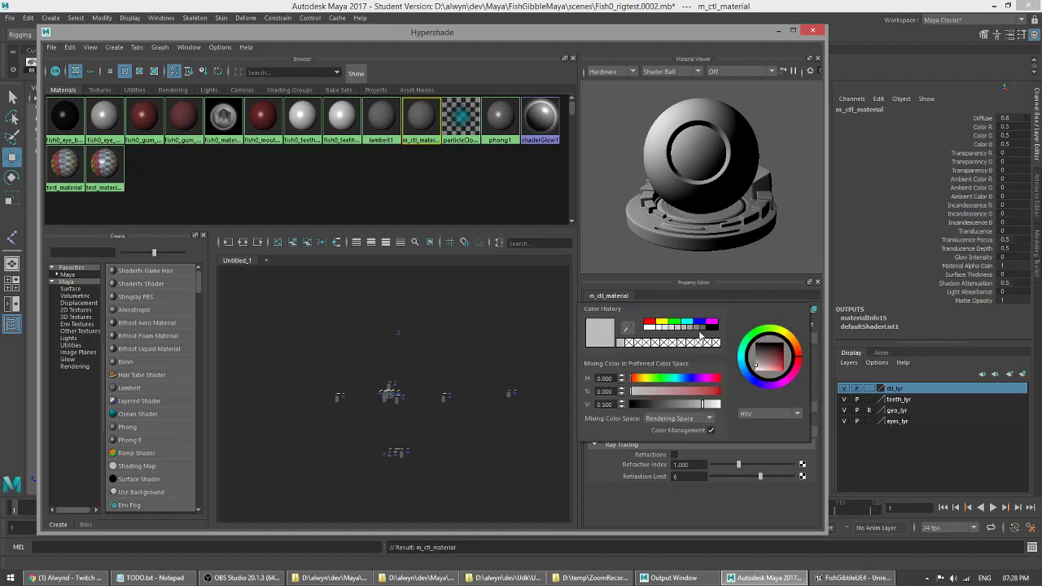
pyautogui.click(666, 322)
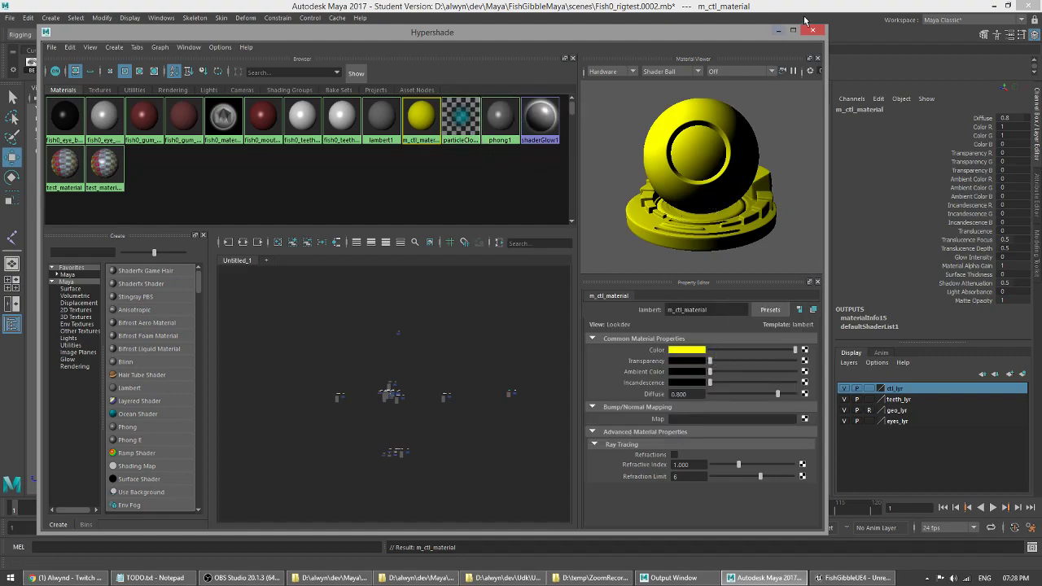
pyautogui.moveTo(827, 24); pyautogui.dragTo(631, 210)
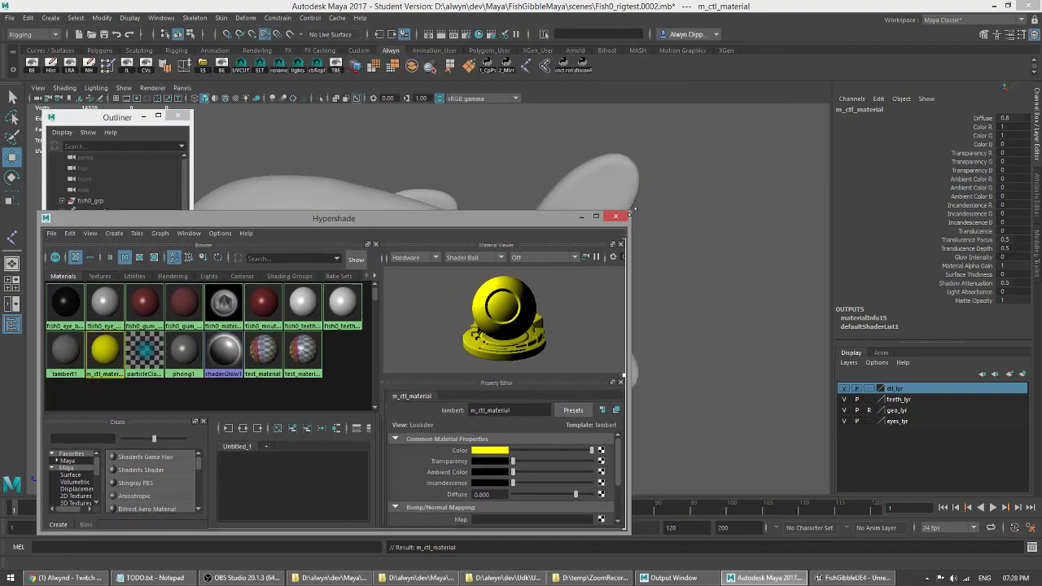
pyautogui.moveTo(375, 218); pyautogui.dragTo(765, 67)
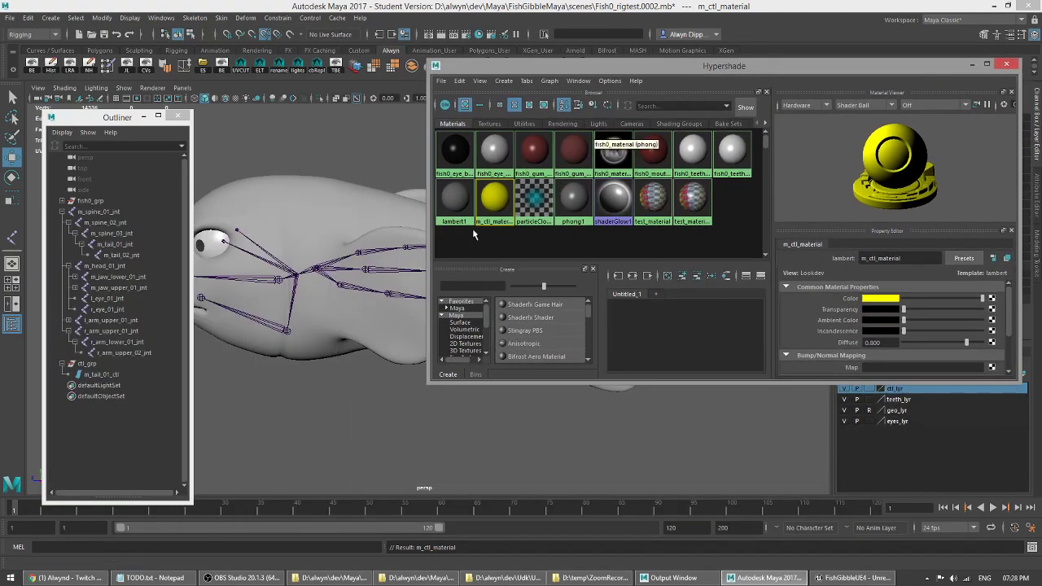
pyautogui.keyDown('alt'); pyautogui.moveTo(198, 254); pyautogui.dragTo(162, 263); pyautogui.keyUp('alt')
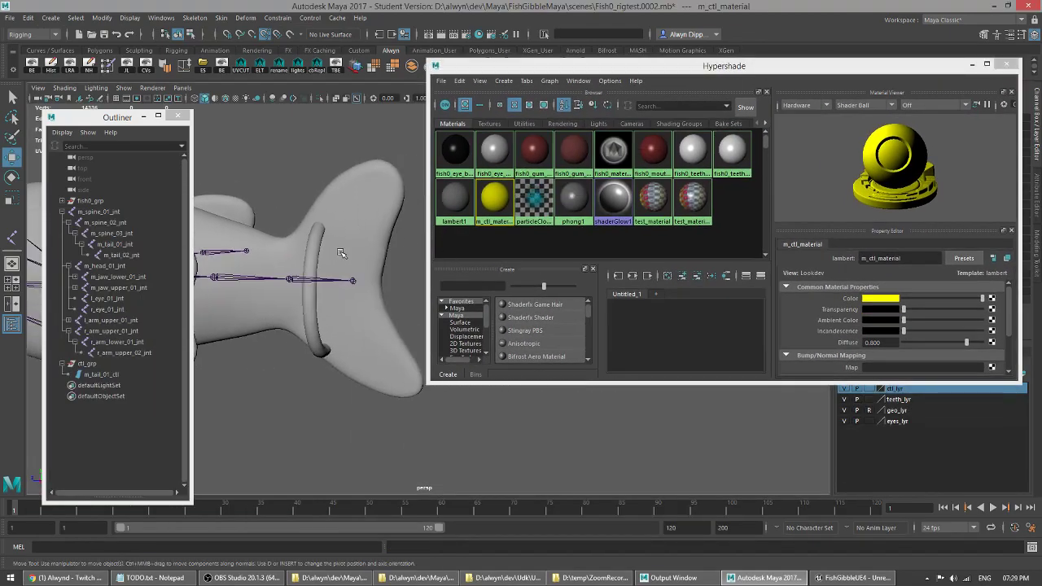
pyautogui.click(312, 252)
pyautogui.moveTo(312, 251); pyautogui.dragTo(411, 453, button='right')
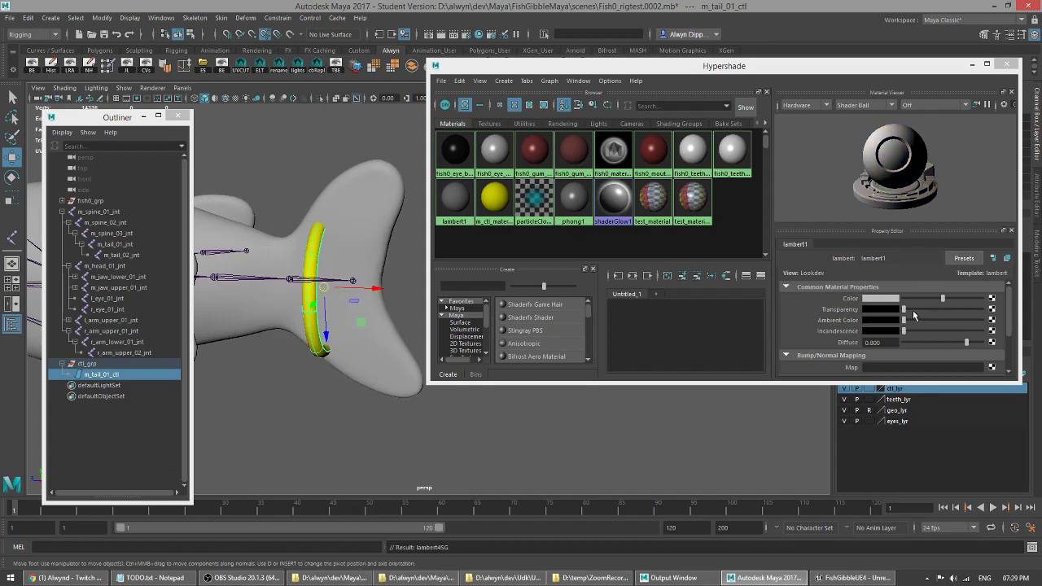
# - Raise the transparency of m_ctl_material to about three quarters and close Hypershade
pyautogui.click(494, 197)
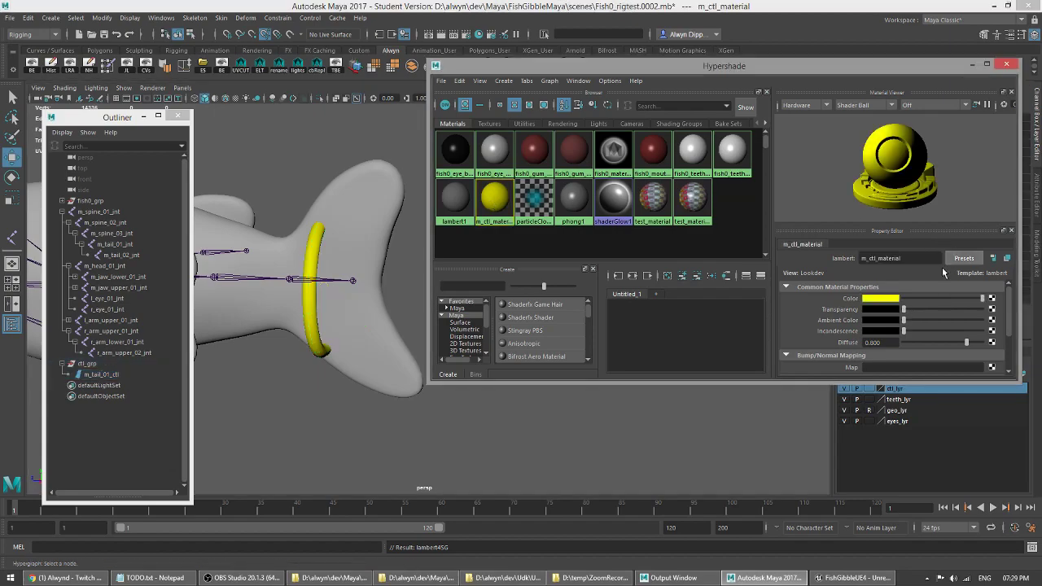
pyautogui.moveTo(904, 308); pyautogui.dragTo(963, 308)
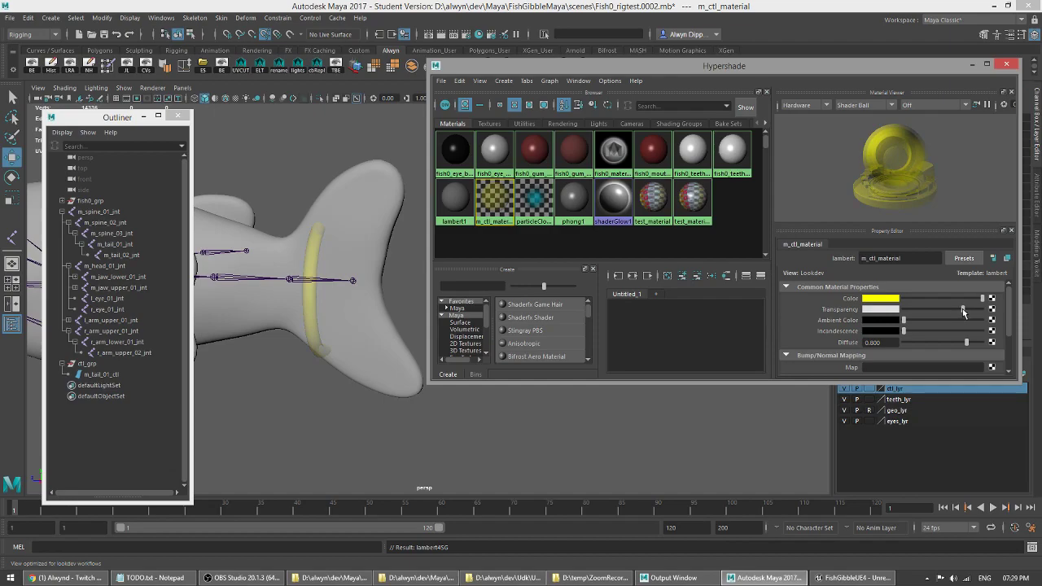
pyautogui.click(1007, 63)
pyautogui.keyDown('alt'); pyautogui.moveTo(716, 204); pyautogui.dragTo(269, 259); pyautogui.keyUp('alt')
# - Select m_tail_01_ctl and save the scene as the next incremental version, Fish0_rigtest.0003.mb
pyautogui.click(464, 260)
pyautogui.press('q')
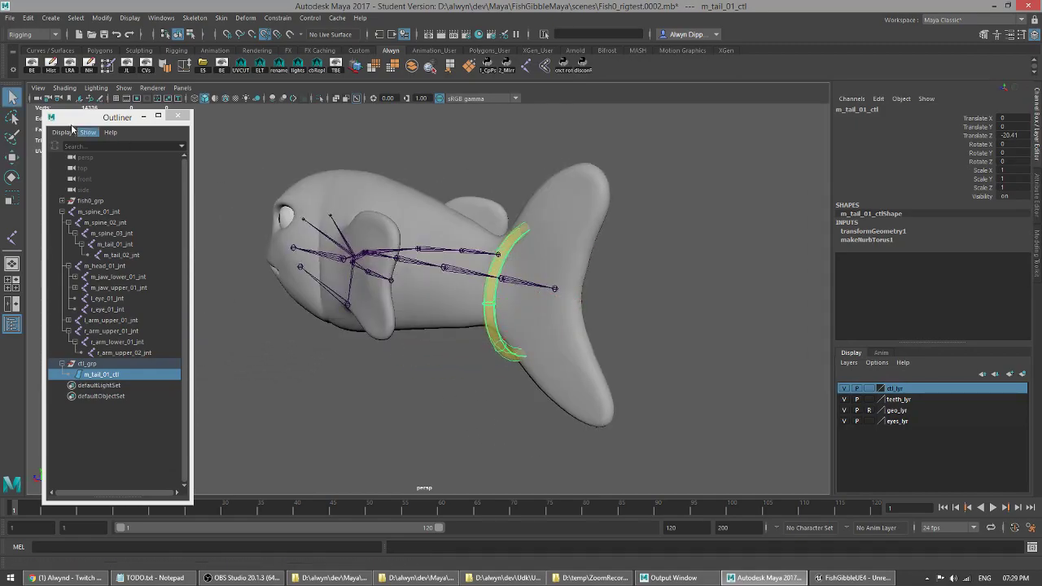
pyautogui.keyDown('alt'); pyautogui.moveTo(325, 299); pyautogui.dragTo(401, 308); pyautogui.keyUp('alt')
pyautogui.hotkey('ctrl', 'alt', 's')
pyautogui.press('Return')
# - Scale m_tail_01_ctl to about Scale Y 0.391 and Scale Z 1.337 to make a narrow, tall ring around the tail
pyautogui.press('r')
pyautogui.keyDown('alt'); pyautogui.moveTo(467, 312); pyautogui.dragTo(420, 316); pyautogui.keyUp('alt')
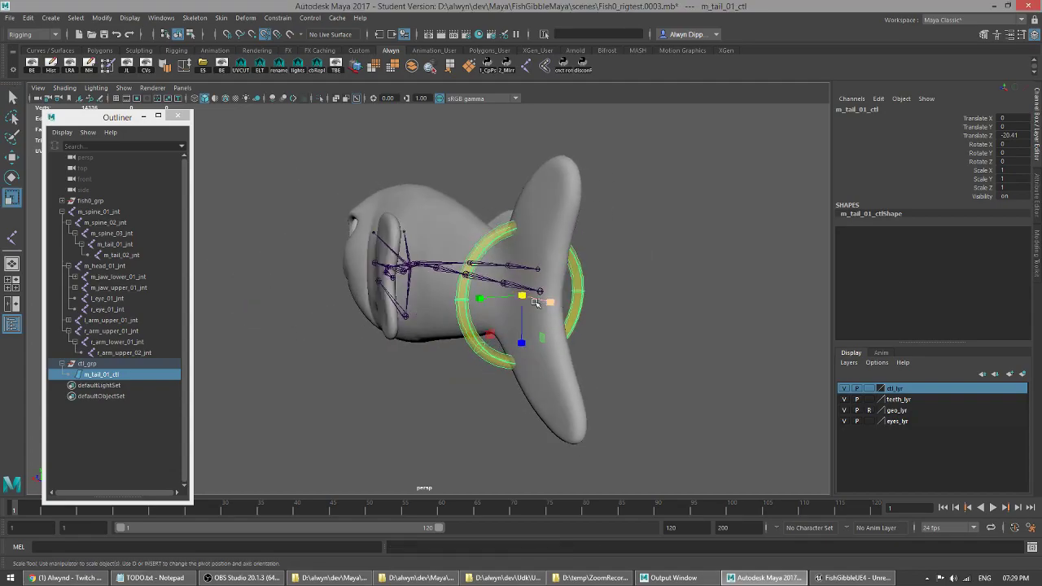
pyautogui.moveTo(482, 299); pyautogui.dragTo(511, 295)
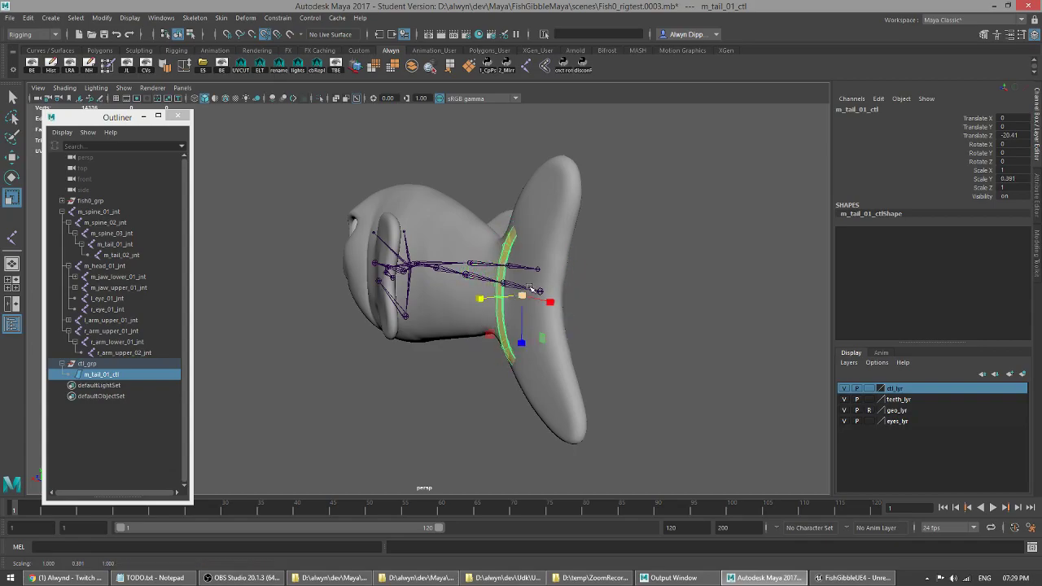
pyautogui.moveTo(521, 343); pyautogui.dragTo(522, 358)
pyautogui.keyDown('alt'); pyautogui.moveTo(331, 308); pyautogui.dragTo(358, 306); pyautogui.keyUp('alt')
pyautogui.press('w')
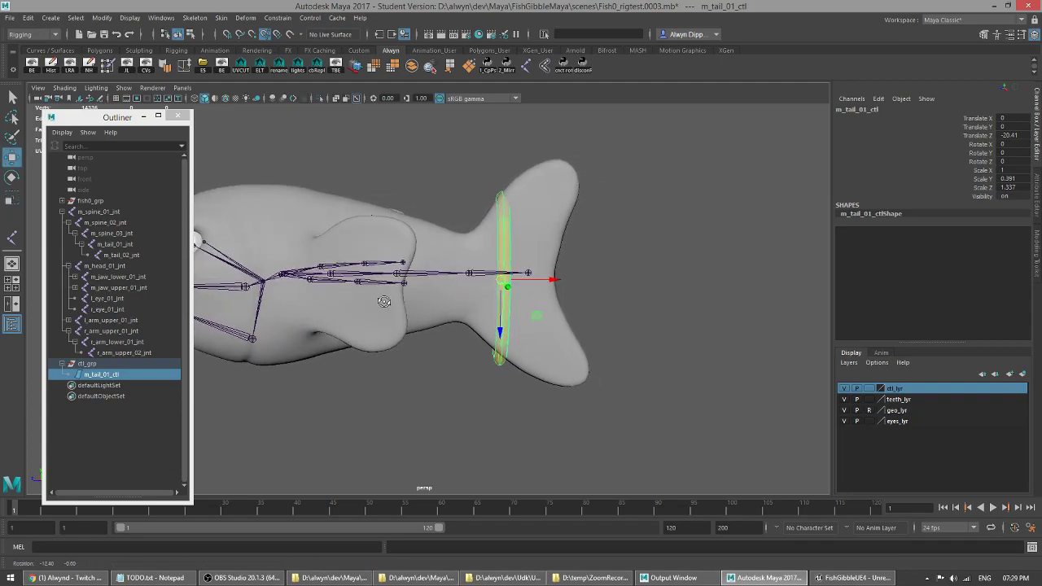
# - Duplicate m_tail_01_ctl and move the copy toward the body to about Translate X -11.333
pyautogui.keyDown('alt'); pyautogui.moveTo(385, 322); pyautogui.dragTo(503, 308, button='middle'); pyautogui.keyUp('alt')
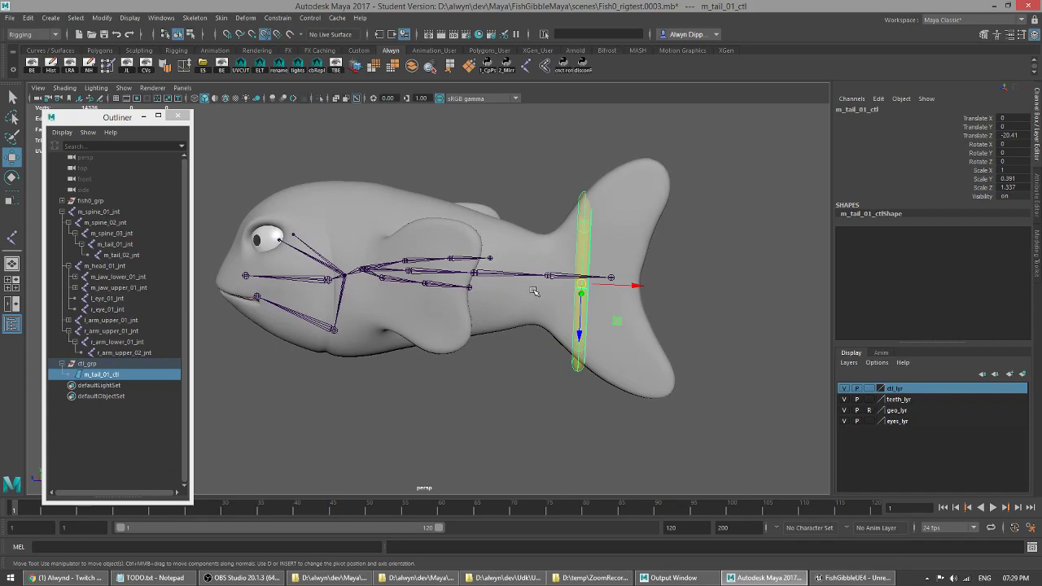
pyautogui.moveTo(453, 304)
pyautogui.keyDown('alt'); pyautogui.mouseDown()
pyautogui.moveTo(480, 302)
pyautogui.moveTo(456, 306)
pyautogui.mouseUp(); pyautogui.keyUp('alt')
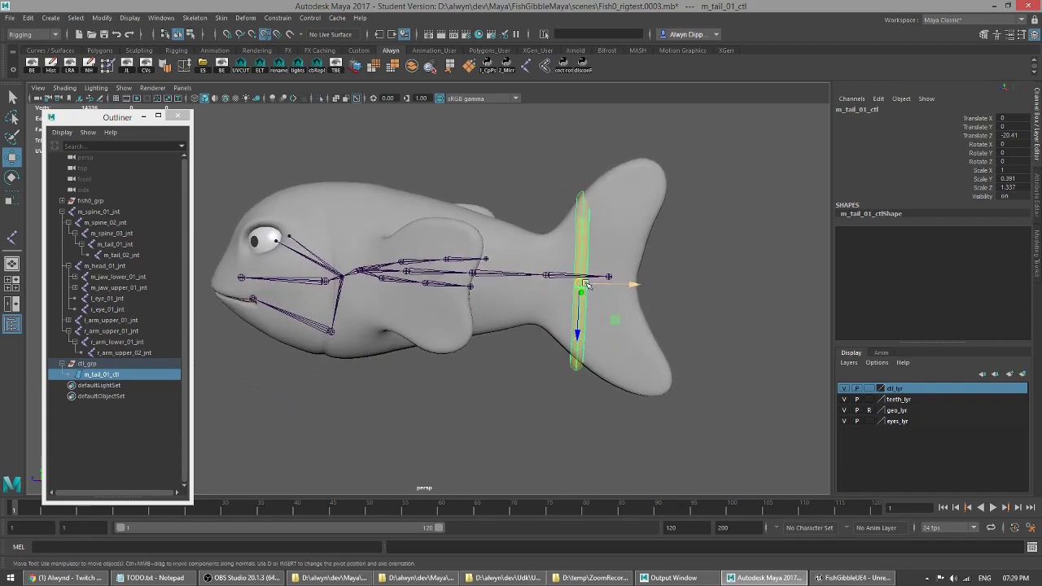
pyautogui.hotkey('ctrl', 'd')
pyautogui.moveTo(624, 284); pyautogui.dragTo(552, 284)
pyautogui.moveTo(469, 277)
pyautogui.keyDown('alt'); pyautogui.mouseDown()
pyautogui.moveTo(342, 282)
pyautogui.moveTo(458, 279)
pyautogui.mouseUp(); pyautogui.keyUp('alt')
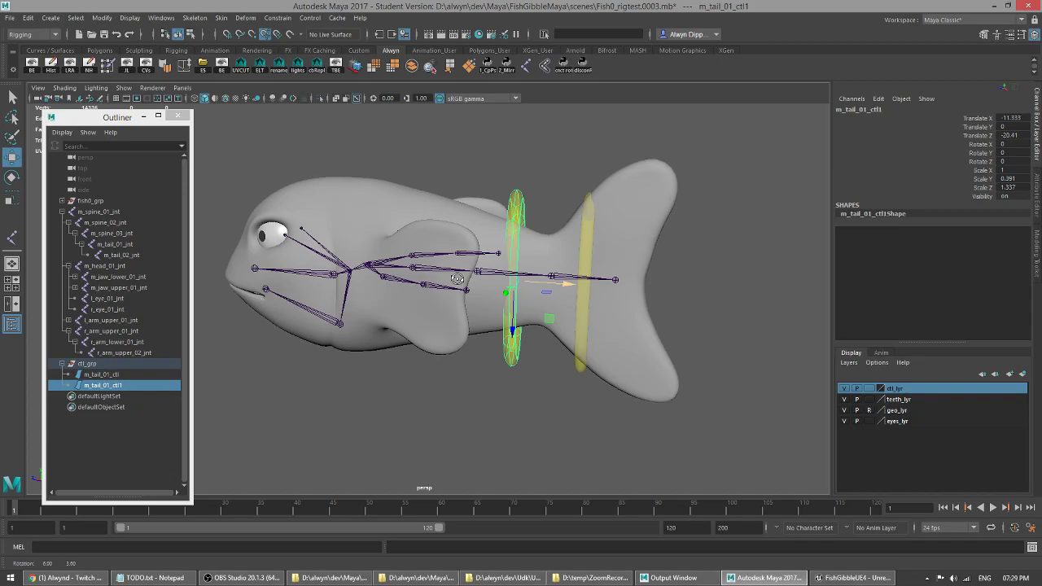
pyautogui.click(590, 236)
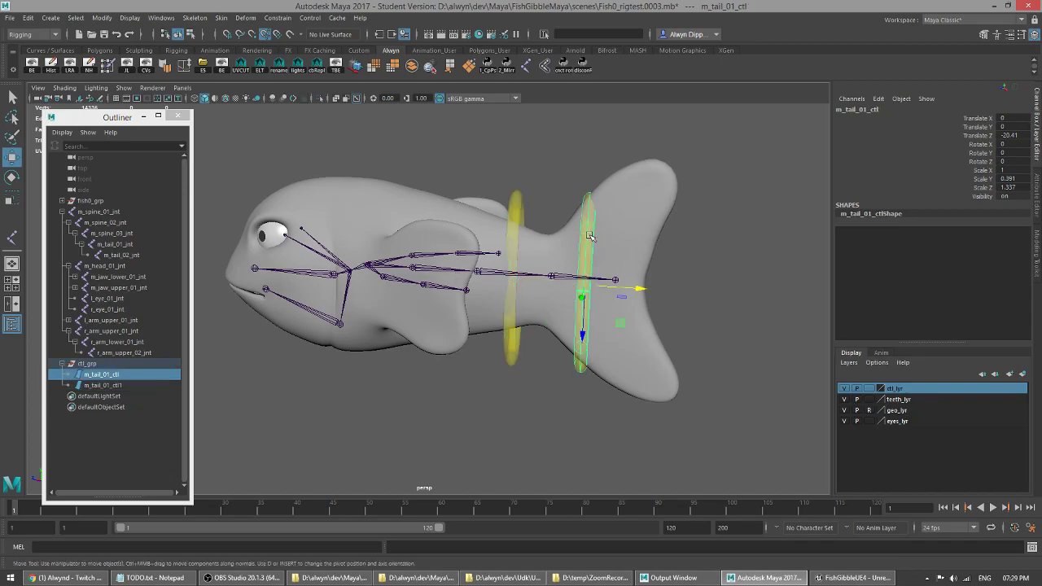
pyautogui.click(513, 222)
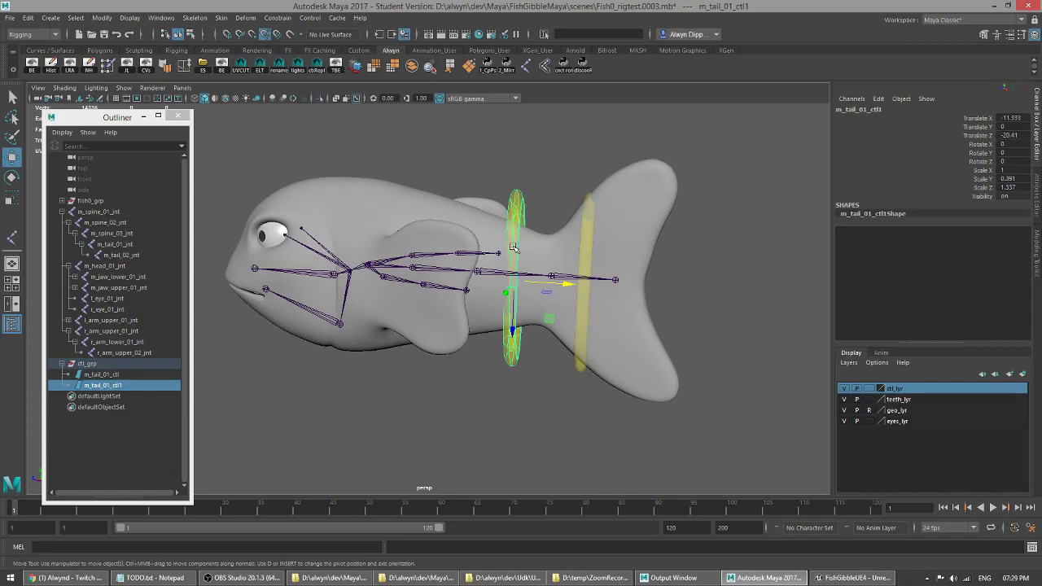
# - Scale the duplicate m_tail_01_ctl1 to about Scale X 1.47, Scale Y 0.49 and Scale Z 1.056 to fit the tail base
pyautogui.keyDown('alt'); pyautogui.moveTo(496, 252); pyautogui.dragTo(451, 264); pyautogui.keyUp('alt')
pyautogui.press('r')
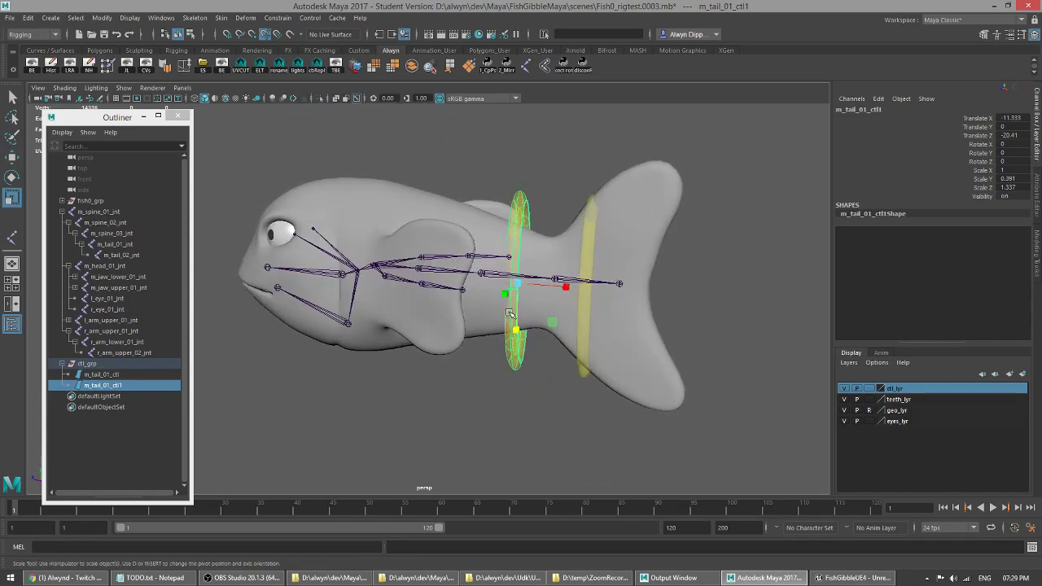
pyautogui.moveTo(515, 332); pyautogui.dragTo(514, 307)
pyautogui.keyDown('alt'); pyautogui.moveTo(465, 266); pyautogui.dragTo(419, 263); pyautogui.keyUp('alt')
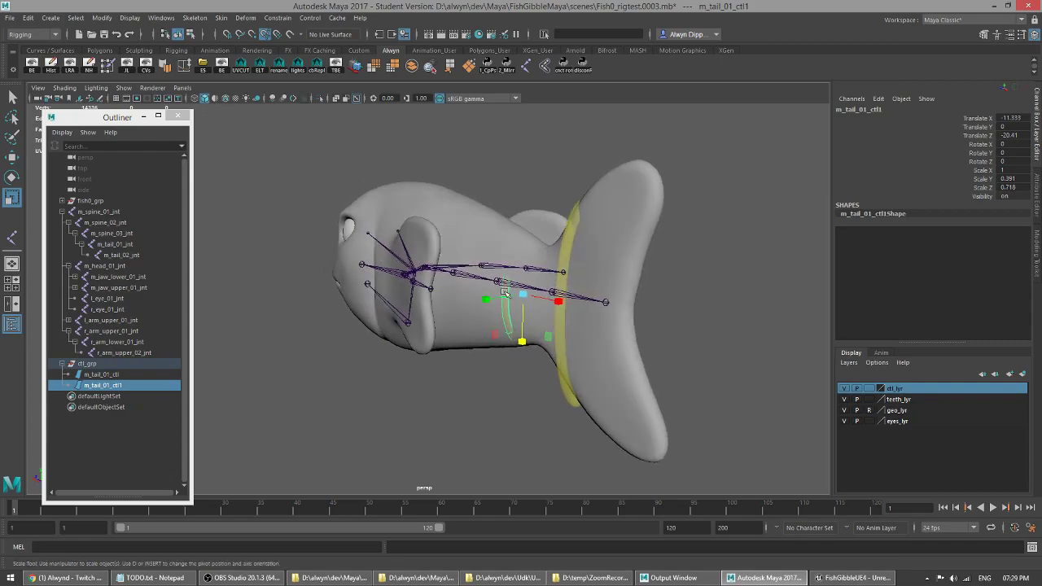
pyautogui.moveTo(522, 294); pyautogui.dragTo(555, 301)
pyautogui.moveTo(484, 299); pyautogui.dragTo(509, 293)
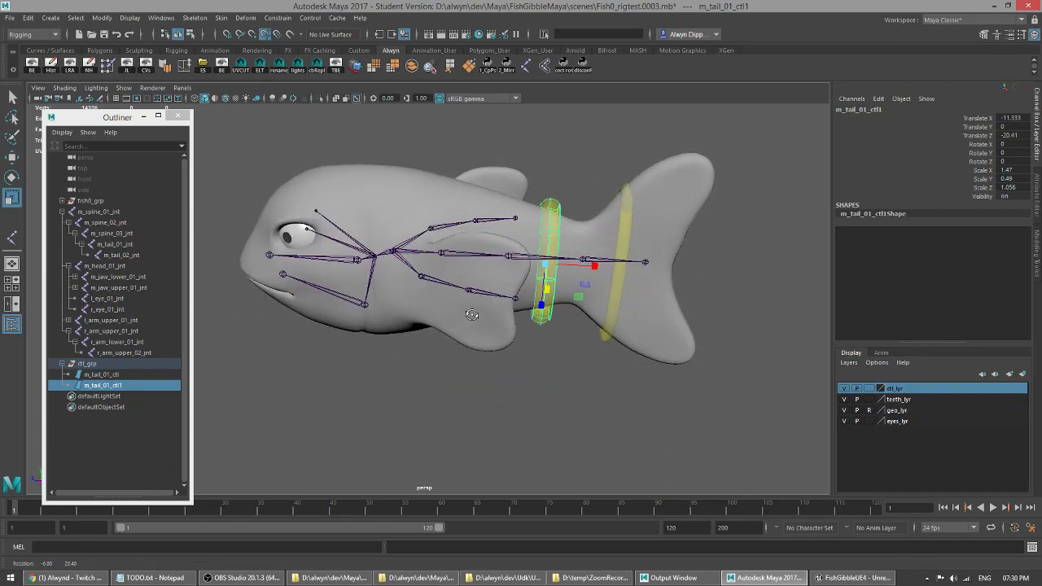
pyautogui.press('w')
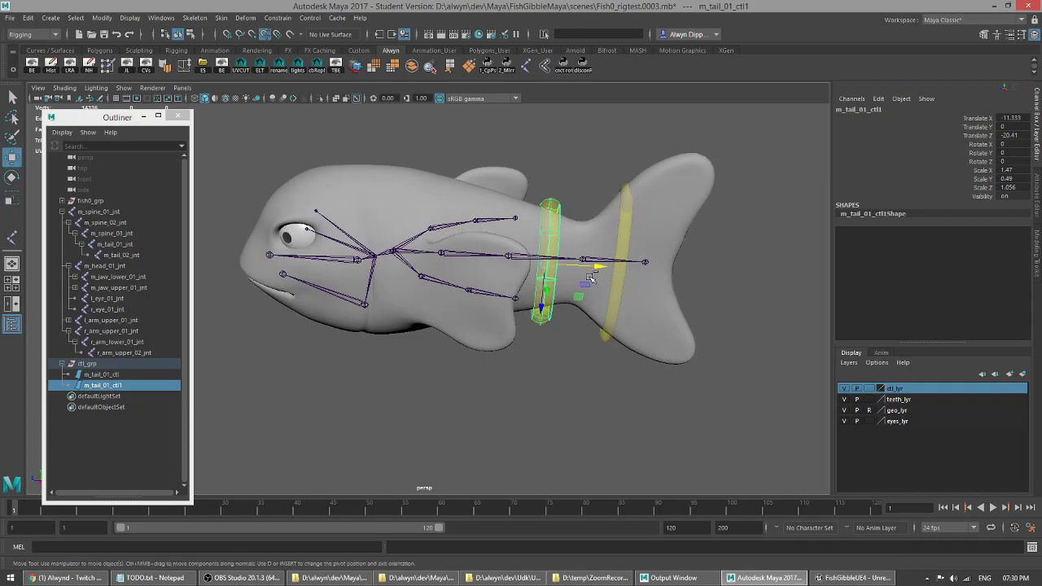
# - Slim the m_tail_01_ctl1 ring to about Scale X 1.081
pyautogui.press('r')
pyautogui.moveTo(592, 267); pyautogui.dragTo(578, 269)
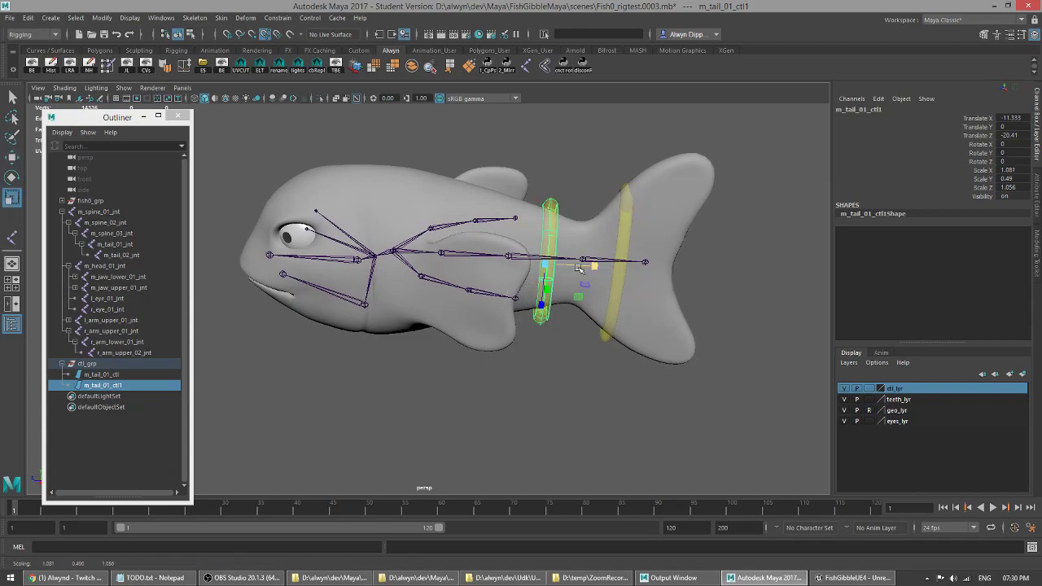
pyautogui.press('w')
# - Duplicate m_tail_01_ctl1 and move the copy forward along the body to about Translate X -23.558
pyautogui.moveTo(590, 266); pyautogui.dragTo(411, 225)
pyautogui.click(470, 238)
pyautogui.hotkey('ctrl', 'z')
pyautogui.press('r')
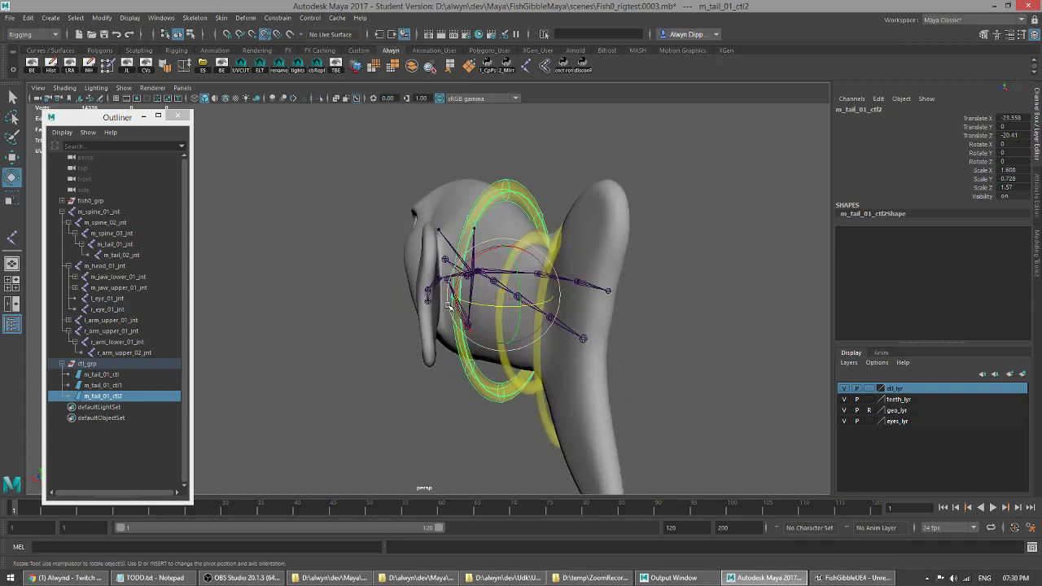
# - Scale m_tail_01_ctl2 to about Scale X 1.112, Scale Y 0.813 and Scale Z 1.429 to fit the body's mid-section
pyautogui.moveTo(458, 300); pyautogui.dragTo(460, 298)
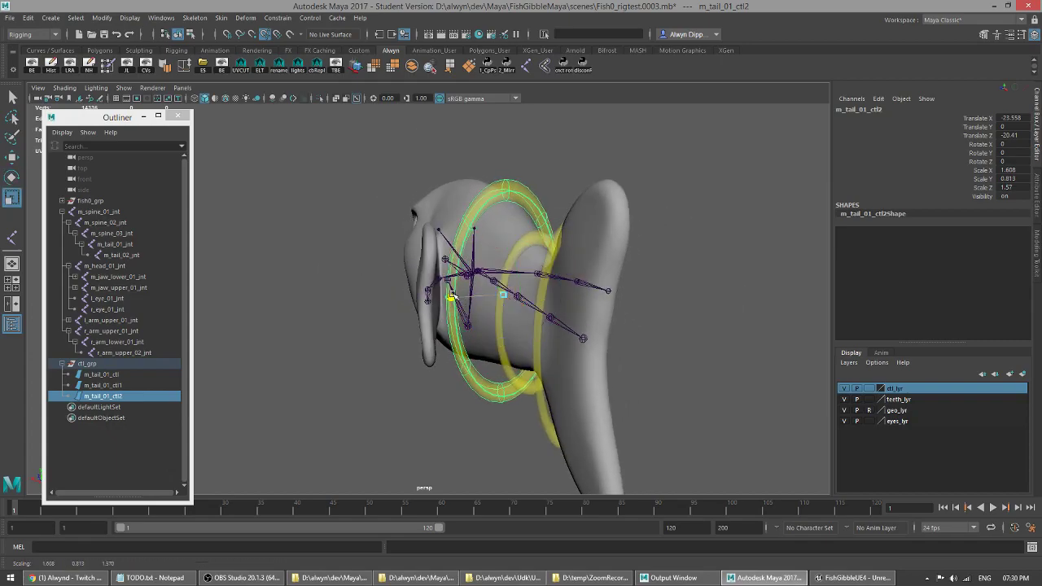
pyautogui.moveTo(500, 342); pyautogui.dragTo(427, 269)
pyautogui.press('q')
pyautogui.press('r')
pyautogui.moveTo(524, 287); pyautogui.dragTo(515, 286)
pyautogui.keyDown('alt'); pyautogui.moveTo(438, 282); pyautogui.dragTo(466, 301); pyautogui.keyUp('alt')
# - Examine from several angles how the three control rings fit around the tail and body
pyautogui.press('q')
pyautogui.click(624, 262)
pyautogui.keyDown('alt'); pyautogui.moveTo(626, 267); pyautogui.dragTo(438, 230); pyautogui.keyUp('alt')
pyautogui.click(637, 240)
pyautogui.keyDown('alt'); pyautogui.moveTo(637, 240); pyautogui.dragTo(502, 260); pyautogui.keyUp('alt')
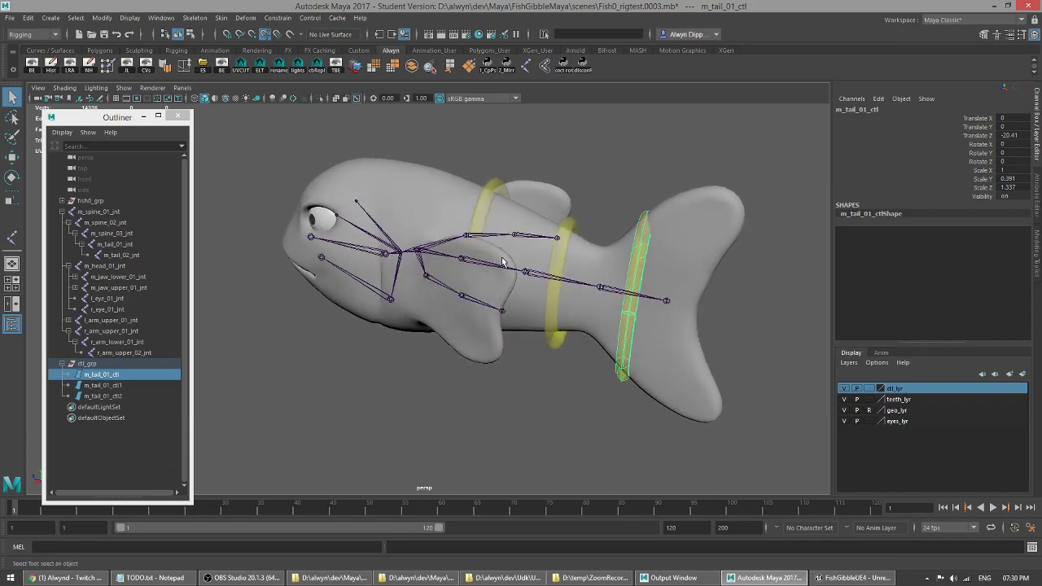
pyautogui.press('w')
pyautogui.keyDown('alt'); pyautogui.moveTo(503, 259); pyautogui.dragTo(547, 251); pyautogui.keyUp('alt')
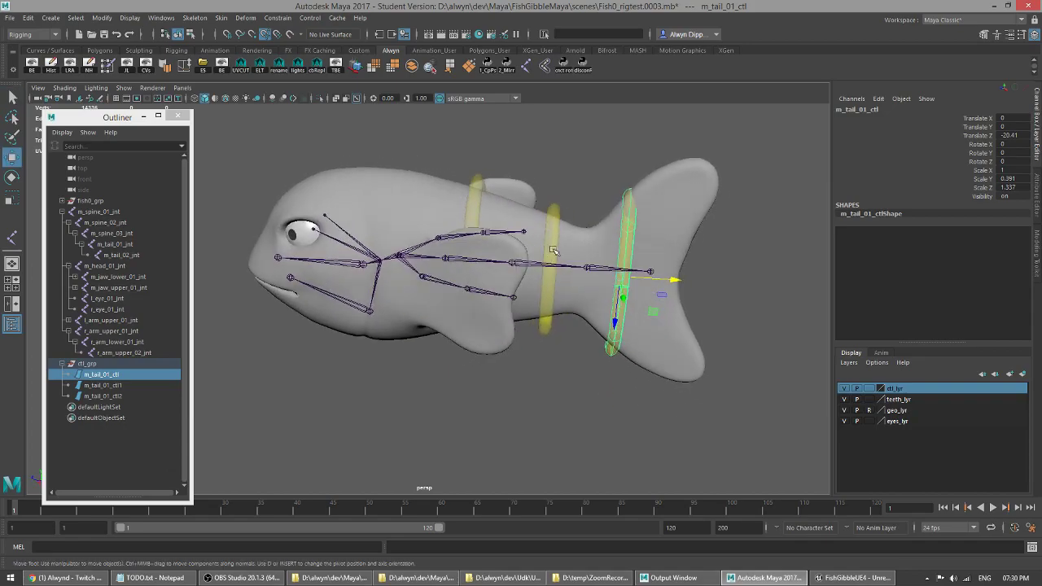
# - Freeze the rotation and scale of m_tail_01_ctl1 and m_tail_01_ctl2, leaving their translation unfrozen
pyautogui.click(555, 226)
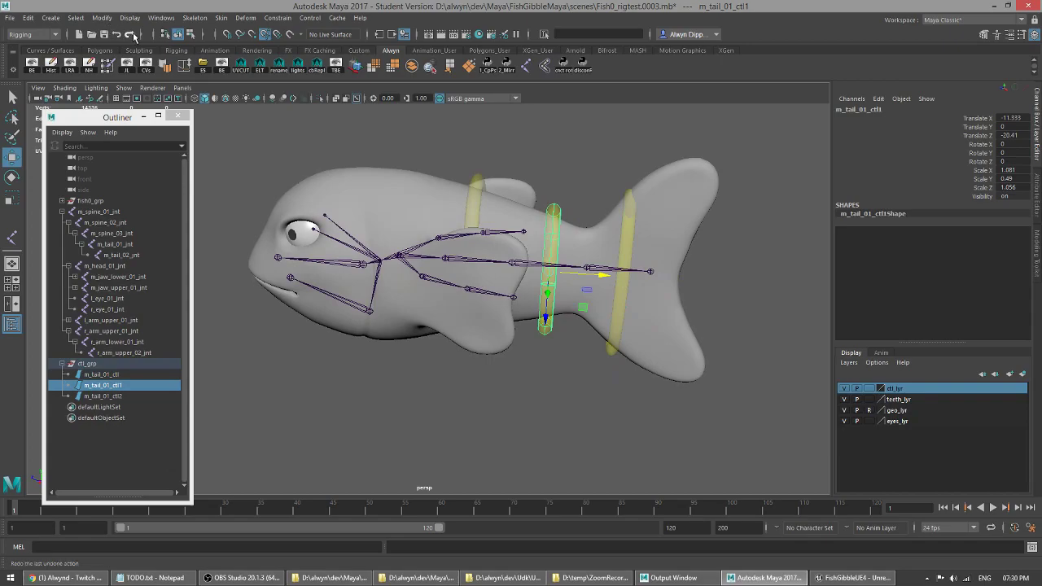
pyautogui.click(101, 17)
pyautogui.click(139, 68)
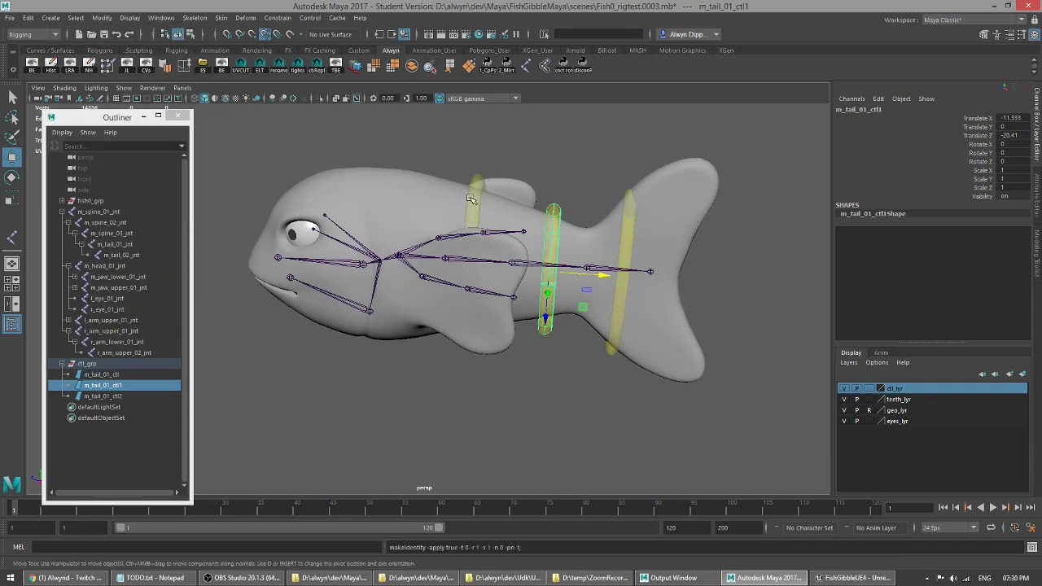
pyautogui.click(472, 198)
pyautogui.click(102, 17)
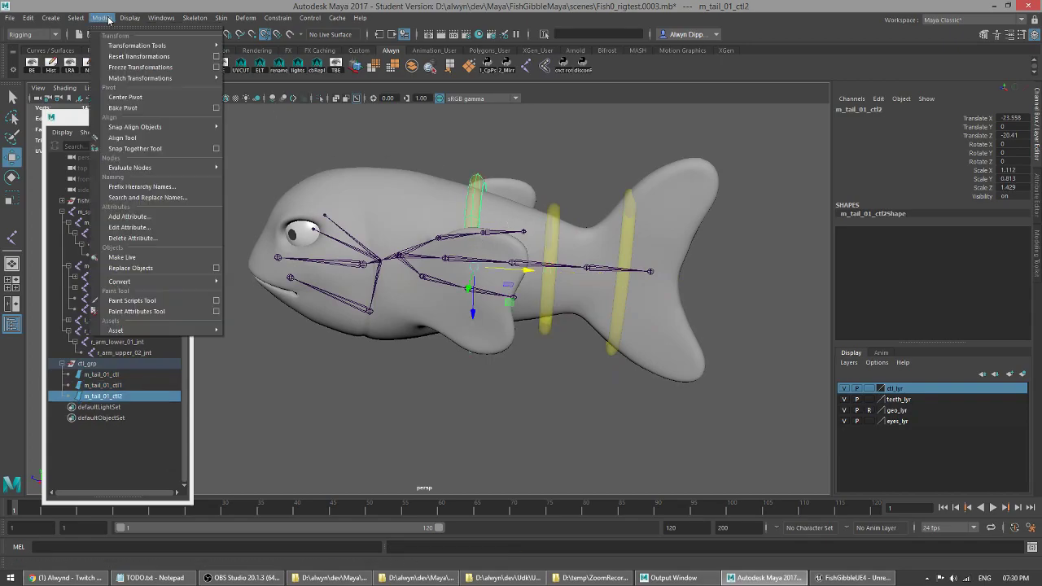
pyautogui.click(154, 68)
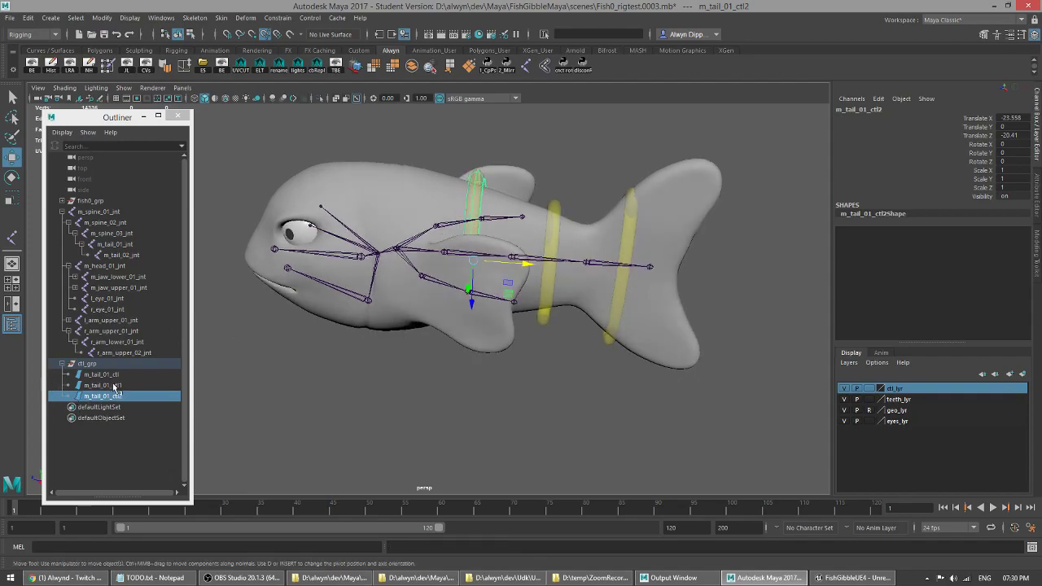
# - Rename m_tail_01_ctl1 to m_spine_03_ctl, reusing the name of the m_spine_03_jnt joint
pyautogui.click(570, 259)
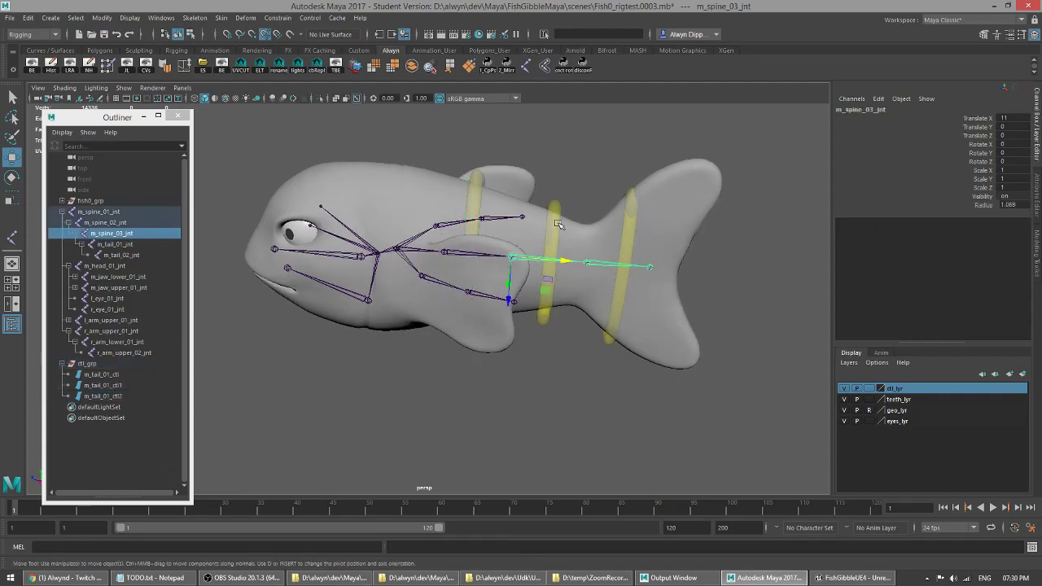
pyautogui.doubleClick(118, 234)
pyautogui.hotkey('ctrl', 'c')
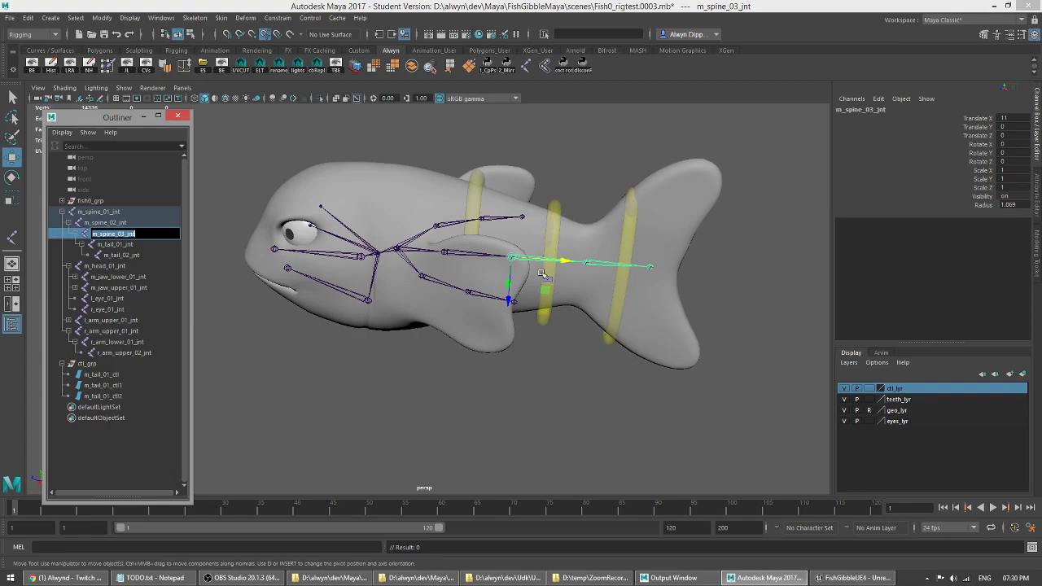
pyautogui.click(555, 221)
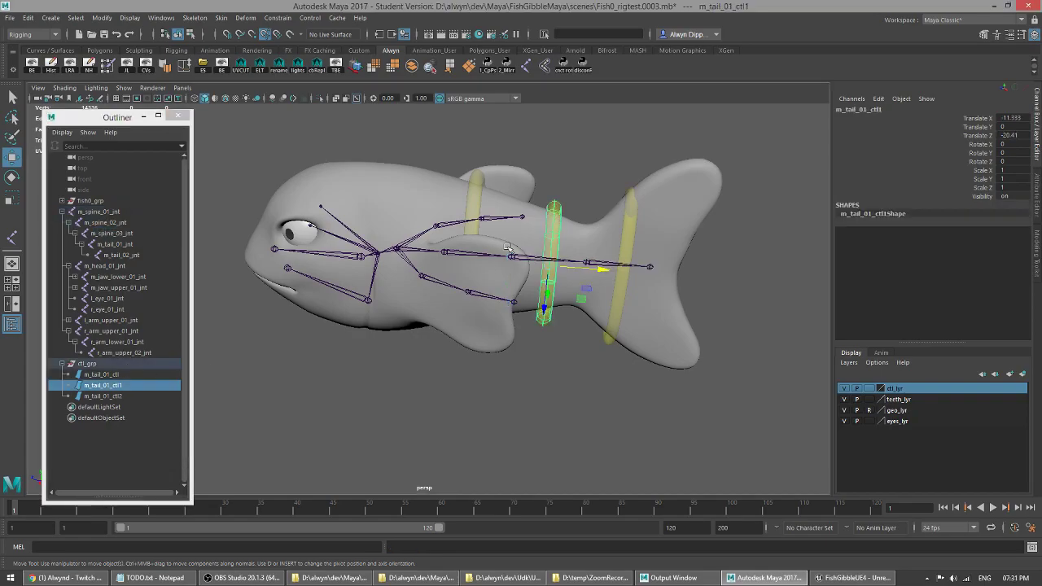
pyautogui.doubleClick(116, 386)
pyautogui.hotkey('ctrl', 'v')
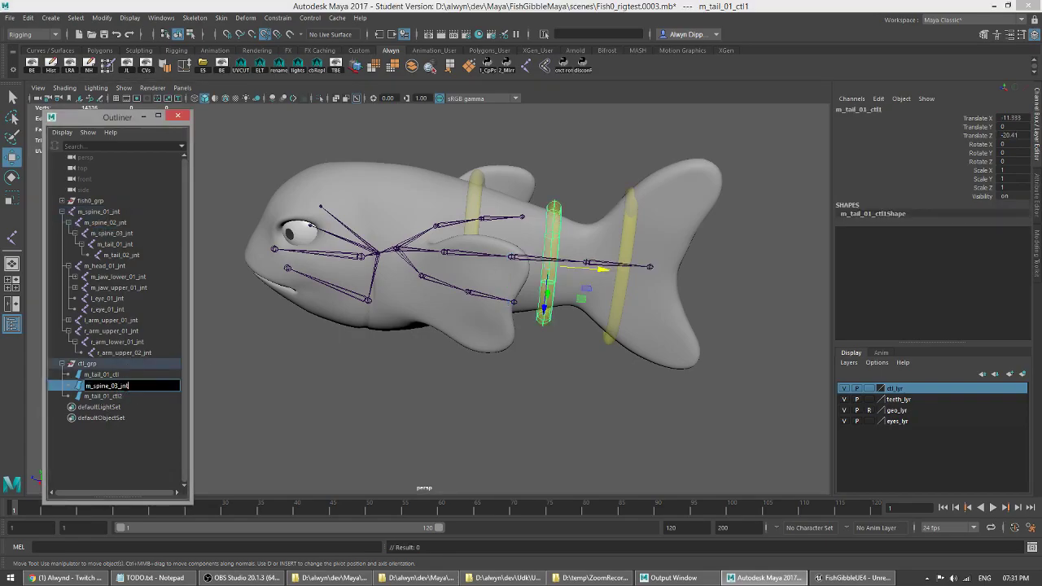
pyautogui.write('_')
pyautogui.press('Return')
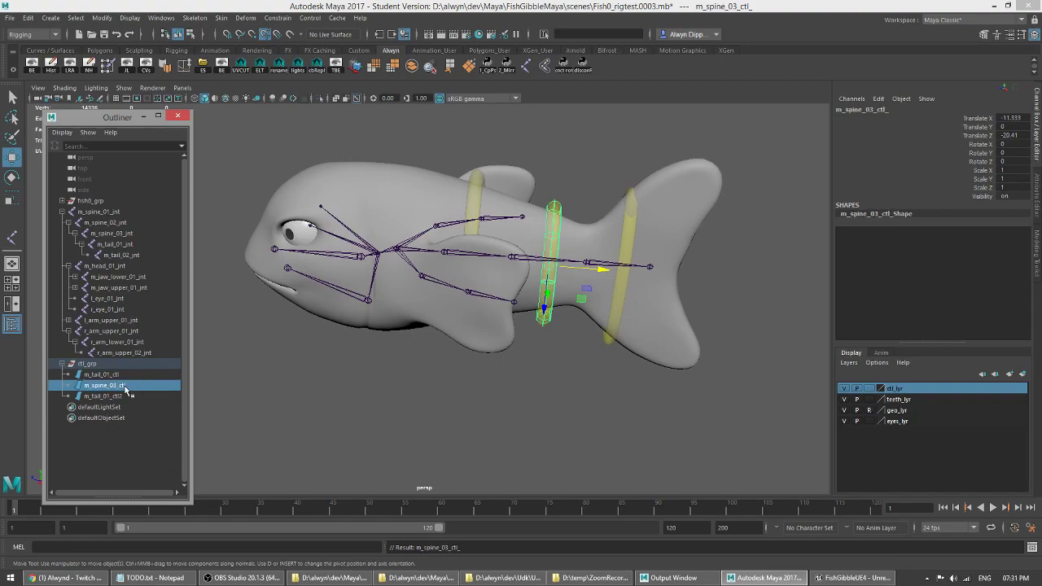
pyautogui.doubleClick(141, 385)
pyautogui.press('End')
pyautogui.press('BackSpace')
pyautogui.press('Return')
# - Rename m_tail_01_ctl2 to m_spine_02_ctl
pyautogui.doubleClick(128, 396)
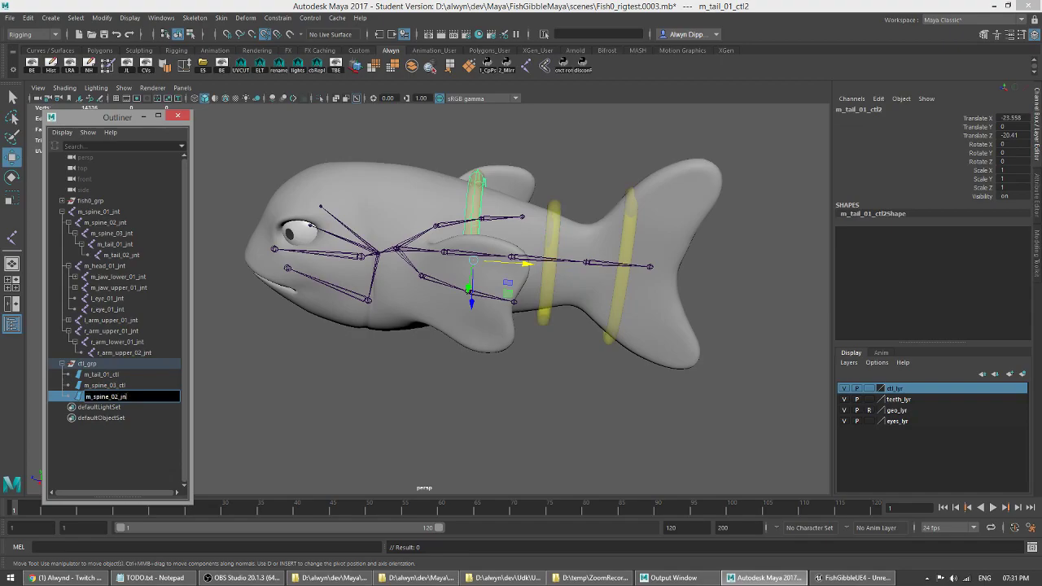
pyautogui.write('m_spine_02_ctl')
pyautogui.press('Return')
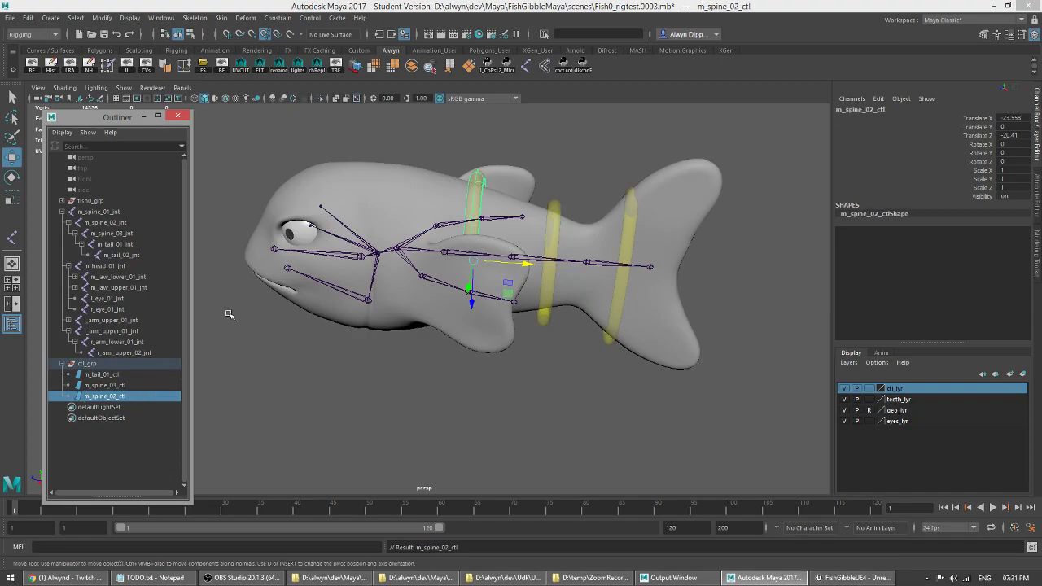
# - Select m_tail_01_ctl and save the scene as Fish0_rigtest.0003.mb
pyautogui.press('q')
pyautogui.keyDown('alt'); pyautogui.moveTo(473, 278); pyautogui.dragTo(477, 262); pyautogui.keyUp('alt')
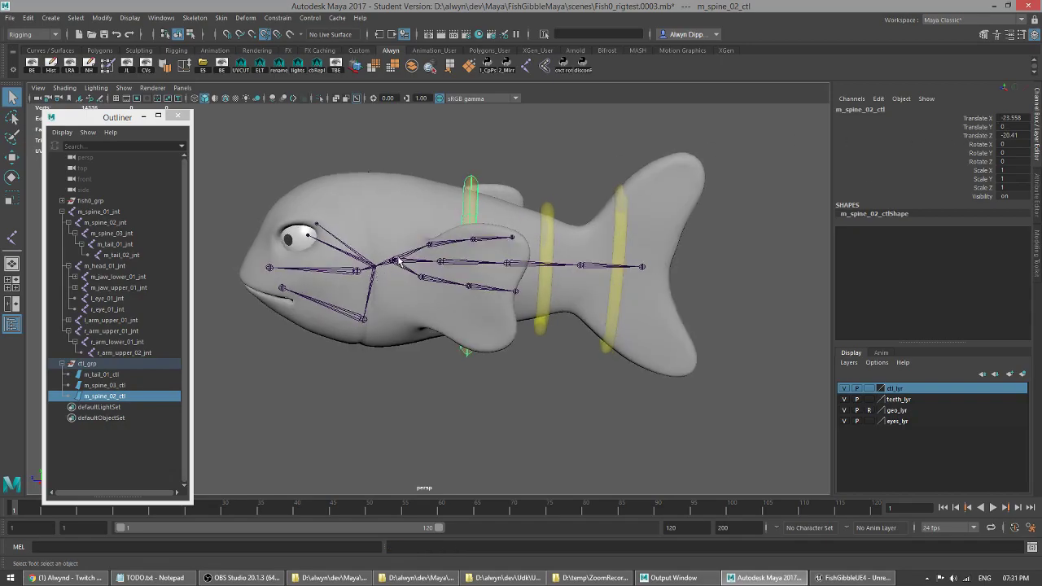
pyautogui.press('w')
pyautogui.keyDown('alt'); pyautogui.moveTo(320, 253); pyautogui.dragTo(331, 269); pyautogui.keyUp('alt')
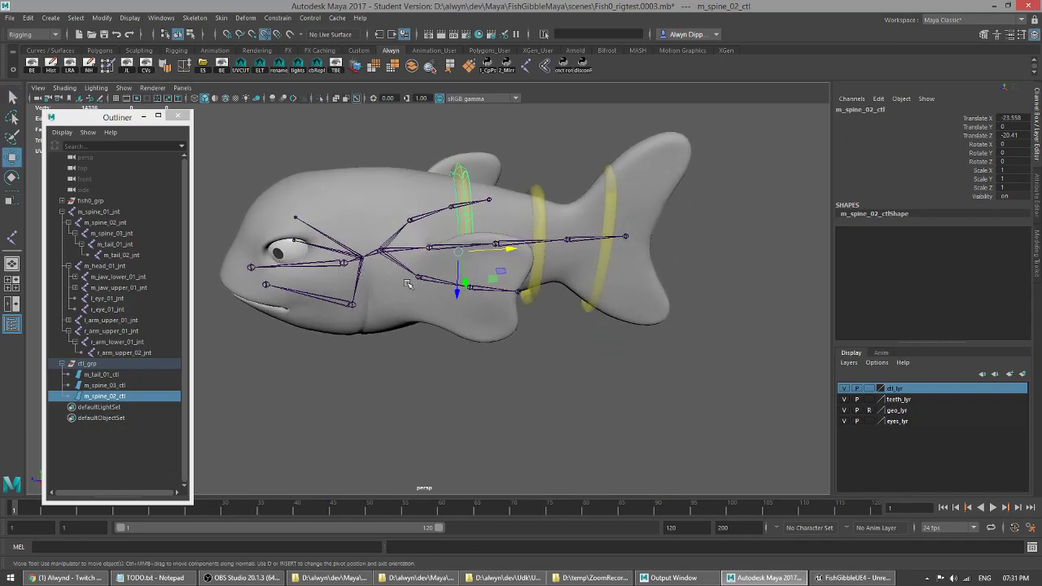
pyautogui.keyDown('alt'); pyautogui.moveTo(376, 302); pyautogui.dragTo(405, 212); pyautogui.keyUp('alt')
pyautogui.click(540, 205)
pyautogui.click(610, 204)
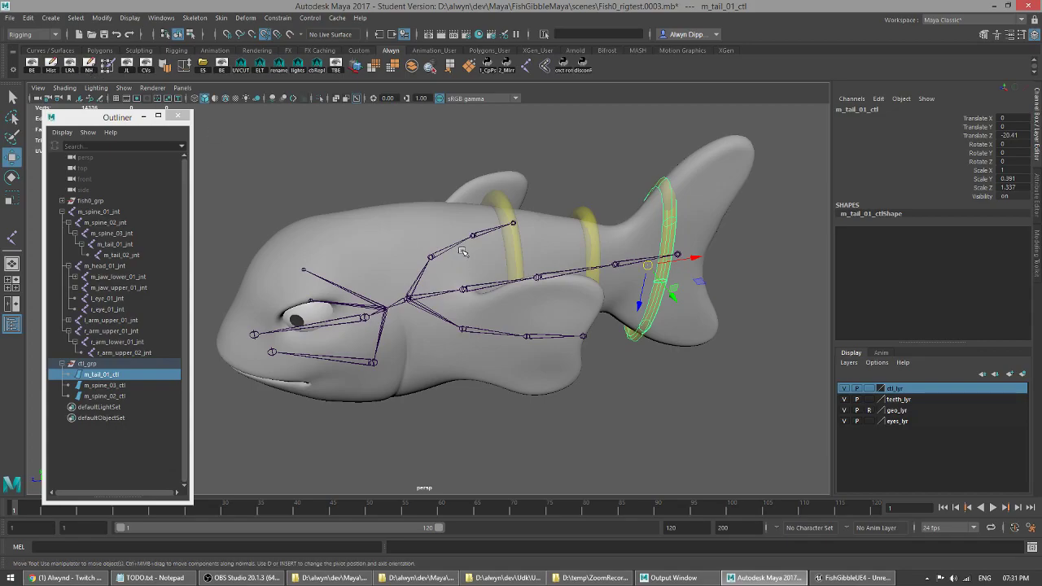
pyautogui.hotkey('ctrl', 's')
pyautogui.press('Return')
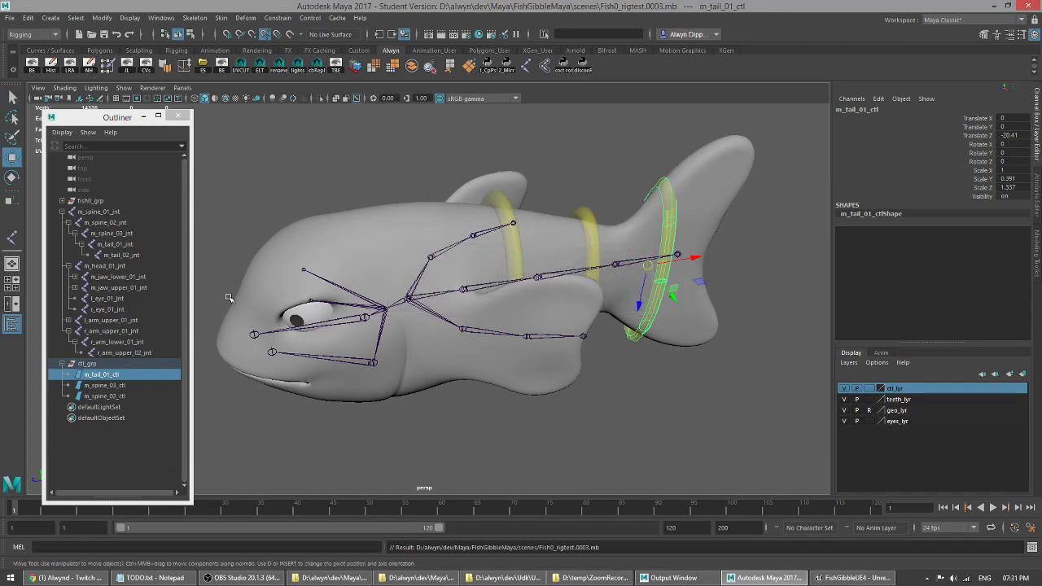
# - Duplicate m_spine_02_ctl, move the copy out to the side fin at about Translate Y 13.618 and turn it to about Rotate Z 28.221
pyautogui.moveTo(529, 334)
pyautogui.keyDown('alt'); pyautogui.mouseDown()
pyautogui.moveTo(503, 351)
pyautogui.moveTo(558, 330)
pyautogui.moveTo(559, 377)
pyautogui.moveTo(548, 333)
pyautogui.moveTo(521, 350)
pyautogui.moveTo(577, 360)
pyautogui.moveTo(547, 299)
pyautogui.moveTo(553, 321)
pyautogui.moveTo(490, 312)
pyautogui.moveTo(519, 328)
pyautogui.mouseUp(); pyautogui.keyUp('alt')
pyautogui.click(547, 299)
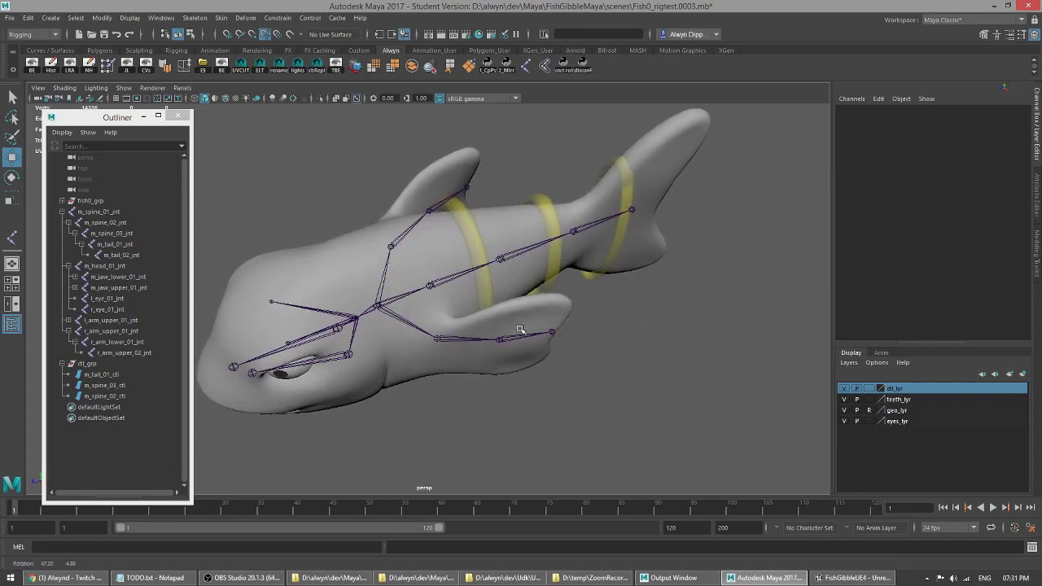
pyautogui.click(468, 231)
pyautogui.keyDown('alt'); pyautogui.moveTo(469, 231); pyautogui.dragTo(502, 322); pyautogui.keyUp('alt')
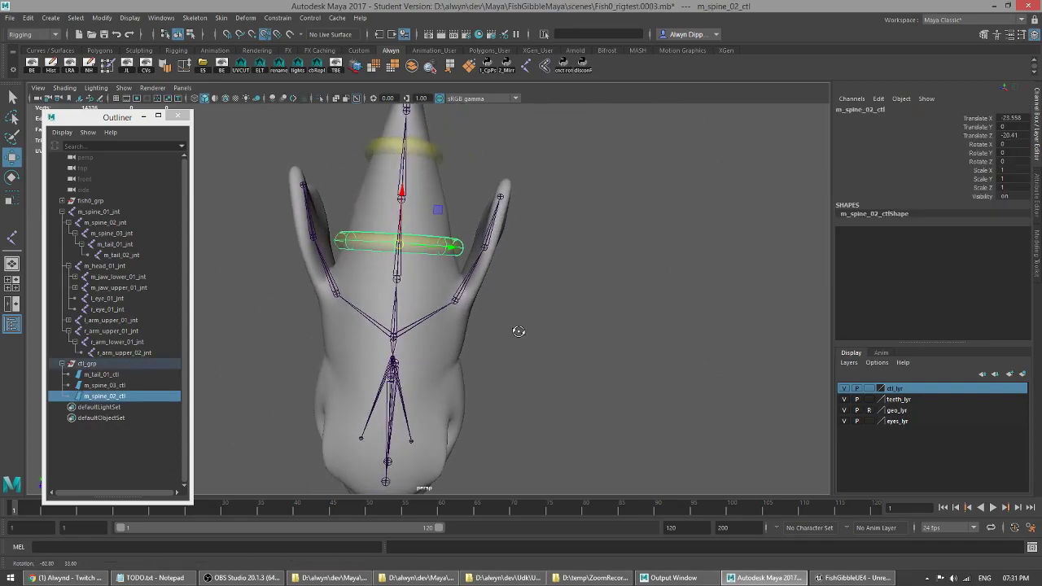
pyautogui.hotkey('ctrl', 'd')
pyautogui.moveTo(453, 245); pyautogui.dragTo(481, 287)
pyautogui.press('e')
pyautogui.press('w')
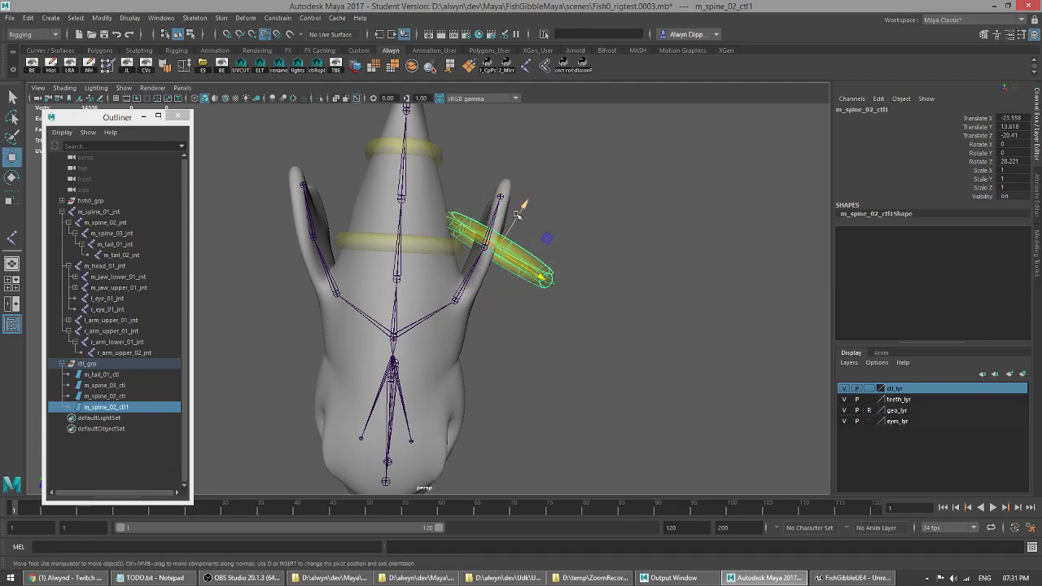
# - Move m_spine_02_ctl1 to the fin's base at about Translate X -28.953, Translate Y 9.825 and rotate it to about Rotate Z 43.519
pyautogui.moveTo(515, 215); pyautogui.dragTo(506, 228)
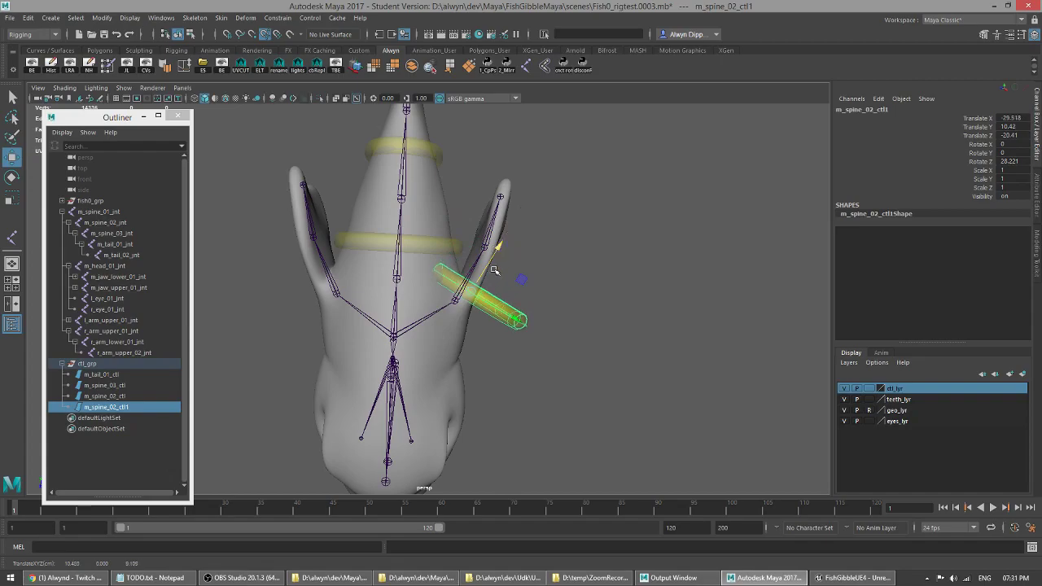
pyautogui.press('e')
pyautogui.moveTo(428, 300); pyautogui.dragTo(417, 283)
pyautogui.press('w')
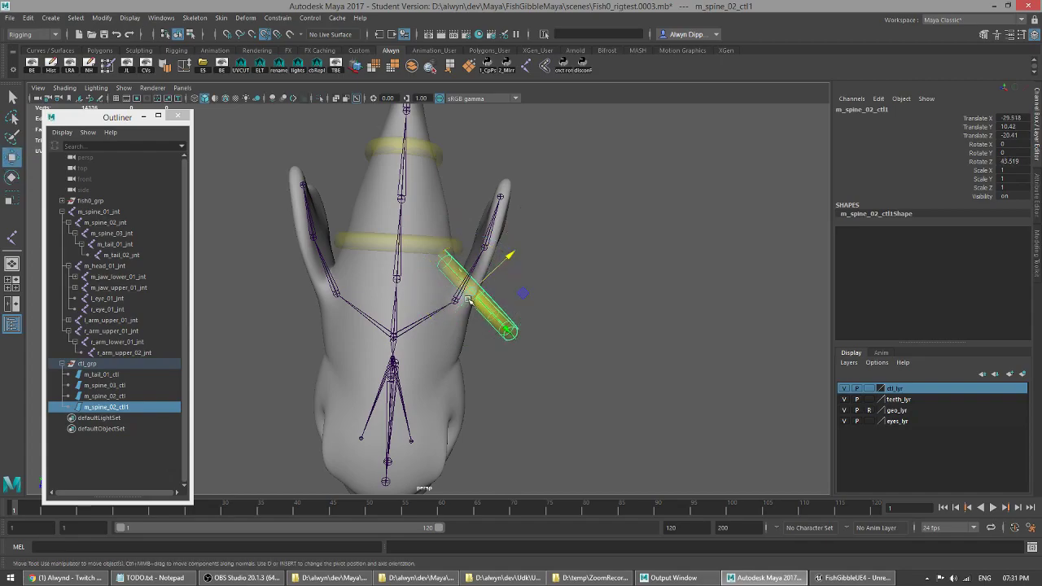
pyautogui.keyDown('alt'); pyautogui.moveTo(486, 314); pyautogui.dragTo(417, 309); pyautogui.keyUp('alt')
pyautogui.moveTo(514, 314); pyautogui.dragTo(352, 259)
# - Scale m_spine_02_ctl1 to about Scale X 0.67, Scale Y 0.39, Scale Z 0.574 and shift it to about Translate Z -21.284
pyautogui.press('r')
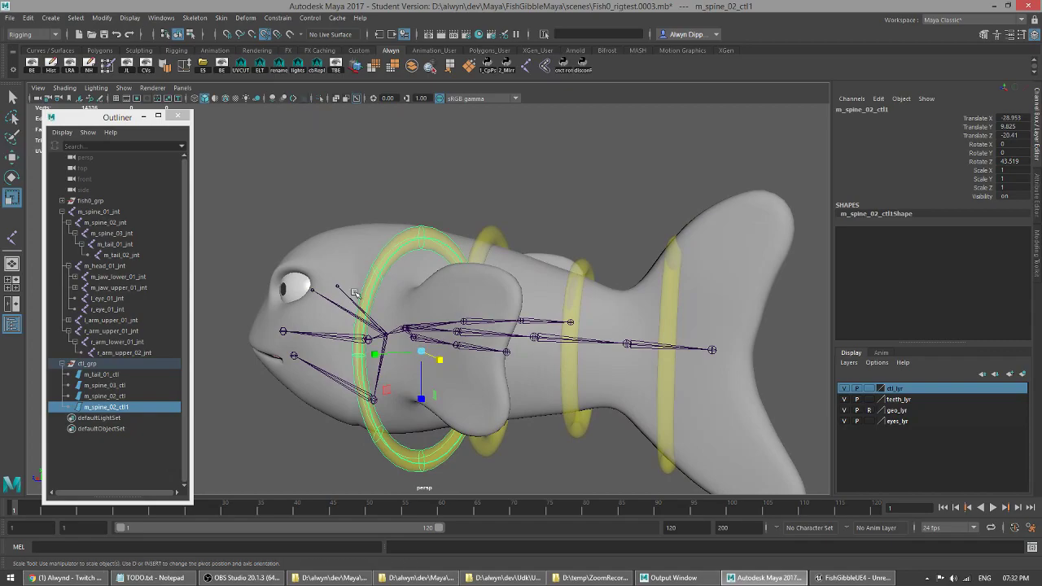
pyautogui.moveTo(415, 356); pyautogui.dragTo(435, 325)
pyautogui.press('e')
pyautogui.press('w')
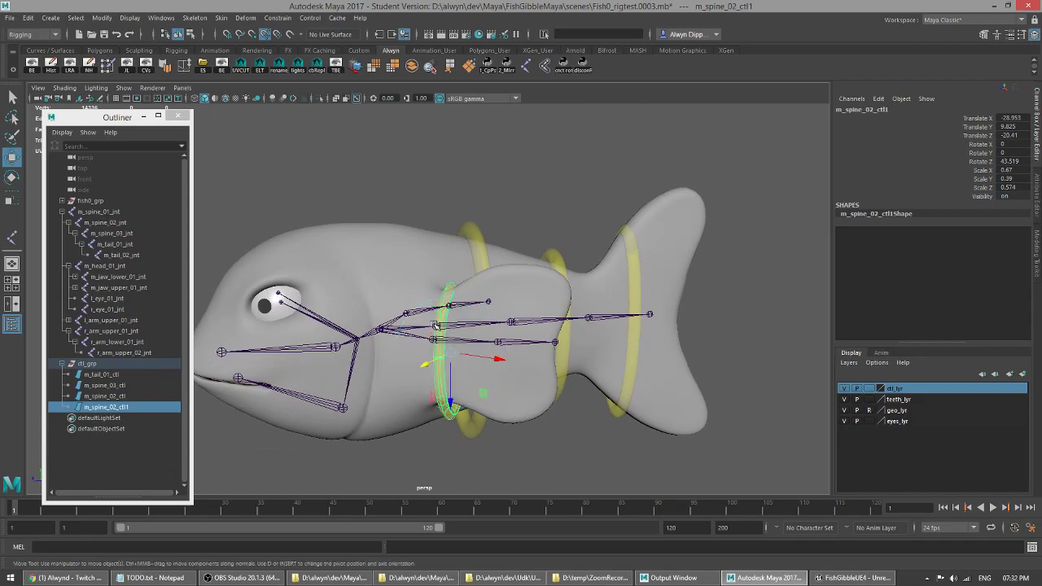
pyautogui.moveTo(448, 376); pyautogui.dragTo(452, 381)
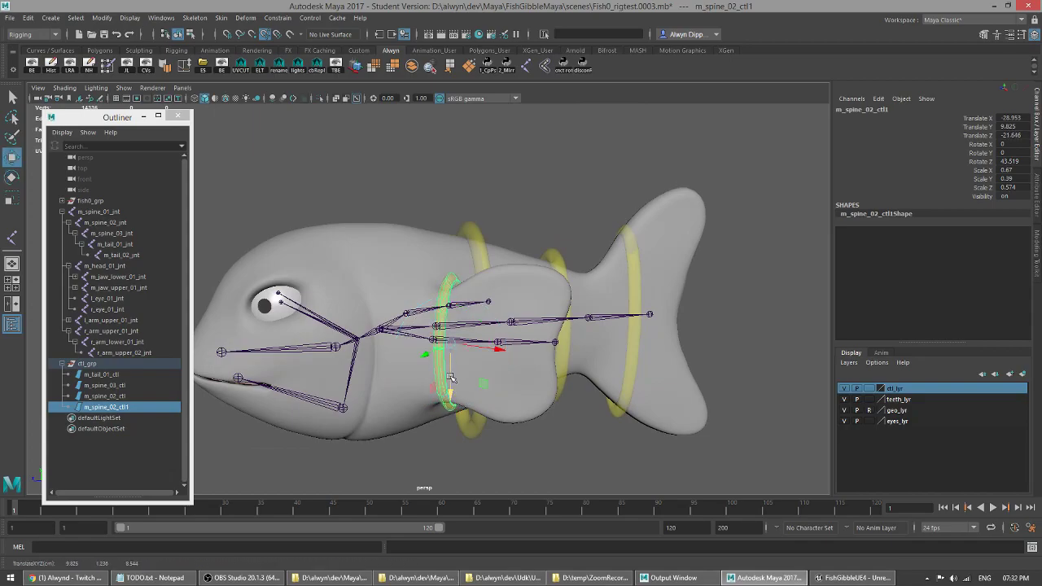
pyautogui.moveTo(313, 333)
pyautogui.keyDown('alt'); pyautogui.mouseDown()
pyautogui.moveTo(373, 356)
pyautogui.moveTo(330, 332)
pyautogui.mouseUp(); pyautogui.keyUp('alt')
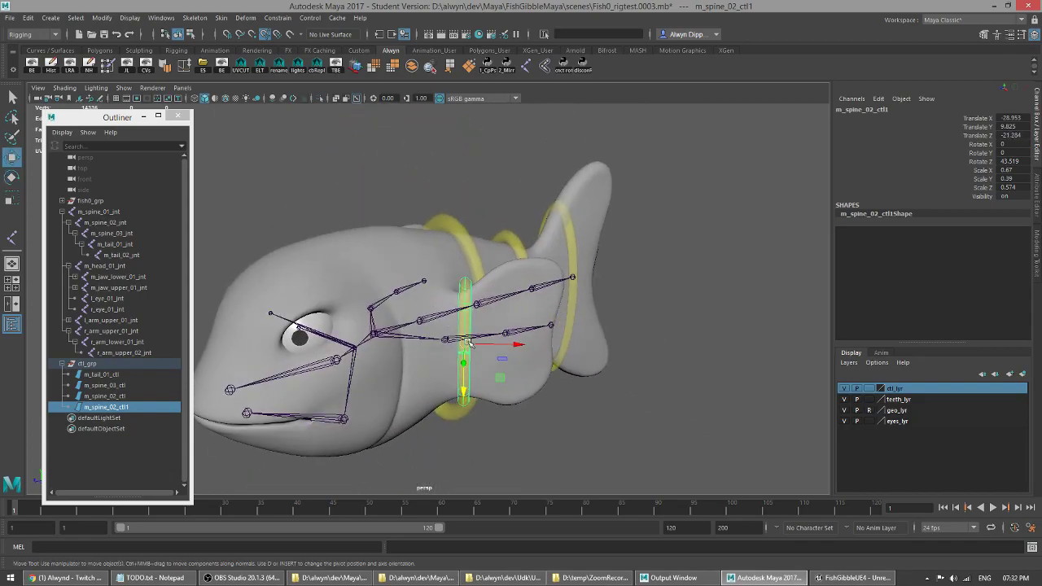
# - Widen m_spine_02_ctl1 to about Scale X 0.803 and move it to about Translate X -29.794, Translate Y 9.027
pyautogui.press('r')
pyautogui.moveTo(518, 347); pyautogui.dragTo(525, 347)
pyautogui.keyDown('alt'); pyautogui.moveTo(525, 346); pyautogui.dragTo(516, 340); pyautogui.keyUp('alt')
pyautogui.press('w')
pyautogui.keyDown('alt'); pyautogui.moveTo(429, 313); pyautogui.dragTo(294, 355); pyautogui.keyUp('alt')
# - Rotate m_spine_02_ctl1 to about Rotate Z 59.83 and reposition it at about Translate X -29.38, Translate Y 9.737
pyautogui.press('e')
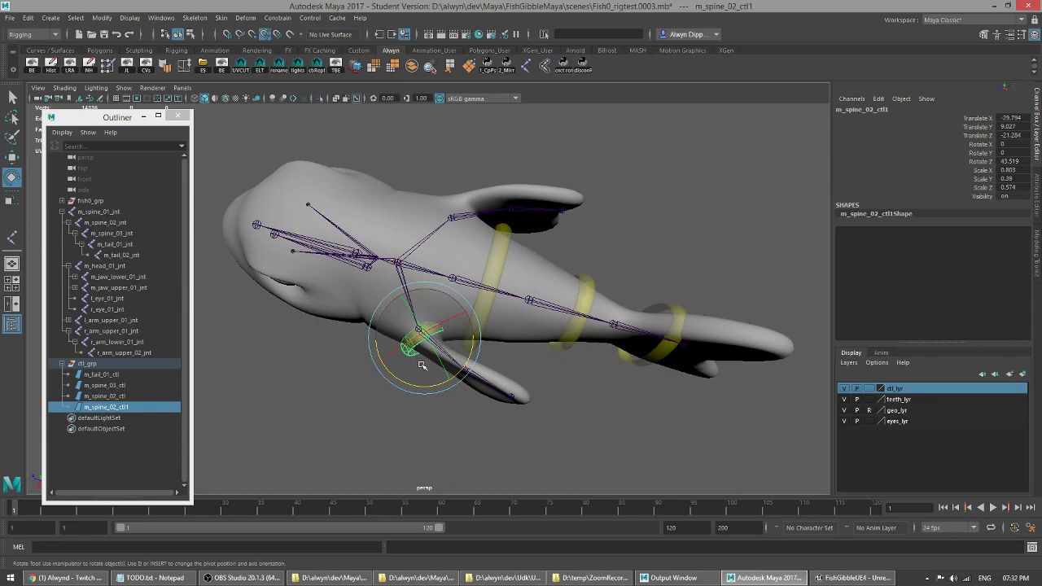
pyautogui.moveTo(439, 386)
pyautogui.mouseDown()
pyautogui.moveTo(419, 390)
pyautogui.moveTo(438, 394)
pyautogui.mouseUp()
pyautogui.press('w')
pyautogui.keyDown('alt'); pyautogui.moveTo(377, 386); pyautogui.dragTo(413, 335); pyautogui.keyUp('alt')
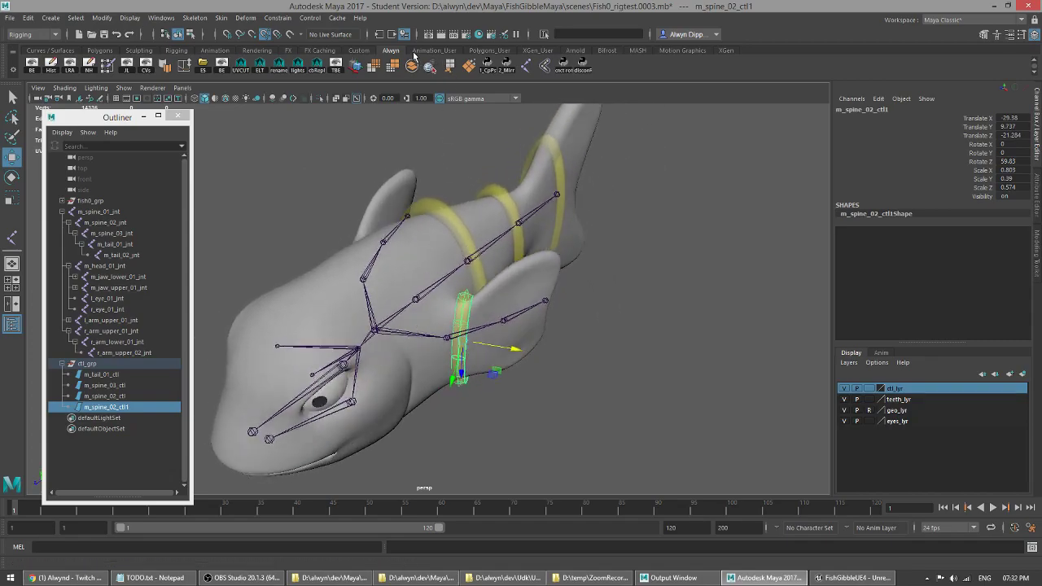
# - Create a Lambert material in the Hypershade and name it l_ctl_material
pyautogui.click(478, 34)
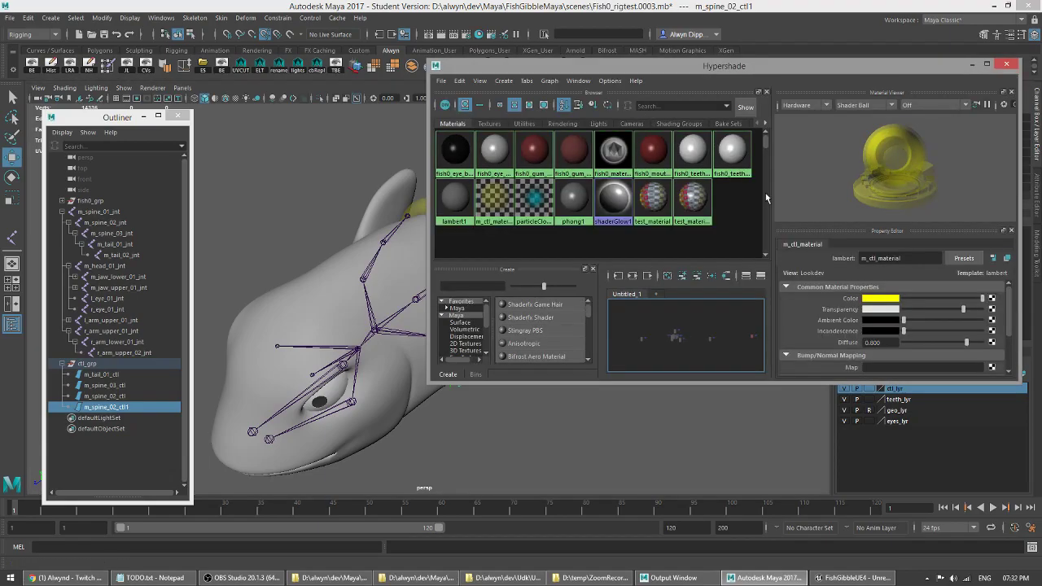
pyautogui.scroll(-3, 558, 328)
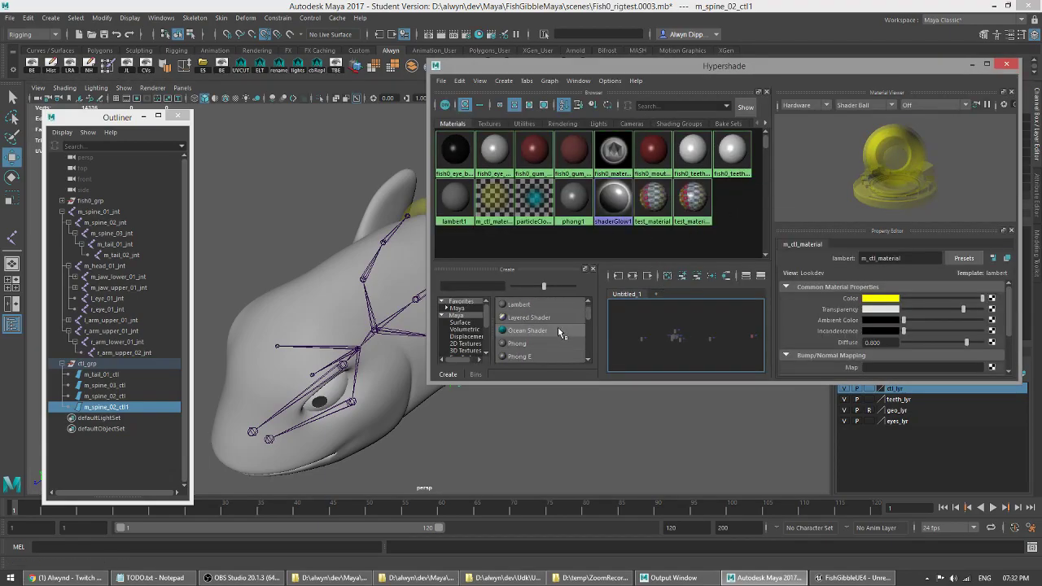
pyautogui.click(519, 305)
pyautogui.click(896, 258)
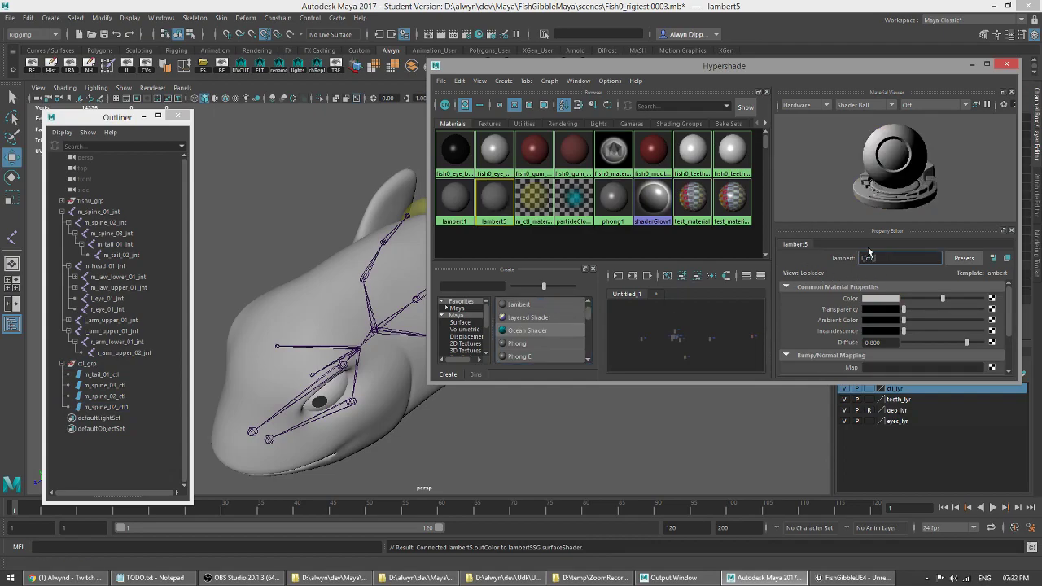
pyautogui.write('l_ctl_material')
pyautogui.press('Return')
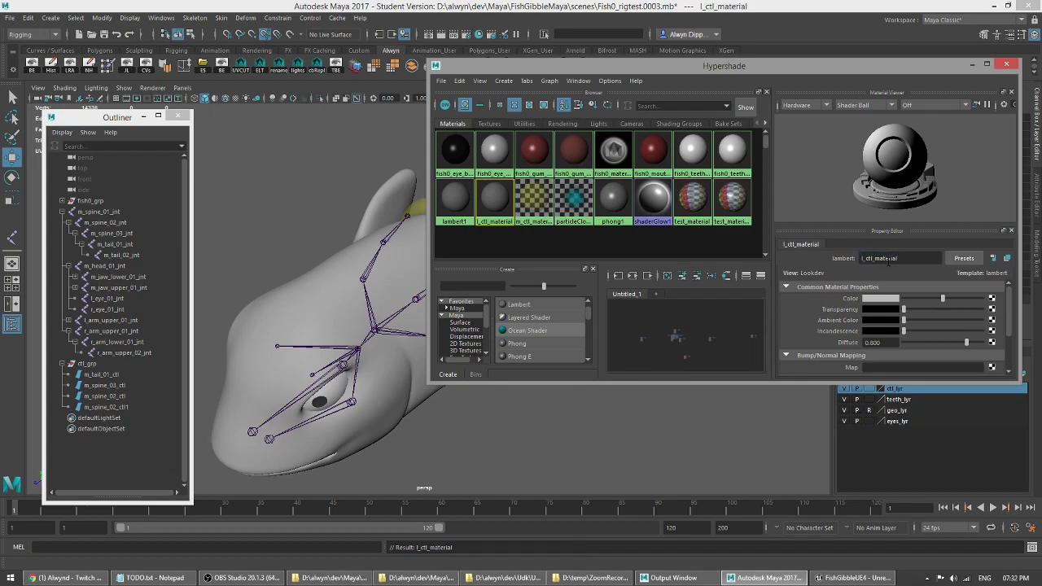
# - Colour l_ctl_material red, make it mostly transparent, and close the Hypershade
pyautogui.click(883, 299)
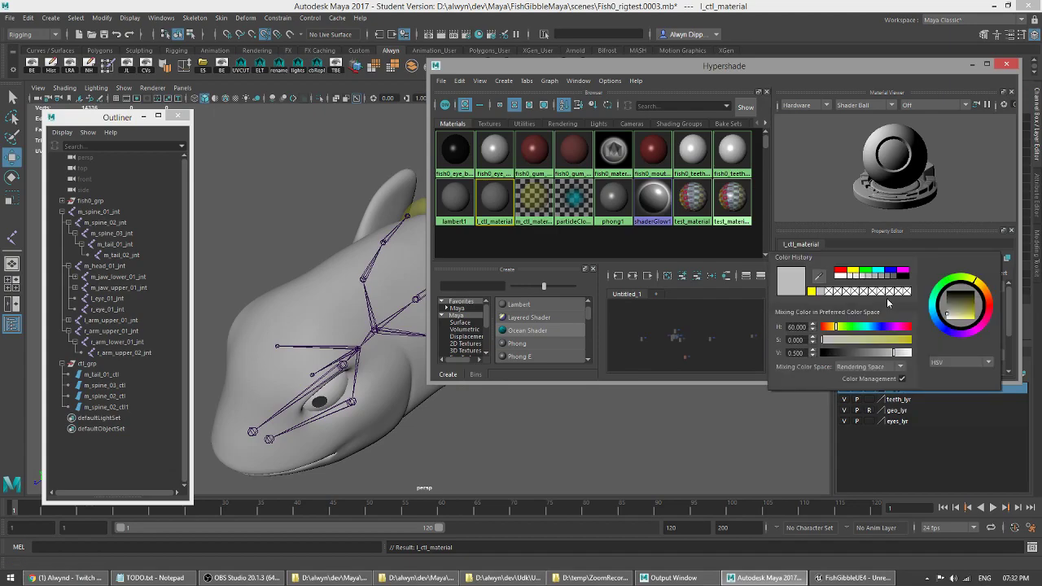
pyautogui.click(842, 271)
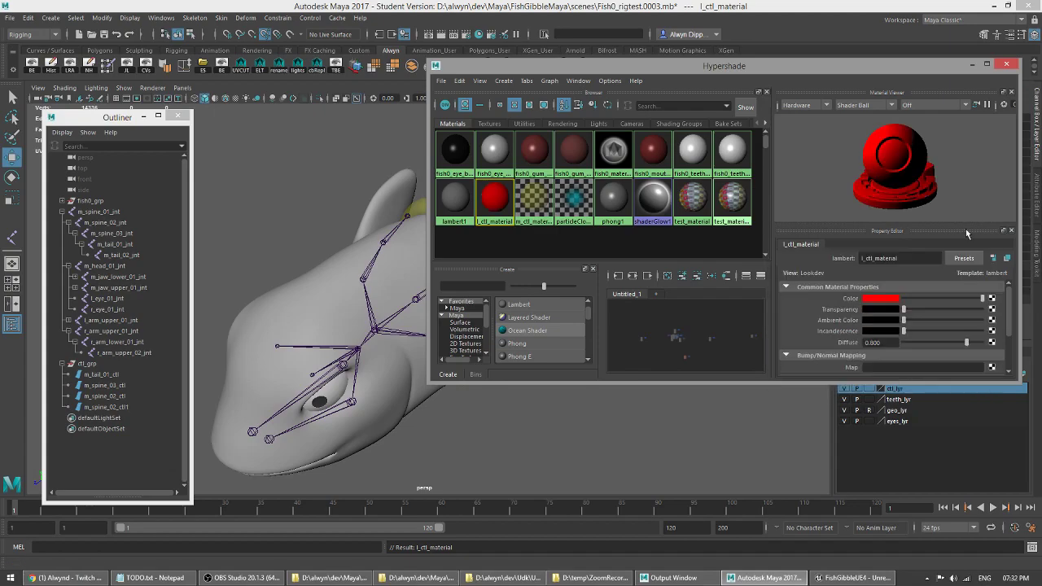
pyautogui.moveTo(903, 310); pyautogui.dragTo(964, 309)
pyautogui.click(1006, 62)
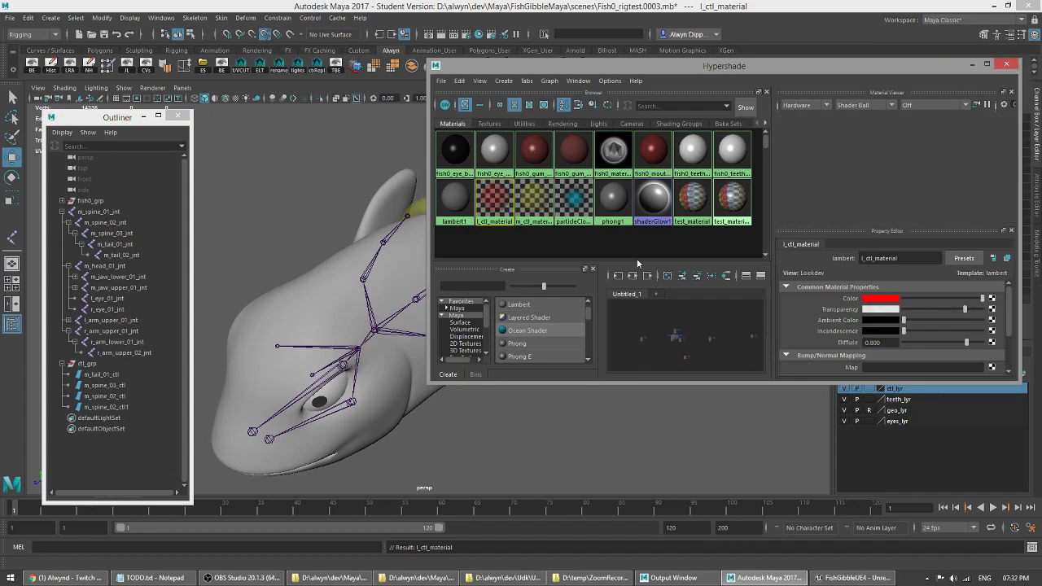
# - Assign l_ctl_material to the m_spine_02_ctl1 ring at the base of the left side fin
pyautogui.click(467, 312)
pyautogui.moveTo(462, 297); pyautogui.dragTo(568, 431, button='right')
pyautogui.click(613, 378)
pyautogui.keyDown('alt'); pyautogui.moveTo(525, 381); pyautogui.dragTo(569, 366); pyautogui.keyUp('alt')
pyautogui.keyDown('alt'); pyautogui.moveTo(469, 352); pyautogui.dragTo(412, 286); pyautogui.keyUp('alt')
pyautogui.click(357, 100)
pyautogui.keyDown('alt'); pyautogui.moveTo(413, 344); pyautogui.dragTo(417, 297); pyautogui.keyUp('alt')
pyautogui.click(356, 98)
# - Rename m_spine_02_ctl1 as l_arm_upper_01_ctl, reusing the name of the l_arm_upper_01_jnt joint
pyautogui.click(487, 331)
pyautogui.keyDown('alt'); pyautogui.moveTo(488, 332); pyautogui.dragTo(488, 322); pyautogui.keyUp('alt')
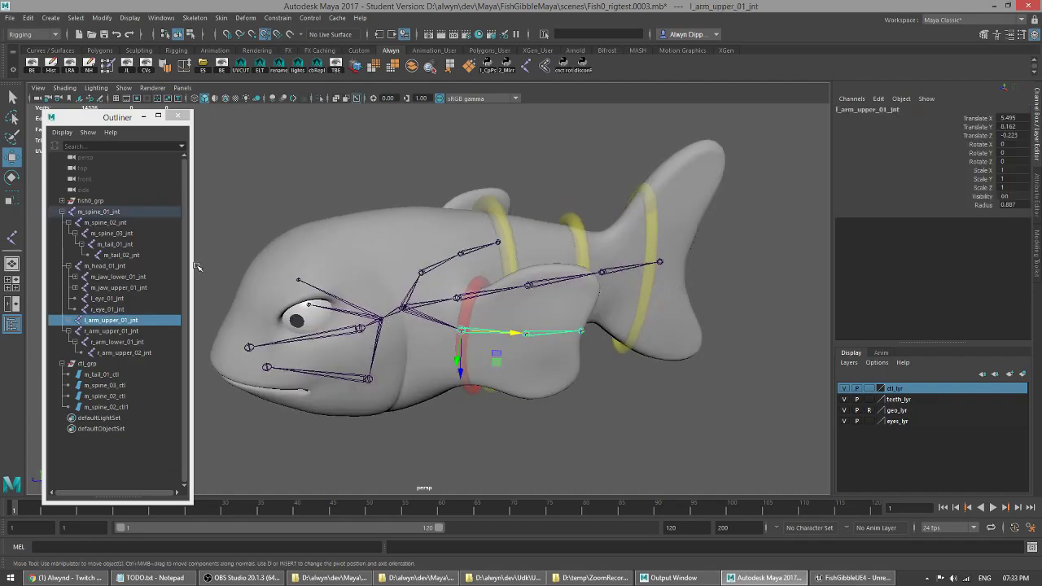
pyautogui.doubleClick(131, 321)
pyautogui.hotkey('ctrl', 'c')
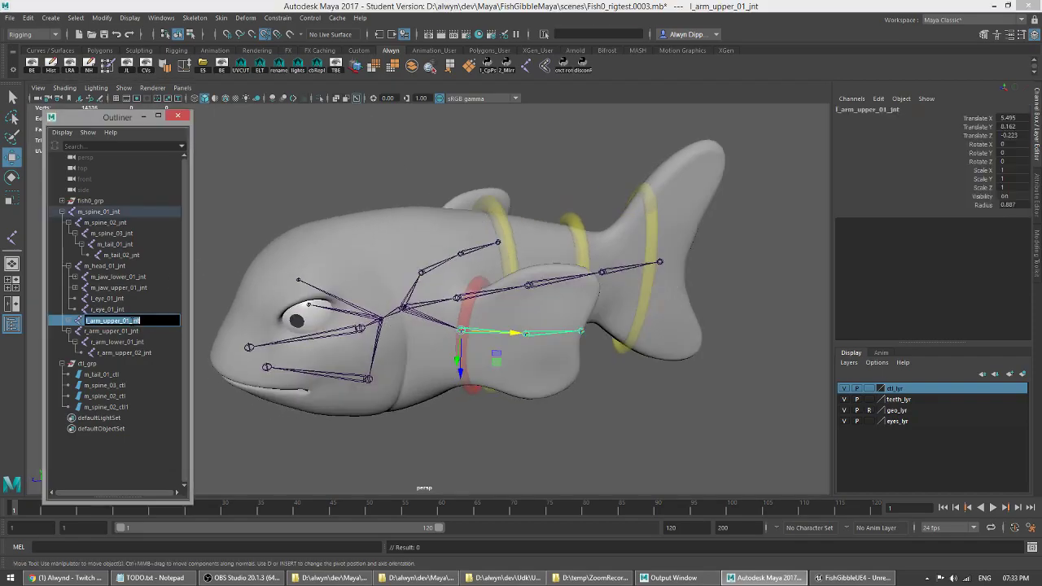
pyautogui.click(130, 407)
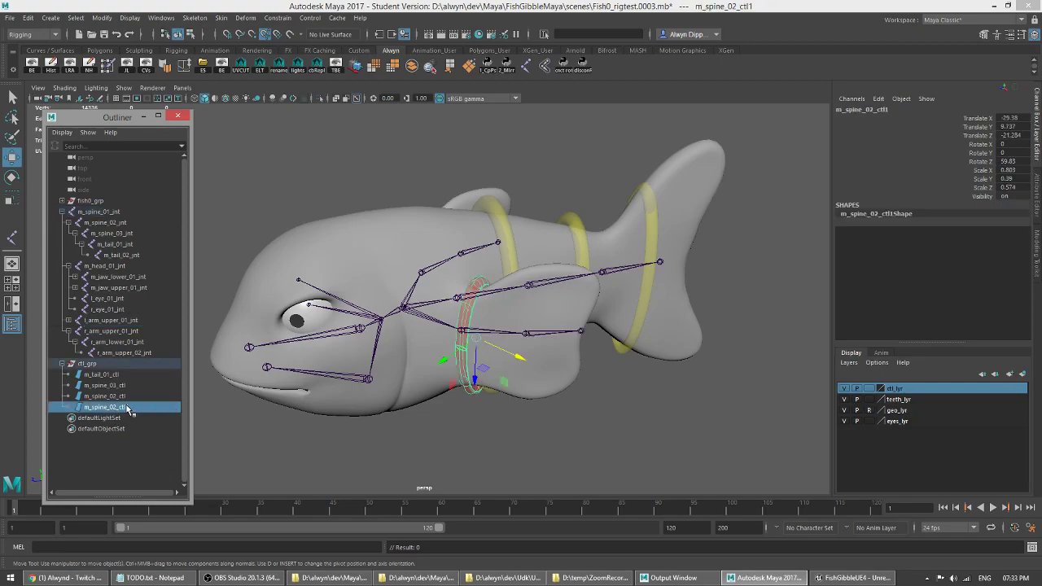
pyautogui.doubleClick(127, 407)
pyautogui.hotkey('ctrl', 'v')
pyautogui.write('c')
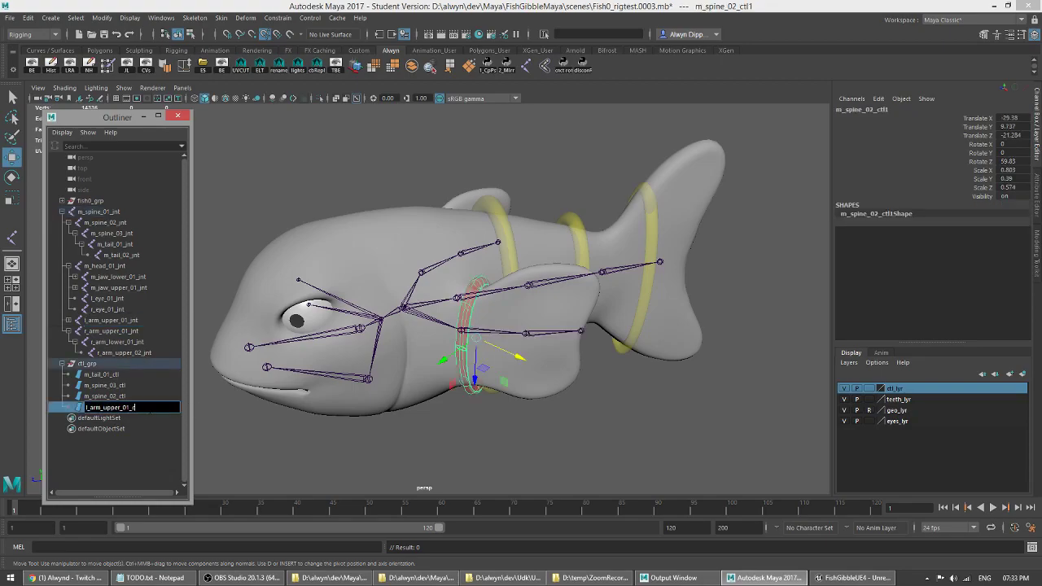
pyautogui.write('tl')
pyautogui.press('Return')
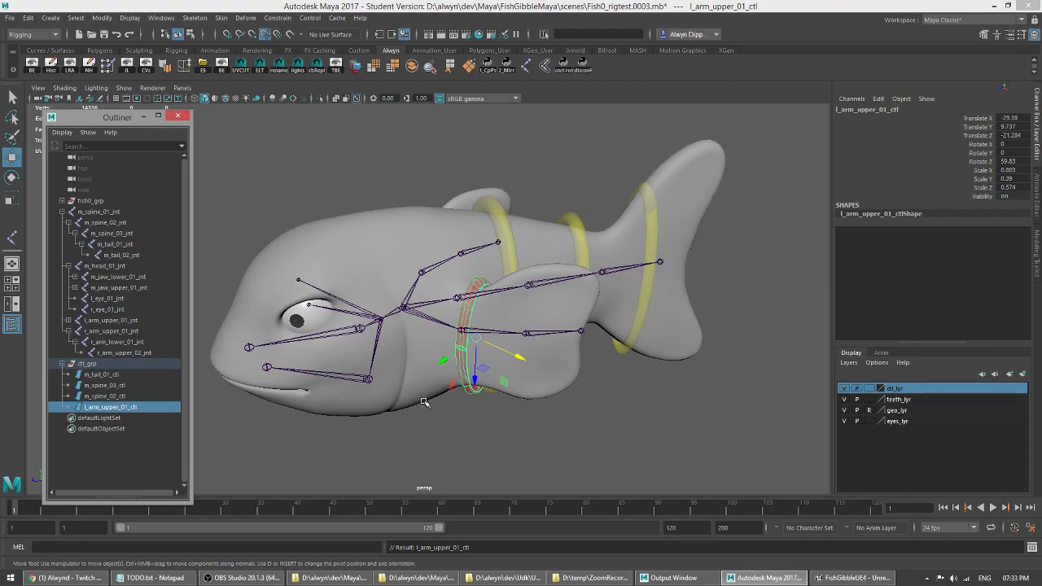
# - Duplicate l_arm_upper_01_ctl and fit the copy around the outer fin at about Translate X -21.042, Y 12.474, Rotate Z 14.27, Scale 1.098, 0.388, 0.785
pyautogui.keyDown('alt'); pyautogui.moveTo(433, 416); pyautogui.dragTo(470, 429); pyautogui.keyUp('alt')
pyautogui.moveTo(467, 392)
pyautogui.keyDown('alt'); pyautogui.mouseDown()
pyautogui.moveTo(417, 383)
pyautogui.moveTo(463, 396)
pyautogui.mouseUp(); pyautogui.keyUp('alt')
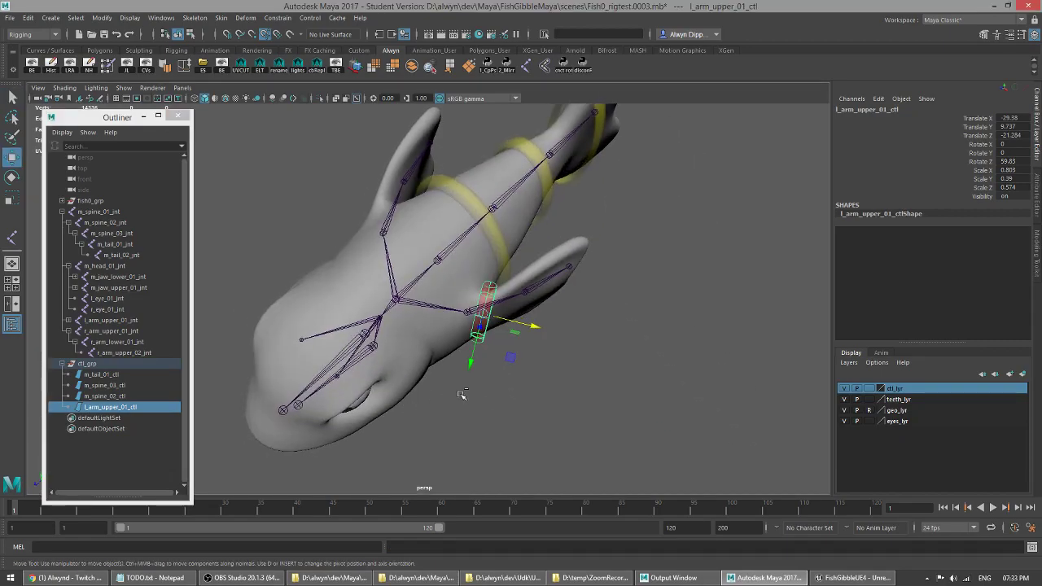
pyautogui.hotkey('ctrl', 'd')
pyautogui.keyDown('alt'); pyautogui.moveTo(482, 379); pyautogui.dragTo(545, 337); pyautogui.keyUp('alt')
pyautogui.press('e')
pyautogui.press('w')
pyautogui.keyDown('alt'); pyautogui.moveTo(473, 367); pyautogui.dragTo(361, 426); pyautogui.keyUp('alt')
pyautogui.press('r')
pyautogui.press('w')
pyautogui.moveTo(547, 384); pyautogui.dragTo(528, 373)
pyautogui.keyDown('alt'); pyautogui.moveTo(437, 369); pyautogui.dragTo(356, 296); pyautogui.keyUp('alt')
pyautogui.press('q')
pyautogui.click(280, 315)
pyautogui.keyDown('alt'); pyautogui.moveTo(269, 320); pyautogui.dragTo(417, 328); pyautogui.keyUp('alt')
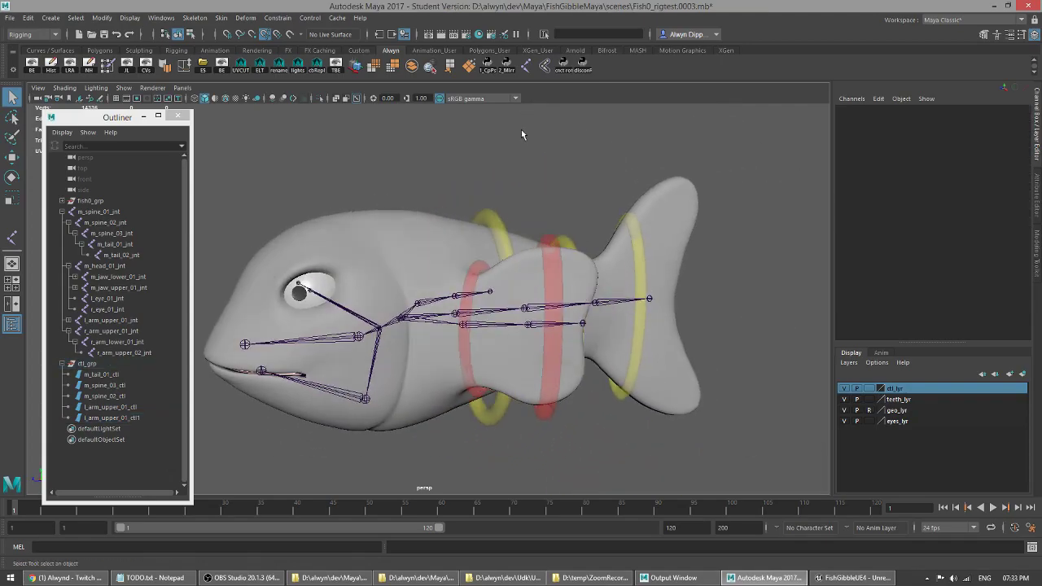
# - Check the colour and transparency settings of l_ctl_material in the Hypershade
pyautogui.click(478, 34)
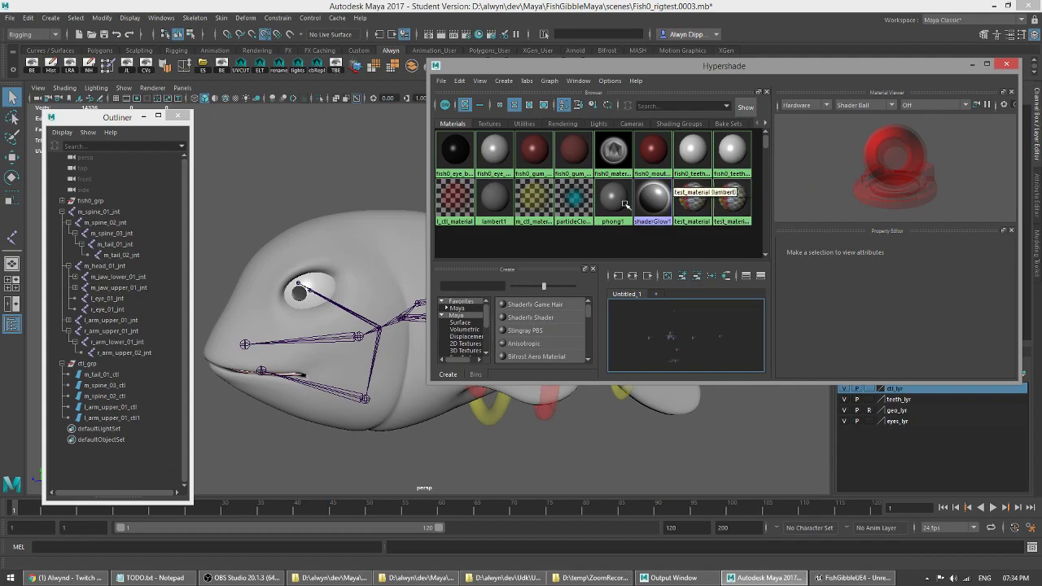
pyautogui.click(454, 196)
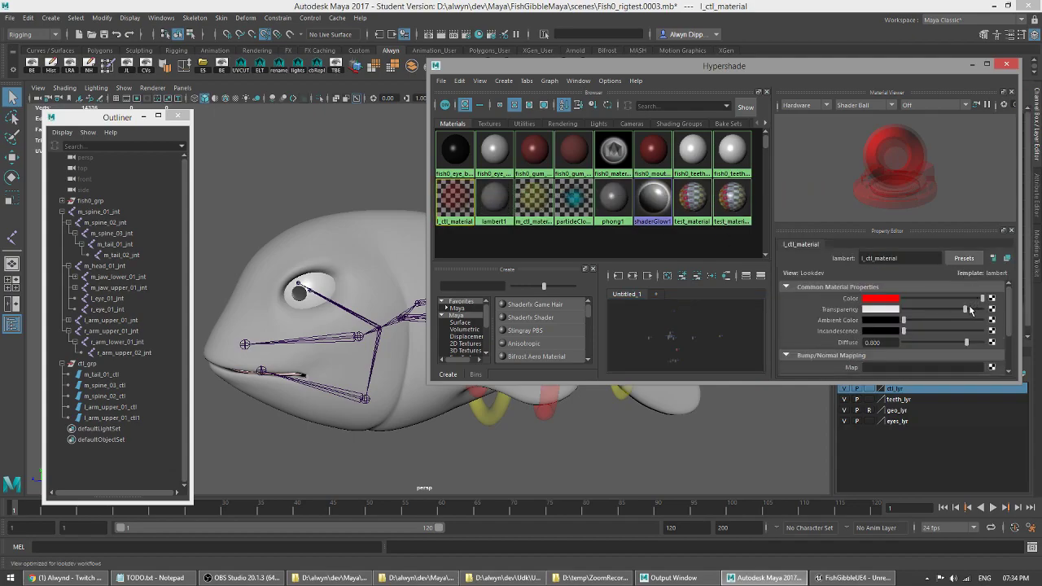
pyautogui.click(1007, 64)
pyautogui.click(732, 267)
pyautogui.moveTo(435, 275)
pyautogui.keyDown('alt'); pyautogui.mouseDown()
pyautogui.moveTo(461, 296)
pyautogui.moveTo(474, 281)
pyautogui.moveTo(432, 281)
pyautogui.mouseUp(); pyautogui.keyUp('alt')
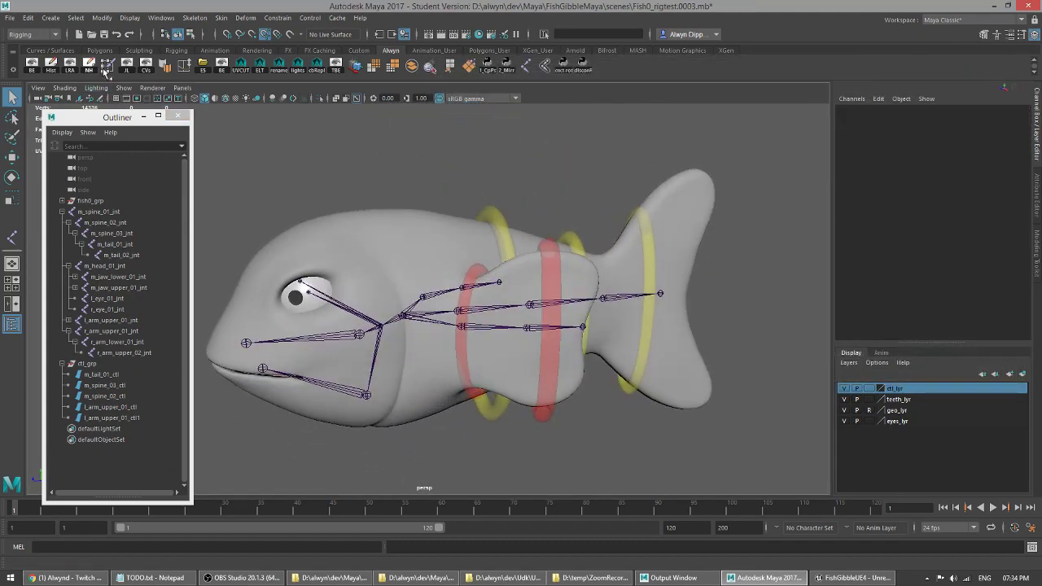
# - Try resetting the transformations of l_arm_upper_01_ctl and undo it
pyautogui.keyDown('alt'); pyautogui.moveTo(518, 258); pyautogui.dragTo(472, 297); pyautogui.keyUp('alt')
pyautogui.click(488, 282)
pyautogui.press('w')
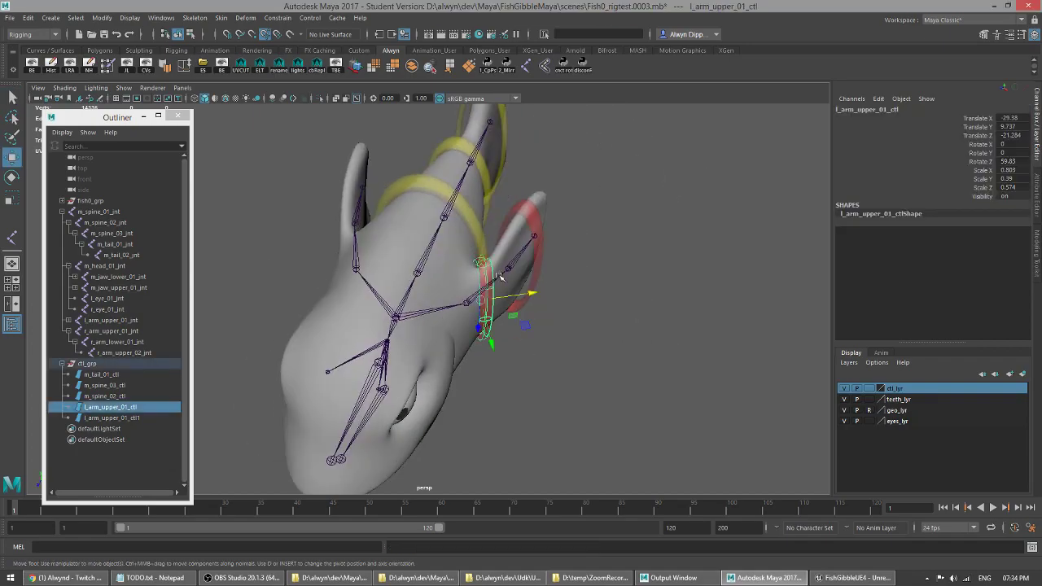
pyautogui.click(102, 17)
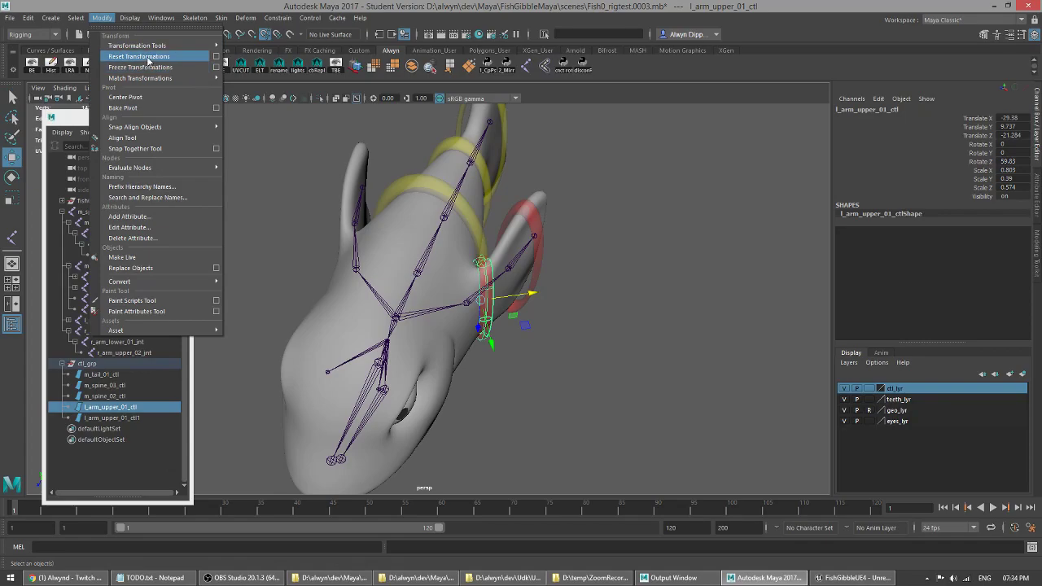
pyautogui.click(147, 59)
pyautogui.keyDown('alt'); pyautogui.moveTo(486, 255); pyautogui.dragTo(268, 196); pyautogui.keyUp('alt')
pyautogui.hotkey('ctrl', 'z')
# - Freeze the transformations of both red fin rings, l_arm_upper_01_ctl and l_arm_upper_01_ctl1
pyautogui.click(102, 17)
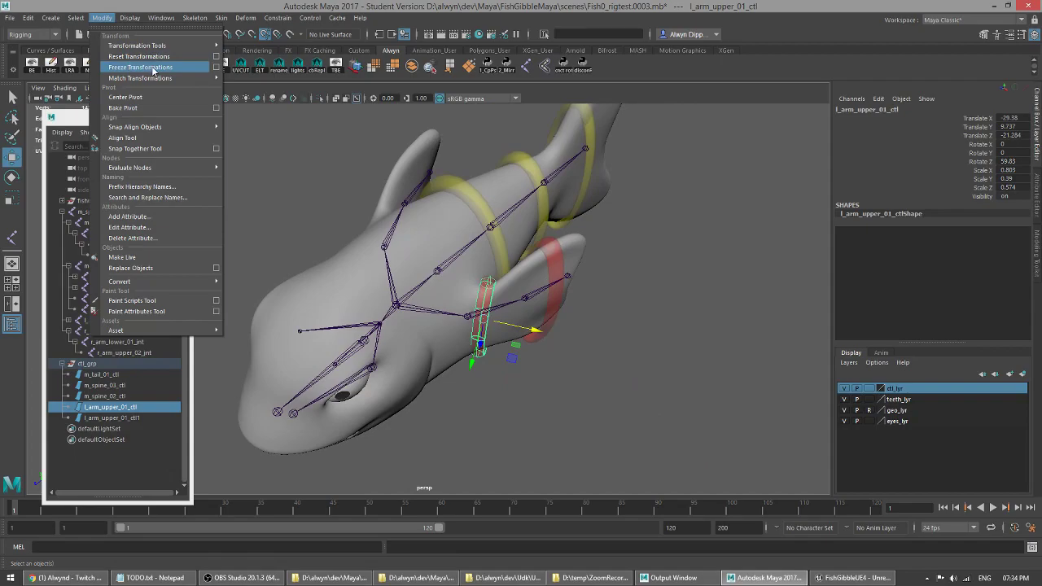
pyautogui.click(153, 68)
pyautogui.click(553, 250)
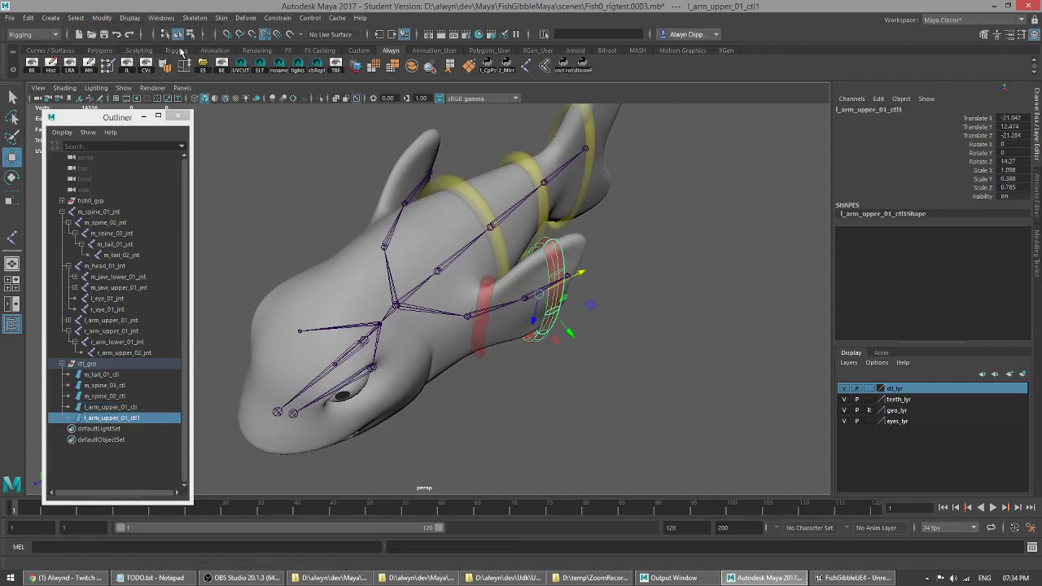
pyautogui.click(101, 17)
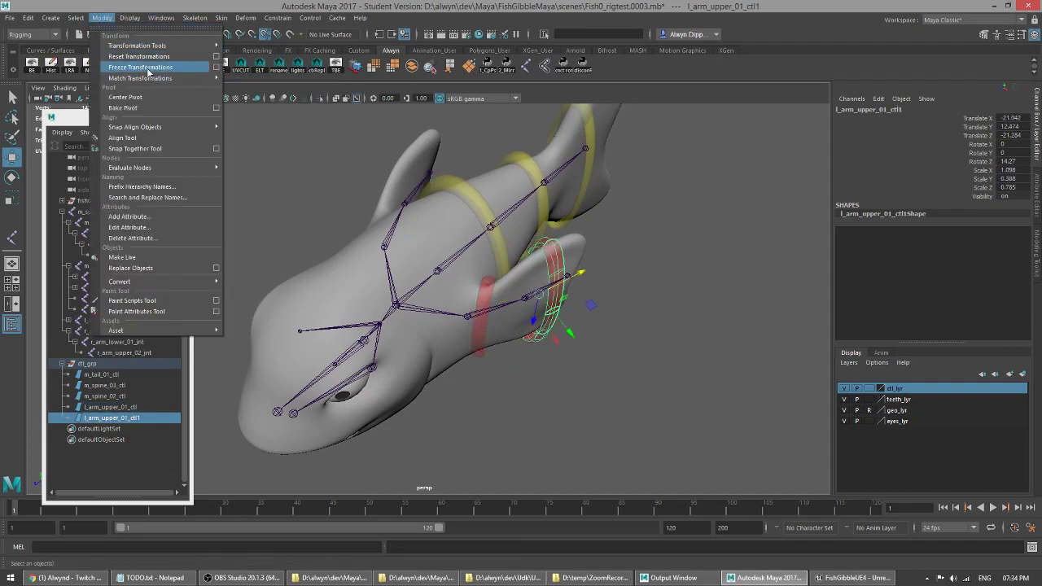
pyautogui.click(148, 68)
# - Examine how the two red fin rings line up with the l_arm_upper_01_jnt and l_arm_lower_01_jnt joints
pyautogui.keyDown('alt'); pyautogui.moveTo(308, 166); pyautogui.dragTo(483, 313); pyautogui.keyUp('alt')
pyautogui.click(480, 304)
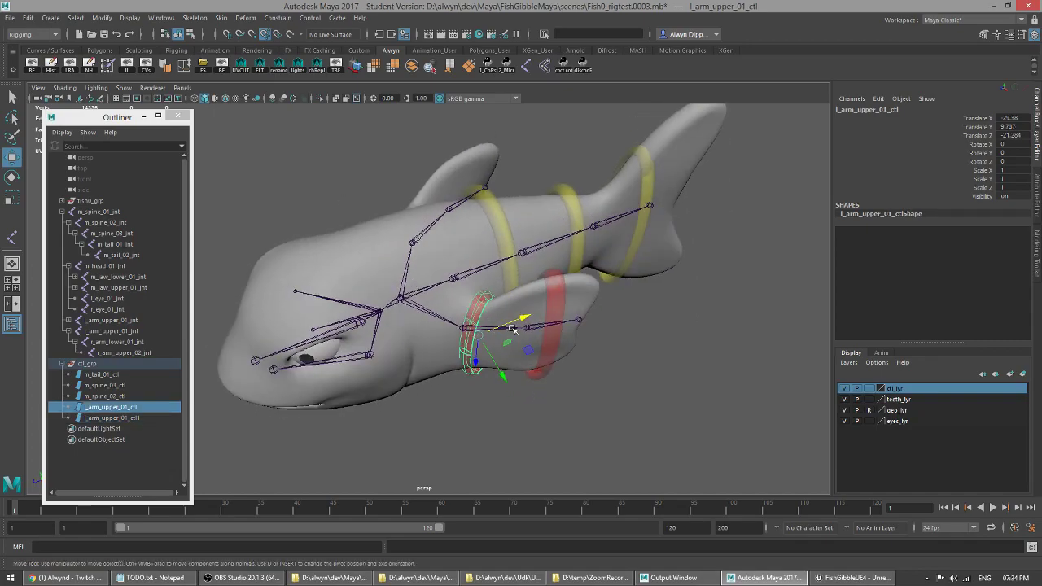
pyautogui.click(513, 328)
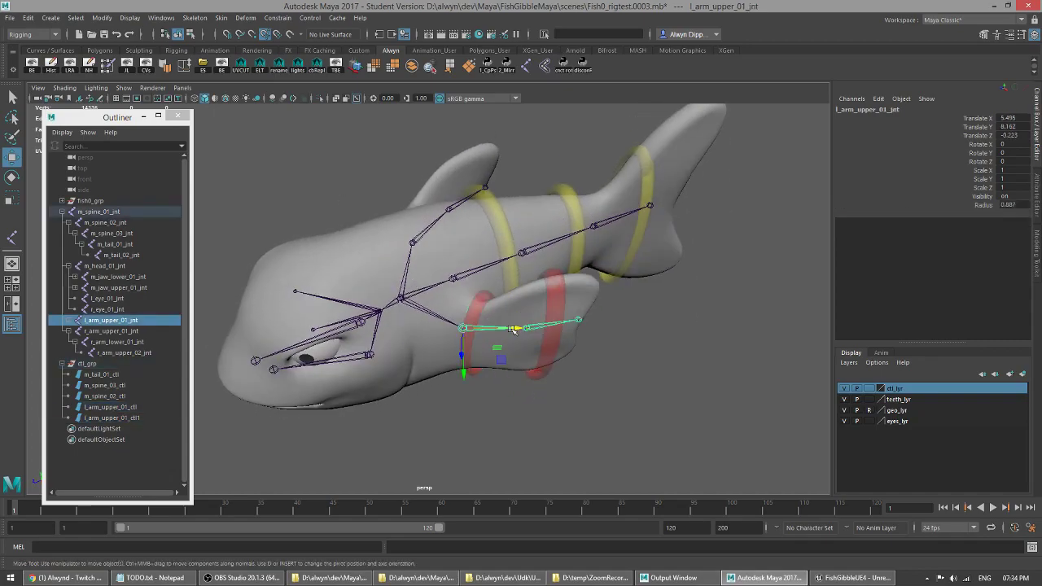
pyautogui.click(474, 307)
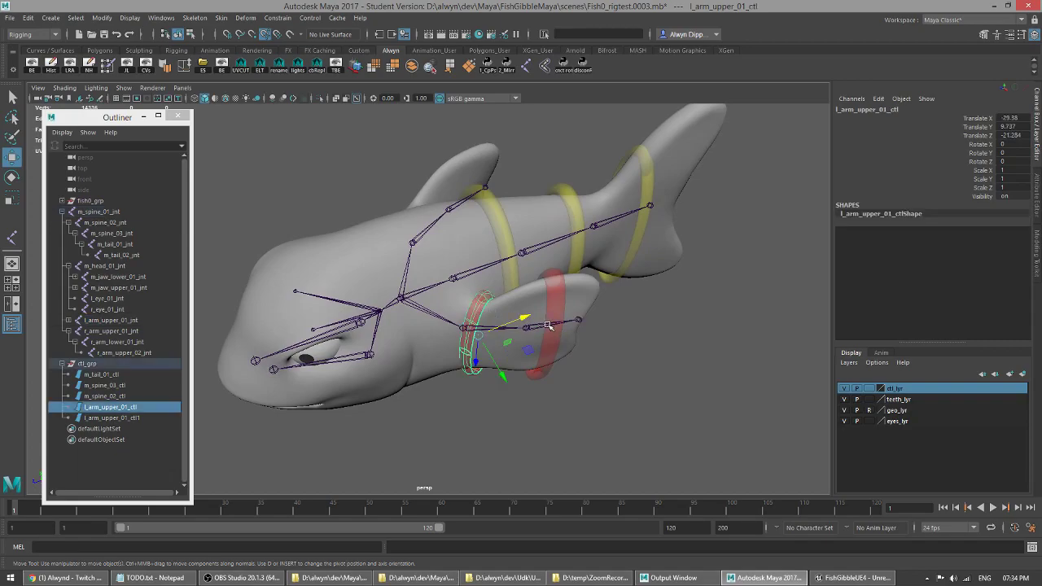
pyautogui.click(549, 325)
pyautogui.click(546, 311)
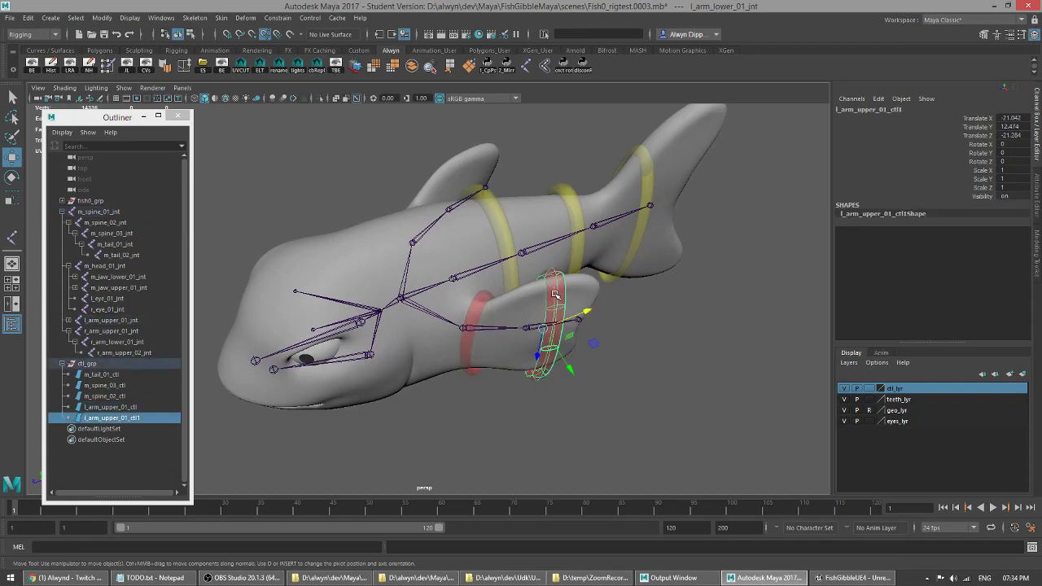
pyautogui.click(676, 333)
pyautogui.keyDown('alt'); pyautogui.moveTo(621, 308); pyautogui.dragTo(486, 318); pyautogui.keyUp('alt')
pyautogui.click(481, 287)
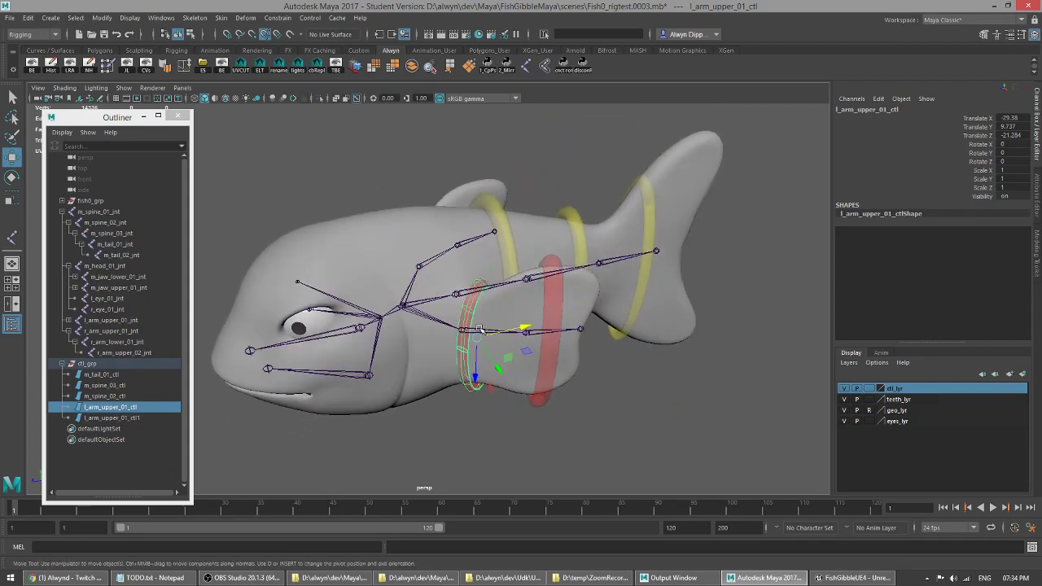
pyautogui.click(480, 329)
pyautogui.keyDown('alt'); pyautogui.moveTo(416, 304); pyautogui.dragTo(440, 313); pyautogui.keyUp('alt')
pyautogui.click(472, 284)
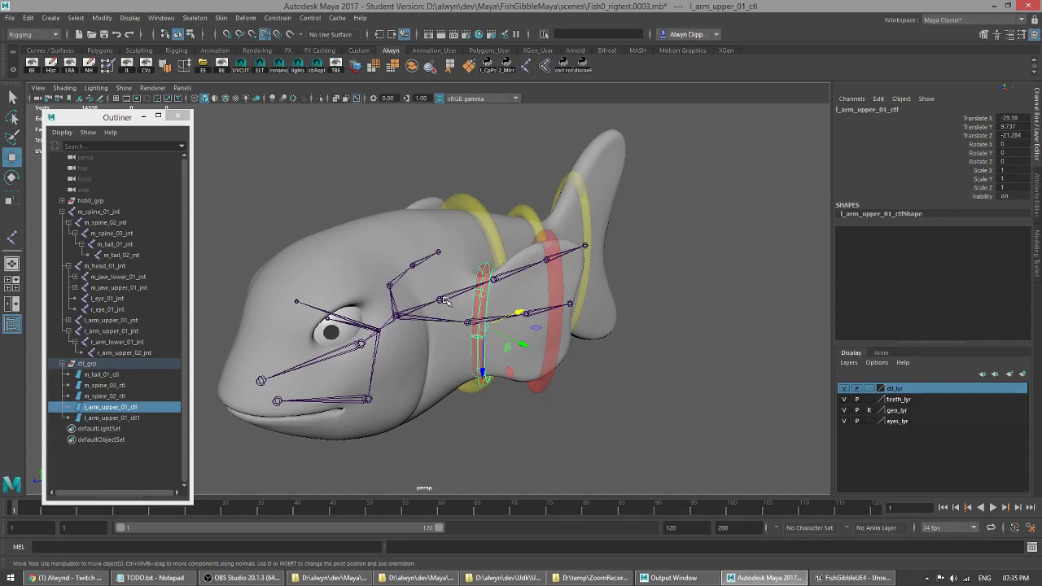
pyautogui.click(468, 323)
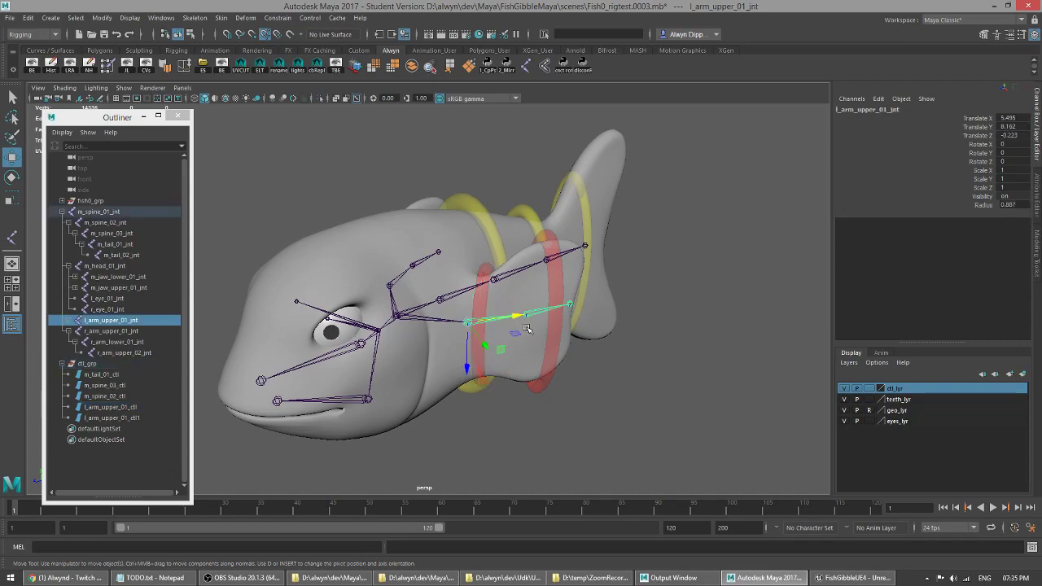
pyautogui.click(502, 329)
pyautogui.keyDown('alt'); pyautogui.moveTo(502, 329); pyautogui.dragTo(470, 327); pyautogui.keyUp('alt')
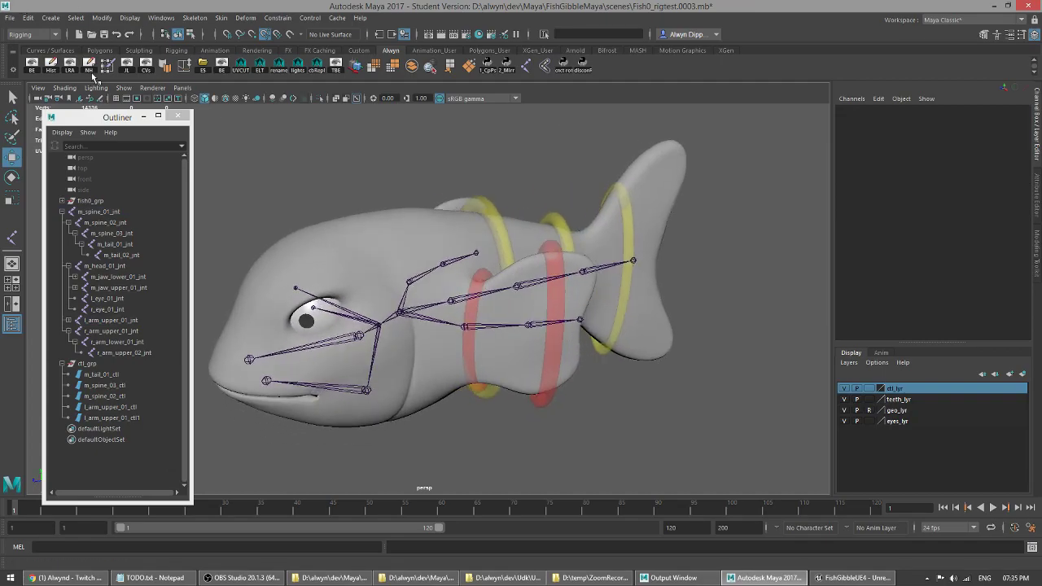
# - Save the scene over the existing file Fish0_rigtest.0003.mb
pyautogui.press('q')
pyautogui.hotkey('ctrl', 's')
pyautogui.press('Return')
pyautogui.press('w')
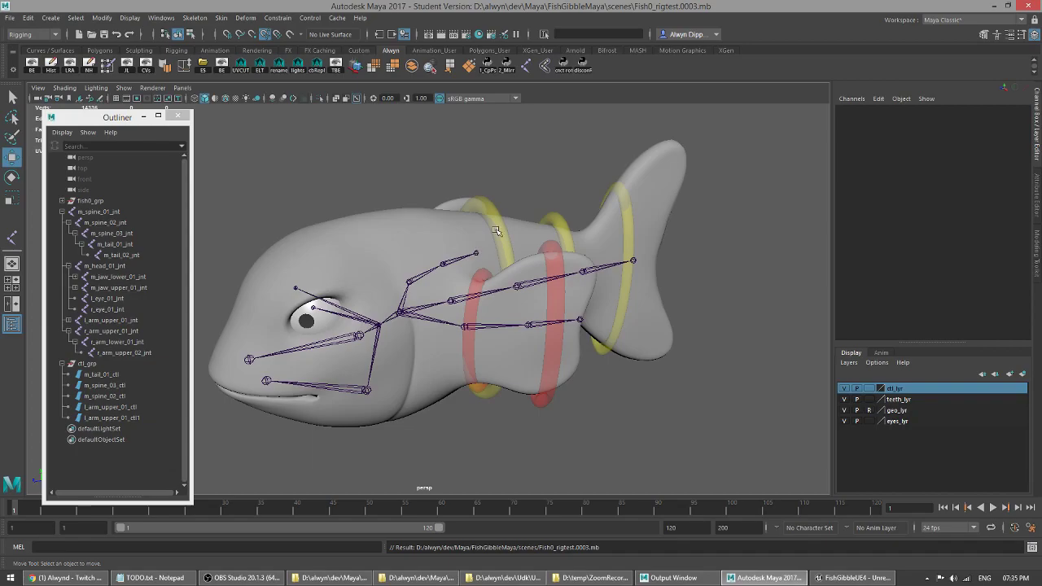
# - Rename the outer fin ring l_arm_upper_01_ctl1 as l_arm_lower_01_ctl, reusing the name of the l_arm_lower_01_jnt joint
pyautogui.keyDown('alt'); pyautogui.moveTo(419, 287); pyautogui.dragTo(467, 349); pyautogui.keyUp('alt')
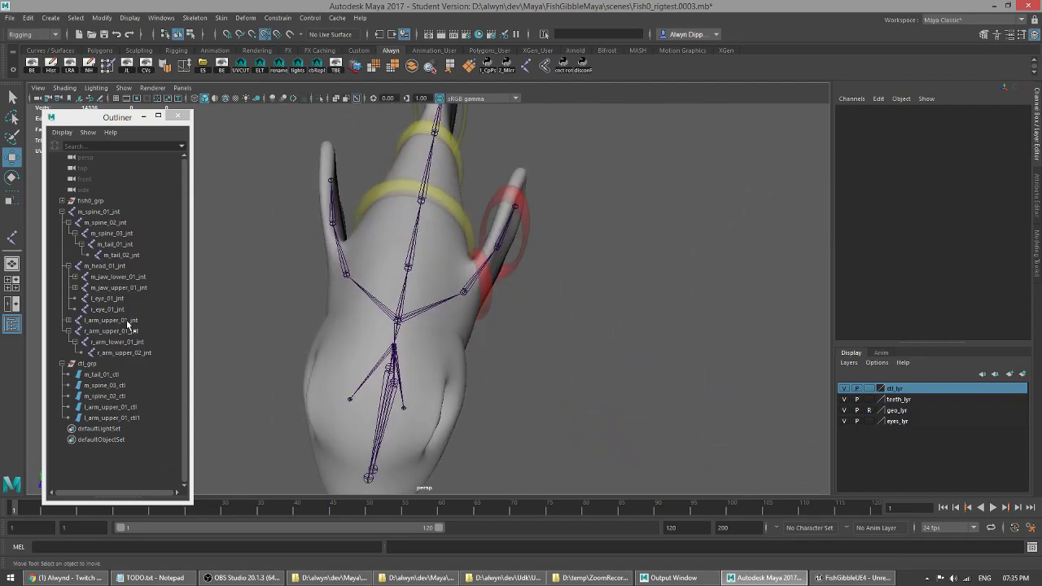
pyautogui.click(116, 419)
pyautogui.keyDown('alt'); pyautogui.moveTo(551, 356); pyautogui.dragTo(484, 326); pyautogui.keyUp('alt')
pyautogui.click(531, 329)
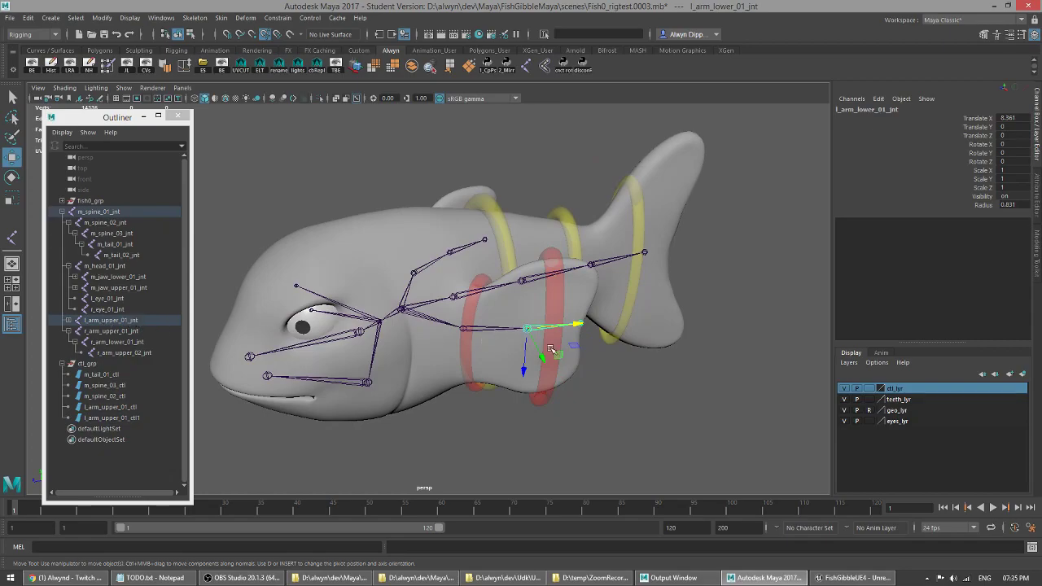
pyautogui.keyDown('alt'); pyautogui.moveTo(548, 326); pyautogui.dragTo(472, 340); pyautogui.keyUp('alt')
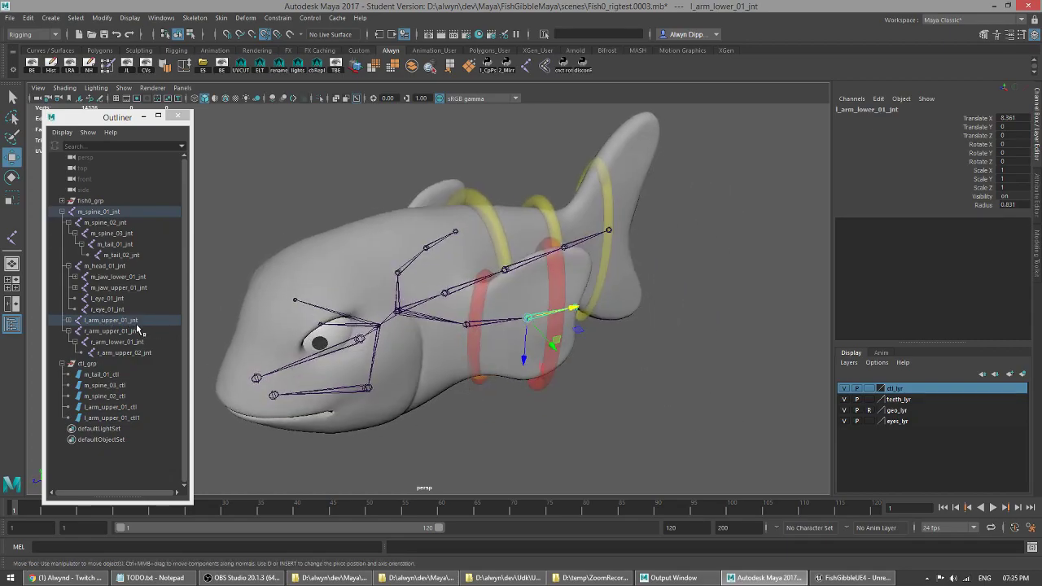
pyautogui.click(69, 320)
pyautogui.doubleClick(124, 332)
pyautogui.hotkey('ctrl', 'c')
pyautogui.doubleClick(126, 431)
pyautogui.hotkey('ctrl', 'v')
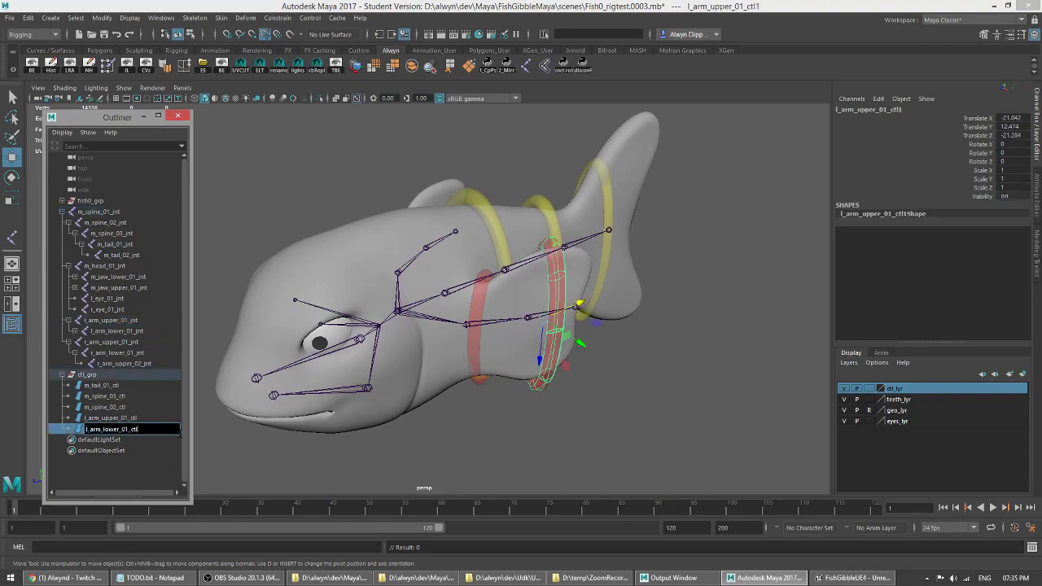
pyautogui.write('ctl')
pyautogui.press('Return')
pyautogui.press('q')
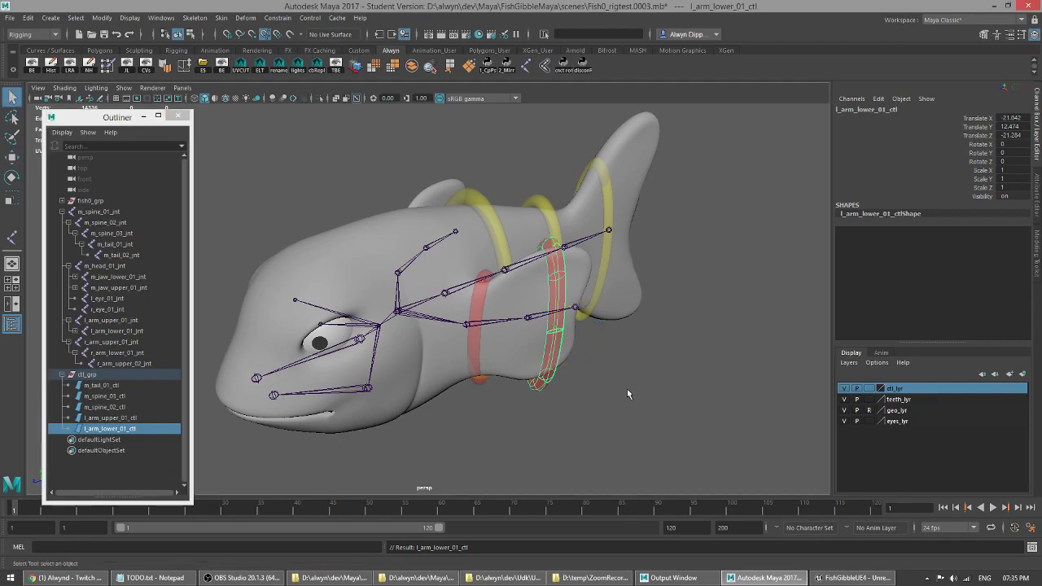
pyautogui.click(619, 385)
# - Examine how the rings sit around the body and side fins in the perspective, side and top views
pyautogui.keyDown('alt'); pyautogui.moveTo(520, 388); pyautogui.dragTo(472, 378); pyautogui.keyUp('alt')
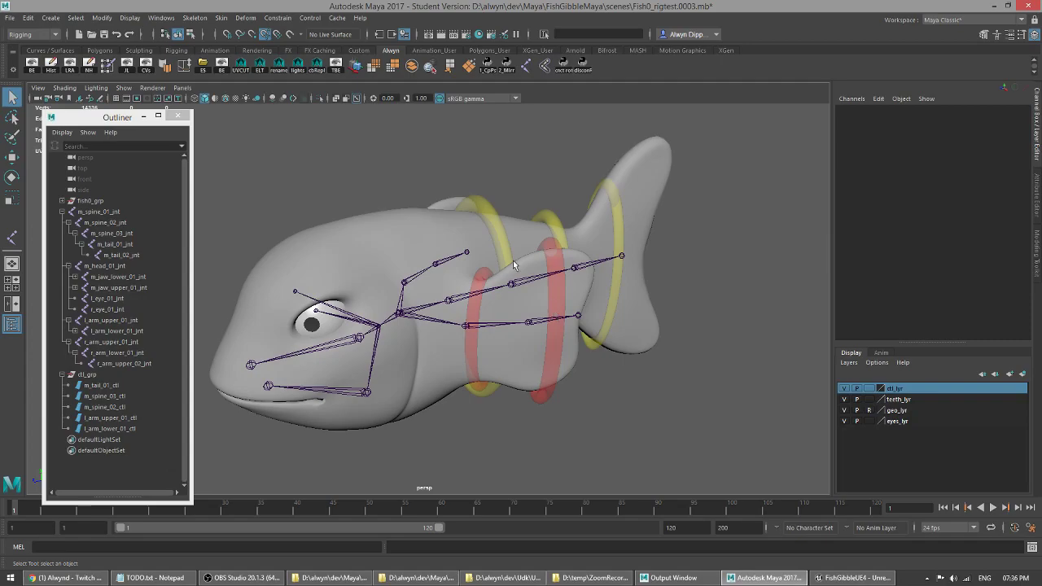
pyautogui.keyDown('alt'); pyautogui.moveTo(455, 285); pyautogui.dragTo(273, 285); pyautogui.keyUp('alt')
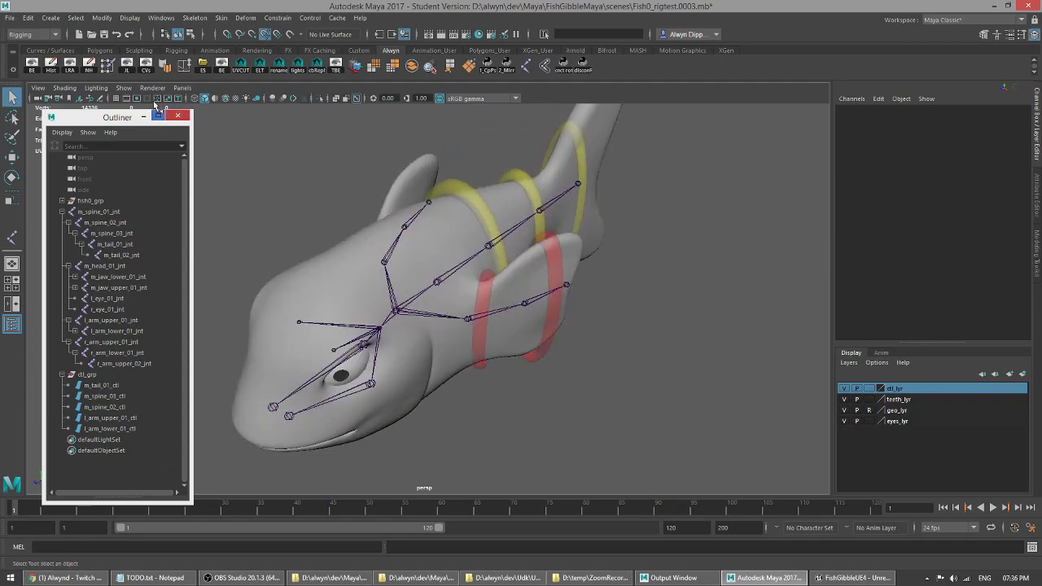
pyautogui.keyDown('alt'); pyautogui.moveTo(395, 309); pyautogui.dragTo(396, 256); pyautogui.keyUp('alt')
pyautogui.press('space')
pyautogui.press('space')
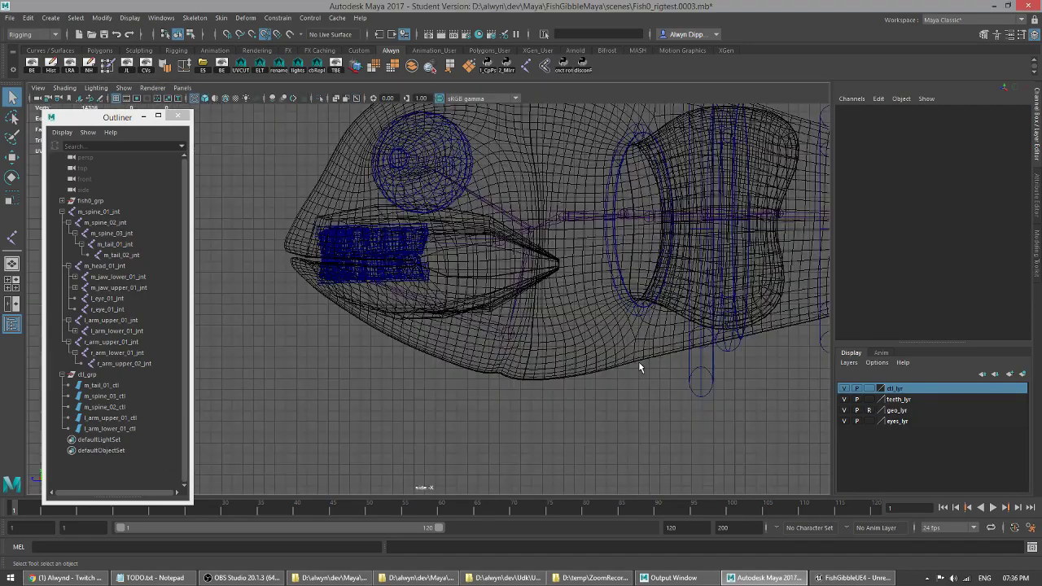
pyautogui.press('space')
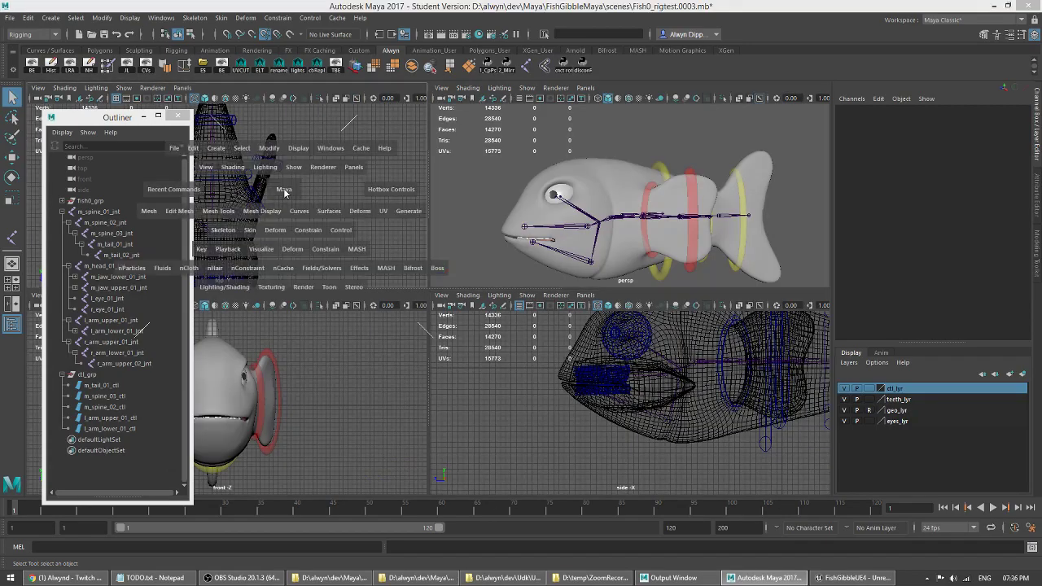
pyautogui.press('space')
pyautogui.scroll(-5, 448, 364)
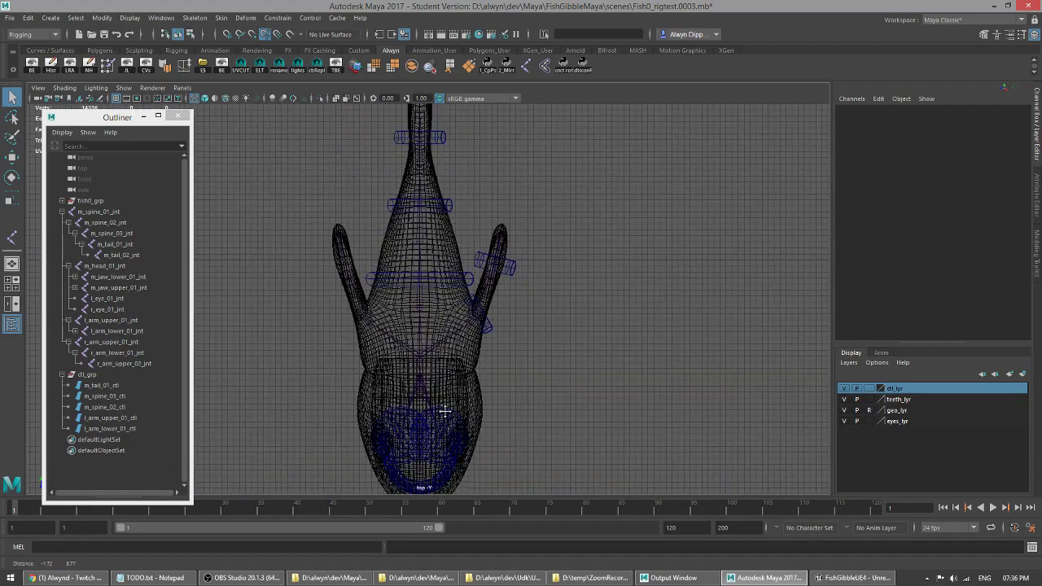
pyautogui.keyDown('alt'); pyautogui.moveTo(439, 375); pyautogui.dragTo(440, 347, button='middle'); pyautogui.keyUp('alt')
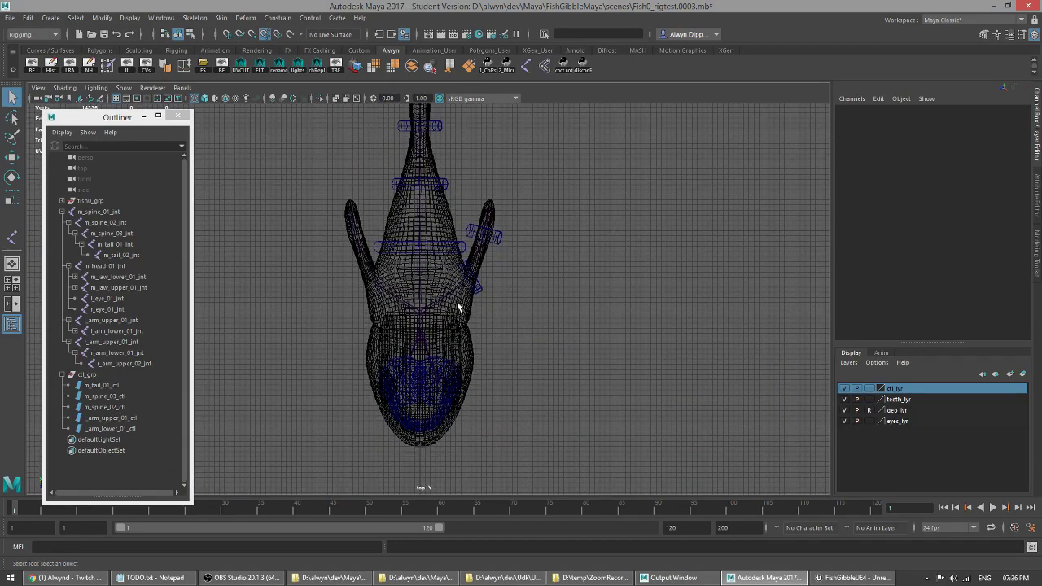
pyautogui.press('space')
pyautogui.press('space')
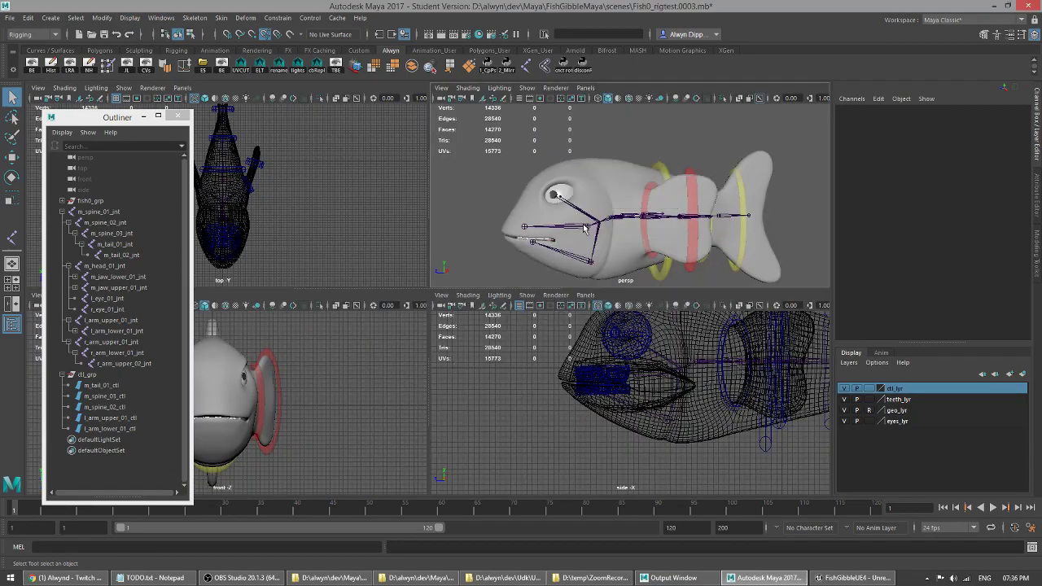
# - Save the scene over the existing file Fish0_rigtest.0003.mb
pyautogui.keyDown('alt'); pyautogui.moveTo(442, 295); pyautogui.dragTo(466, 306); pyautogui.keyUp('alt')
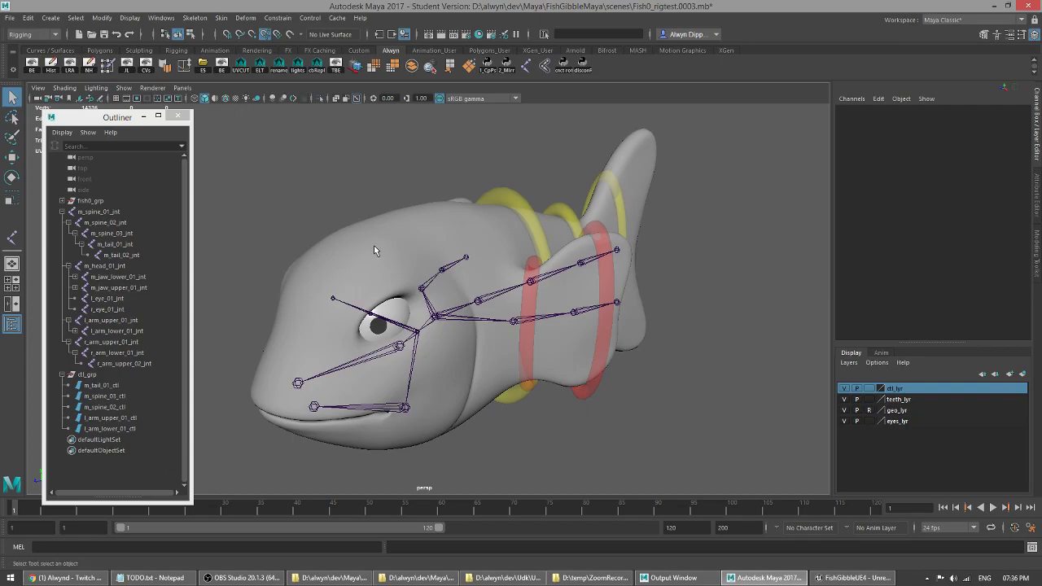
pyautogui.hotkey('ctrl', 's')
pyautogui.press('Return')
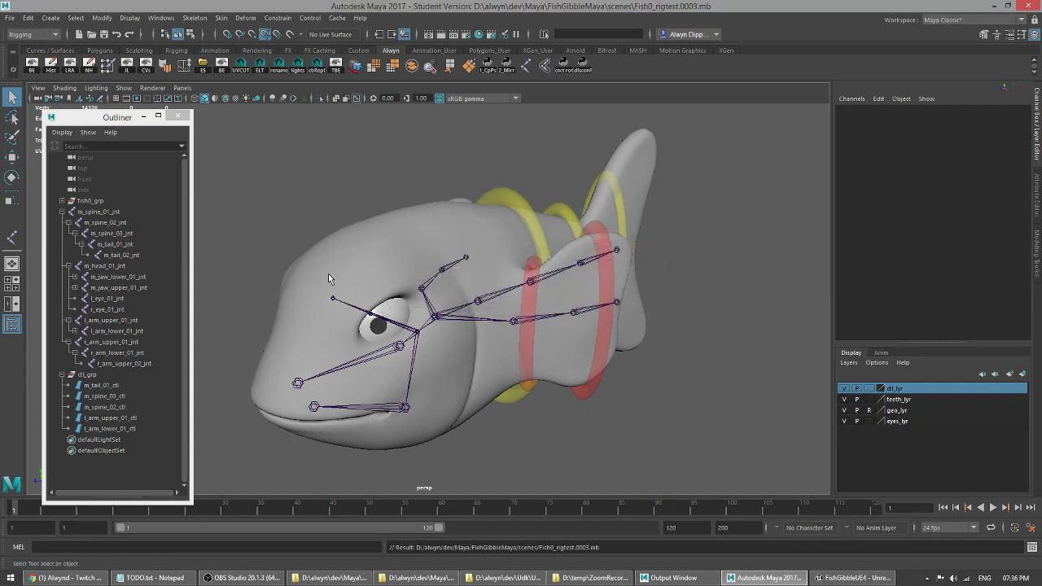
# - Duplicate the inner fin ring l_arm_upper_01_ctl and rename the copy r_arm_upper_01_ctl
pyautogui.keyDown('alt'); pyautogui.moveTo(376, 269); pyautogui.dragTo(456, 312); pyautogui.keyUp('alt')
pyautogui.click(551, 283)
pyautogui.press('w')
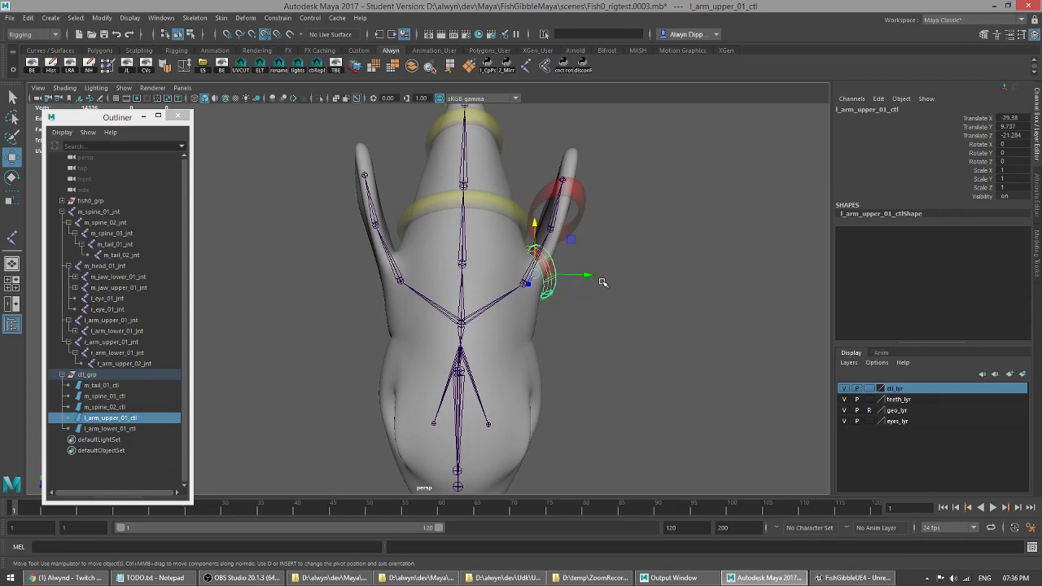
pyautogui.hotkey('ctrl', 'd')
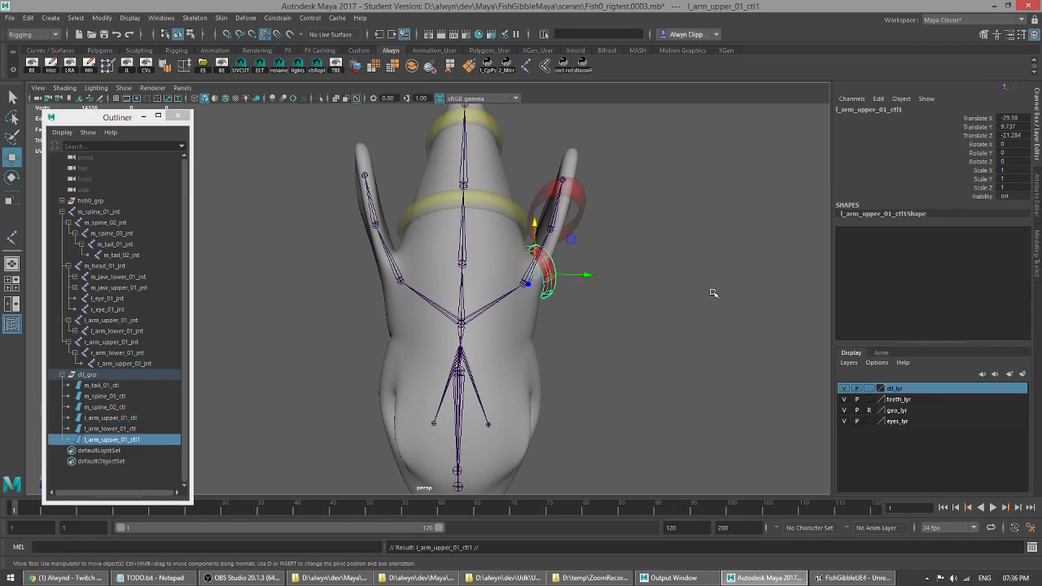
pyautogui.doubleClick(114, 440)
pyautogui.press('Home')
pyautogui.press('Delete')
pyautogui.write('r')
pyautogui.press('End')
pyautogui.press('Return')
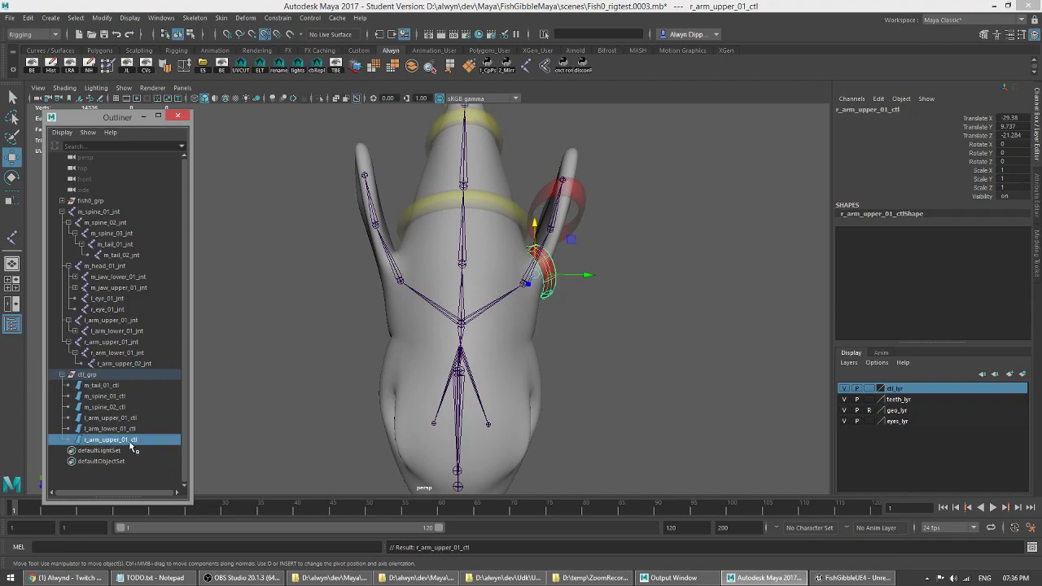
# - Try mirroring r_arm_upper_01_ctl by setting its Translate X to 29.38, and restore the value to -29.38
pyautogui.click(1022, 120)
pyautogui.press('Delete')
pyautogui.press('Return')
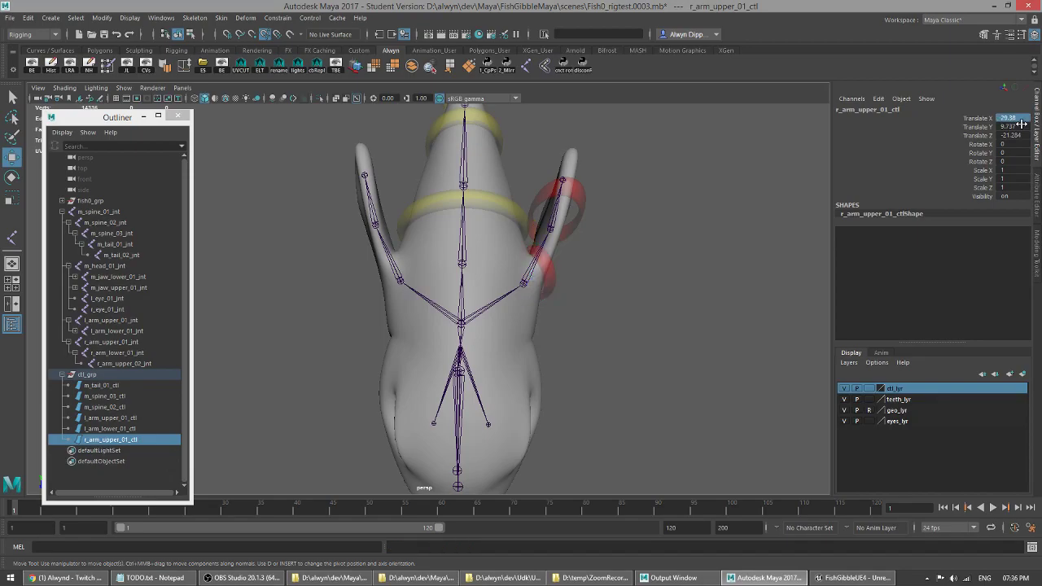
pyautogui.keyDown('alt'); pyautogui.moveTo(686, 279); pyautogui.dragTo(663, 239); pyautogui.keyUp('alt')
pyautogui.click(1021, 119)
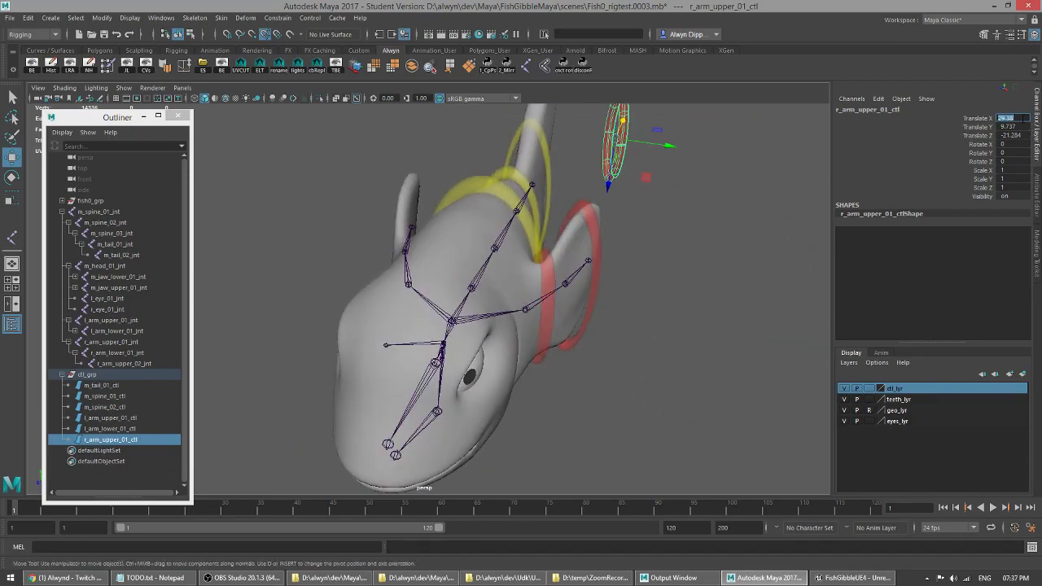
pyautogui.write('-29.38')
pyautogui.press('Return')
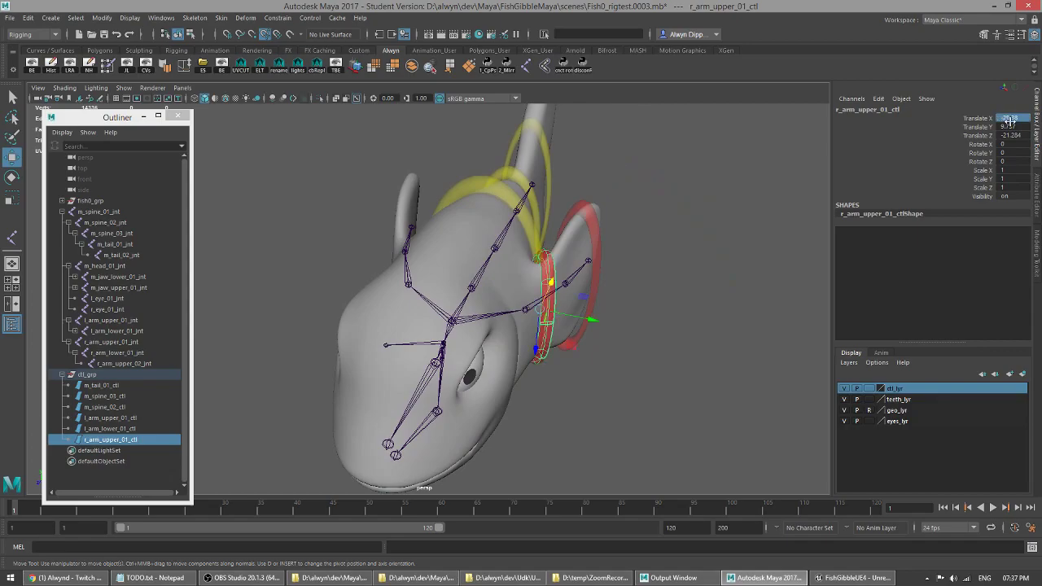
# - Try mirroring r_arm_upper_01_ctl with a Translate Z of 21.284, and undo the change
pyautogui.click(1019, 135)
pyautogui.write('21.284')
pyautogui.press('Return')
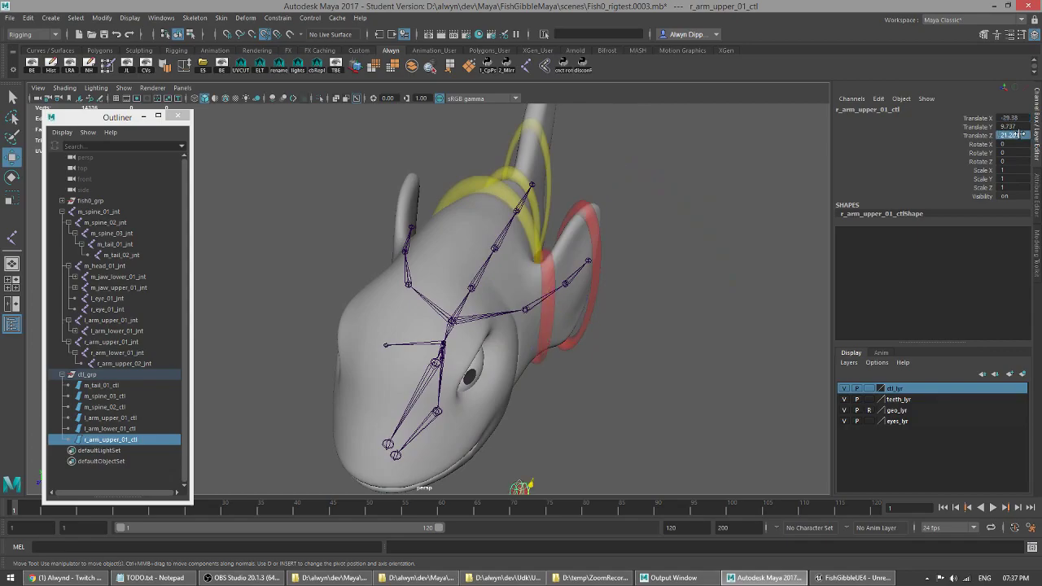
pyautogui.keyDown('alt'); pyautogui.moveTo(771, 268); pyautogui.dragTo(931, 139); pyautogui.keyUp('alt')
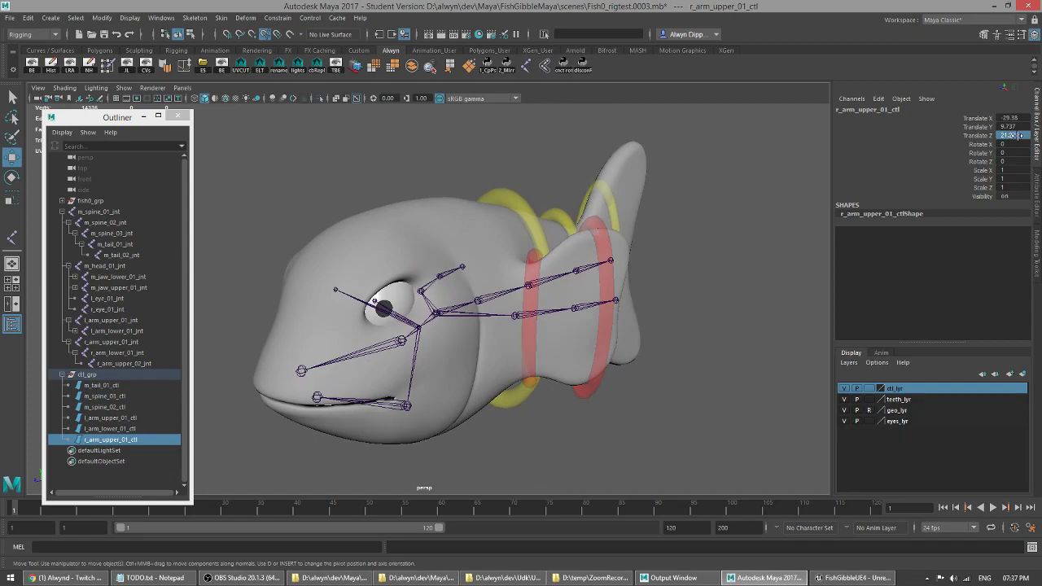
pyautogui.keyDown('alt'); pyautogui.moveTo(589, 285); pyautogui.dragTo(777, 233); pyautogui.keyUp('alt')
pyautogui.hotkey('ctrl', 'z')
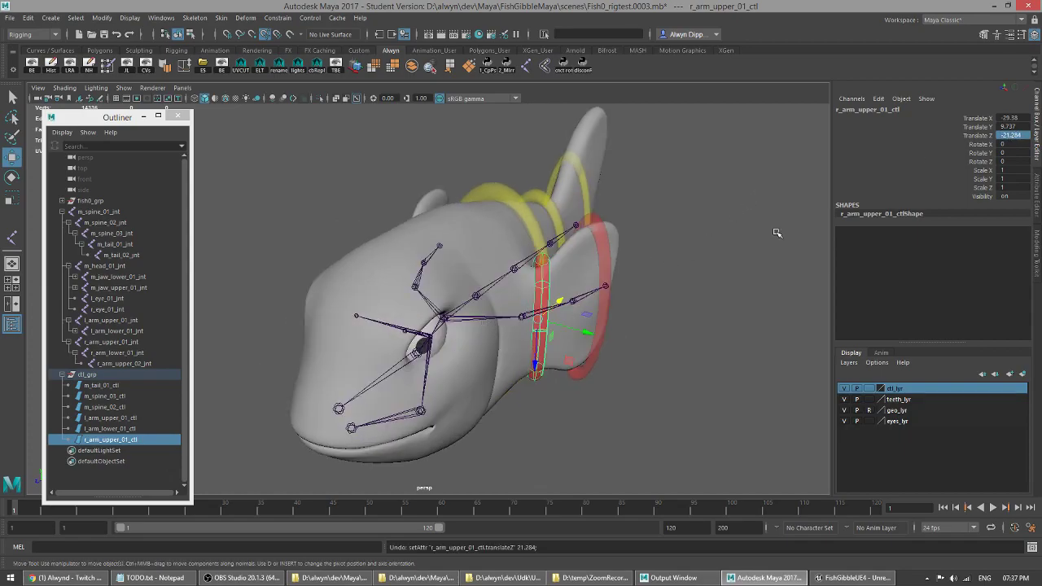
# - Mirror r_arm_upper_01_ctl onto the opposite fin by setting Translate Y to -9.737 and Scale Y to -1
pyautogui.doubleClick(1009, 127)
pyautogui.write('-9.737')
pyautogui.press('Return')
pyautogui.keyDown('alt'); pyautogui.moveTo(692, 146); pyautogui.dragTo(602, 248); pyautogui.keyUp('alt')
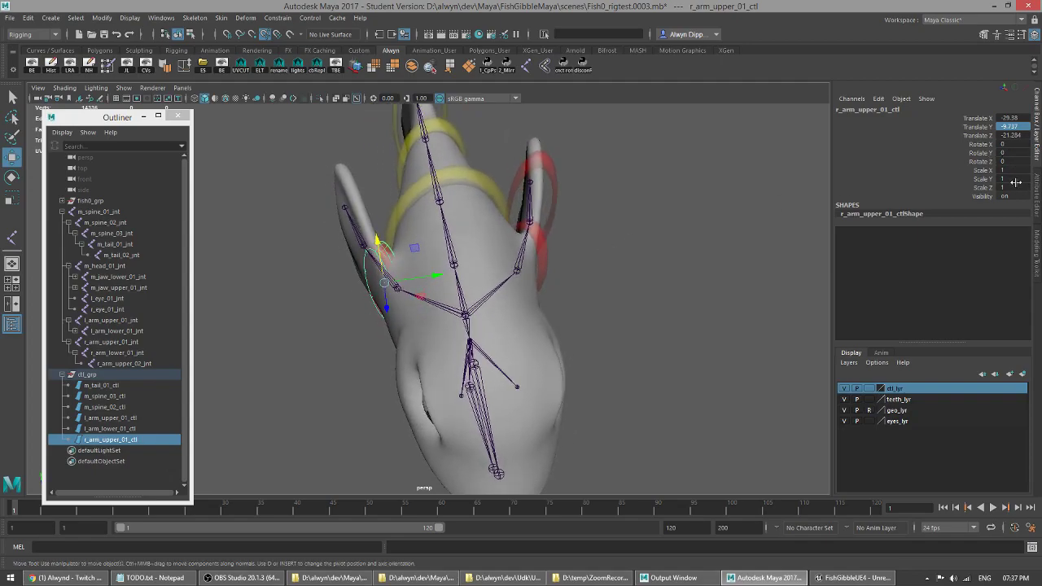
pyautogui.doubleClick(1016, 178)
pyautogui.write('-1')
pyautogui.press('Return')
pyautogui.keyDown('alt'); pyautogui.moveTo(668, 228); pyautogui.dragTo(736, 225); pyautogui.keyUp('alt')
pyautogui.click(736, 225)
pyautogui.keyDown('alt'); pyautogui.moveTo(424, 234); pyautogui.dragTo(311, 290); pyautogui.keyUp('alt')
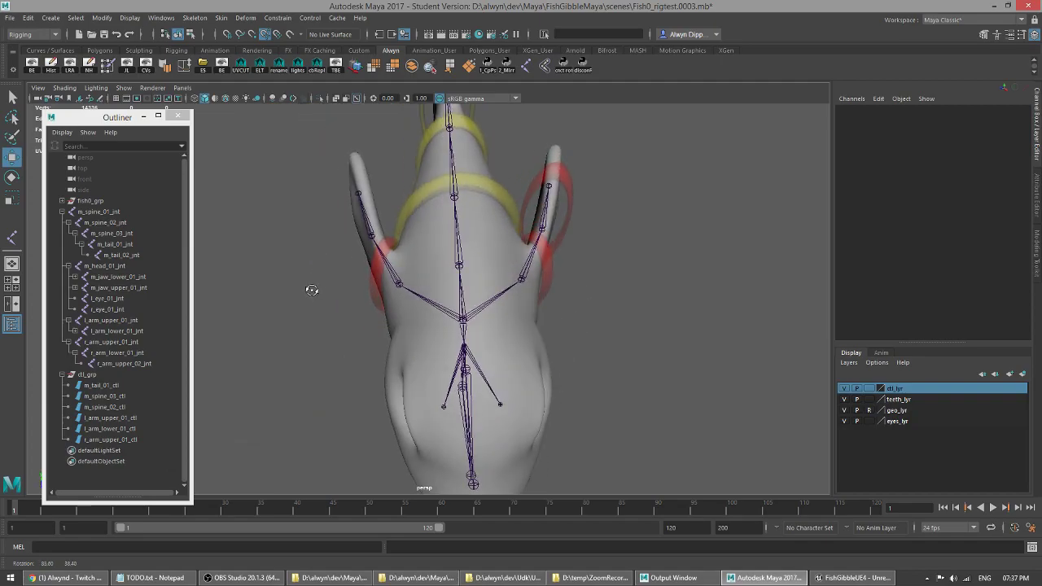
# - Try rotating l_arm_upper_01_ctl and r_arm_upper_01_ctl together, and undo the rotation
pyautogui.click(381, 267)
pyautogui.keyDown('shift'); pyautogui.click(555, 262); pyautogui.keyUp('shift')
pyautogui.press('e')
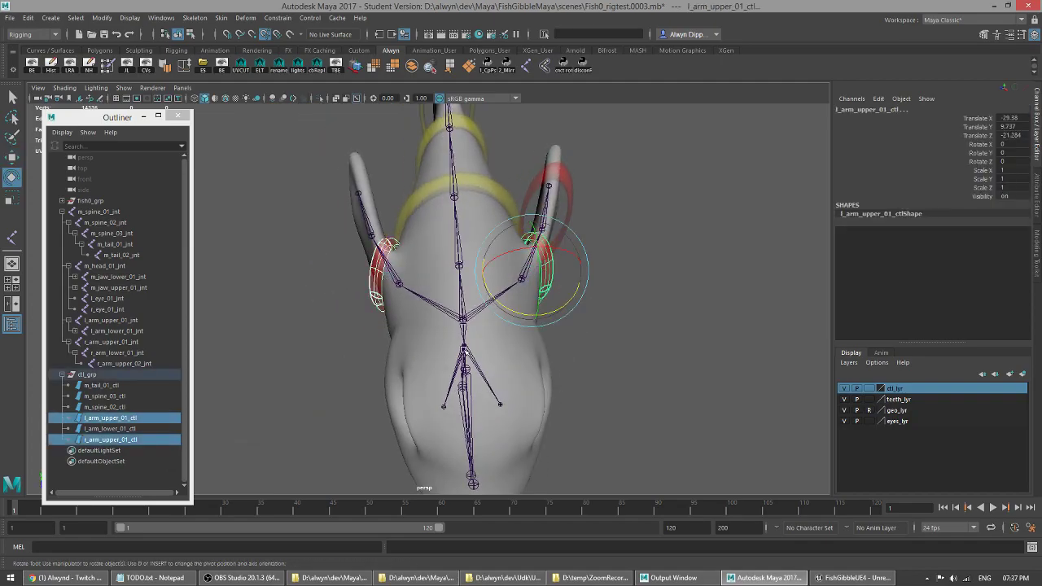
pyautogui.moveTo(561, 311)
pyautogui.mouseDown()
pyautogui.moveTo(553, 303)
pyautogui.moveTo(570, 317)
pyautogui.mouseUp()
pyautogui.hotkey('ctrl', 'z')
pyautogui.click(681, 316)
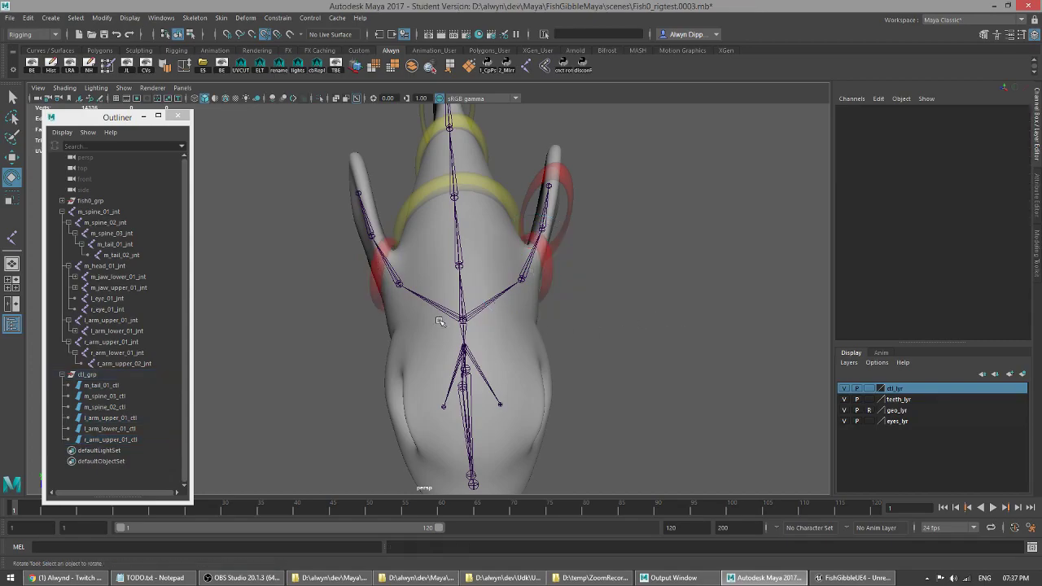
# - Freeze the transformations of the mirrored ring r_arm_upper_01_ctl
pyautogui.click(384, 246)
pyautogui.moveTo(388, 372)
pyautogui.keyDown('alt'); pyautogui.mouseDown()
pyautogui.moveTo(565, 330)
pyautogui.moveTo(399, 362)
pyautogui.moveTo(417, 364)
pyautogui.moveTo(409, 368)
pyautogui.mouseUp(); pyautogui.keyUp('alt')
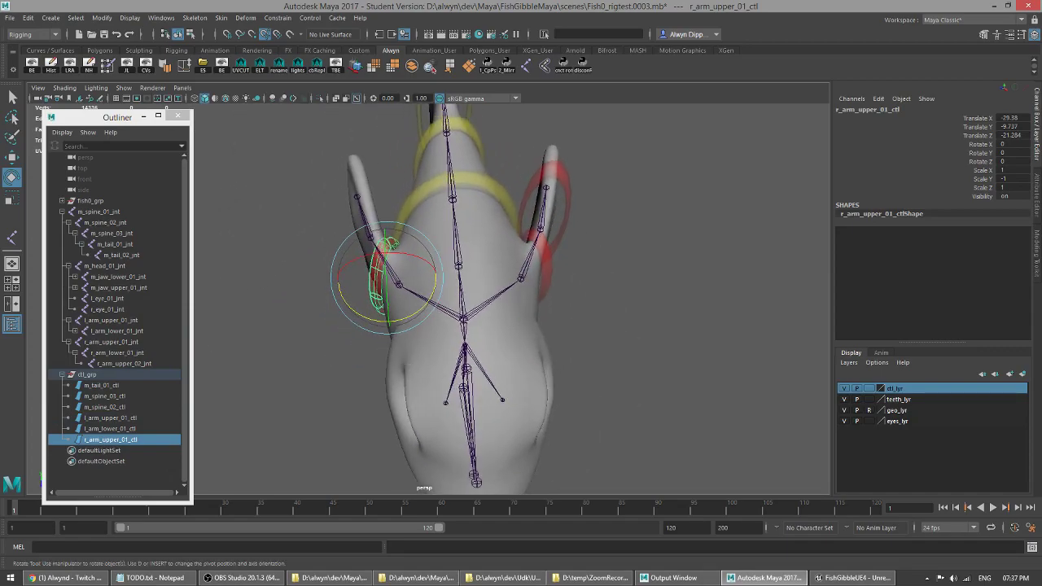
pyautogui.hotkey('alt', 'Tab')
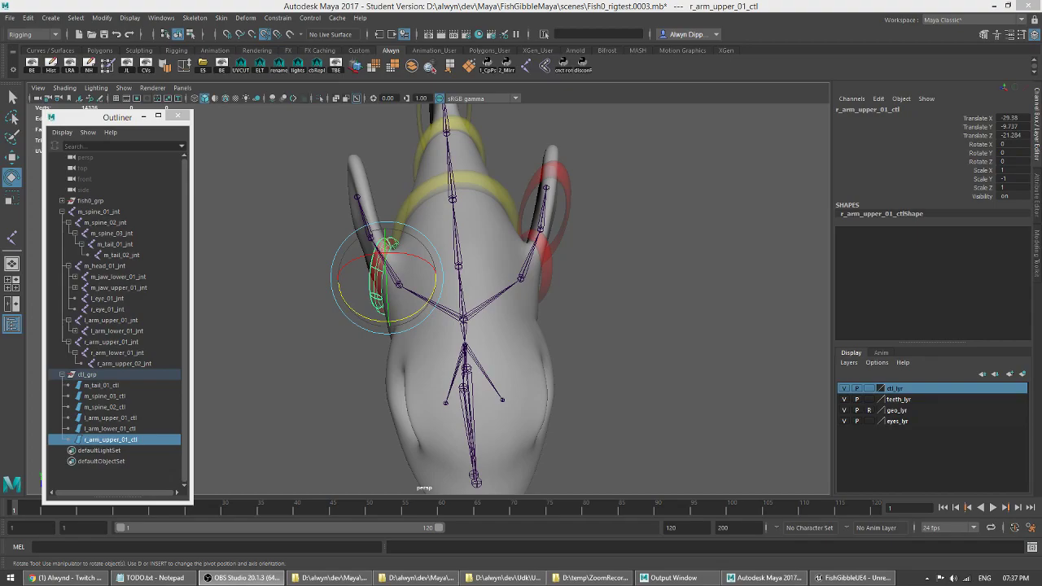
pyautogui.hotkey('alt', 'Tab')
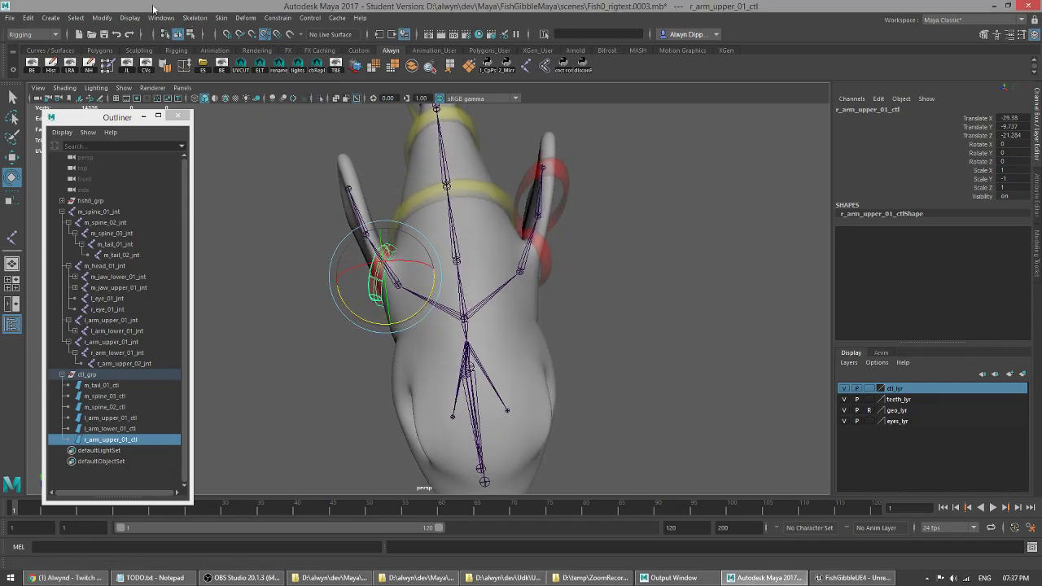
pyautogui.click(101, 17)
pyautogui.click(157, 68)
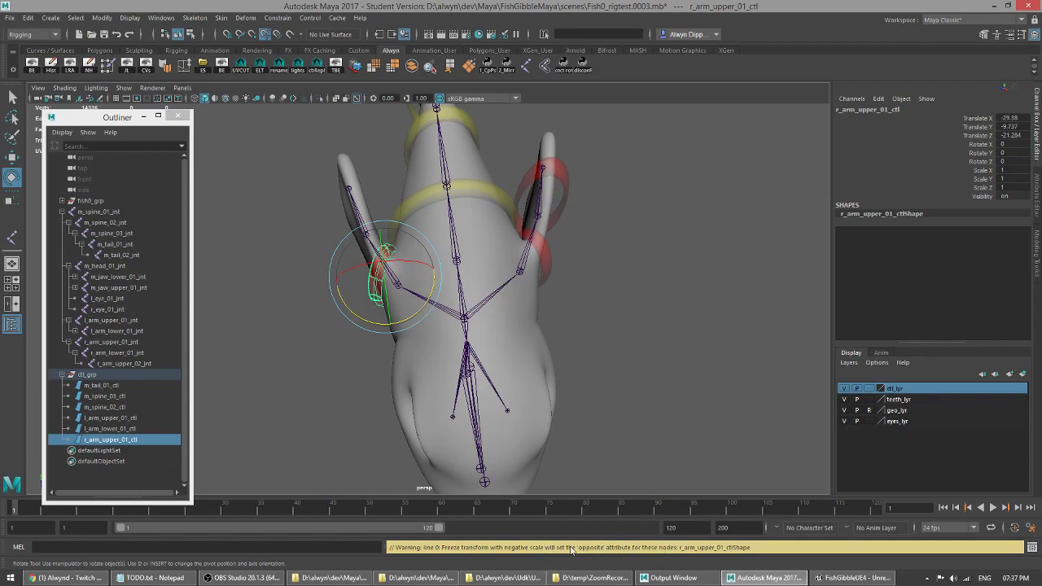
# - Test the frozen r_arm_upper_01_ctl by rotating it around its joint, and undo the test rotations
pyautogui.click(663, 354)
pyautogui.keyDown('alt'); pyautogui.moveTo(664, 354); pyautogui.dragTo(381, 334); pyautogui.keyUp('alt')
pyautogui.click(378, 268)
pyautogui.hotkey('ctrl', 'z')
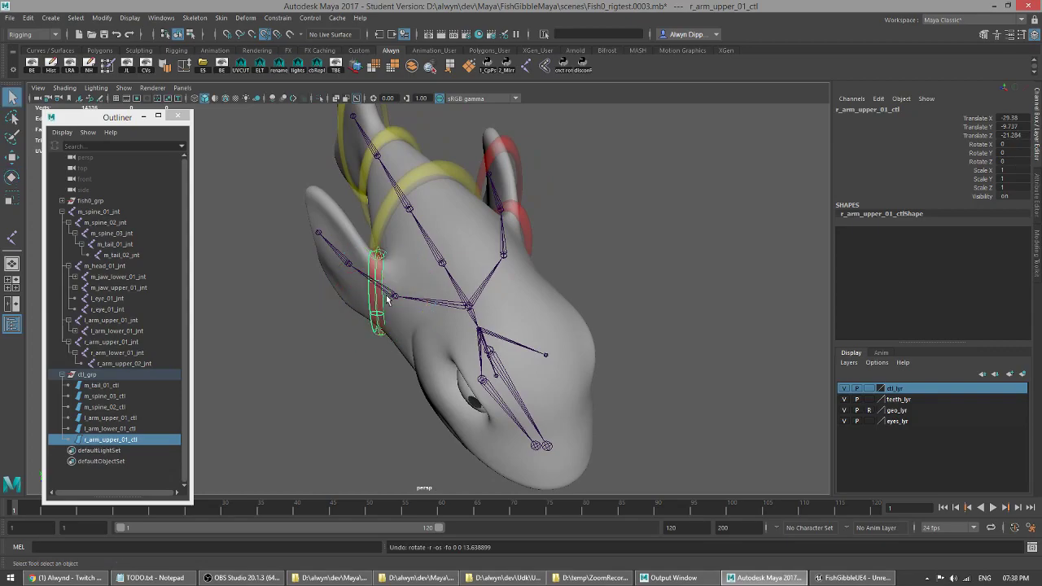
pyautogui.click(389, 294)
pyautogui.moveTo(405, 333); pyautogui.dragTo(422, 318)
pyautogui.press('q')
pyautogui.click(378, 319)
pyautogui.press('e')
pyautogui.hotkey('ctrl', 'z')
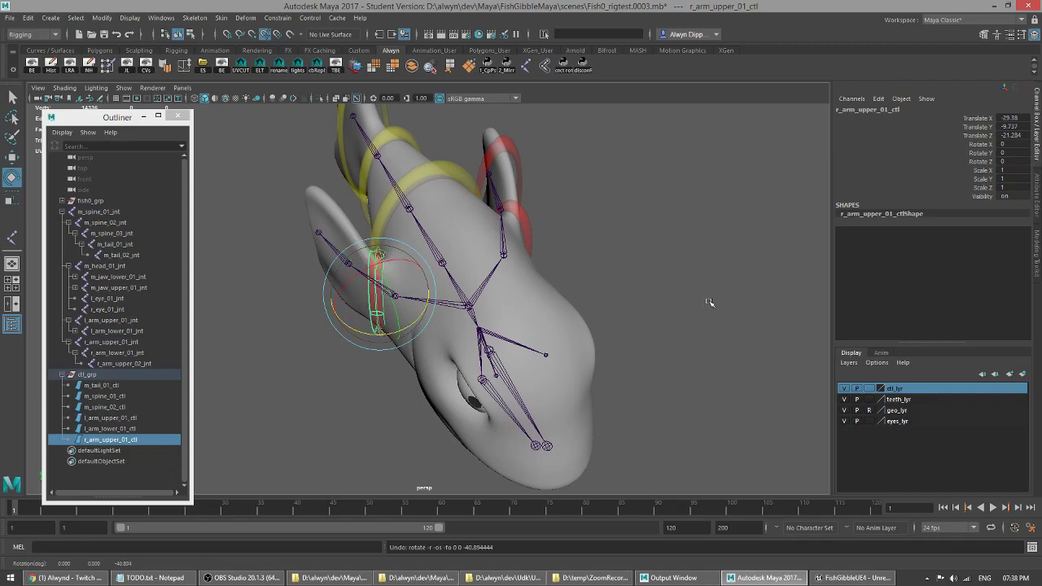
pyautogui.click(684, 300)
# - Duplicate the outer fin ring l_arm_lower_01_ctl and rename the copy r_arm_lower_01_ctl
pyautogui.keyDown('alt'); pyautogui.moveTo(570, 308); pyautogui.dragTo(600, 214); pyautogui.keyUp('alt')
pyautogui.click(600, 214)
pyautogui.keyDown('alt'); pyautogui.moveTo(483, 252); pyautogui.dragTo(490, 263); pyautogui.keyUp('alt')
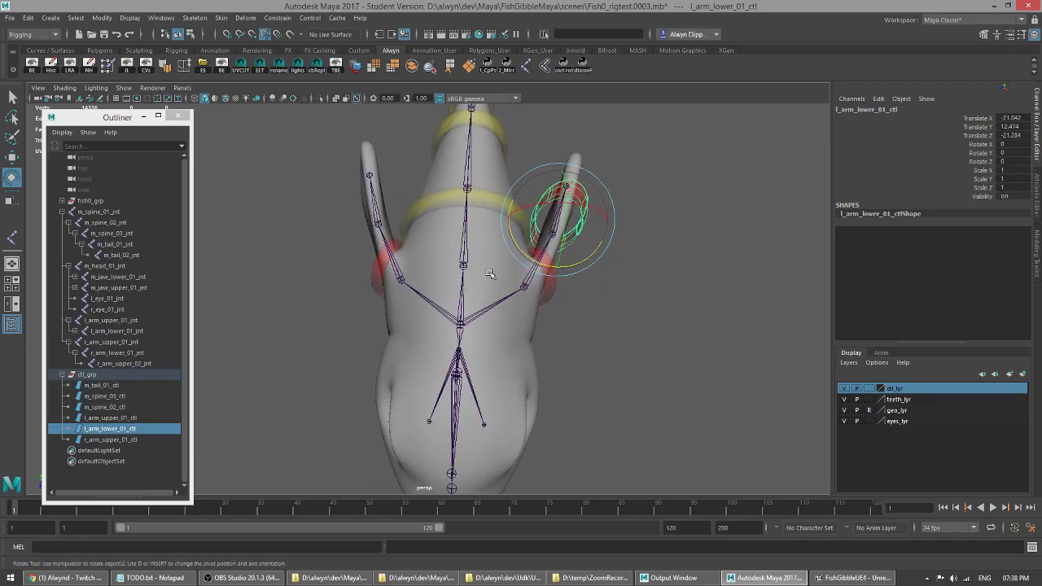
pyautogui.press('q')
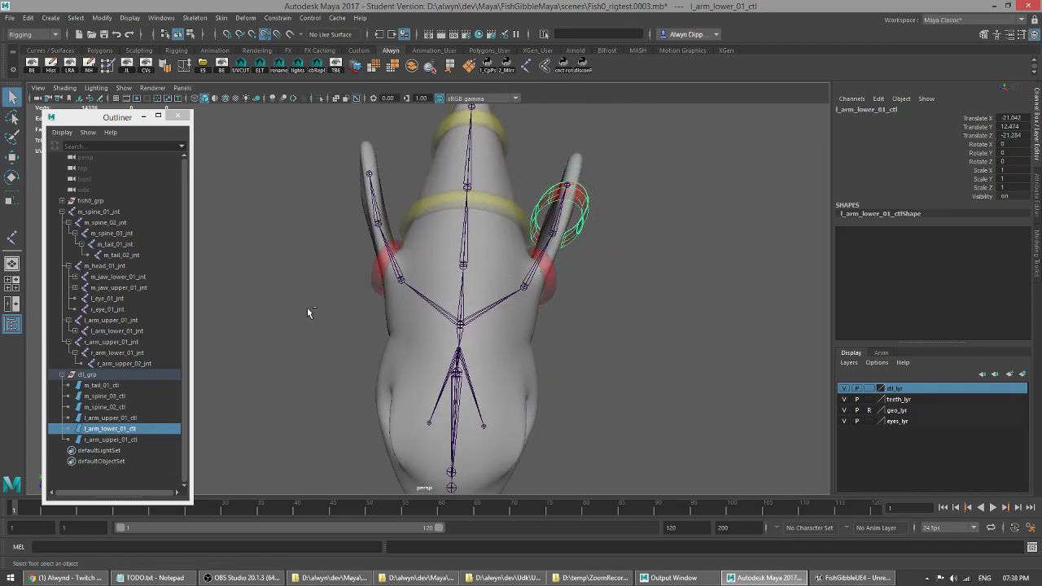
pyautogui.hotkey('ctrl', 'd')
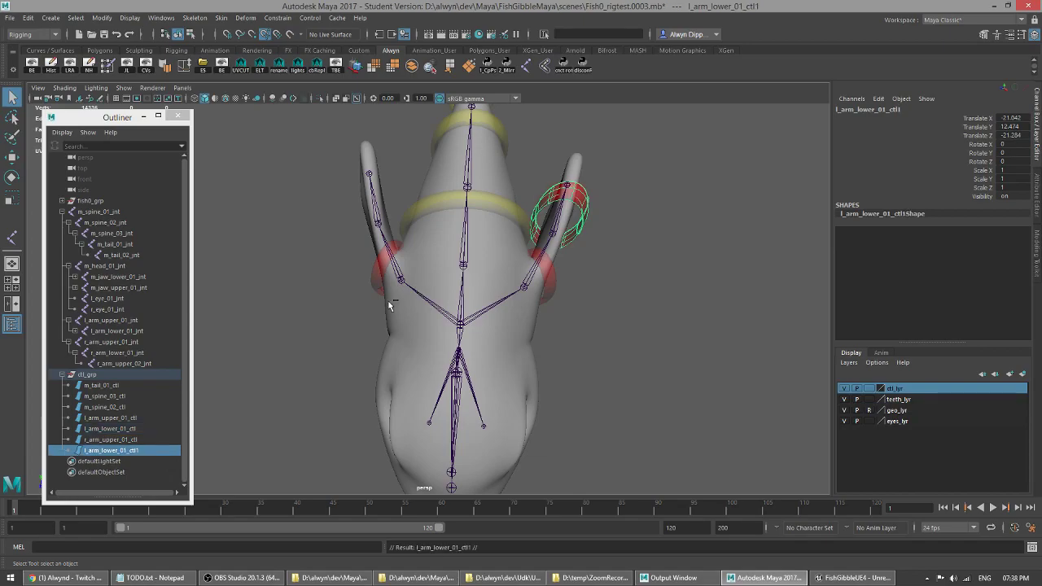
pyautogui.doubleClick(135, 450)
pyautogui.write('r')
pyautogui.press('End')
pyautogui.press('Return')
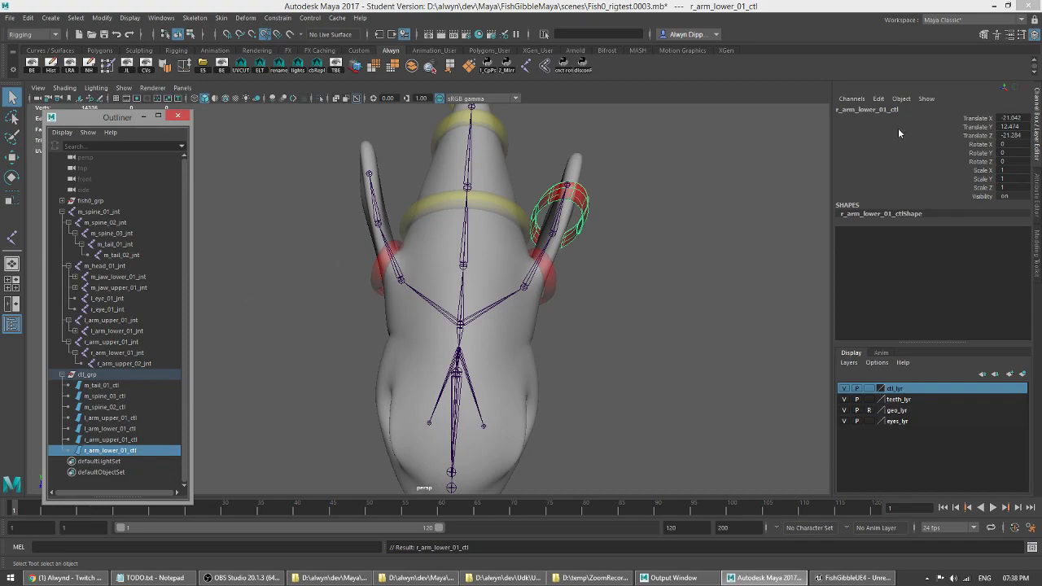
# - Move r_arm_lower_01_ctl onto the opposite fin by setting its Translate Y to -12.474
pyautogui.doubleClick(1009, 127)
pyautogui.press('Escape')
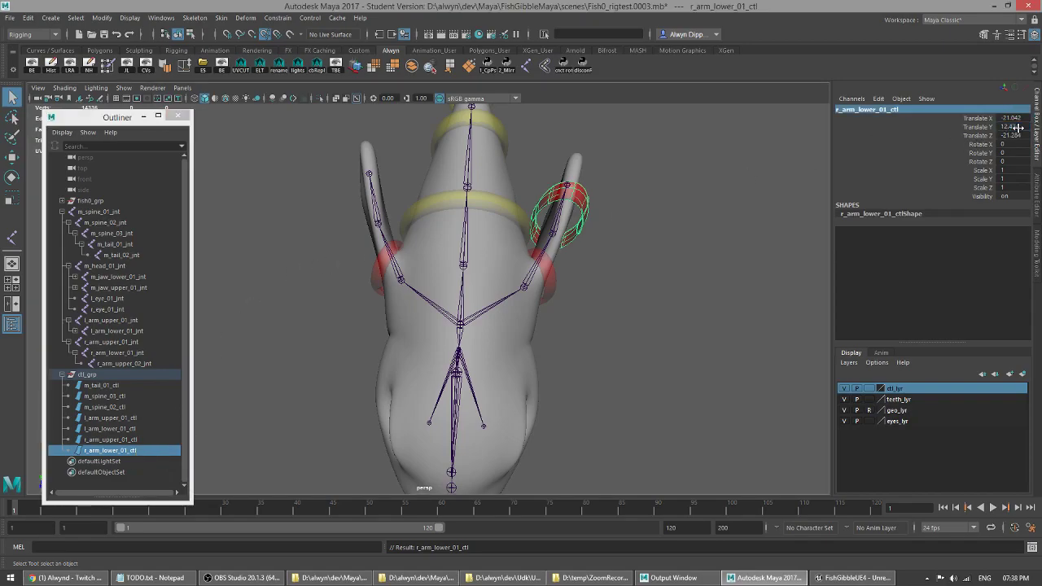
pyautogui.doubleClick(1024, 127)
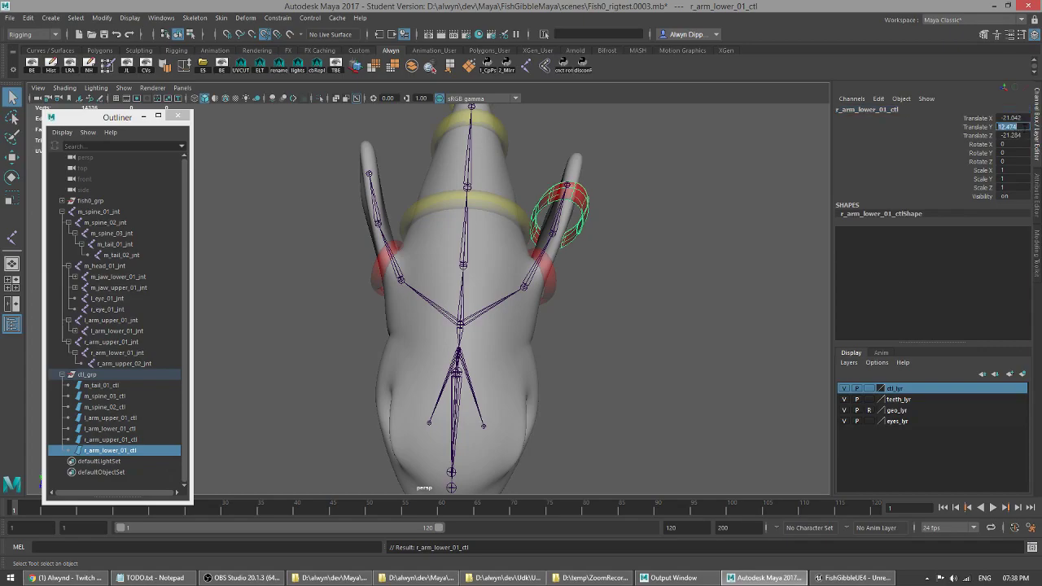
pyautogui.write('-')
pyautogui.press('Return')
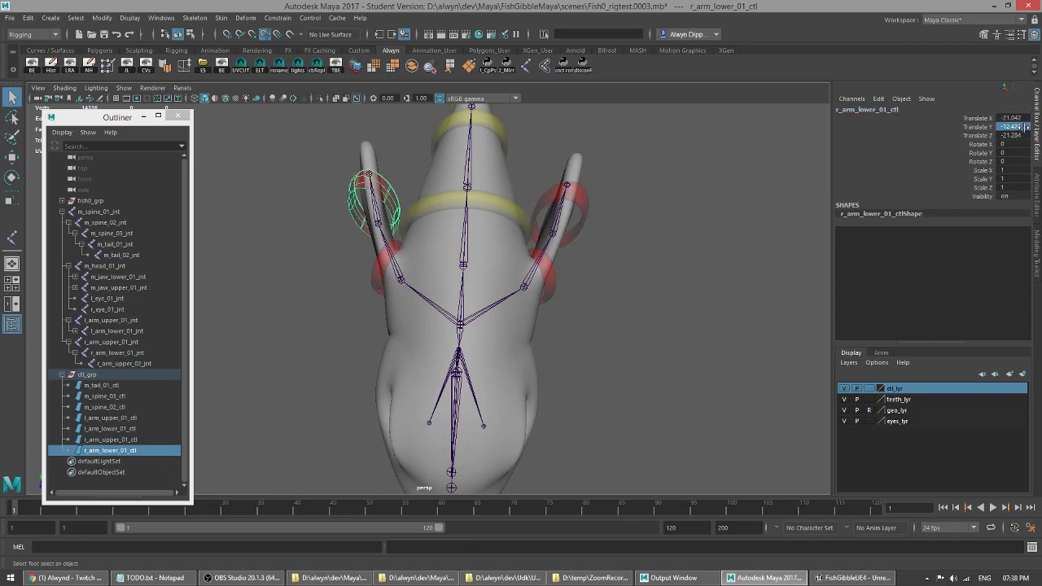
# - Mirror r_arm_lower_01_ctl by setting its Scale Y to -1, and freeze its transformations
pyautogui.doubleClick(1018, 178)
pyautogui.write('-1')
pyautogui.press('Return')
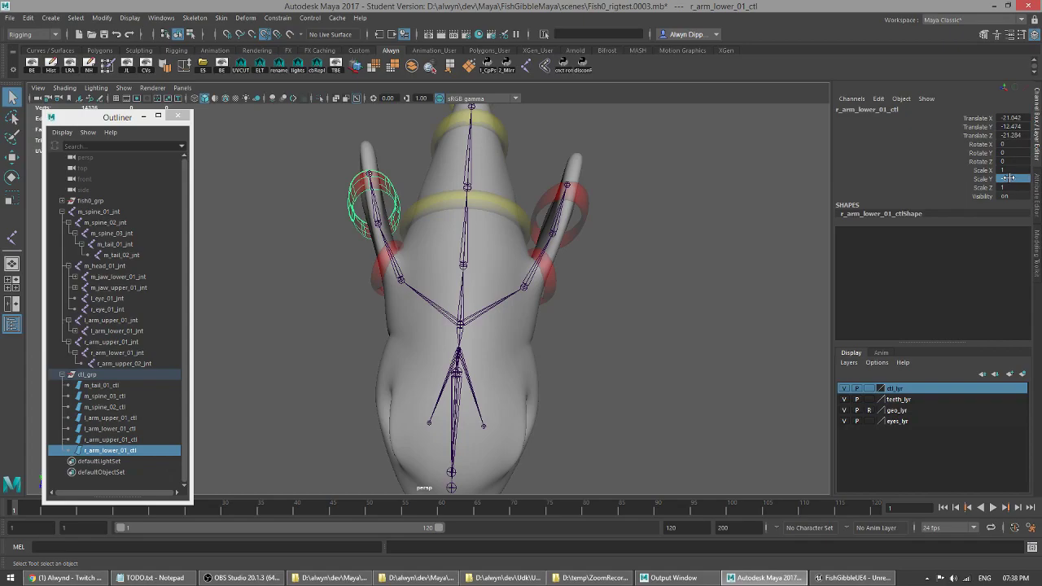
pyautogui.click(101, 18)
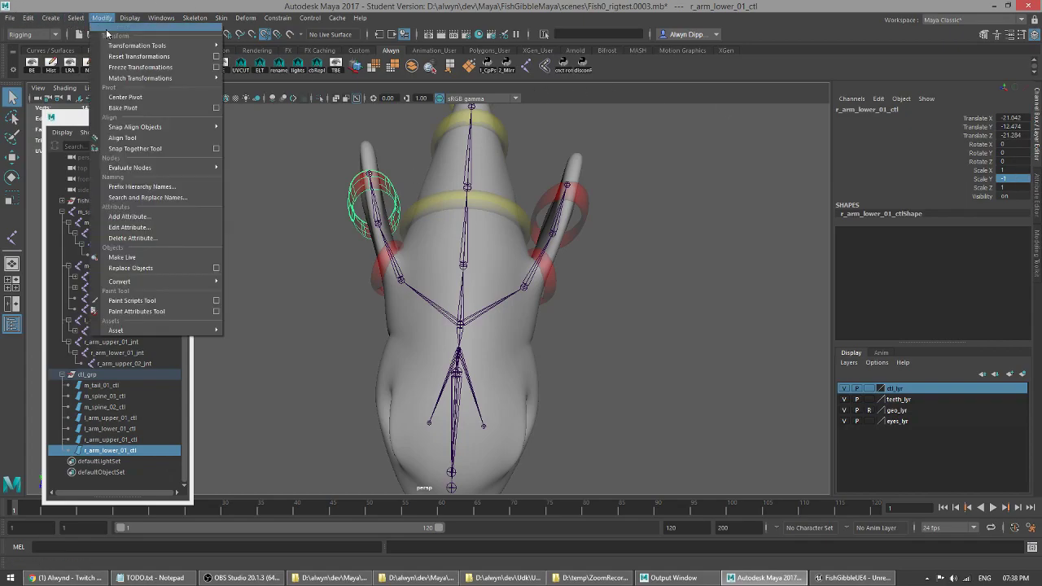
pyautogui.click(145, 67)
# - Check the rotation axes and pivot of the frozen r_arm_lower_01_ctl with the Rotate tool
pyautogui.click(630, 409)
pyautogui.keyDown('alt'); pyautogui.moveTo(630, 409); pyautogui.dragTo(418, 319); pyautogui.keyUp('alt')
pyautogui.click(308, 275)
pyautogui.press('e')
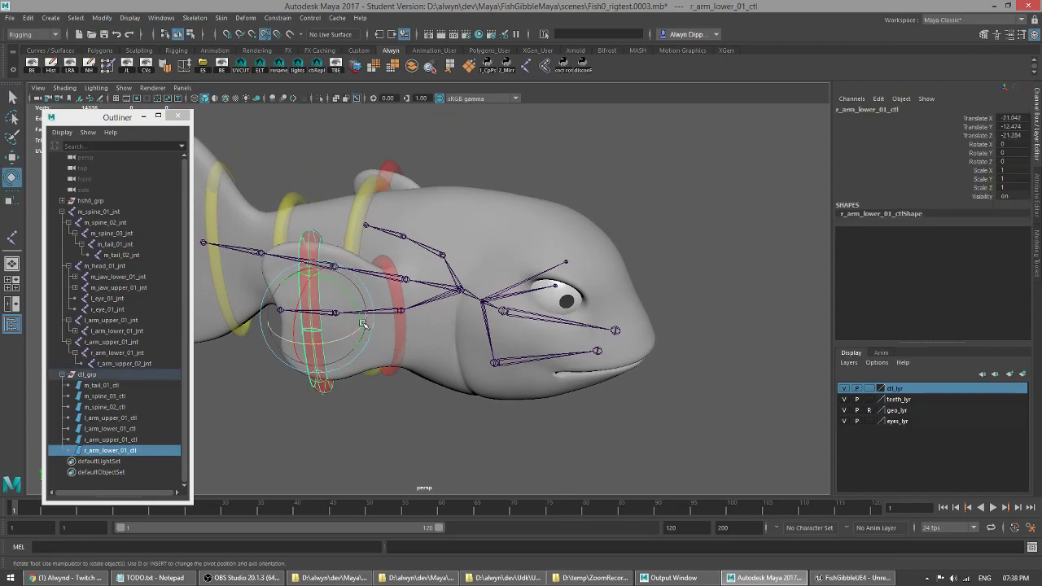
pyautogui.keyDown('alt'); pyautogui.moveTo(344, 339); pyautogui.dragTo(354, 265); pyautogui.keyUp('alt')
pyautogui.click(354, 266)
pyautogui.keyDown('alt'); pyautogui.moveTo(447, 304); pyautogui.dragTo(456, 303); pyautogui.keyUp('alt')
# - Create a Lambert material in Hypershade and name it r_ctl_material
pyautogui.click(483, 35)
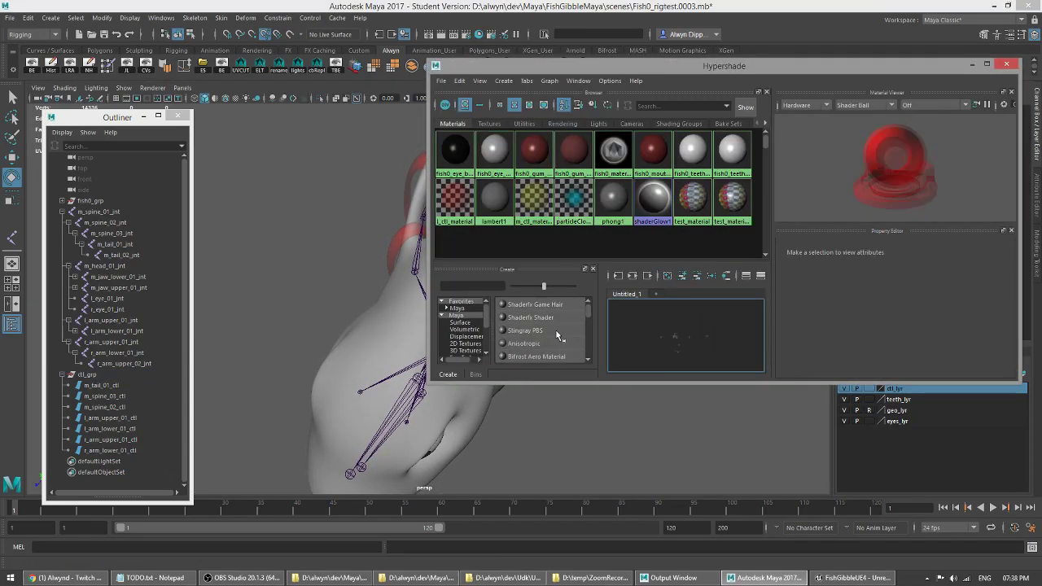
pyautogui.scroll(-2, 556, 335)
pyautogui.click(537, 341)
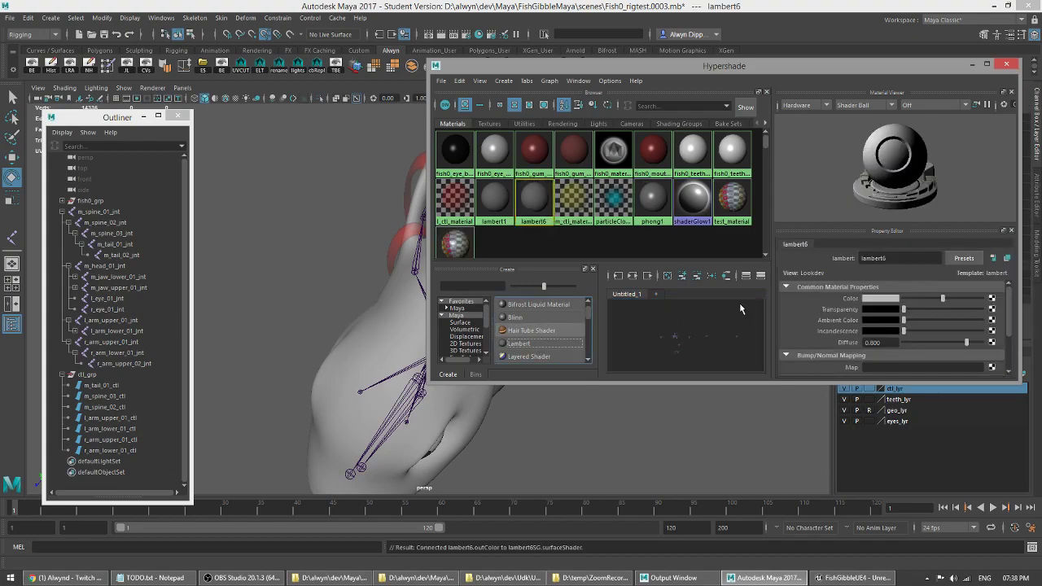
pyautogui.doubleClick(917, 258)
pyautogui.write('f')
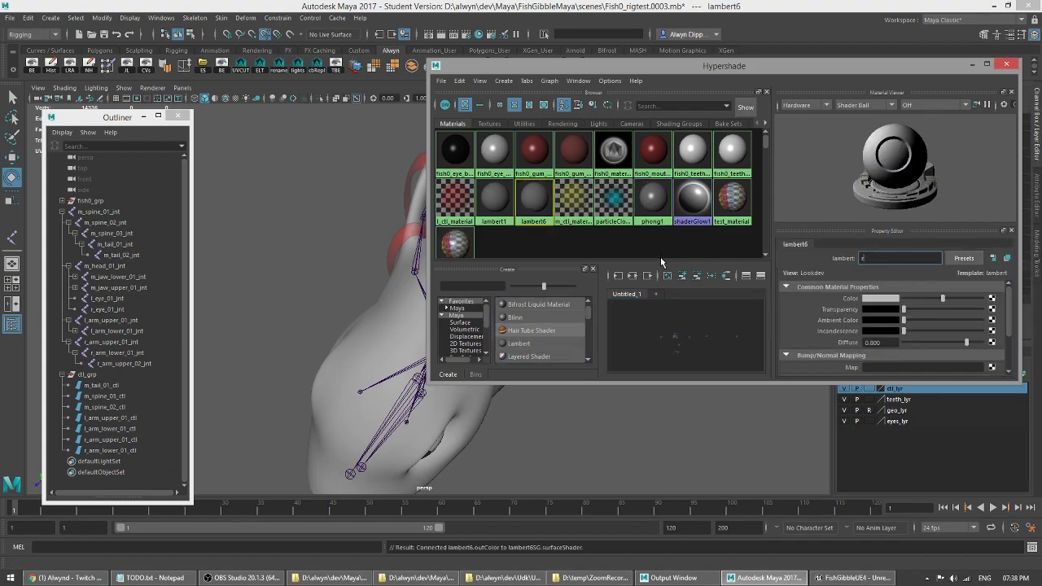
pyautogui.write('_ctl_material')
pyautogui.press('Return')
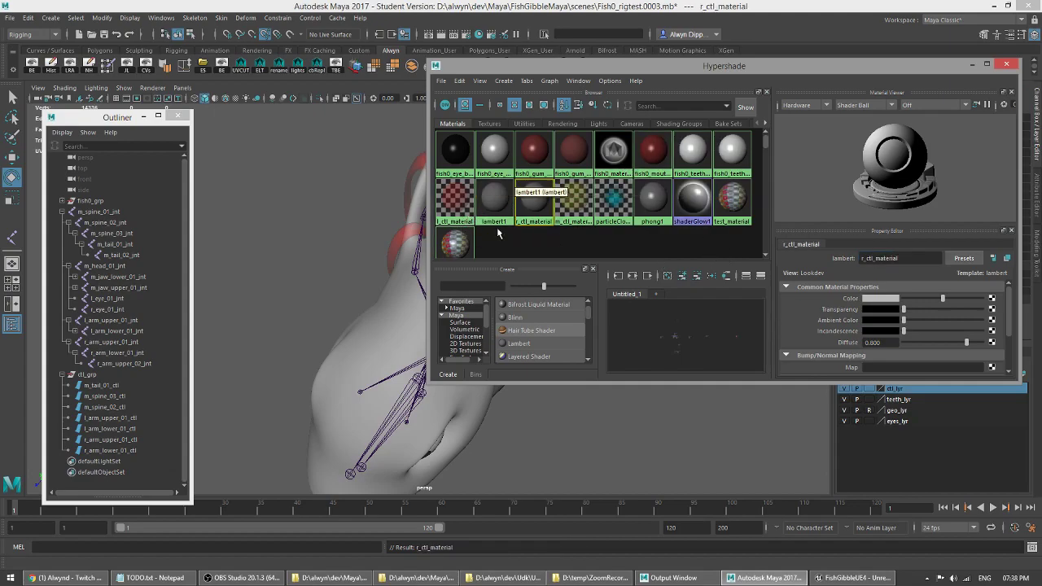
# - Colour r_ctl_material pure blue, raise its transparency to about 0.629, and close Hypershade
pyautogui.click(904, 298)
pyautogui.click(918, 266)
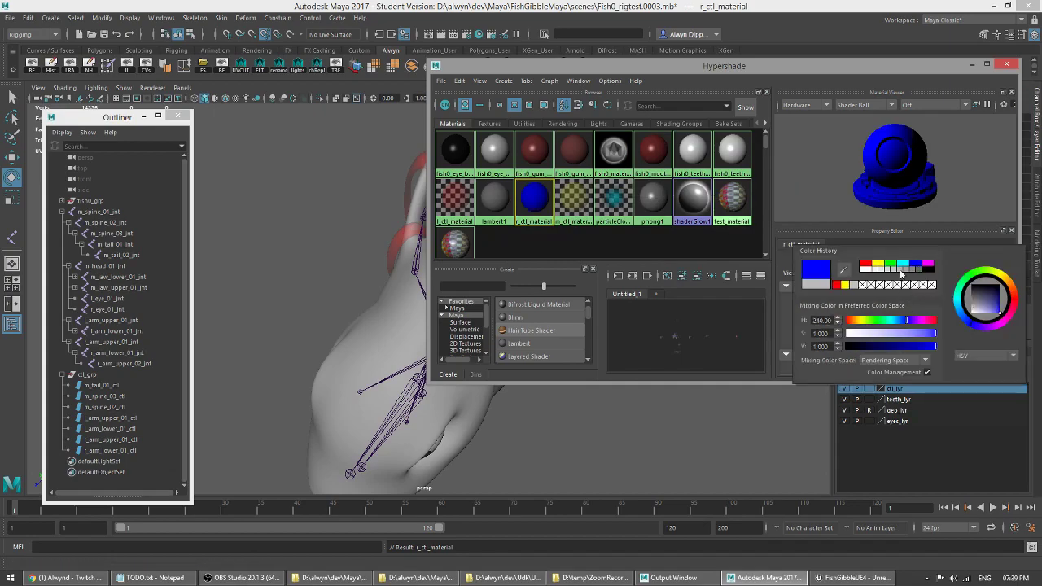
pyautogui.moveTo(904, 310); pyautogui.dragTo(952, 310)
pyautogui.click(1007, 64)
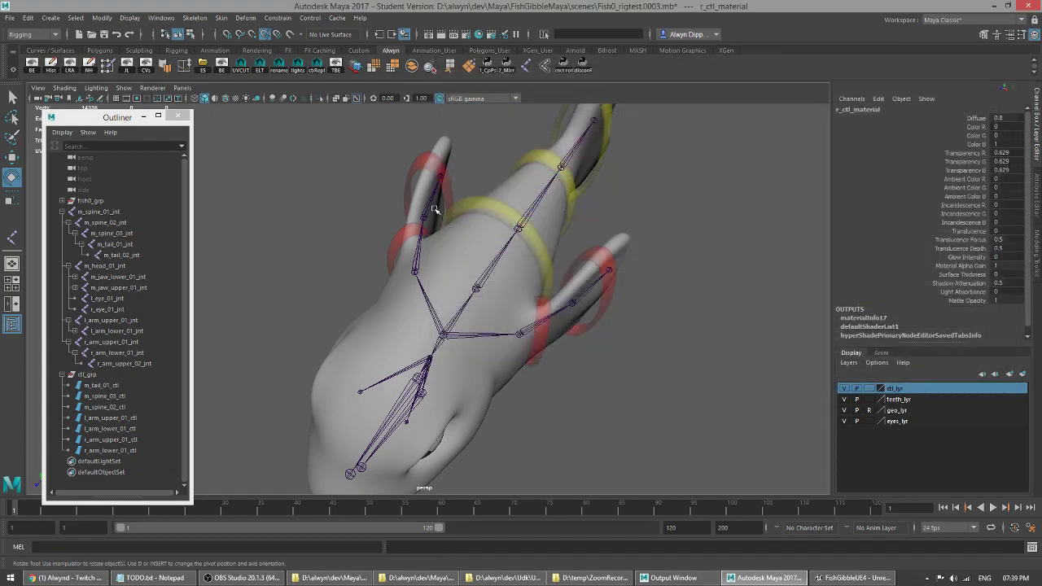
# - Assign r_ctl_material to the rings r_arm_lower_01_ctl and r_arm_upper_01_ctl, and save the scene
pyautogui.click(418, 161)
pyautogui.press('q')
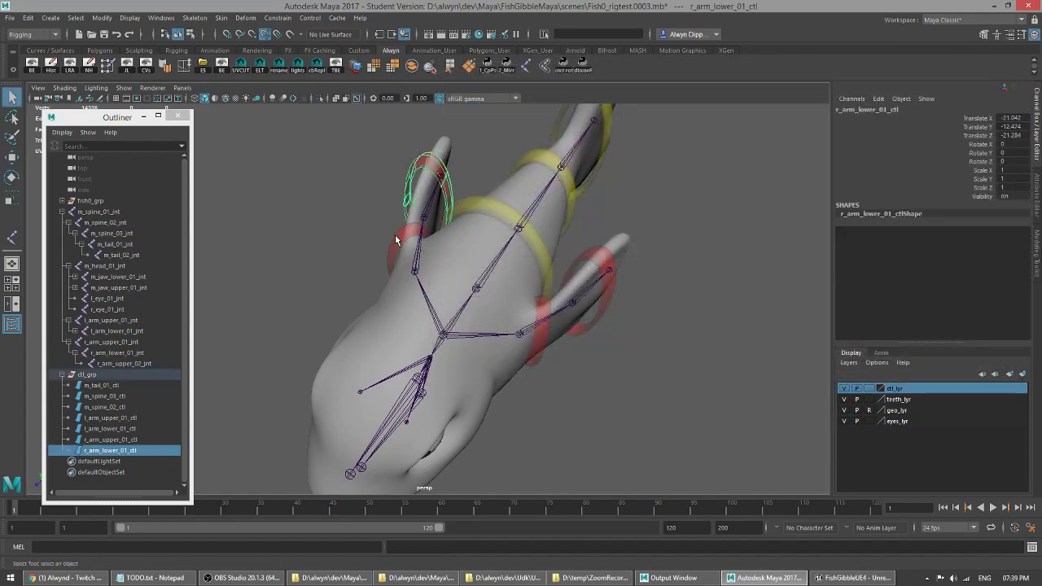
pyautogui.keyDown('shift'); pyautogui.click(395, 234); pyautogui.keyUp('shift')
pyautogui.moveTo(396, 240); pyautogui.dragTo(513, 454, button='right')
pyautogui.click(774, 300)
pyautogui.keyDown('alt'); pyautogui.moveTo(402, 334); pyautogui.dragTo(425, 298); pyautogui.keyUp('alt')
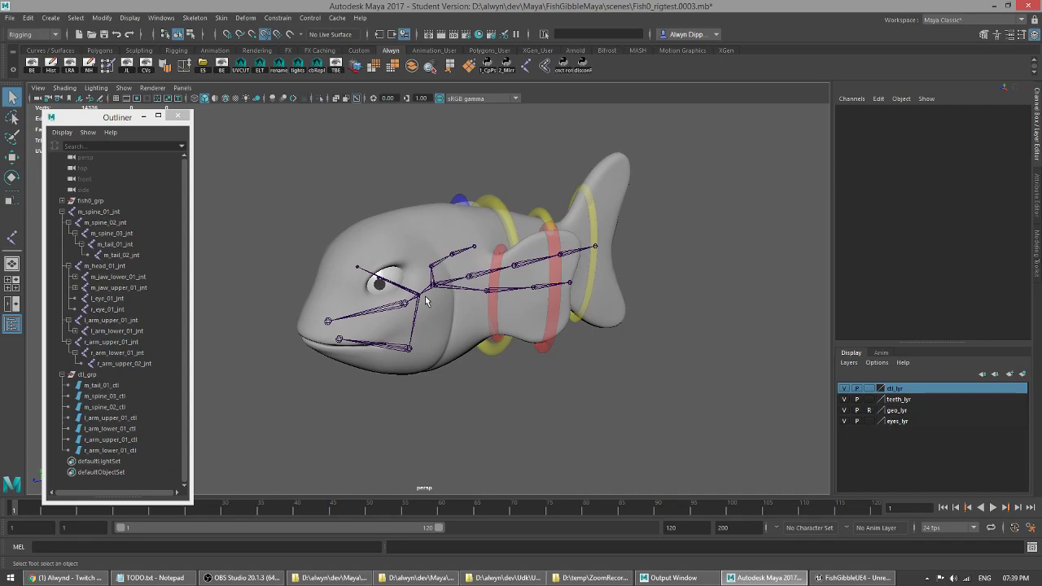
pyautogui.keyDown('alt'); pyautogui.moveTo(423, 302); pyautogui.dragTo(355, 281); pyautogui.keyUp('alt')
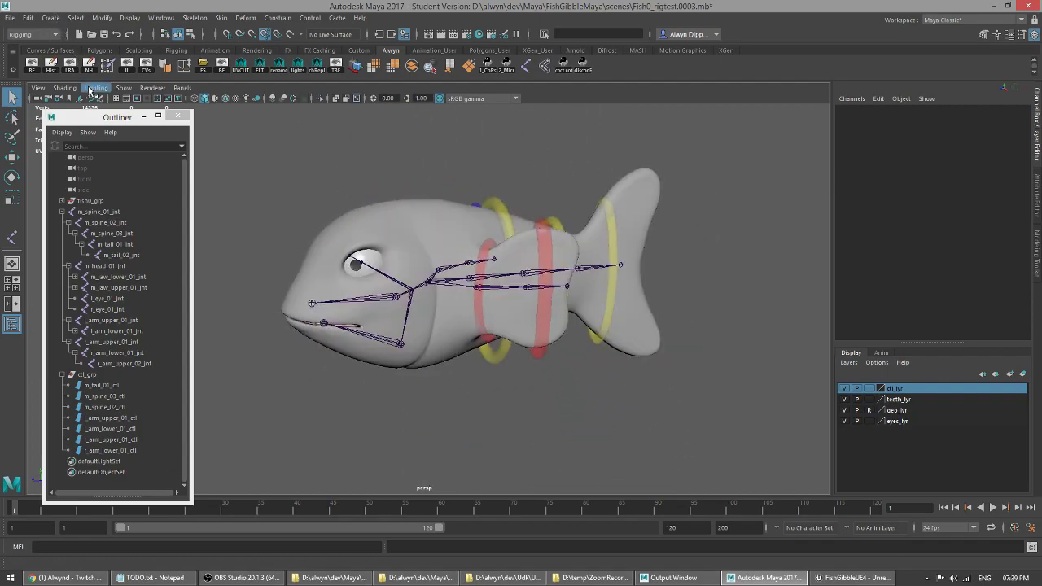
pyautogui.hotkey('ctrl', 's')
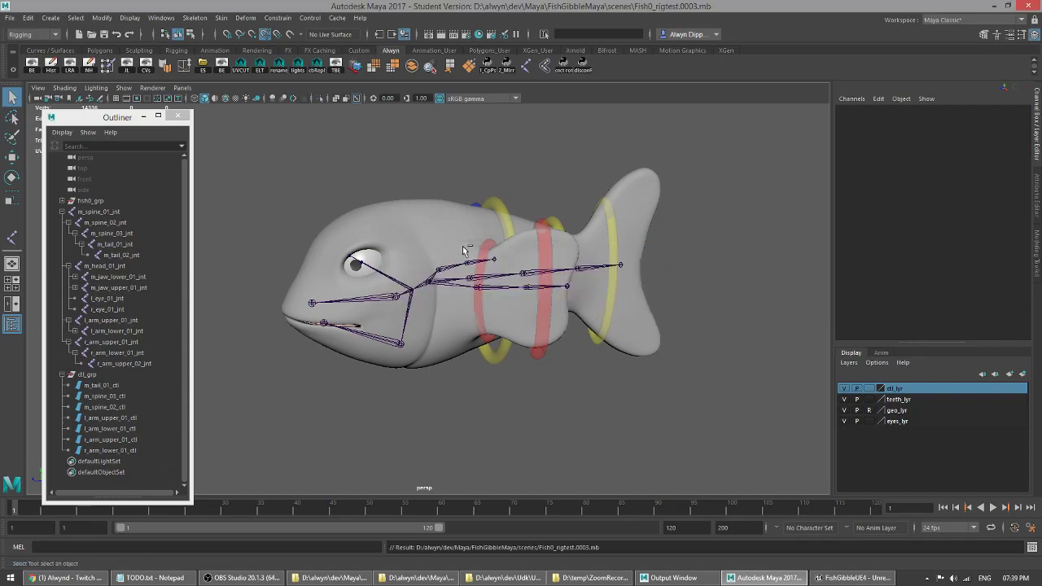
# - Examine the Python code of the connect rotation shelf script, especially its connectAttr and parentConstraint lines
pyautogui.keyDown('alt'); pyautogui.moveTo(411, 293); pyautogui.dragTo(346, 319); pyautogui.keyUp('alt')
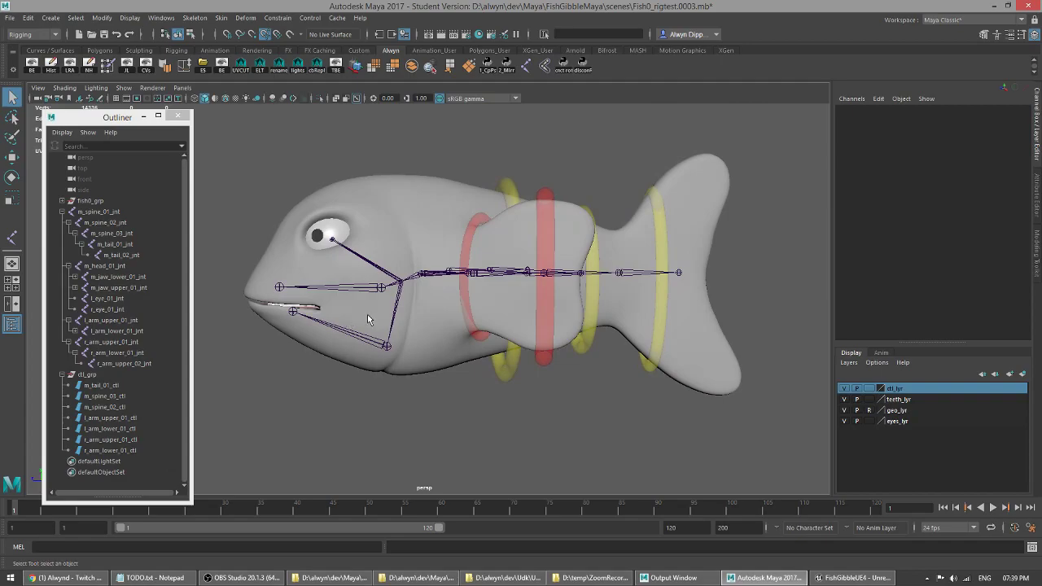
pyautogui.keyDown('alt'); pyautogui.moveTo(367, 314); pyautogui.dragTo(324, 343); pyautogui.keyUp('alt')
pyautogui.keyDown('alt'); pyautogui.moveTo(427, 341); pyautogui.dragTo(401, 330); pyautogui.keyUp('alt')
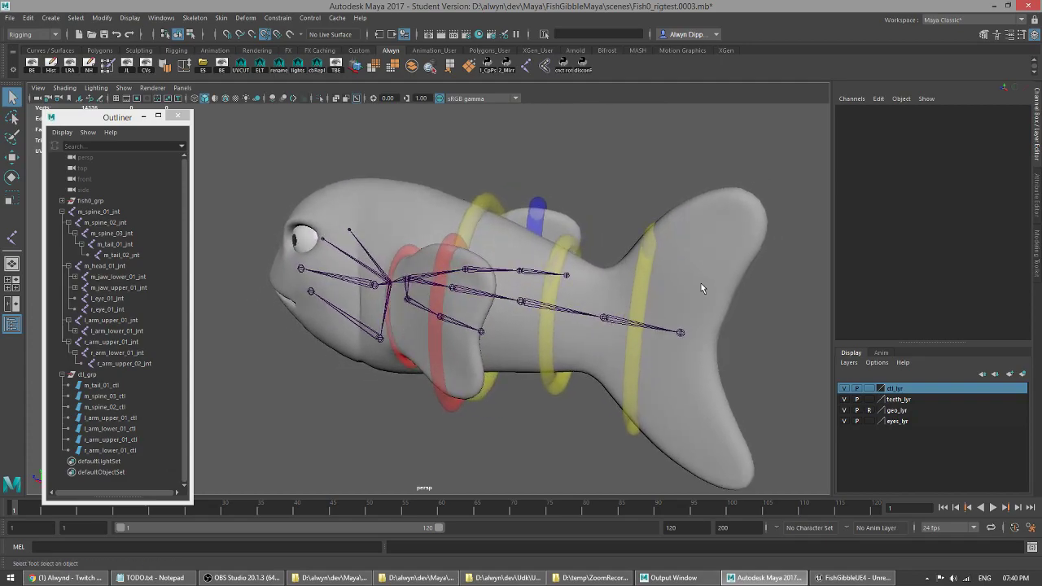
pyautogui.rightClick(564, 65)
pyautogui.click(614, 84)
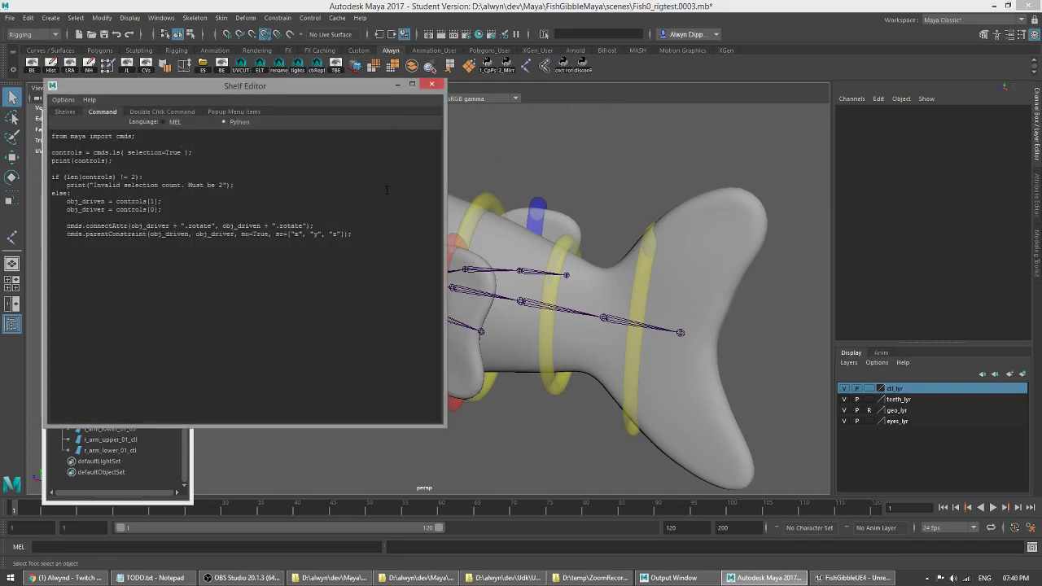
pyautogui.moveTo(65, 225); pyautogui.dragTo(314, 225)
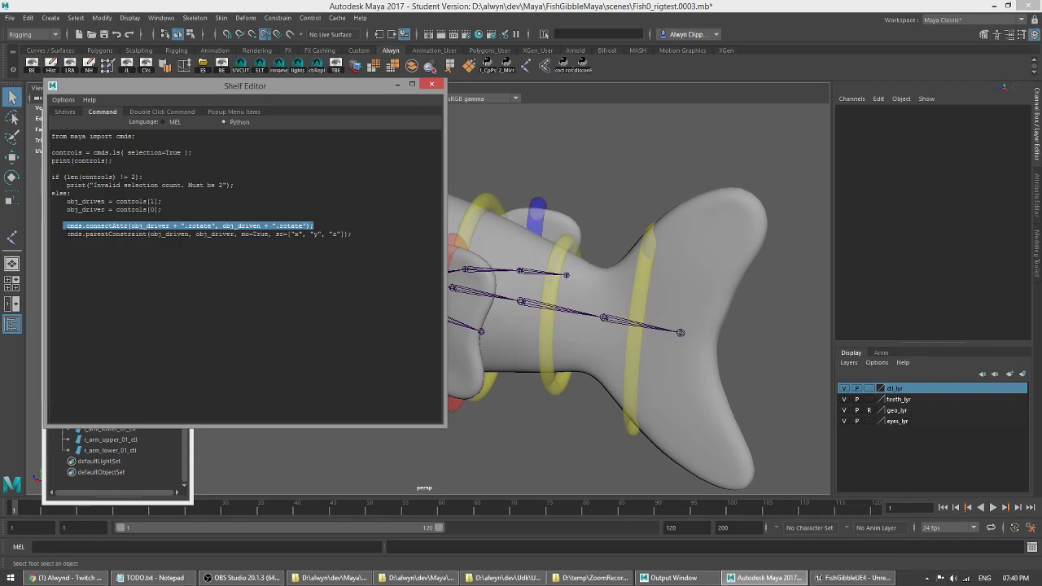
pyautogui.tripleClick(197, 234)
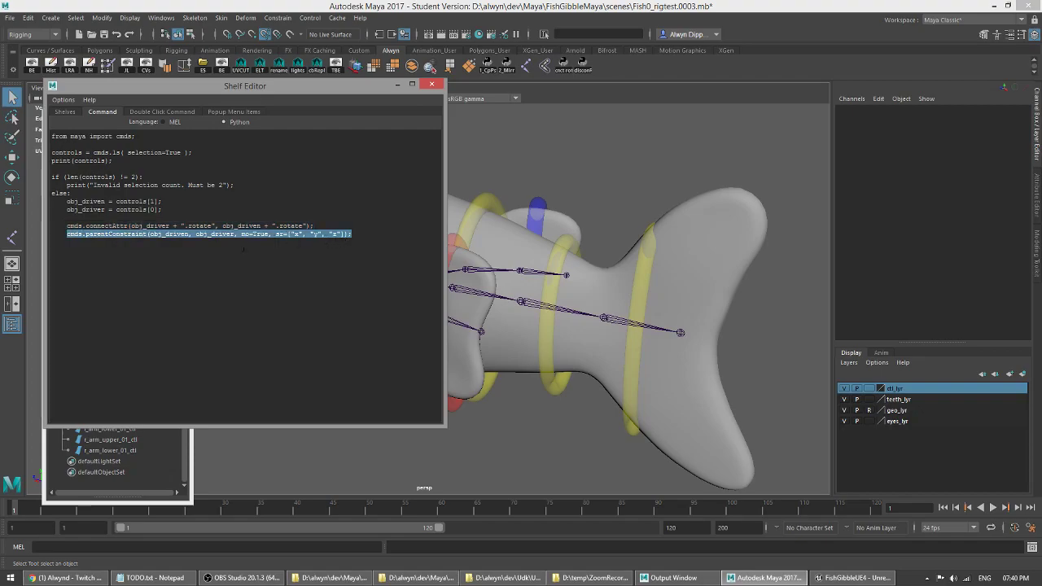
pyautogui.click(432, 84)
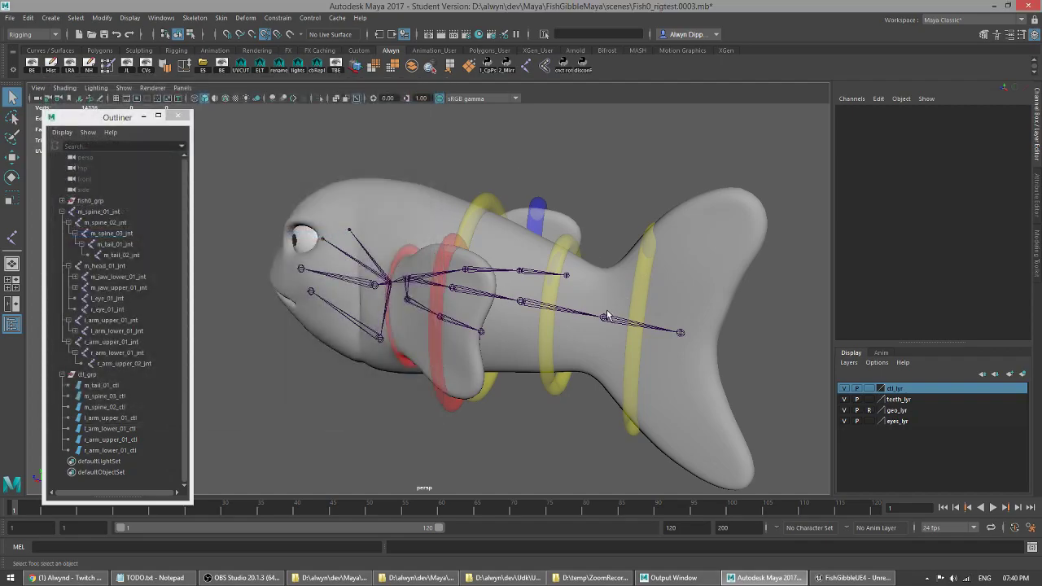
# - Connect the tail ring m_tail_01_ctl to the joint m_tail_01_jnt with the connect rotation script
pyautogui.click(644, 266)
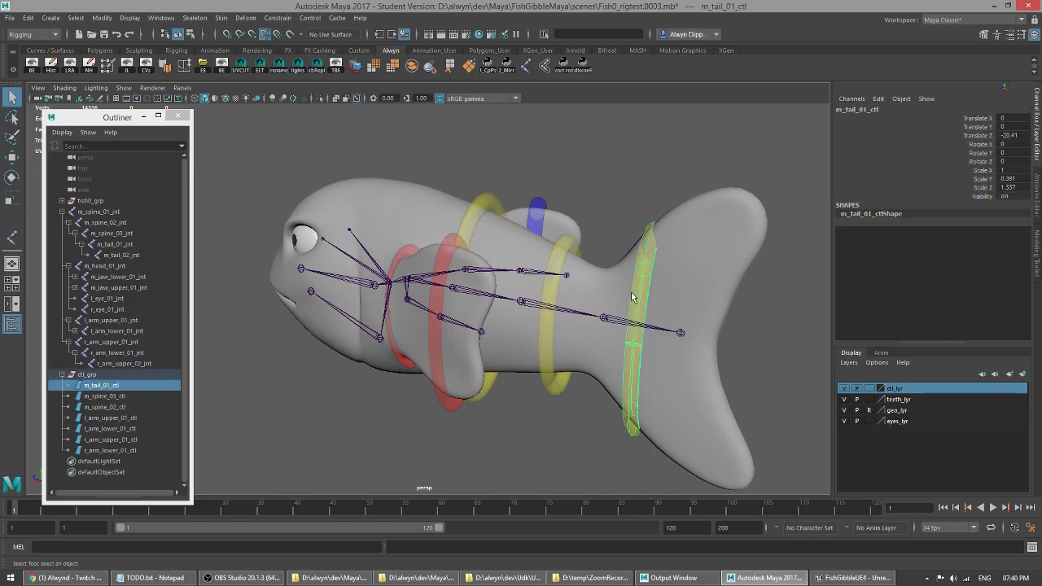
pyautogui.keyDown('shift'); pyautogui.click(617, 320); pyautogui.keyUp('shift')
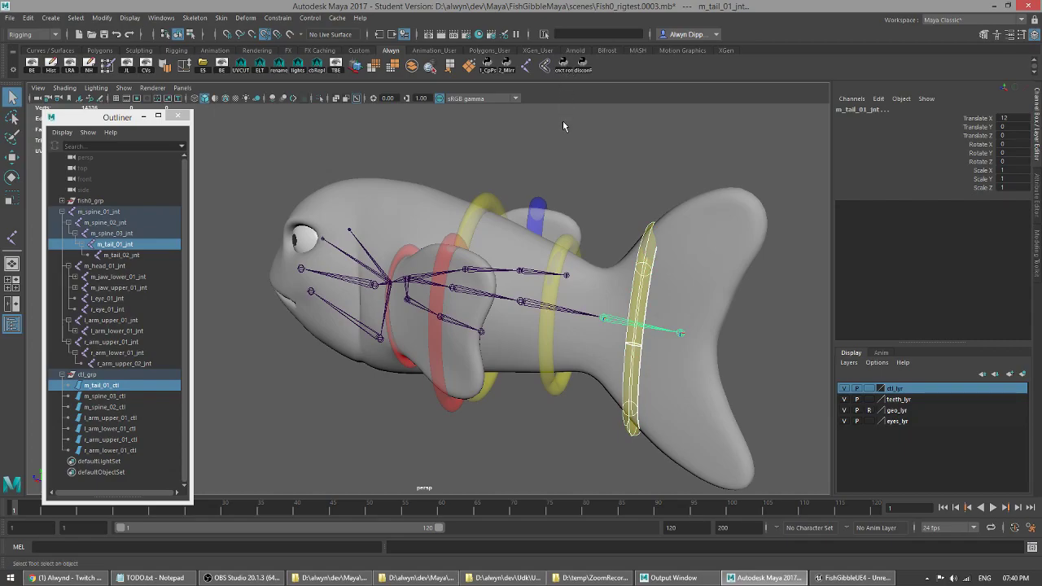
# - Examine the disconnect rotation script's code and run it to detach m_tail_01_jnt from m_tail_01_ctl
pyautogui.rightClick(583, 65)
pyautogui.click(612, 76)
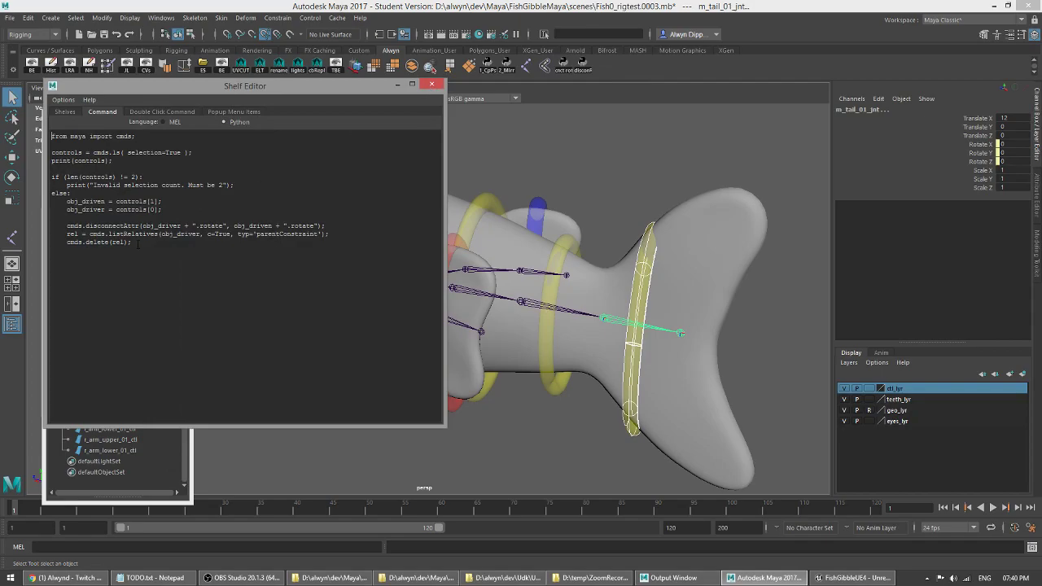
pyautogui.click(432, 87)
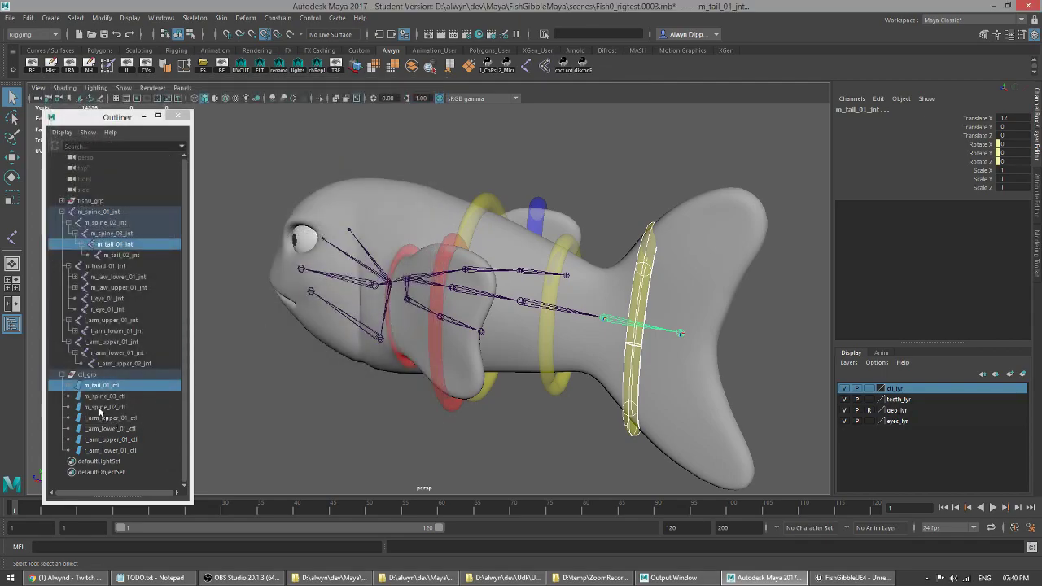
pyautogui.click(71, 386)
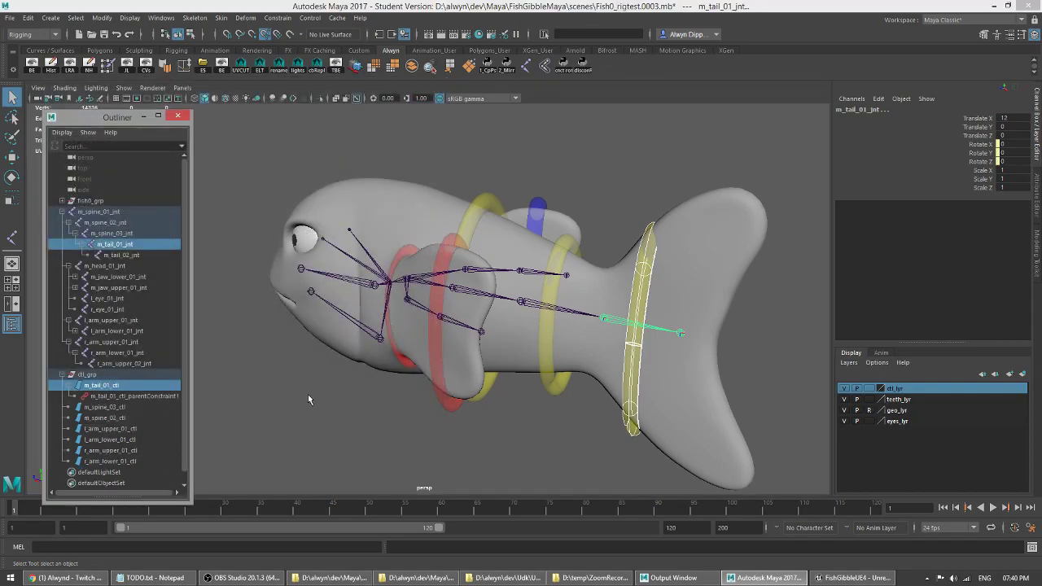
pyautogui.click(584, 71)
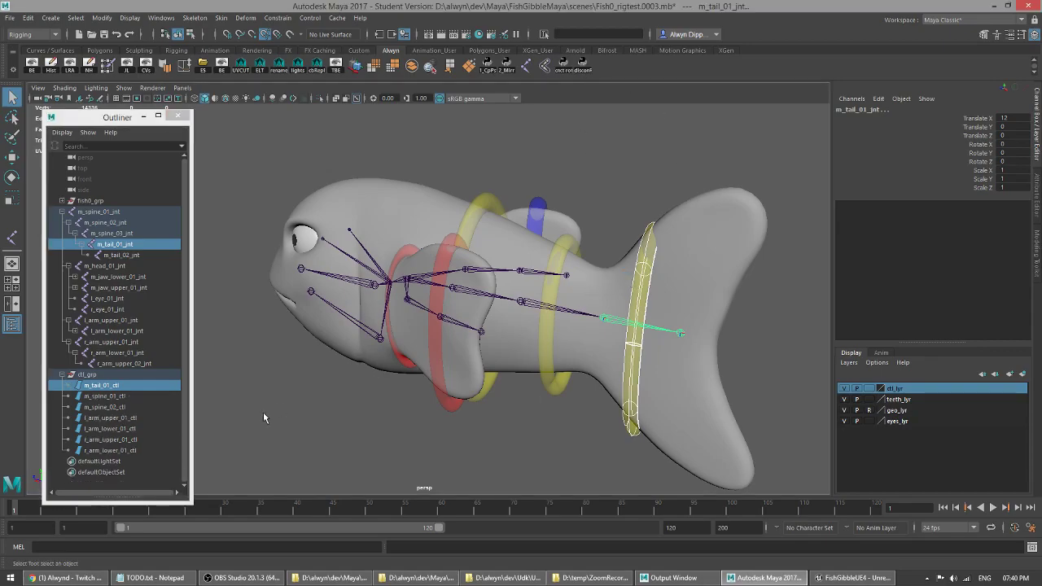
# - Link m_tail_01_ctl and m_tail_01_jnt again by running the connect rotation script on the pair
pyautogui.click(657, 214)
pyautogui.click(640, 224)
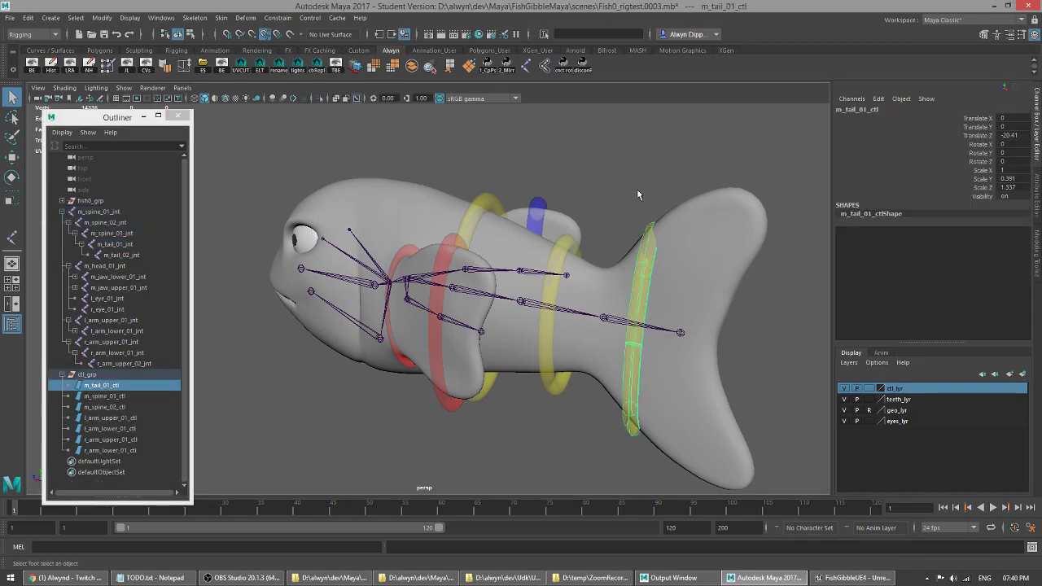
pyautogui.keyDown('shift'); pyautogui.click(613, 321); pyautogui.keyUp('shift')
pyautogui.click(559, 68)
# - Test the connected m_tail_01_ctl by rotating it, and undo the test rotations
pyautogui.click(644, 286)
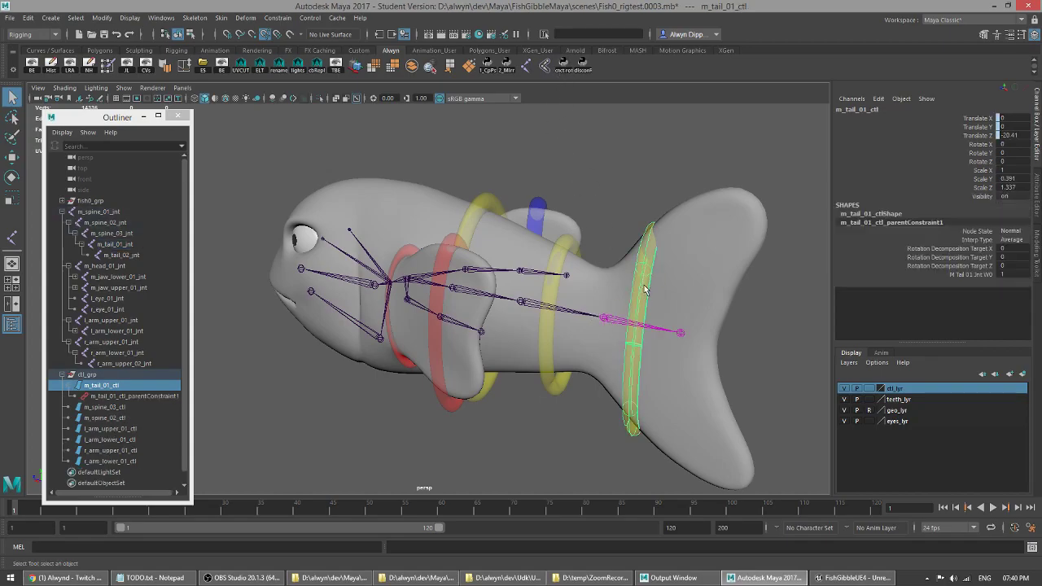
pyautogui.press('e')
pyautogui.moveTo(674, 306); pyautogui.dragTo(685, 356)
pyautogui.hotkey('ctrl', 'z')
pyautogui.hotkey('ctrl', 'z')
pyautogui.hotkey('ctrl', 'z')
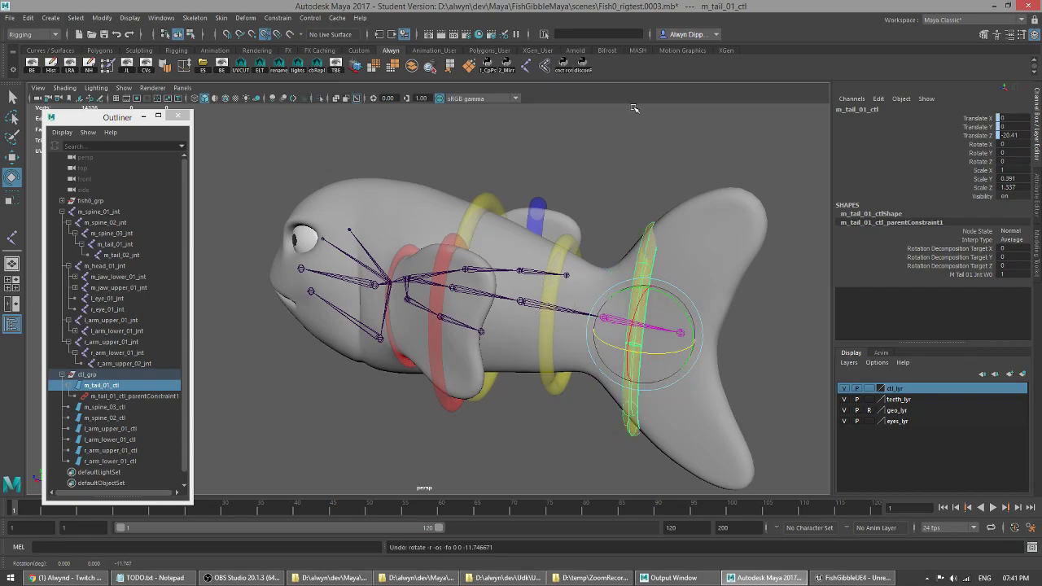
# - Disconnect m_tail_01_jnt from m_tail_01_ctl with the disconnect rotation script
pyautogui.press('q')
pyautogui.keyDown('shift'); pyautogui.click(615, 324); pyautogui.keyUp('shift')
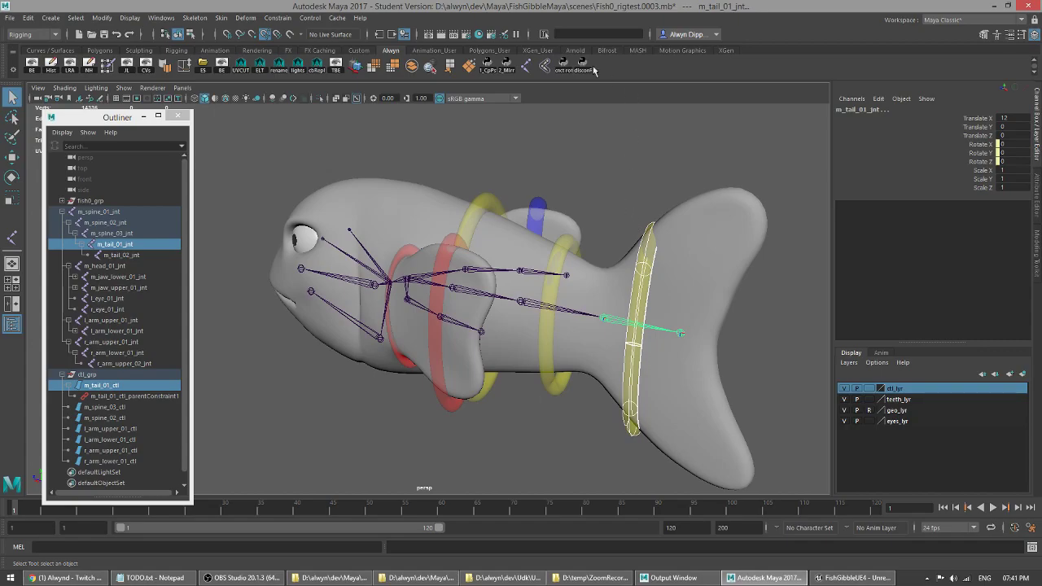
pyautogui.click(583, 63)
# - Test the disconnected m_tail_01_ctl by rotating it on its own, and undo the rotation
pyautogui.click(644, 296)
pyautogui.press('e')
pyautogui.moveTo(654, 316)
pyautogui.mouseDown()
pyautogui.moveTo(676, 297)
pyautogui.moveTo(651, 332)
pyautogui.mouseUp()
pyautogui.hotkey('ctrl', 'z')
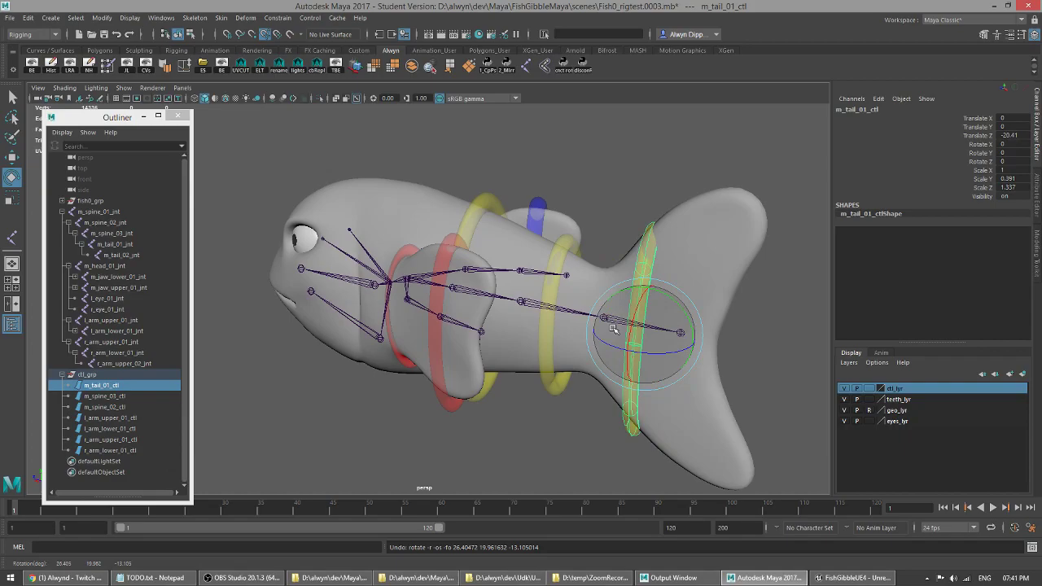
# - Reconnect m_tail_01_ctl to m_tail_01_jnt with the connect rotation script
pyautogui.press('q')
pyautogui.keyDown('shift'); pyautogui.click(617, 323); pyautogui.keyUp('shift')
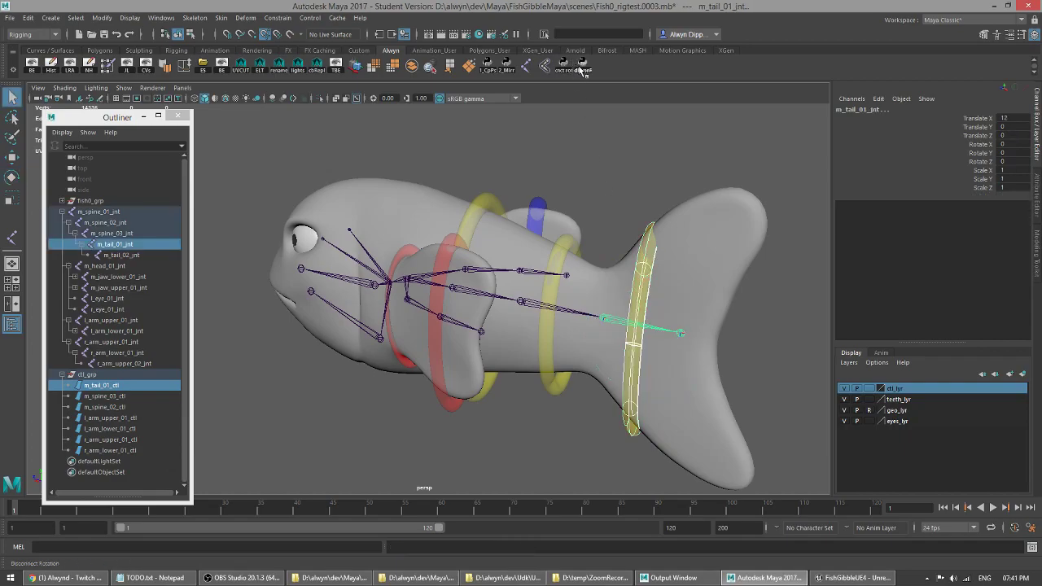
pyautogui.click(567, 69)
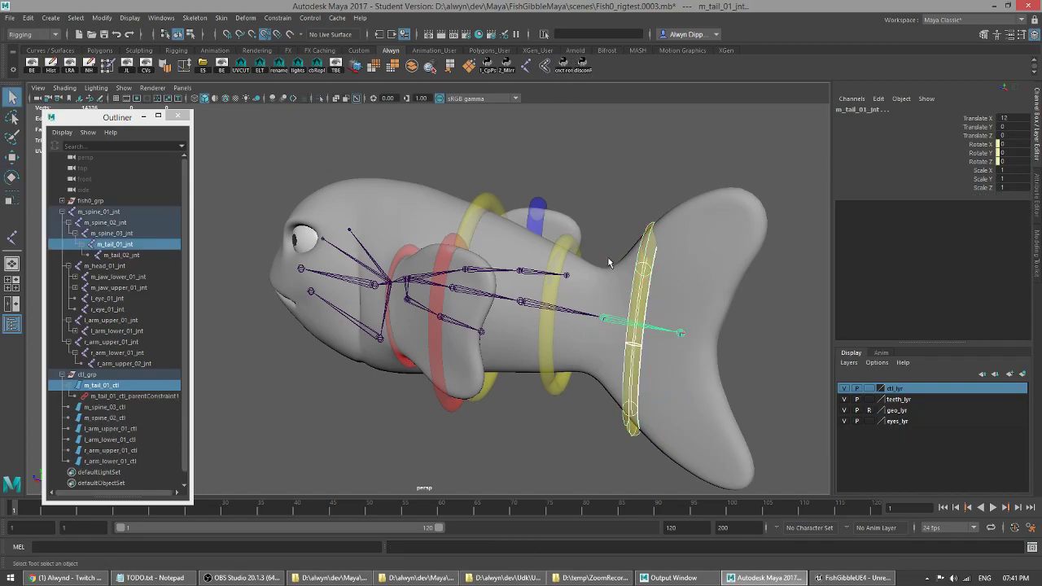
# - Connect m_spine_03_ctl to m_spine_03_jnt and m_spine_02_ctl to m_spine_02_jnt with the connect rotation script
pyautogui.click(547, 296)
pyautogui.click(568, 316)
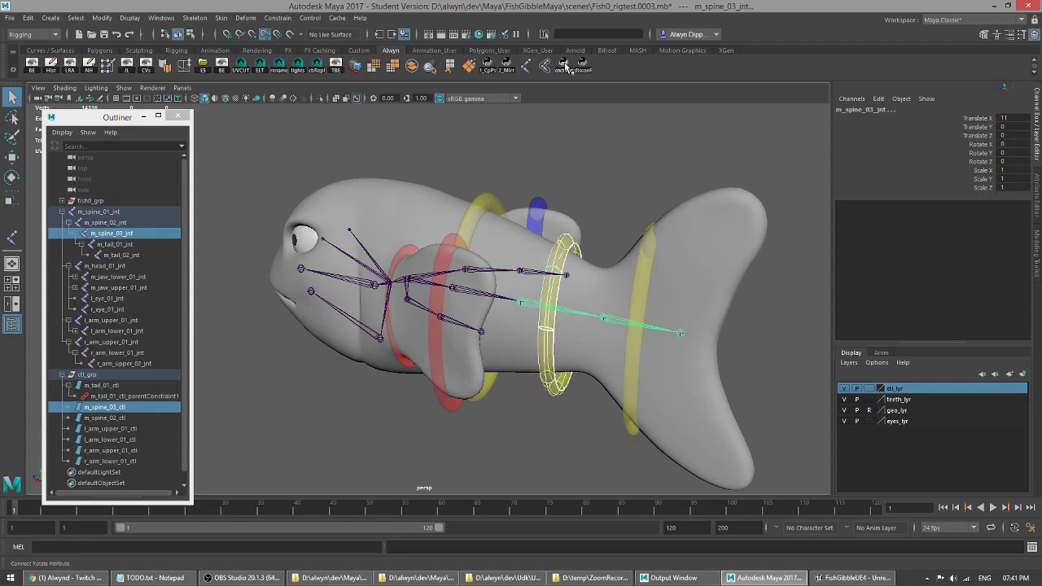
pyautogui.keyDown('alt'); pyautogui.moveTo(507, 207); pyautogui.dragTo(408, 234); pyautogui.keyUp('alt')
pyautogui.click(494, 240)
pyautogui.keyDown('shift'); pyautogui.click(470, 296); pyautogui.keyUp('shift')
pyautogui.click(549, 69)
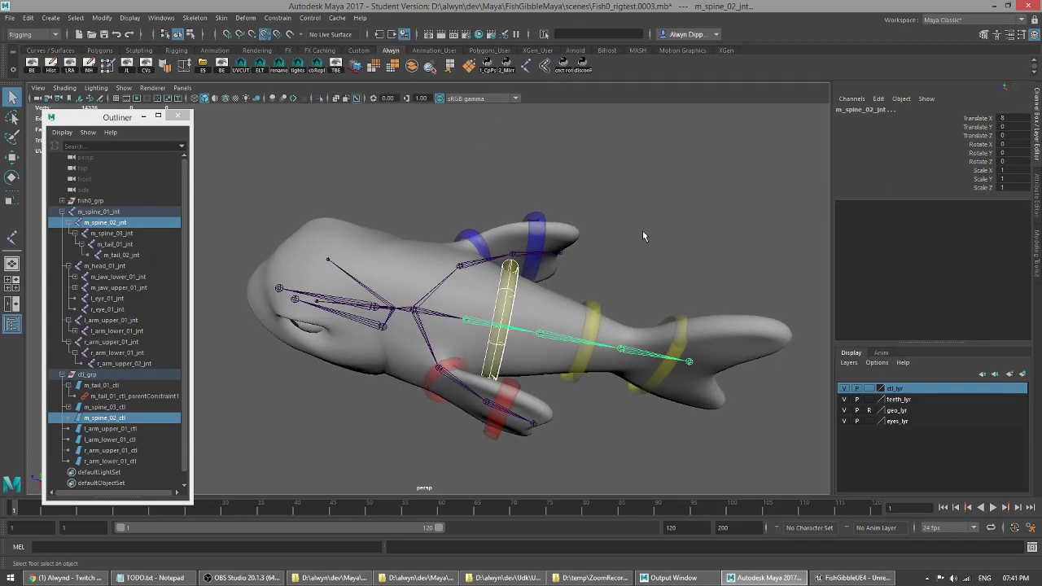
# - Test m_spine_02_ctl by rotating it in two directions, and undo both rotations
pyautogui.click(498, 279)
pyautogui.press('e')
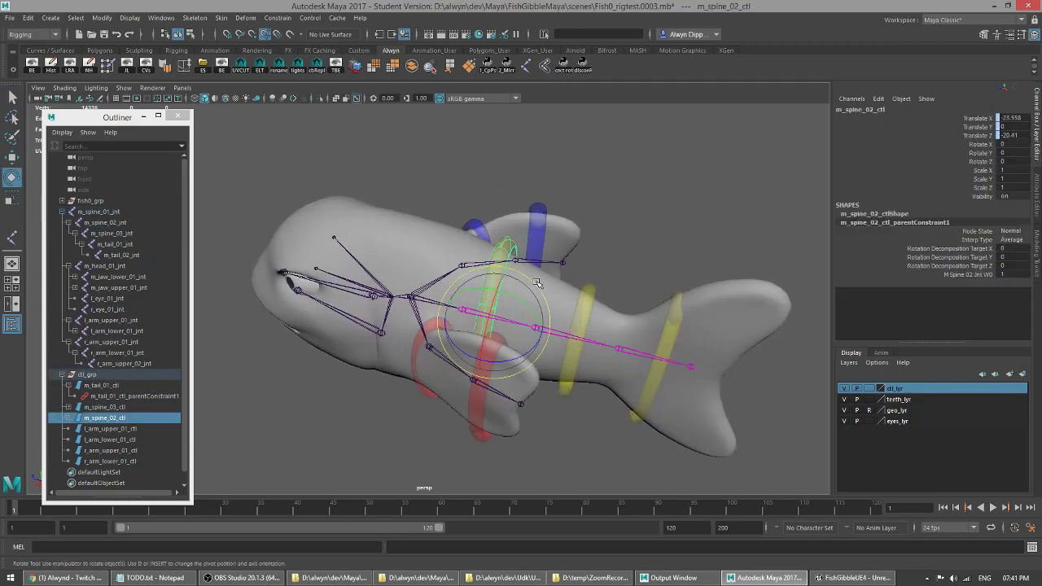
pyautogui.moveTo(526, 297); pyautogui.dragTo(516, 284)
pyautogui.keyDown('alt'); pyautogui.moveTo(465, 262); pyautogui.dragTo(437, 194); pyautogui.keyUp('alt')
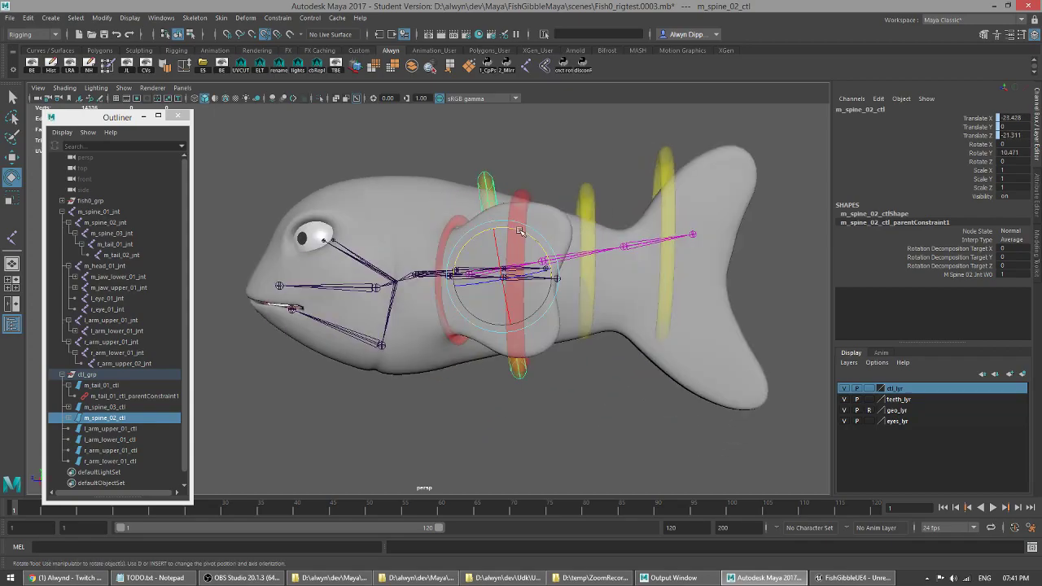
pyautogui.moveTo(524, 232); pyautogui.dragTo(607, 252)
pyautogui.hotkey('ctrl', 'z')
pyautogui.hotkey('ctrl', 'z')
pyautogui.click(599, 283)
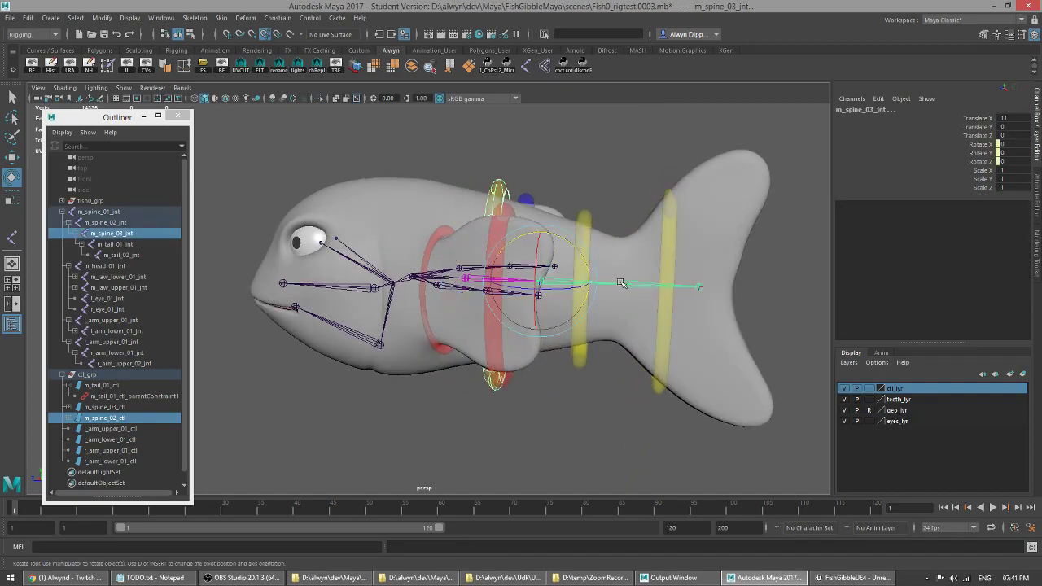
pyautogui.keyDown('shift'); pyautogui.click(624, 284); pyautogui.keyUp('shift')
pyautogui.moveTo(653, 244); pyautogui.dragTo(630, 231)
pyautogui.hotkey('ctrl', 'z')
pyautogui.click(559, 238)
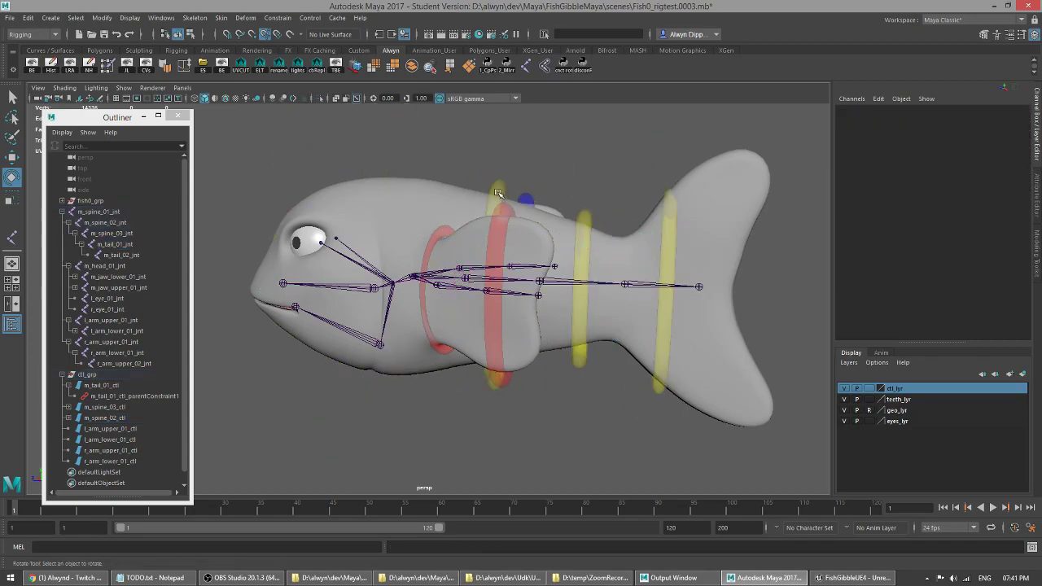
# - Test m_spine_02_ctl, m_spine_03_ctl and m_tail_01_ctl by rotating them together, and undo each rotation
pyautogui.click(498, 193)
pyautogui.keyDown('shift'); pyautogui.click(584, 221); pyautogui.keyUp('shift')
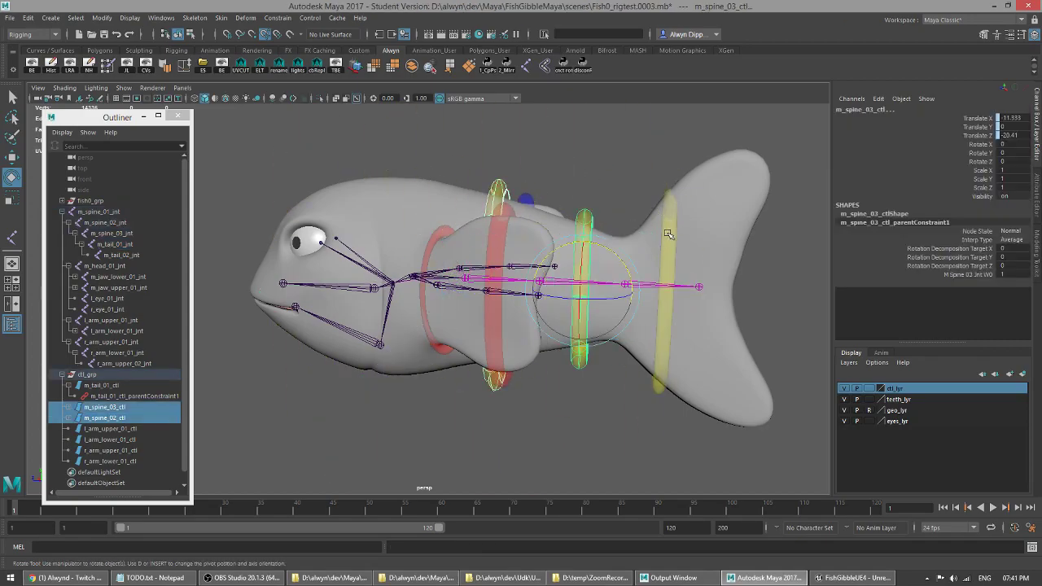
pyautogui.keyDown('shift'); pyautogui.click(666, 235); pyautogui.keyUp('shift')
pyautogui.moveTo(652, 248)
pyautogui.mouseDown()
pyautogui.moveTo(631, 254)
pyautogui.moveTo(679, 244)
pyautogui.moveTo(626, 258)
pyautogui.moveTo(676, 256)
pyautogui.moveTo(656, 249)
pyautogui.mouseUp()
pyautogui.hotkey('ctrl', 'z')
pyautogui.keyDown('alt'); pyautogui.moveTo(390, 218); pyautogui.dragTo(473, 306); pyautogui.keyUp('alt')
pyautogui.moveTo(638, 187)
pyautogui.mouseDown()
pyautogui.moveTo(642, 171)
pyautogui.moveTo(612, 193)
pyautogui.moveTo(635, 182)
pyautogui.mouseUp()
pyautogui.hotkey('ctrl', 'z')
# - Connect l_arm_upper_01_ctl to l_arm_upper_01_jnt and l_arm_lower_01_ctl to l_arm_lower_01_jnt with the connect rotation script
pyautogui.keyDown('alt'); pyautogui.moveTo(476, 284); pyautogui.dragTo(506, 219); pyautogui.keyUp('alt')
pyautogui.press('q')
pyautogui.keyDown('alt'); pyautogui.moveTo(429, 295); pyautogui.dragTo(423, 225); pyautogui.keyUp('alt')
pyautogui.click(476, 270)
pyautogui.keyDown('shift'); pyautogui.click(495, 283); pyautogui.keyUp('shift')
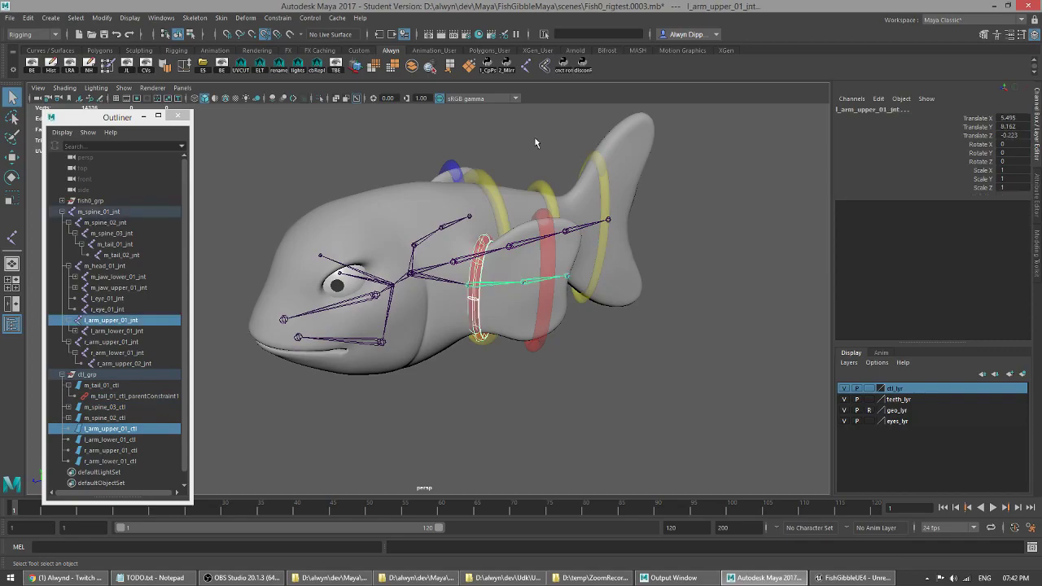
pyautogui.click(537, 284)
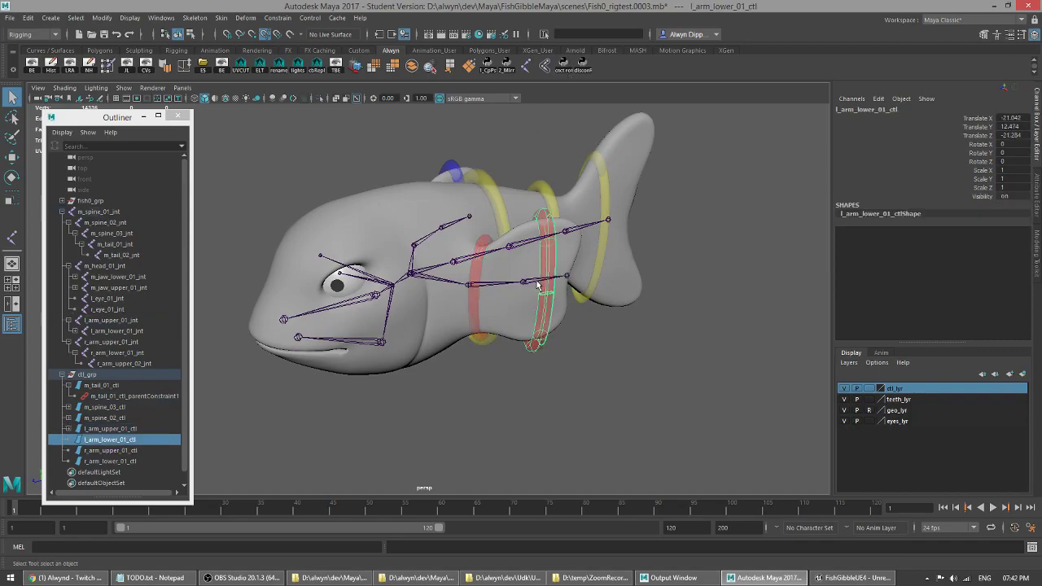
pyautogui.keyDown('shift'); pyautogui.click(533, 284); pyautogui.keyUp('shift')
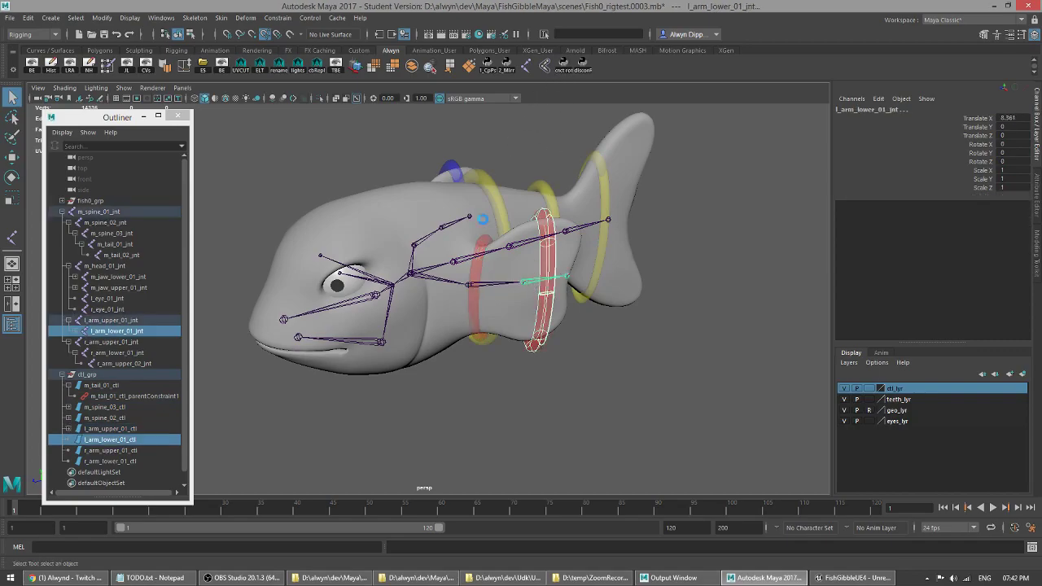
# - Test l_arm_upper_01_ctl and l_arm_lower_01_ctl by rotating them together in several directions, and undo each rotation
pyautogui.keyDown('alt'); pyautogui.moveTo(533, 284); pyautogui.dragTo(479, 276); pyautogui.keyUp('alt')
pyautogui.click(479, 275)
pyautogui.keyDown('shift'); pyautogui.click(555, 255); pyautogui.keyUp('shift')
pyautogui.press('e')
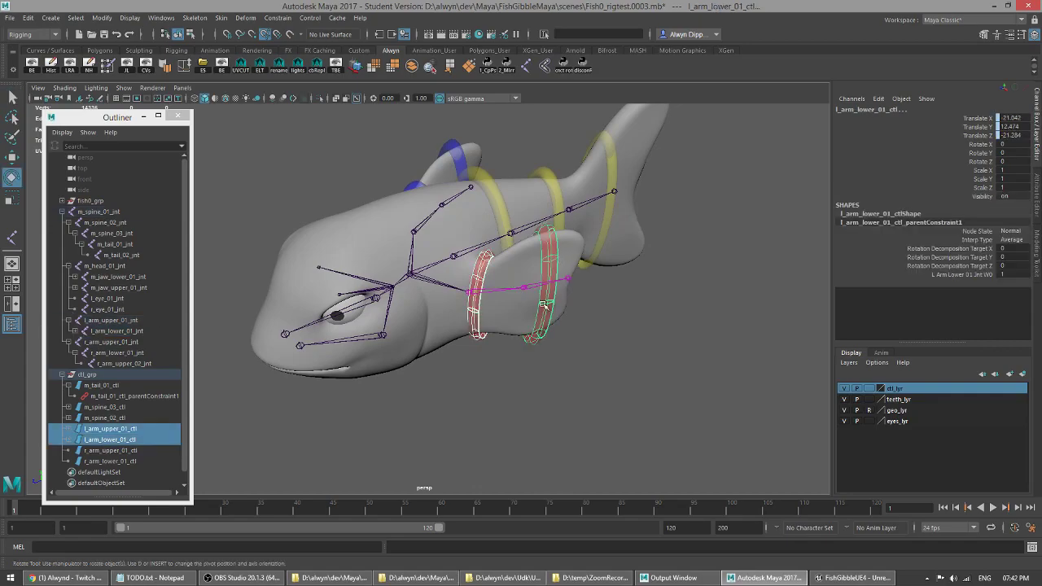
pyautogui.moveTo(551, 327); pyautogui.dragTo(563, 312)
pyautogui.hotkey('ctrl', 'z')
pyautogui.keyDown('alt'); pyautogui.moveTo(463, 343); pyautogui.dragTo(445, 261); pyautogui.keyUp('alt')
pyautogui.moveTo(547, 223); pyautogui.dragTo(560, 245)
pyautogui.hotkey('ctrl', 'z')
pyautogui.keyDown('alt'); pyautogui.moveTo(388, 220); pyautogui.dragTo(440, 279); pyautogui.keyUp('alt')
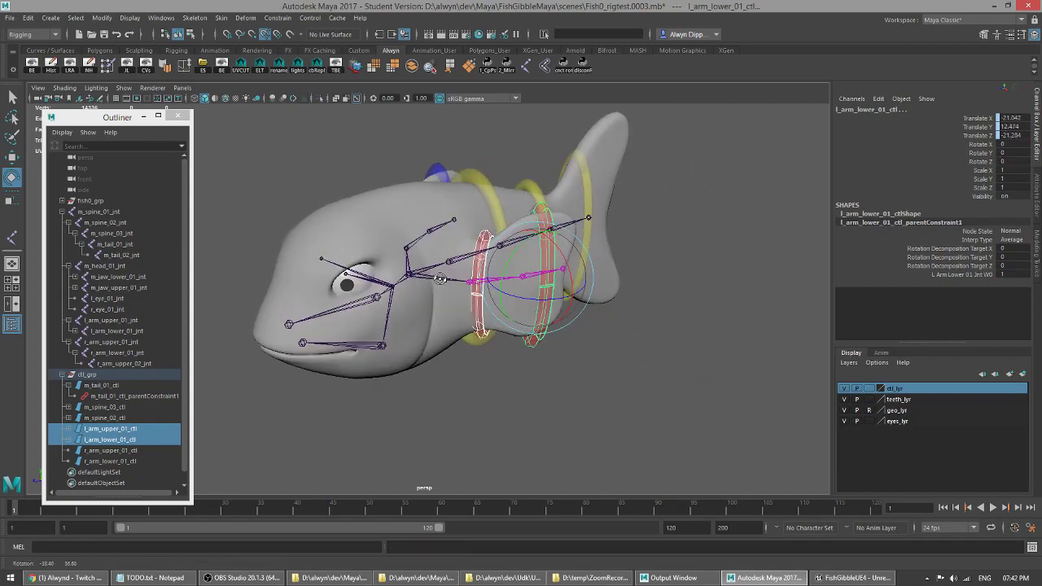
pyautogui.moveTo(537, 249); pyautogui.dragTo(363, 291)
pyautogui.hotkey('ctrl', 'z')
# - Connect r_arm_upper_01_ctl to r_arm_upper_01_jnt and r_arm_lower_01_ctl to r_arm_lower_01_jnt with the connect rotation script
pyautogui.press('q')
pyautogui.click(334, 269)
pyautogui.keyDown('shift'); pyautogui.click(298, 294); pyautogui.keyUp('shift')
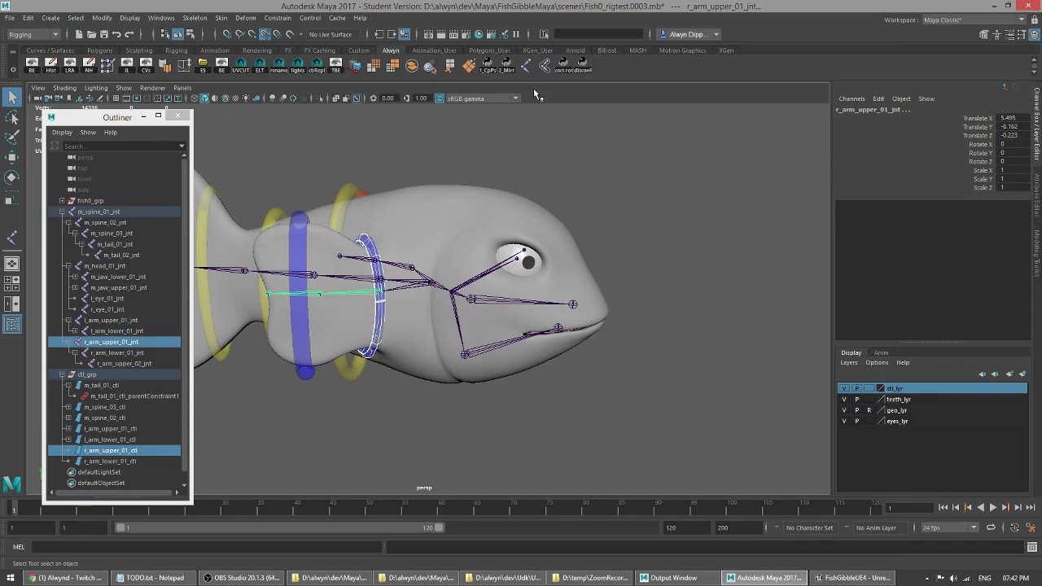
pyautogui.click(303, 279)
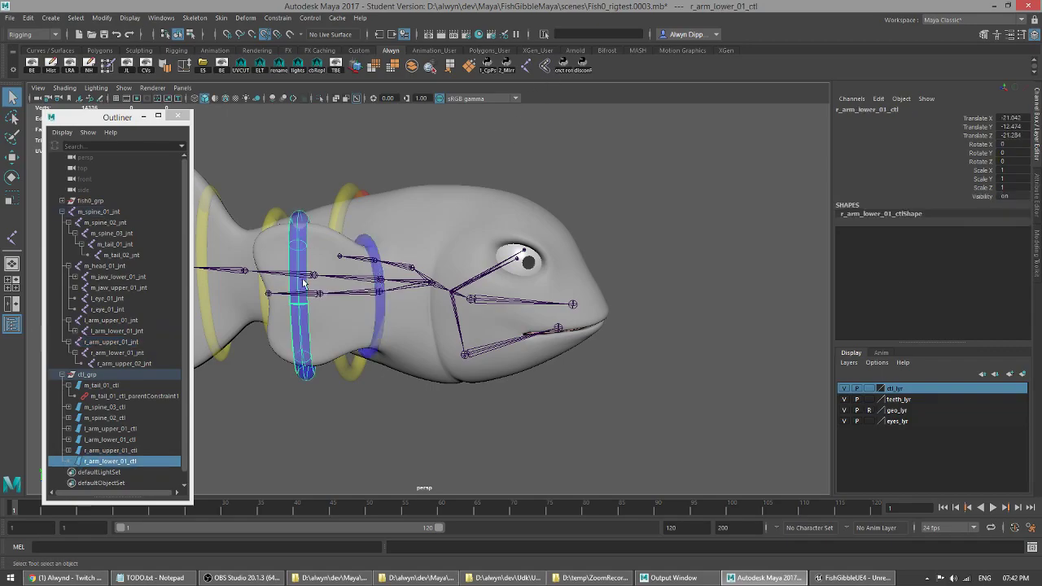
pyautogui.keyDown('shift'); pyautogui.click(319, 295); pyautogui.keyUp('shift')
pyautogui.click(557, 73)
pyautogui.keyDown('alt'); pyautogui.moveTo(521, 171); pyautogui.dragTo(526, 228); pyautogui.keyUp('alt')
# - Test r_arm_upper_01_ctl and r_arm_lower_01_ctl by rotating them together, and undo both rotations
pyautogui.click(345, 277)
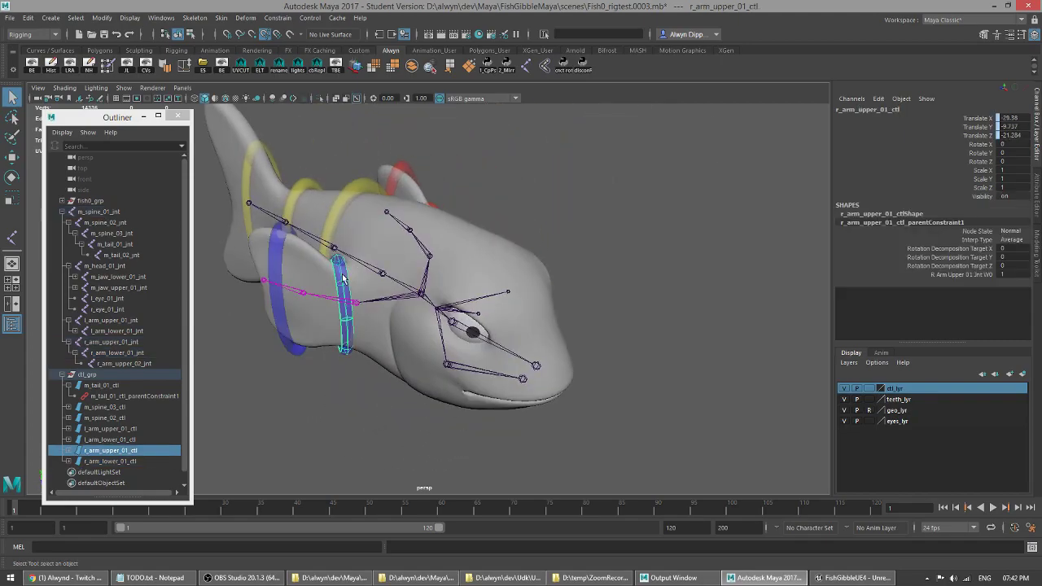
pyautogui.keyDown('shift'); pyautogui.click(276, 248); pyautogui.keyUp('shift')
pyautogui.press('e')
pyautogui.moveTo(279, 323); pyautogui.dragTo(492, 275)
pyautogui.hotkey('ctrl', 'z')
pyautogui.moveTo(328, 246); pyautogui.dragTo(391, 285)
pyautogui.hotkey('ctrl', 'z')
pyautogui.press('q')
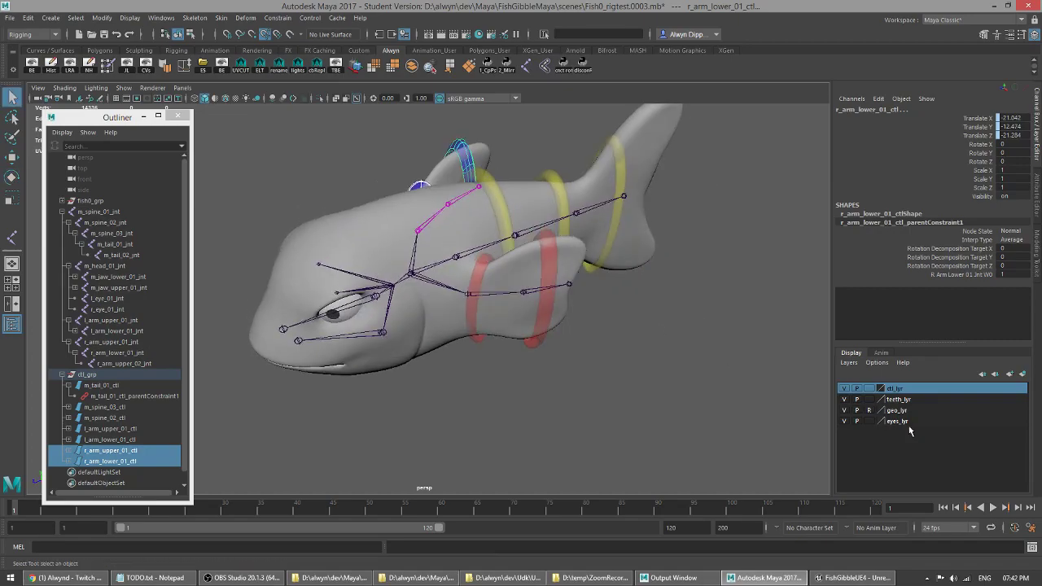
# - Create a display layer containing m_spine_01_jnt and name it skeleton_grp
pyautogui.keyDown('alt'); pyautogui.moveTo(720, 319); pyautogui.dragTo(564, 195); pyautogui.keyUp('alt')
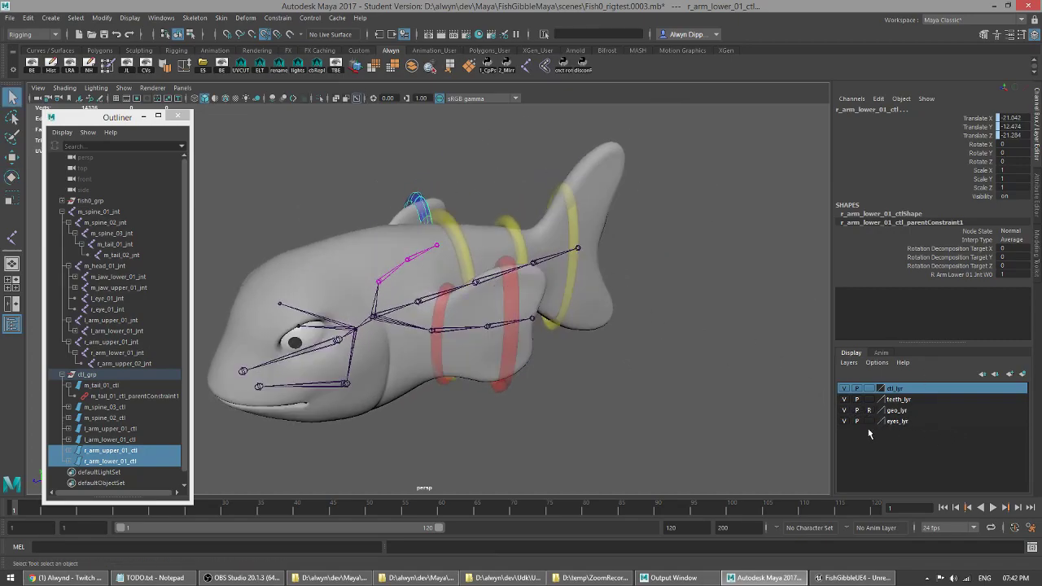
pyautogui.click(115, 212)
pyautogui.click(1022, 374)
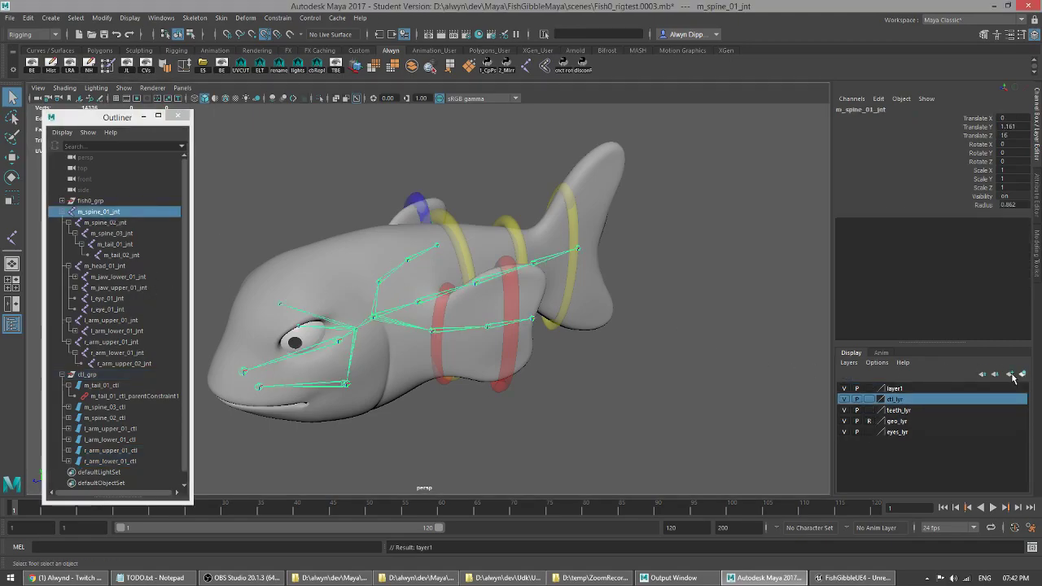
pyautogui.doubleClick(924, 388)
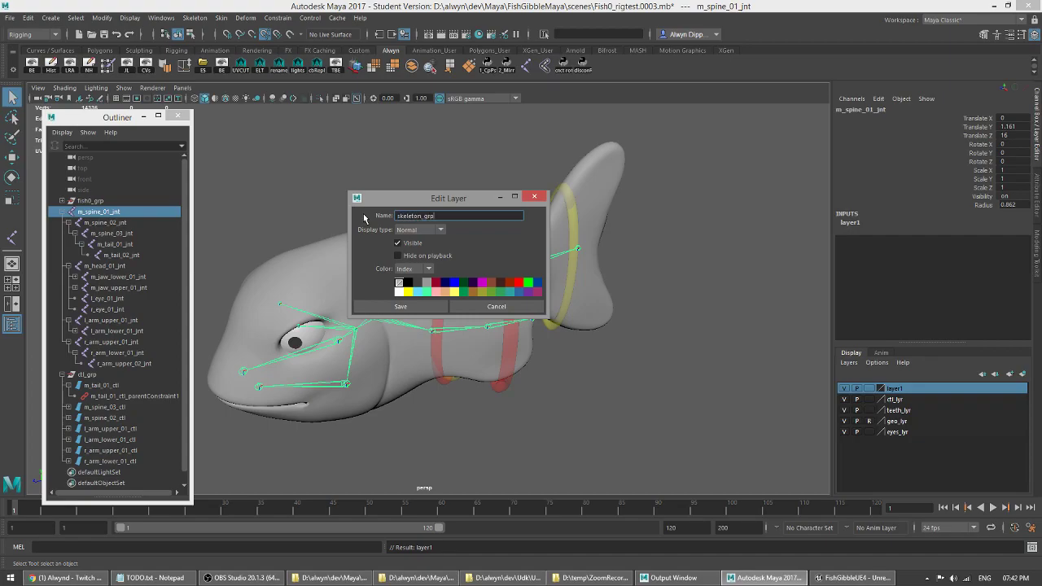
pyautogui.click(401, 306)
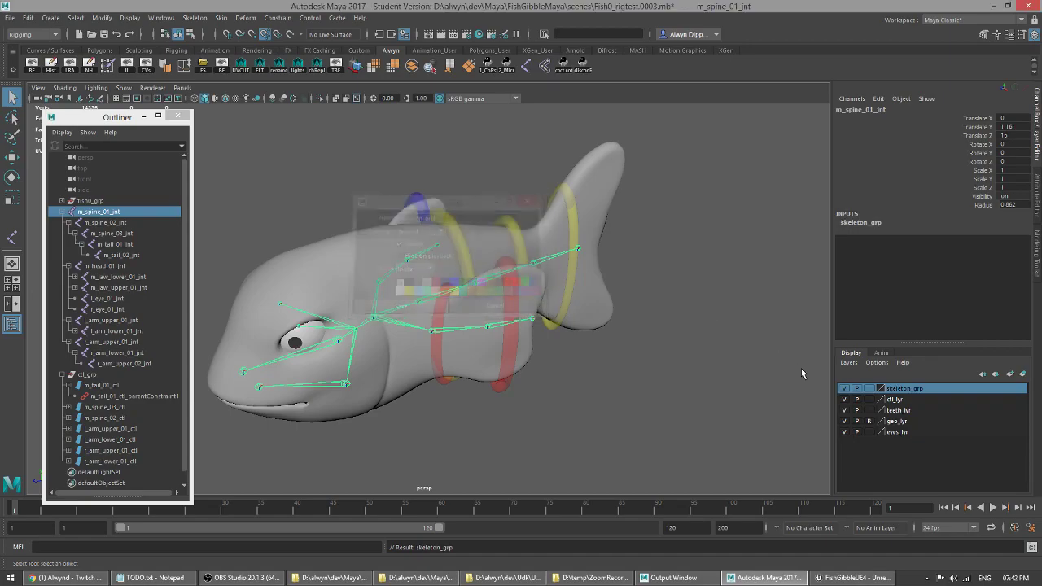
# - Hide the skeleton_grp layer to inspect the fish with only its ring controls, and show the layer again
pyautogui.click(844, 389)
pyautogui.click(645, 361)
pyautogui.moveTo(370, 297)
pyautogui.keyDown('alt'); pyautogui.mouseDown()
pyautogui.moveTo(301, 259)
pyautogui.moveTo(379, 321)
pyautogui.moveTo(394, 310)
pyautogui.moveTo(326, 308)
pyautogui.moveTo(458, 342)
pyautogui.moveTo(378, 312)
pyautogui.moveTo(425, 298)
pyautogui.moveTo(428, 327)
pyautogui.moveTo(422, 316)
pyautogui.mouseUp(); pyautogui.keyUp('alt')
pyautogui.press('6')
pyautogui.press('5')
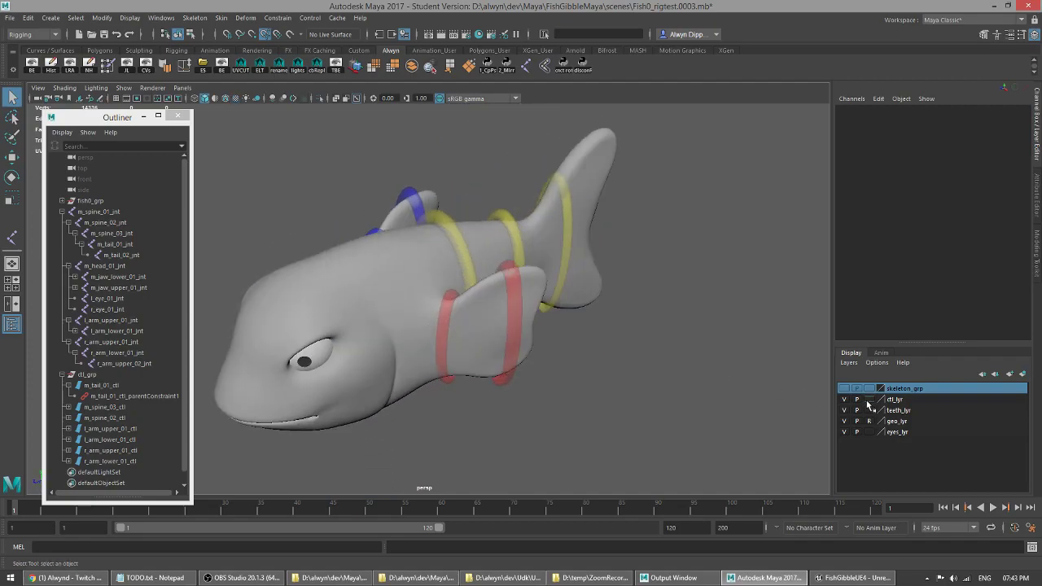
pyautogui.click(844, 389)
pyautogui.keyDown('alt'); pyautogui.moveTo(486, 378); pyautogui.dragTo(534, 378); pyautogui.keyUp('alt')
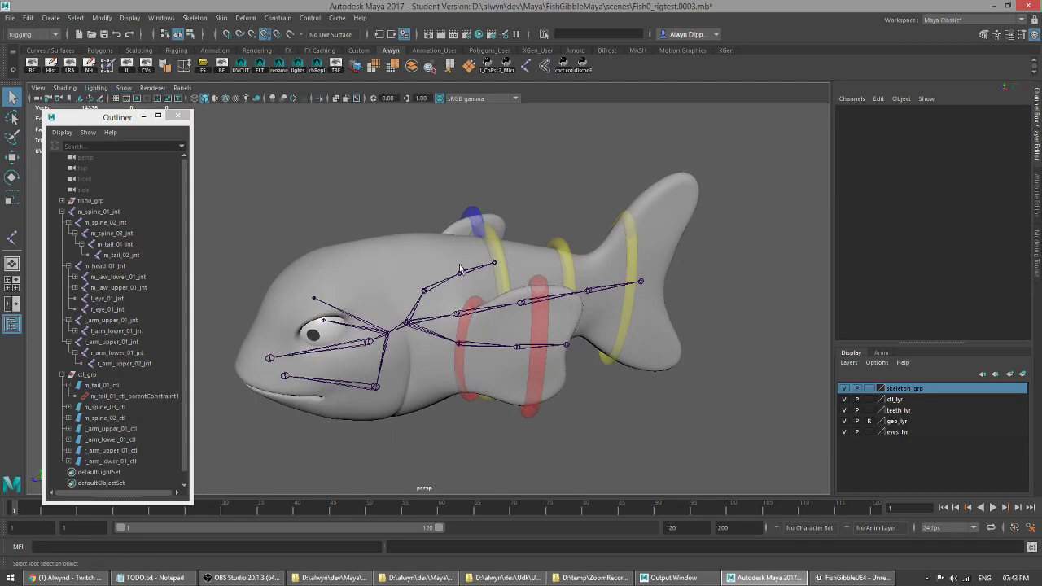
# - Save the scene and collapse the controls' constraint listings under ctl_grp in the Outliner
pyautogui.hotkey('ctrl', 's')
pyautogui.press('Return')
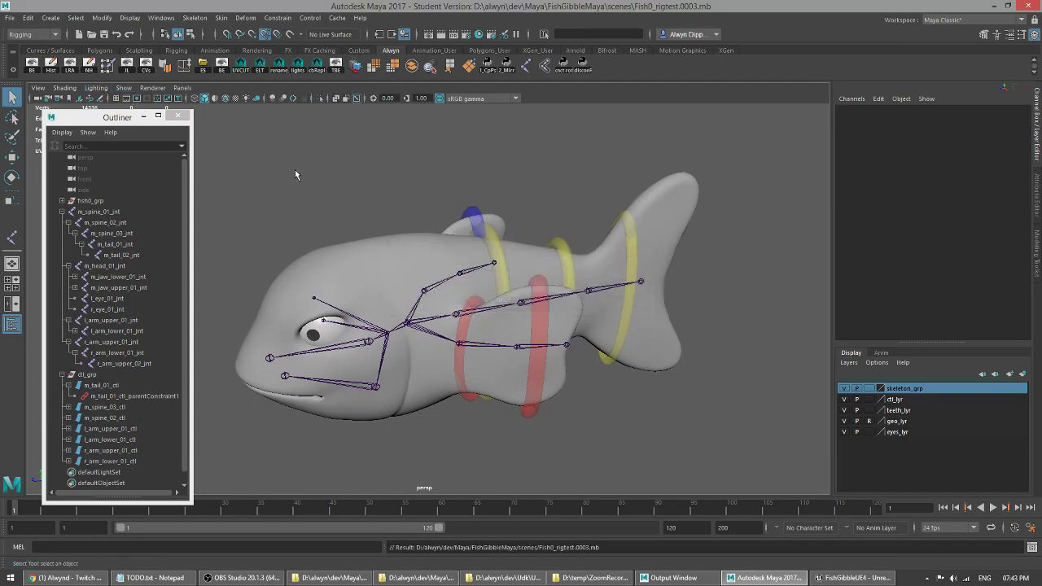
pyautogui.keyDown('alt'); pyautogui.moveTo(379, 328); pyautogui.dragTo(411, 316); pyautogui.keyUp('alt')
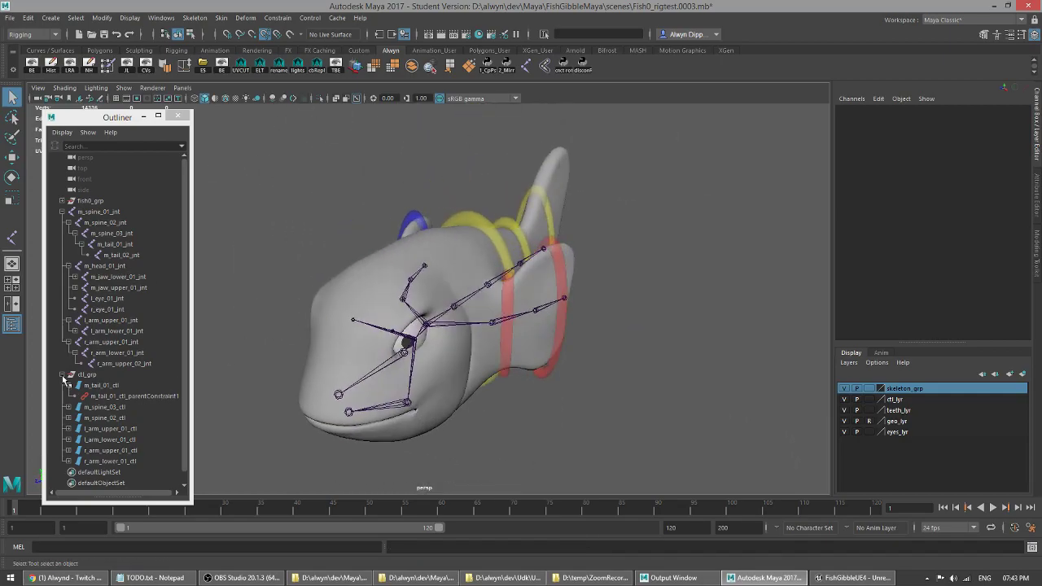
pyautogui.click(62, 375)
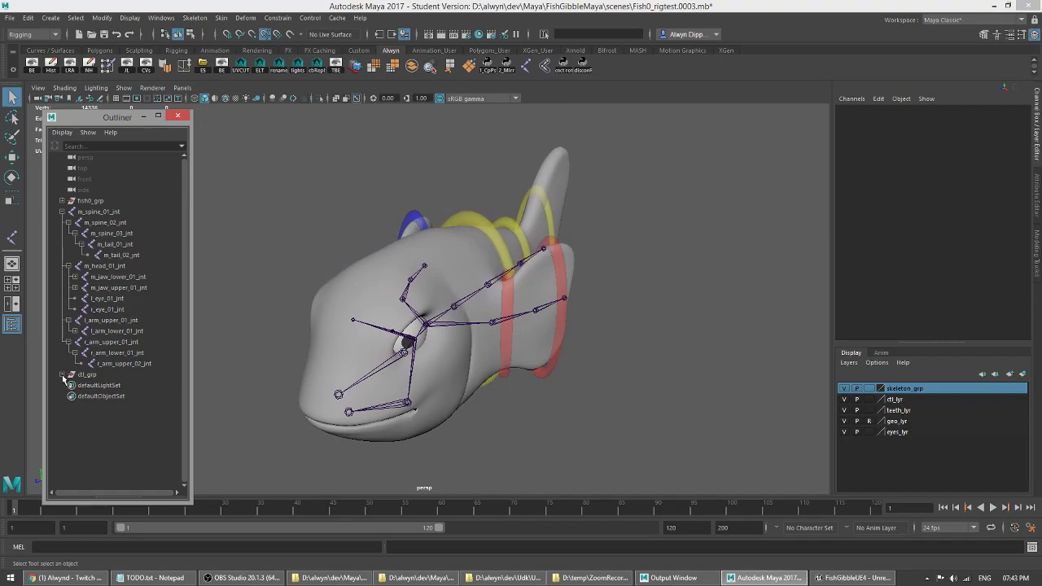
pyautogui.click(62, 375)
pyautogui.scroll(-2, 108, 376)
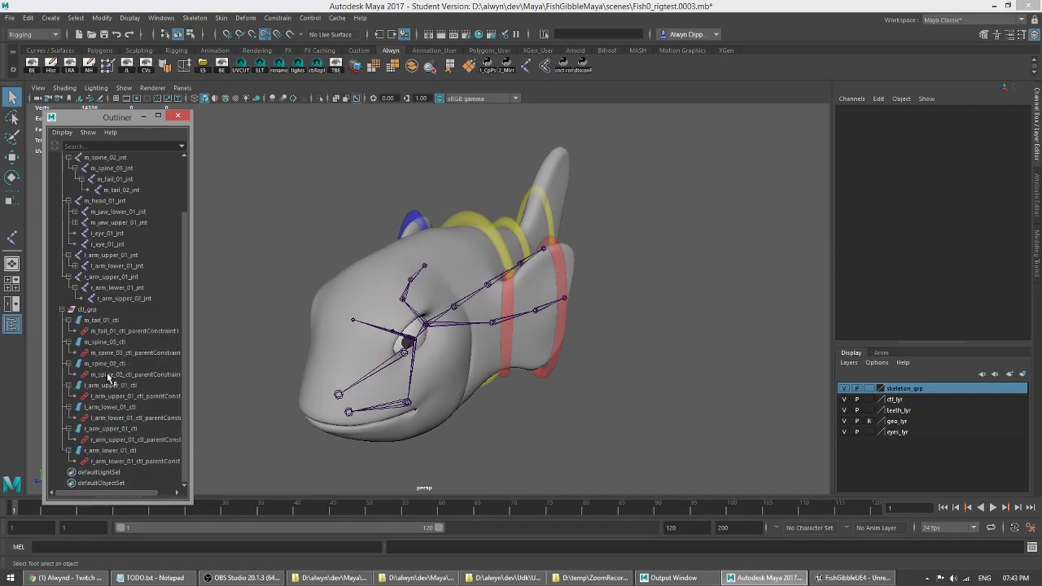
pyautogui.click(62, 310)
pyautogui.click(63, 376)
pyautogui.keyDown('alt'); pyautogui.moveTo(424, 284); pyautogui.dragTo(261, 360); pyautogui.keyUp('alt')
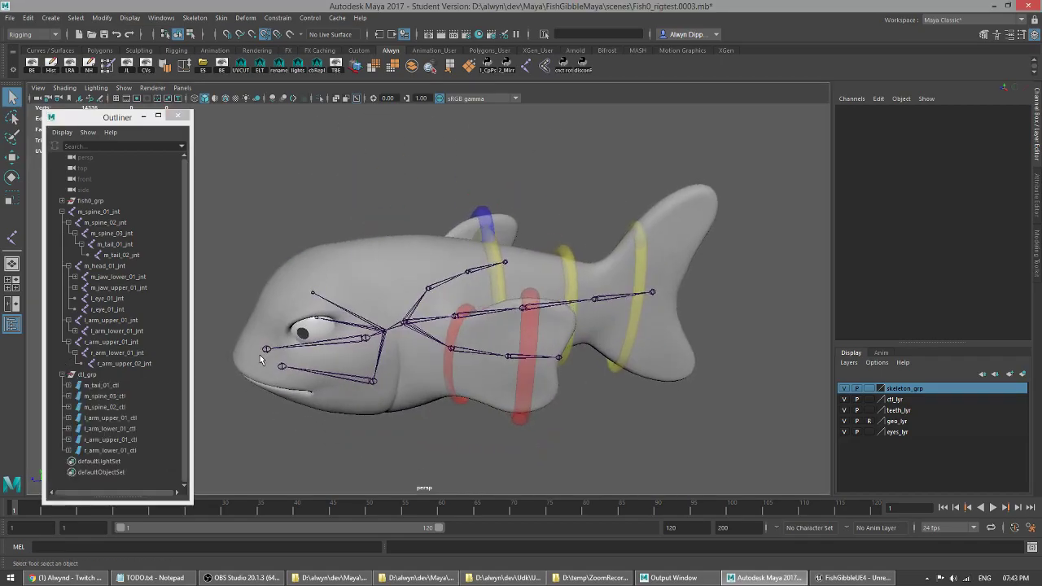
# - Duplicate m_spine_02_ctl and delete the parent constraint from the duplicate
pyautogui.click(503, 263)
pyautogui.keyDown('alt'); pyautogui.moveTo(502, 263); pyautogui.dragTo(390, 306); pyautogui.keyUp('alt')
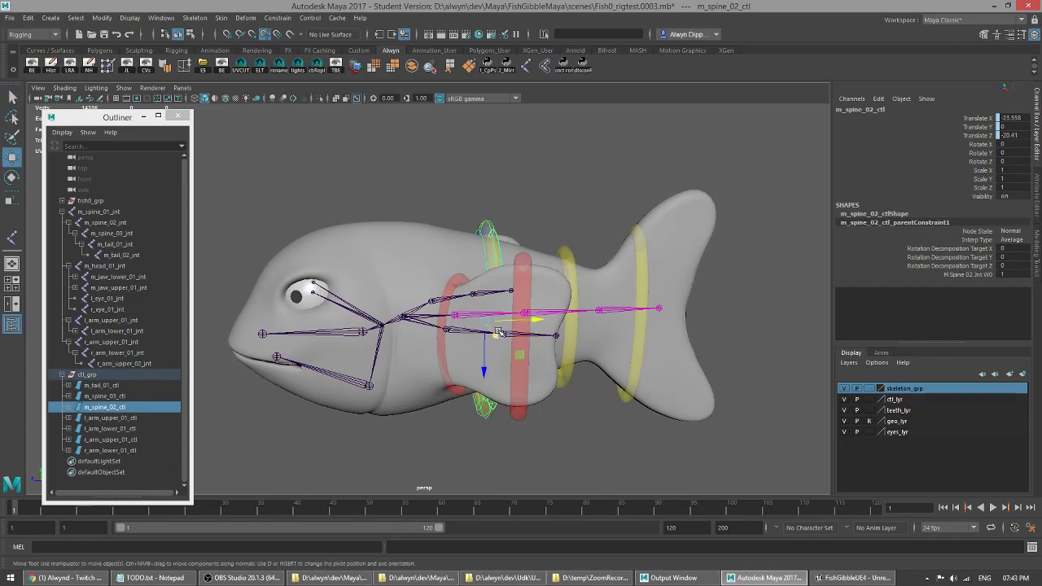
pyautogui.hotkey('ctrl', 'd')
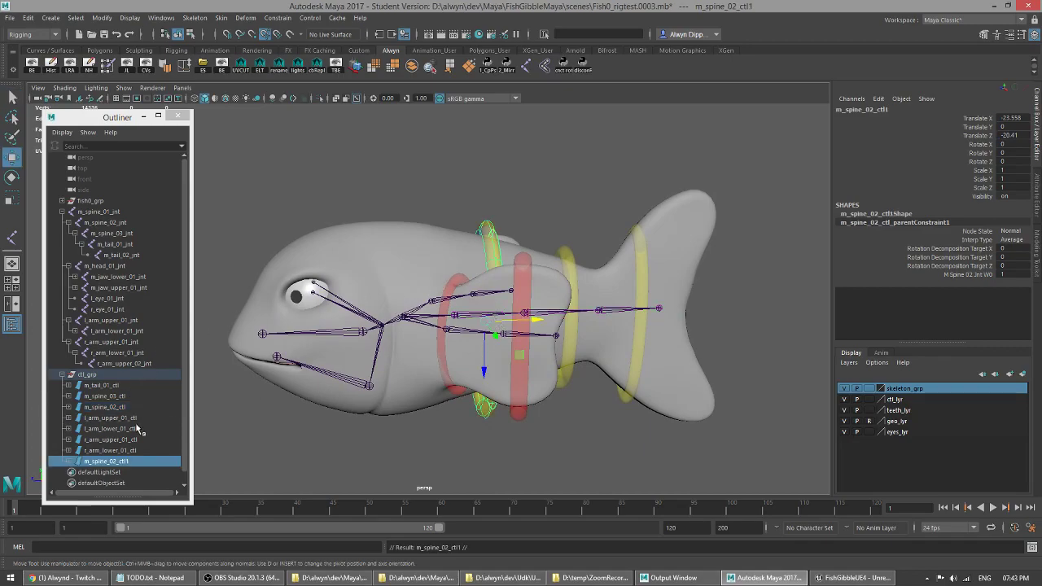
pyautogui.click(70, 462)
pyautogui.click(119, 472)
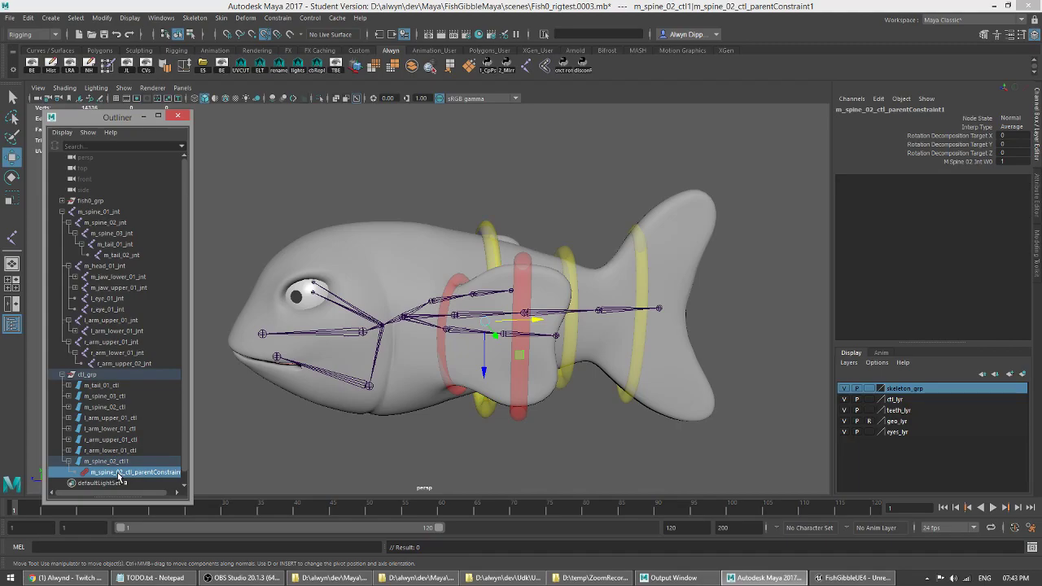
pyautogui.press('Delete')
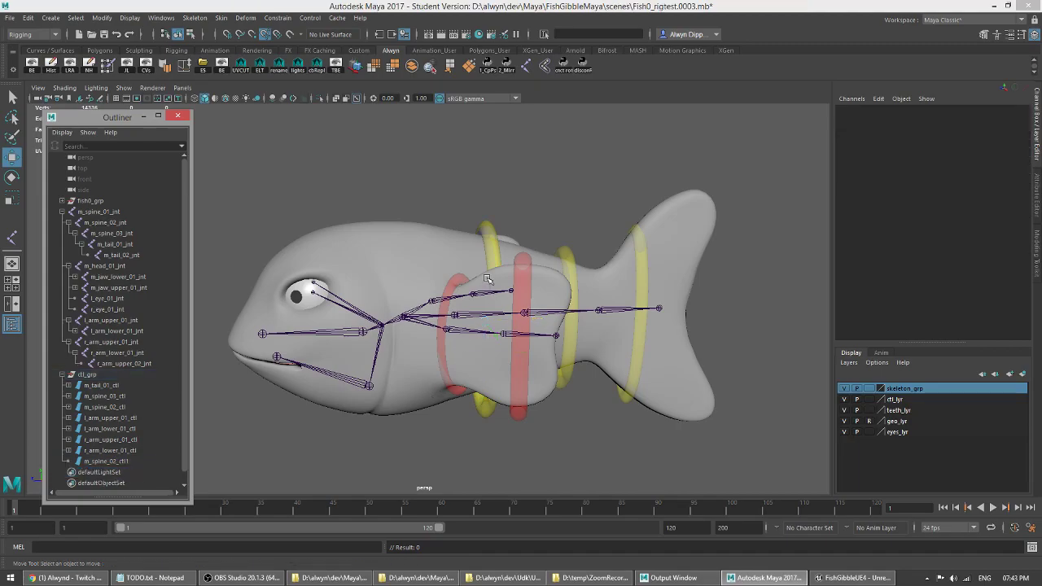
# - Test the duplicated spine ring by rotating it freely, and undo the rotations
pyautogui.click(114, 460)
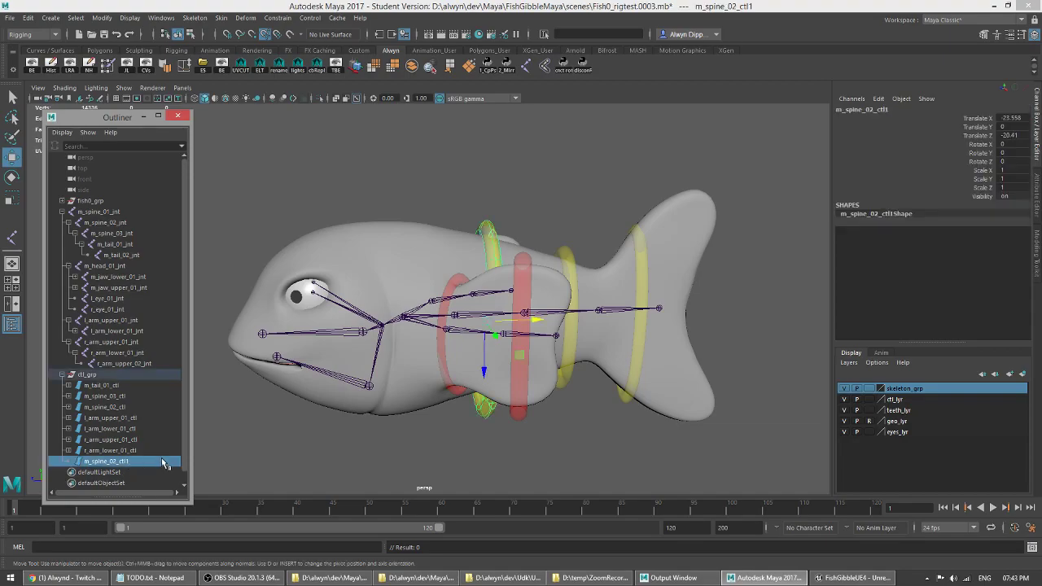
pyautogui.press('e')
pyautogui.moveTo(504, 343); pyautogui.dragTo(458, 355)
pyautogui.hotkey('ctrl', 'z')
pyautogui.hotkey('ctrl', 'z')
pyautogui.moveTo(122, 375); pyautogui.dragTo(371, 355)
pyautogui.hotkey('ctrl', 'z')
# - Move the duplicated ring forward along X to the head, at a Translate X of about -41.66
pyautogui.press('w')
pyautogui.moveTo(530, 339); pyautogui.dragTo(276, 367)
pyautogui.moveTo(430, 324); pyautogui.dragTo(420, 325)
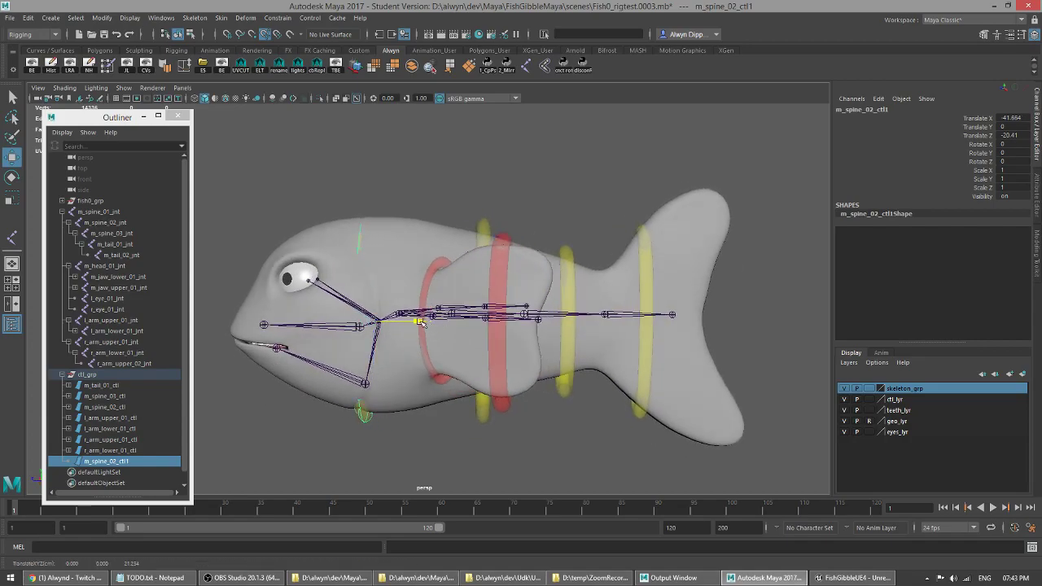
# - Scale the duplicated ring around the head to about 1.35 in X, 1.26 in Y and 1.09 in Z
pyautogui.press('r')
pyautogui.keyDown('alt'); pyautogui.moveTo(363, 368); pyautogui.dragTo(327, 323); pyautogui.keyUp('alt')
pyautogui.keyDown('alt'); pyautogui.moveTo(315, 379); pyautogui.dragTo(374, 364); pyautogui.keyUp('alt')
pyautogui.moveTo(369, 319)
pyautogui.mouseDown()
pyautogui.moveTo(269, 354)
pyautogui.moveTo(344, 318)
pyautogui.moveTo(641, 334)
pyautogui.moveTo(574, 356)
pyautogui.moveTo(358, 317)
pyautogui.mouseUp()
pyautogui.press('q')
pyautogui.click(644, 338)
# - Raise the head ring slightly to a Translate Z of about -20.93
pyautogui.click(362, 329)
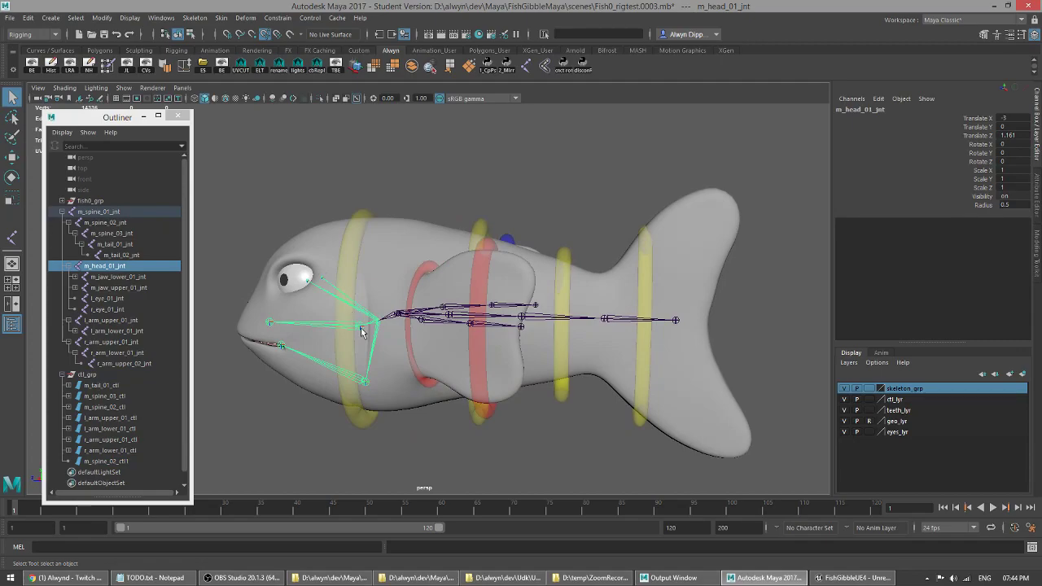
pyautogui.click(361, 234)
pyautogui.press('e')
pyautogui.press('r')
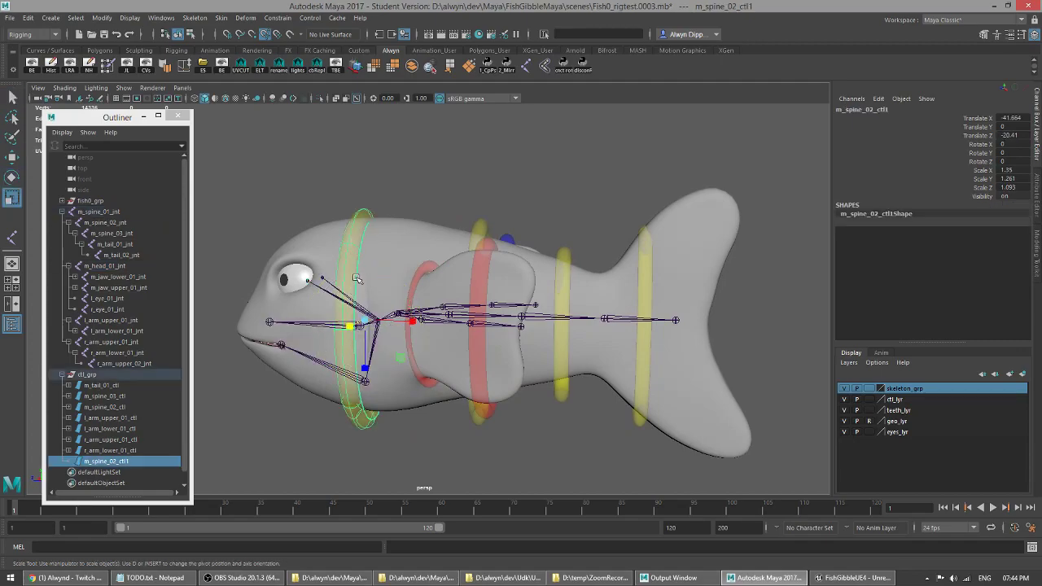
pyautogui.press('w')
pyautogui.moveTo(363, 373); pyautogui.dragTo(364, 371)
pyautogui.keyDown('alt'); pyautogui.moveTo(277, 332); pyautogui.dragTo(300, 320); pyautogui.keyUp('alt')
# - Rename the head ring as m_head_01_ctl, reusing the name of the head joint
pyautogui.press('q')
pyautogui.press('w')
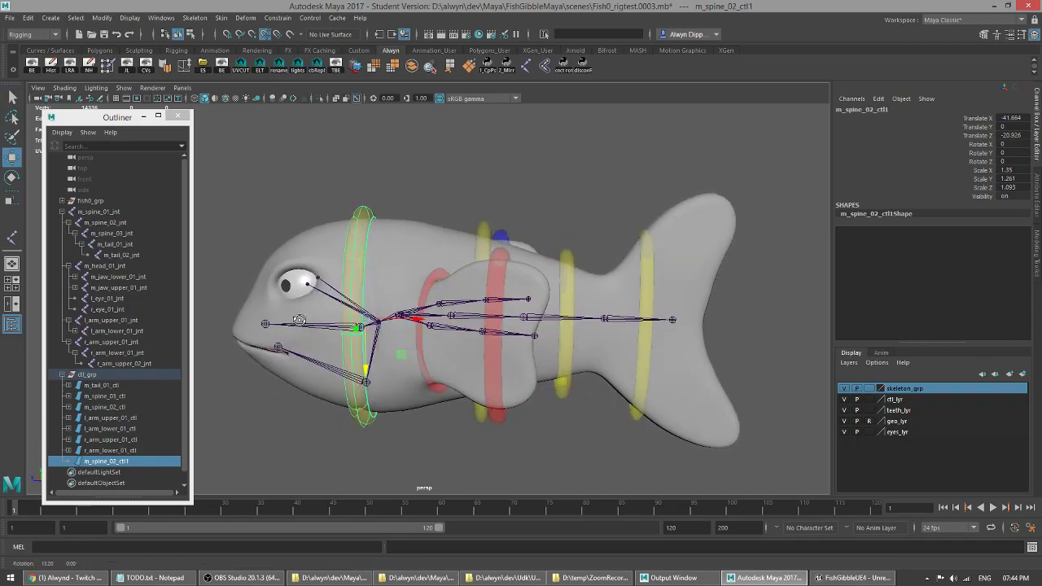
pyautogui.press('q')
pyautogui.click(377, 325)
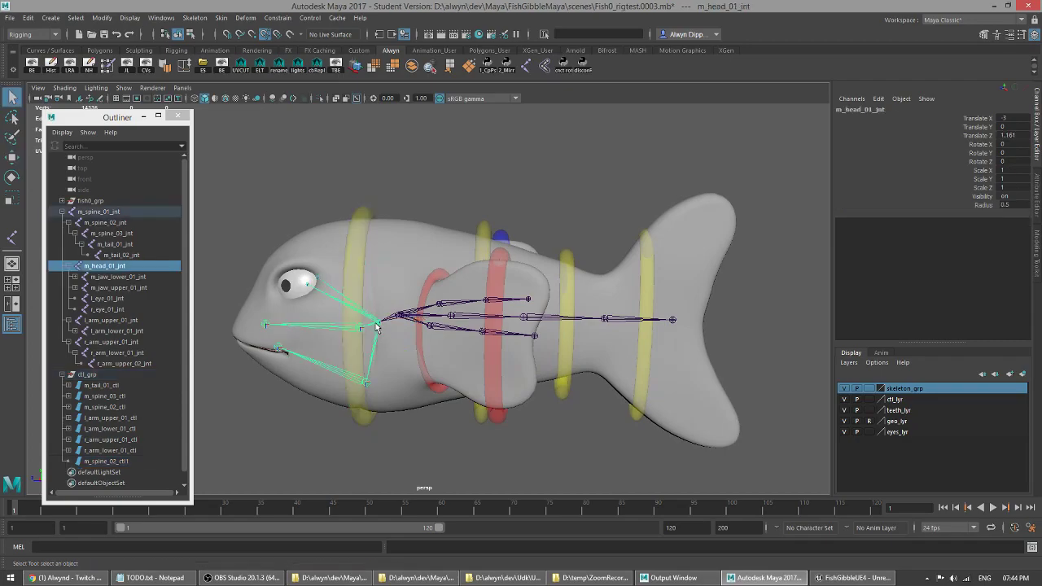
pyautogui.doubleClick(114, 267)
pyautogui.hotkey('ctrl', 'c')
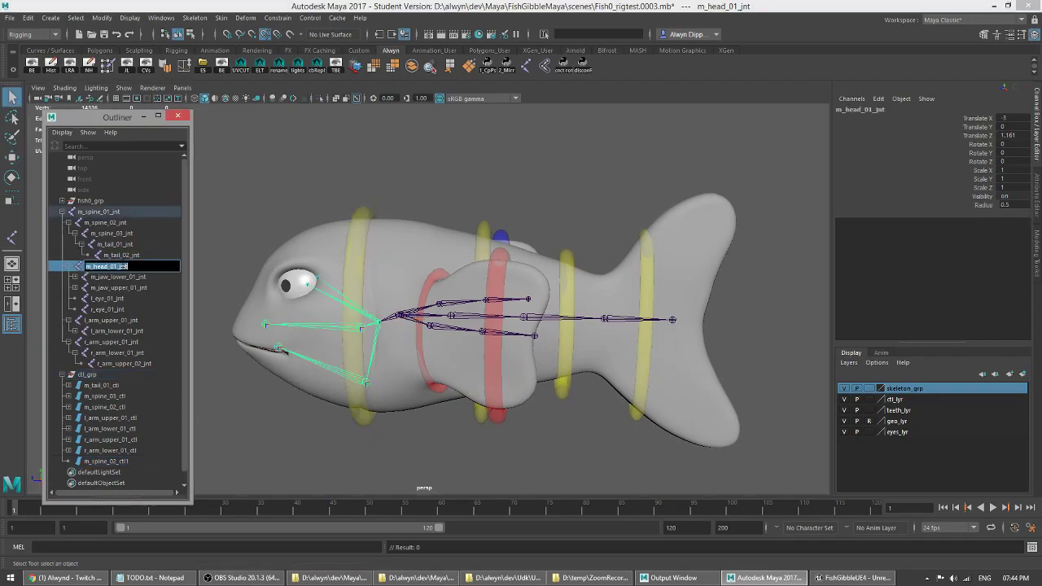
pyautogui.doubleClick(114, 461)
pyautogui.hotkey('ctrl', 'v')
pyautogui.write('ctl')
pyautogui.press('Return')
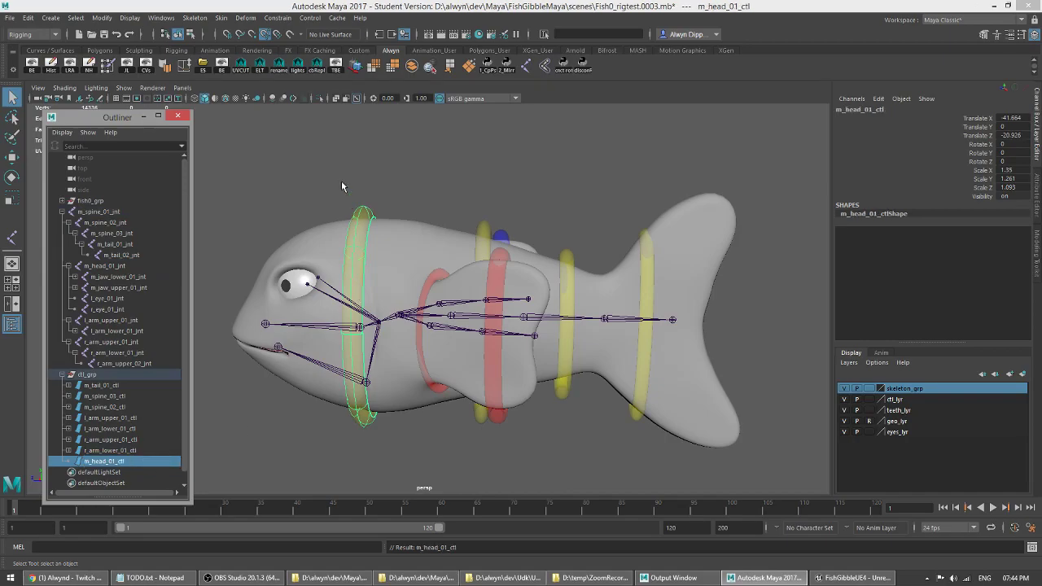
# - Freeze the scale of the head ring m_head_01_ctl so its scale values become 1
pyautogui.press('w')
pyautogui.keyDown('alt'); pyautogui.moveTo(311, 212); pyautogui.dragTo(323, 214); pyautogui.keyUp('alt')
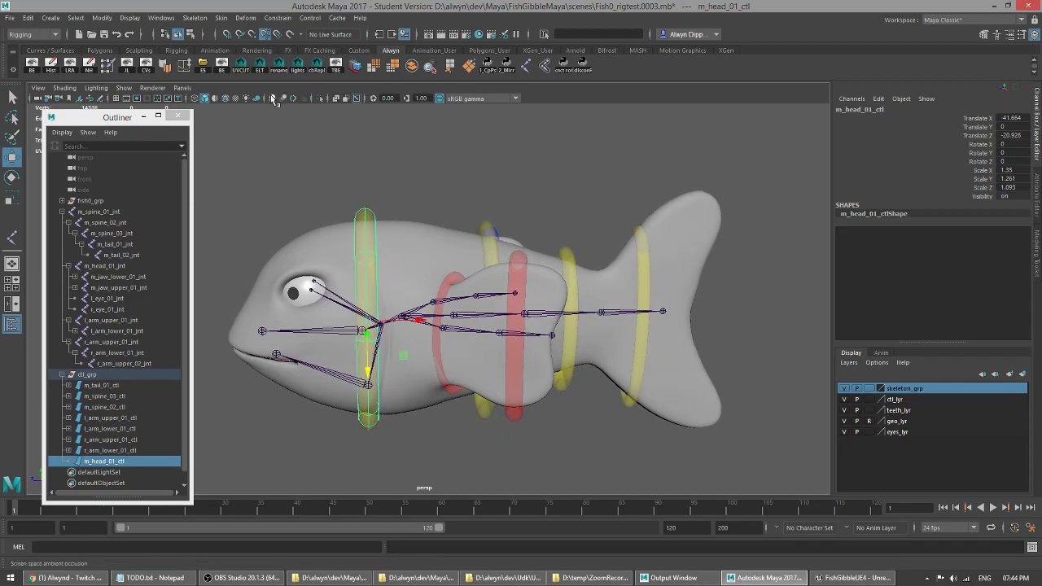
pyautogui.click(161, 17)
pyautogui.moveTo(195, 110)
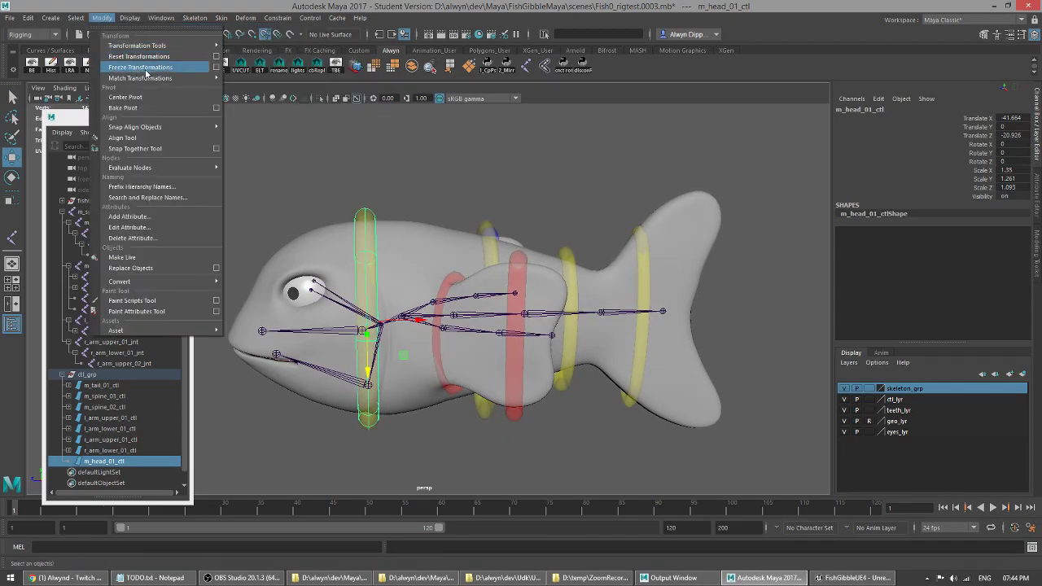
pyautogui.click(151, 71)
pyautogui.keyDown('alt'); pyautogui.moveTo(383, 232); pyautogui.dragTo(388, 261); pyautogui.keyUp('alt')
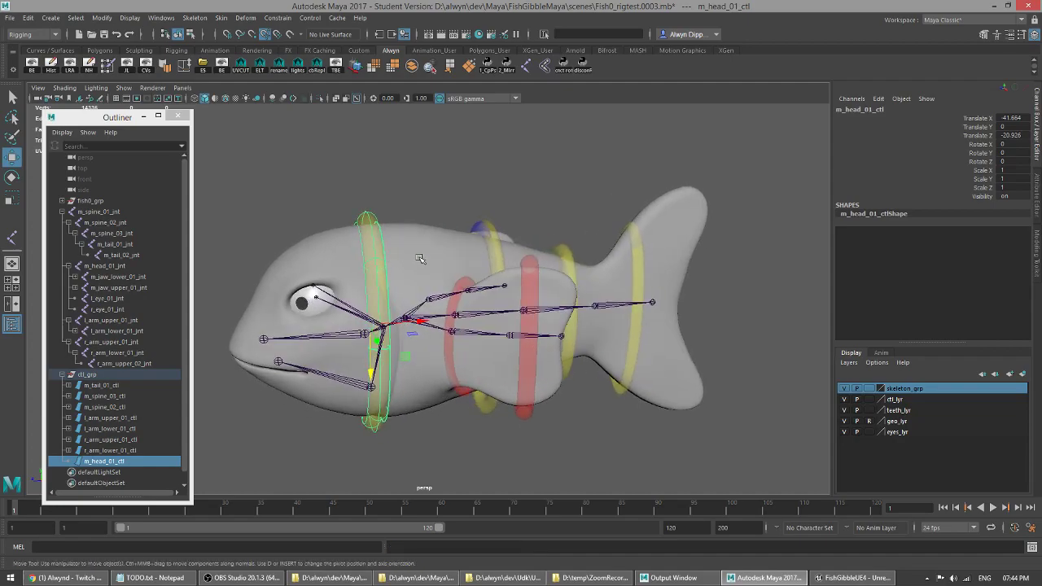
pyautogui.keyDown('alt'); pyautogui.moveTo(352, 365); pyautogui.dragTo(324, 327); pyautogui.keyUp('alt')
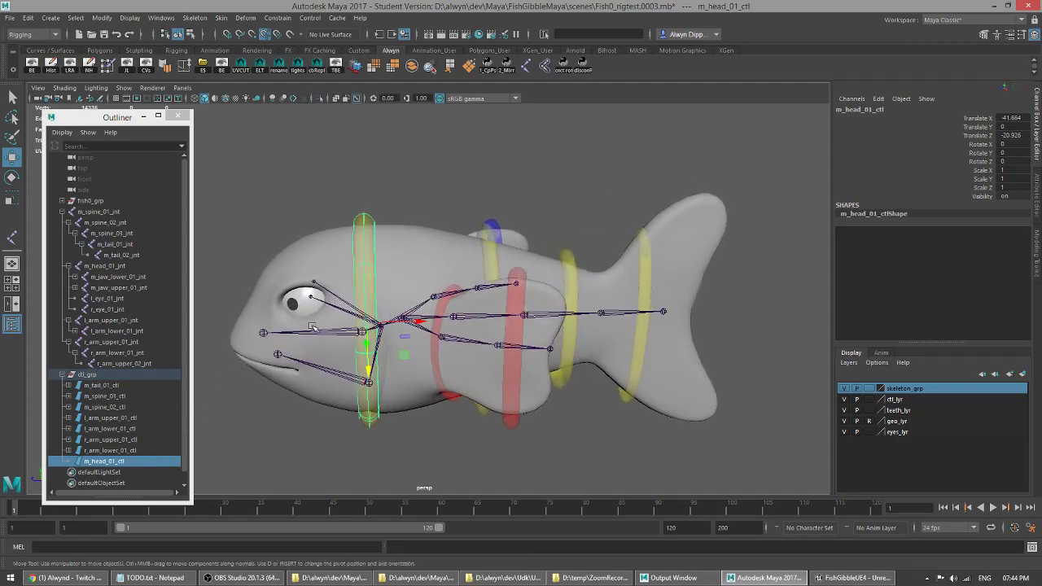
# - Connect m_head_01_ctl to m_head_01_jnt with the connection script, and test the link with a free rotation that is undone
pyautogui.keyDown('ctrl'); pyautogui.click(131, 267); pyautogui.keyUp('ctrl')
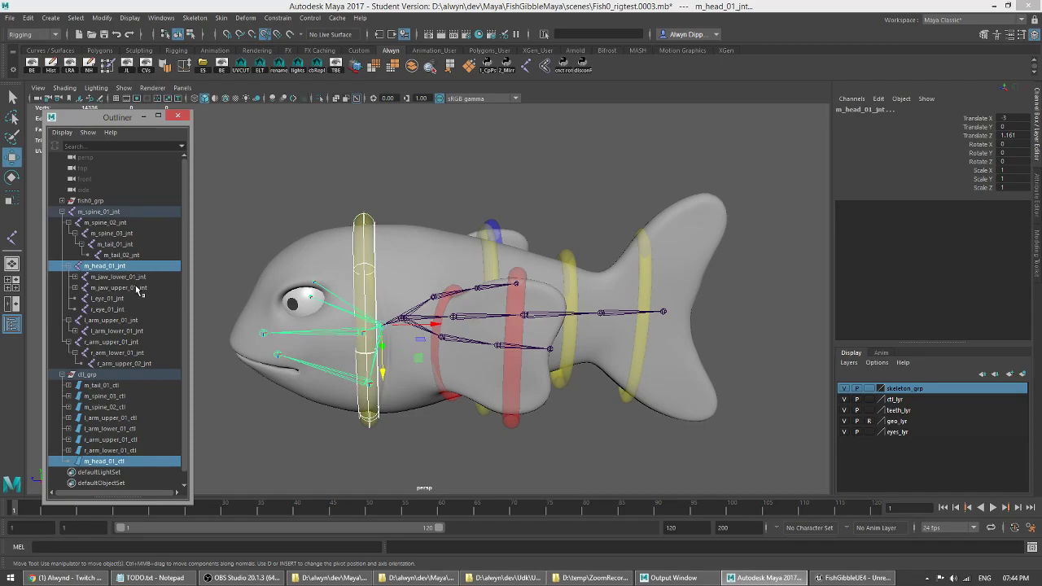
pyautogui.click(563, 65)
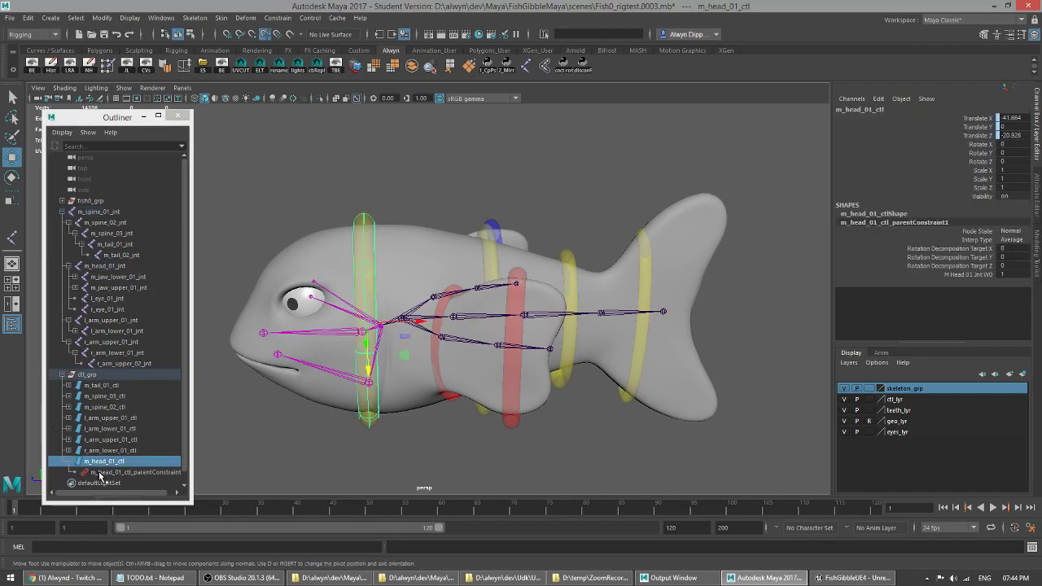
pyautogui.press('e')
pyautogui.moveTo(389, 326); pyautogui.dragTo(414, 327)
pyautogui.hotkey('ctrl', 'z')
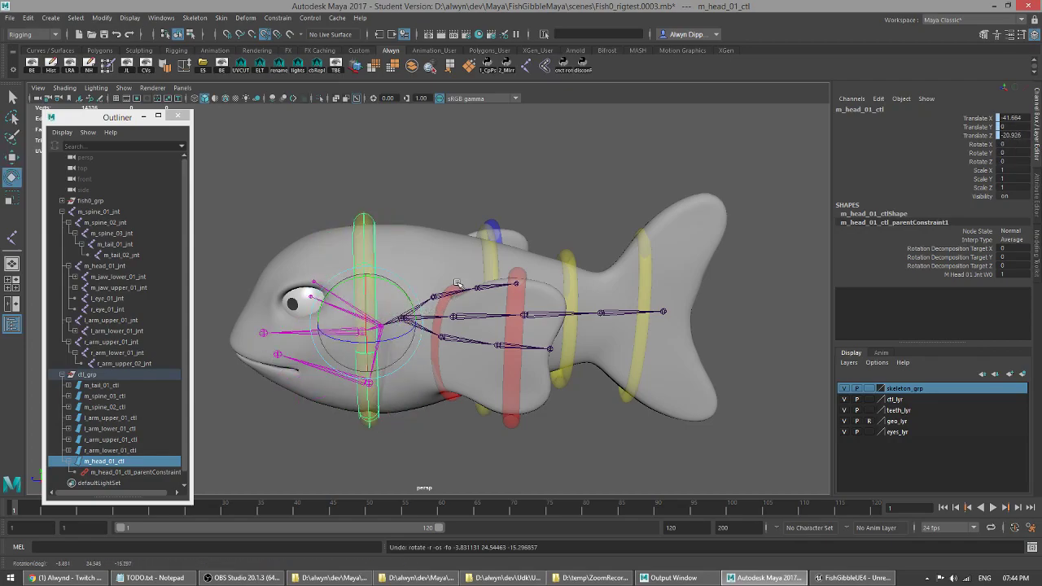
# - Hide the skeleton_grp layer, test the head, spine and tail rings by rotating them together, and undo the rotation
pyautogui.click(844, 388)
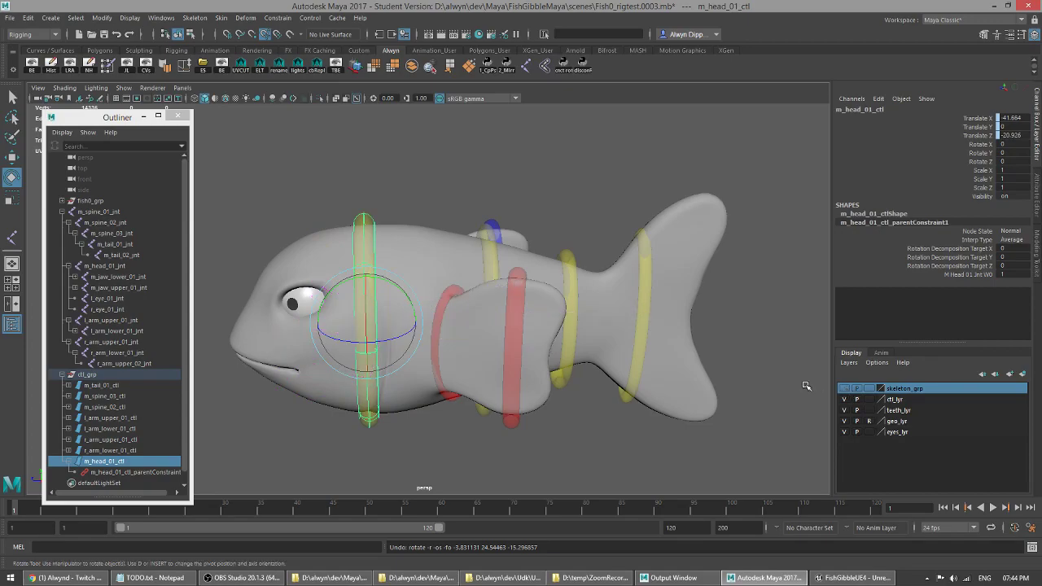
pyautogui.keyDown('alt'); pyautogui.moveTo(482, 314); pyautogui.dragTo(483, 276); pyautogui.keyUp('alt')
pyautogui.press('q')
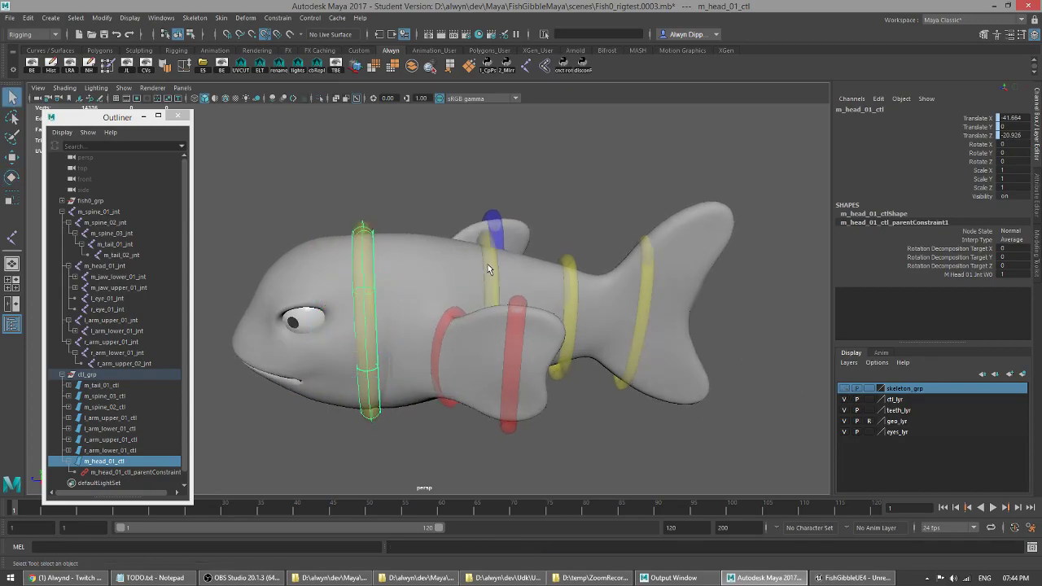
pyautogui.keyDown('shift'); pyautogui.click(489, 264); pyautogui.keyUp('shift')
pyautogui.keyDown('shift'); pyautogui.click(567, 282); pyautogui.keyUp('shift')
pyautogui.keyDown('shift'); pyautogui.click(648, 276); pyautogui.keyUp('shift')
pyautogui.press('e')
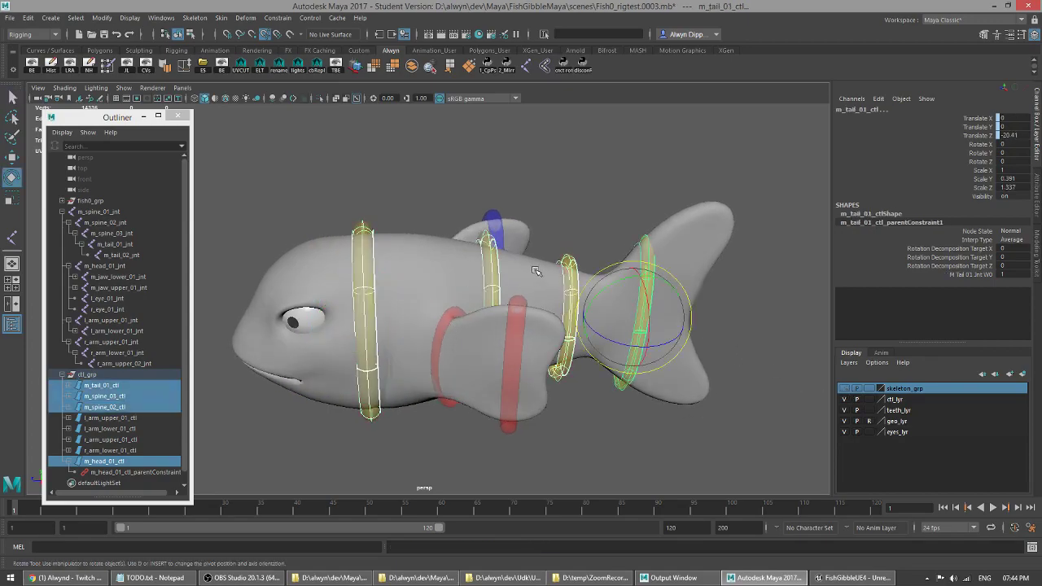
pyautogui.moveTo(627, 279); pyautogui.dragTo(650, 283)
pyautogui.hotkey('ctrl', 'z')
# - Test the head ring on its own by rotating it, and undo the rotation
pyautogui.keyDown('alt'); pyautogui.moveTo(364, 301); pyautogui.dragTo(407, 307); pyautogui.keyUp('alt')
pyautogui.press('q')
pyautogui.click(819, 275)
pyautogui.keyDown('alt'); pyautogui.moveTo(730, 276); pyautogui.dragTo(379, 277); pyautogui.keyUp('alt')
pyautogui.click(379, 258)
pyautogui.press('e')
pyautogui.moveTo(370, 337); pyautogui.dragTo(368, 345)
pyautogui.hotkey('ctrl', 'z')
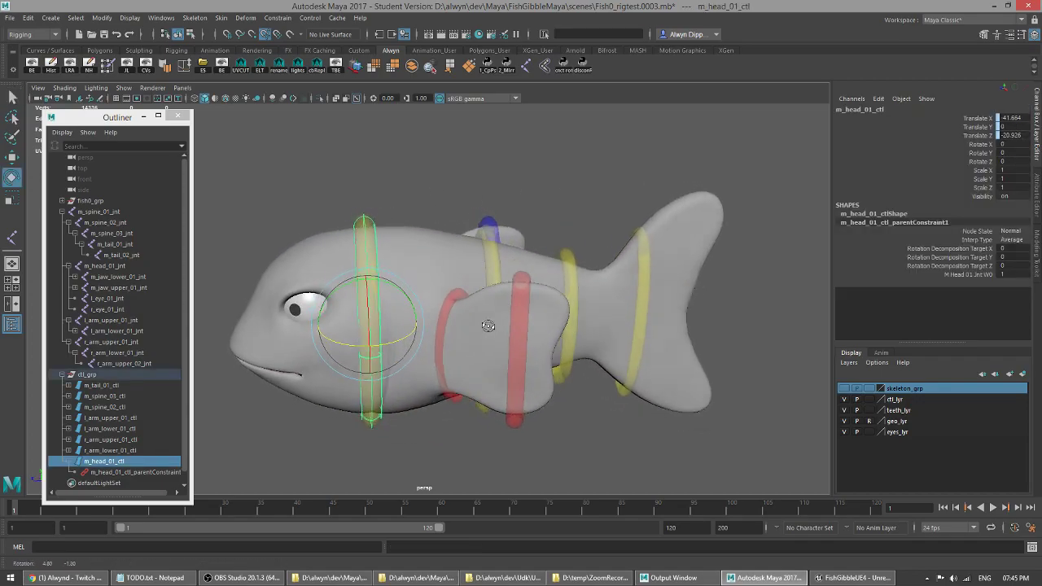
# - Test the head, spine, tail and left fin rings by rotating them, undo the rotations and clear the selection
pyautogui.keyDown('shift'); pyautogui.click(486, 243); pyautogui.keyUp('shift')
pyautogui.keyDown('shift'); pyautogui.click(568, 262); pyautogui.keyUp('shift')
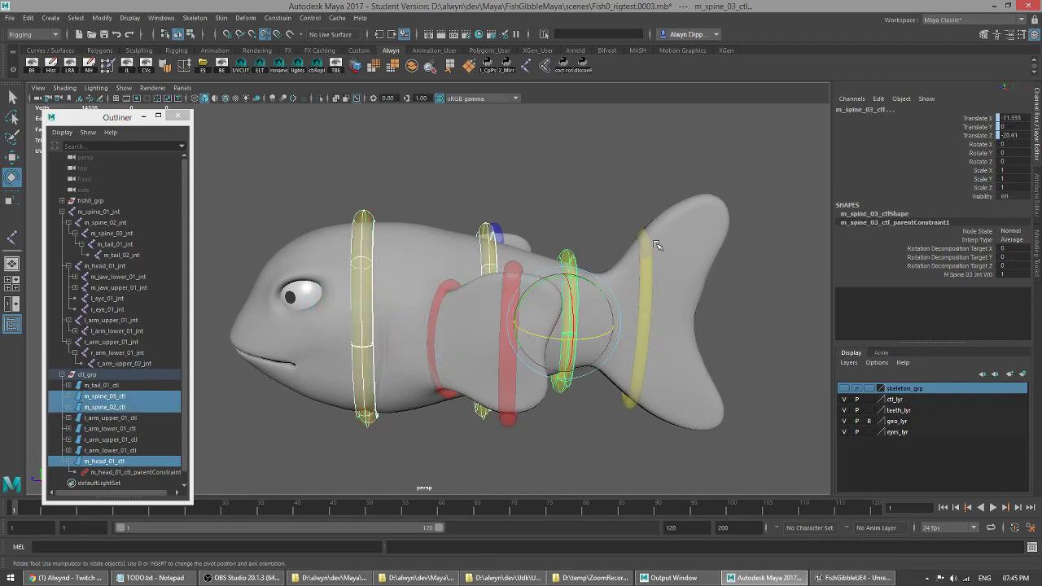
pyautogui.keyDown('shift'); pyautogui.click(647, 246); pyautogui.keyUp('shift')
pyautogui.moveTo(640, 280); pyautogui.dragTo(415, 287)
pyautogui.hotkey('ctrl', 'z')
pyautogui.moveTo(360, 188); pyautogui.dragTo(390, 278)
pyautogui.moveTo(603, 262); pyautogui.dragTo(469, 343)
pyautogui.keyDown('shift'); pyautogui.click(513, 320); pyautogui.keyUp('shift')
pyautogui.hotkey('ctrl', 'z')
pyautogui.keyDown('alt'); pyautogui.moveTo(710, 307); pyautogui.dragTo(578, 350); pyautogui.keyUp('alt')
pyautogui.press('q')
pyautogui.keyDown('alt'); pyautogui.moveTo(431, 225); pyautogui.dragTo(393, 291); pyautogui.keyUp('alt')
pyautogui.click(462, 329)
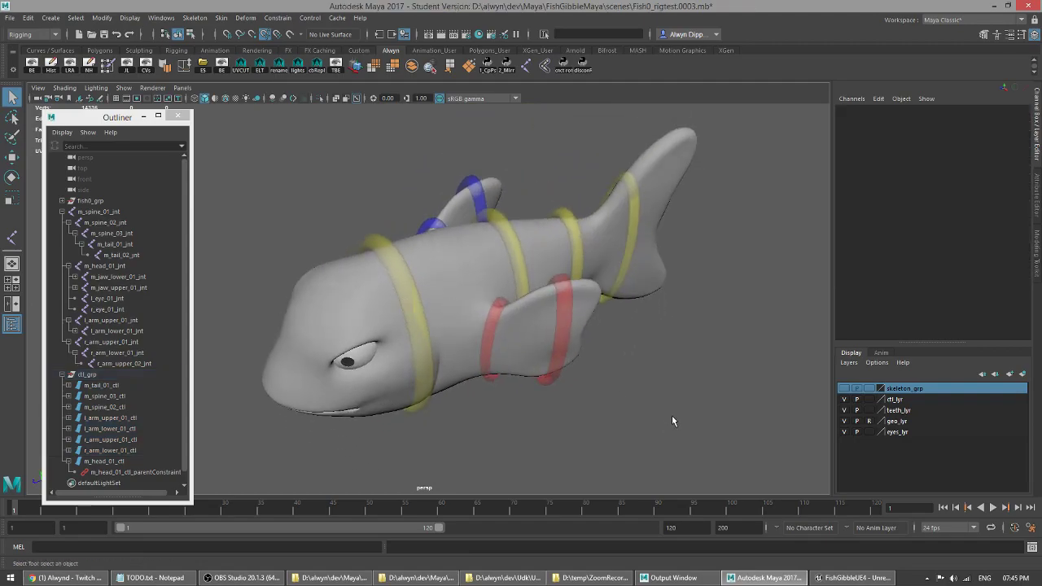
# - Show the skeleton_grp layer again and save the scene
pyautogui.click(844, 389)
pyautogui.keyDown('alt'); pyautogui.moveTo(403, 289); pyautogui.dragTo(575, 295); pyautogui.keyUp('alt')
pyautogui.keyDown('alt'); pyautogui.moveTo(414, 302); pyautogui.dragTo(477, 314); pyautogui.keyUp('alt')
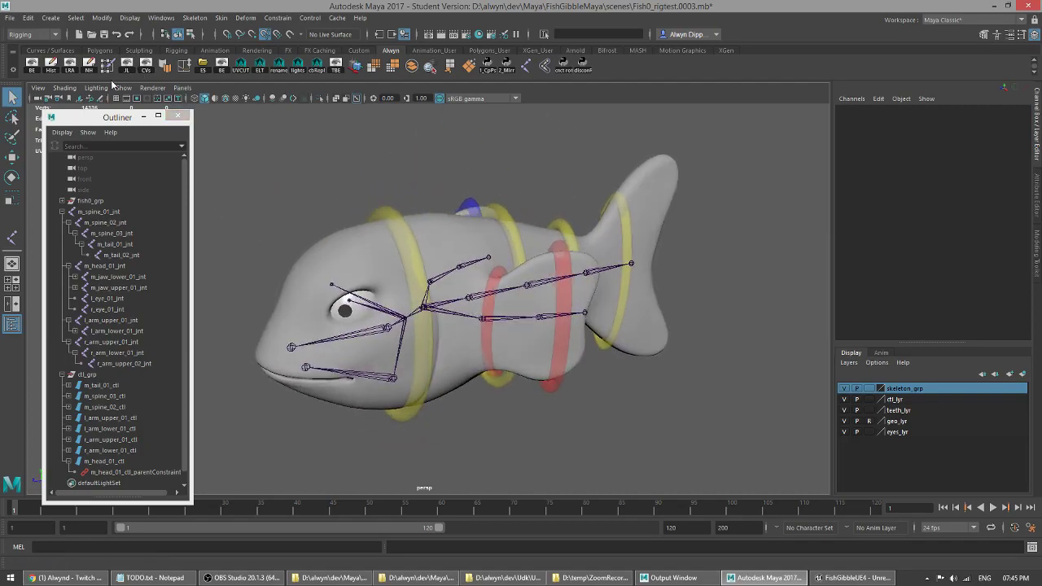
pyautogui.keyDown('alt'); pyautogui.moveTo(378, 303); pyautogui.dragTo(521, 301); pyautogui.keyUp('alt')
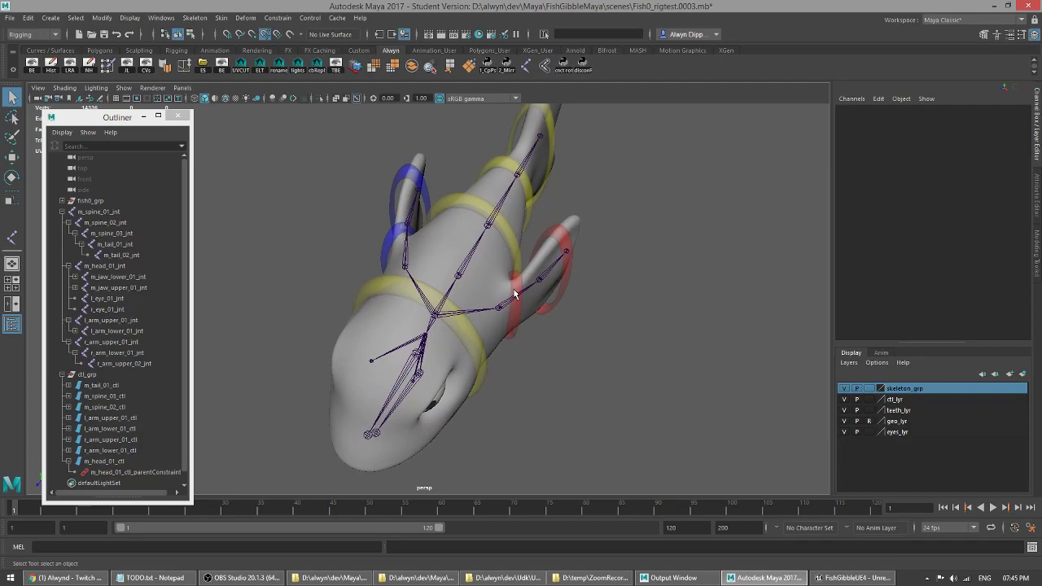
pyautogui.keyDown('alt'); pyautogui.moveTo(617, 302); pyautogui.dragTo(530, 302); pyautogui.keyUp('alt')
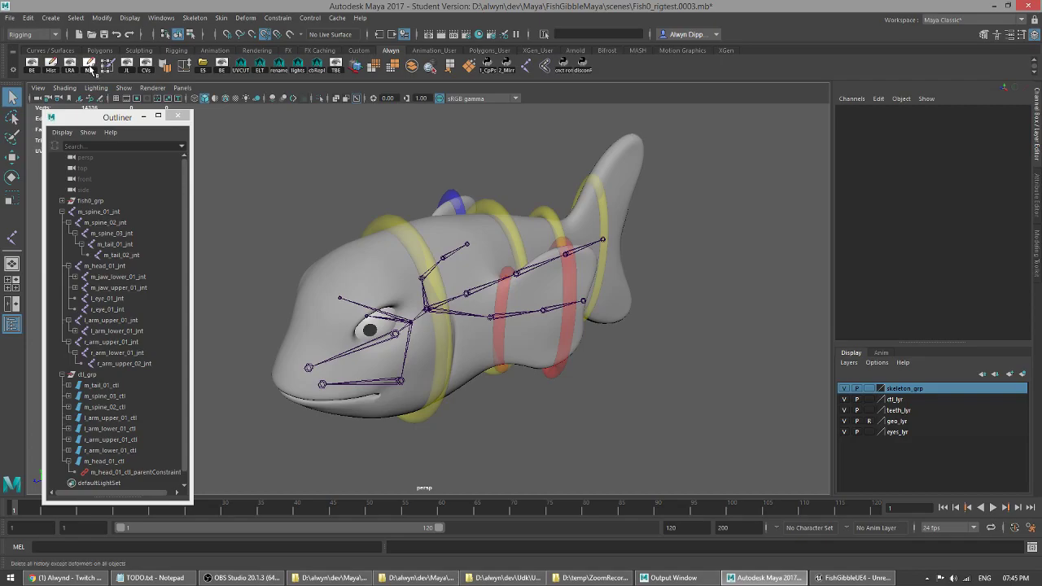
pyautogui.hotkey('ctrl', 's')
pyautogui.press('Return')
# - Collapse the m_head_01_ctl and m_spine_01_jnt hierarchies in the Outliner
pyautogui.keyDown('alt'); pyautogui.moveTo(345, 237); pyautogui.dragTo(394, 264); pyautogui.keyUp('alt')
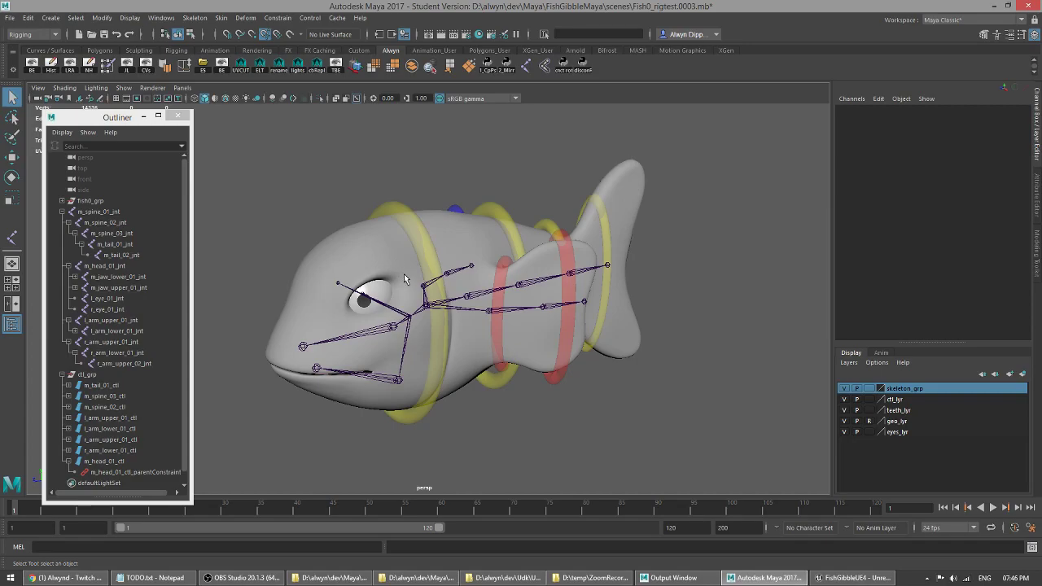
pyautogui.keyDown('alt'); pyautogui.moveTo(404, 274); pyautogui.dragTo(386, 293); pyautogui.keyUp('alt')
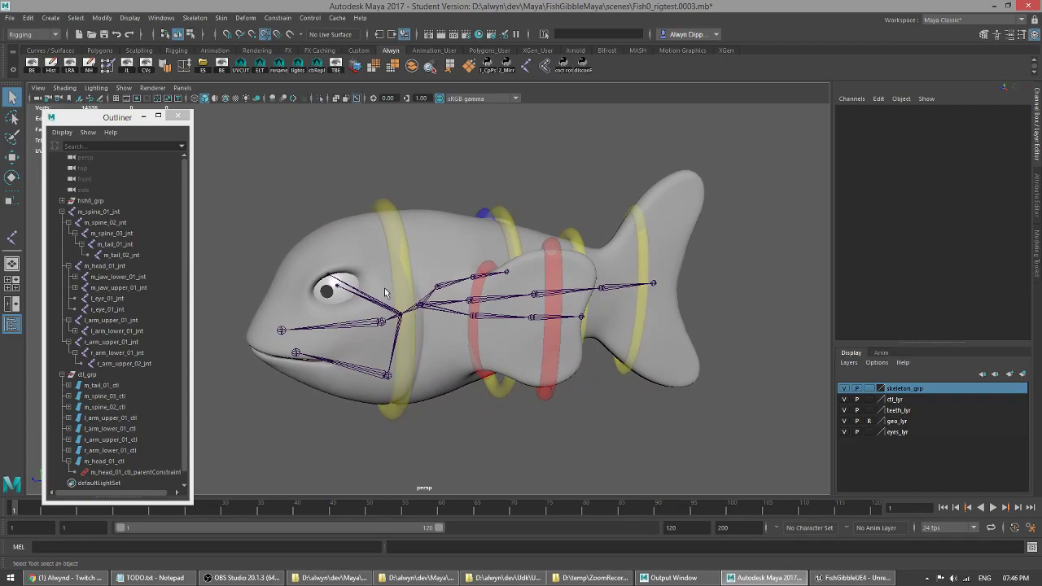
pyautogui.keyDown('alt'); pyautogui.moveTo(370, 296); pyautogui.dragTo(433, 303); pyautogui.keyUp('alt')
pyautogui.keyDown('alt'); pyautogui.moveTo(507, 345); pyautogui.dragTo(468, 348); pyautogui.keyUp('alt')
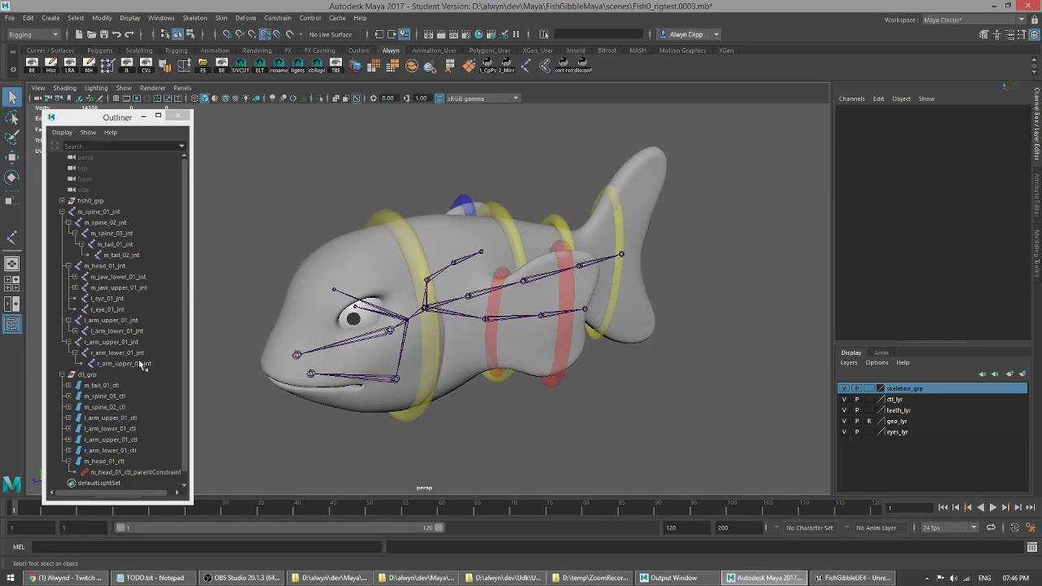
pyautogui.click(69, 461)
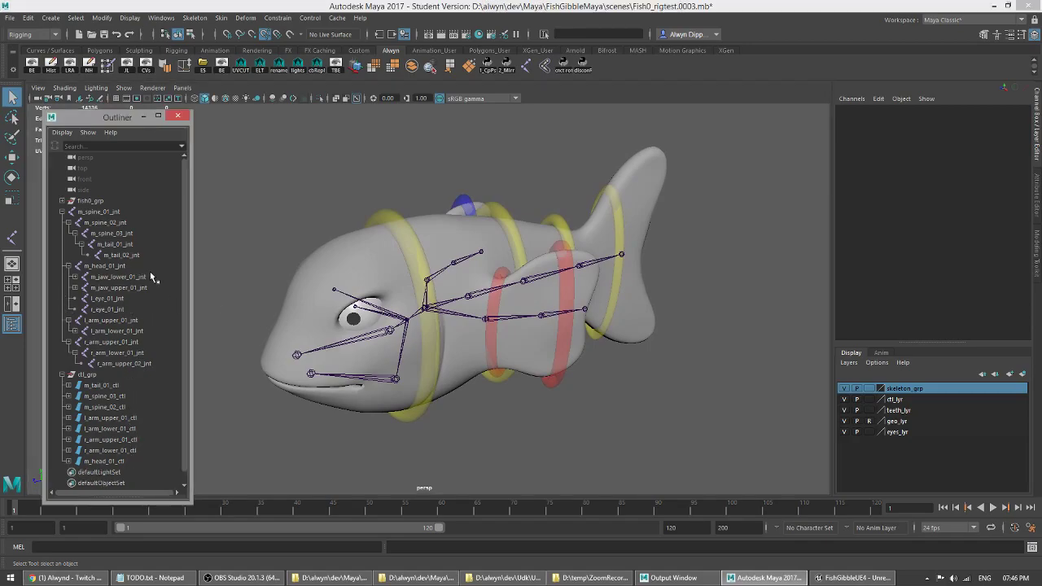
pyautogui.click(63, 212)
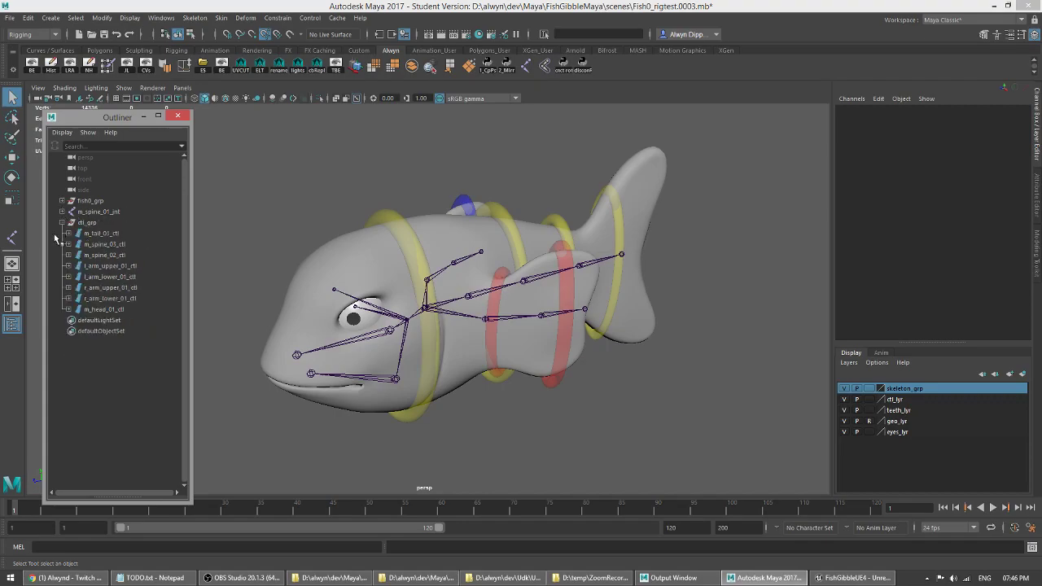
# - Bind fish0_grp to the m_spine_01_jnt joint hierarchy with closest distance, classic linear skinning and 4 max influences, and clear the selection
pyautogui.click(96, 201)
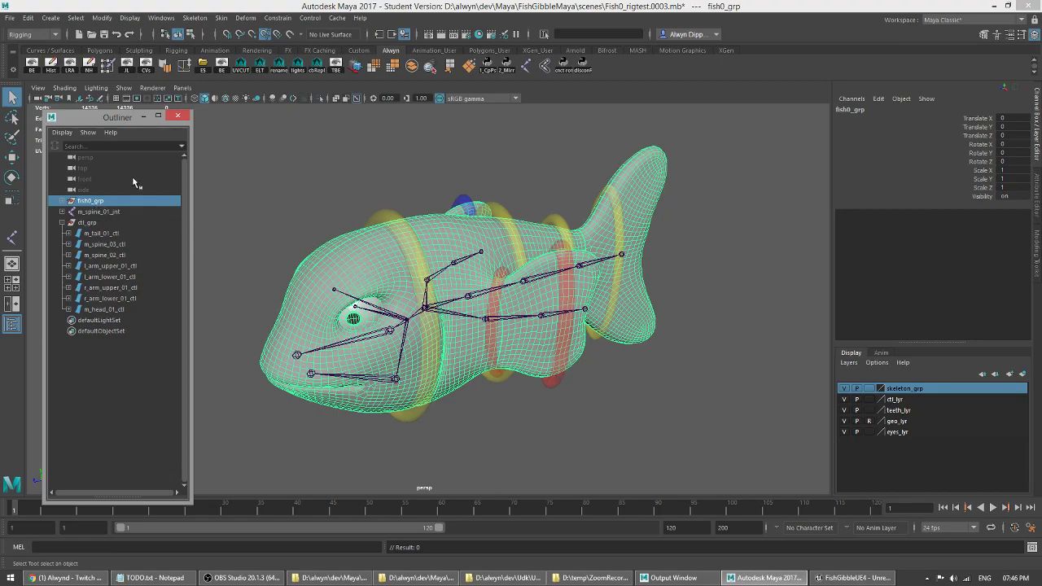
pyautogui.keyDown('ctrl'); pyautogui.click(126, 210); pyautogui.keyUp('ctrl')
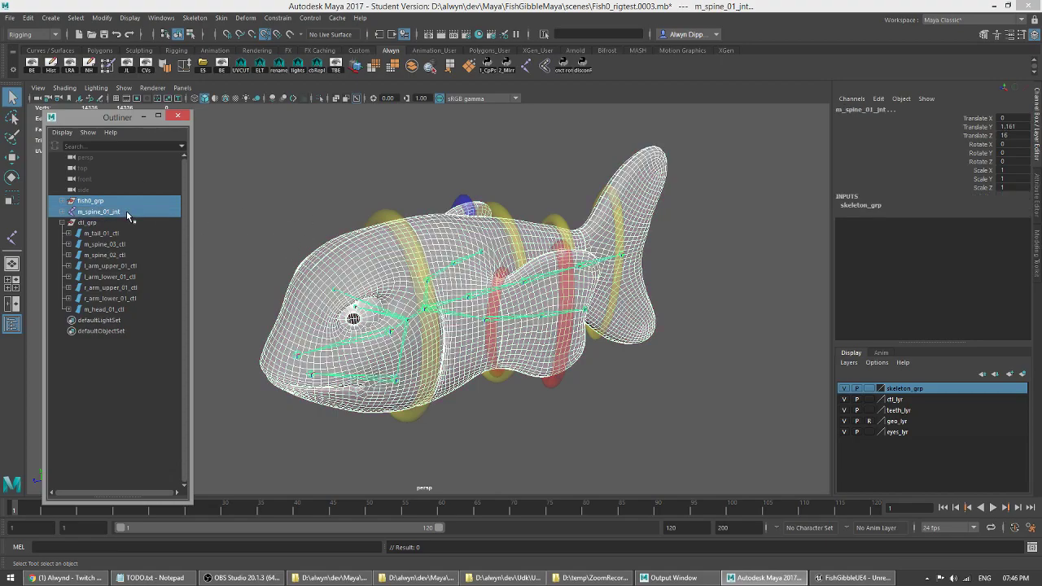
pyautogui.click(545, 67)
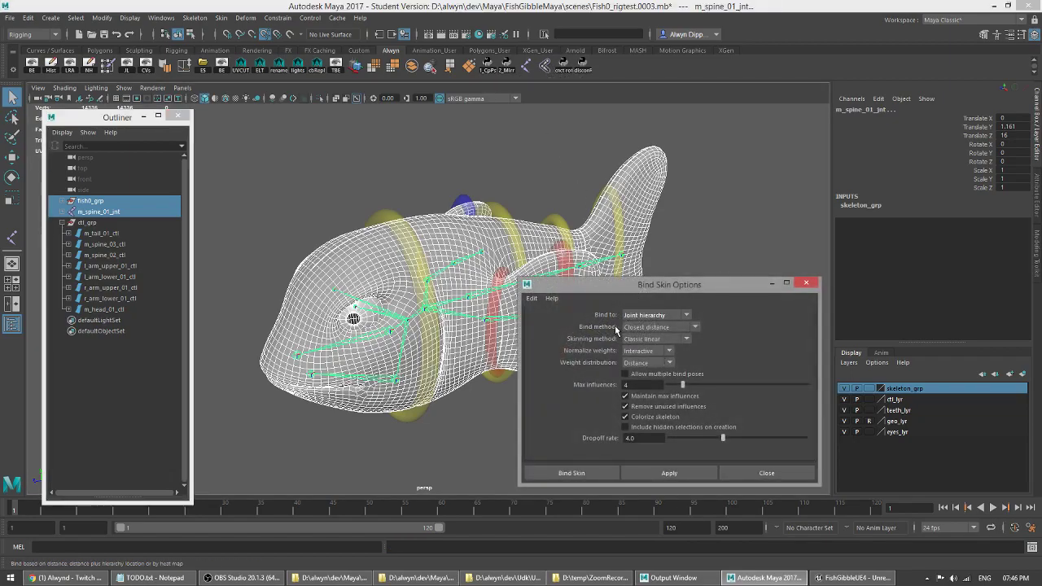
pyautogui.click(572, 473)
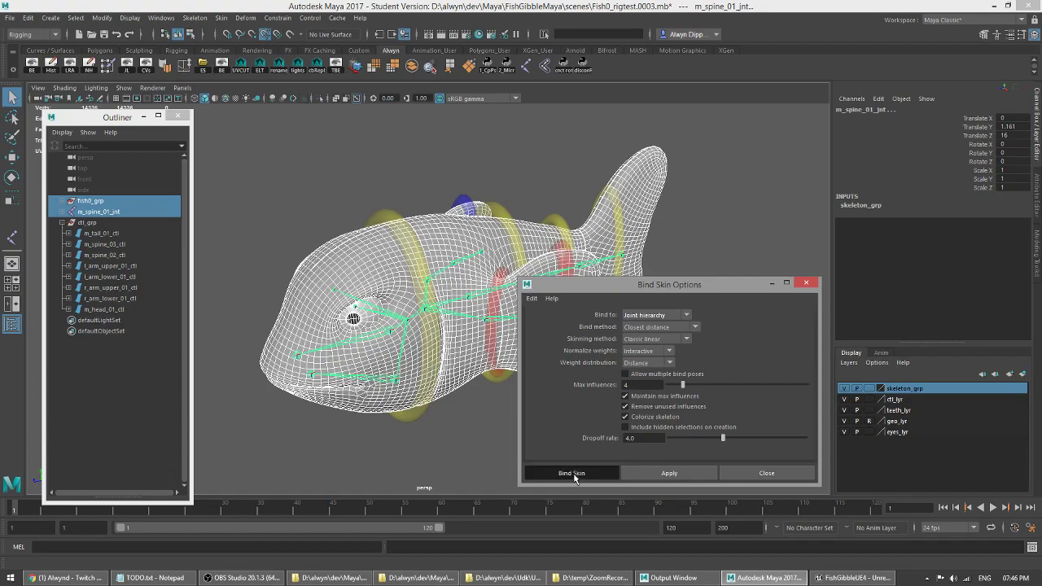
pyautogui.click(519, 453)
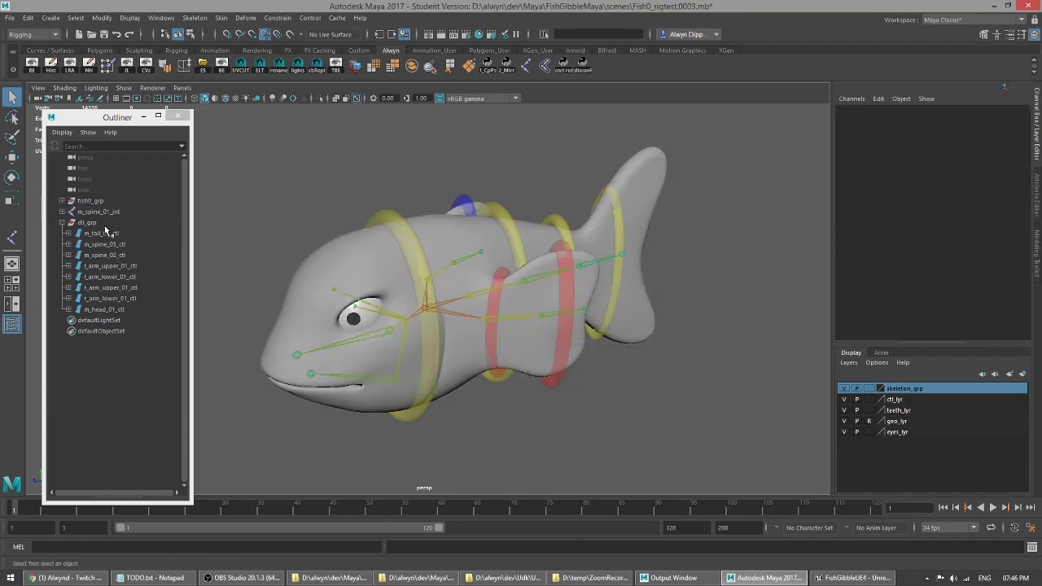
# - Hide the skeleton_grp layer, test the bound head by rotating its ring, and undo the rotations
pyautogui.click(844, 390)
pyautogui.click(414, 250)
pyautogui.press('e')
pyautogui.moveTo(392, 339); pyautogui.dragTo(386, 336)
pyautogui.moveTo(385, 331); pyautogui.dragTo(415, 334)
pyautogui.hotkey('ctrl', 'z')
pyautogui.hotkey('ctrl', 'z')
pyautogui.keyDown('alt'); pyautogui.moveTo(532, 334); pyautogui.dragTo(463, 344); pyautogui.keyUp('alt')
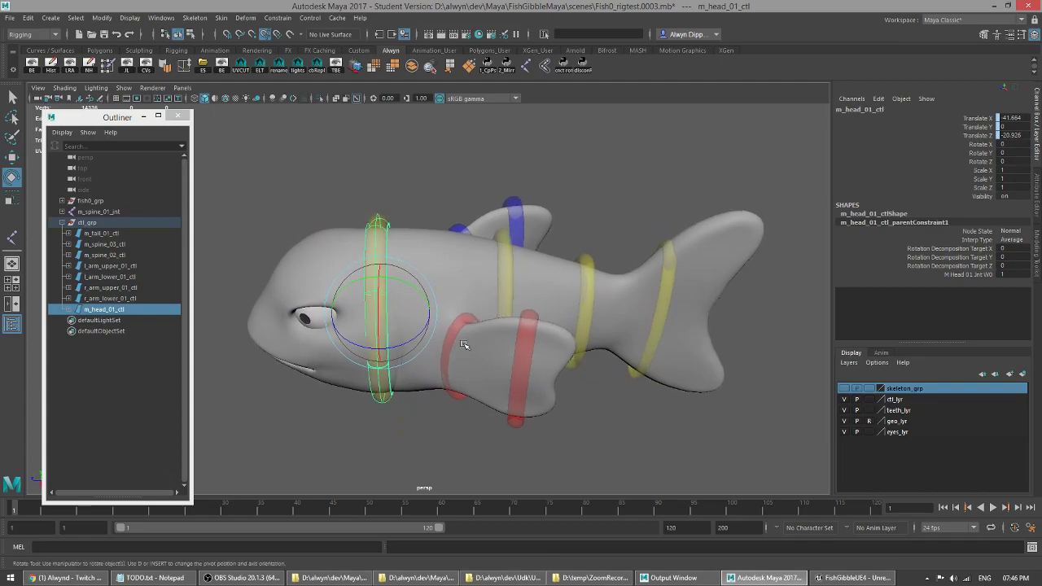
# - Test how the body bends by rotating both spine rings and the tail ring together, and undo the rotation
pyautogui.click(502, 274)
pyautogui.keyDown('shift'); pyautogui.click(584, 293); pyautogui.keyUp('shift')
pyautogui.keyDown('shift'); pyautogui.click(673, 277); pyautogui.keyUp('shift')
pyautogui.keyDown('alt'); pyautogui.moveTo(674, 276); pyautogui.dragTo(581, 302); pyautogui.keyUp('alt')
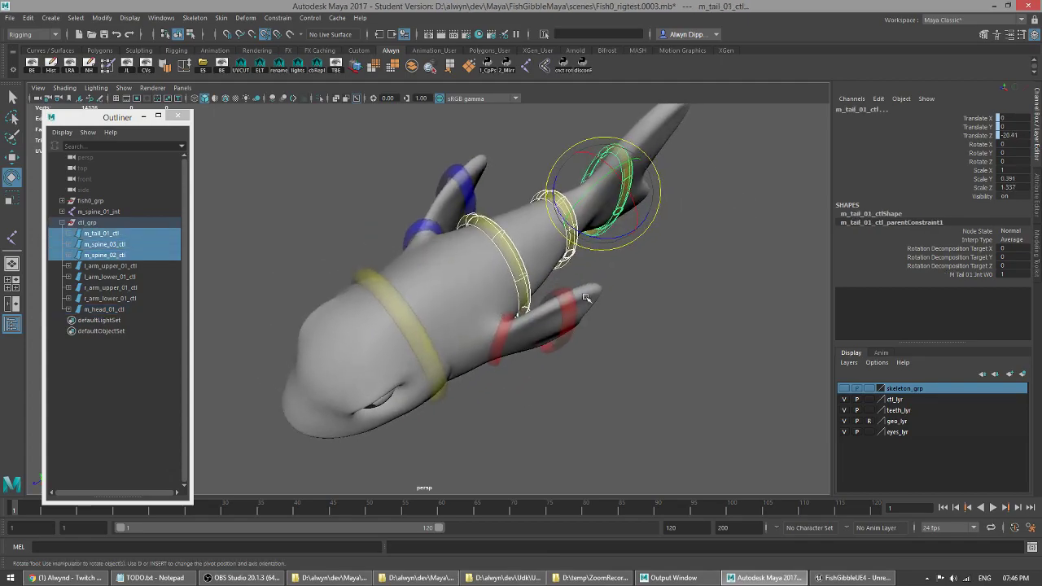
pyautogui.moveTo(616, 237); pyautogui.dragTo(586, 293)
pyautogui.moveTo(667, 319); pyautogui.dragTo(681, 346)
pyautogui.hotkey('ctrl', 'z')
pyautogui.keyDown('alt'); pyautogui.moveTo(456, 305); pyautogui.dragTo(468, 337); pyautogui.keyUp('alt')
# - Test the side fins by rotating all four fin rings together, and undo the rotation
pyautogui.click(489, 324)
pyautogui.keyDown('shift'); pyautogui.click(565, 299); pyautogui.keyUp('shift')
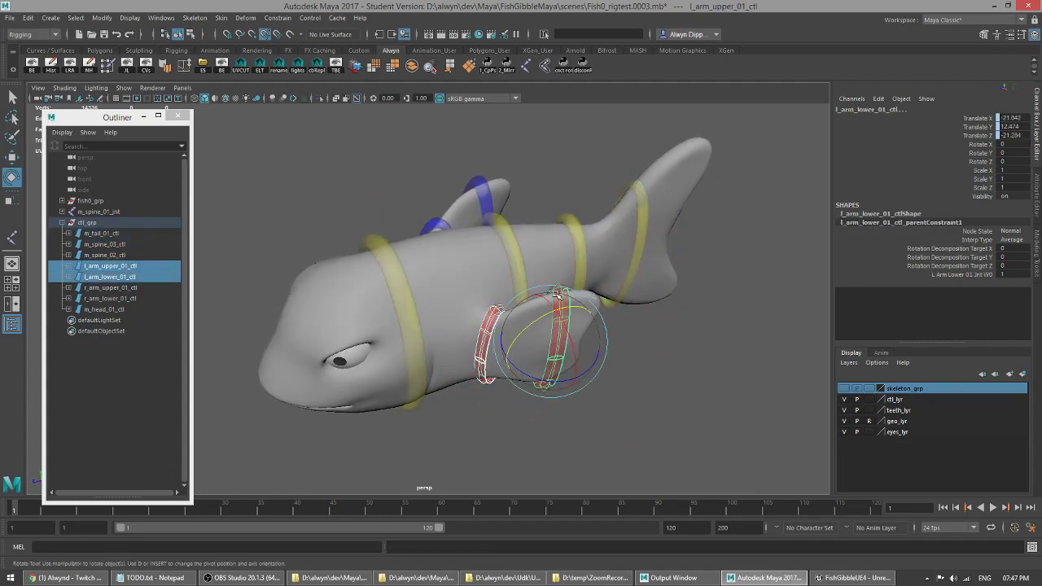
pyautogui.keyDown('shift'); pyautogui.click(438, 226); pyautogui.keyUp('shift')
pyautogui.keyDown('shift'); pyautogui.click(474, 185); pyautogui.keyUp('shift')
pyautogui.keyDown('alt'); pyautogui.moveTo(474, 185); pyautogui.dragTo(471, 301); pyautogui.keyUp('alt')
pyautogui.hotkey('ctrl', 'z')
# - Test the left lower fin ring with a rotation that is undone, and show the skeleton_grp layer again
pyautogui.click(570, 273)
pyautogui.moveTo(565, 330); pyautogui.dragTo(502, 344)
pyautogui.hotkey('ctrl', 'z')
pyautogui.press('q')
pyautogui.moveTo(424, 327)
pyautogui.keyDown('alt'); pyautogui.mouseDown()
pyautogui.moveTo(406, 328)
pyautogui.moveTo(426, 317)
pyautogui.mouseUp(); pyautogui.keyUp('alt')
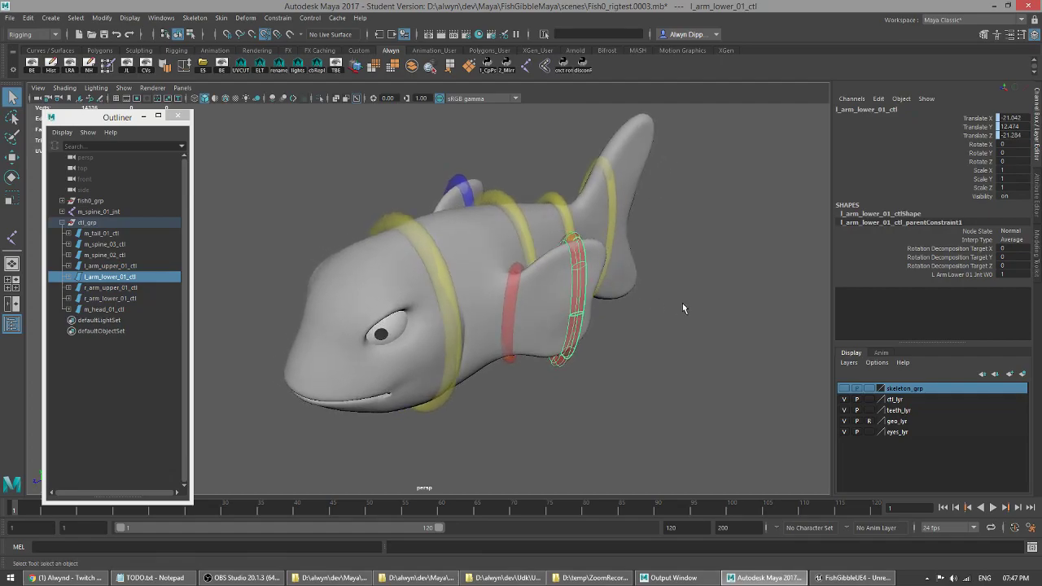
pyautogui.click(655, 299)
pyautogui.click(845, 389)
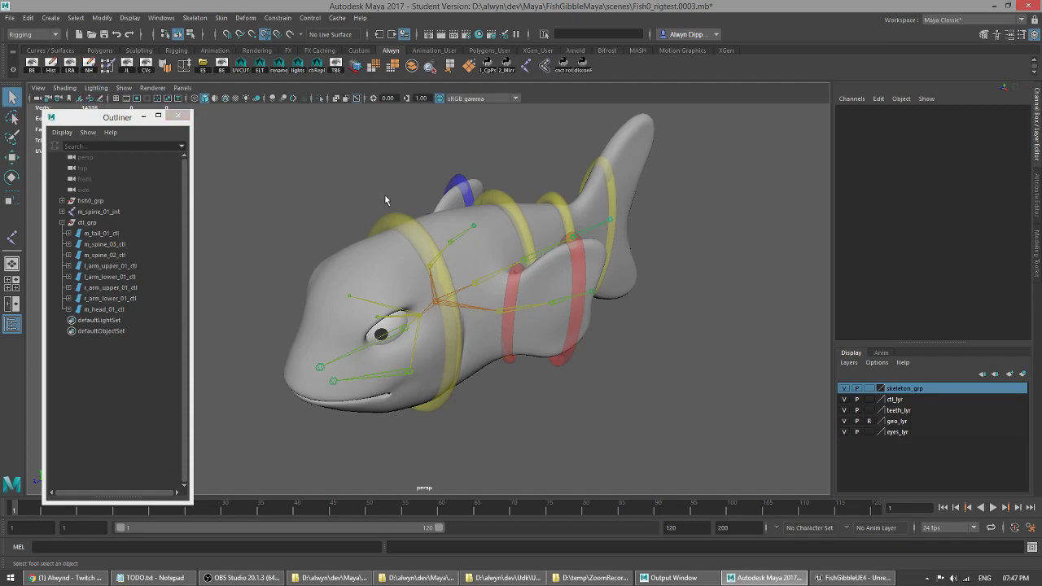
# - Save the current fish rig scene under its existing file name
pyautogui.hotkey('ctrl', 's')
pyautogui.press('Return')
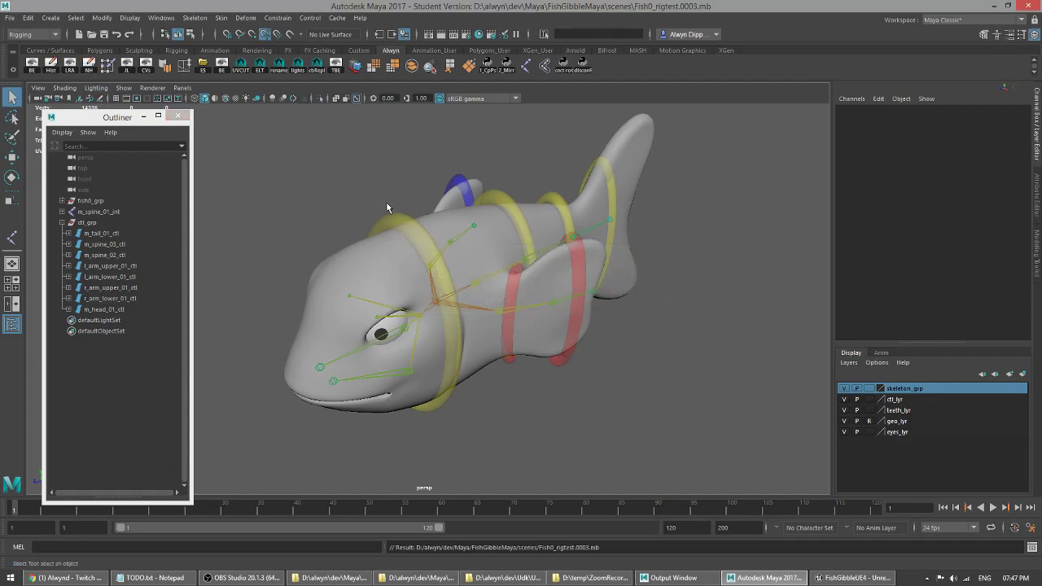
# - Test the body deformation by rotating the head, both spine and tail rings together around different axes, undoing each rotation
pyautogui.click(412, 225)
pyautogui.keyDown('shift'); pyautogui.click(515, 211); pyautogui.keyUp('shift')
pyautogui.keyDown('shift'); pyautogui.click(567, 213); pyautogui.keyUp('shift')
pyautogui.keyDown('shift'); pyautogui.click(611, 187); pyautogui.keyUp('shift')
pyautogui.keyDown('alt'); pyautogui.moveTo(610, 186); pyautogui.dragTo(436, 209); pyautogui.keyUp('alt')
pyautogui.press('e')
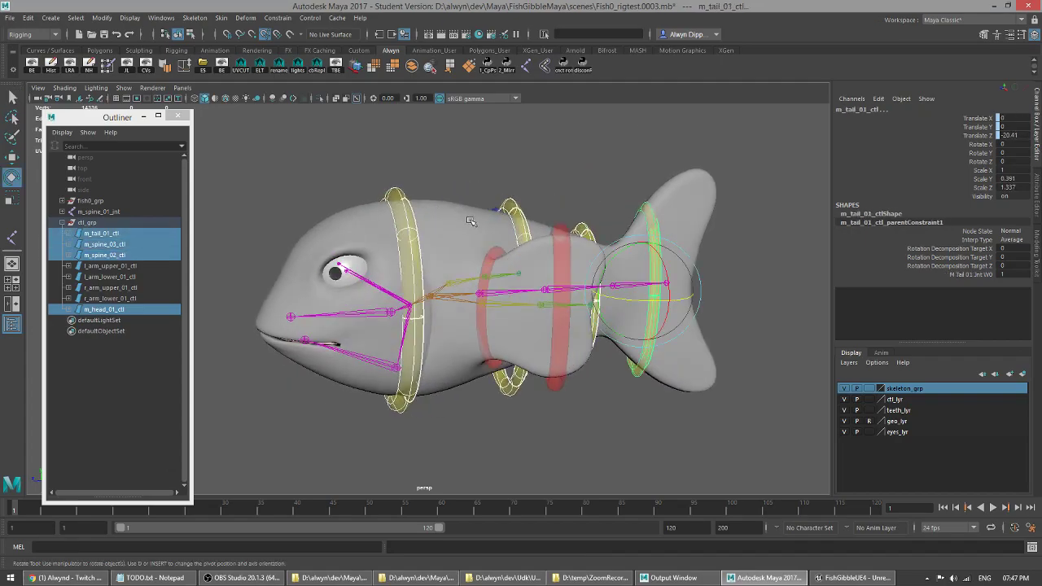
pyautogui.moveTo(647, 244); pyautogui.dragTo(613, 259)
pyautogui.hotkey('ctrl', 'z')
pyautogui.keyDown('alt'); pyautogui.moveTo(635, 189); pyautogui.dragTo(480, 284); pyautogui.keyUp('alt')
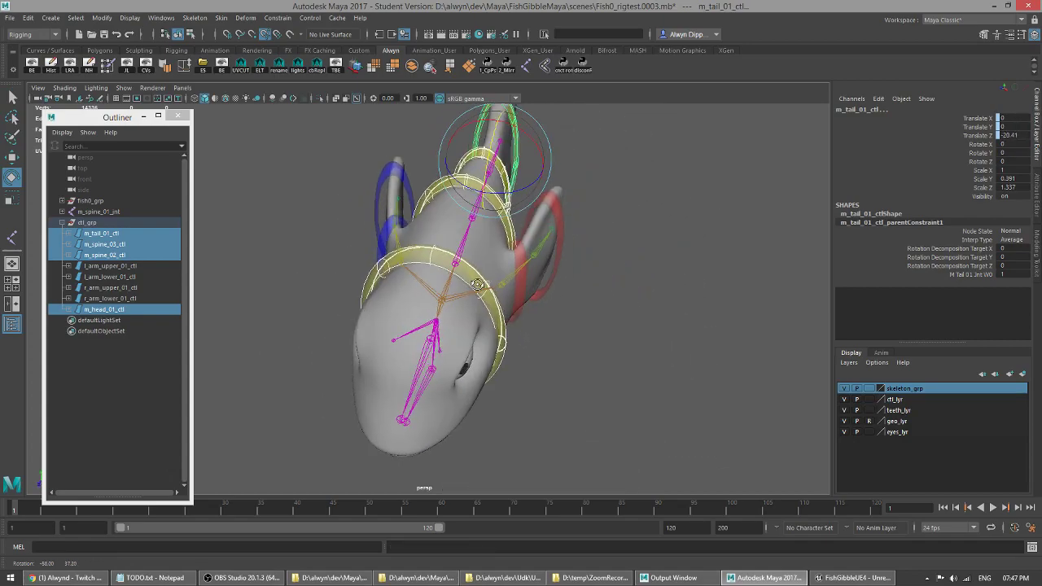
pyautogui.moveTo(515, 192); pyautogui.dragTo(366, 134)
pyautogui.hotkey('ctrl', 'z')
# - Test the lower and upper jaw joints by rotating each one, undo the rotations, and clear the selection
pyautogui.click(360, 353)
pyautogui.moveTo(382, 330); pyautogui.dragTo(359, 339)
pyautogui.hotkey('ctrl', 'z')
pyautogui.click(326, 306)
pyautogui.moveTo(353, 283); pyautogui.dragTo(351, 288)
pyautogui.hotkey('ctrl', 'z')
pyautogui.keyDown('alt'); pyautogui.moveTo(258, 312); pyautogui.dragTo(351, 295); pyautogui.keyUp('alt')
pyautogui.press('q')
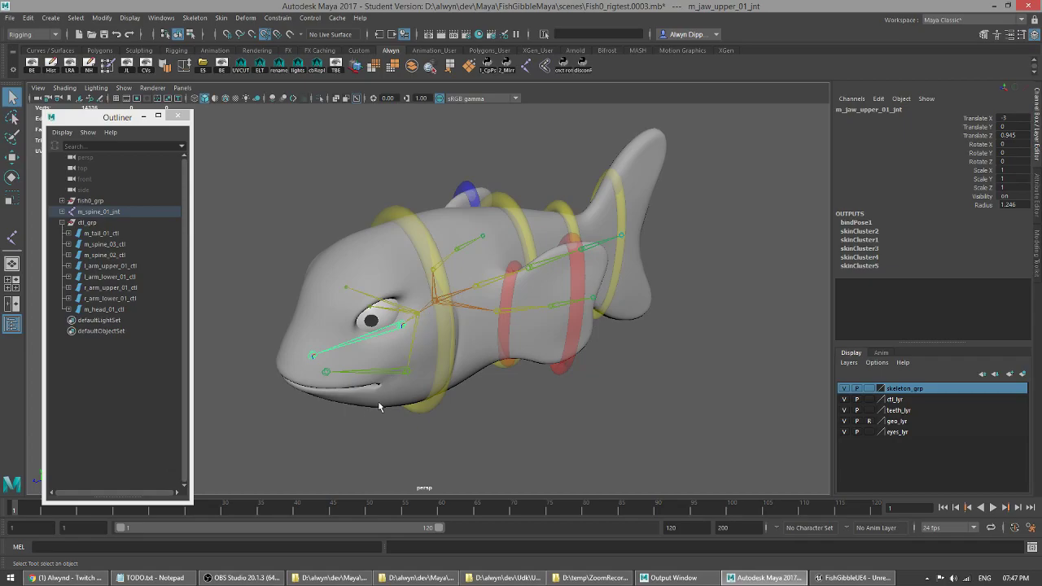
pyautogui.keyDown('alt'); pyautogui.moveTo(503, 400); pyautogui.dragTo(423, 415); pyautogui.keyUp('alt')
pyautogui.click(559, 428)
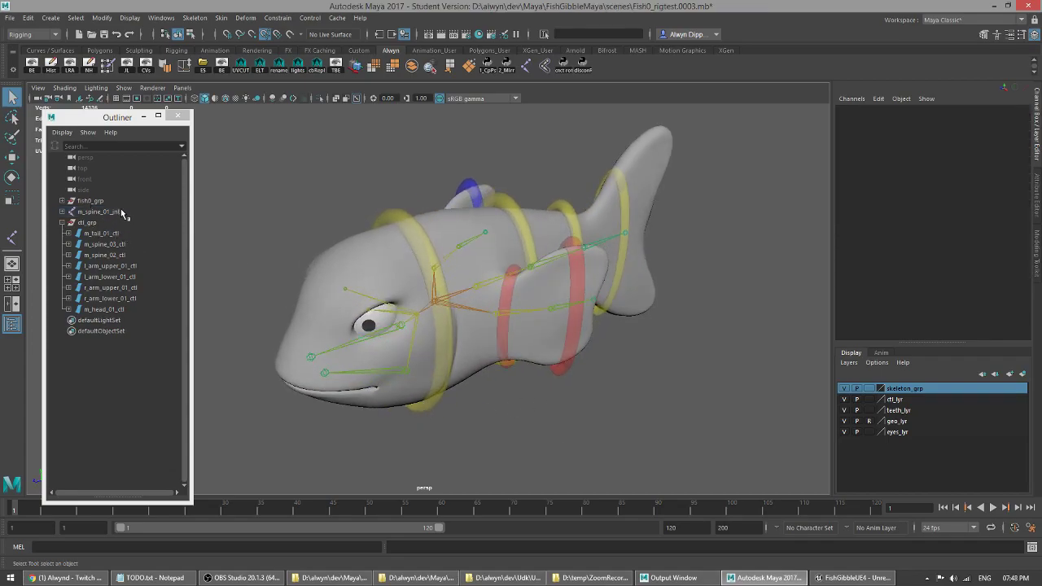
# - Set up an FBX export of fish0_grp and m_spine_01_jnt, targeting test_rig3.fbx in the project's assets folder
pyautogui.keyDown('alt'); pyautogui.moveTo(320, 275); pyautogui.dragTo(301, 248); pyautogui.keyUp('alt')
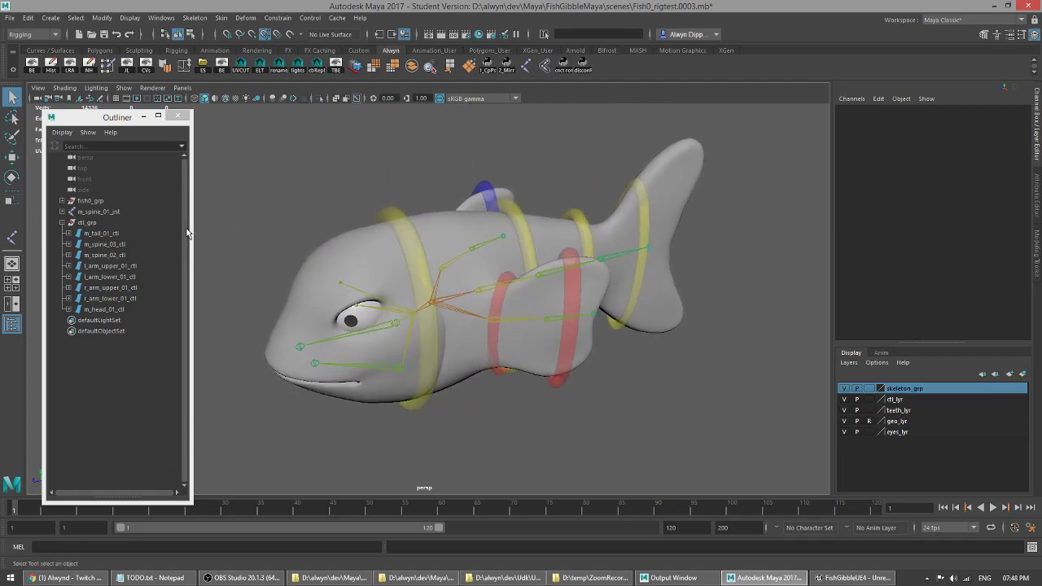
pyautogui.click(91, 201)
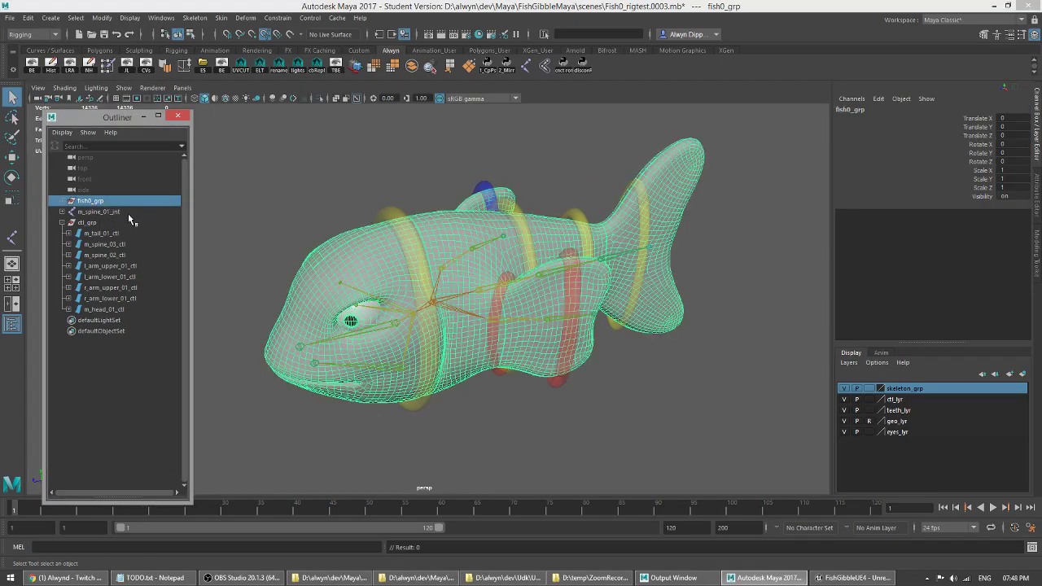
pyautogui.keyDown('ctrl'); pyautogui.click(124, 212); pyautogui.keyUp('ctrl')
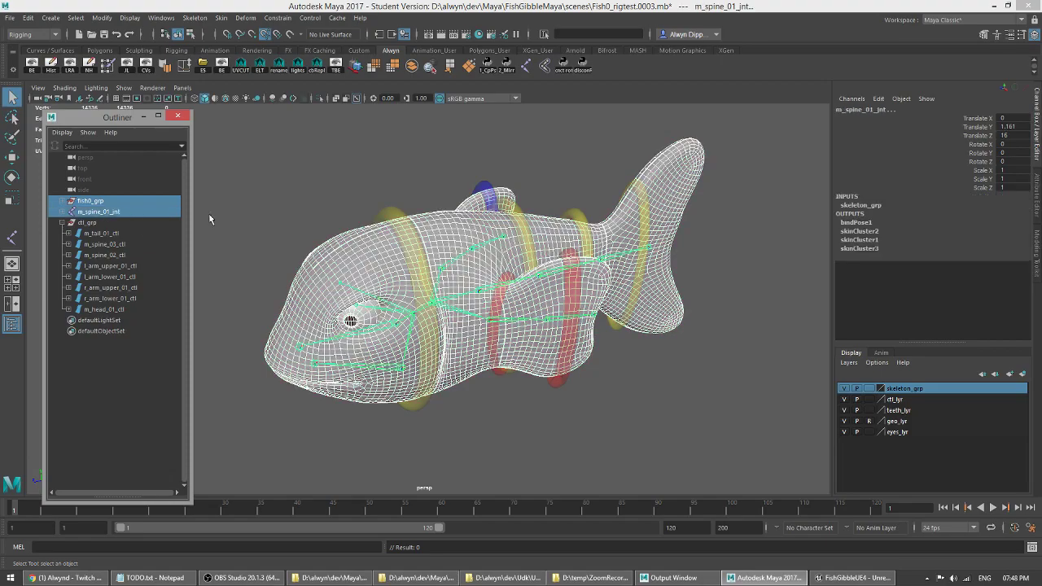
pyautogui.click(205, 69)
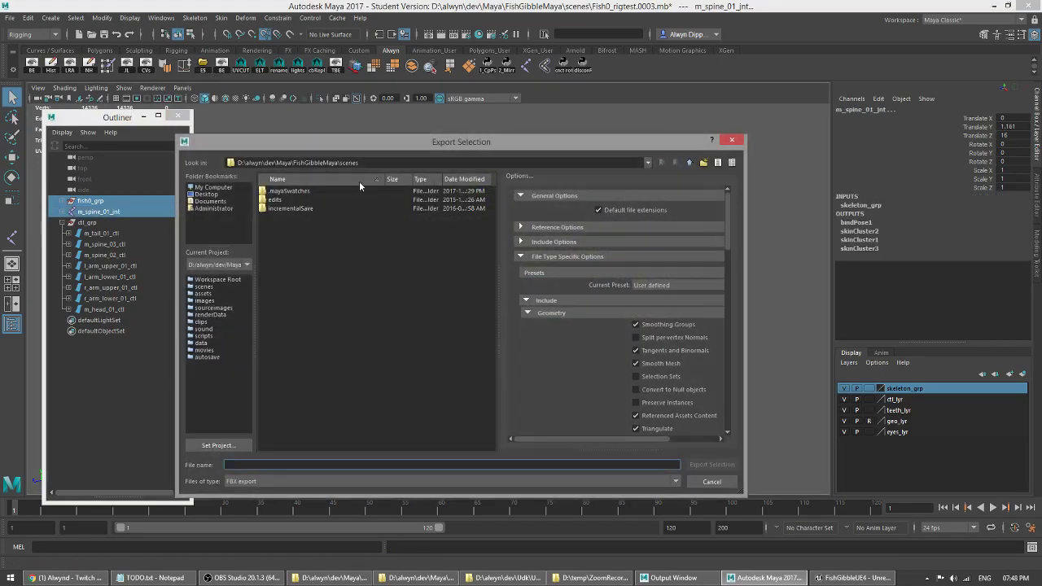
pyautogui.click(201, 294)
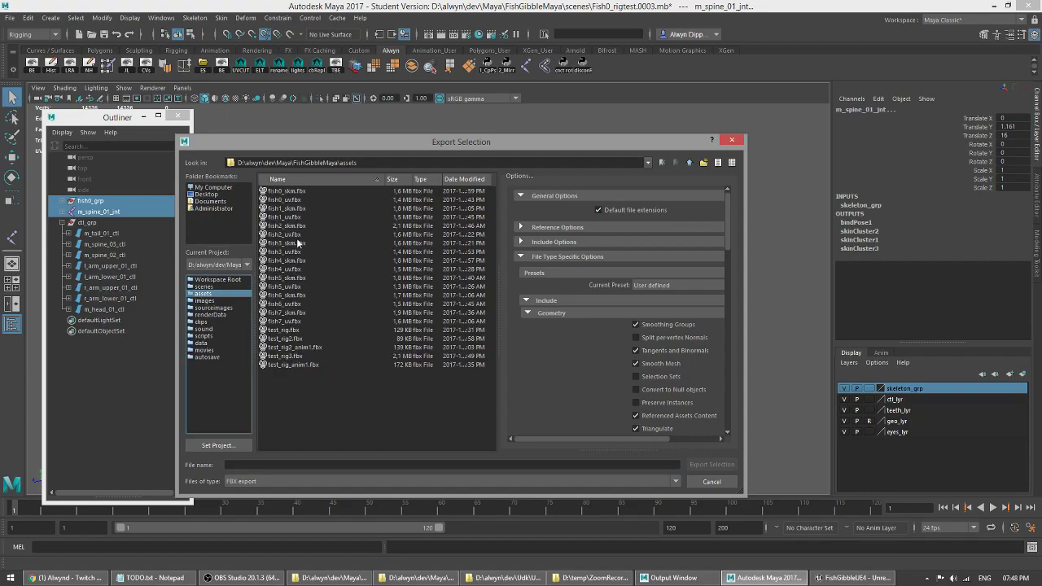
pyautogui.click(289, 356)
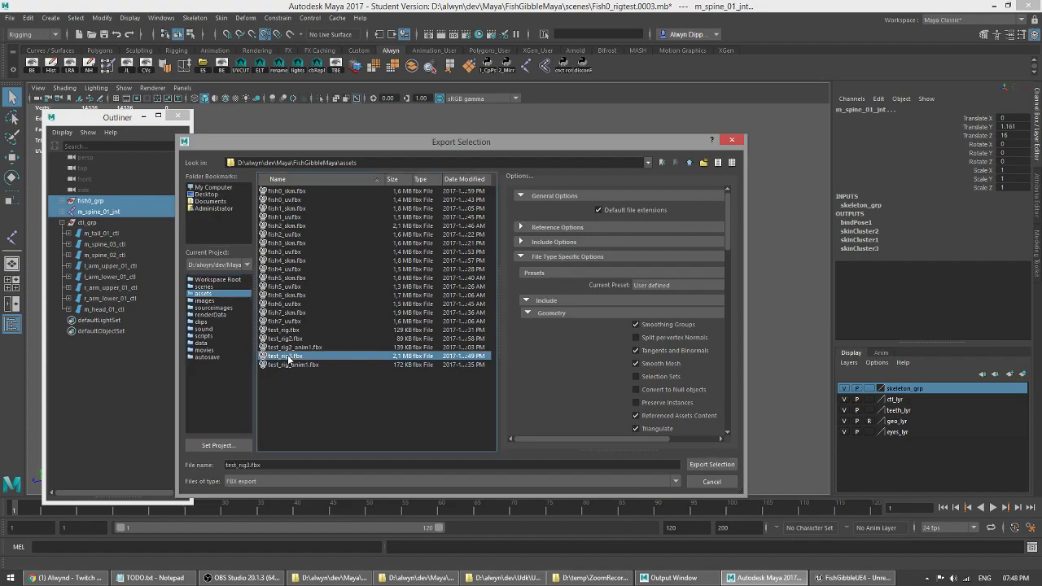
# - Review the FBX animation and deformation options, export over the existing test_rig3.fbx, and dismiss the export warning after reading its details
pyautogui.scroll(-6, 628, 373)
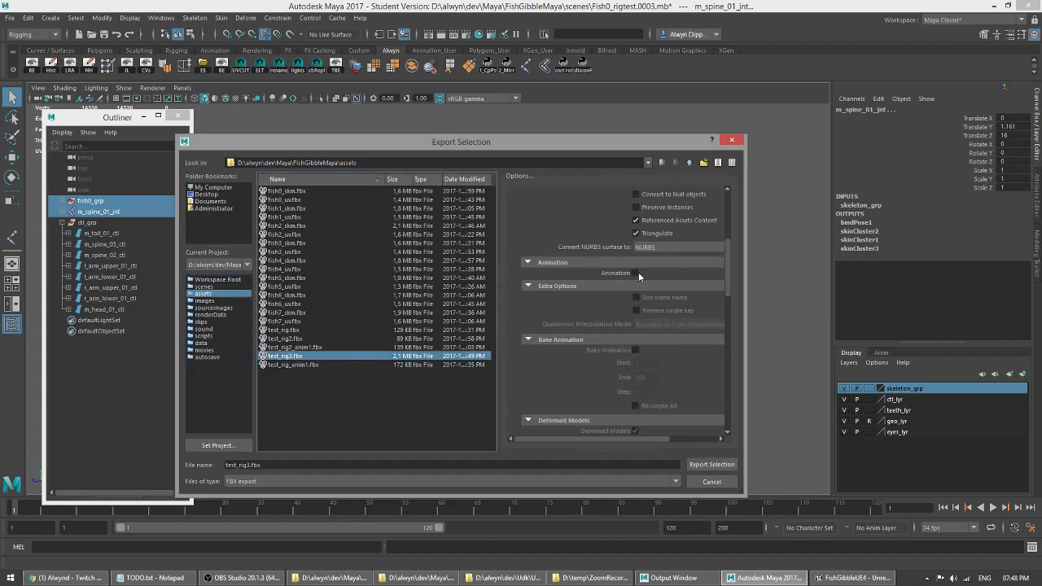
pyautogui.scroll(-1, 637, 317)
pyautogui.scroll(-3, 638, 320)
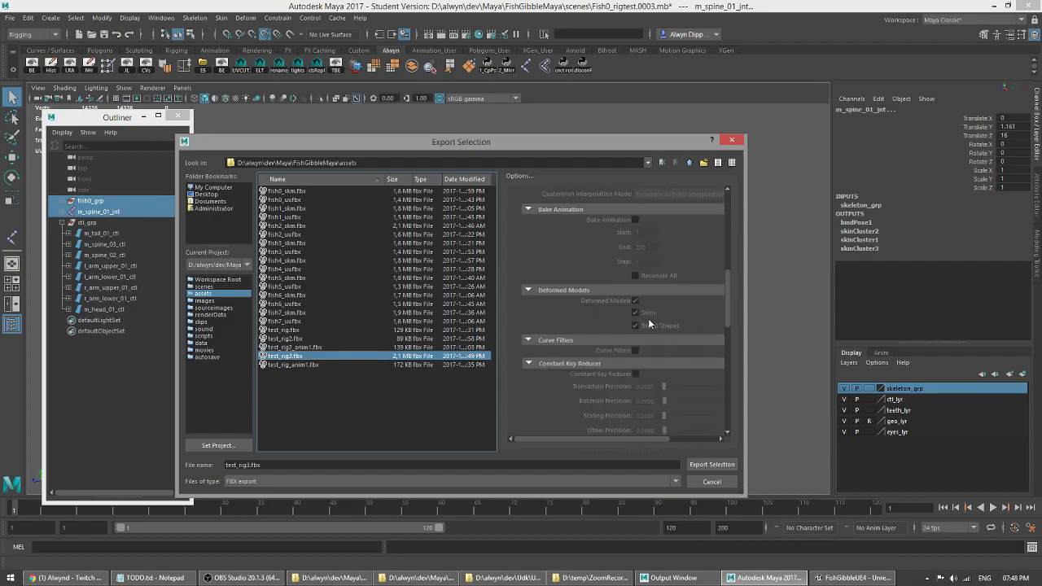
pyautogui.click(712, 464)
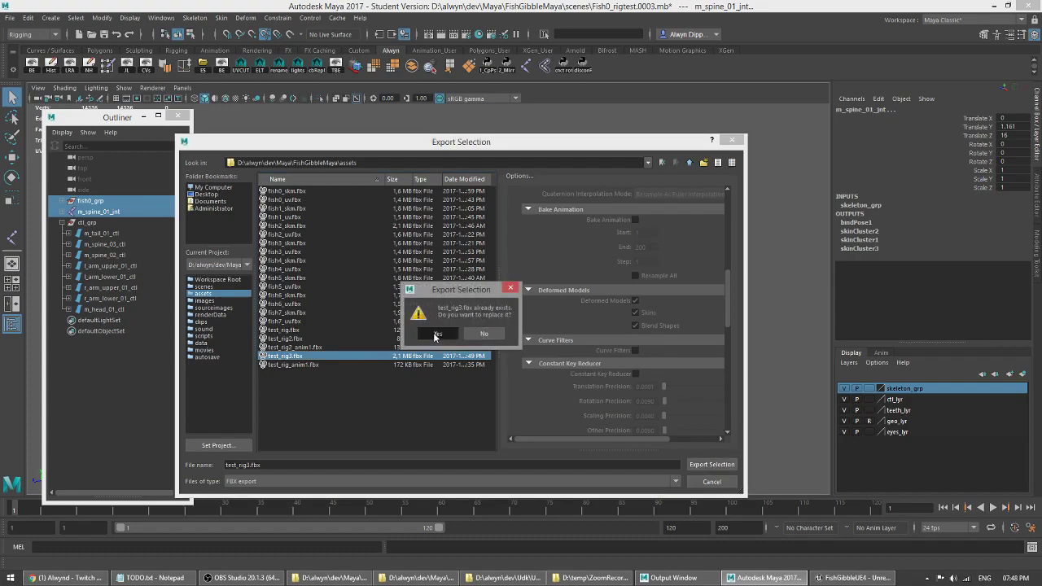
pyautogui.click(436, 335)
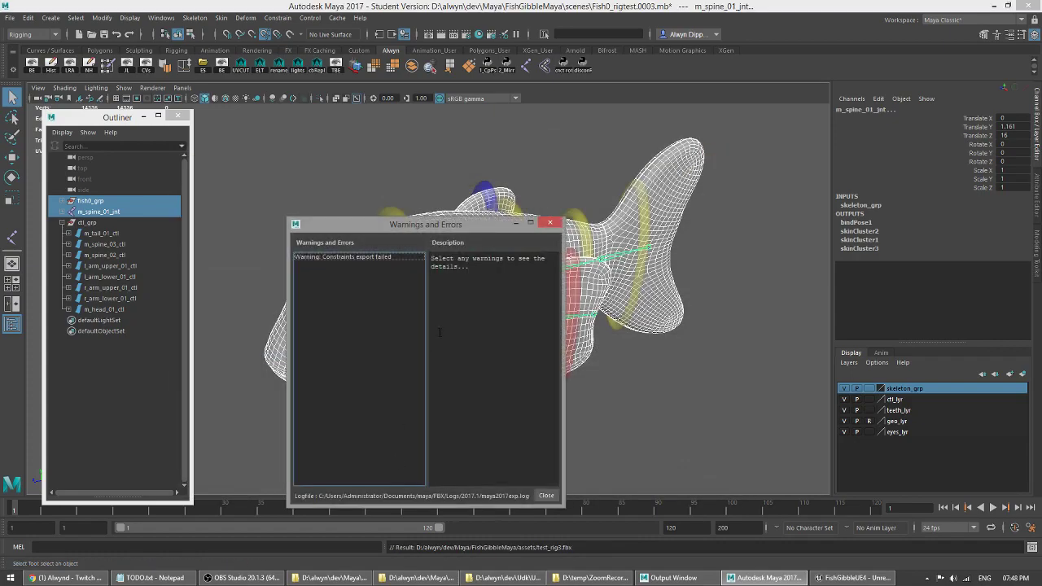
pyautogui.click(362, 257)
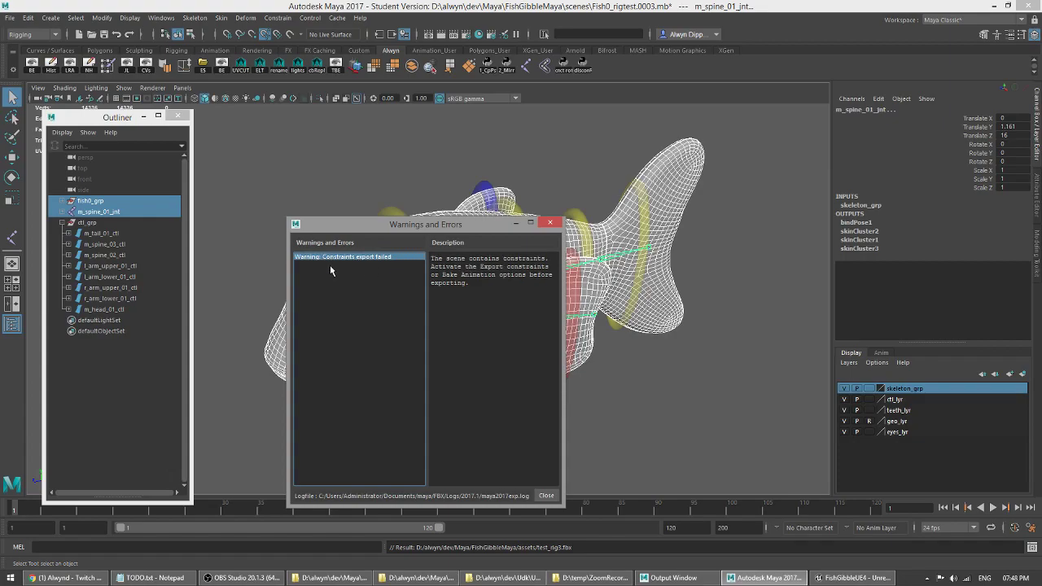
pyautogui.click(546, 495)
pyautogui.click(528, 437)
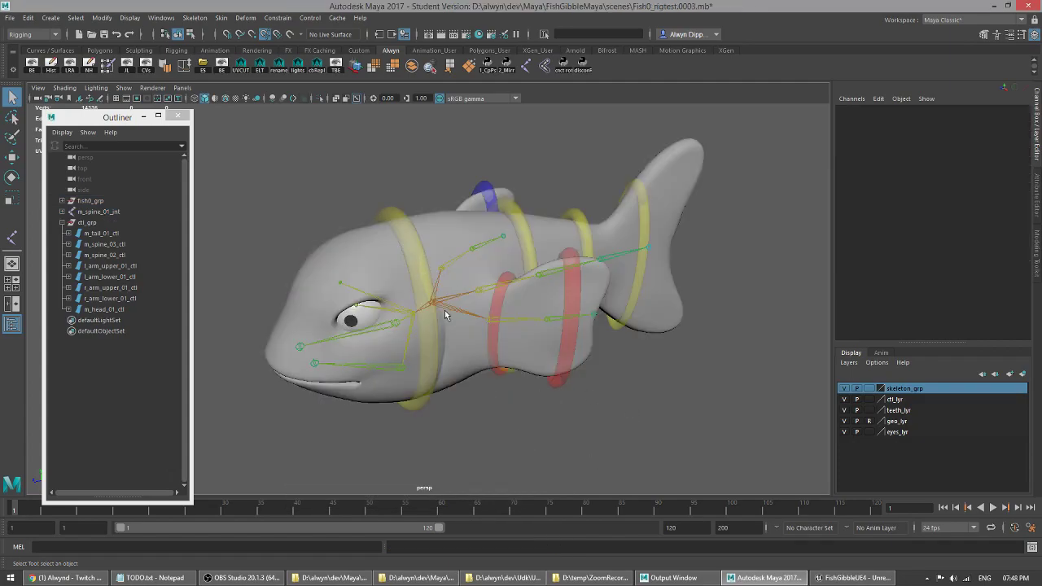
# - Switch to the FishGibbleUE4 project in Unreal Editor and bring up the file window of the Maya project's assets folder
pyautogui.click(866, 578)
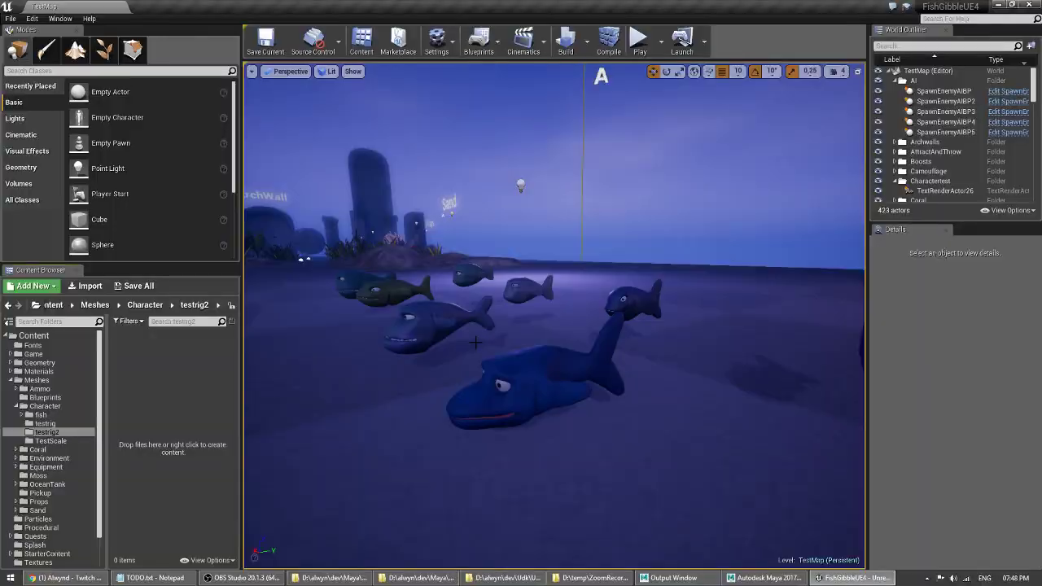
pyautogui.hotkey('alt', 'Tab')
pyautogui.hotkey('alt', 'Tab')
pyautogui.hotkey('alt', 'Tab')
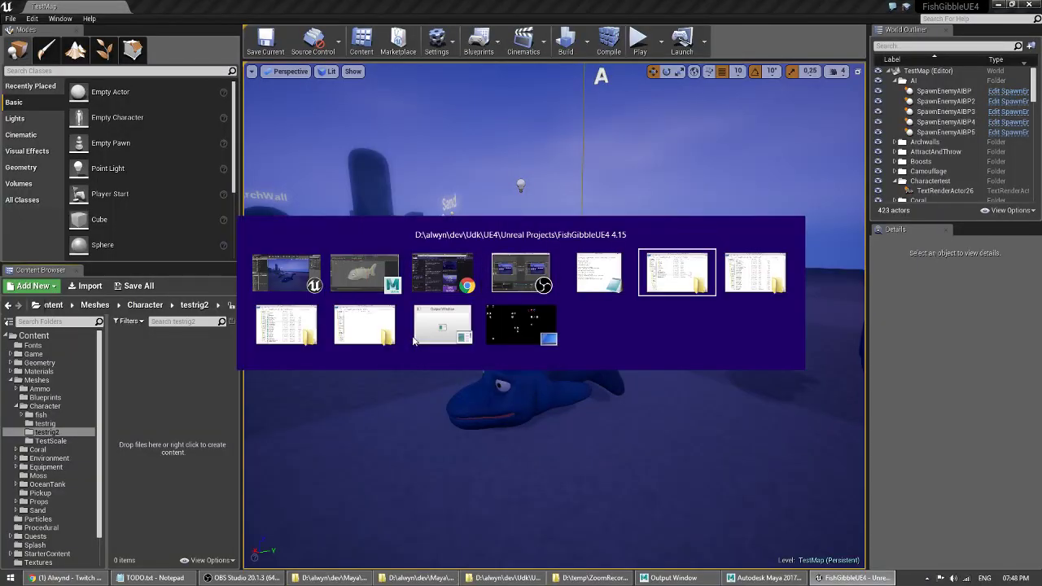
pyautogui.hotkey('alt', 'Tab')
pyautogui.hotkey('alt', 'Tab')
pyautogui.hotkey('alt', 'Tab')
pyautogui.hotkey('alt', 'Tab')
pyautogui.hotkey('alt', 'Tab')
pyautogui.hotkey('alt', 'Tab')
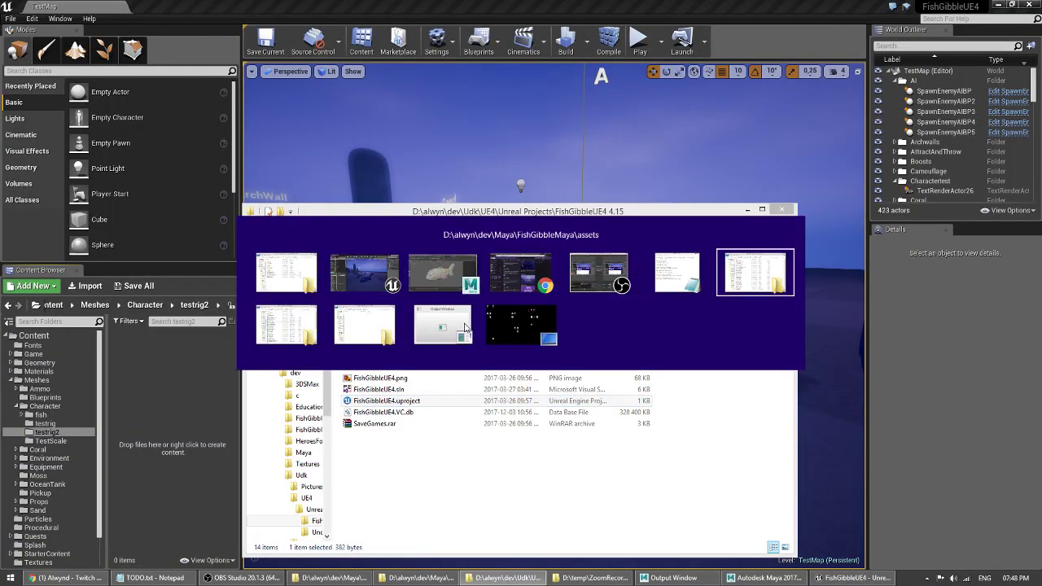
# - Import test_rig3.fbx from the assets folder into the testrig2 content folder as a skeletal mesh with the offered FBX options
pyautogui.click(366, 262)
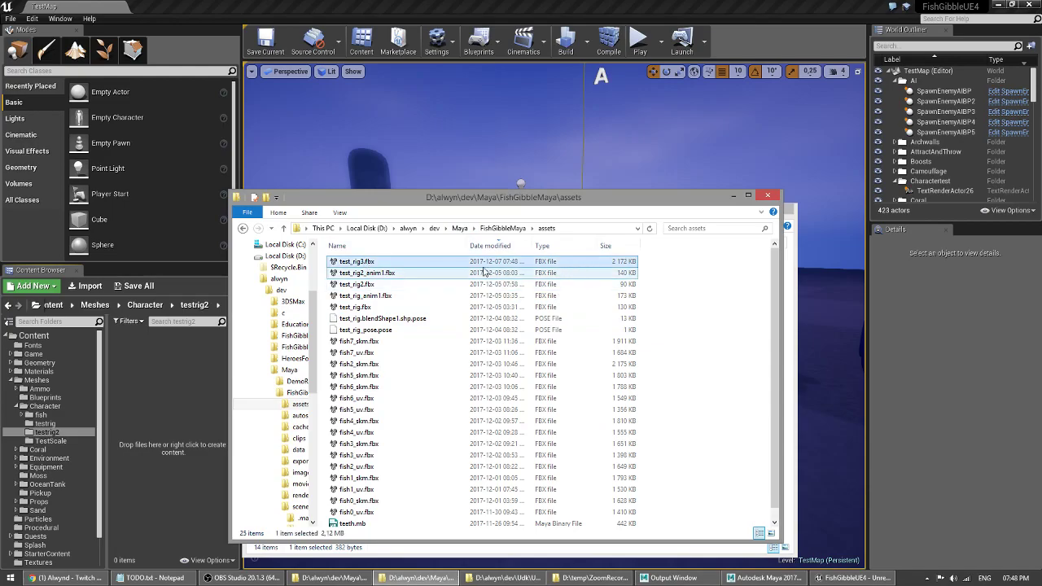
pyautogui.hotkey('alt', 'Tab')
pyautogui.hotkey('alt', 'Tab')
pyautogui.moveTo(374, 266); pyautogui.dragTo(178, 371)
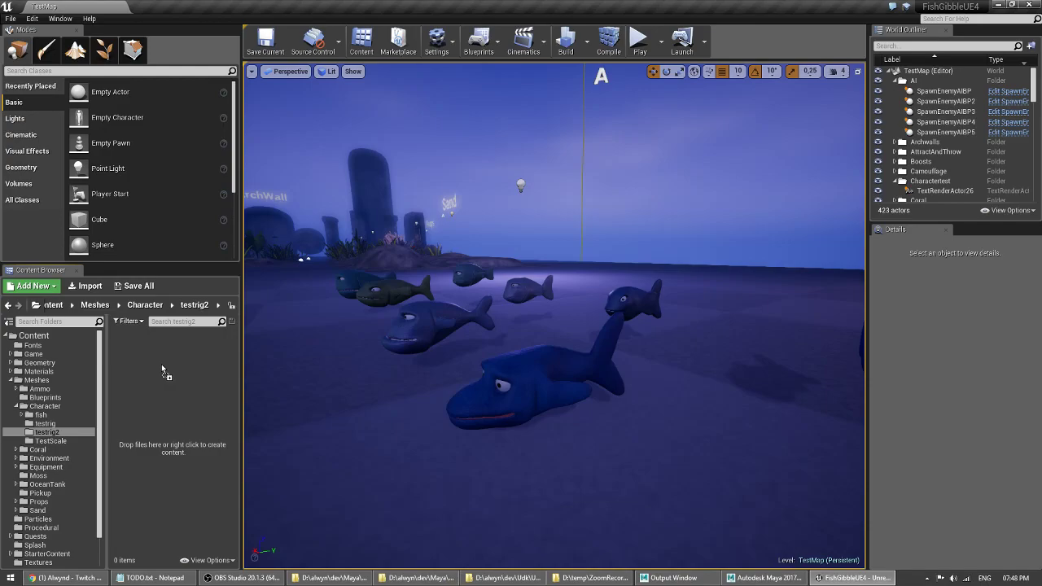
pyautogui.moveTo(162, 366); pyautogui.dragTo(161, 367)
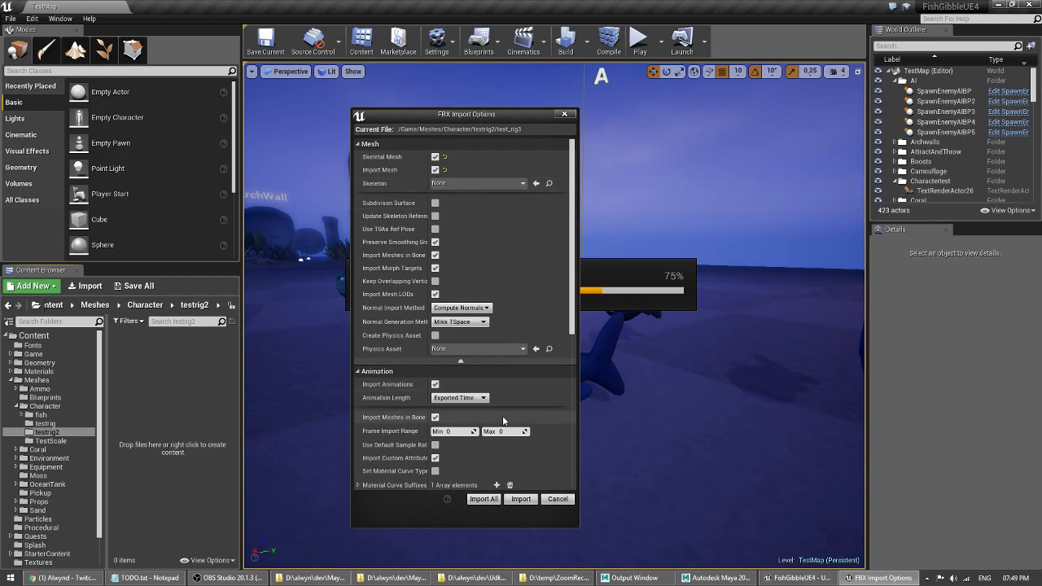
pyautogui.click(522, 500)
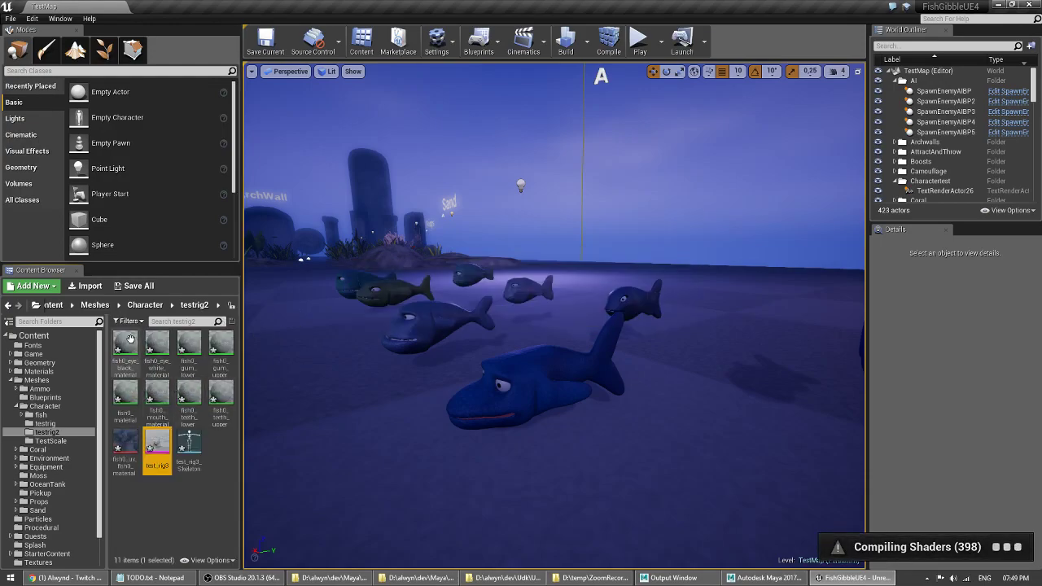
# - Save all the imported assets in the testrig2 folder and clear the selection
pyautogui.hotkey('ctrl', 'a')
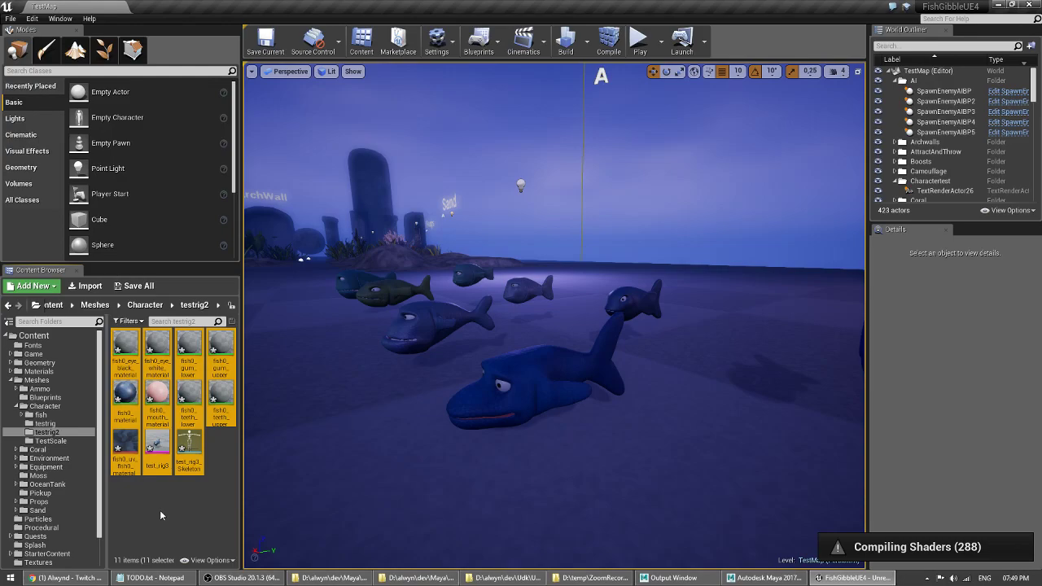
pyautogui.moveTo(155, 448)
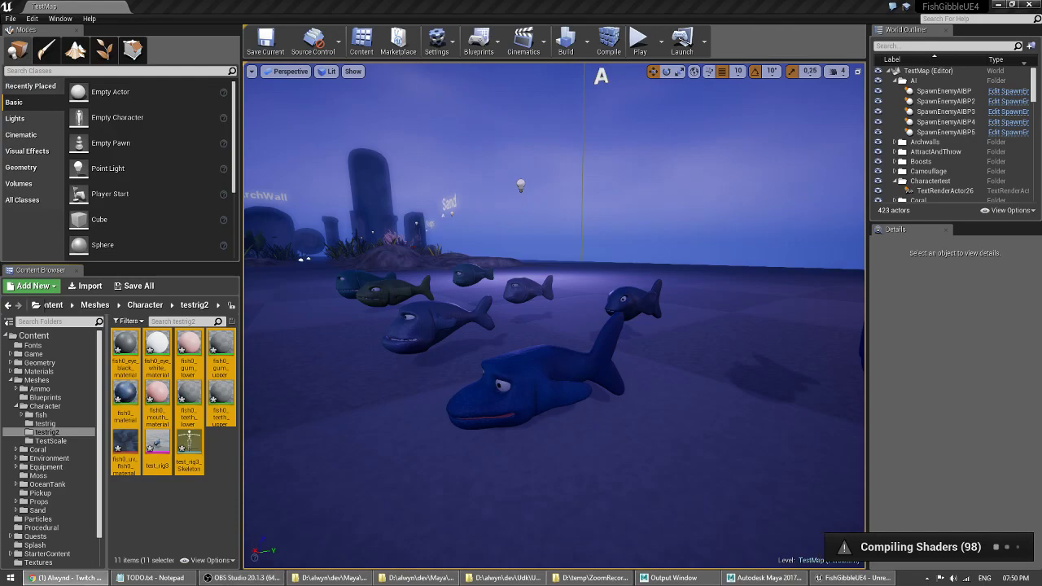
pyautogui.click(173, 507)
pyautogui.hotkey('ctrl', 'a')
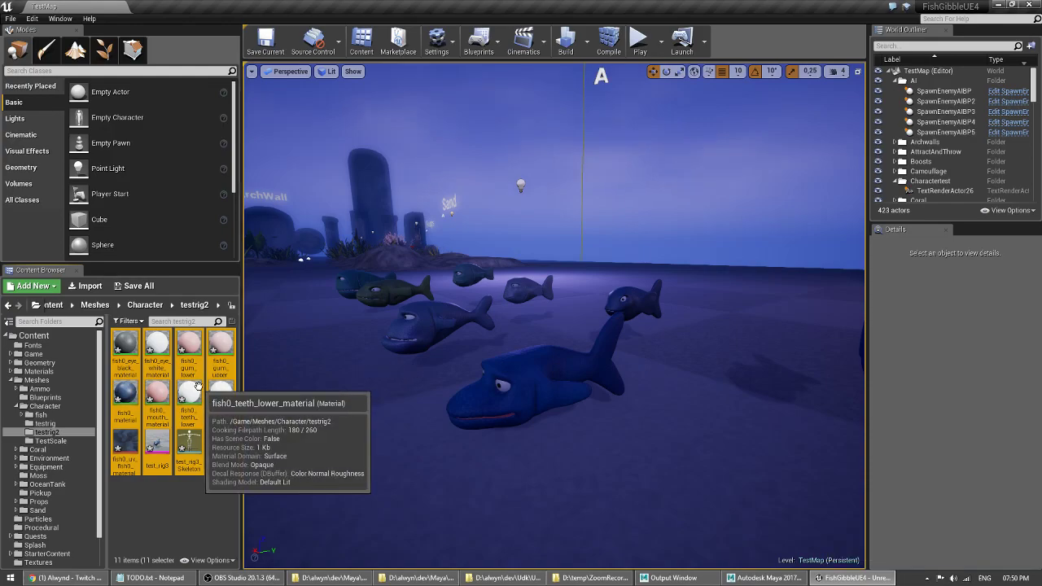
pyautogui.hotkey('ctrl', 's')
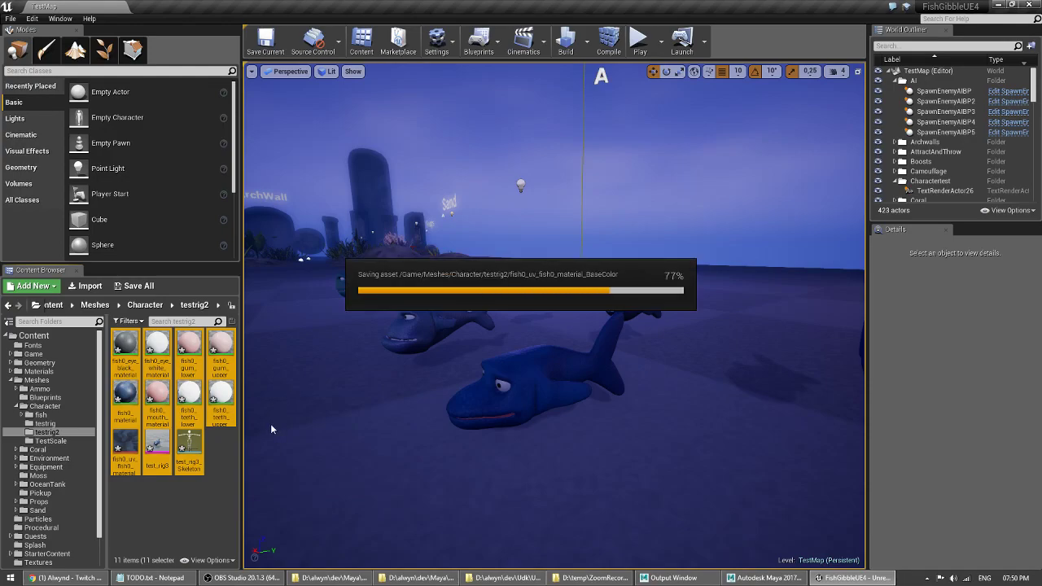
pyautogui.click(177, 505)
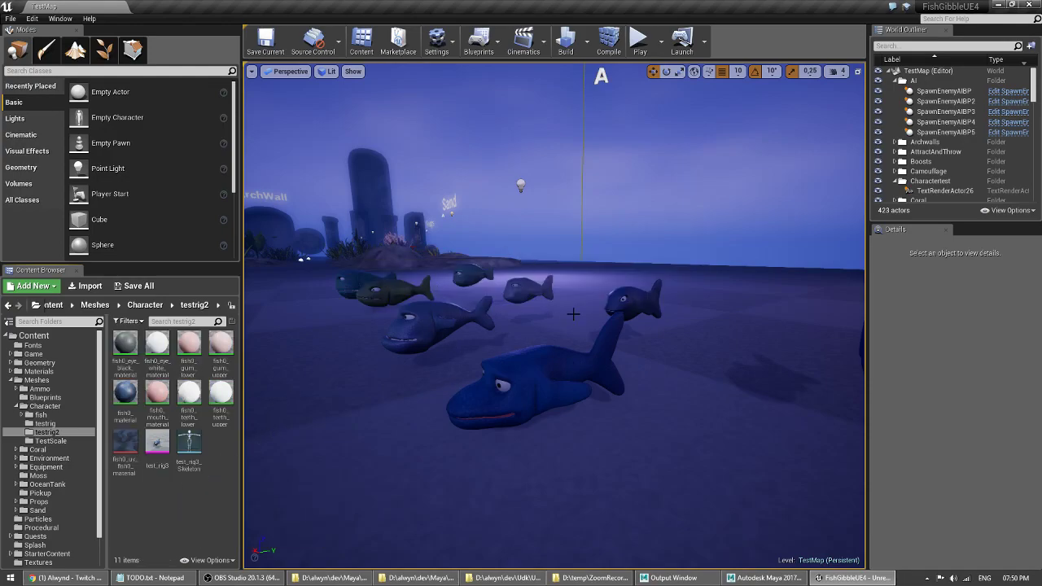
# - Open the test_rig3 skeletal mesh and examine the fish in the preview from different angles
pyautogui.doubleClick(161, 446)
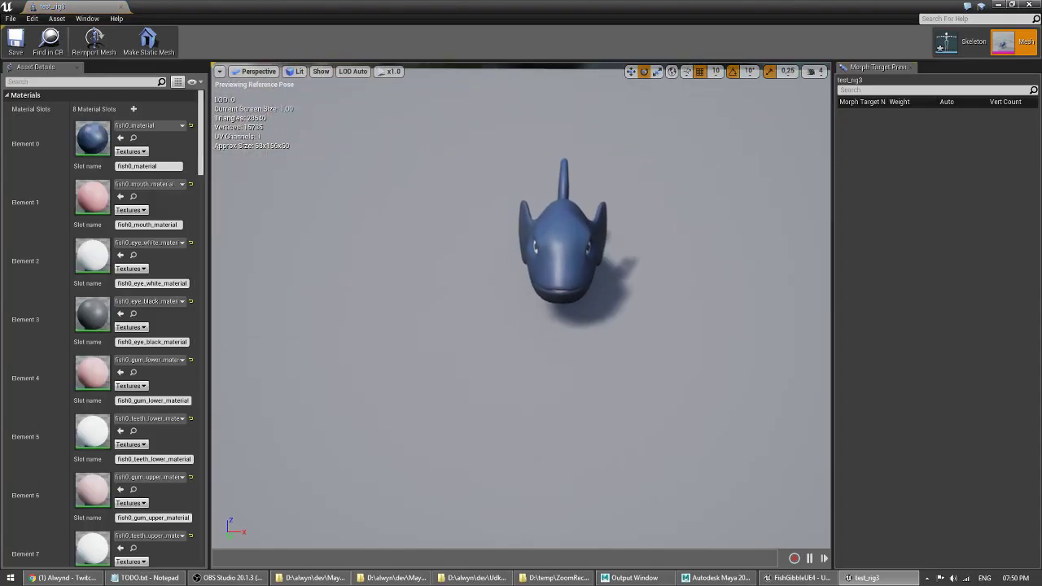
pyautogui.press('d')
pyautogui.moveTo(537, 309); pyautogui.dragTo(382, 255, button='right')
pyautogui.press('a')
pyautogui.press('a')
pyautogui.press('d')
# - Open the fish's skeleton, select the root joint m_spine_01_jnt, and view the fish from the side
pyautogui.click(962, 43)
pyautogui.click(97, 97)
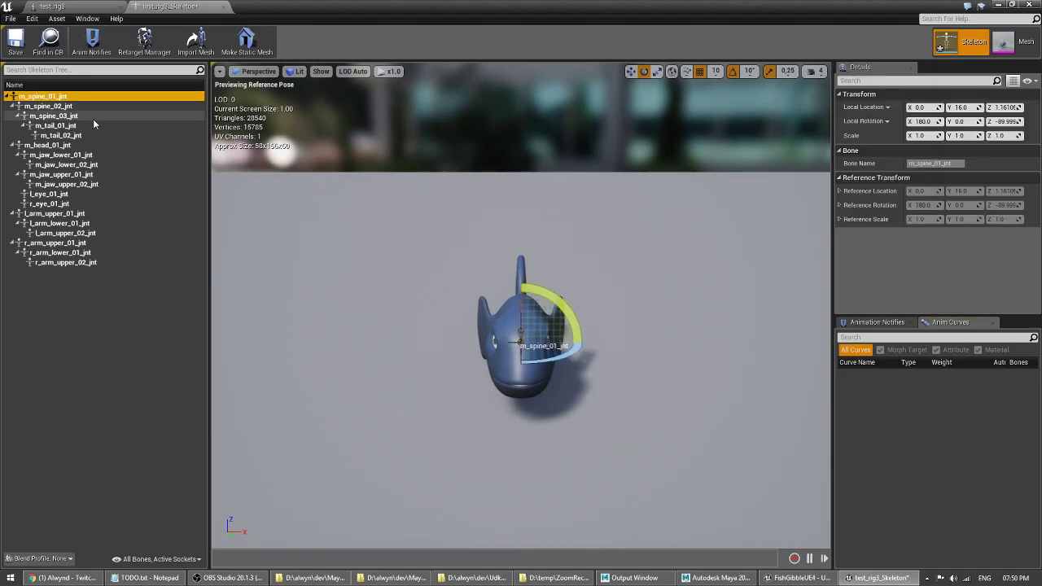
pyautogui.moveTo(363, 300); pyautogui.dragTo(254, 273, button='right')
pyautogui.press('d')
pyautogui.press('w')
pyautogui.moveTo(555, 251); pyautogui.dragTo(505, 222, button='right')
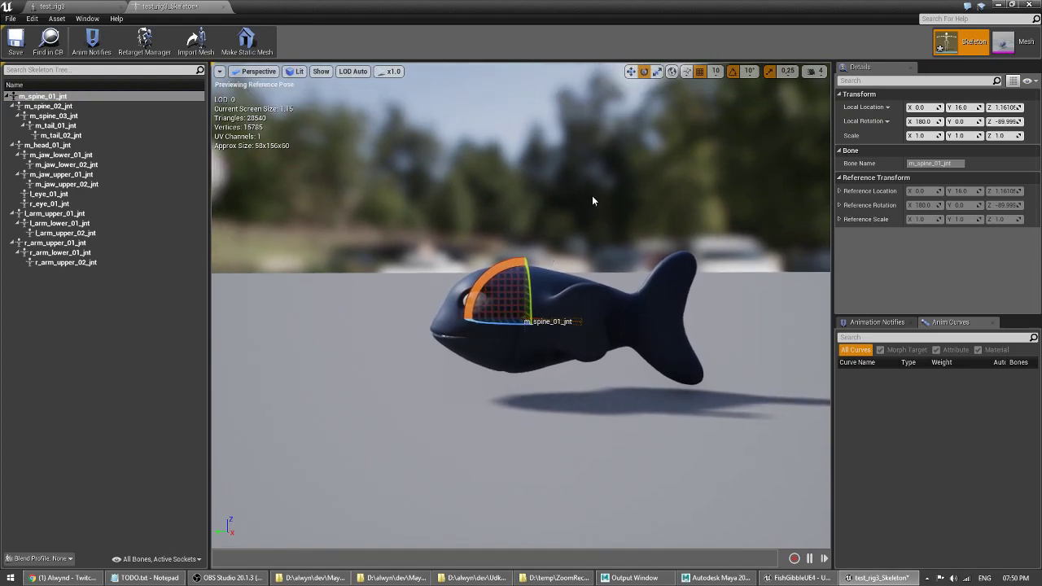
# - Inspect the positions of l_eye_01_jnt, l_arm_lower_01_jnt and r_arm_upper_02_jnt in the skeleton
pyautogui.click(115, 193)
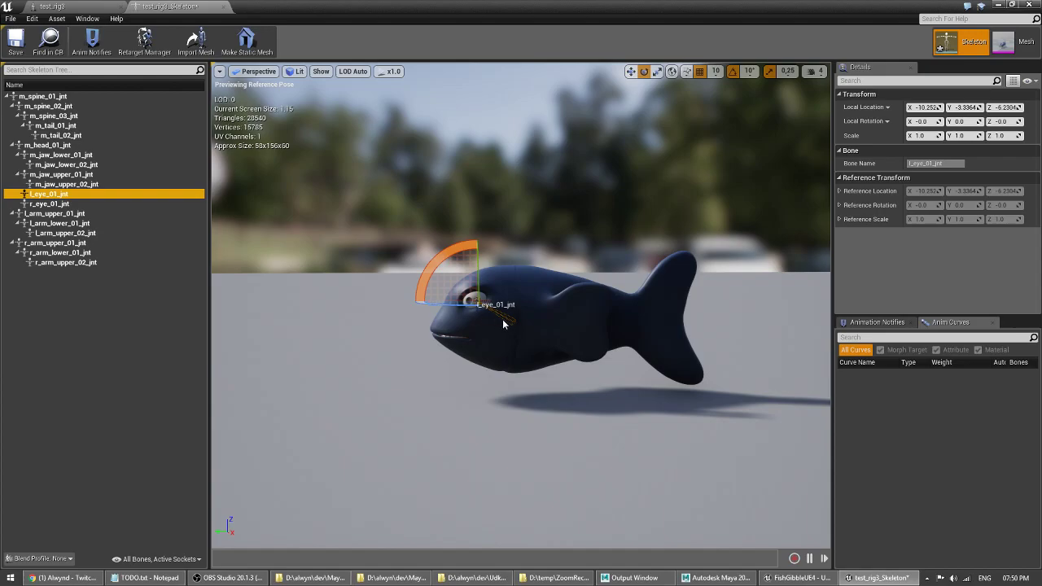
pyautogui.click(61, 223)
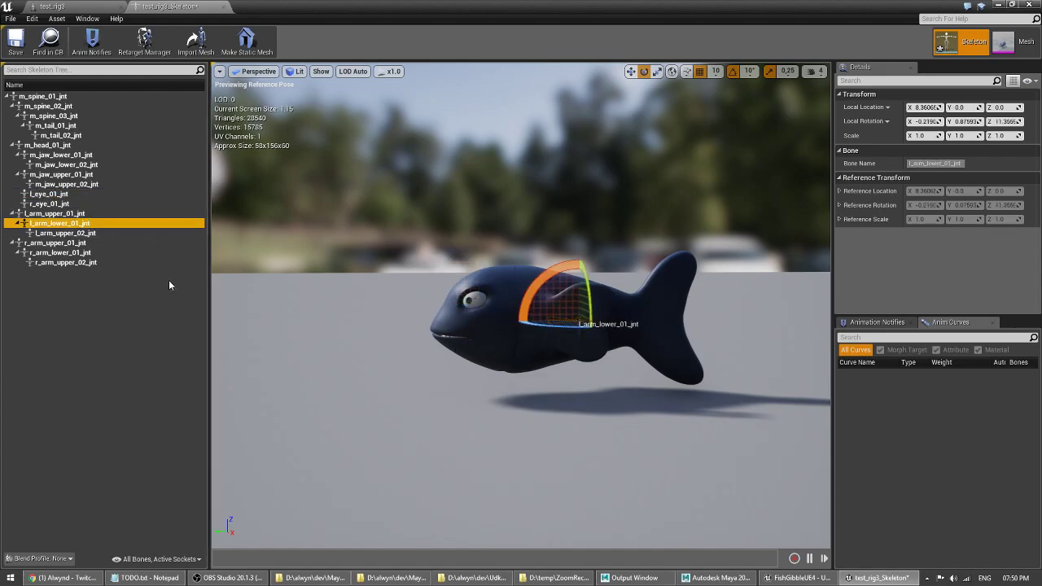
pyautogui.click(113, 260)
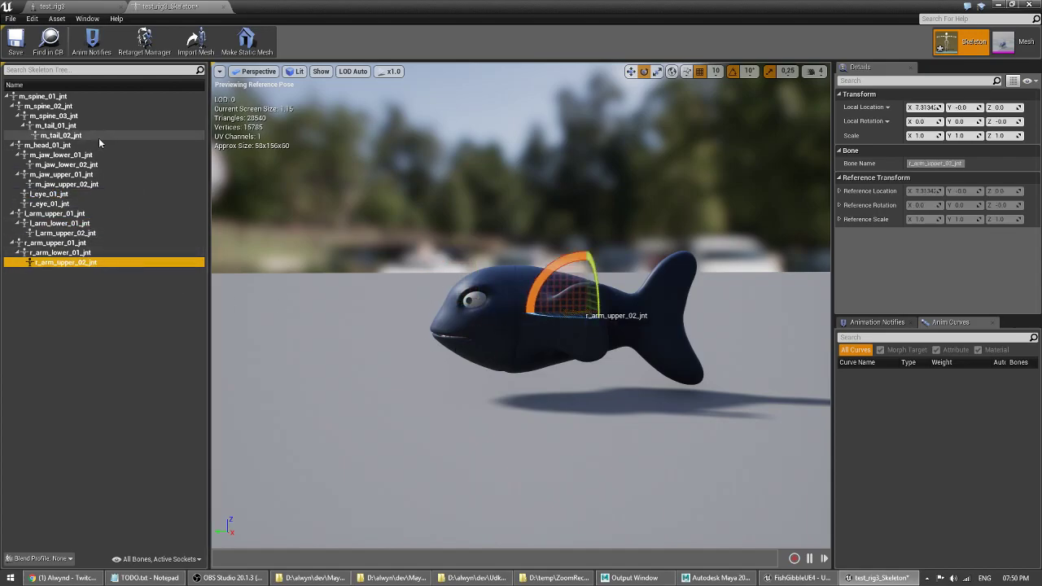
# - Inspect the transform of the root joint m_spine_01_jnt and close the skeleton editor
pyautogui.click(89, 96)
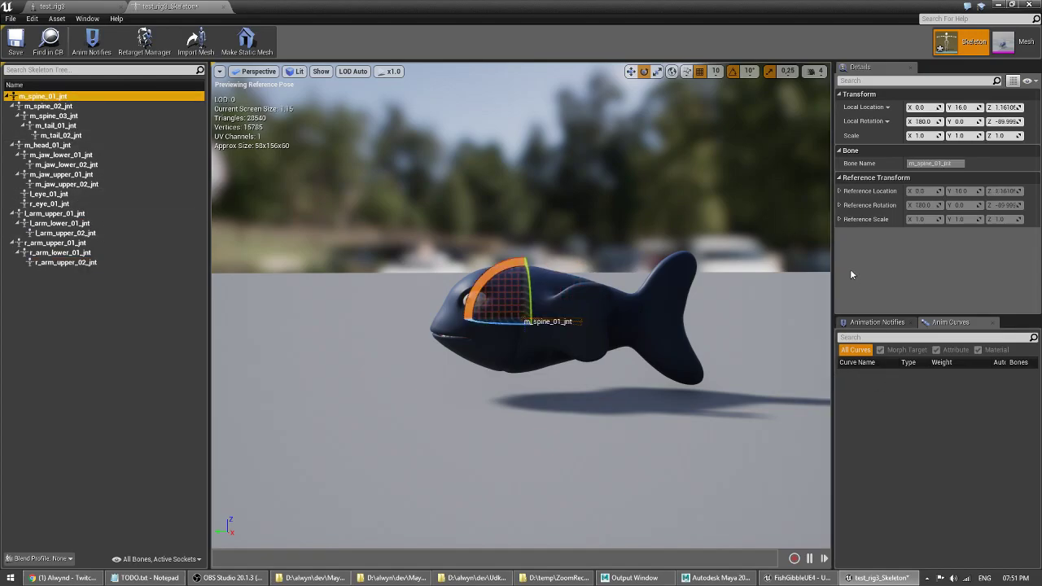
pyautogui.click(1034, 5)
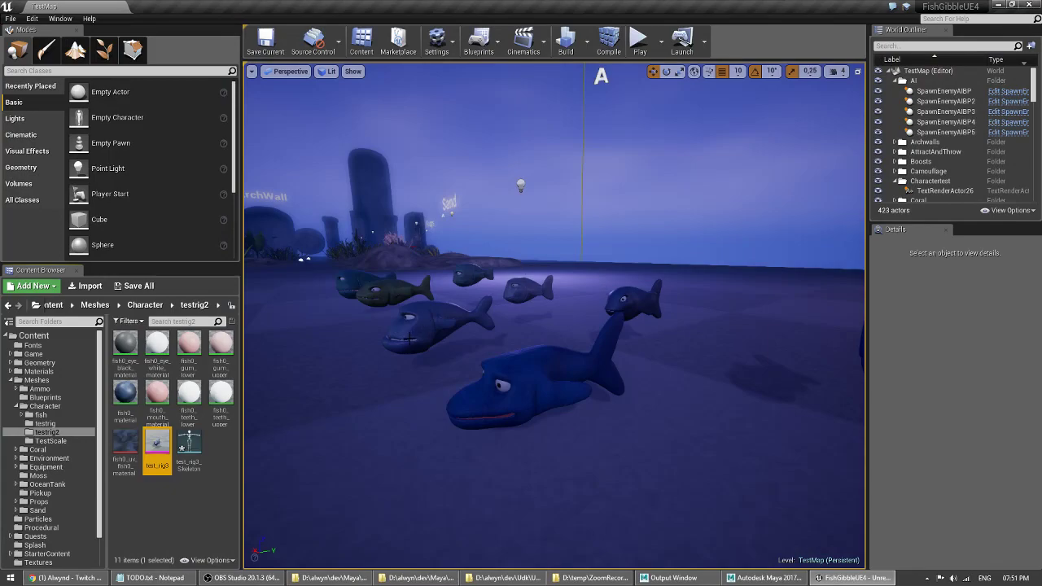
# - Delete all the imported test rig assets, including the mesh, skeleton and materials, from the testrig2 folder
pyautogui.click(188, 447)
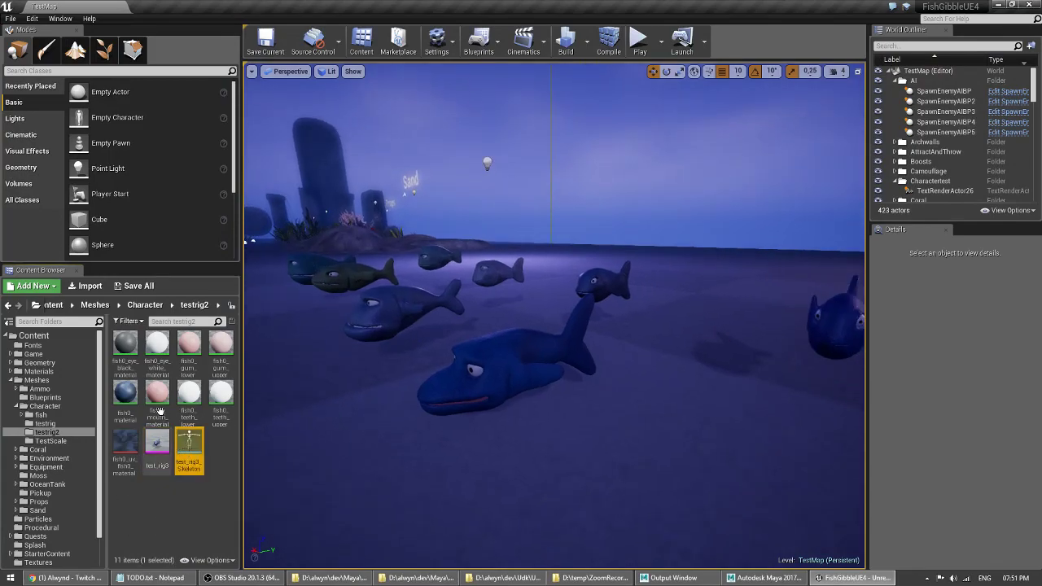
pyautogui.hotkey('ctrl', 'a')
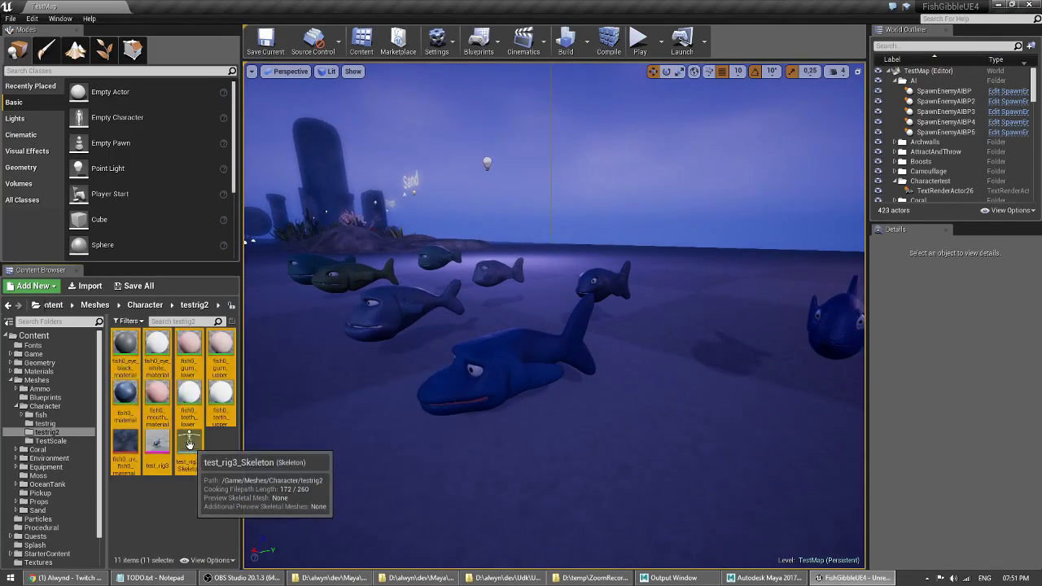
pyautogui.press('Delete')
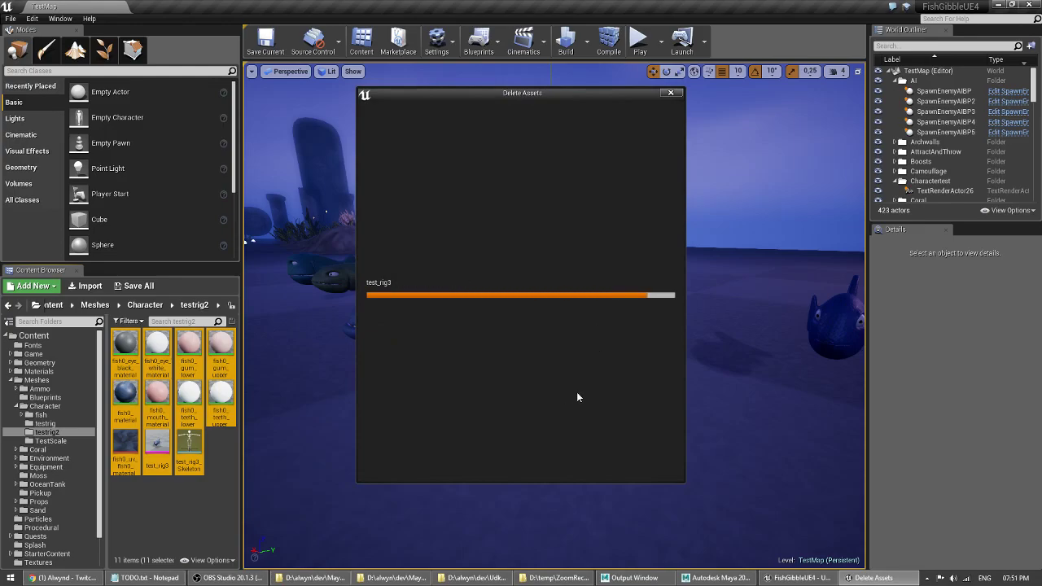
pyautogui.click(442, 460)
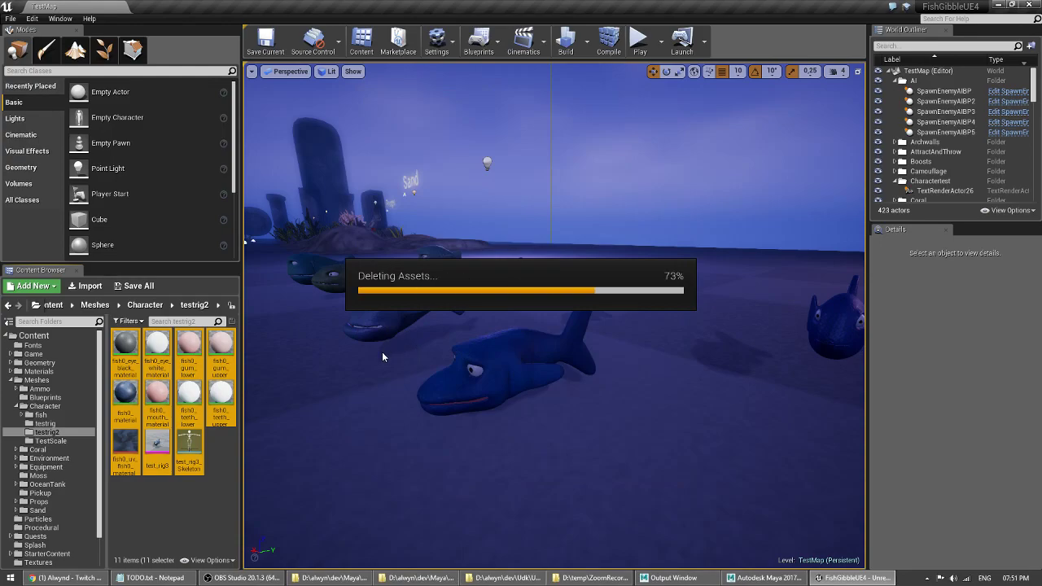
# - Save the current level and switch to Maya with the Fish0_rigtest scene
pyautogui.moveTo(386, 357); pyautogui.dragTo(411, 364, button='right')
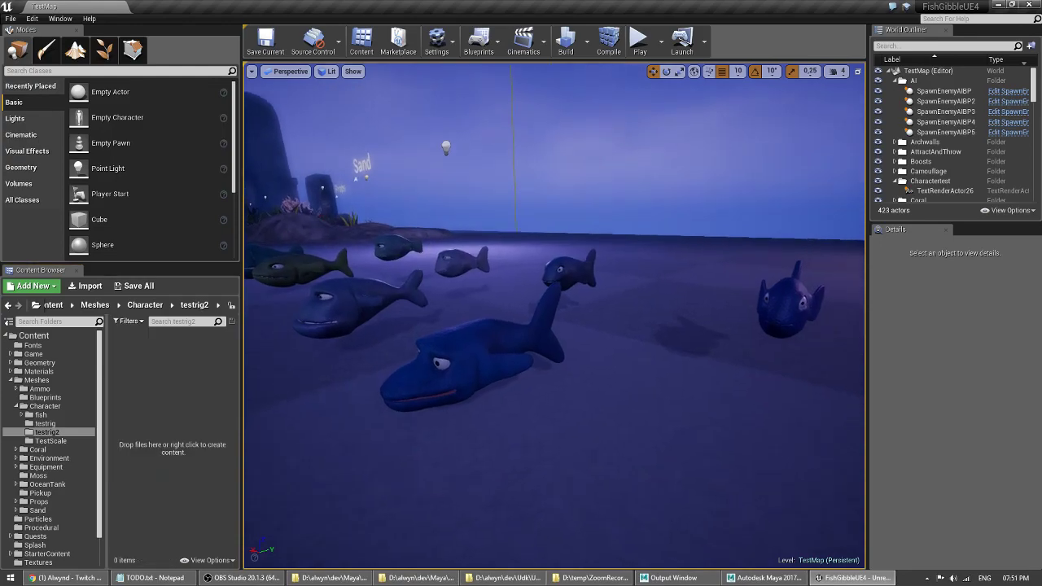
pyautogui.hotkey('ctrl', 's')
pyautogui.click(742, 578)
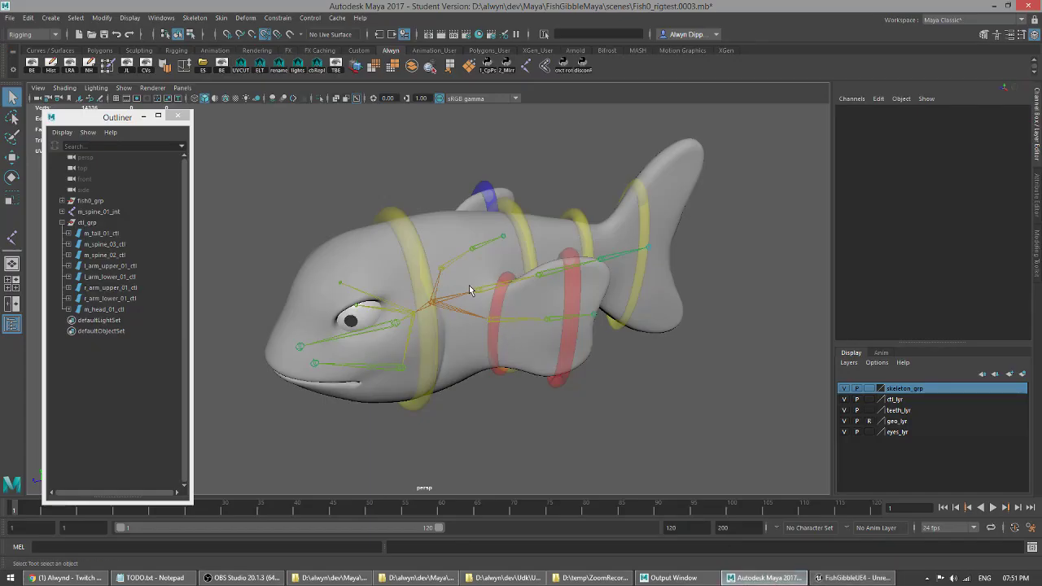